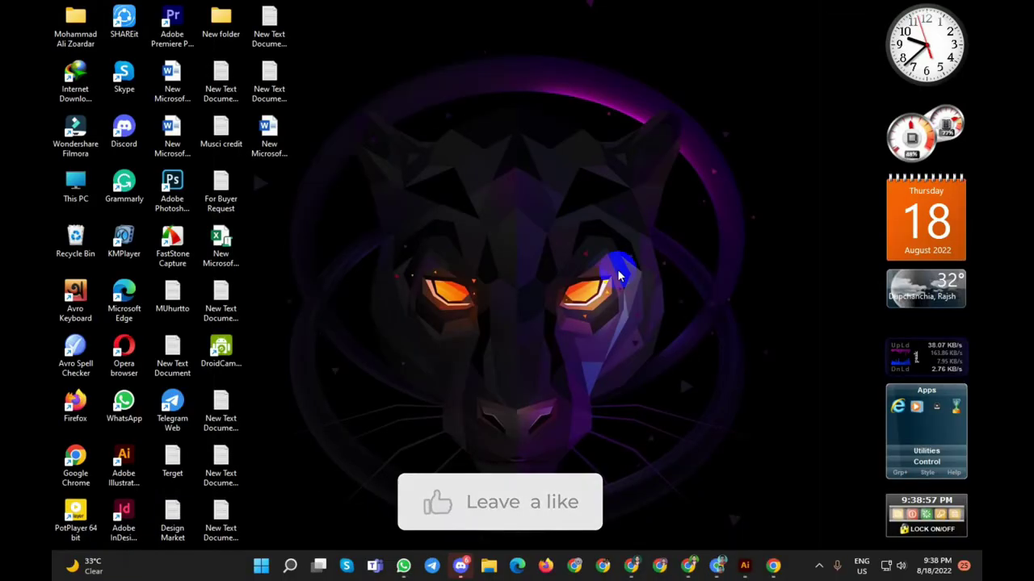
Step: Restore the Illustrator window showing the Untitled-2 beer artwork document
click(744, 569)
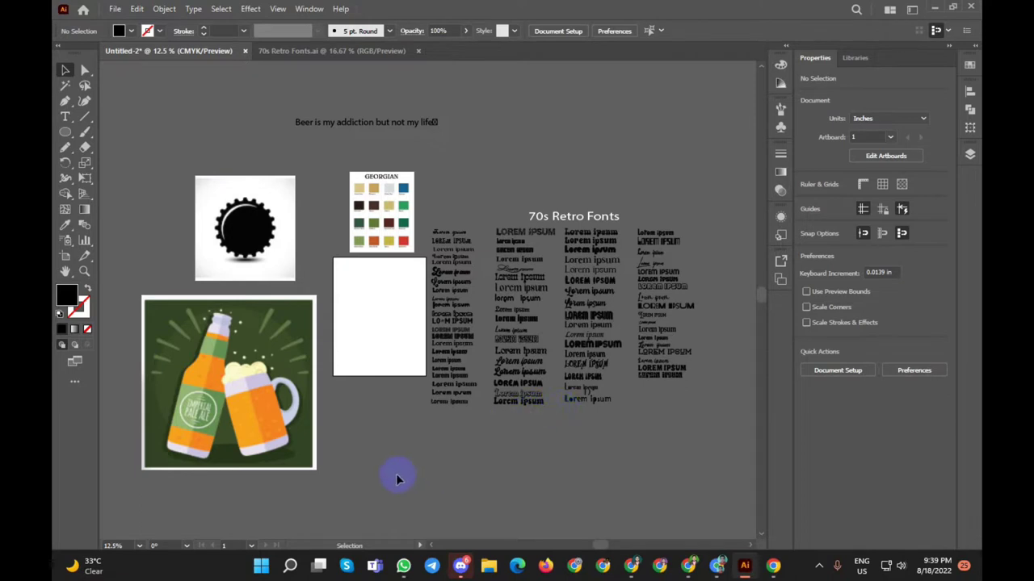
Step: Enlarge the 'Beer is my addiction but not my life' text about 2.5x and place it above the artwork
drag(377, 122, 419, 433)
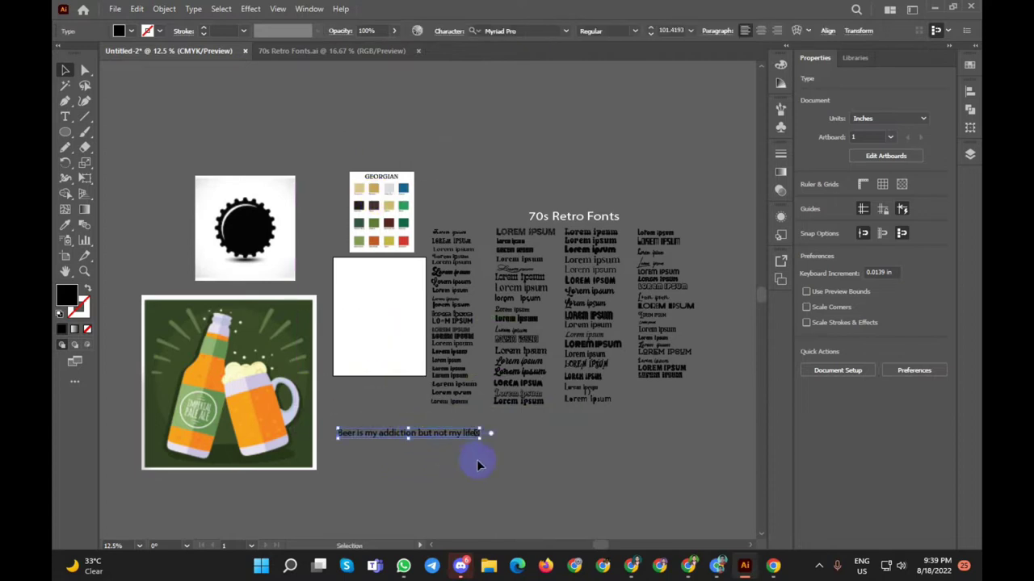
drag(480, 442, 584, 484)
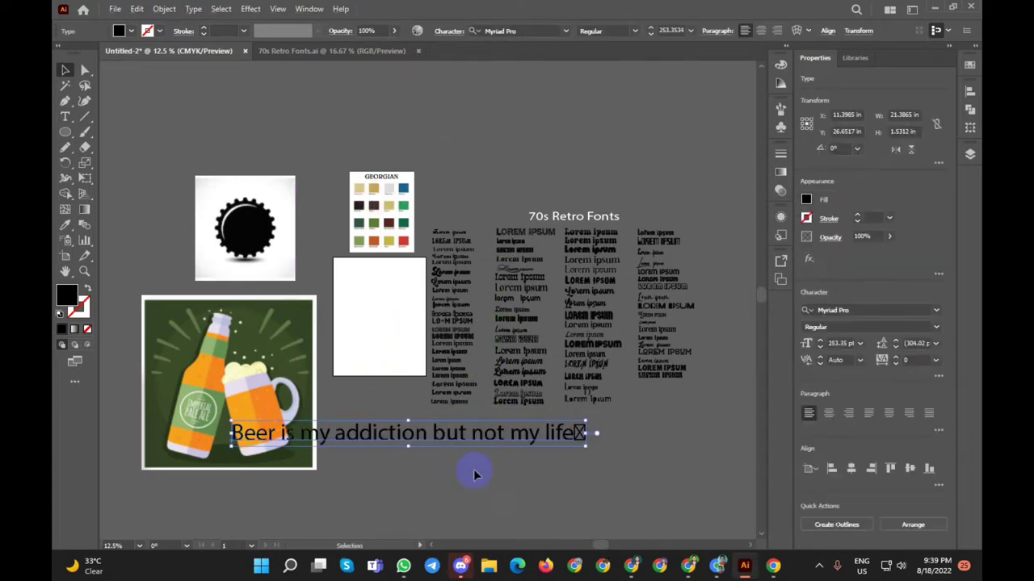
drag(394, 432, 416, 135)
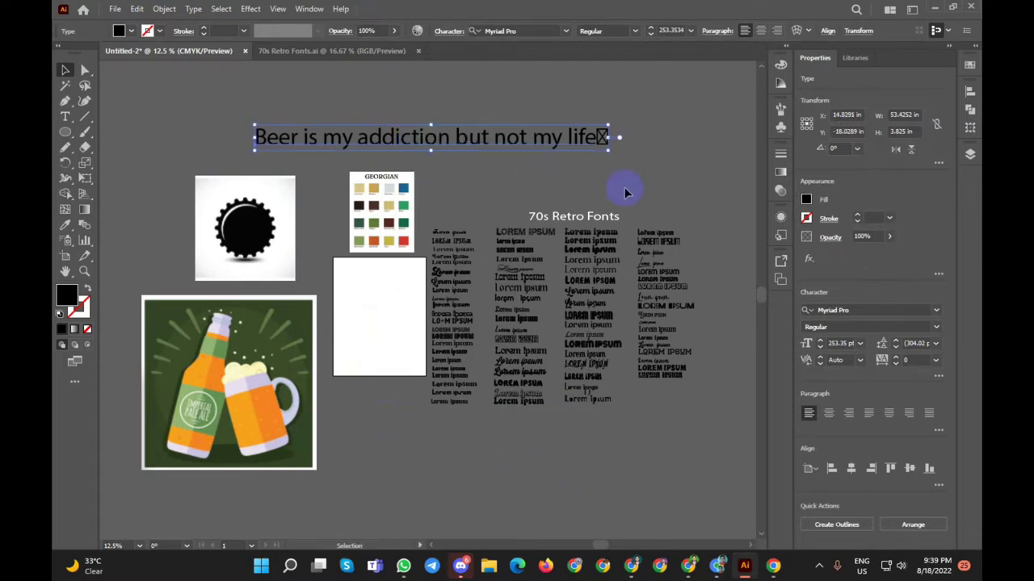
Step: Alt-drag the quote to make duplicate copies stacked vertically above the original
click(68, 71)
click(208, 147)
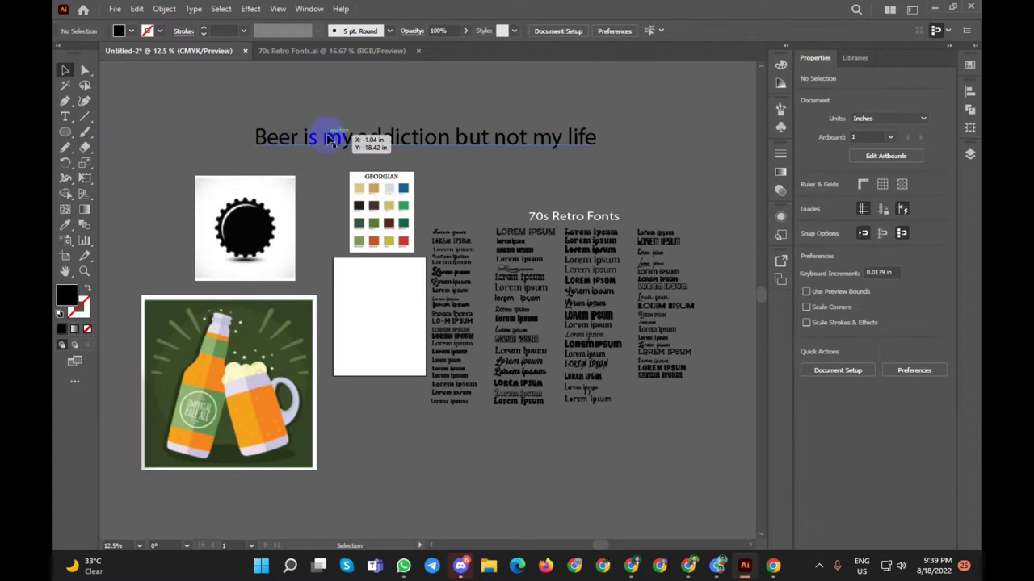
drag(331, 139, 331, 118)
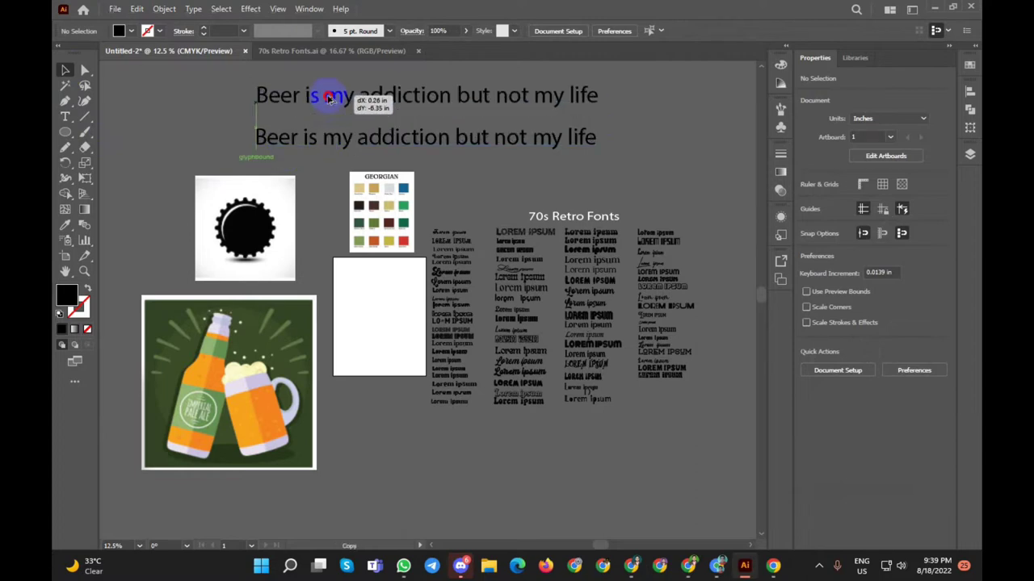
scroll(376, 149, up, 3)
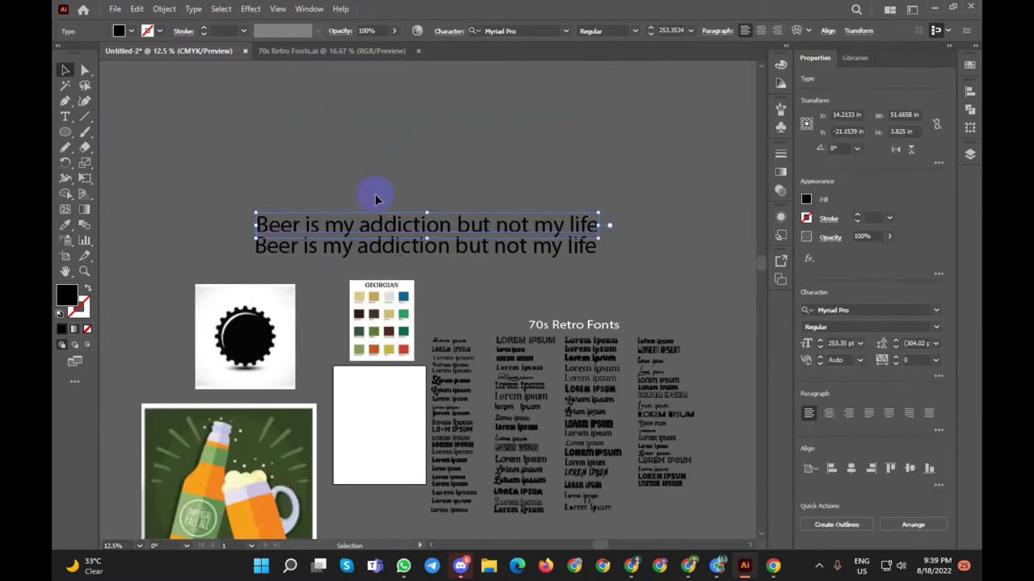
drag(348, 231, 368, 163)
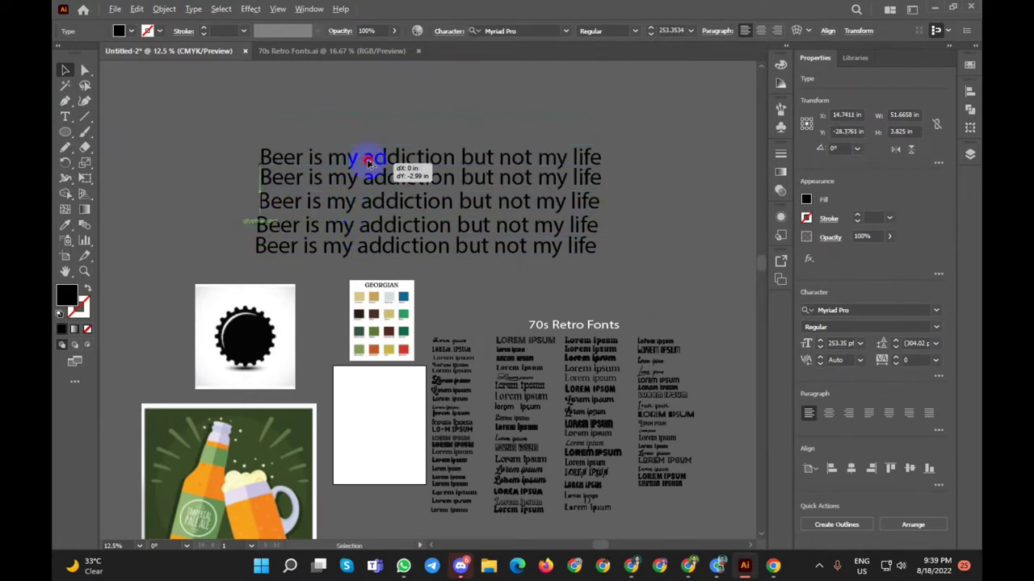
Step: Trim the top three copies down to 'Beer', 'is my' and 'addiction'
click(65, 117)
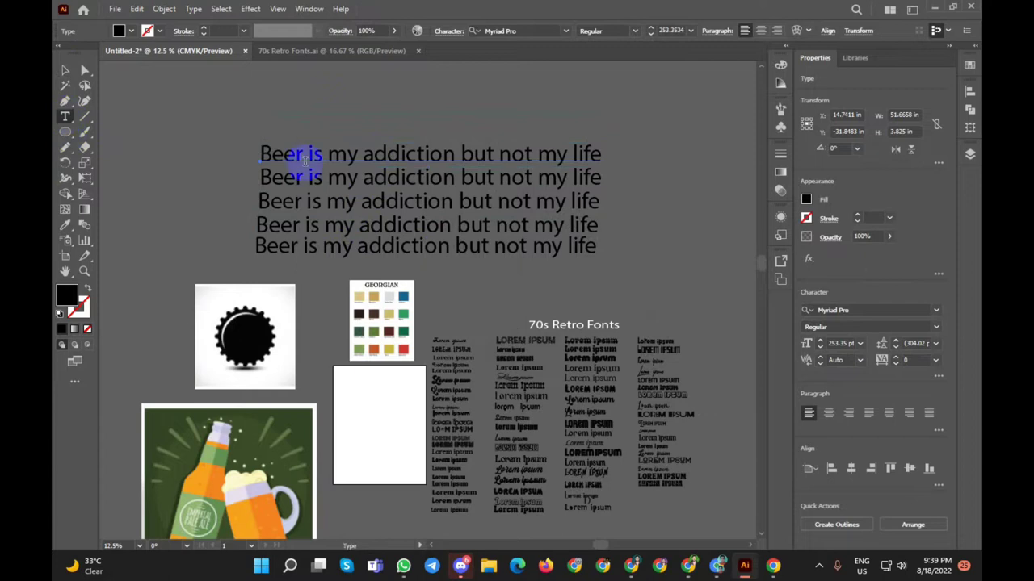
drag(308, 153, 668, 155)
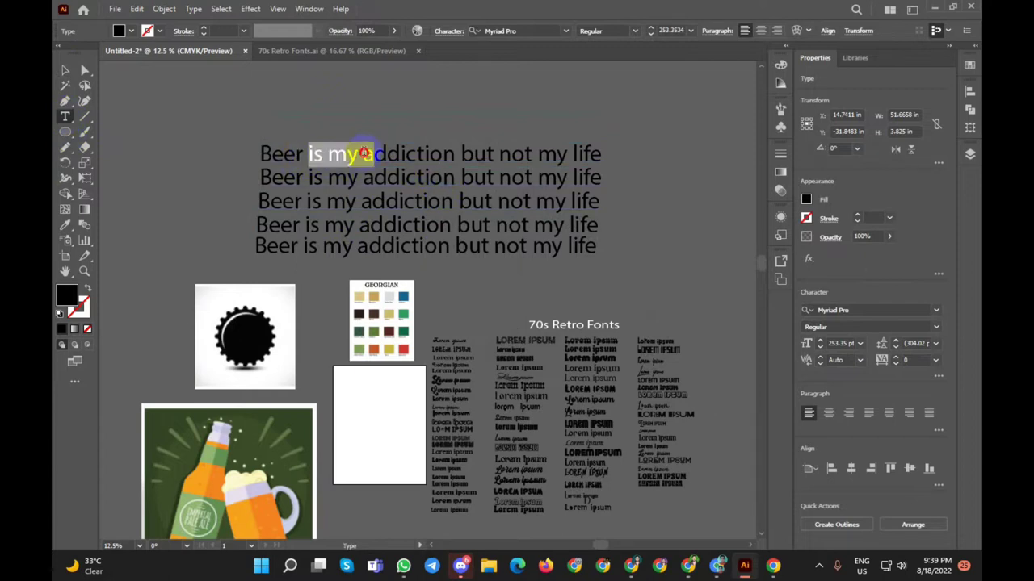
key(BackSpace)
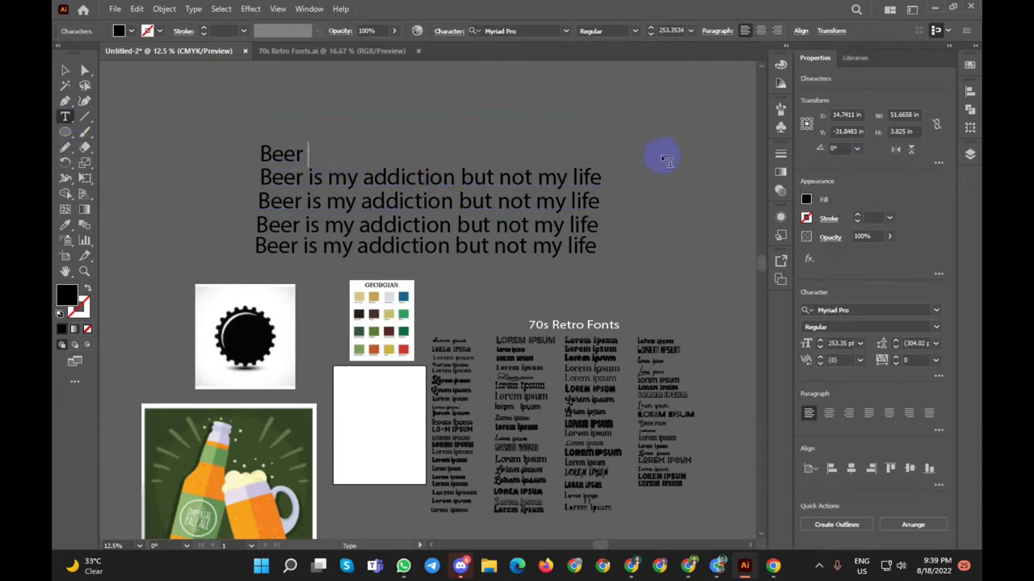
double_click(293, 178)
key(BackSpace)
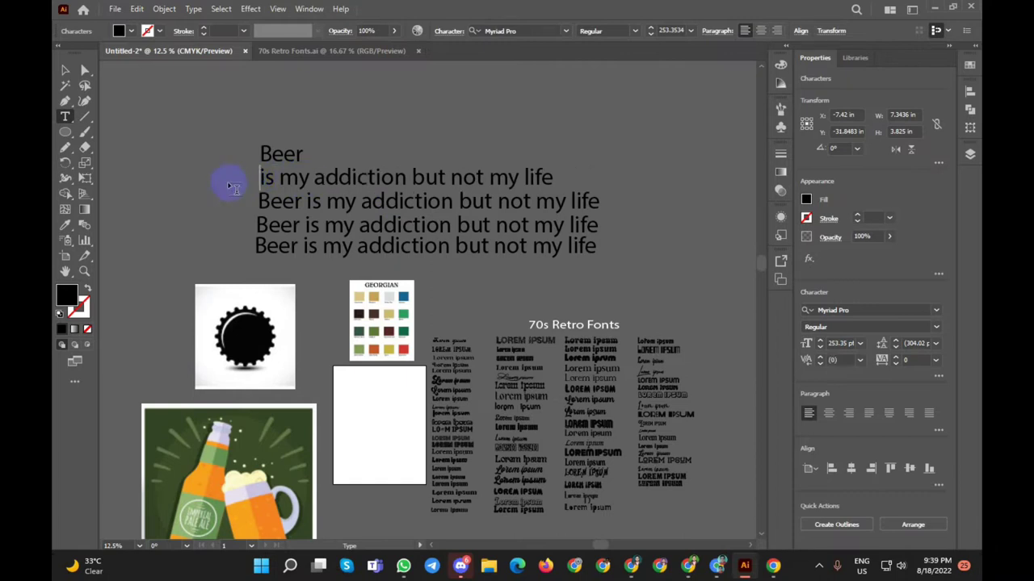
drag(315, 178, 619, 180)
key(BackSpace)
drag(356, 203, 208, 203)
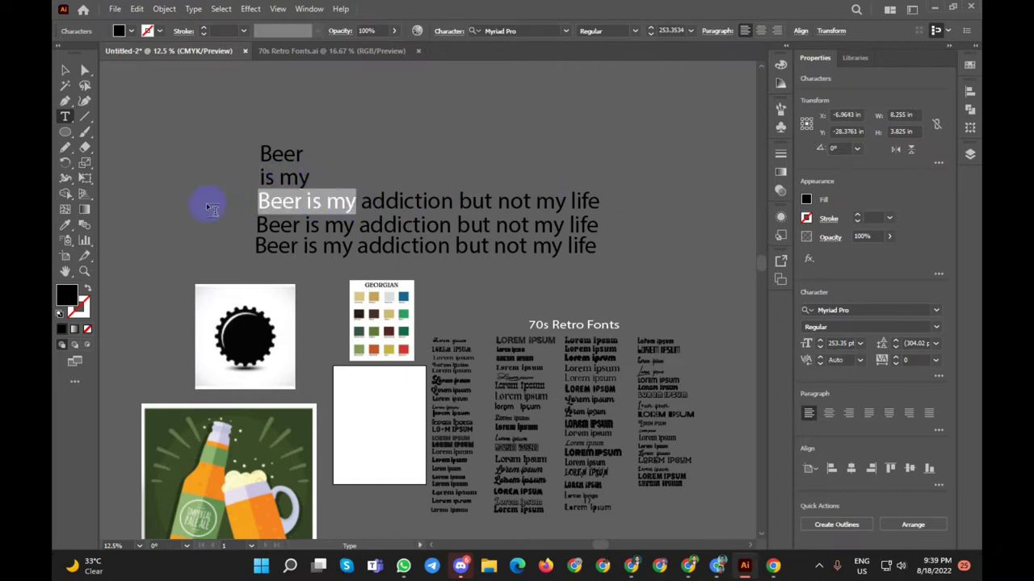
key(BackSpace)
drag(361, 201, 543, 206)
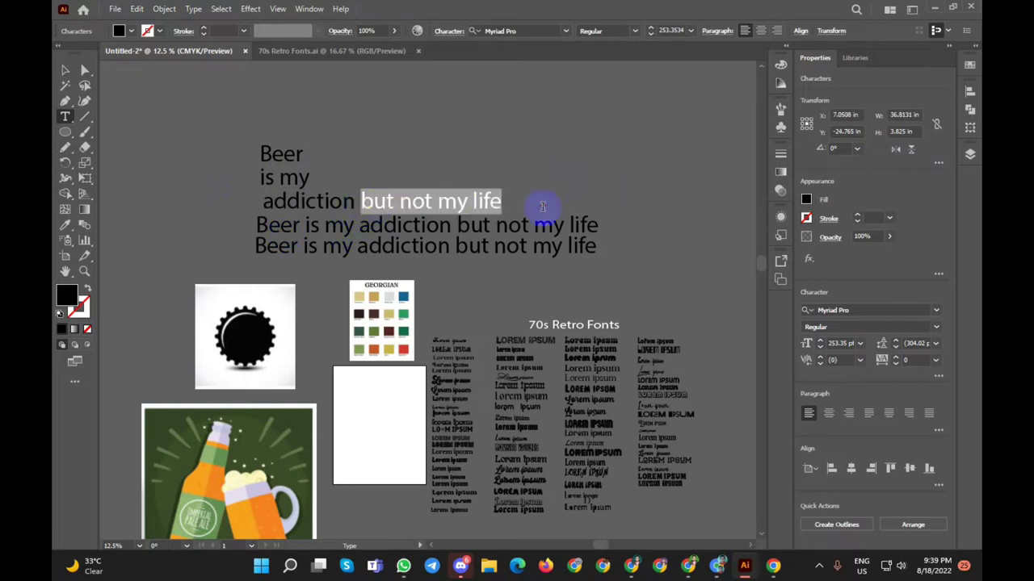
key(BackSpace)
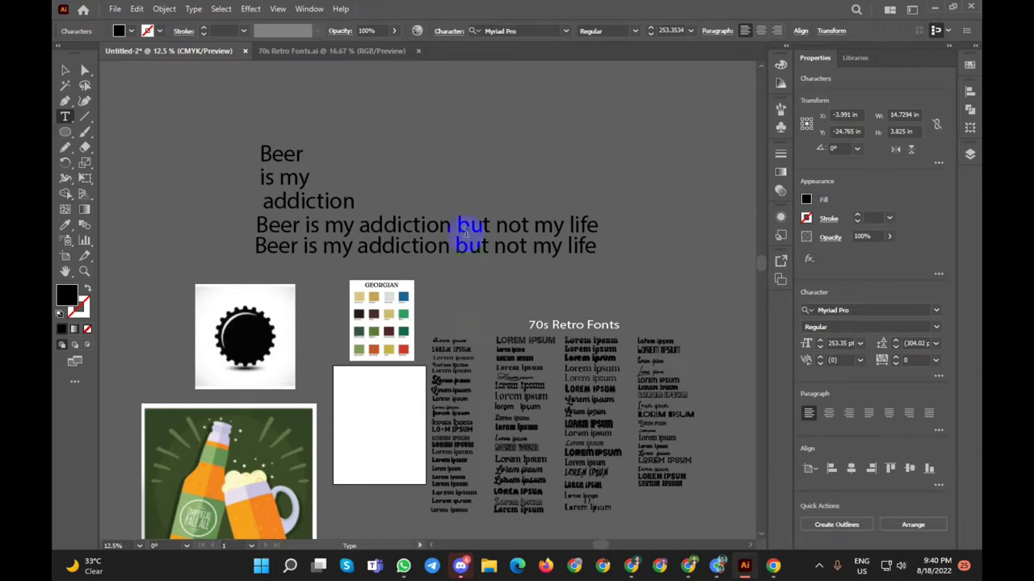
Step: Trim the last two copies to 'but not' and 'my life', aligning 'my life' underneath
drag(457, 223, 247, 223)
key(BackSpace)
double_click(313, 225)
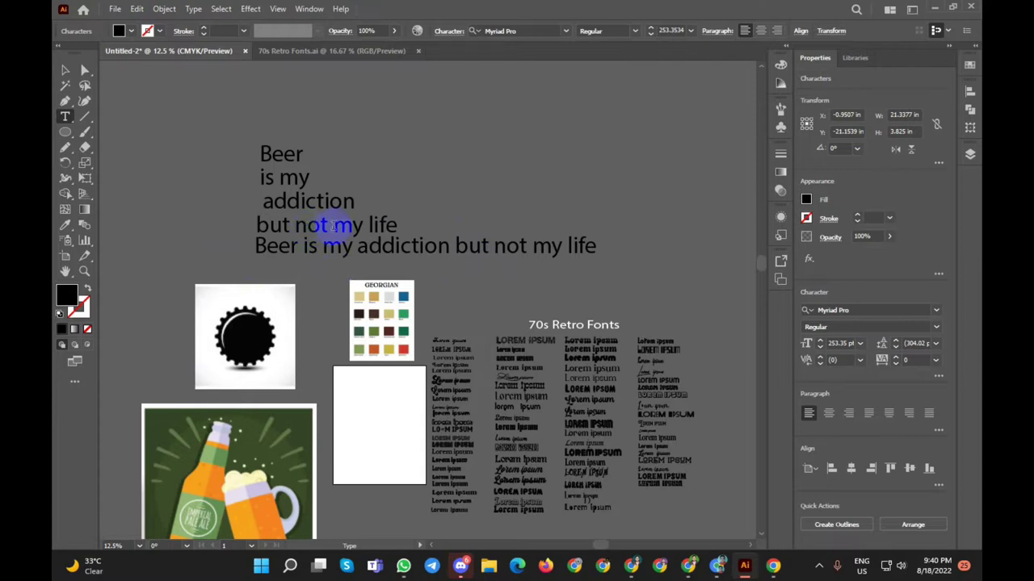
drag(335, 225, 471, 226)
key(BackSpace)
drag(532, 244, 254, 245)
key(BackSpace)
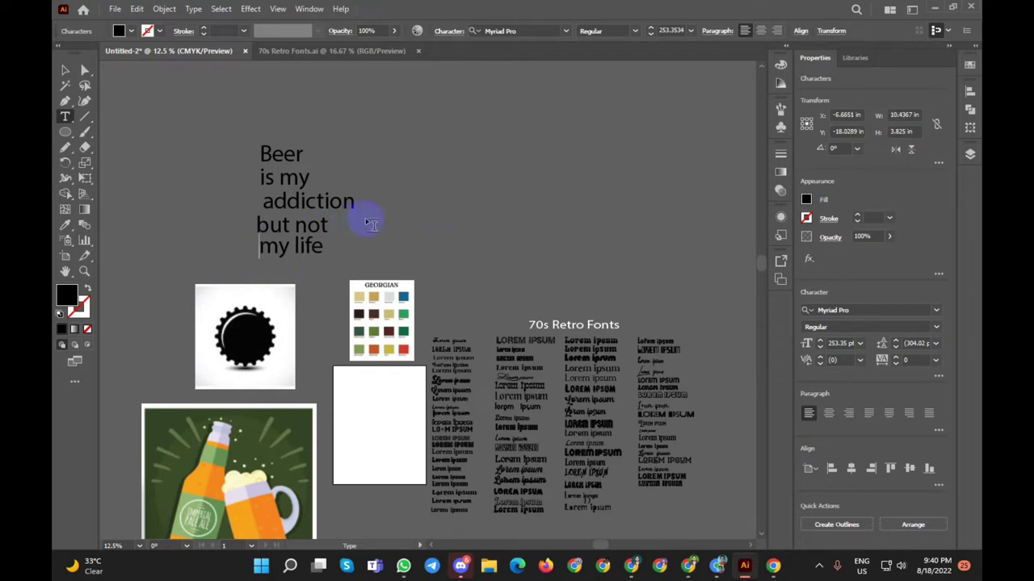
scroll(364, 218, down, 1)
scroll(364, 218, down, 2)
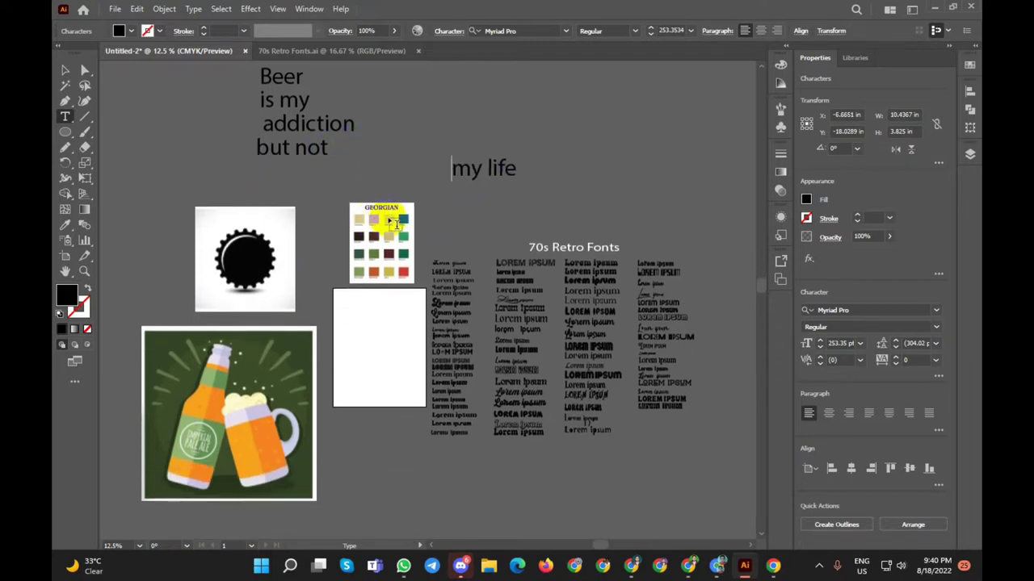
key(BackSpace)
key(BackSpace)
key(BackSpace)
key(BackSpace)
key(BackSpace)
key(BackSpace)
key(BackSpace)
key(BackSpace)
key(BackSpace)
key(BackSpace)
key(BackSpace)
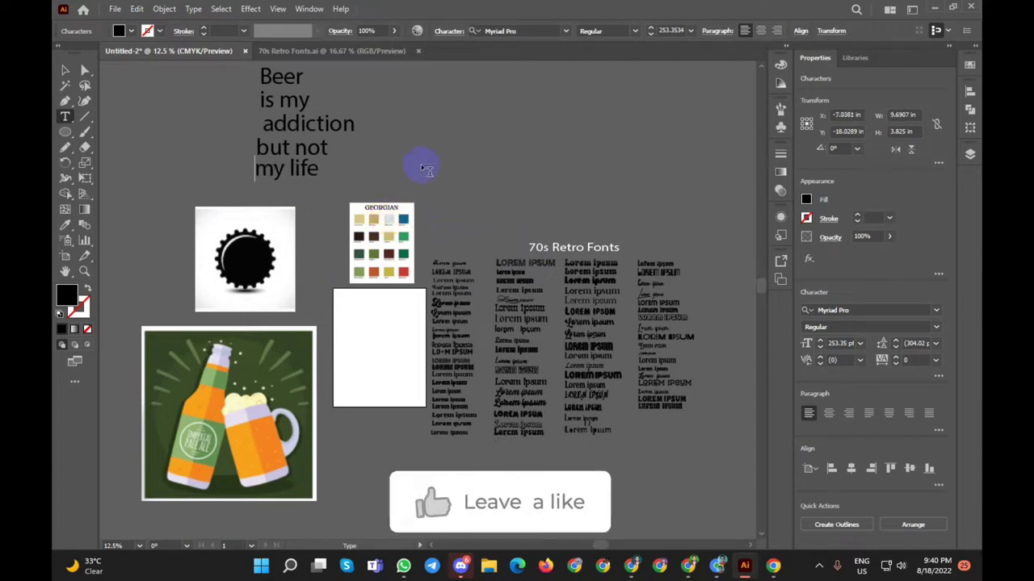
ctrl+click(277, 143)
click(65, 70)
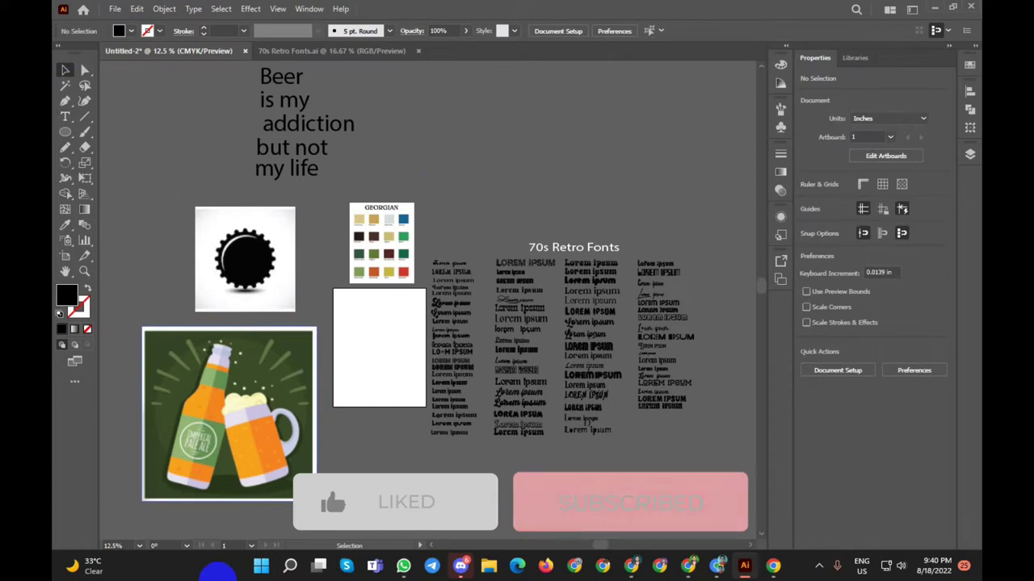
Step: Image Trace the bottle cap picture, expand it, and ungroup the traced shapes
click(244, 260)
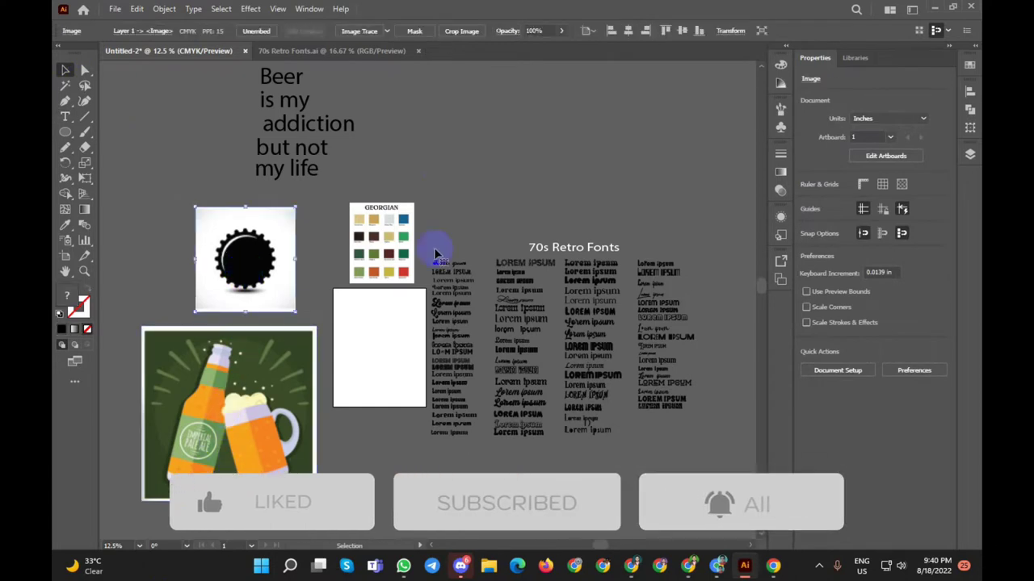
click(359, 31)
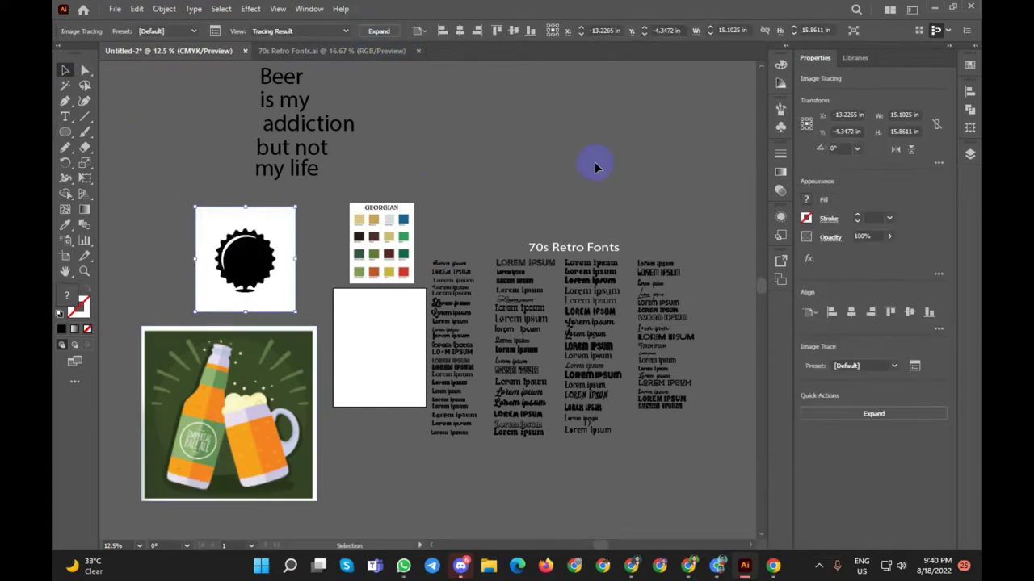
click(378, 31)
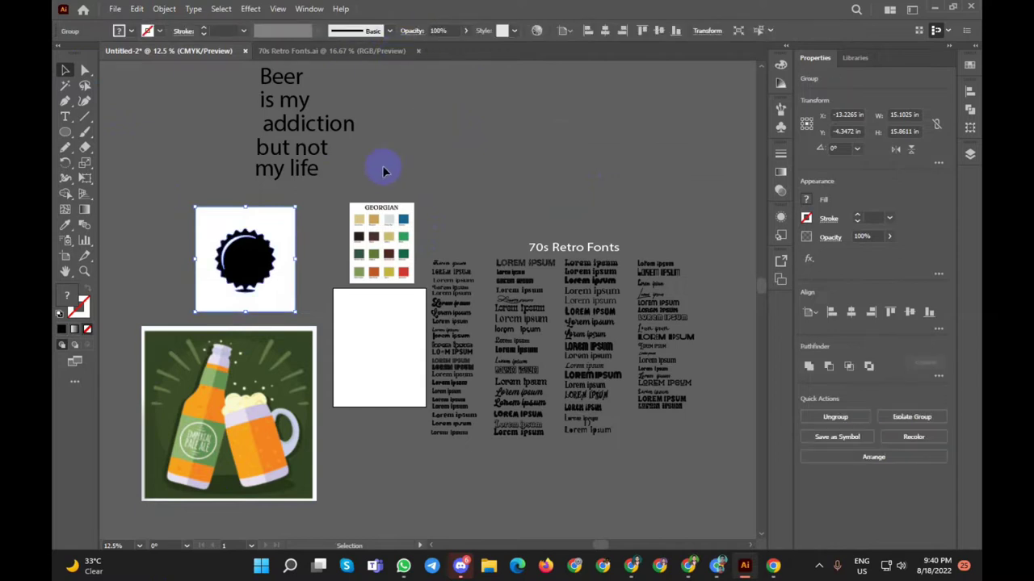
click(363, 174)
mouse_move(281, 241)
mouse_down()
mouse_move(180, 238)
mouse_move(237, 228)
mouse_up()
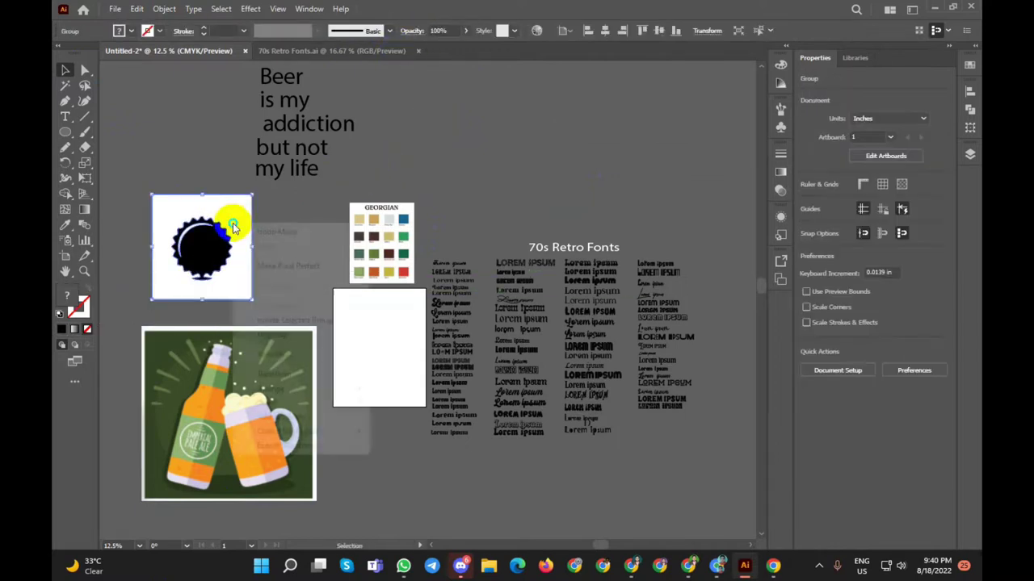
right_click(238, 227)
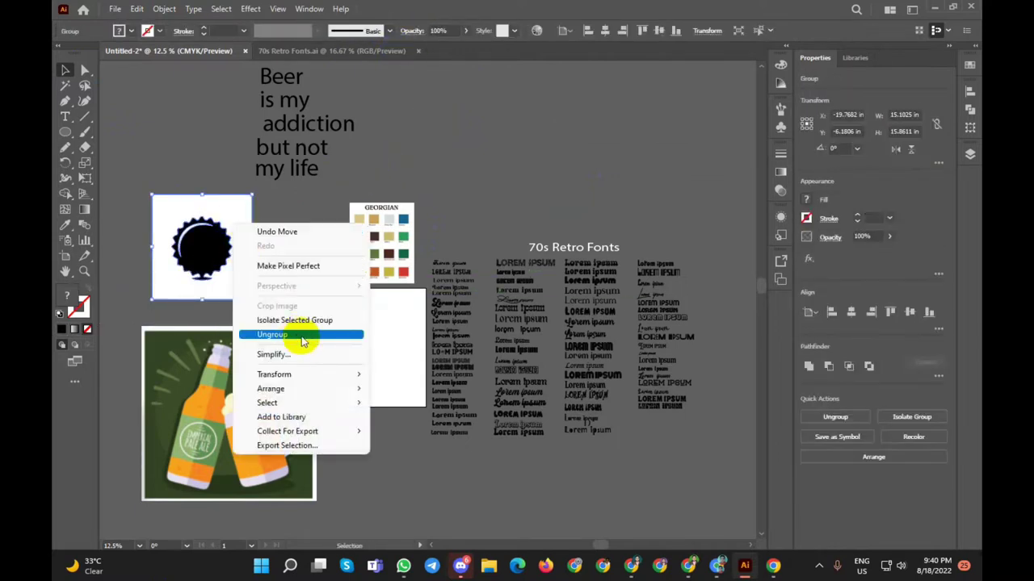
click(303, 335)
Step: Delete the traced cap's white background shape
click(270, 233)
mouse_move(237, 215)
mouse_down()
mouse_move(503, 522)
mouse_move(524, 501)
mouse_up()
key(Delete)
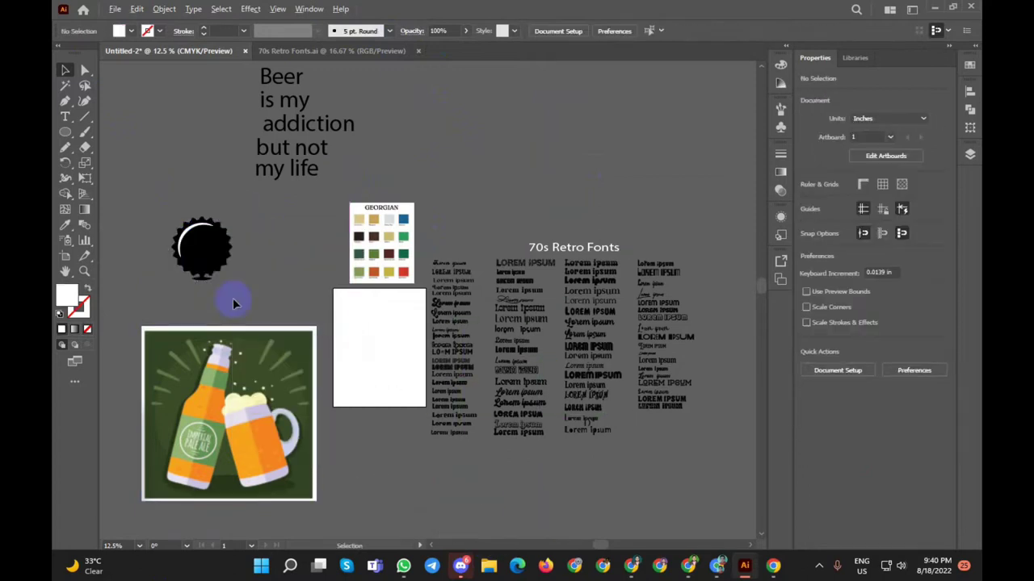
scroll(189, 242, up, 2)
scroll(185, 247, up, 2)
scroll(185, 247, down, 1)
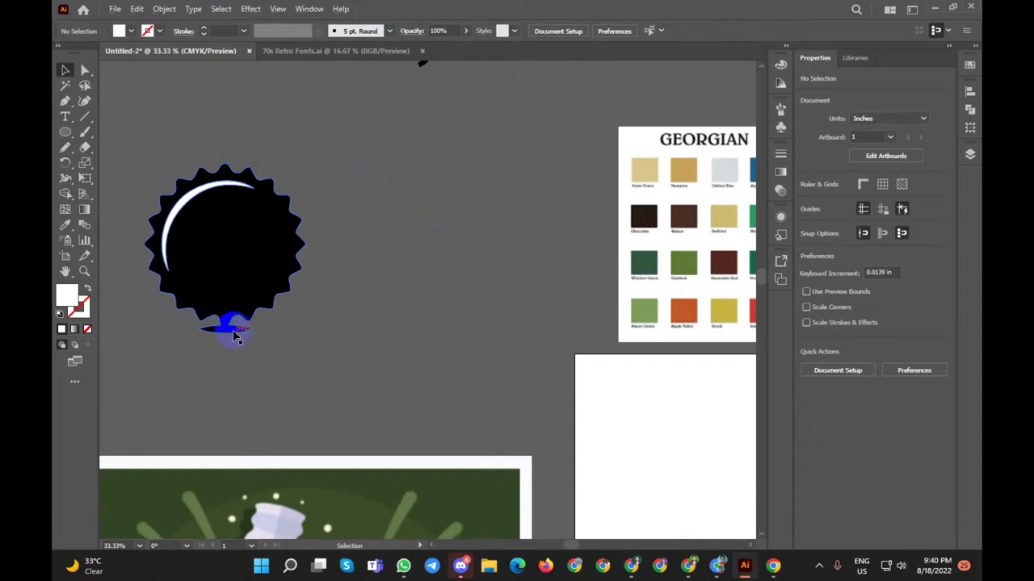
Step: Move the black bottle cap onto the white artboard
click(235, 332)
click(388, 341)
scroll(314, 323, down, 2)
drag(262, 275, 504, 398)
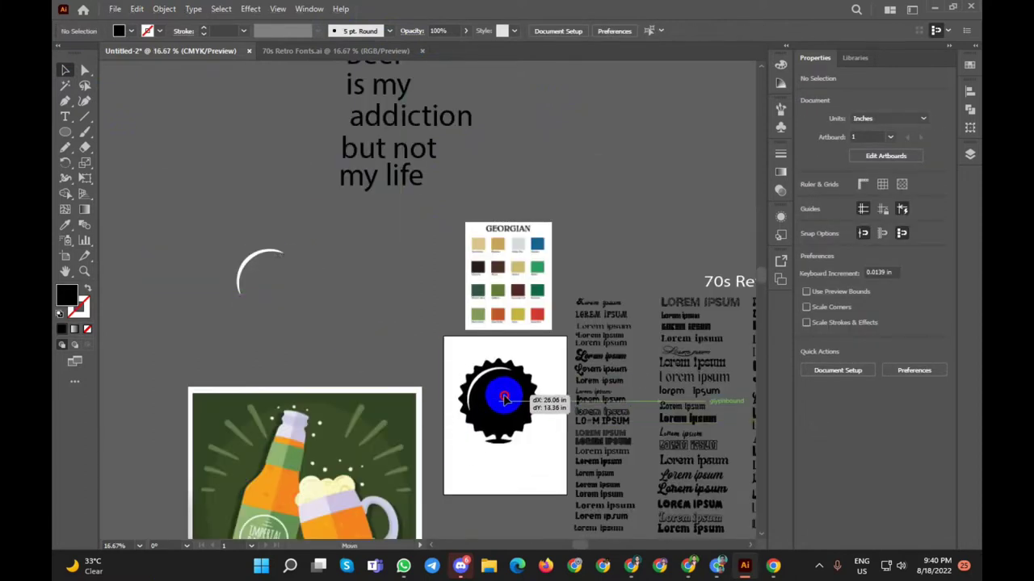
click(347, 346)
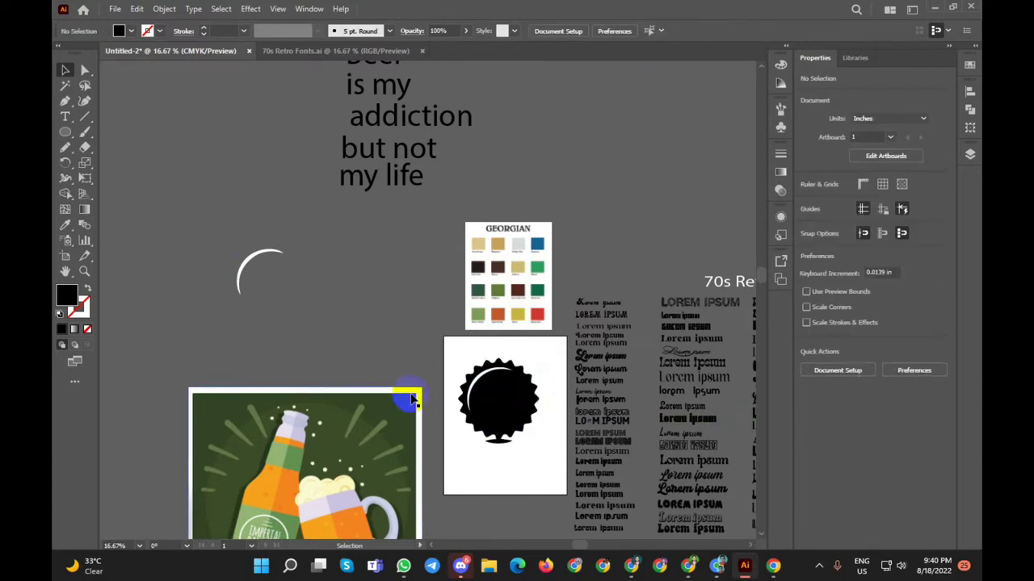
click(259, 259)
click(472, 467)
Step: Enlarge the black bottle cap slightly by its corner handle
alt+scroll(495, 415, up, 2)
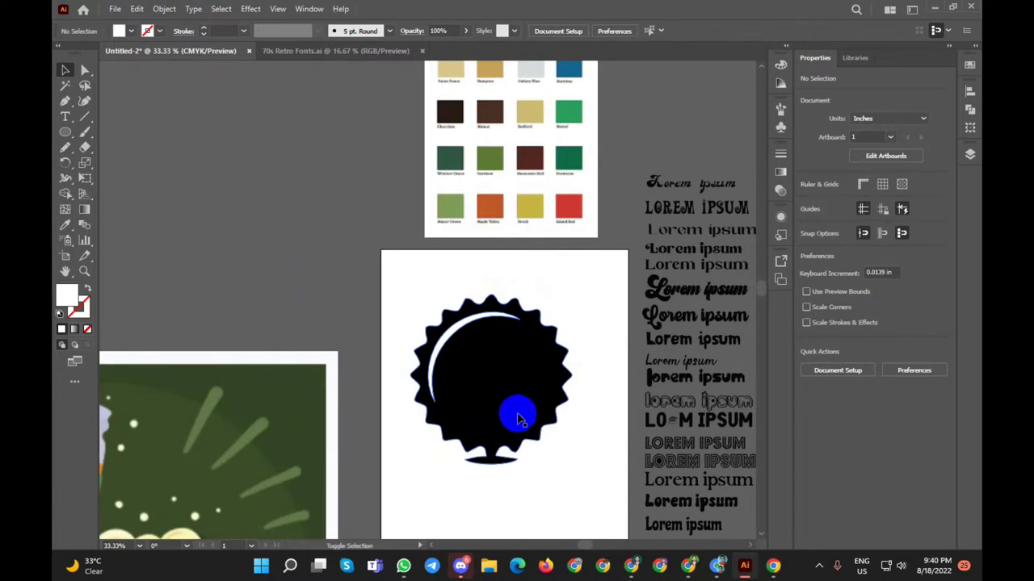
click(525, 424)
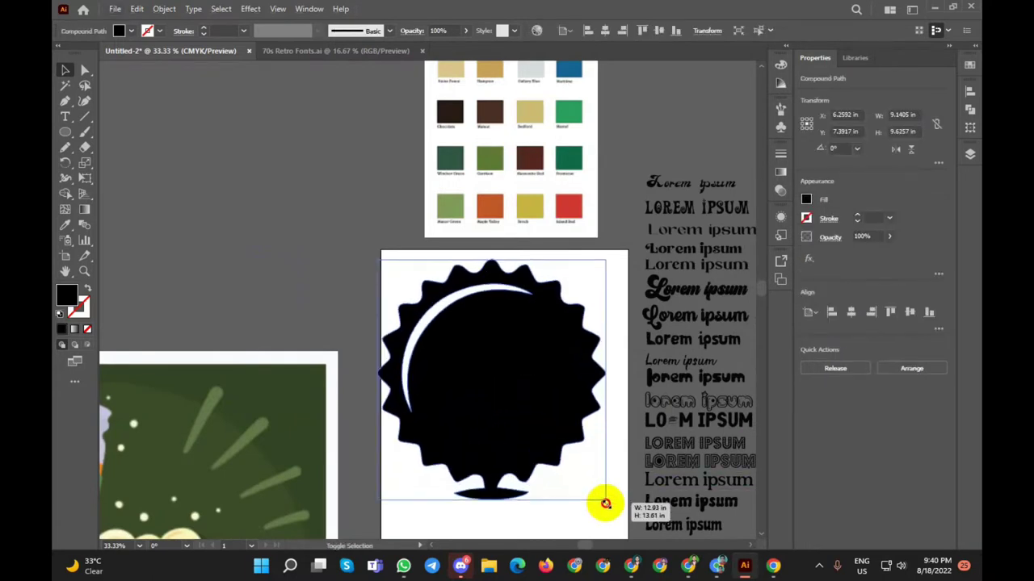
drag(571, 466, 592, 485)
Step: Move the beer bottle-and-mug illustration up beside the cap's artboard
alt+scroll(302, 283, down, 1)
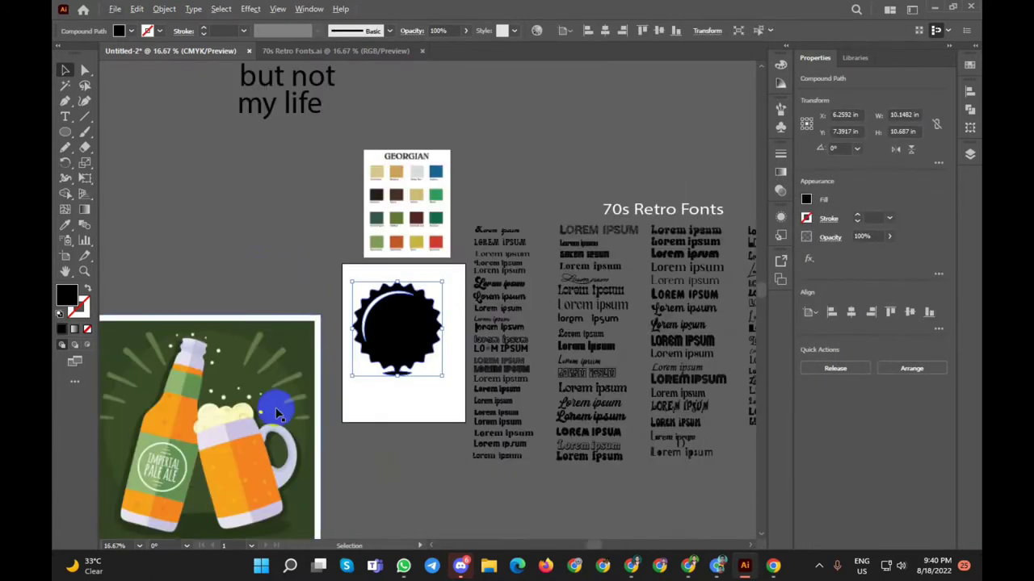
click(339, 458)
mouse_move(198, 444)
mouse_down()
mouse_move(264, 279)
mouse_move(234, 266)
mouse_up()
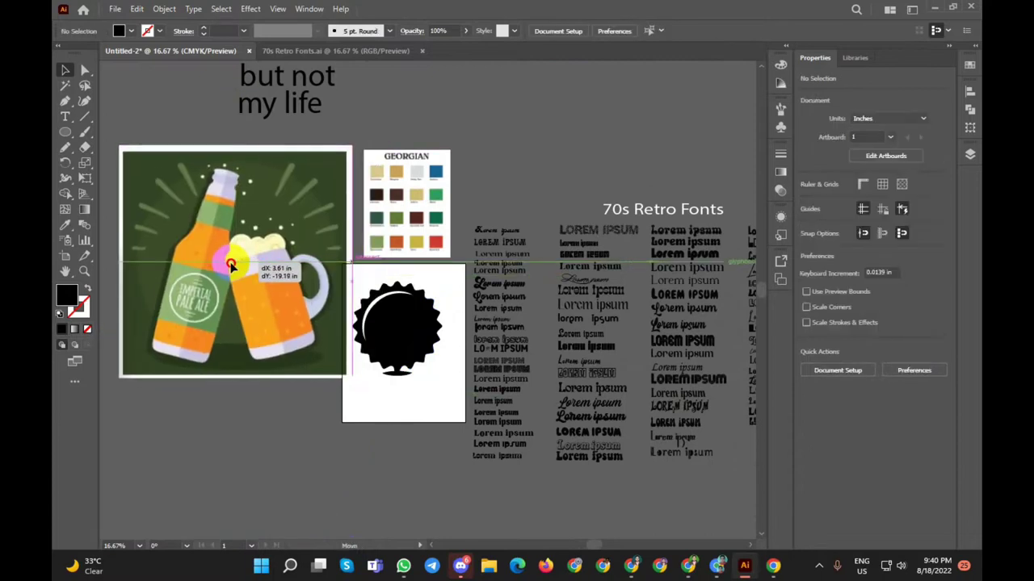
click(281, 427)
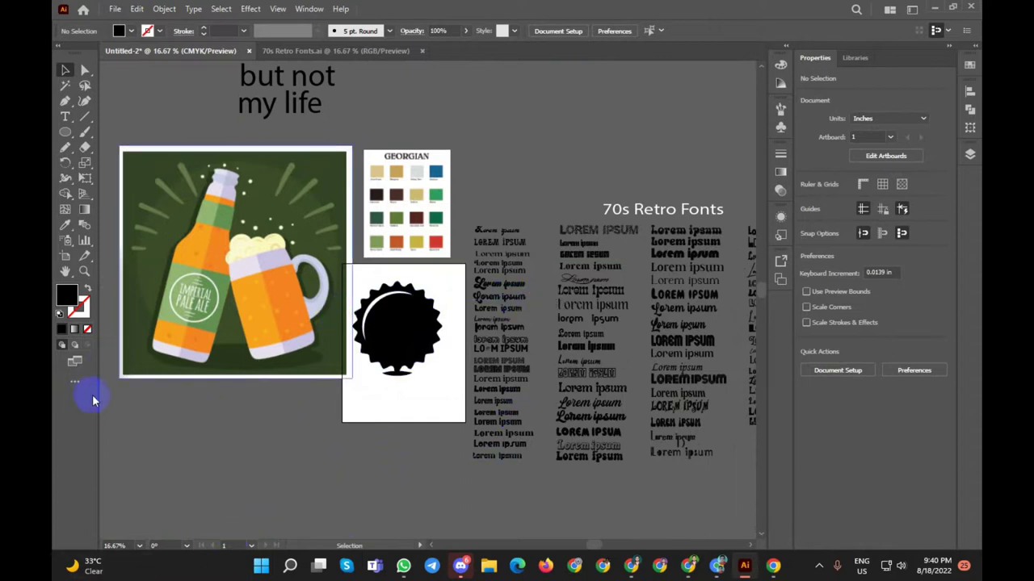
Step: Start a Pen path at the bottle's base, curve its bottom corner, and set fill to none
click(64, 101)
scroll(162, 331, up, 3)
click(129, 365)
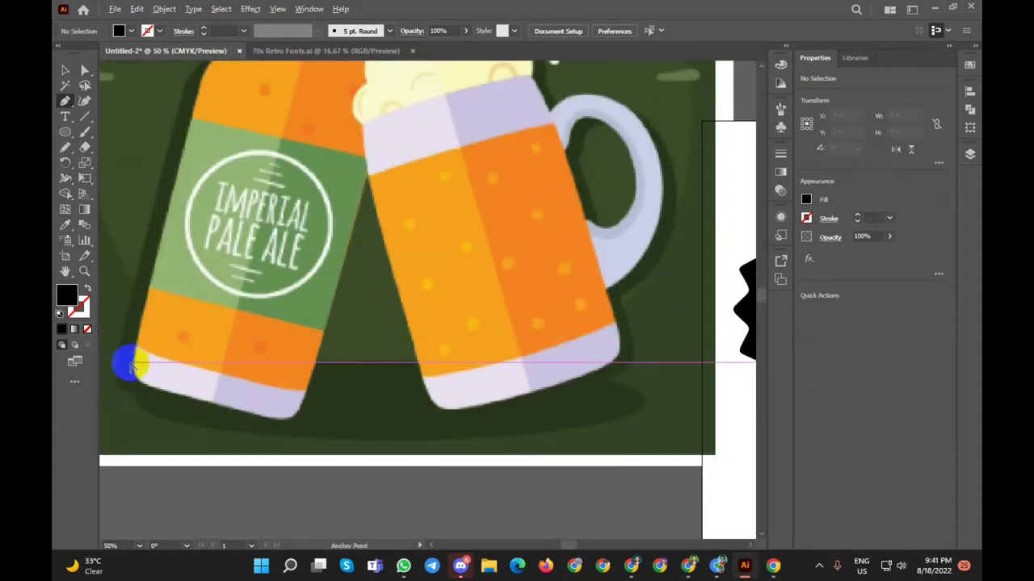
scroll(129, 365, down, 2)
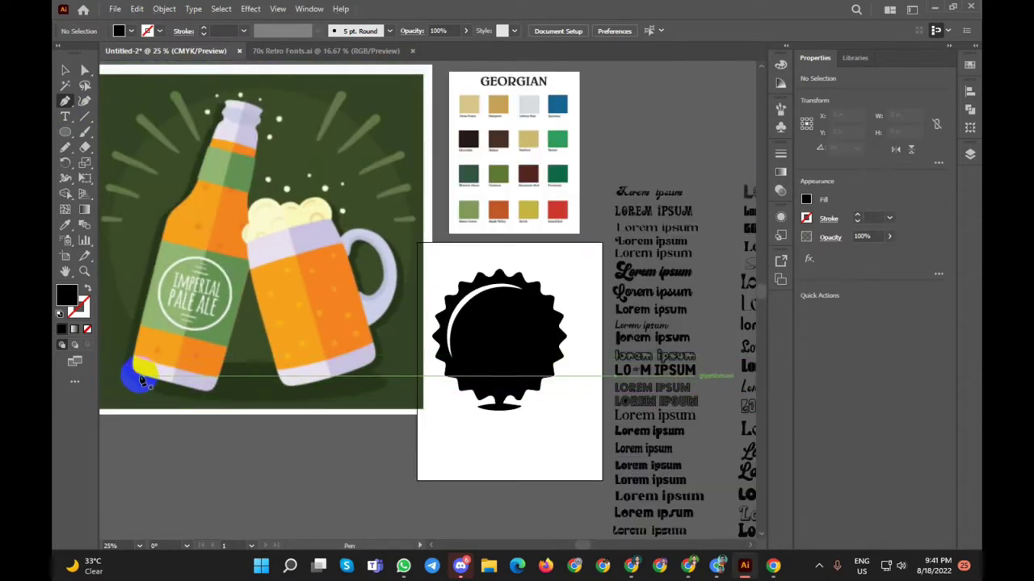
click(142, 383)
scroll(137, 359, up, 5)
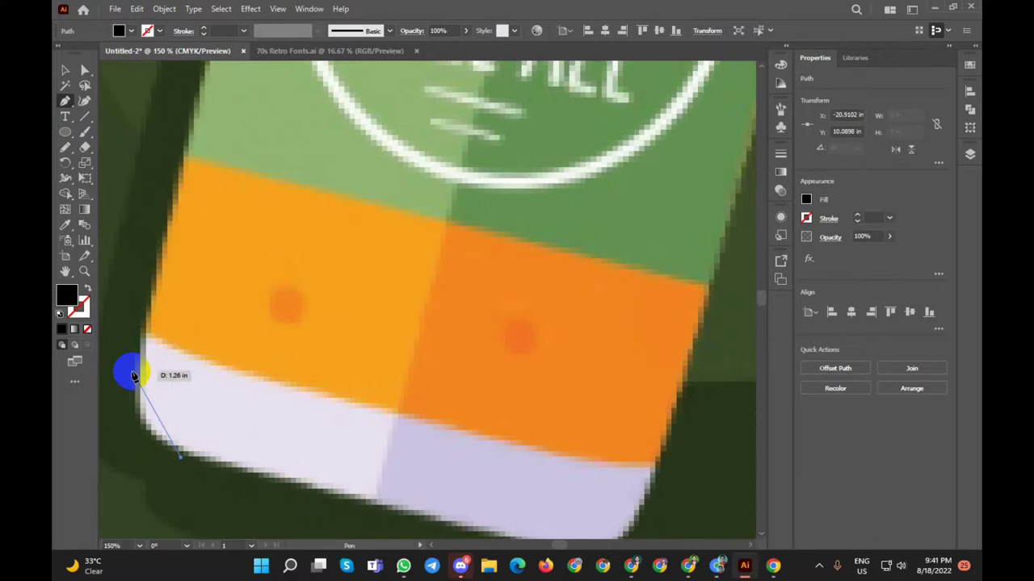
drag(143, 330, 188, 202)
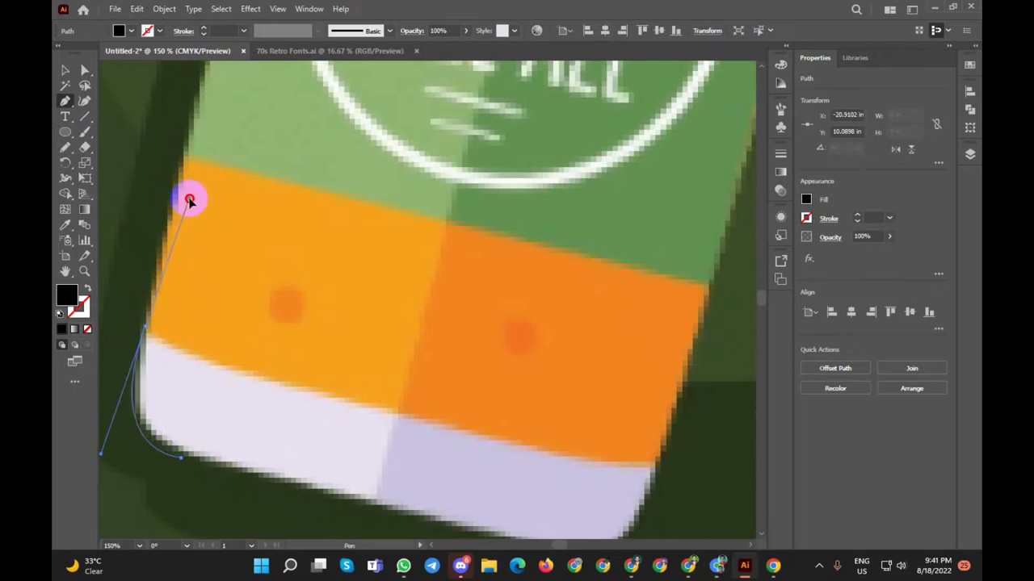
scroll(190, 200, down, 3)
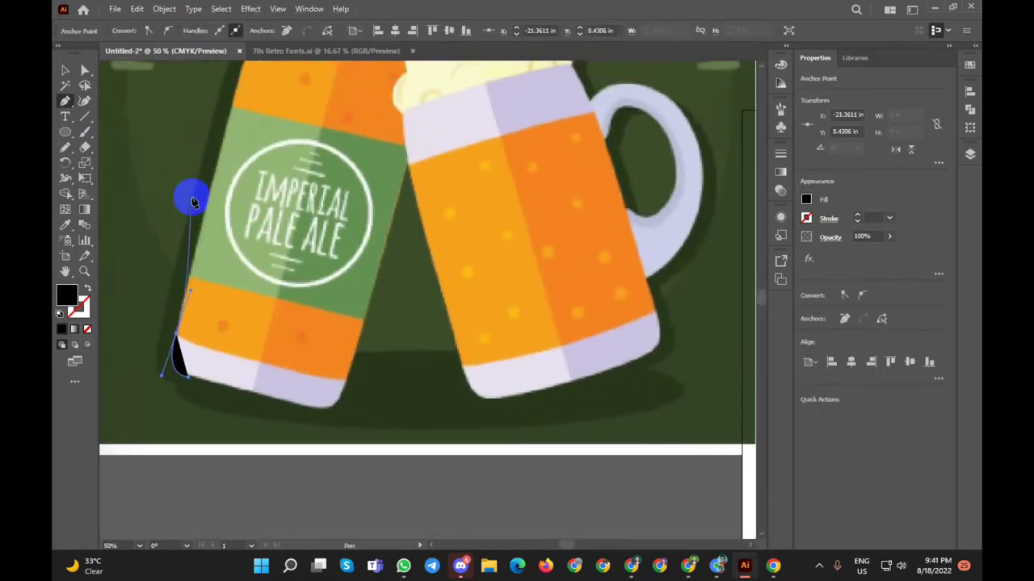
click(89, 288)
scroll(208, 243, up, 2)
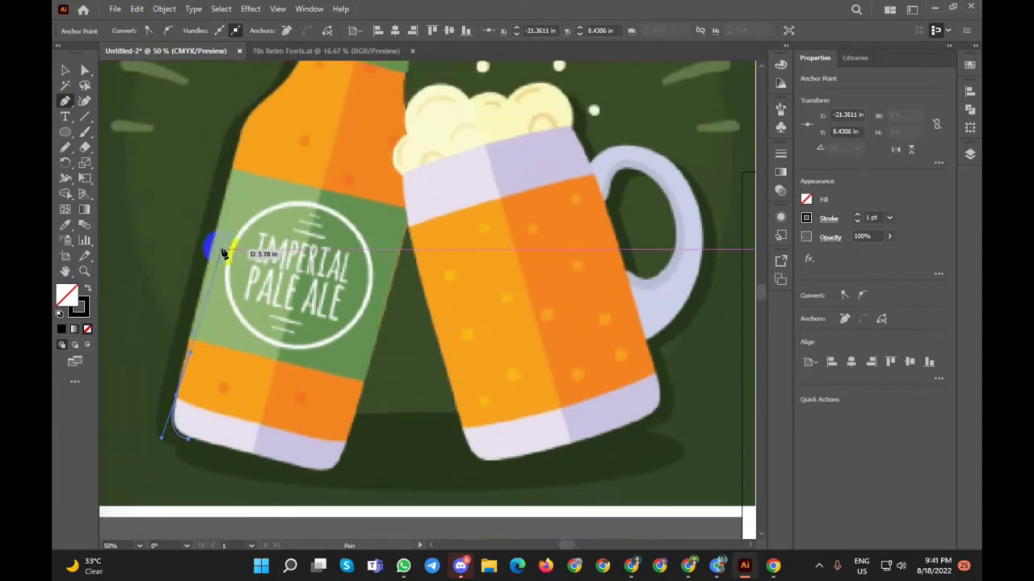
scroll(242, 234, up, 3)
Step: Continue the bottle outline up the left edge, around the shoulder and neck, and over the top
click(237, 264)
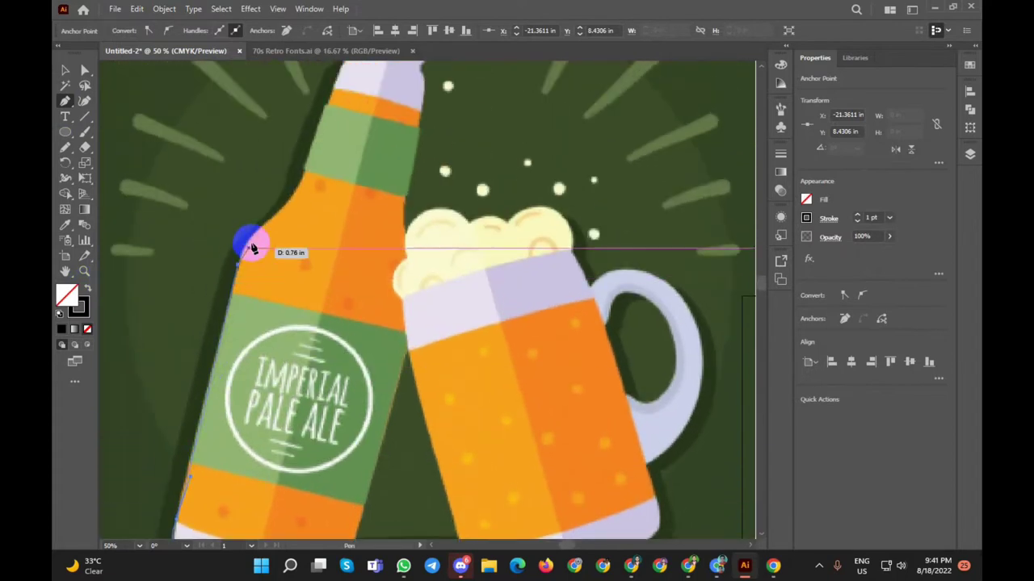
drag(280, 215, 315, 195)
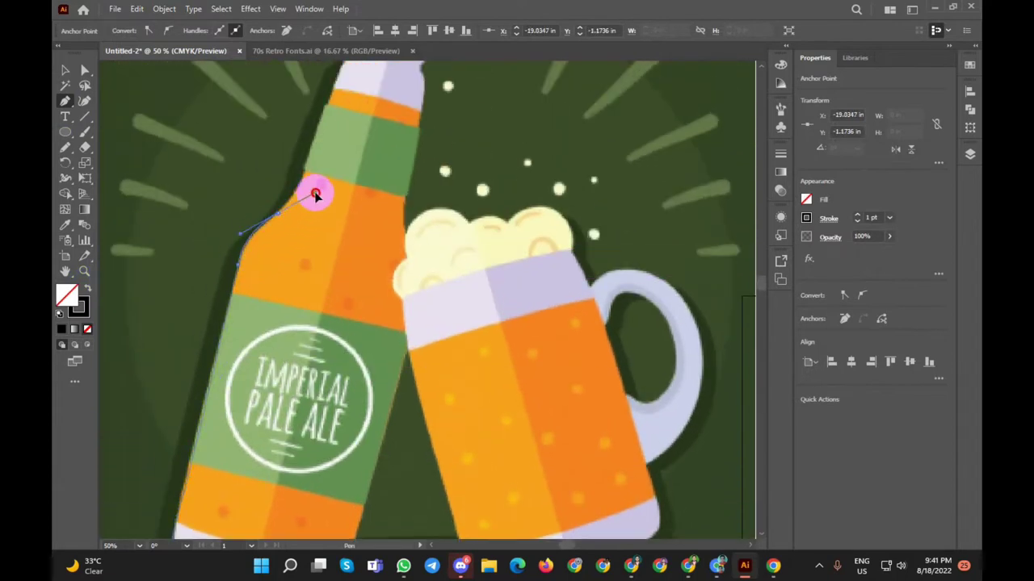
scroll(310, 194, up, 2)
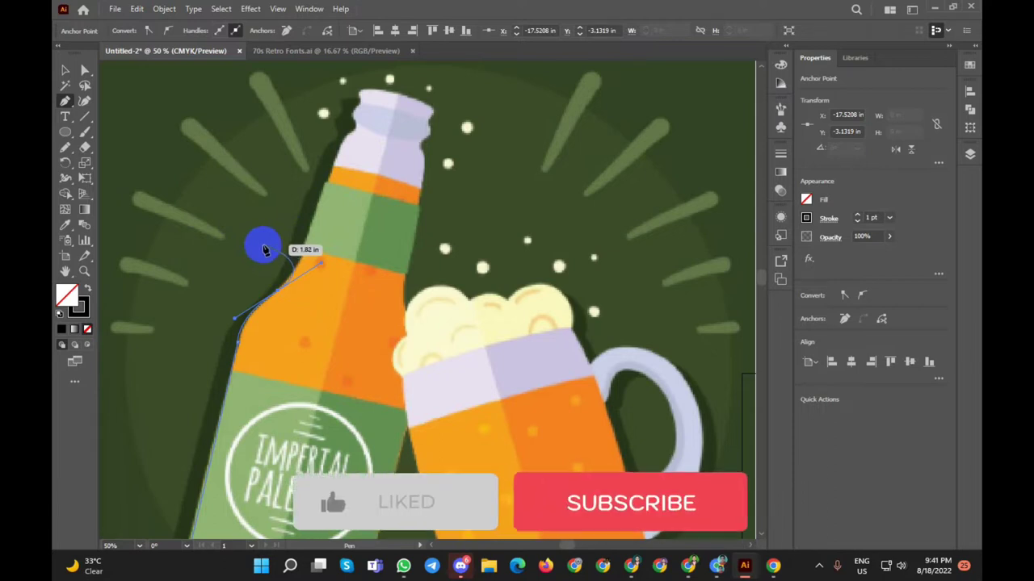
click(278, 295)
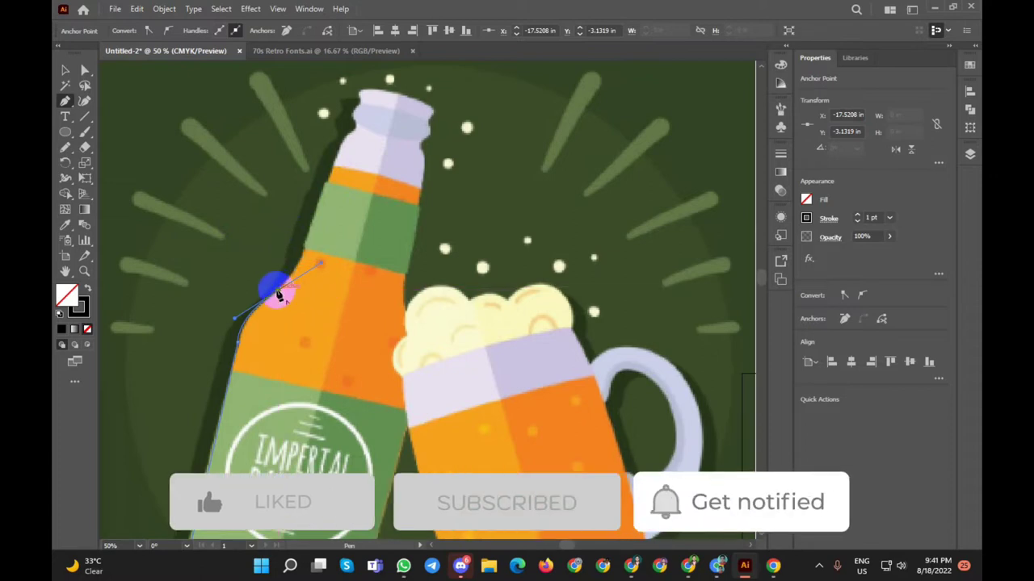
click(321, 184)
click(329, 135)
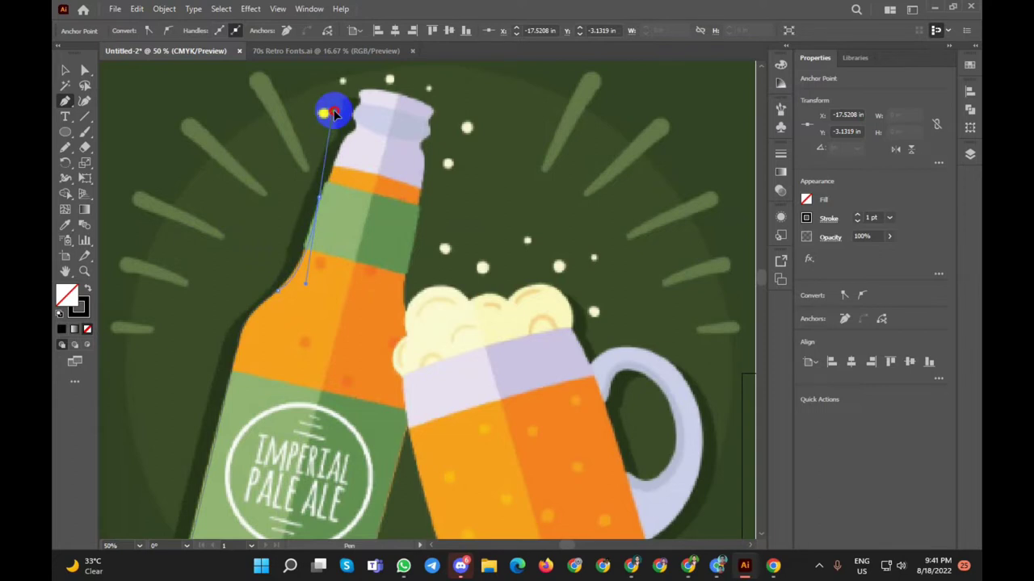
drag(316, 192, 348, 140)
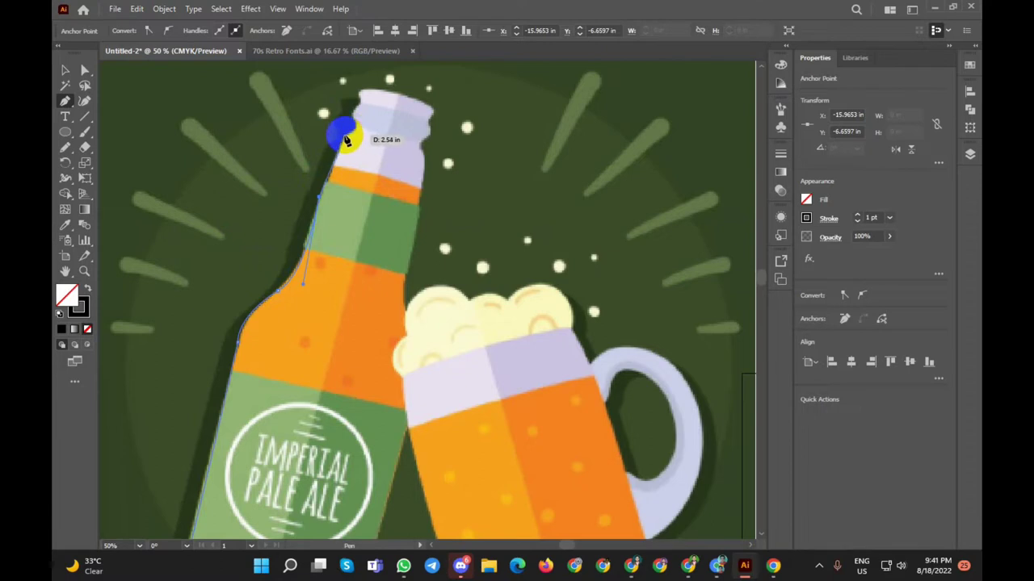
mouse_move(345, 139)
mouse_down()
mouse_move(362, 97)
mouse_move(415, 104)
mouse_move(441, 143)
mouse_move(460, 146)
mouse_move(427, 120)
mouse_move(428, 104)
mouse_move(408, 304)
mouse_move(407, 289)
mouse_move(421, 317)
mouse_up()
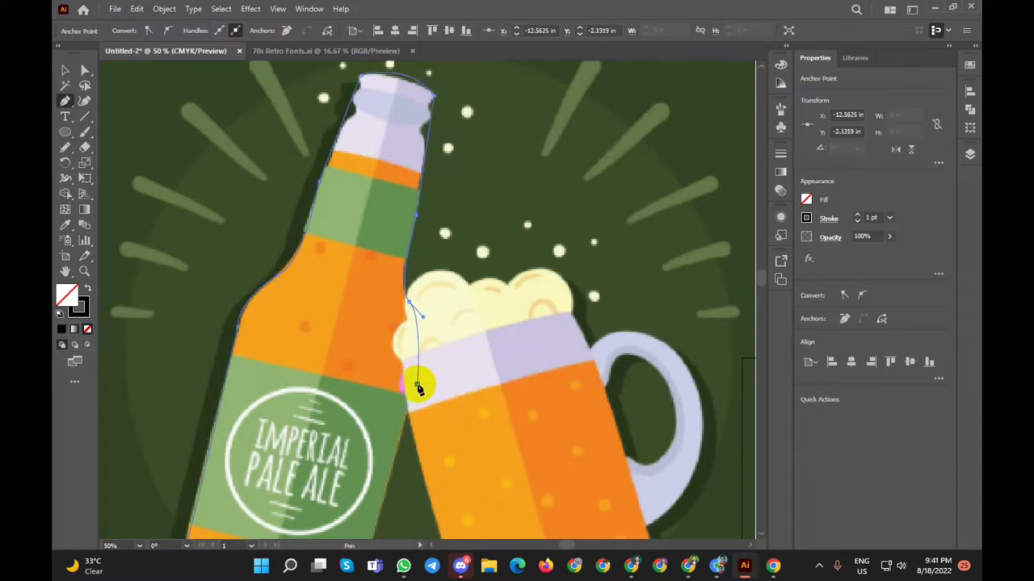
Step: Bring the outline down the bottle's right side and rounded base, closing it at the start point
click(417, 386)
scroll(417, 386, down, 4)
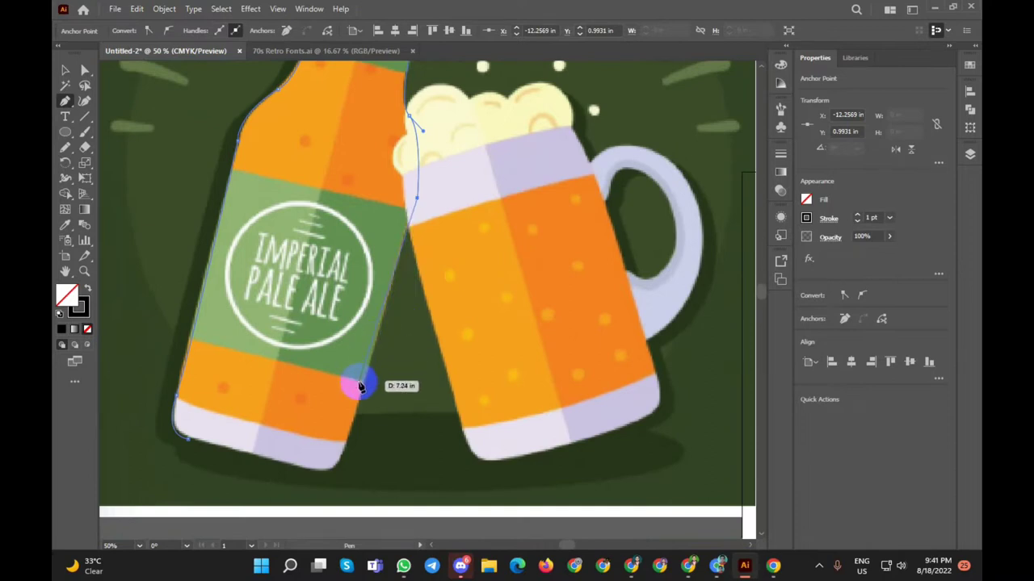
click(352, 450)
click(347, 447)
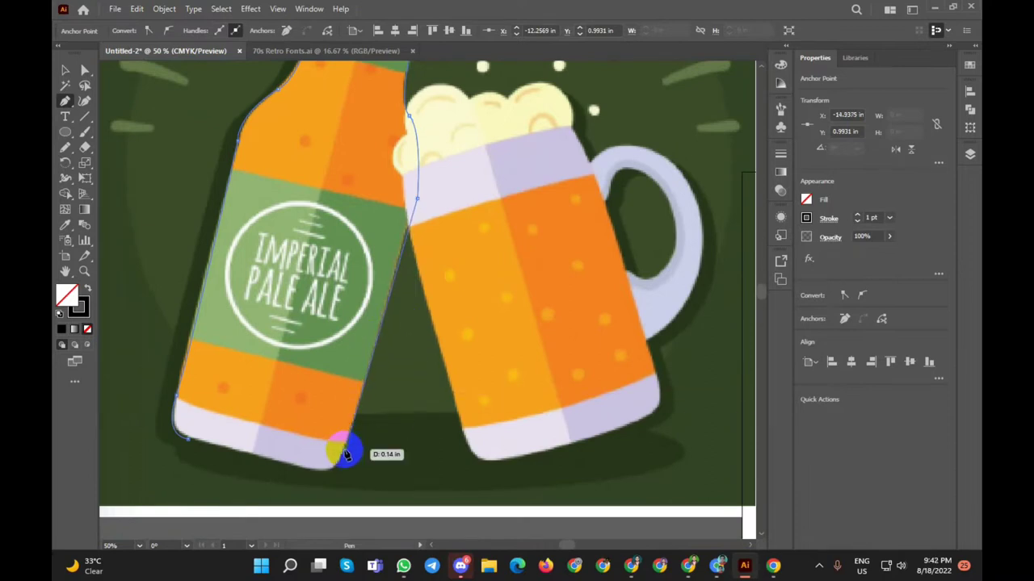
drag(301, 470, 255, 451)
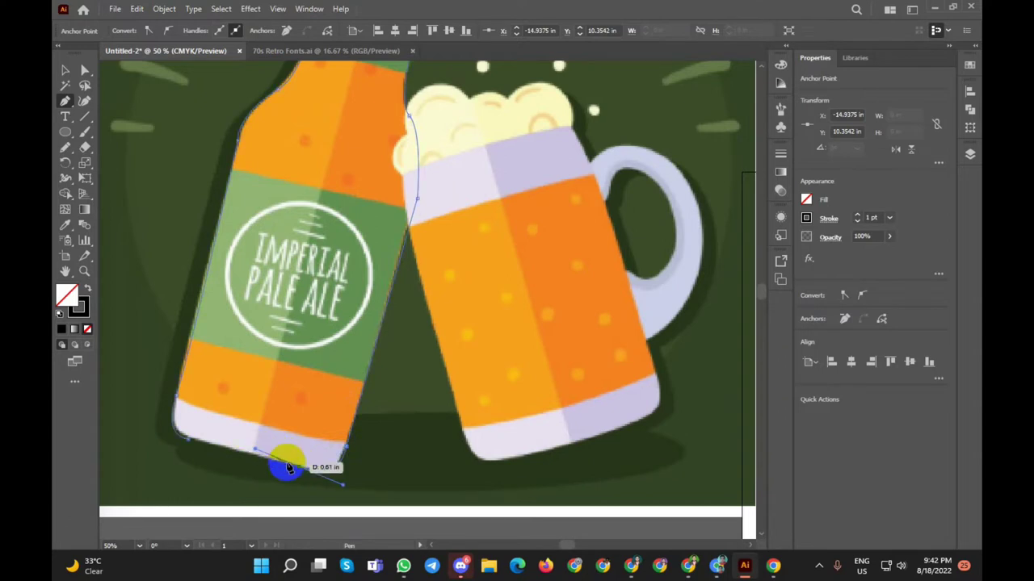
click(187, 447)
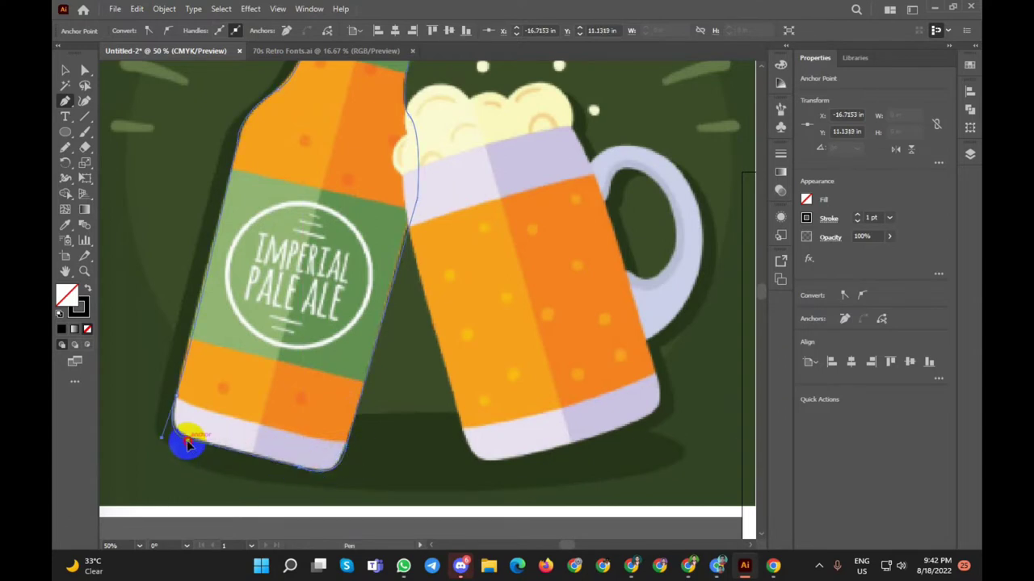
click(65, 69)
Step: Select the beer picture, then the traced bottle outline path
alt+scroll(213, 125, down, 2)
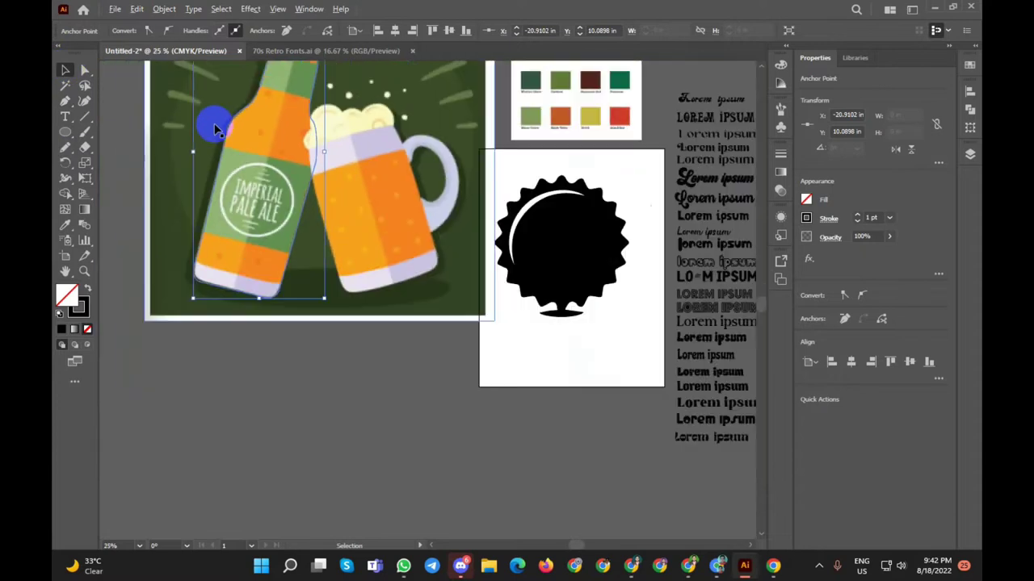
scroll(256, 124, up, 3)
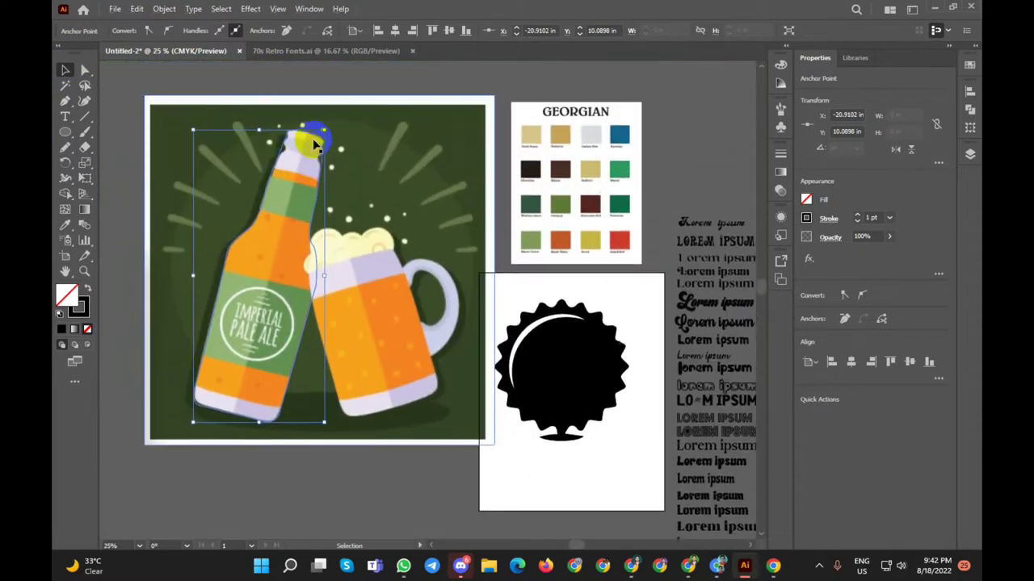
click(364, 309)
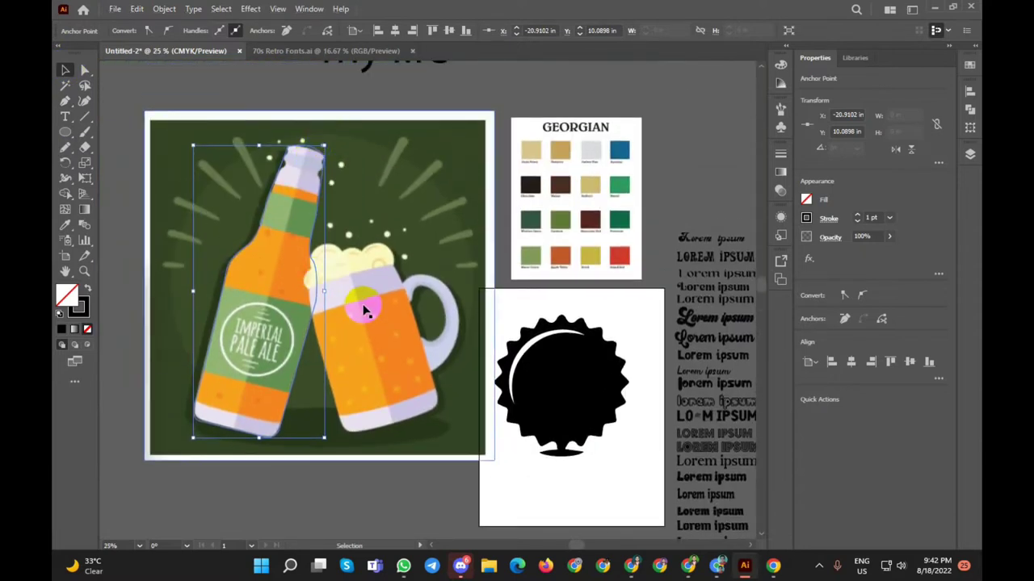
alt+scroll(362, 314, up, 2)
click(352, 258)
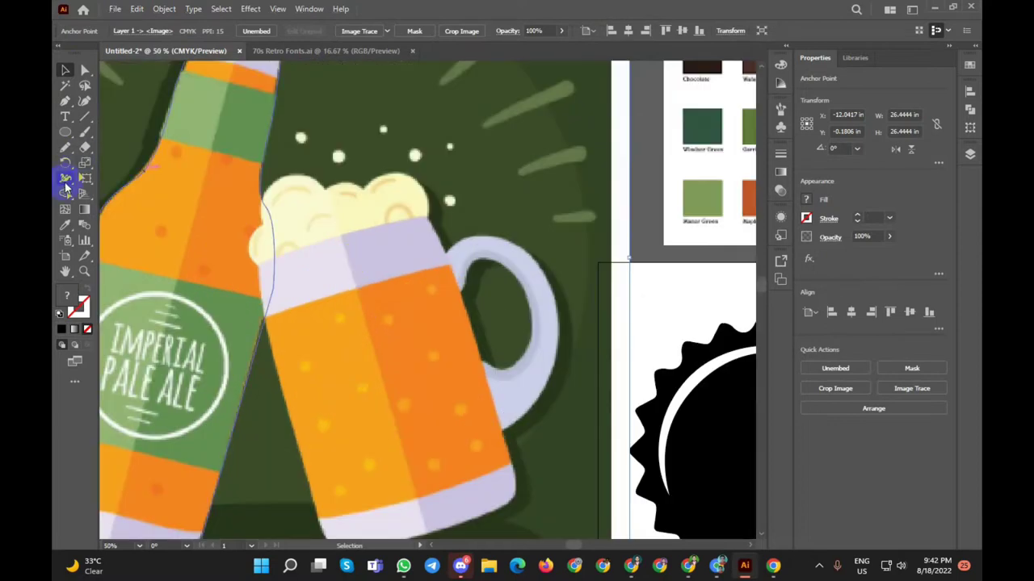
Step: Begin a Pen outline of the mug at its top-left edge, down the left side and under the bottom
click(66, 119)
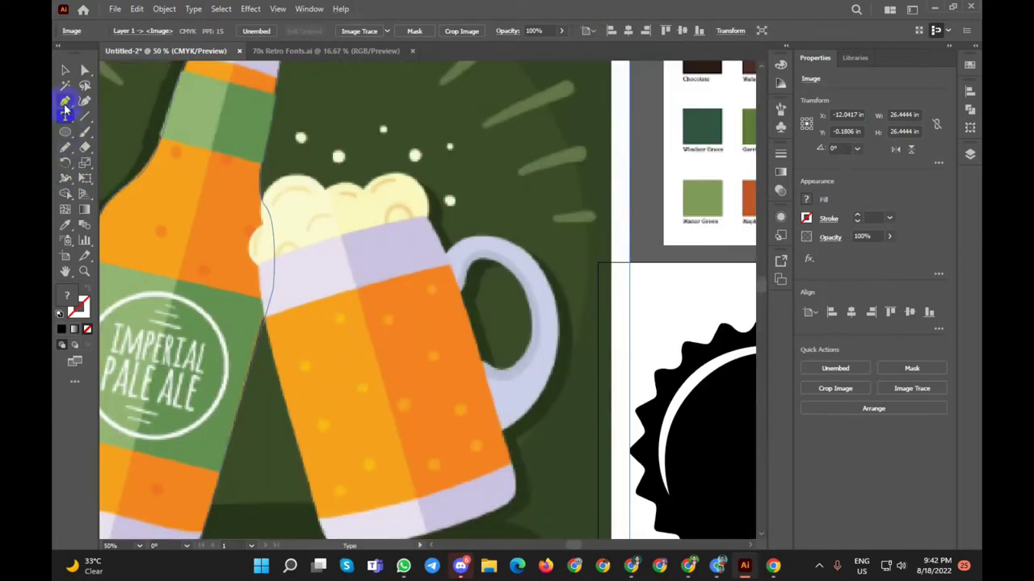
click(66, 103)
alt+scroll(295, 201, down, 2)
alt+scroll(306, 242, up, 2)
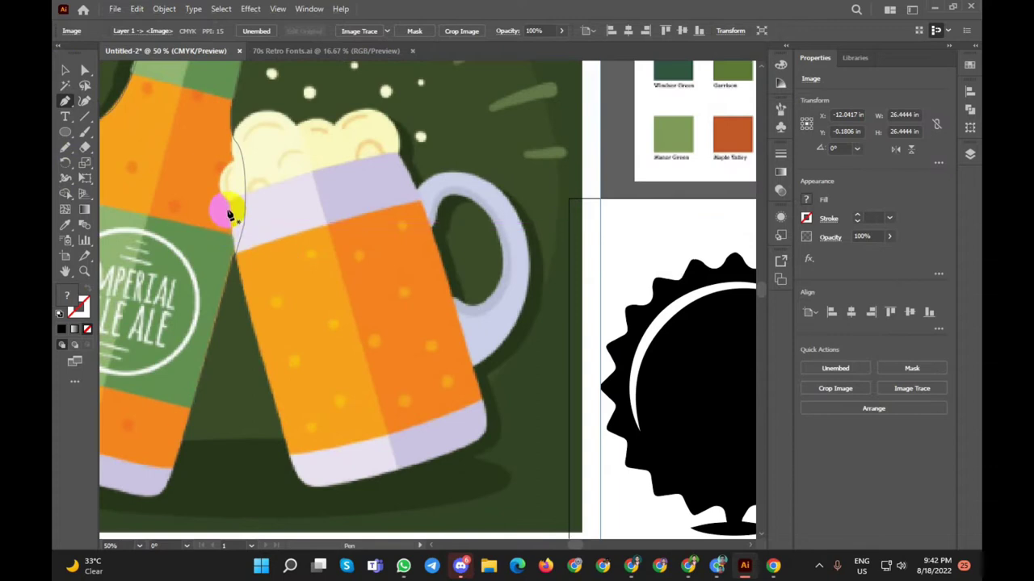
click(231, 208)
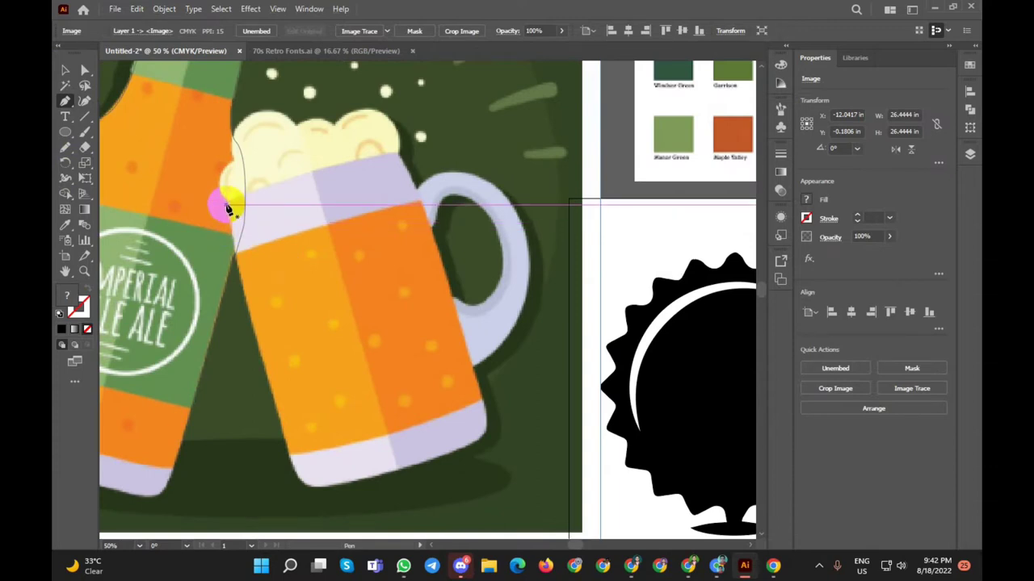
click(292, 473)
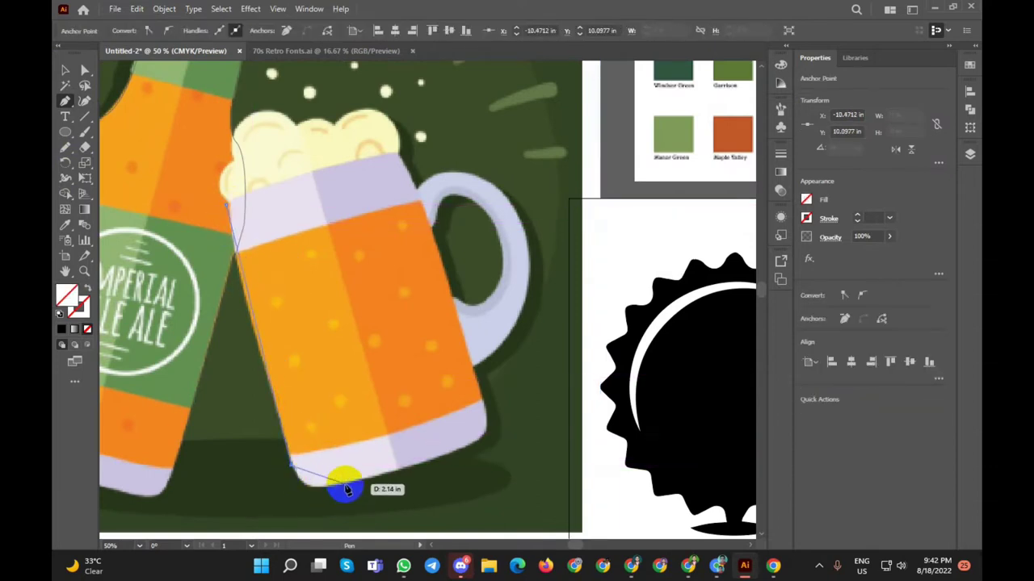
drag(345, 482, 391, 460)
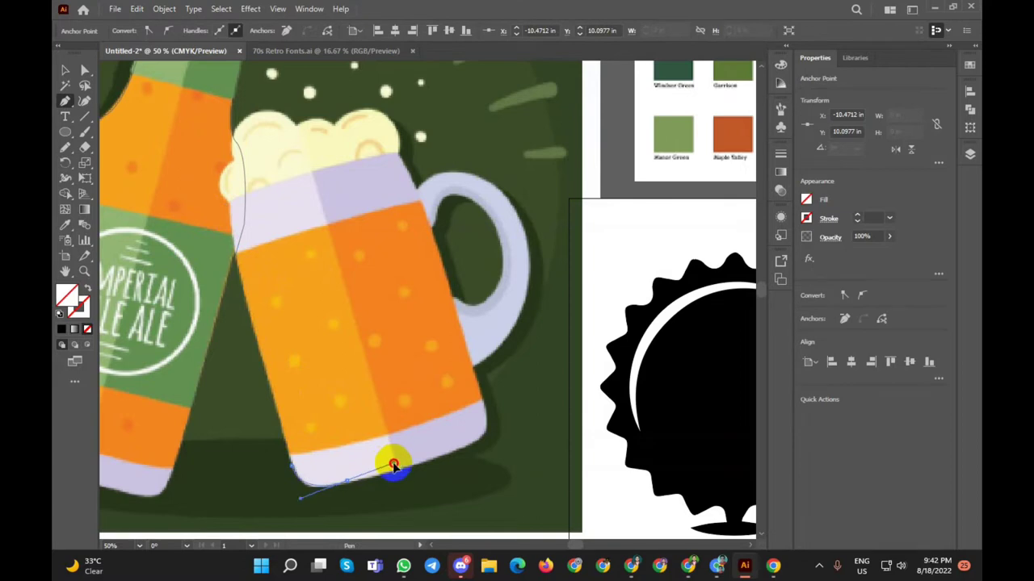
click(348, 482)
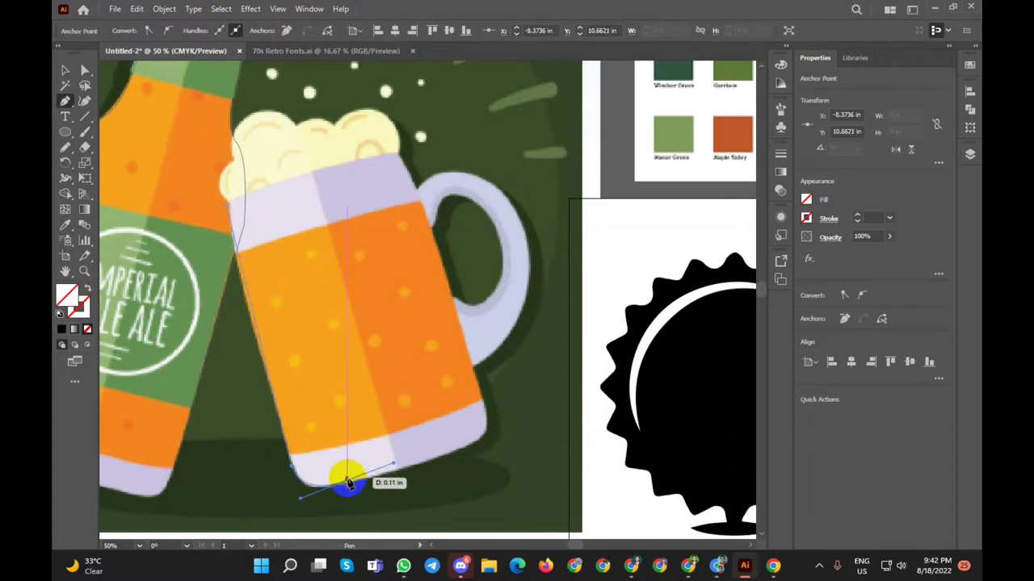
alt+scroll(348, 482, up, 6)
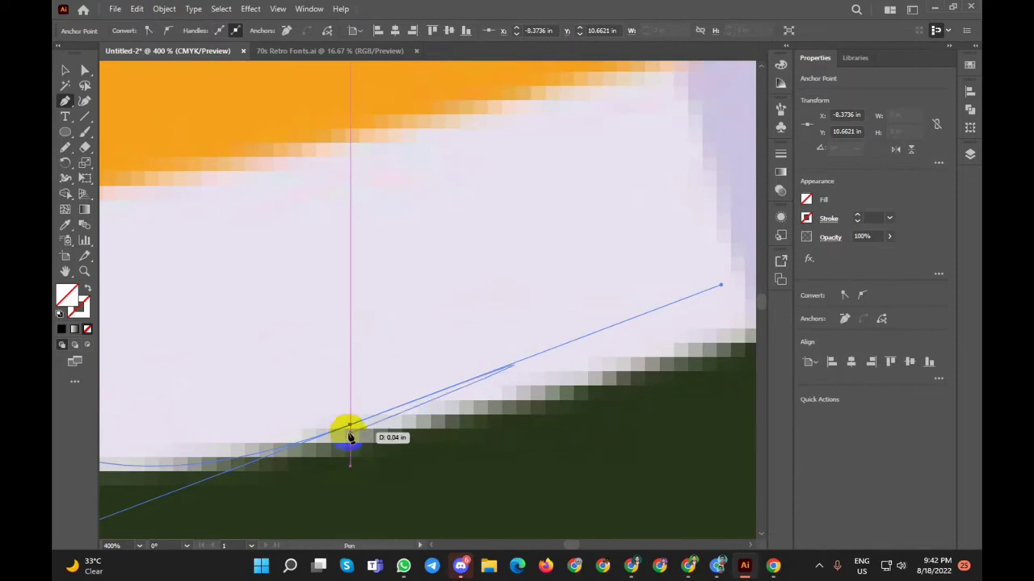
Step: Continue the mug outline around the lower-right corner, up the right side, and across the rim
alt+scroll(350, 428, down, 2)
alt+scroll(349, 428, down, 3)
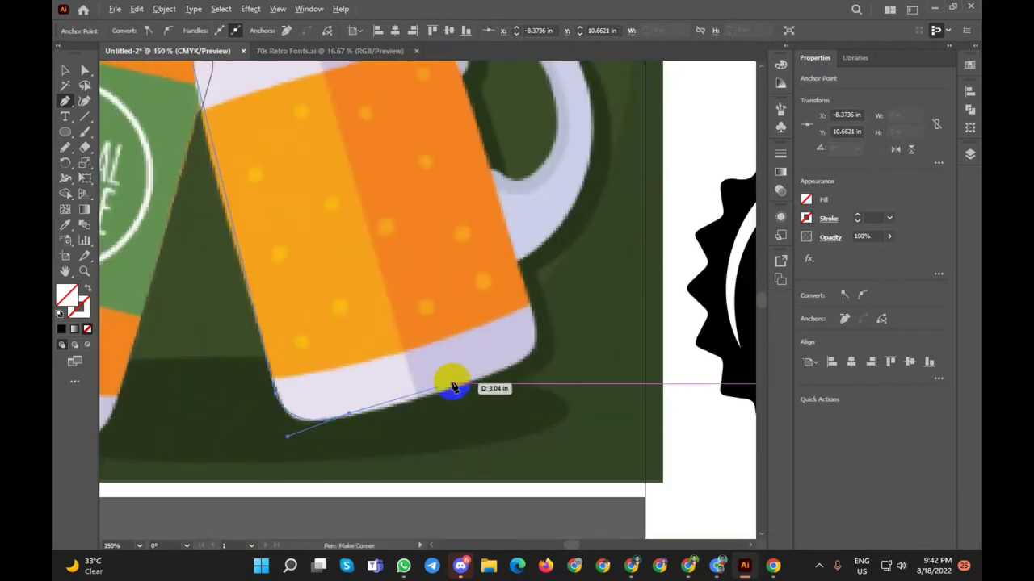
click(518, 366)
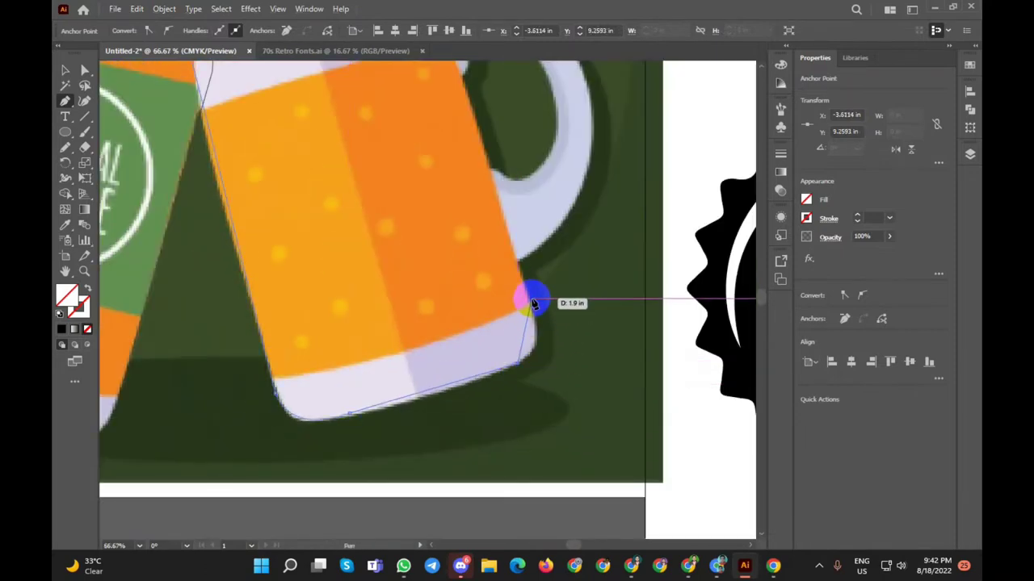
drag(522, 264, 517, 226)
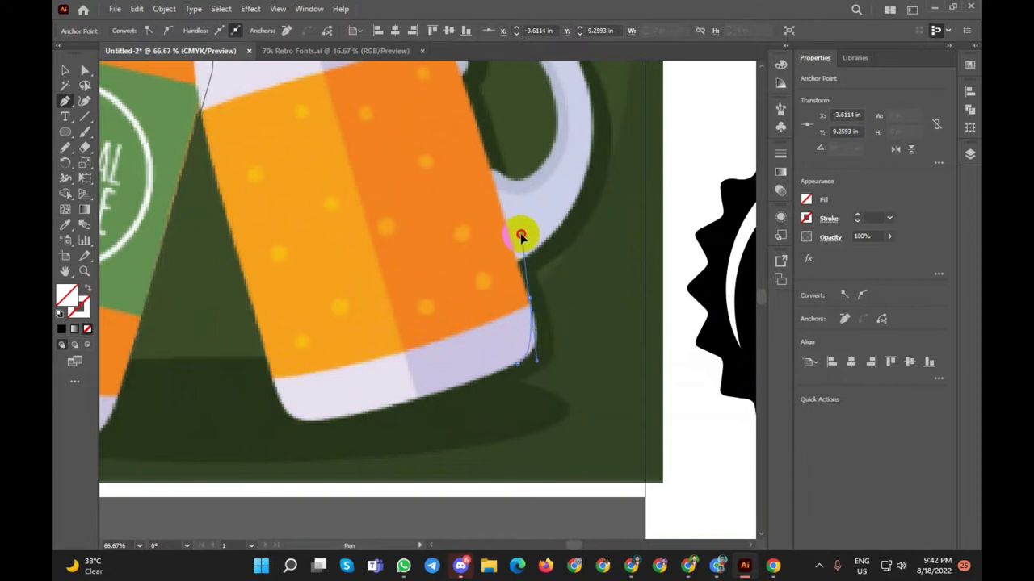
click(504, 240)
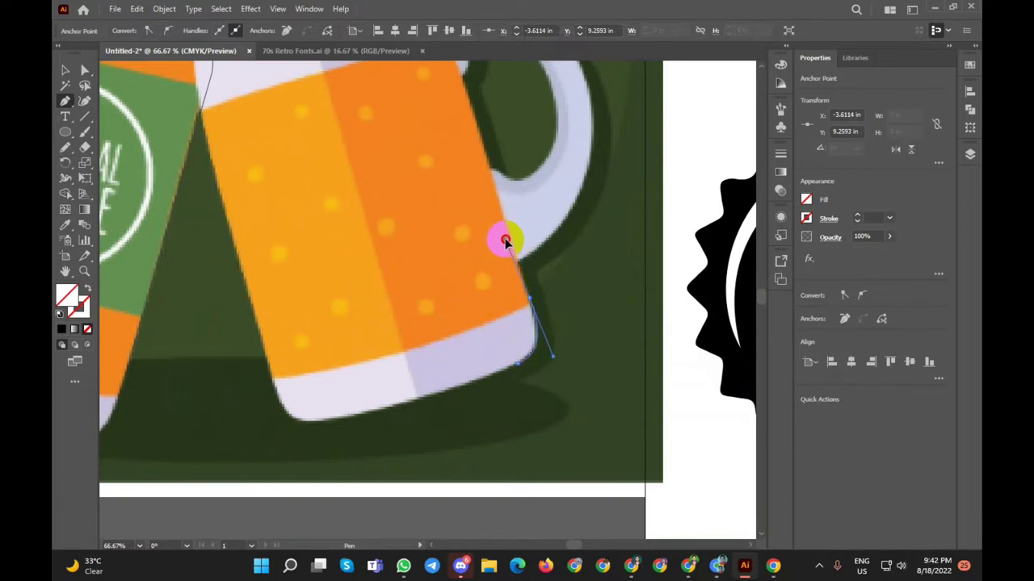
scroll(480, 286, up, 2)
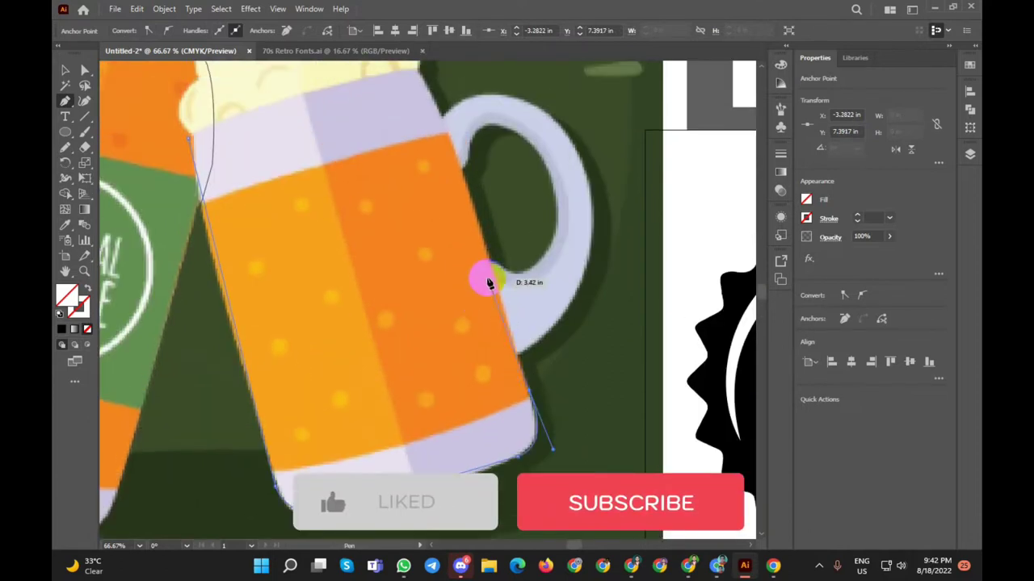
scroll(484, 277, up, 3)
drag(443, 220, 429, 172)
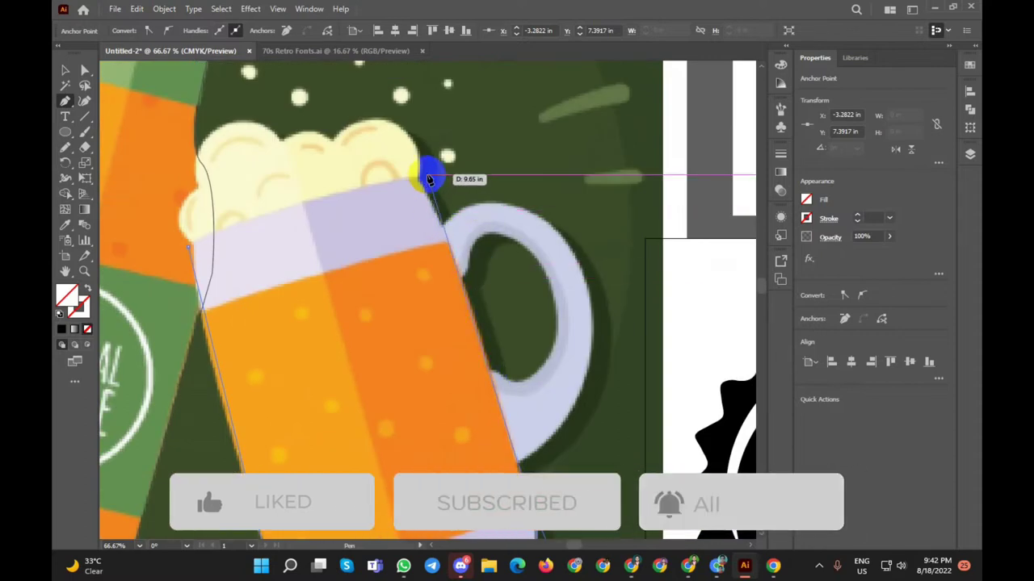
click(187, 251)
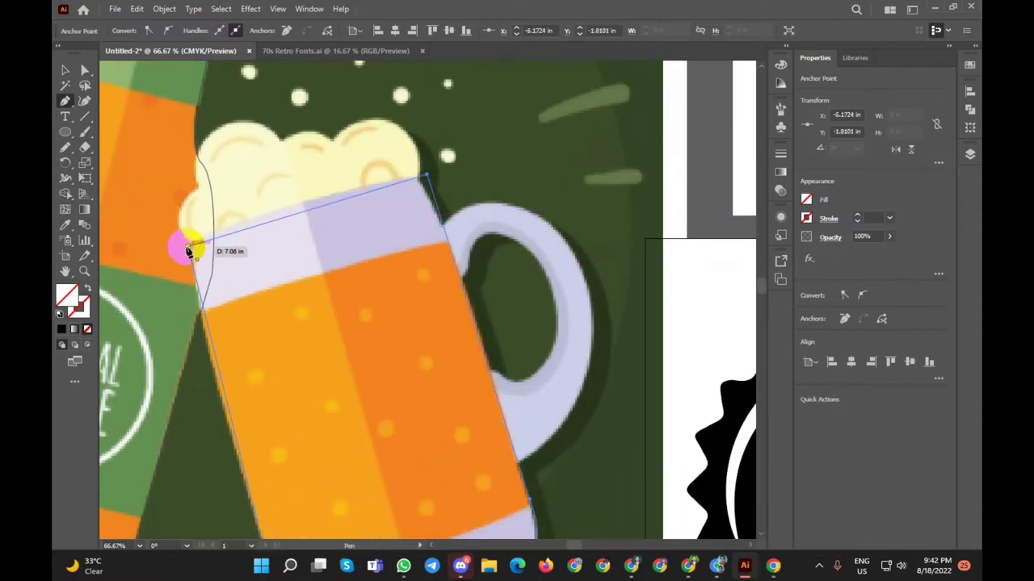
drag(187, 250, 138, 288)
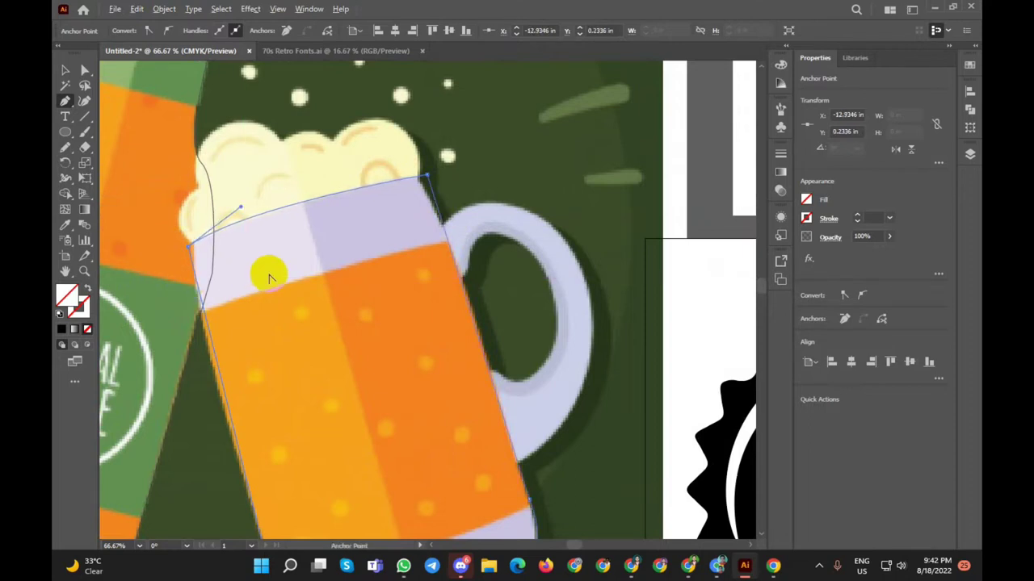
scroll(268, 274, down, 2)
Step: Move the beer picture down below the font samples, then marquee-select the mug outline
click(63, 71)
click(334, 334)
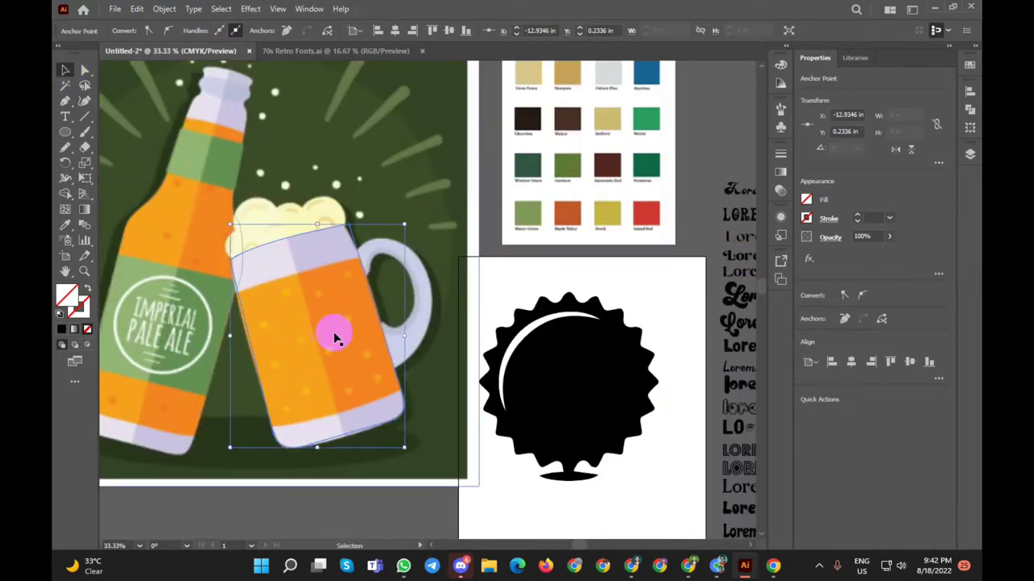
scroll(275, 236, up, 2)
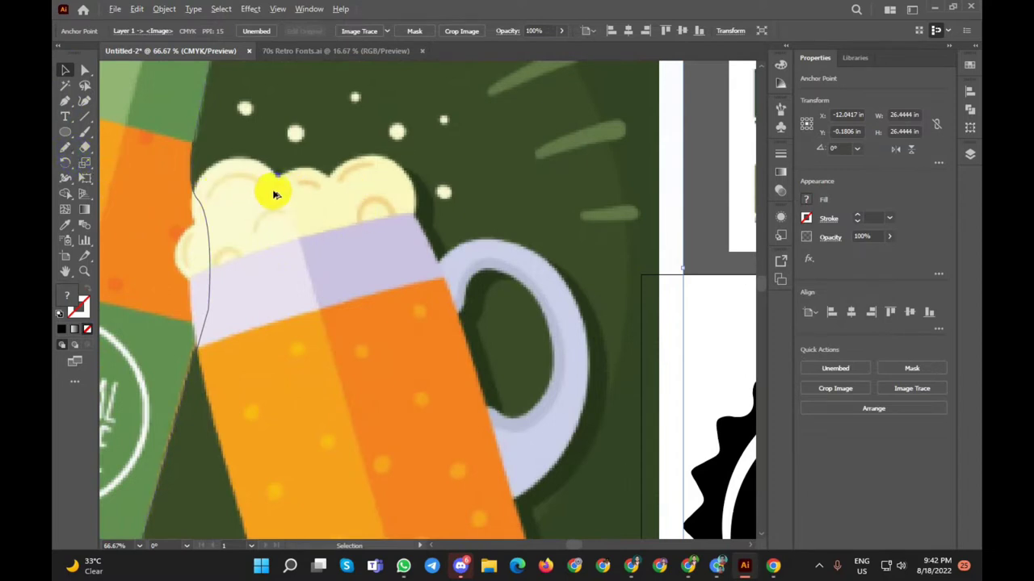
scroll(274, 193, down, 3)
scroll(275, 194, down, 1)
scroll(276, 193, down, 1)
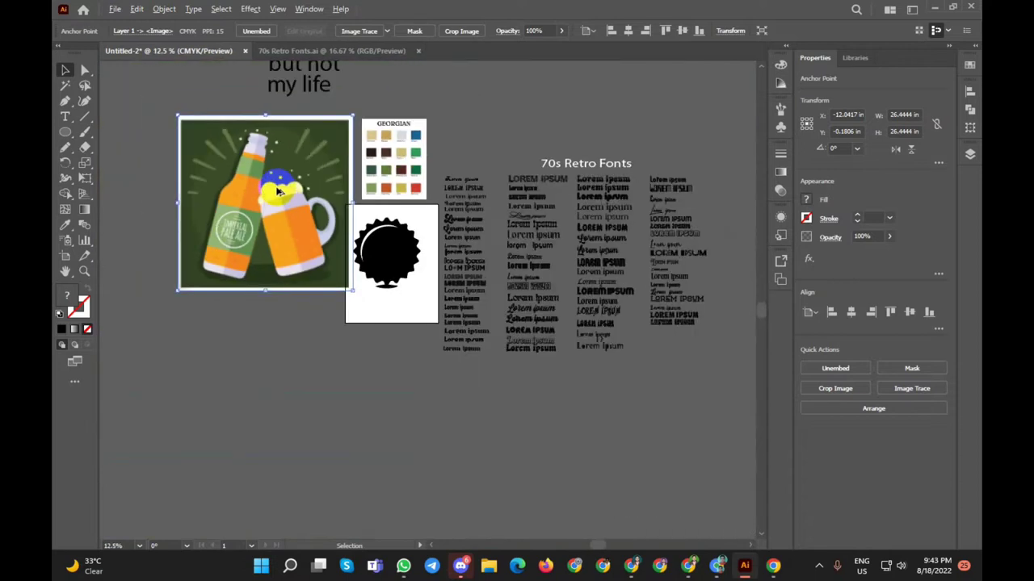
scroll(277, 193, up, 2)
scroll(242, 197, down, 1)
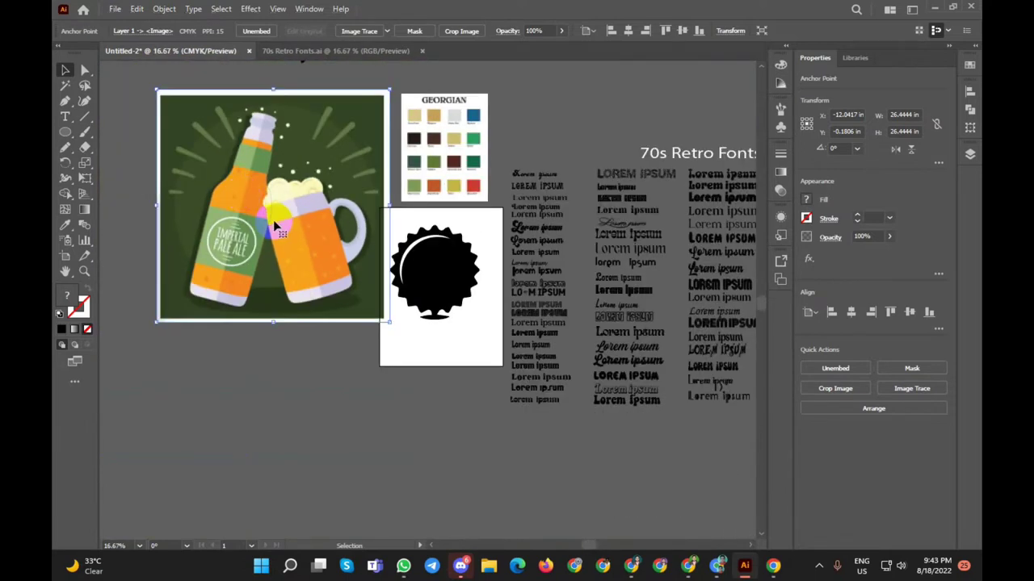
click(272, 220)
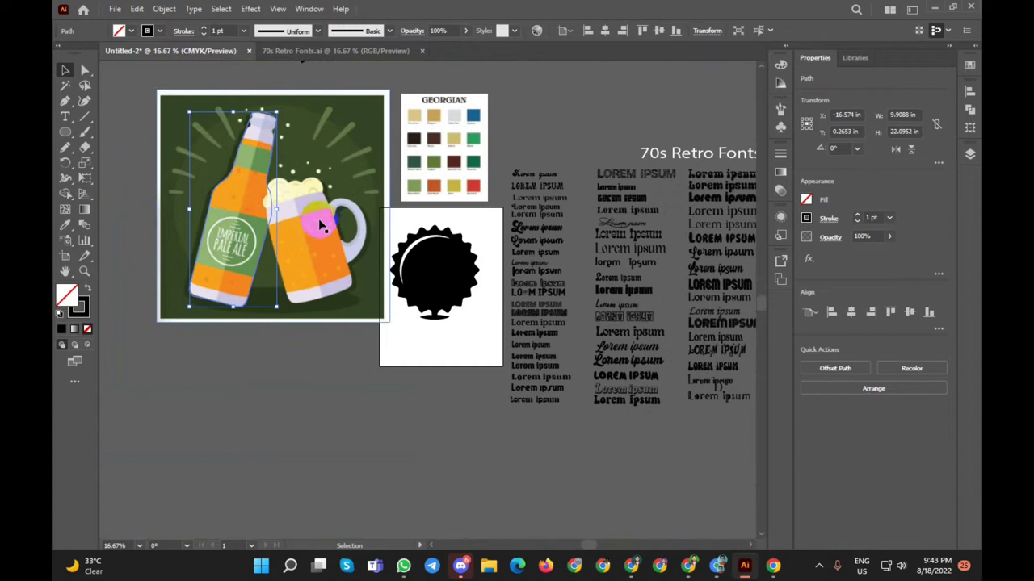
scroll(333, 209, down, 1)
mouse_move(332, 209)
mouse_down()
mouse_move(363, 369)
mouse_move(441, 451)
mouse_up()
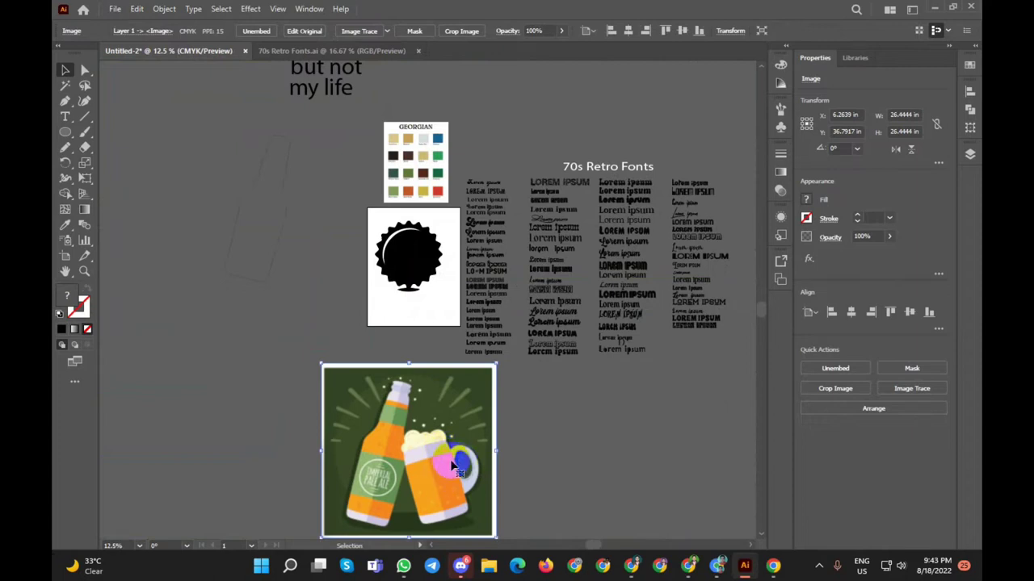
mouse_move(301, 224)
mouse_down()
mouse_move(296, 296)
mouse_move(185, 116)
mouse_up()
Step: Swap fill and stroke so the bottle and mug outlines become solid black silhouettes
click(214, 158)
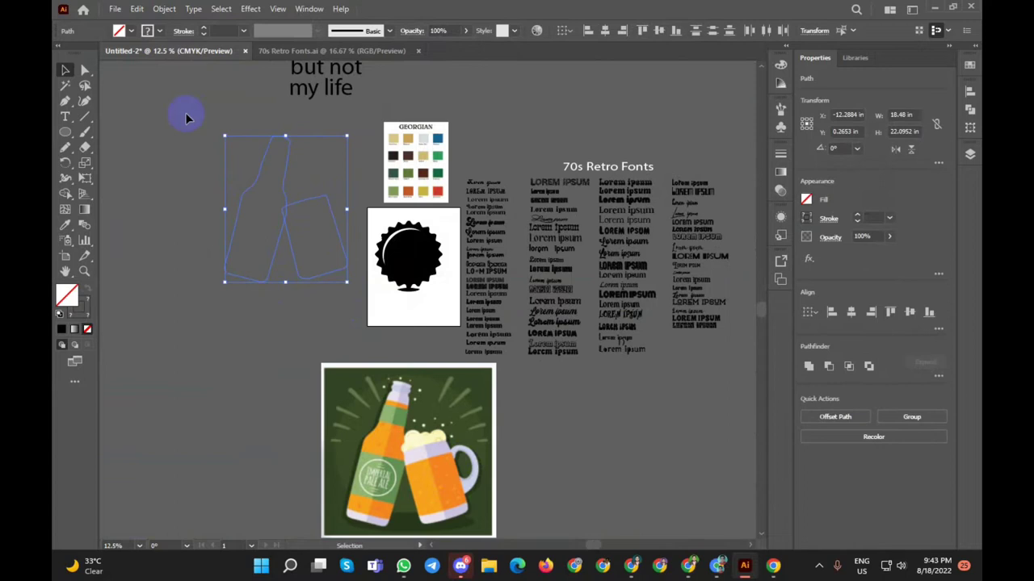
click(161, 31)
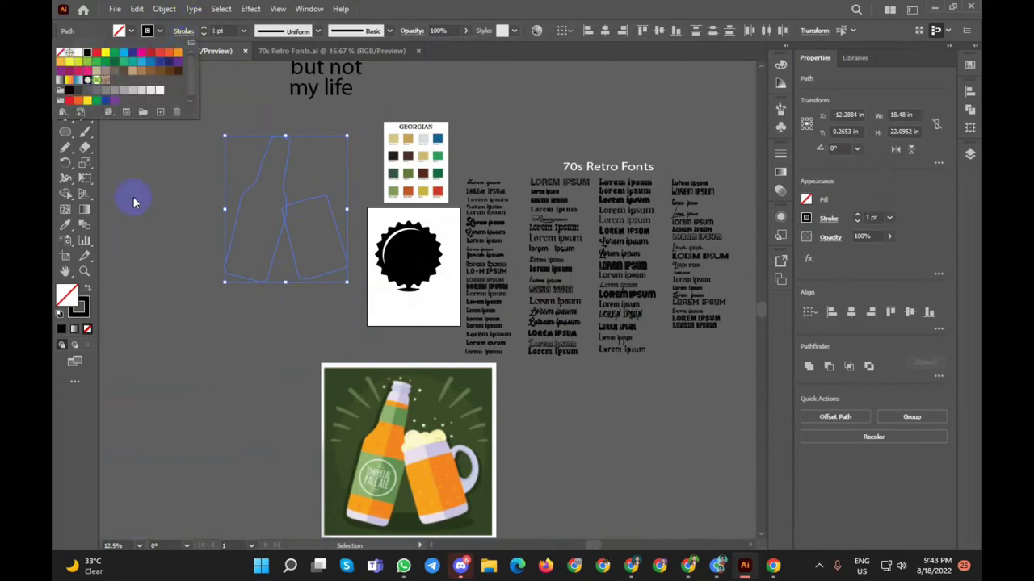
click(165, 246)
click(206, 311)
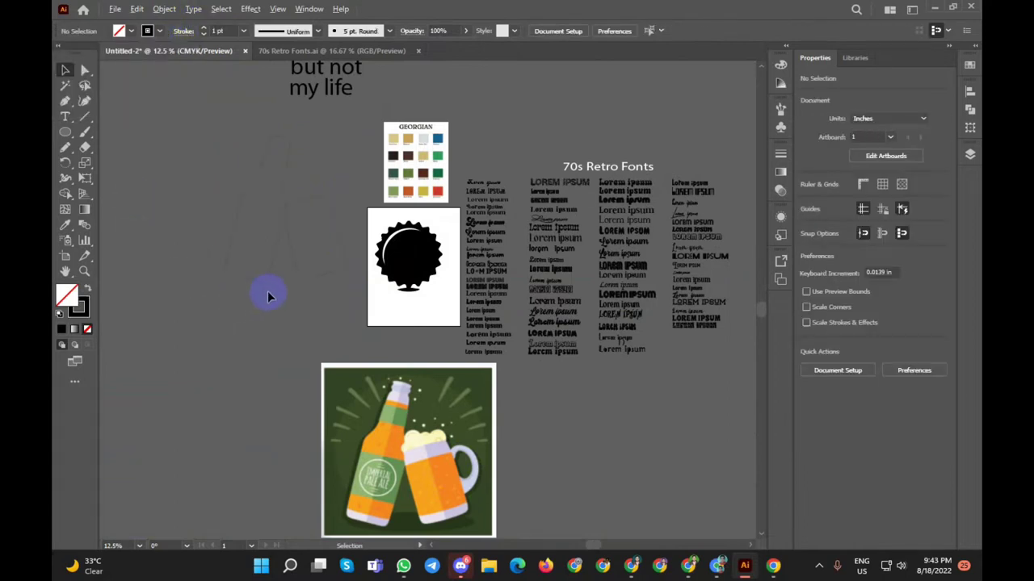
click(282, 238)
click(87, 289)
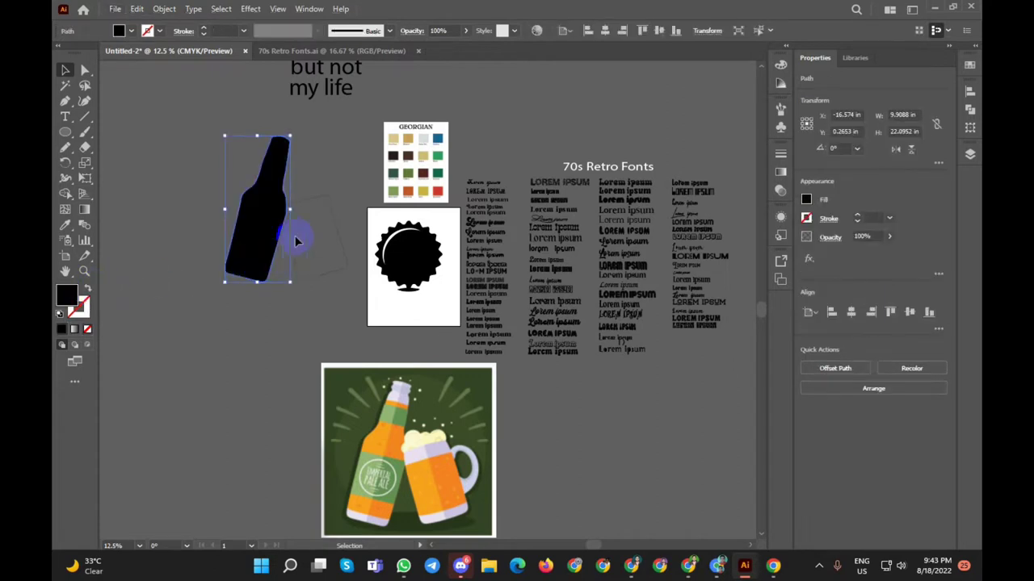
click(334, 222)
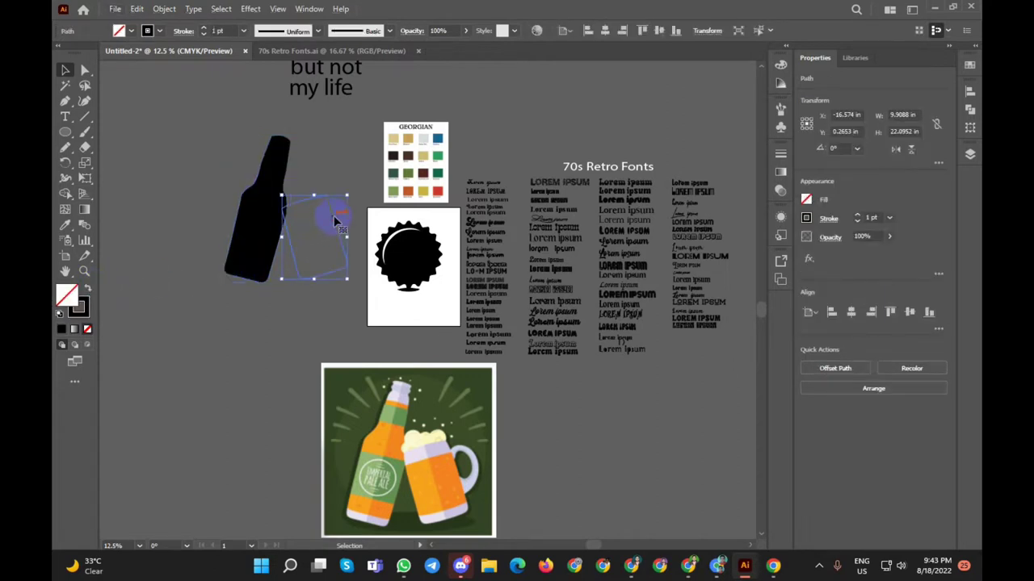
click(89, 289)
click(224, 327)
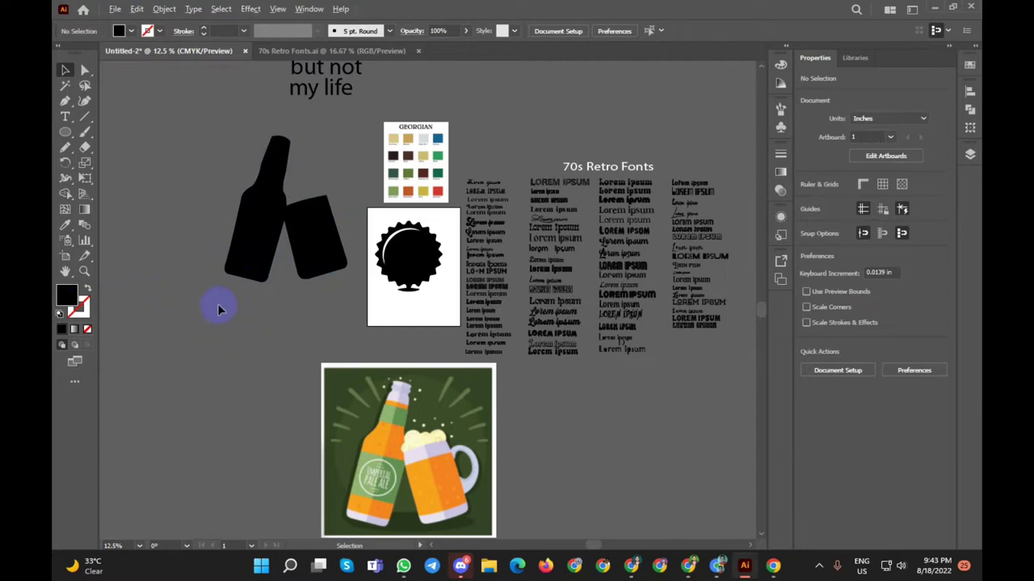
alt+scroll(218, 309, down, 1)
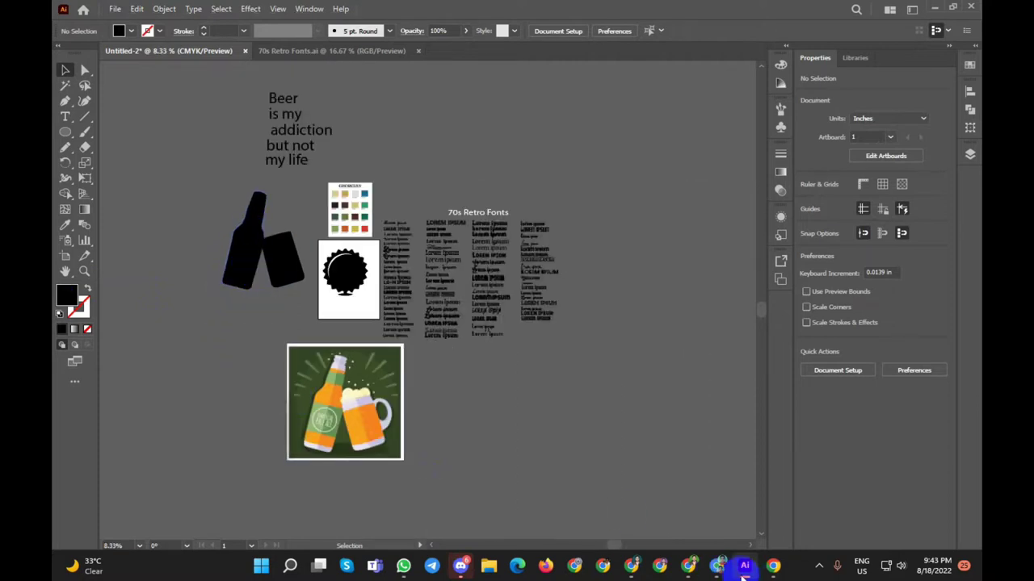
Step: Bring Chrome back and browse the beer bottle vector result tabs and reference pages
click(717, 565)
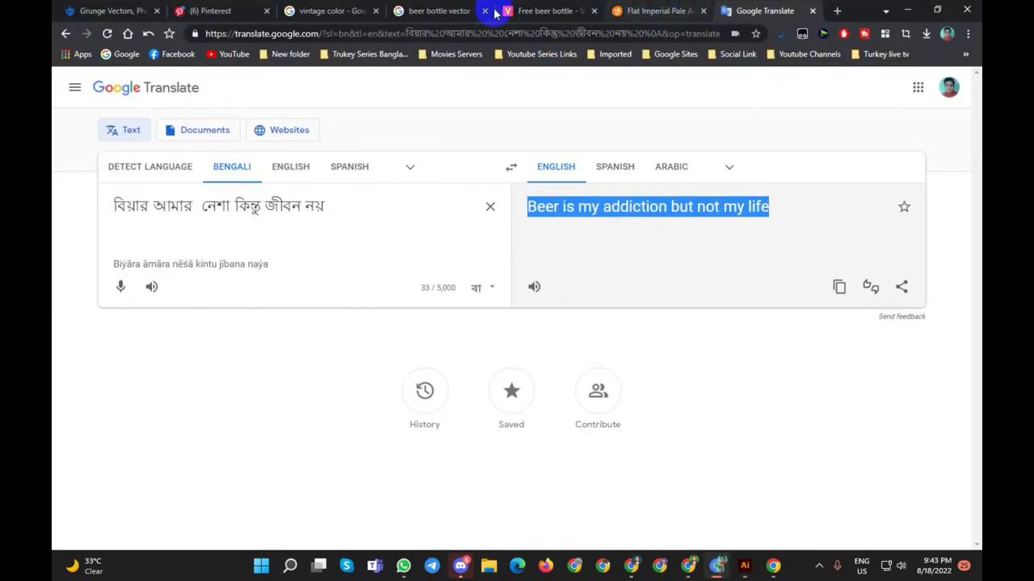
click(525, 11)
click(452, 11)
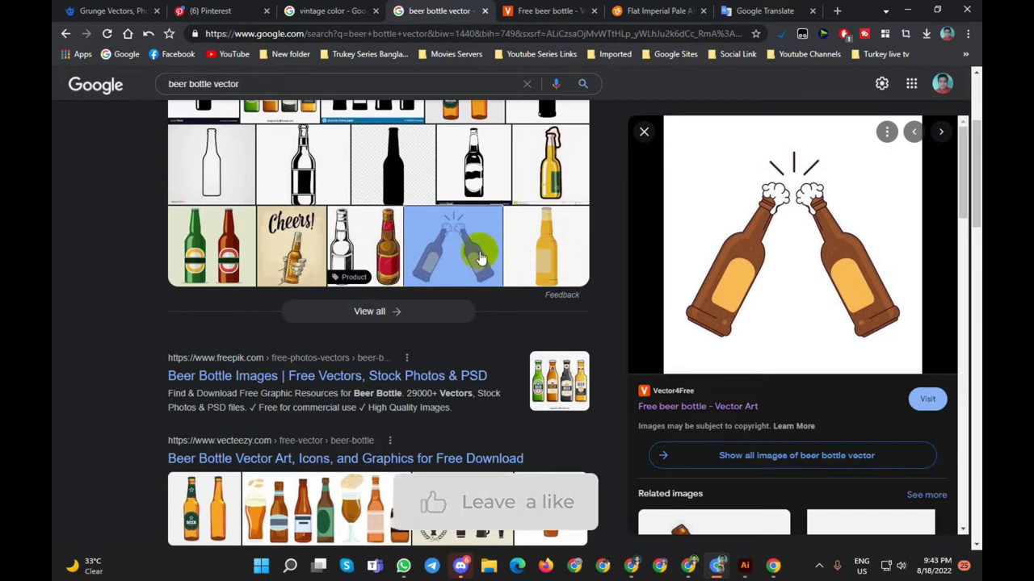
scroll(395, 254, up, 1)
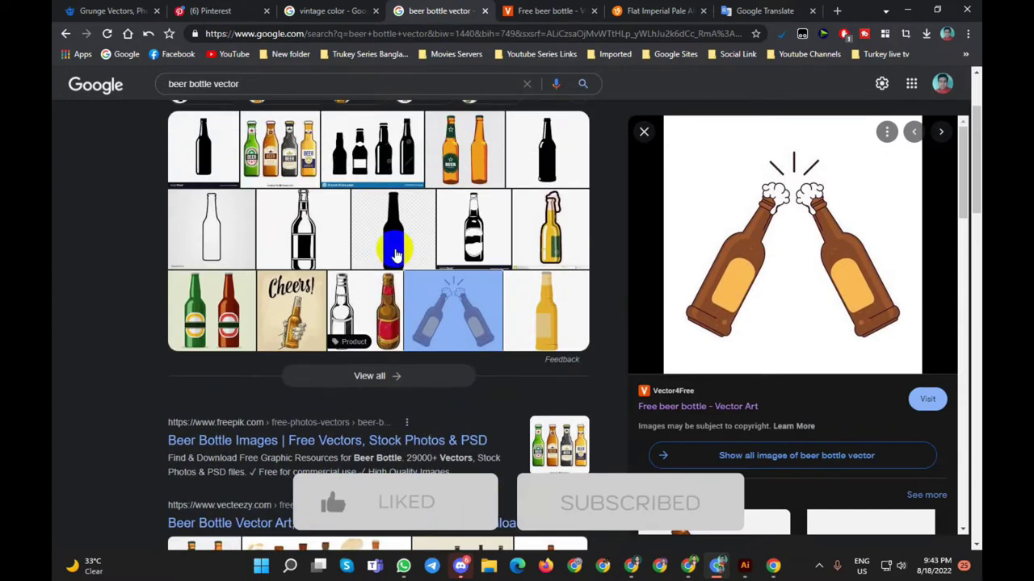
scroll(234, 234, up, 1)
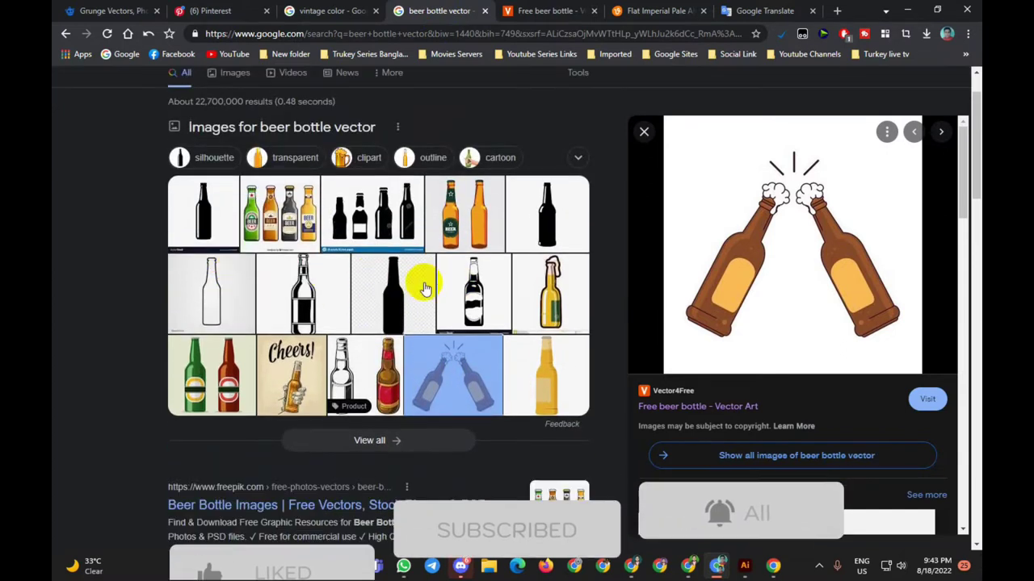
scroll(426, 289, down, 3)
scroll(468, 275, down, 1)
click(660, 11)
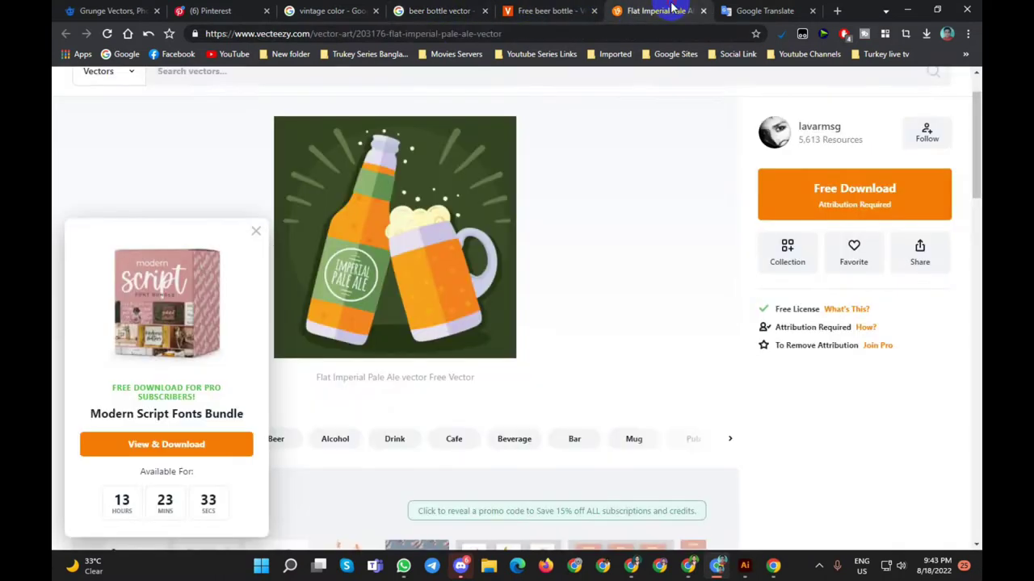
click(533, 14)
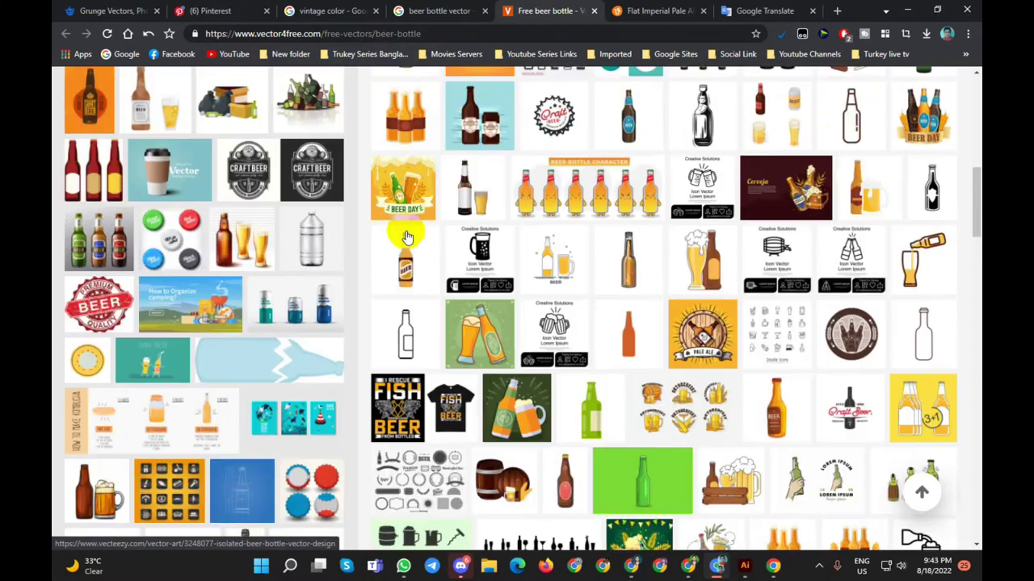
scroll(407, 237, up, 10)
scroll(420, 299, up, 5)
click(625, 10)
click(545, 10)
scroll(493, 269, up, 1)
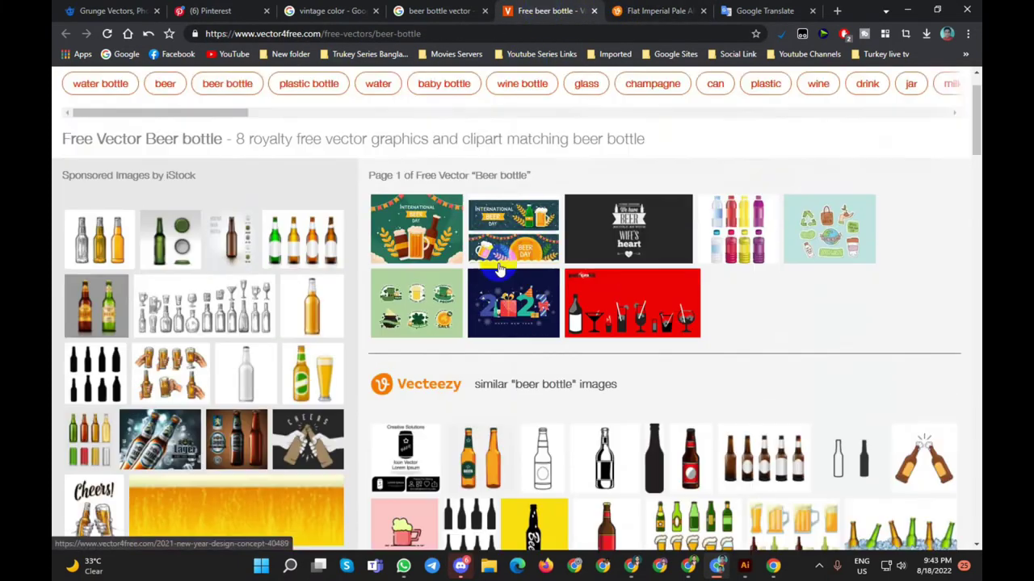
scroll(498, 269, down, 4)
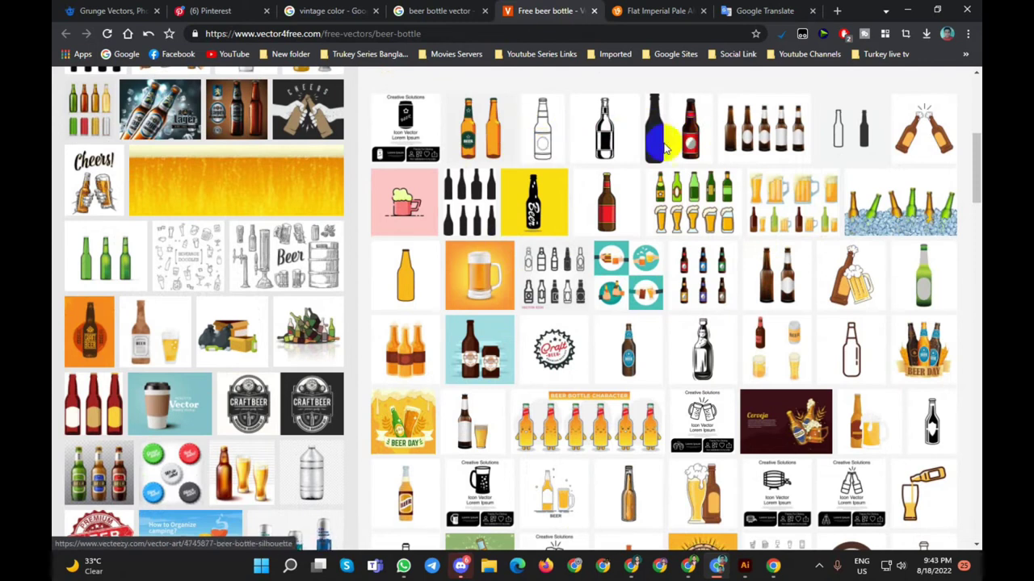
Step: Capture the Vecteezy bottle line art with Lightshot, copy it, and minimize Chrome
key(ctrl+Tab)
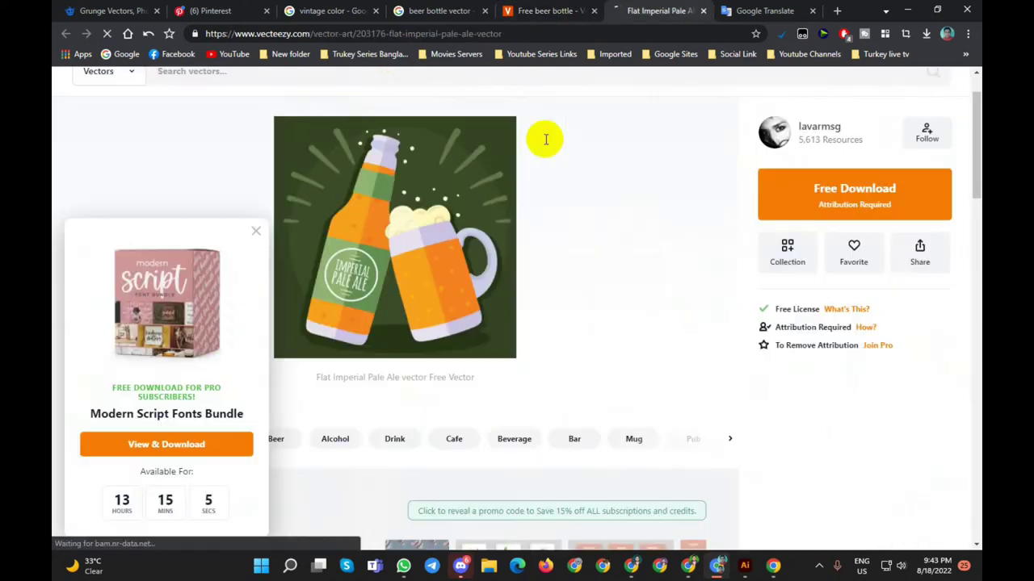
click(549, 12)
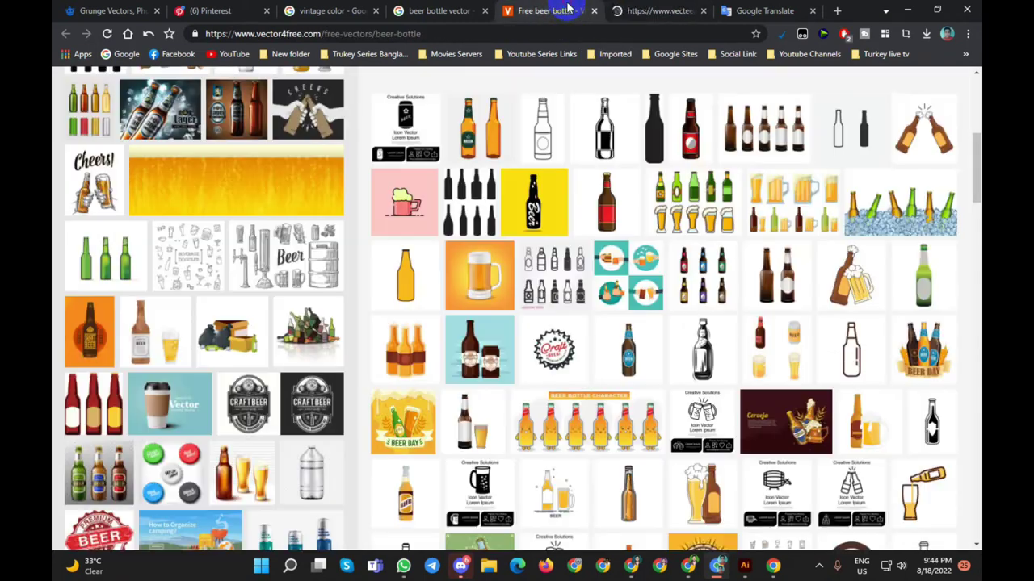
click(430, 11)
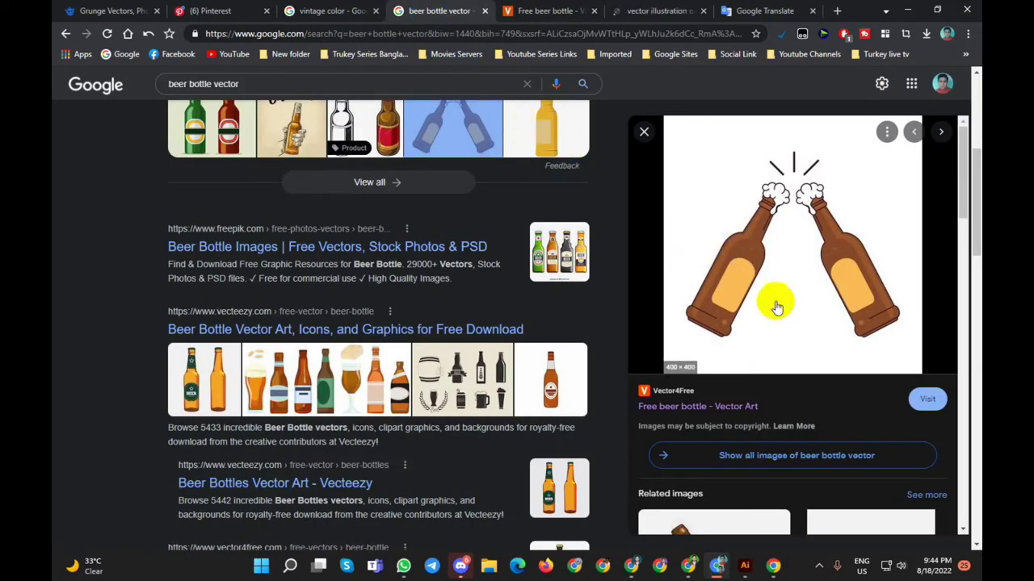
click(654, 11)
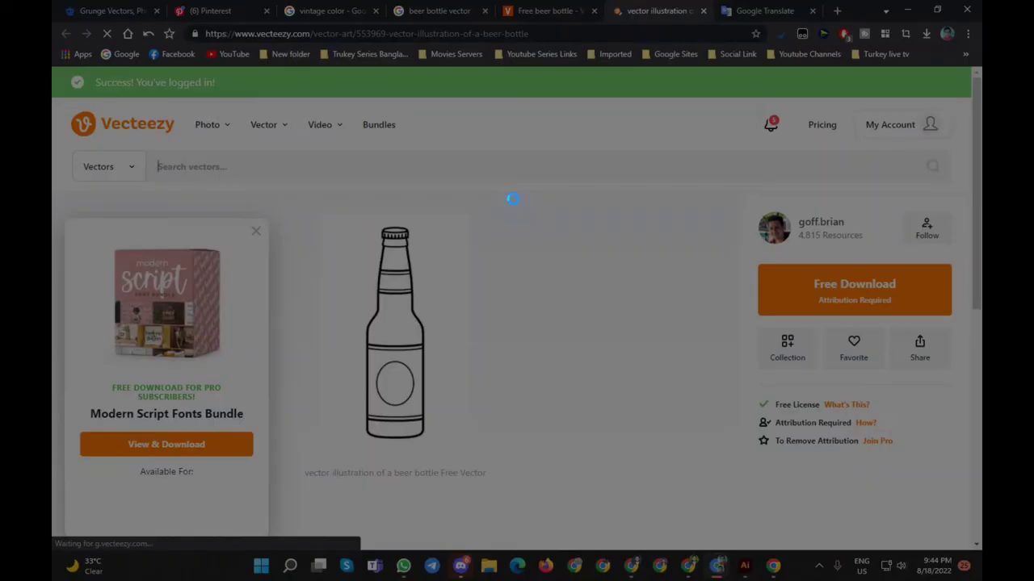
drag(329, 206, 471, 473)
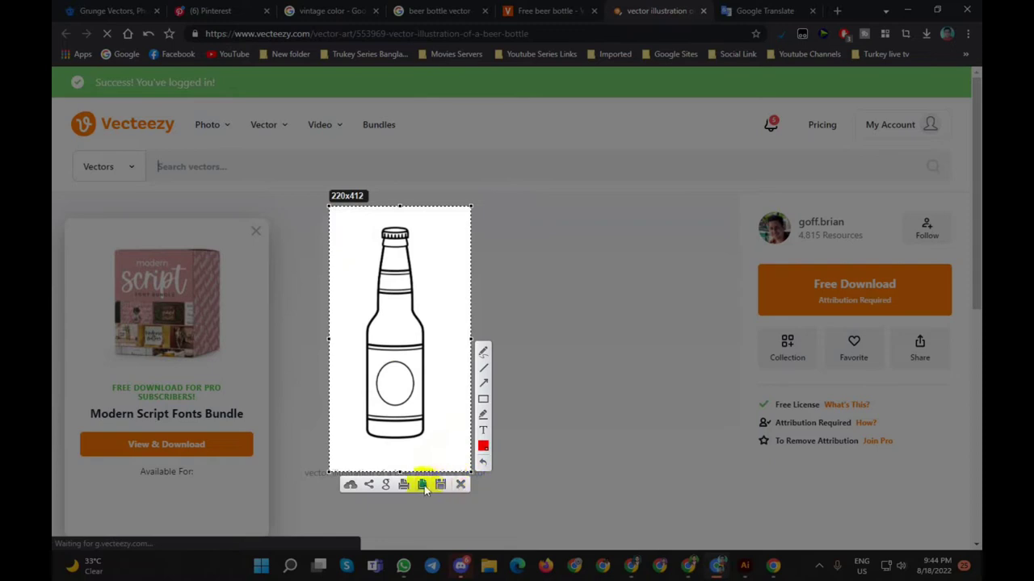
click(422, 484)
click(907, 10)
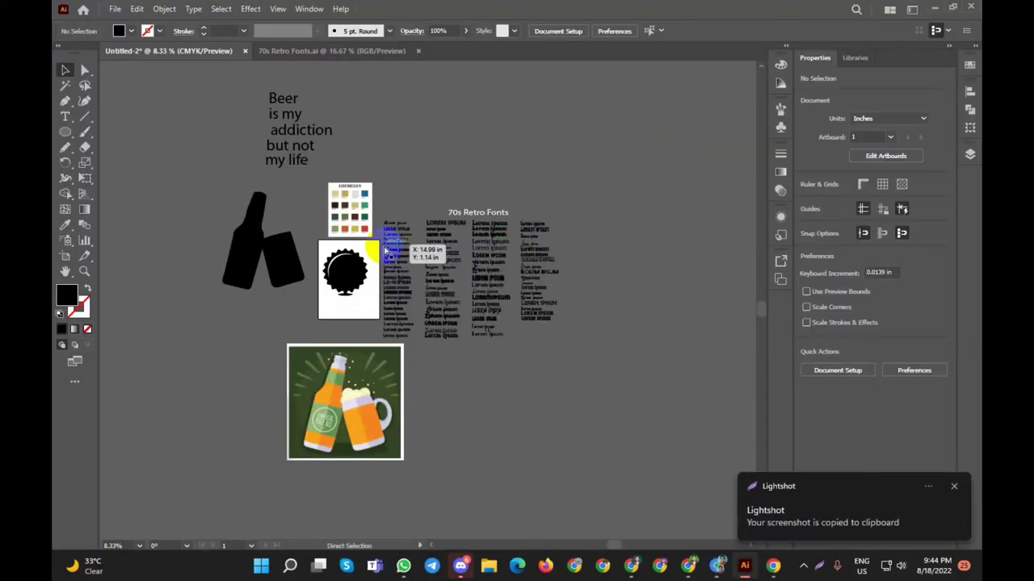
Step: Paste the bottle screenshot, enlarge it, and place it left of the illustration
key(ctrl+v)
mouse_move(427, 303)
mouse_down()
mouse_move(492, 386)
mouse_move(241, 369)
mouse_move(192, 242)
mouse_up()
scroll(191, 242, up, 4)
scroll(279, 265, down, 1)
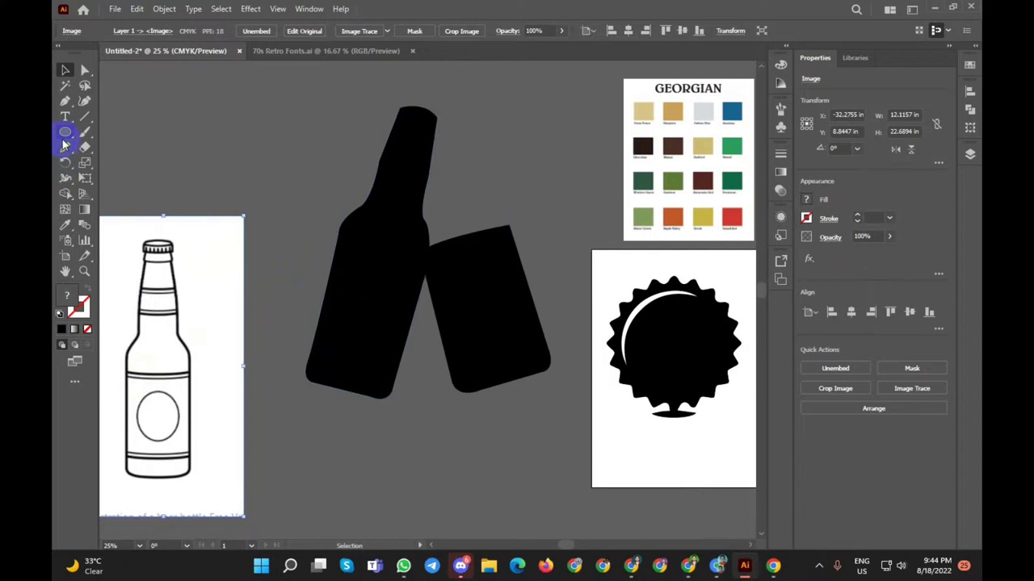
Step: Draw a Pen curve across the bottle neck with no fill and a white 11 pt stroke
click(67, 101)
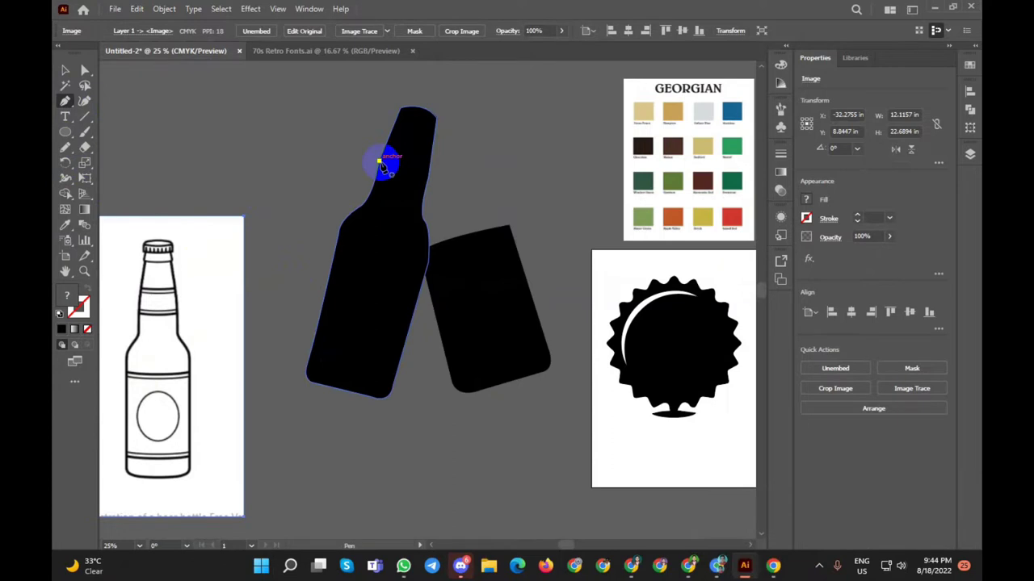
mouse_move(380, 161)
mouse_down()
mouse_move(432, 178)
mouse_move(444, 165)
mouse_up()
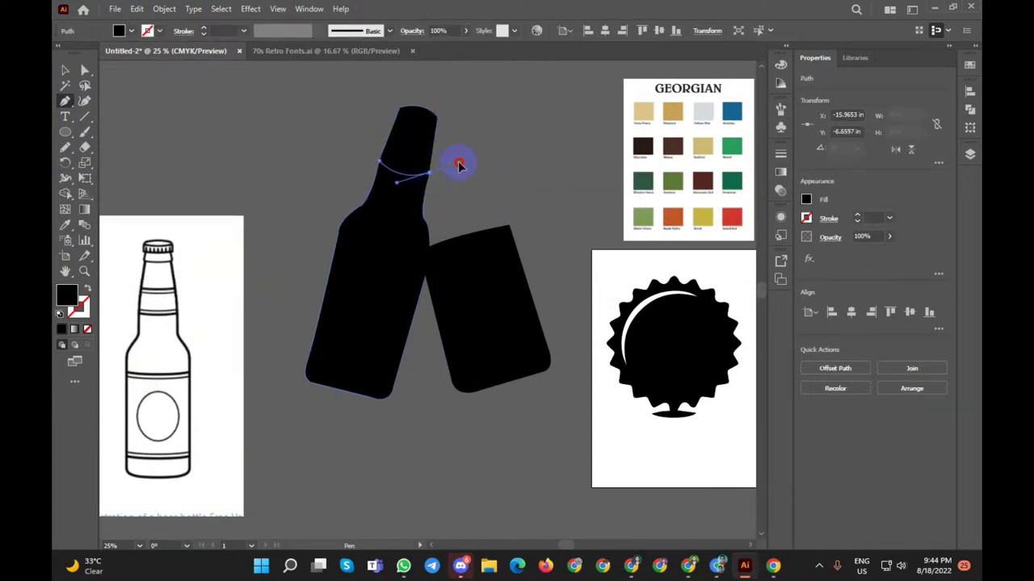
click(66, 71)
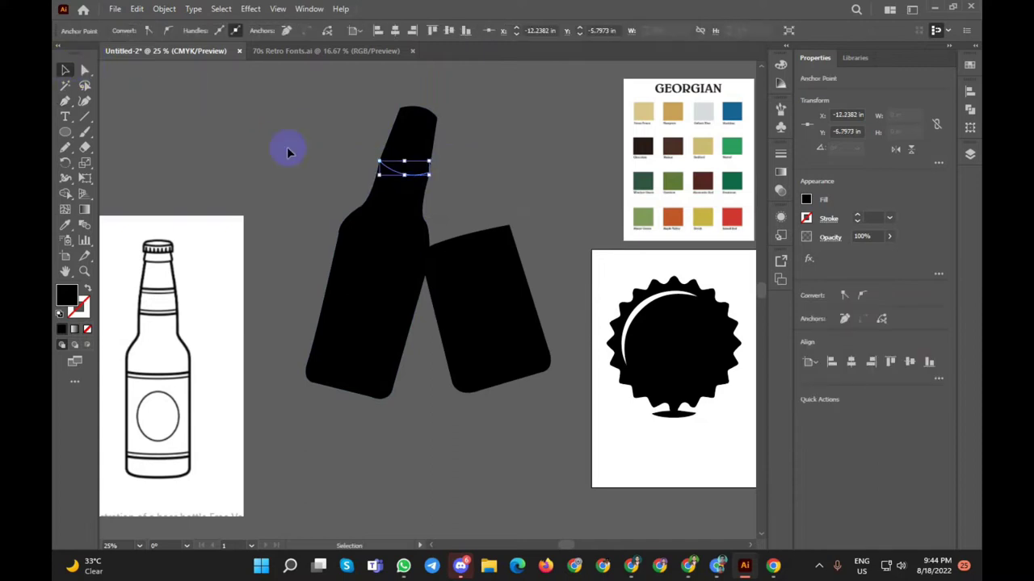
click(86, 289)
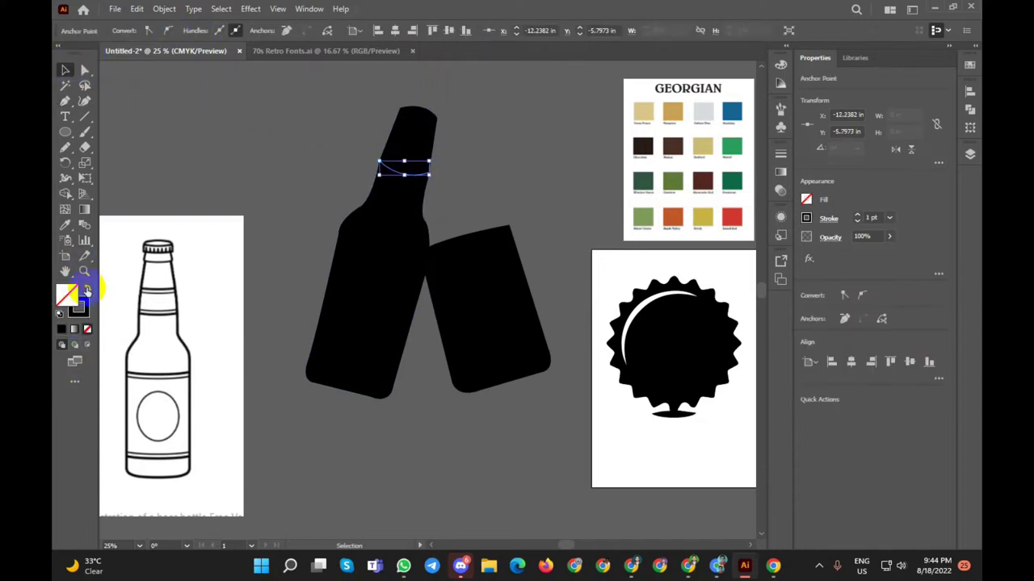
click(267, 113)
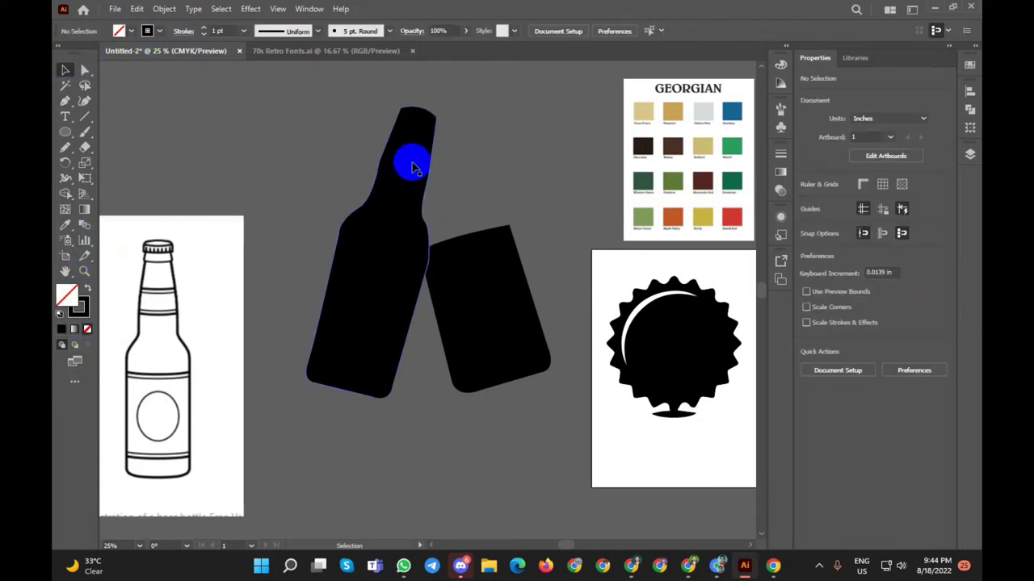
click(404, 173)
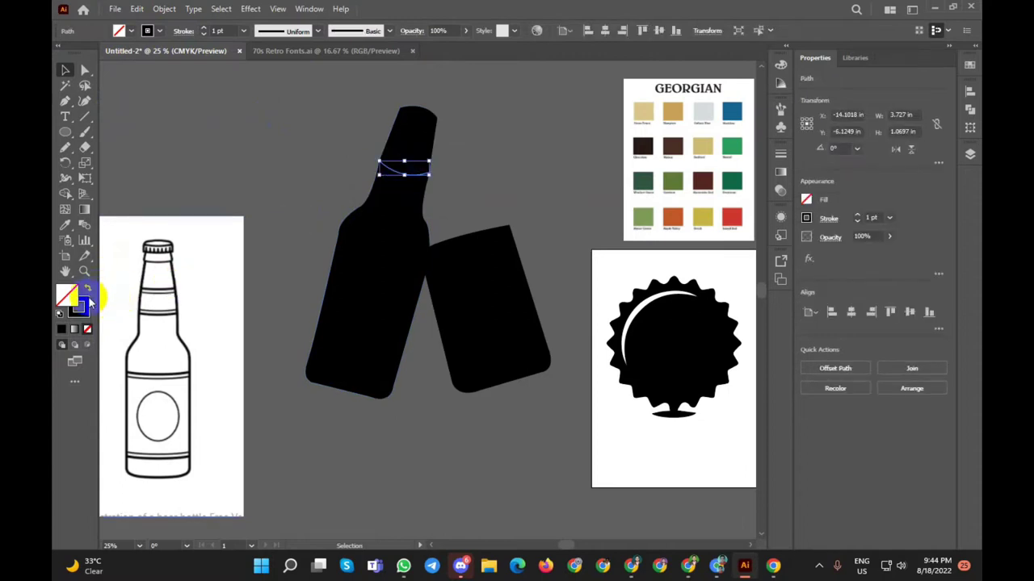
click(88, 301)
click(160, 31)
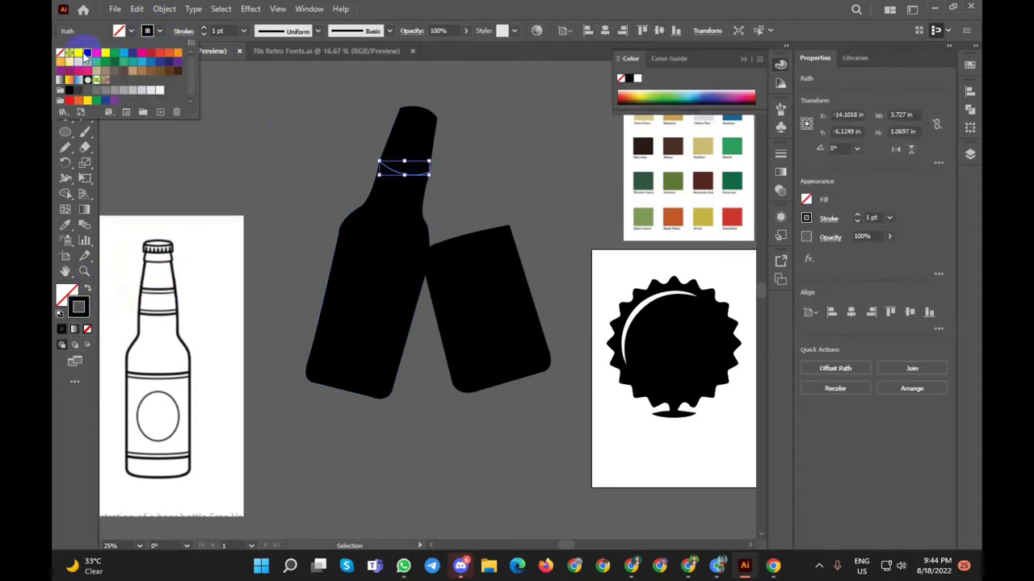
click(312, 128)
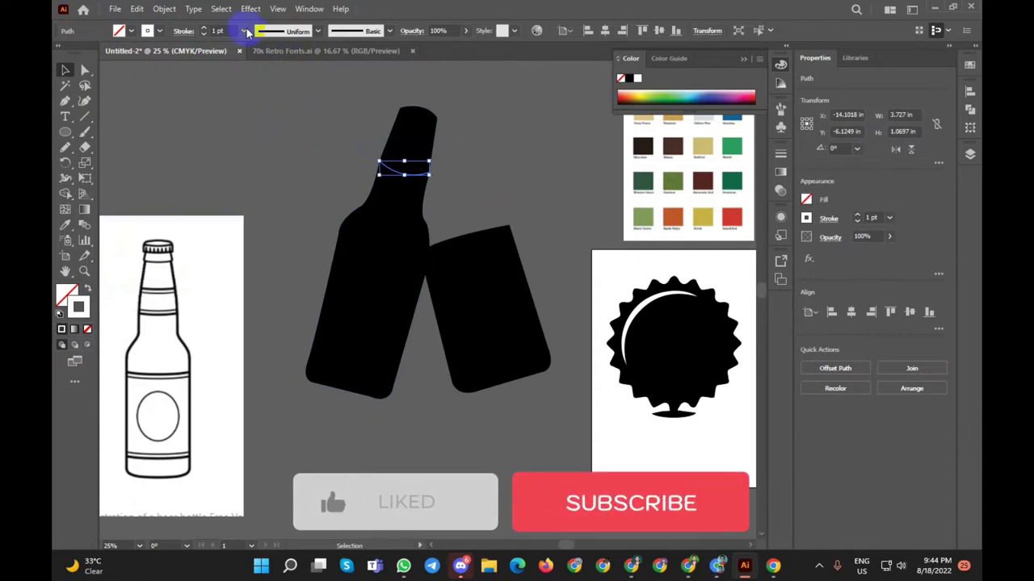
shift+click(203, 29)
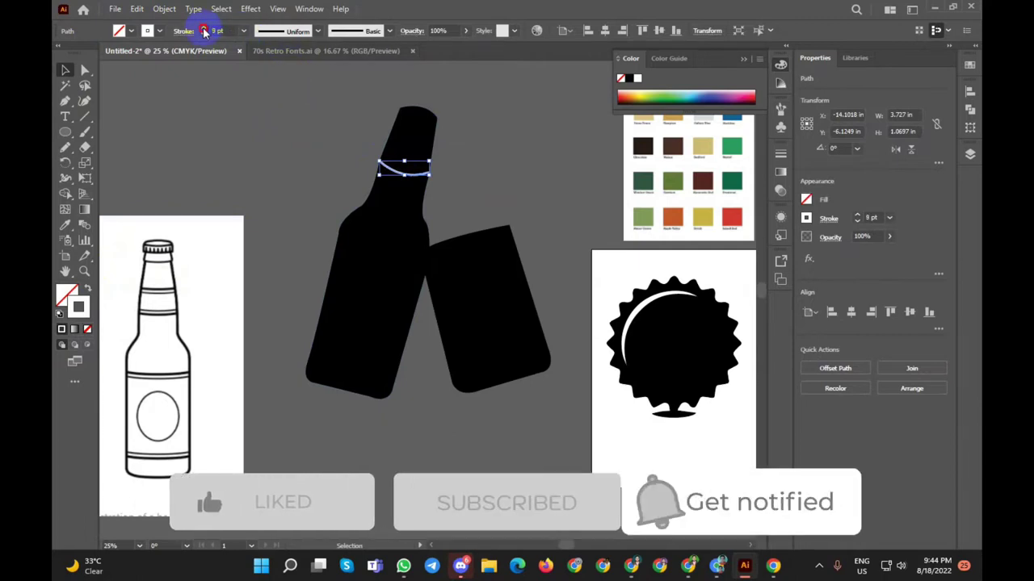
Step: Alt-drag a copy of the white neck curve just below the first
click(476, 195)
scroll(406, 189, up, 3)
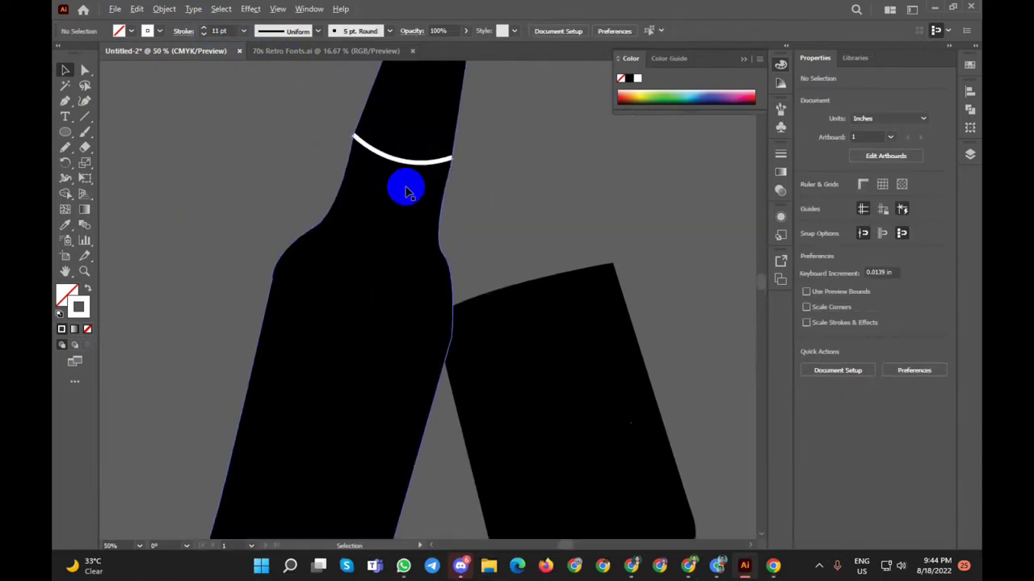
scroll(406, 190, down, 1)
mouse_move(395, 157)
mouse_down()
mouse_move(394, 181)
mouse_move(392, 171)
mouse_up()
scroll(501, 186, down, 3)
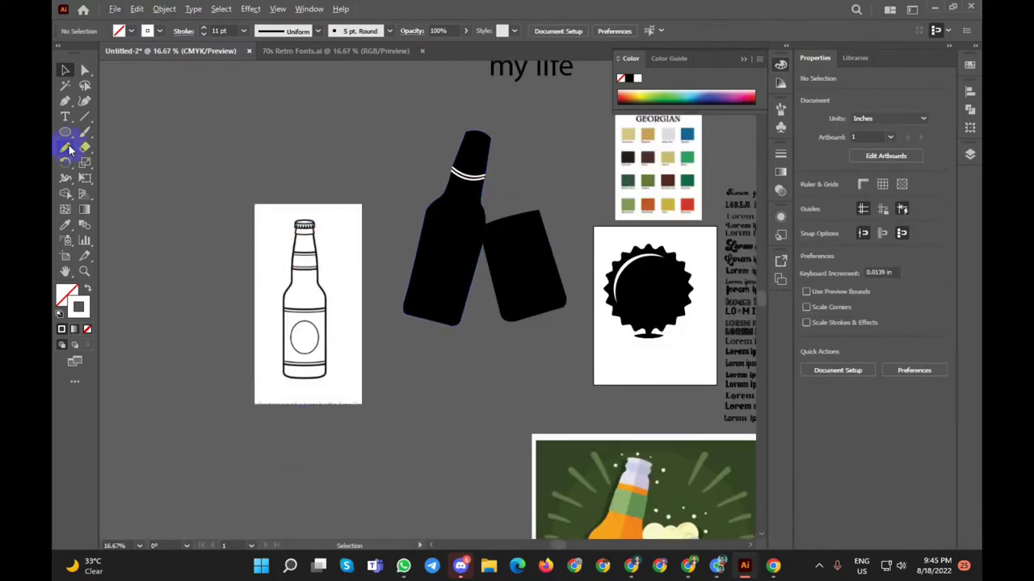
Step: Draw a white curved stripe across the bottle body and duplicate it just below
scroll(424, 277, up, 1)
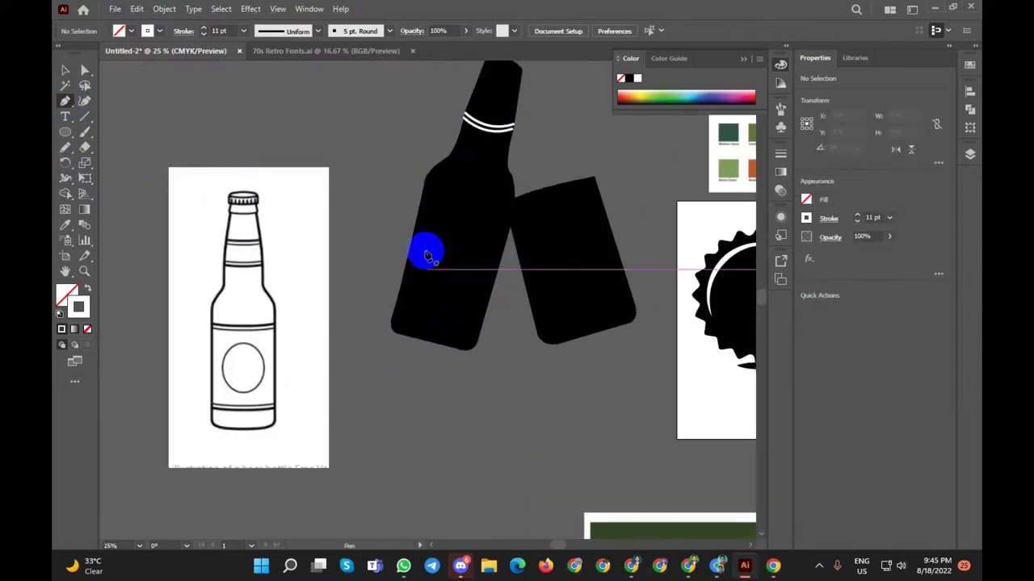
click(419, 220)
drag(505, 236, 533, 219)
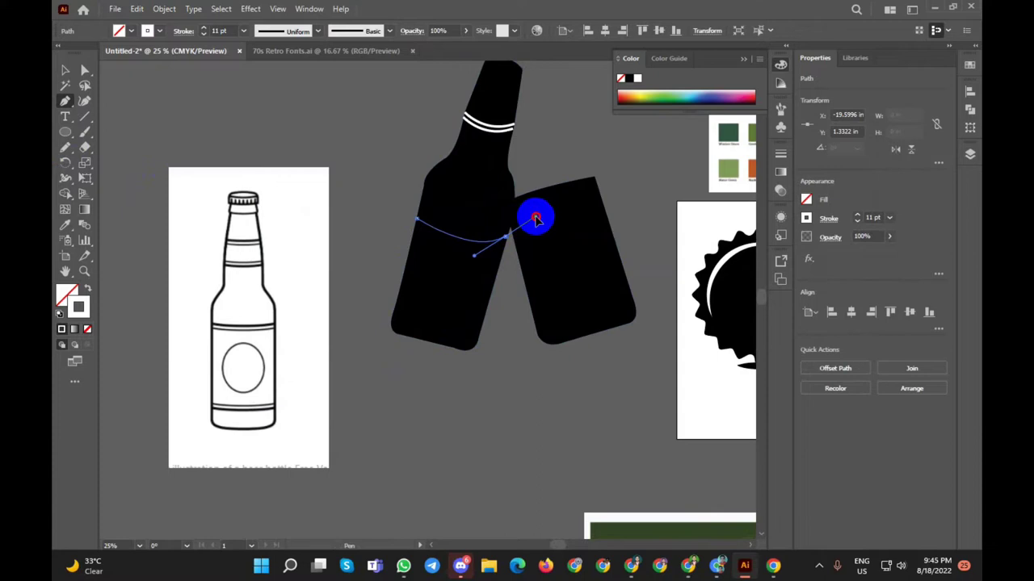
drag(535, 218, 536, 219)
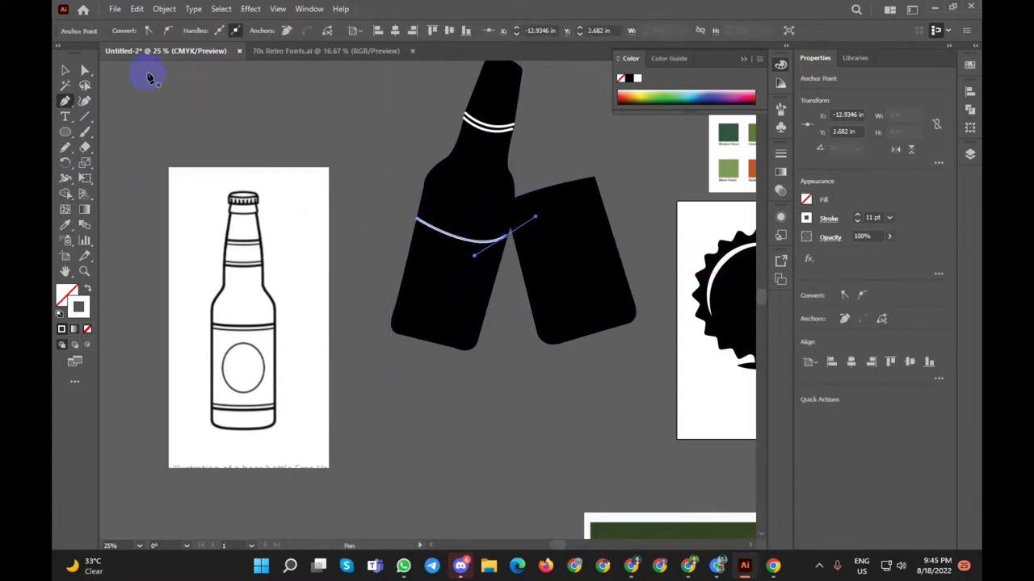
click(502, 413)
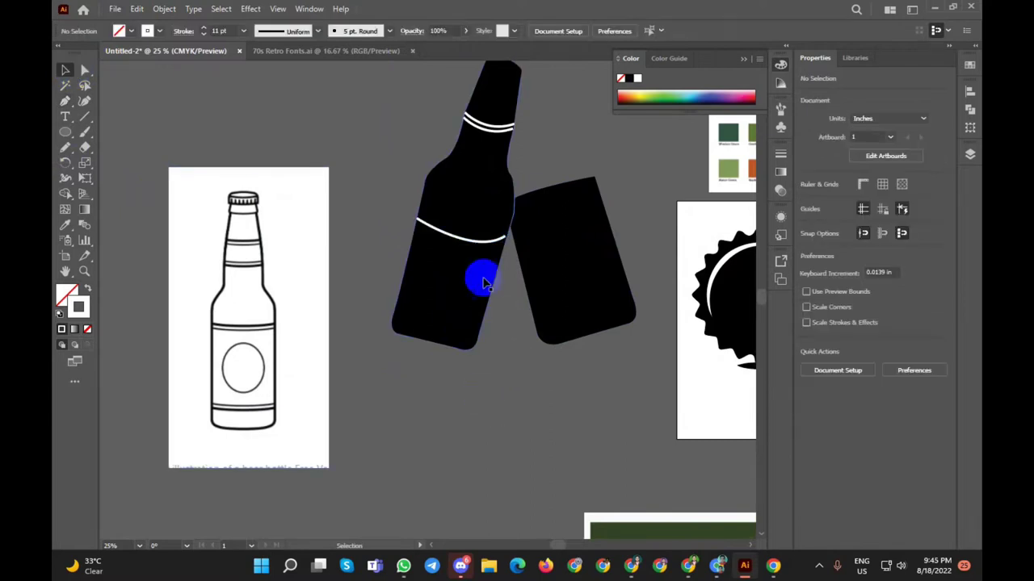
drag(462, 245, 462, 251)
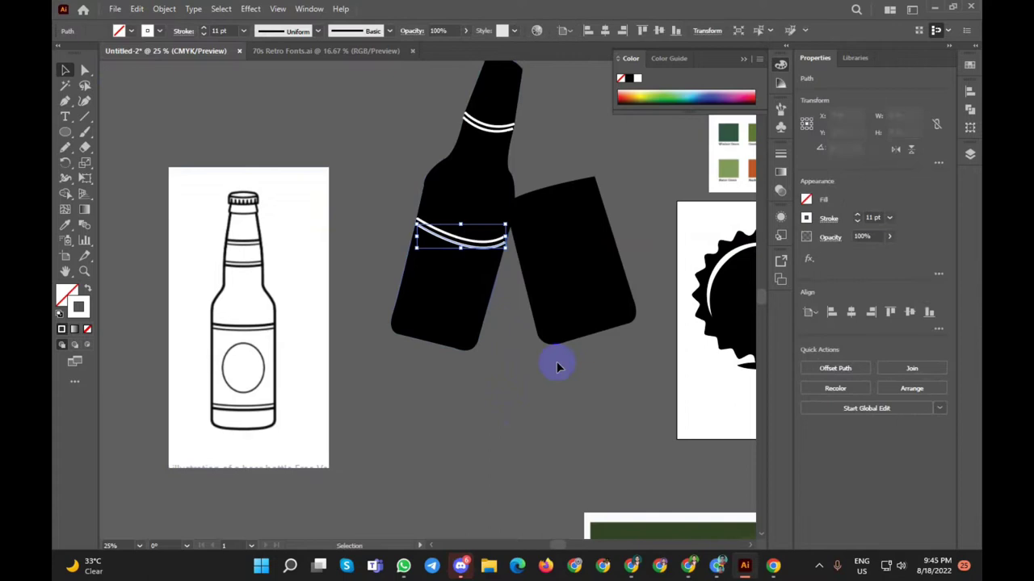
click(566, 429)
Step: Nudge the silhouette and Alt-drag the body stripe pair lower onto the bottle
drag(463, 228, 461, 229)
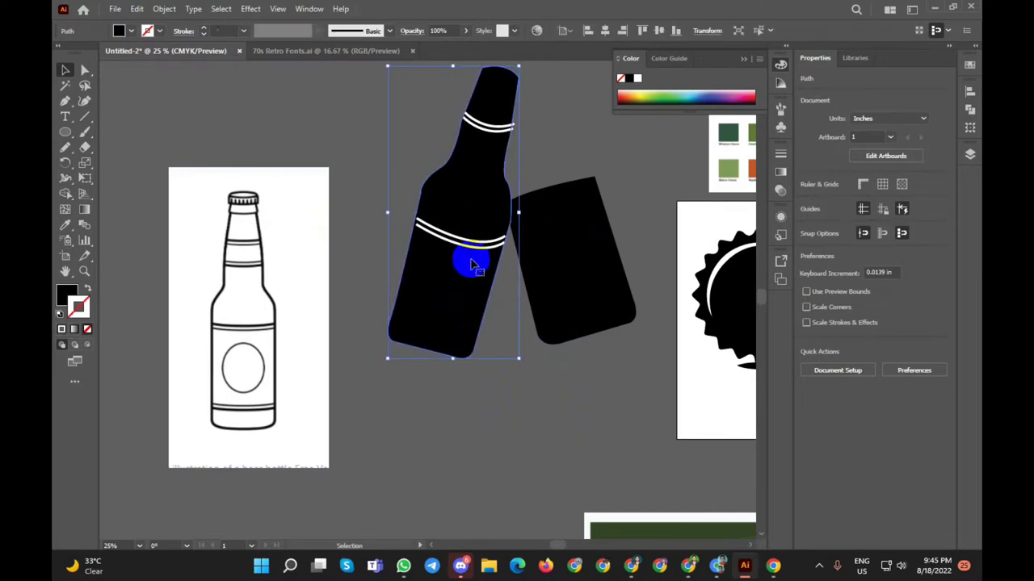
click(586, 369)
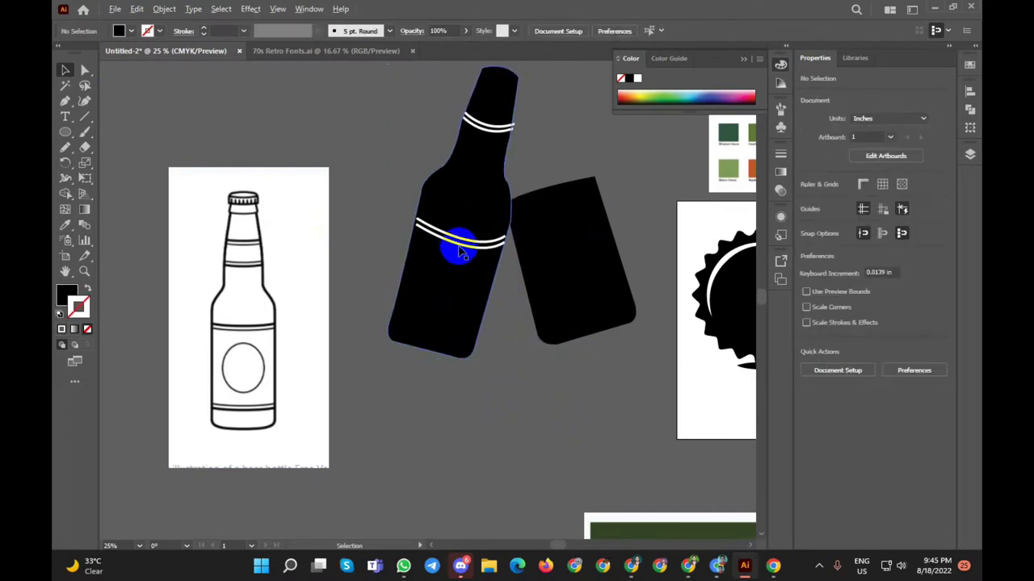
drag(460, 249, 442, 310)
click(521, 369)
click(512, 385)
Step: Draw a tilted ellipse and centre it on the bottle's label area
click(65, 132)
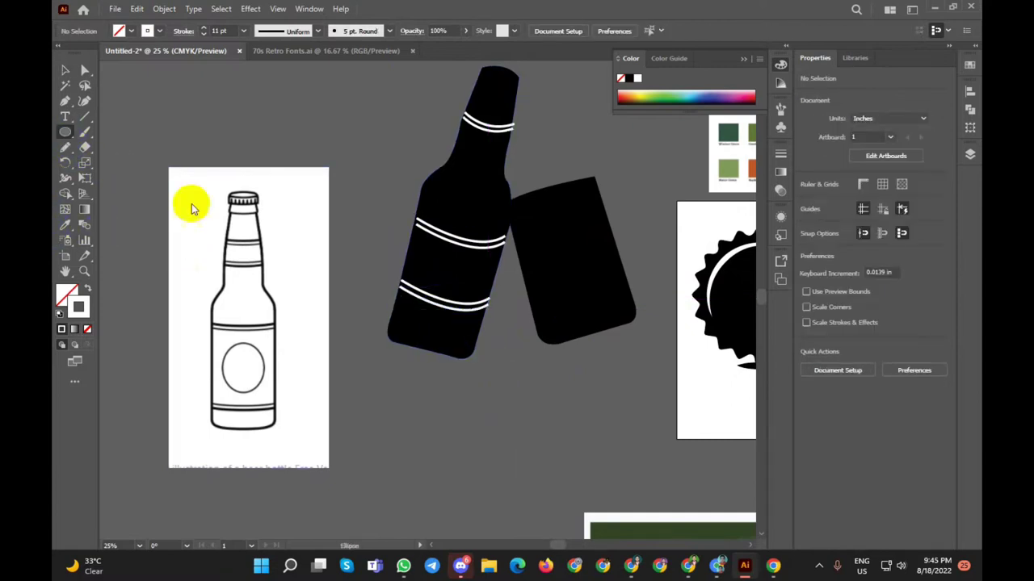
drag(450, 246, 458, 274)
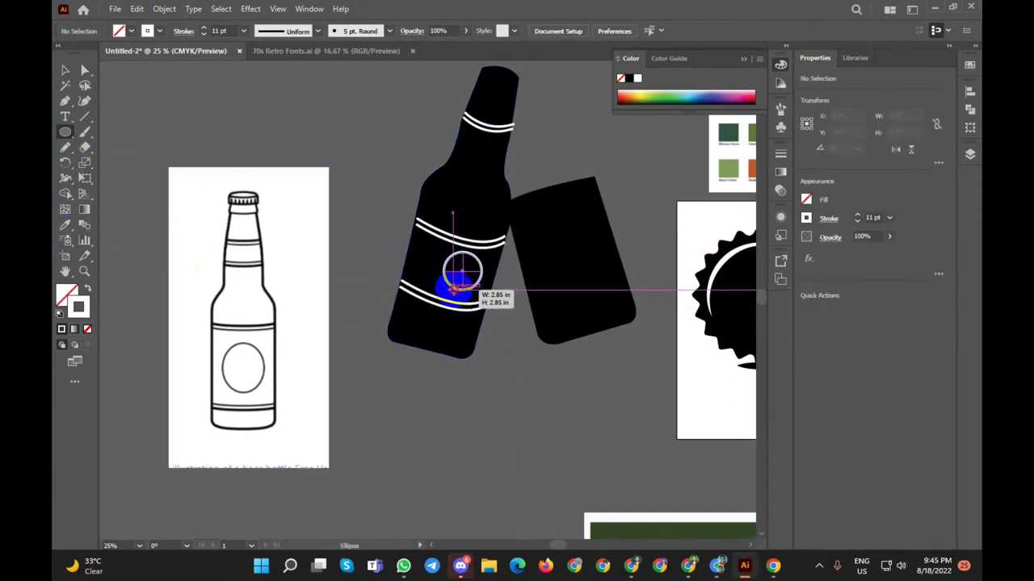
drag(456, 277, 472, 303)
mouse_move(476, 247)
mouse_down()
mouse_move(481, 263)
mouse_move(462, 260)
mouse_up()
click(68, 71)
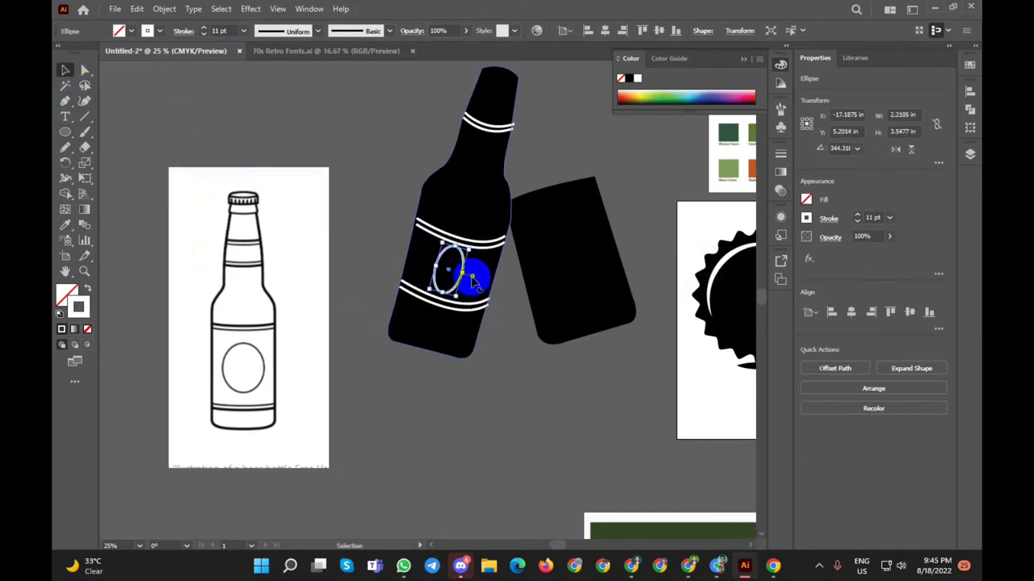
mouse_move(462, 260)
mouse_down()
mouse_move(470, 263)
mouse_move(428, 267)
mouse_up()
Step: Move the black can shape slightly up and to the left
click(385, 183)
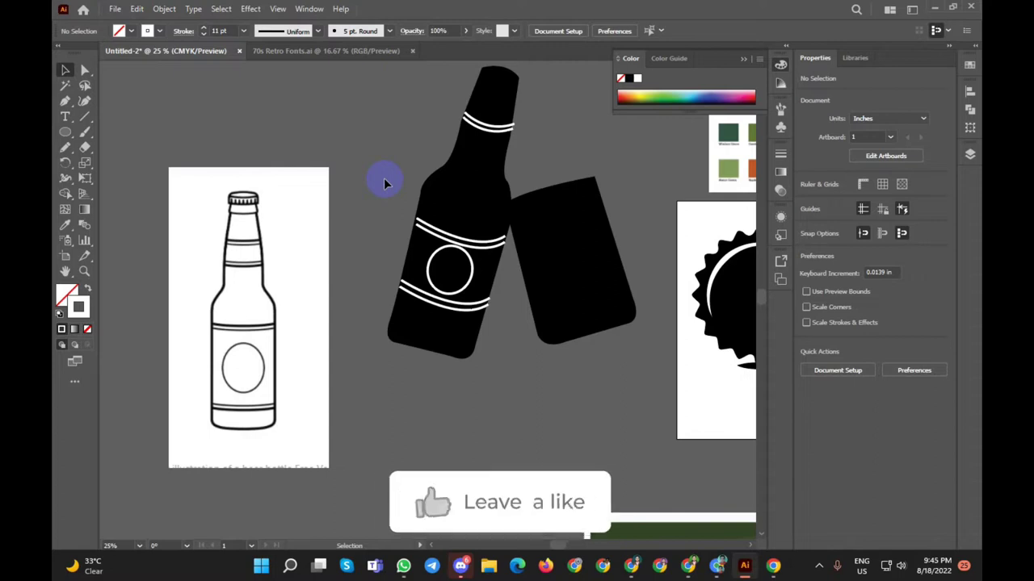
drag(577, 223, 571, 224)
click(363, 289)
Step: Move the reference image to the top-left and the black can beside the swatches
scroll(363, 289, down, 3)
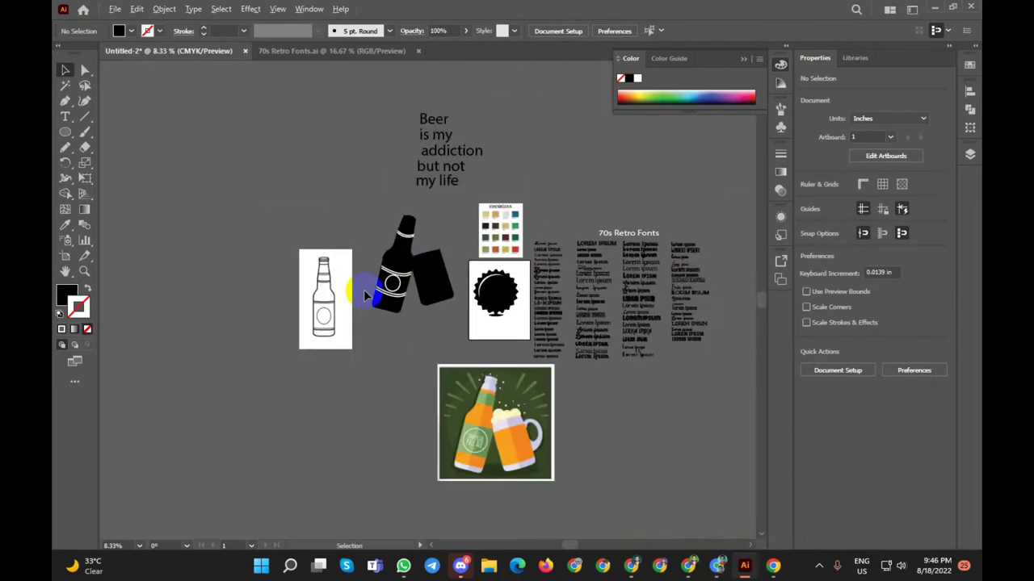
drag(497, 438, 230, 174)
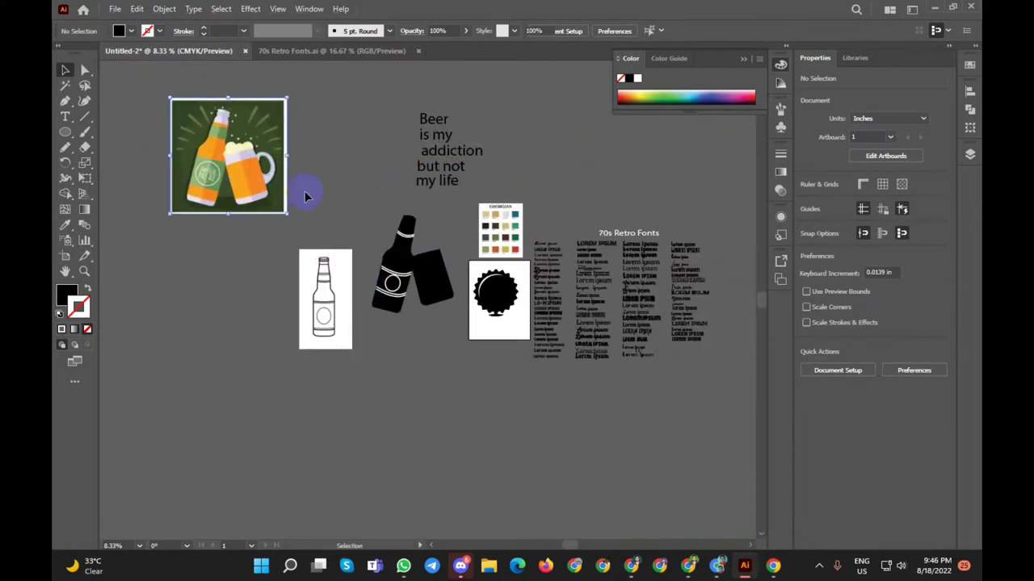
scroll(326, 176, up, 3)
scroll(326, 175, down, 3)
scroll(326, 175, up, 1)
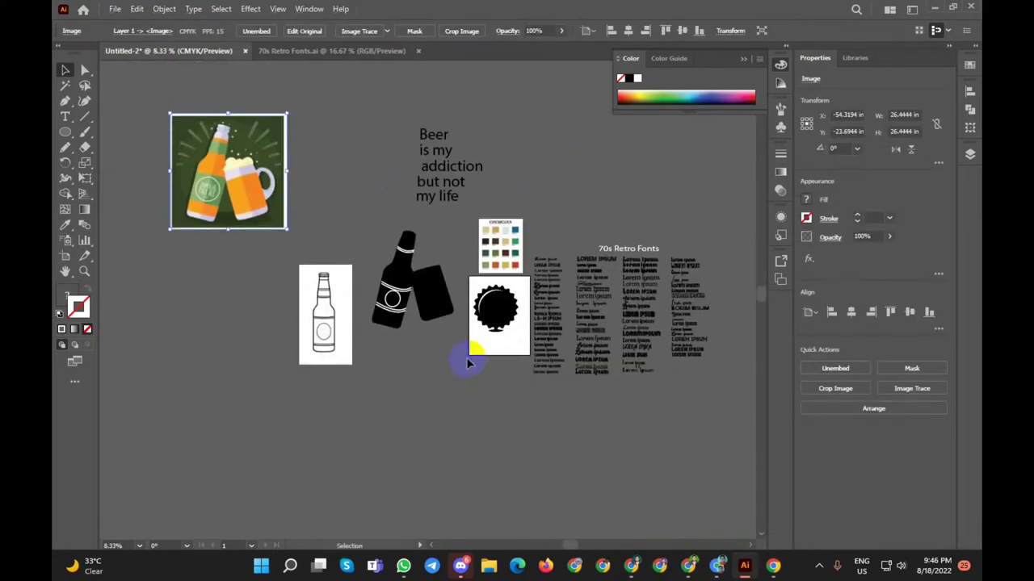
drag(432, 291, 458, 246)
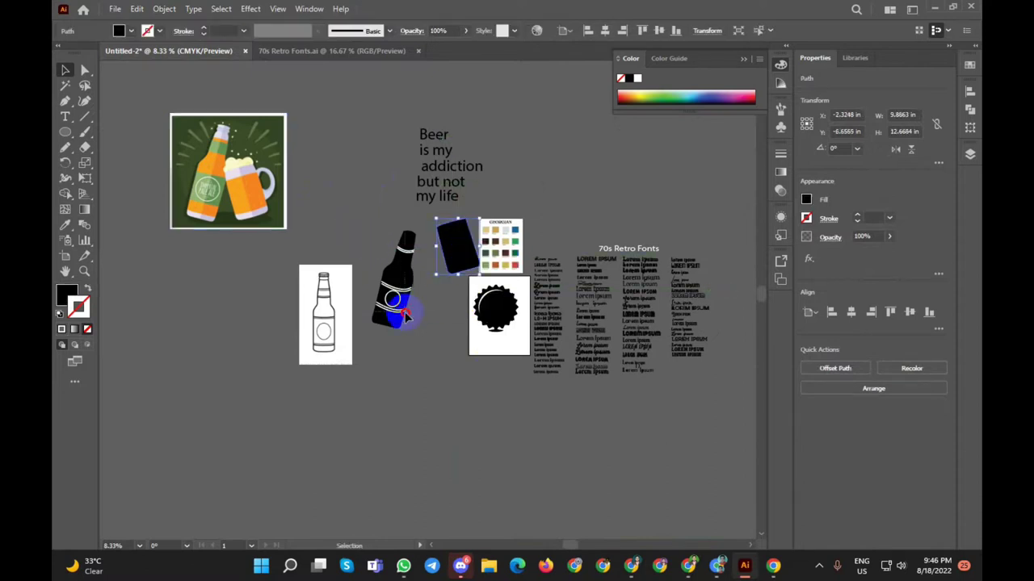
Step: Expand the black bottle group's fill and stroke with Object > Expand
click(411, 337)
click(164, 9)
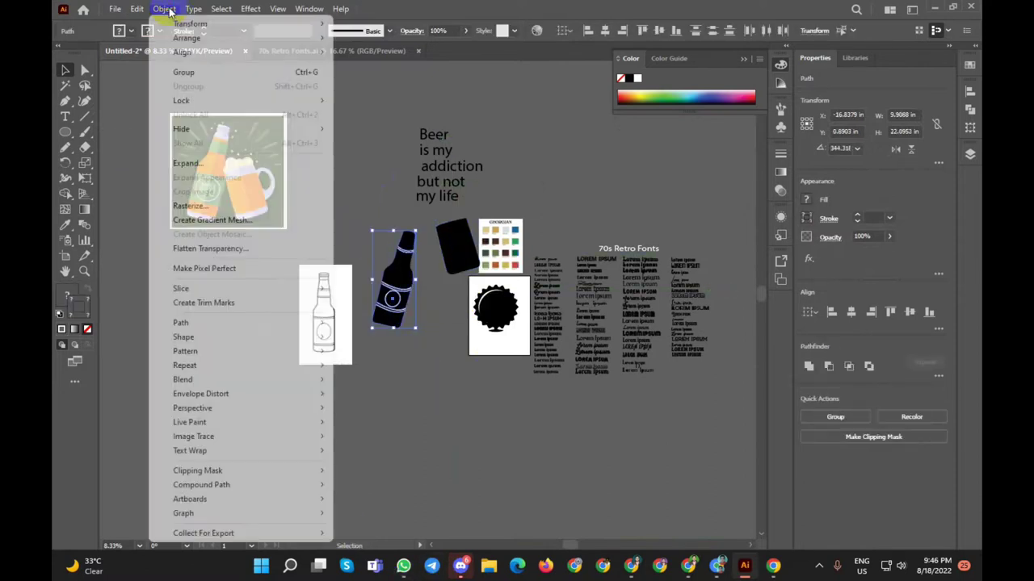
click(185, 177)
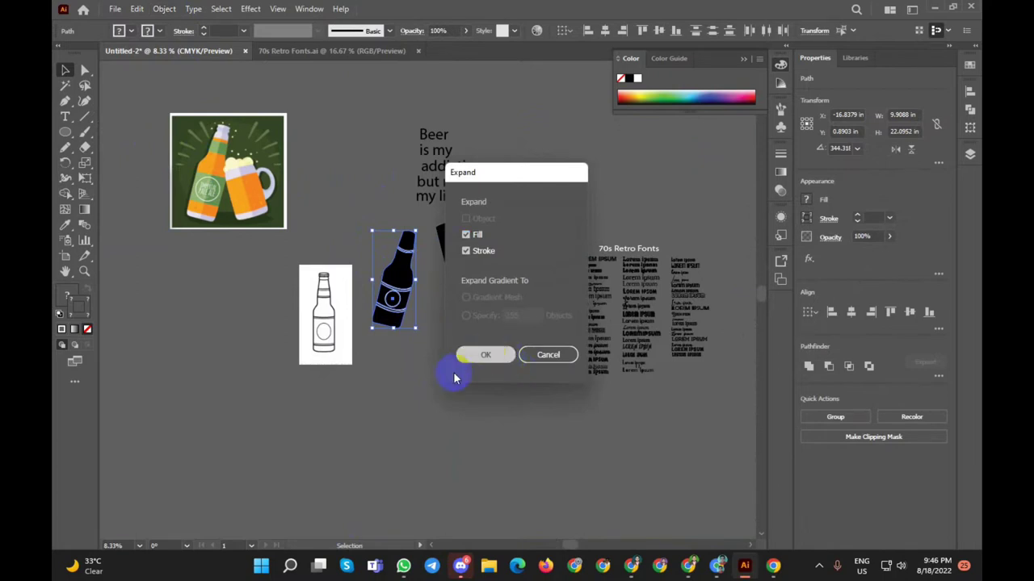
click(476, 357)
click(402, 386)
scroll(404, 280, up, 3)
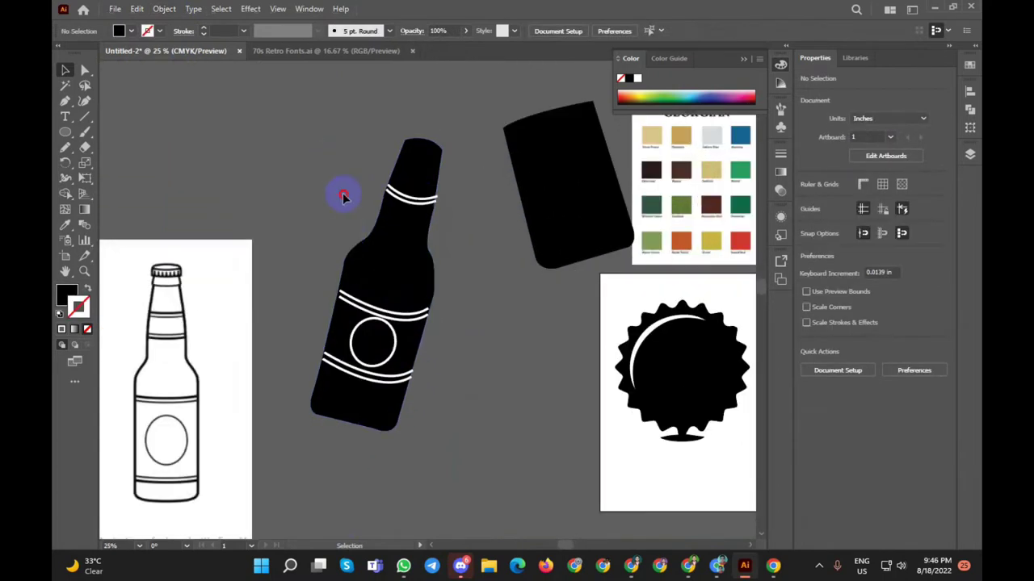
click(439, 434)
scroll(398, 358, up, 3)
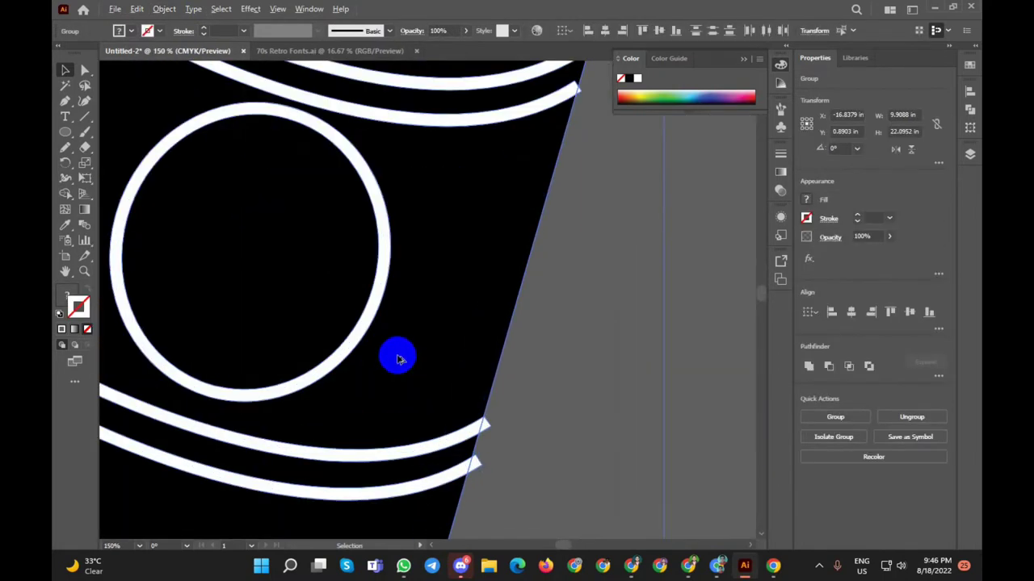
Step: Stretch the upper label stripe pair past the bottle's left edge
click(507, 174)
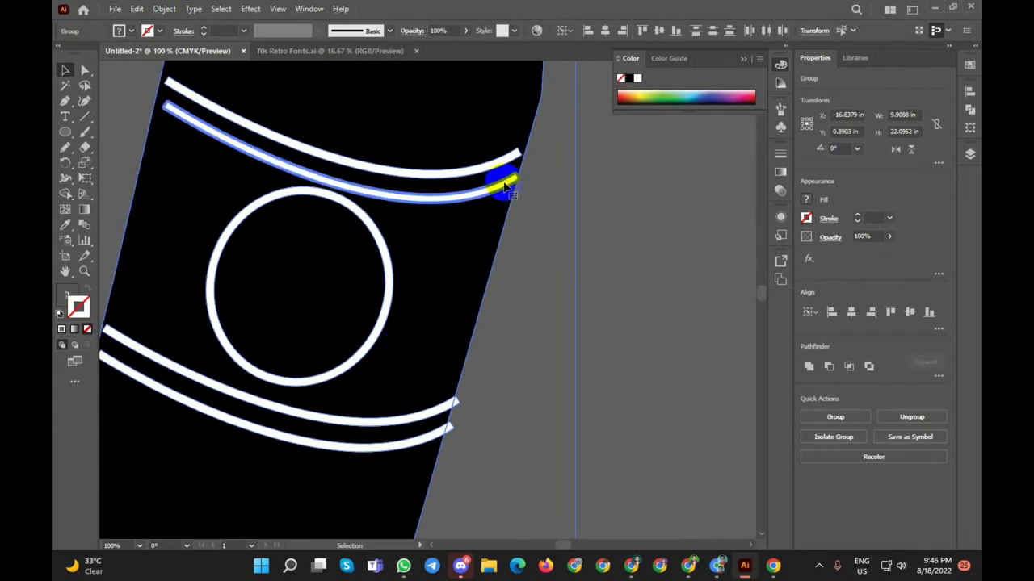
click(646, 230)
click(520, 179)
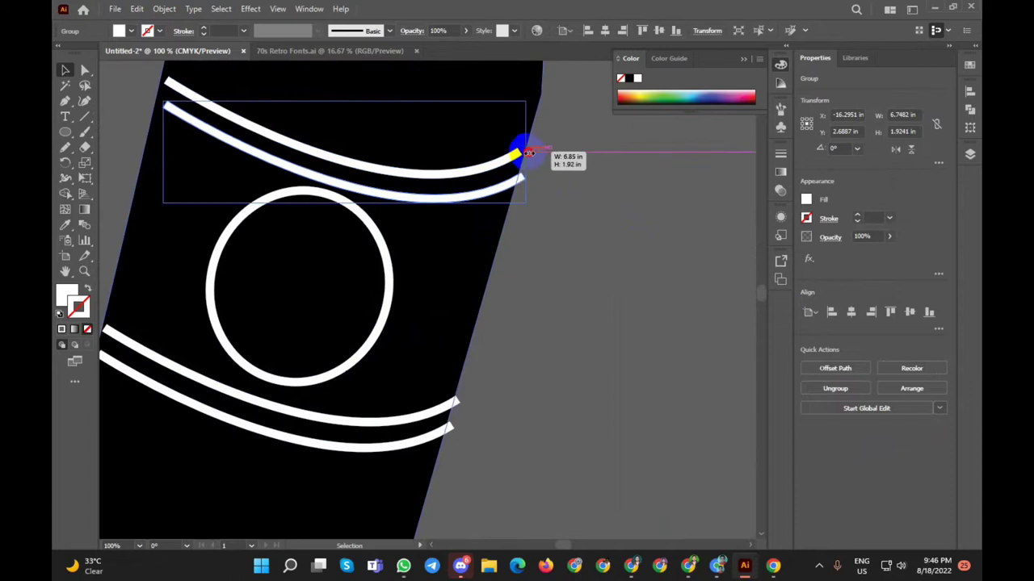
click(554, 178)
click(514, 155)
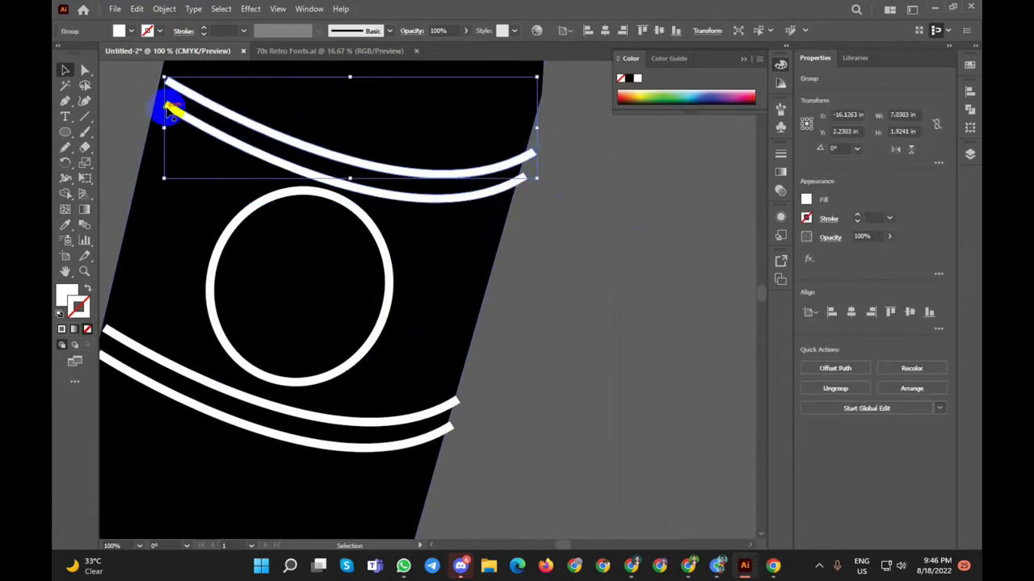
click(161, 105)
click(172, 107)
shift+click(169, 85)
drag(163, 141, 147, 140)
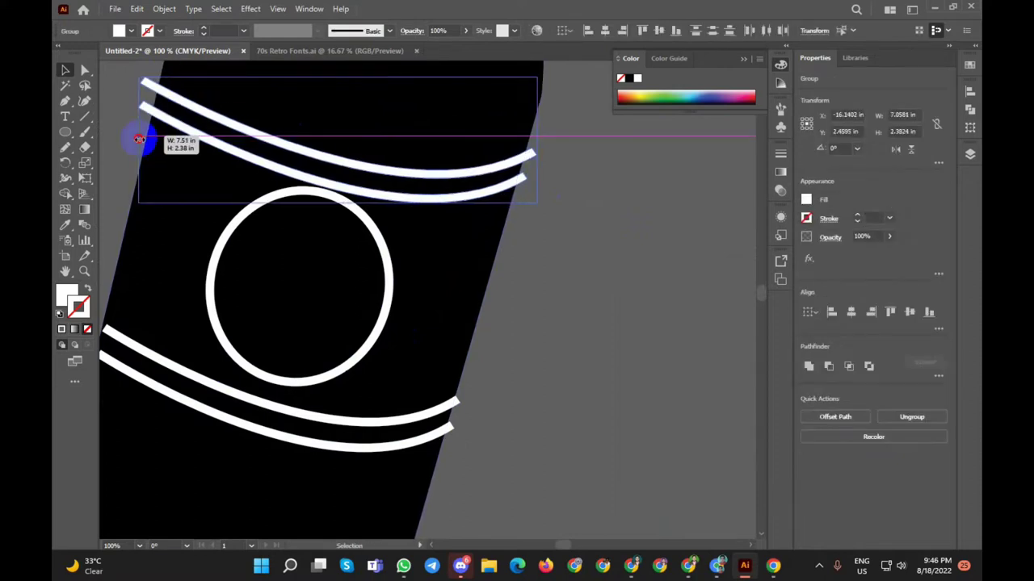
click(557, 273)
Step: Stretch the lower label stripe pair past the bottle's left edge
scroll(569, 247, down, 3)
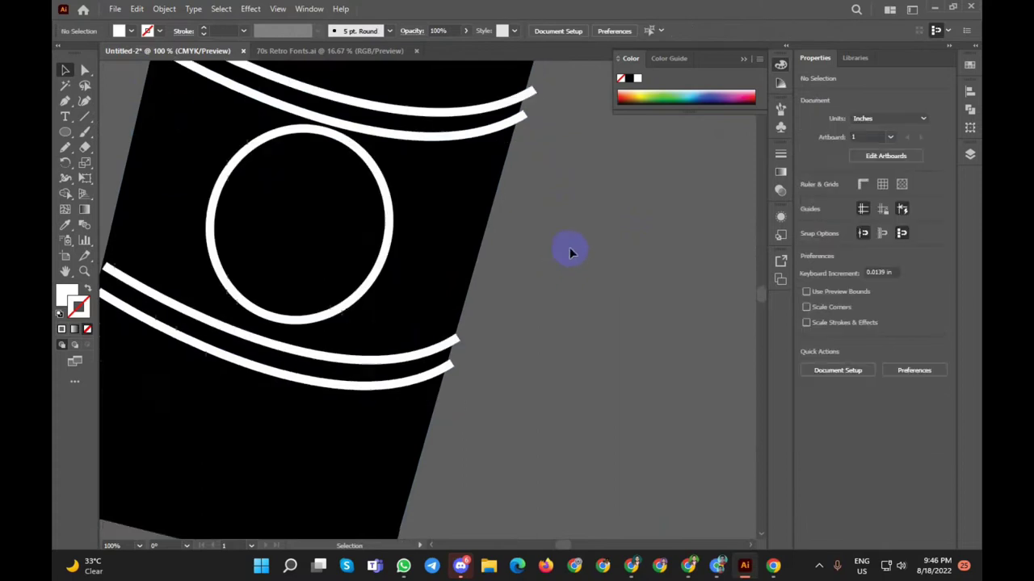
scroll(569, 245, down, 1)
scroll(570, 244, down, 3)
scroll(196, 299, down, 2)
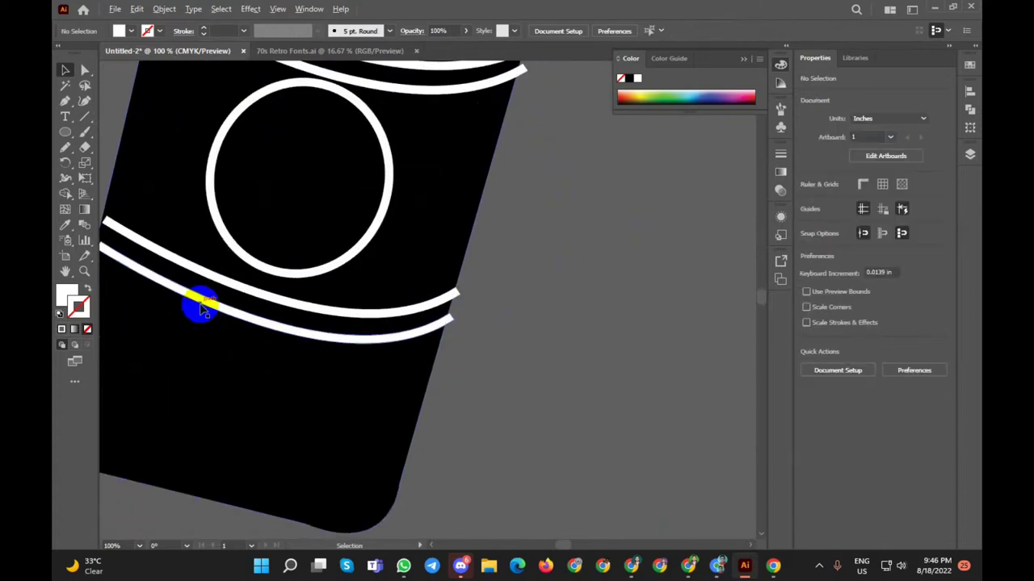
scroll(196, 300, up, 3)
scroll(151, 299, down, 5)
scroll(224, 252, up, 4)
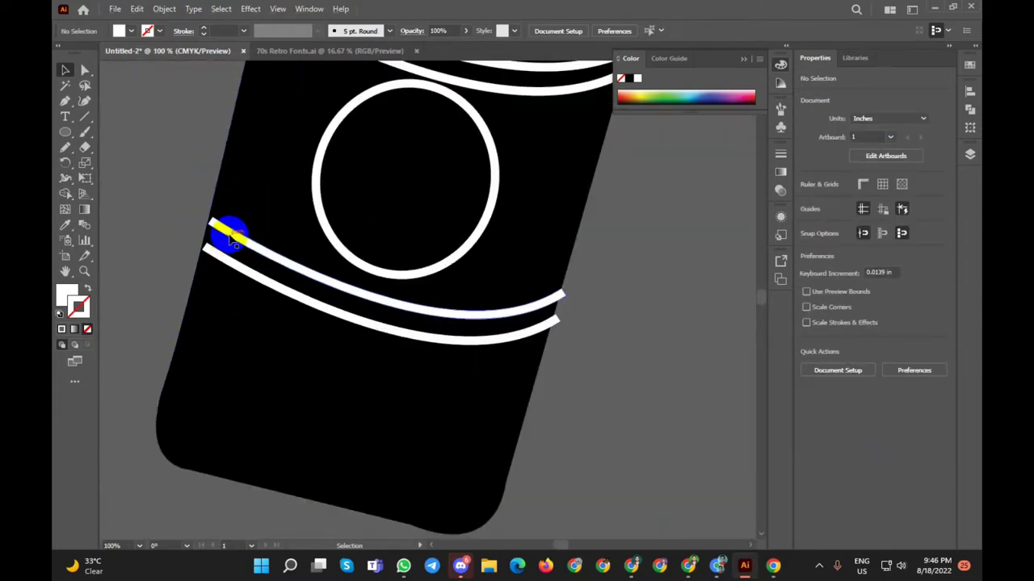
click(228, 231)
drag(202, 280, 191, 281)
click(592, 349)
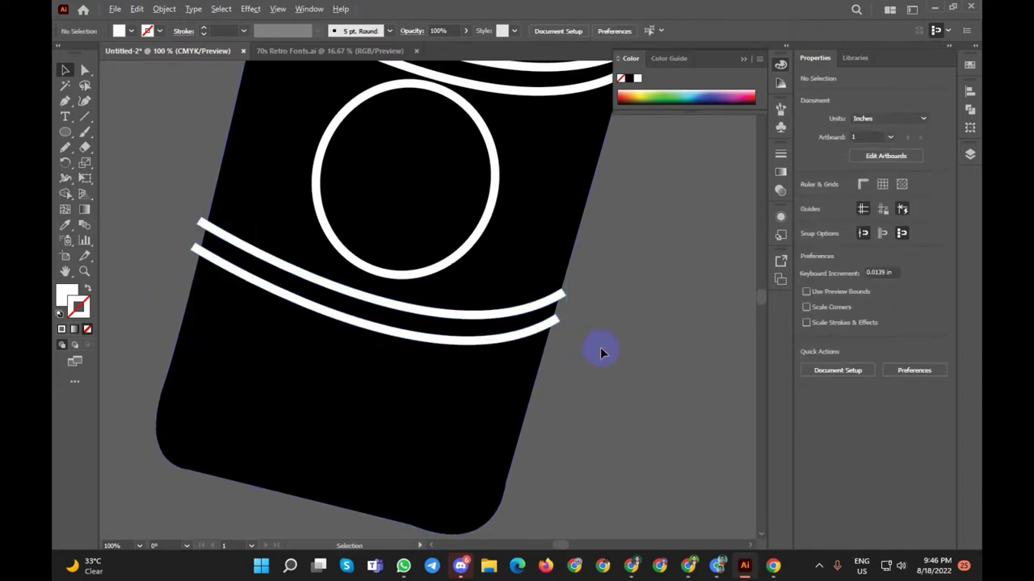
Step: Lower the neck stripes slightly and widen them past both sides of the neck
scroll(627, 283, down, 2)
scroll(635, 289, up, 1)
scroll(634, 296, up, 3)
scroll(635, 295, up, 1)
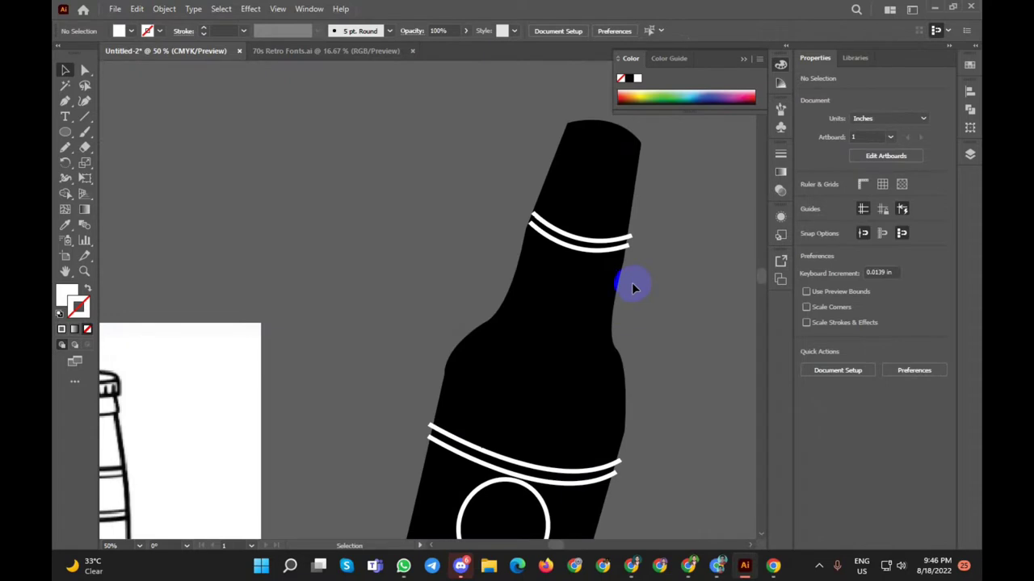
scroll(622, 265, up, 2)
click(589, 194)
drag(587, 230, 617, 202)
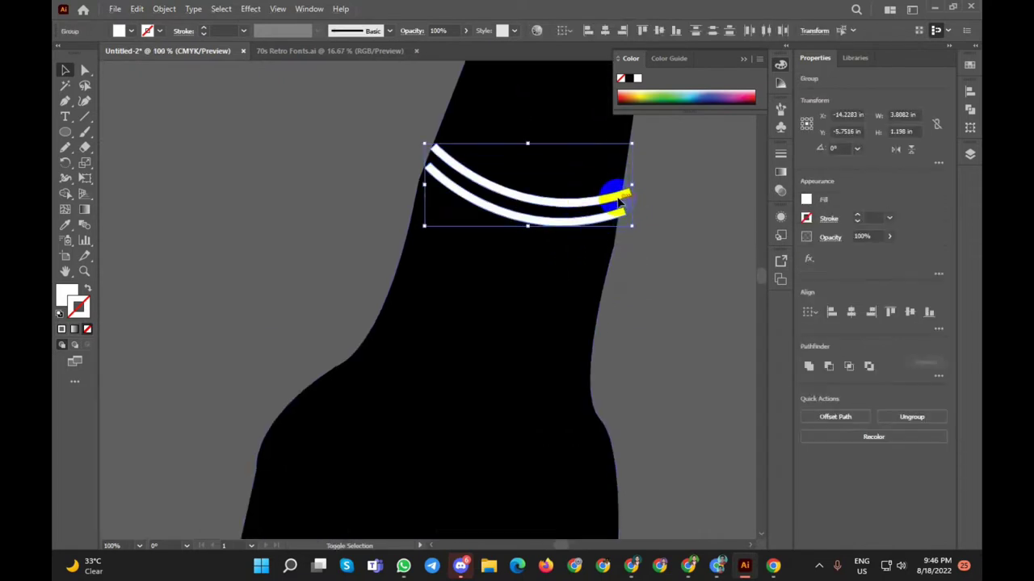
drag(623, 194, 647, 188)
drag(425, 186, 411, 186)
click(324, 207)
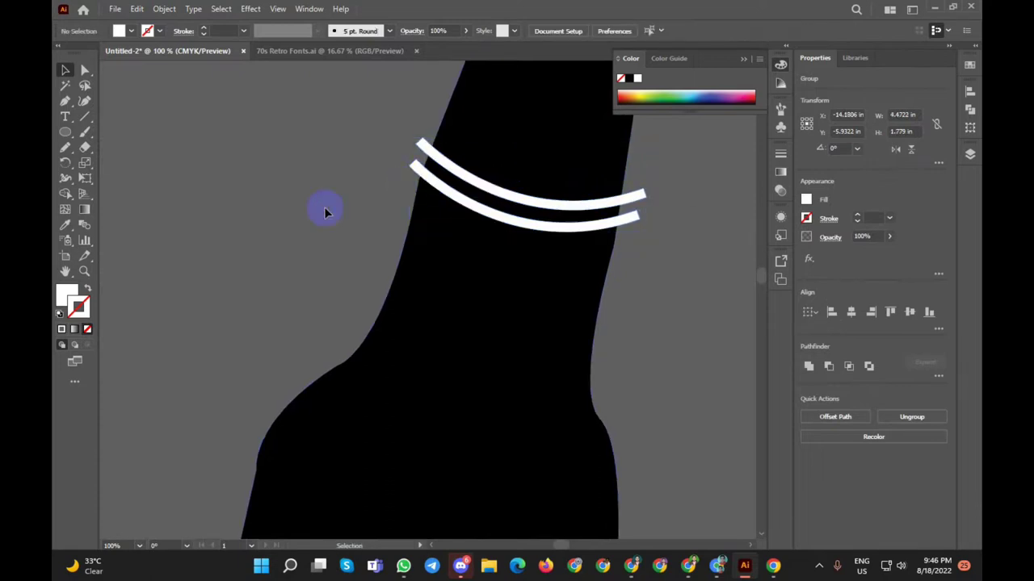
scroll(324, 207, down, 3)
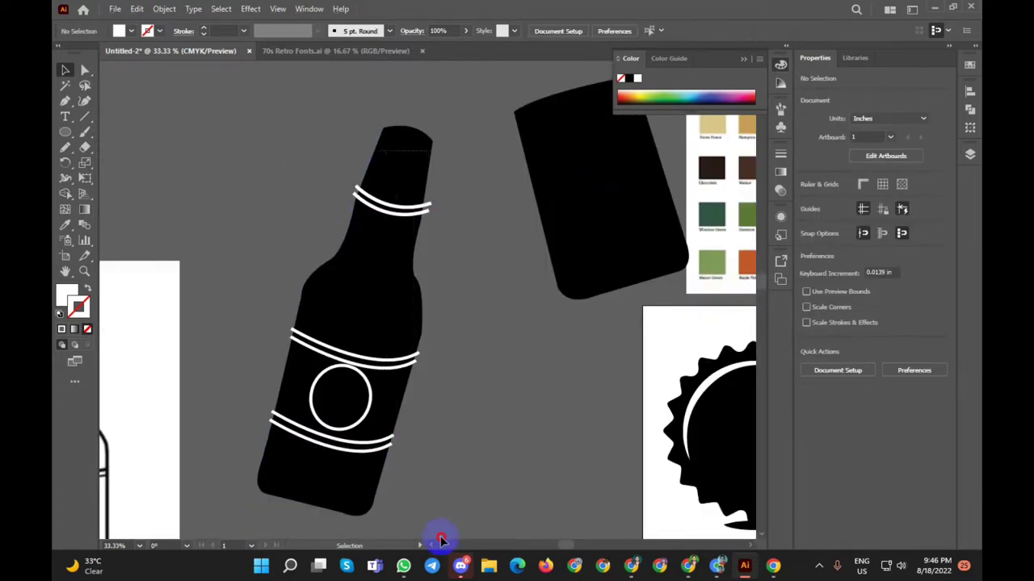
click(317, 408)
click(66, 192)
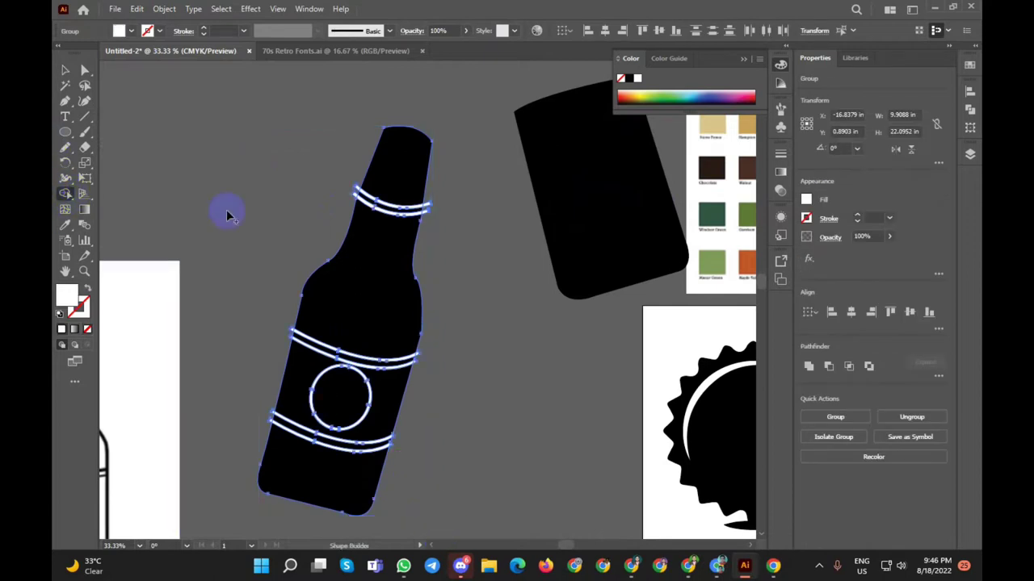
scroll(363, 208, up, 5)
alt+click(278, 145)
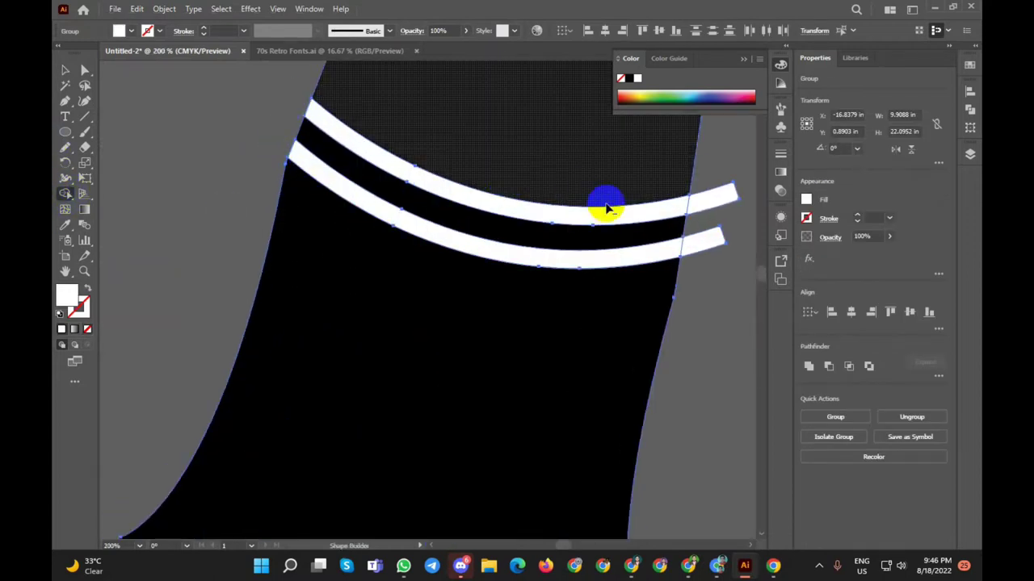
alt+click(722, 201)
scroll(707, 257, down, 2)
scroll(706, 257, down, 3)
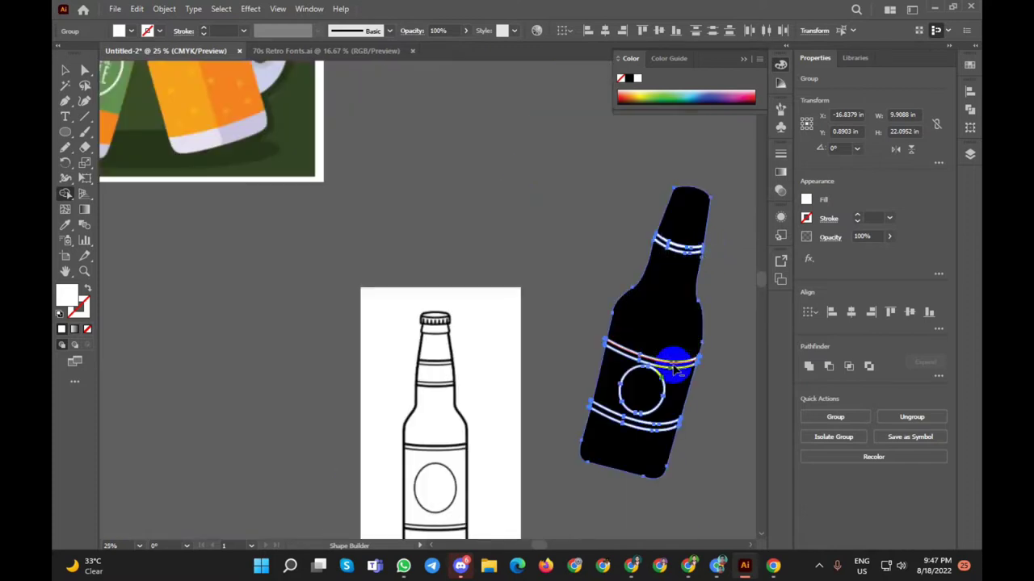
scroll(697, 357, up, 4)
alt+click(156, 141)
alt+click(147, 184)
scroll(146, 170, down, 4)
scroll(218, 153, up, 2)
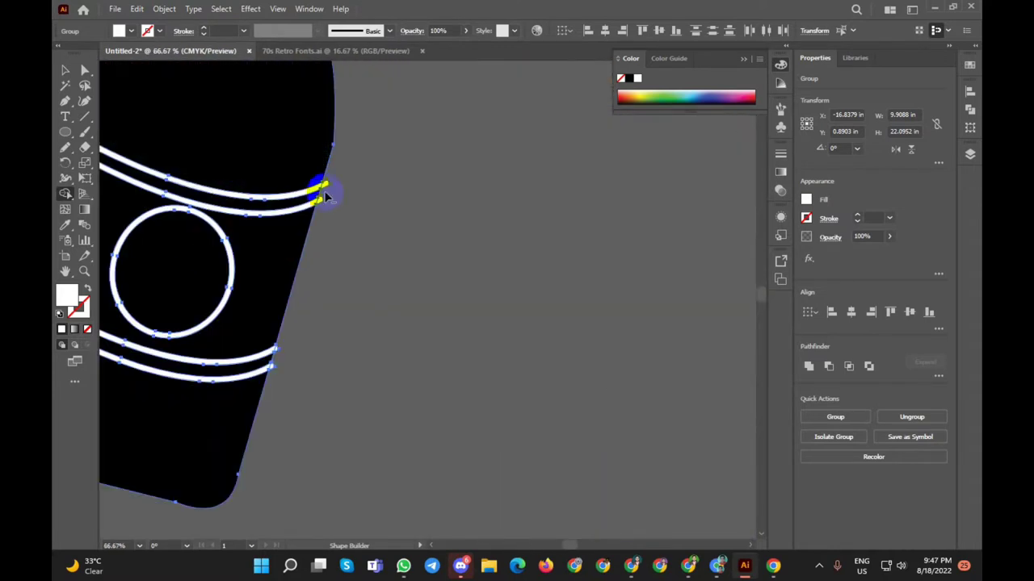
scroll(323, 186, up, 4)
scroll(363, 198, down, 4)
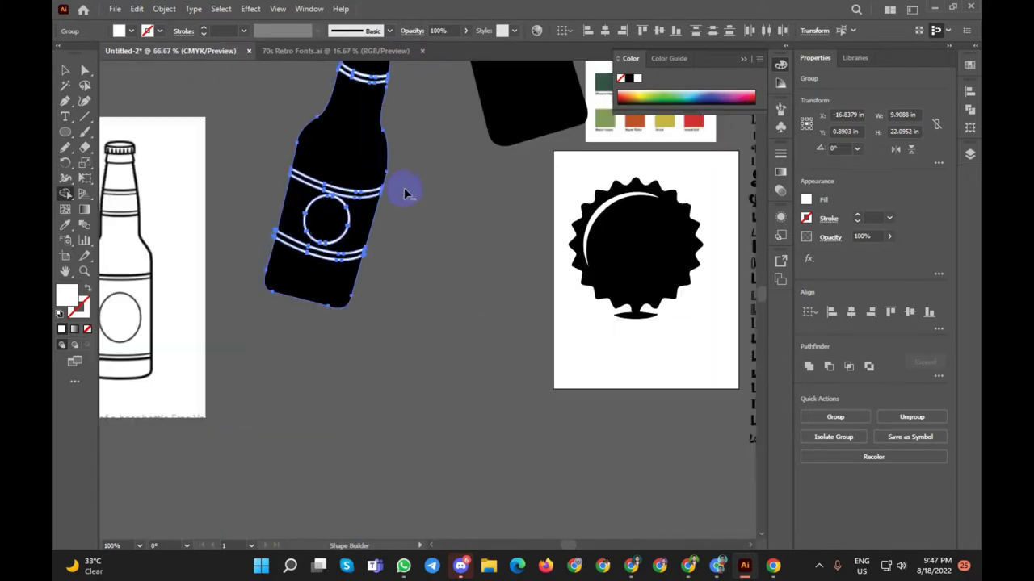
scroll(355, 214, up, 3)
scroll(349, 200, up, 4)
alt+click(359, 165)
alt+click(353, 248)
scroll(295, 256, down, 3)
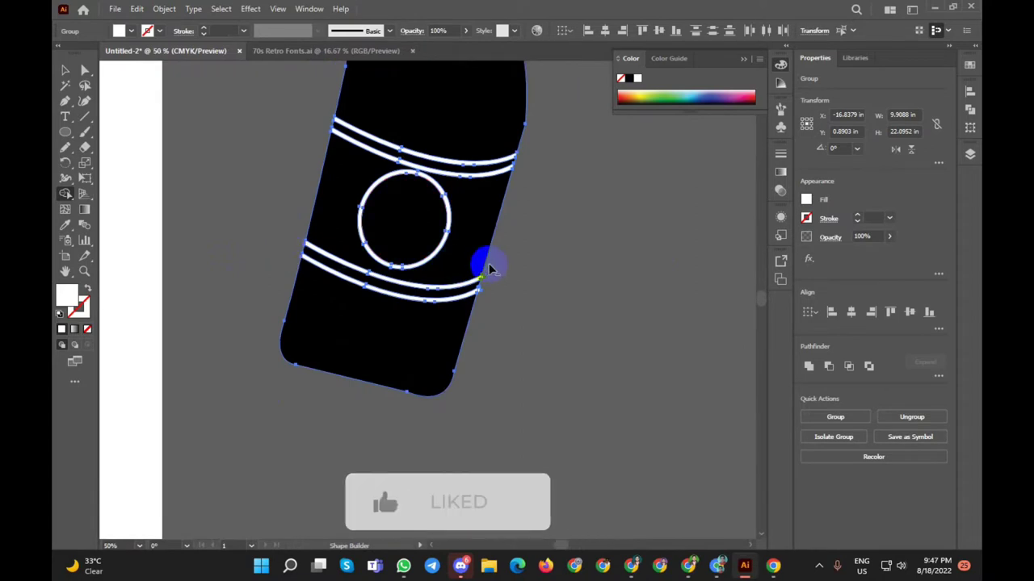
scroll(484, 267, up, 4)
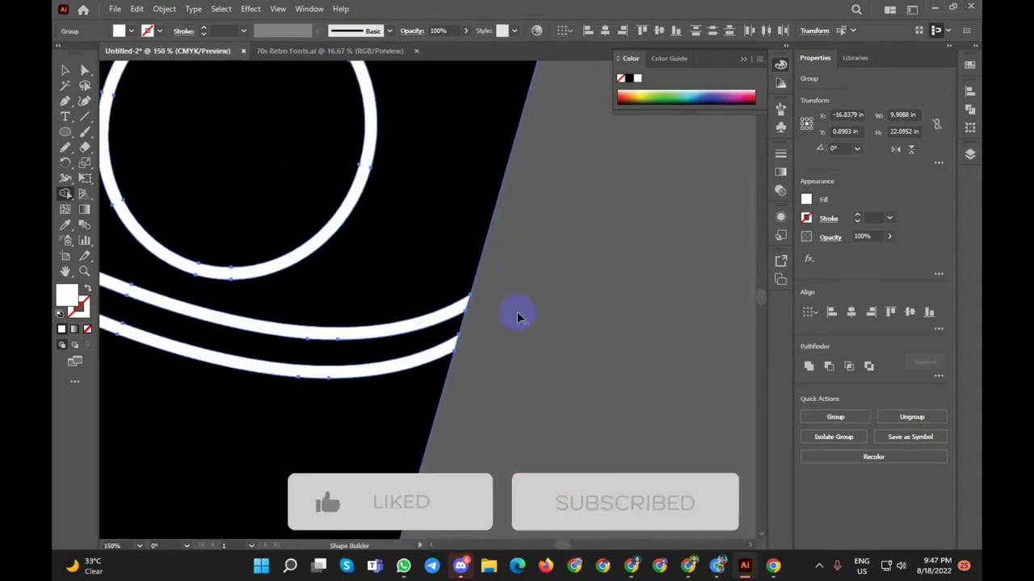
scroll(517, 312, down, 5)
scroll(286, 143, up, 2)
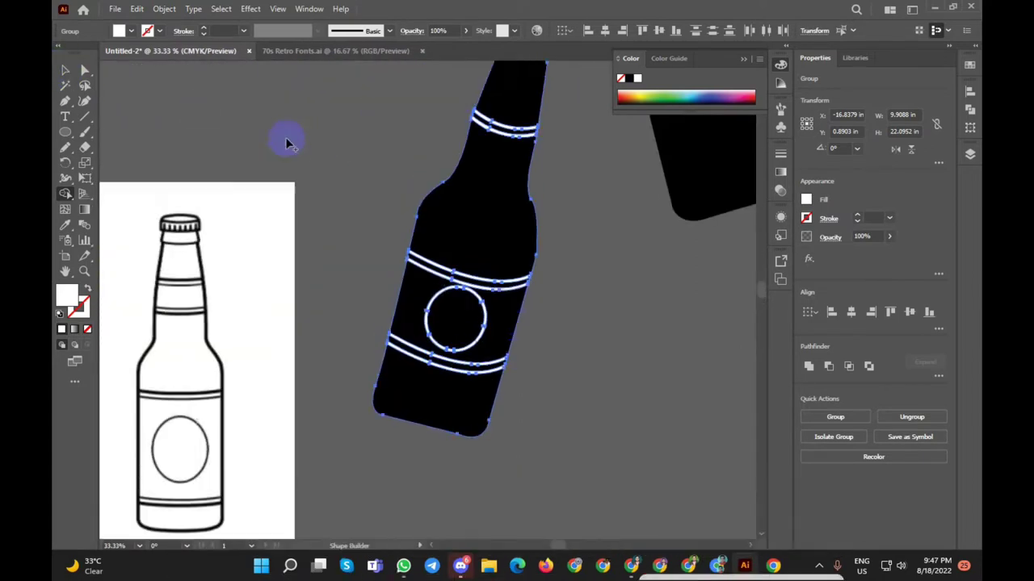
click(524, 87)
click(497, 199)
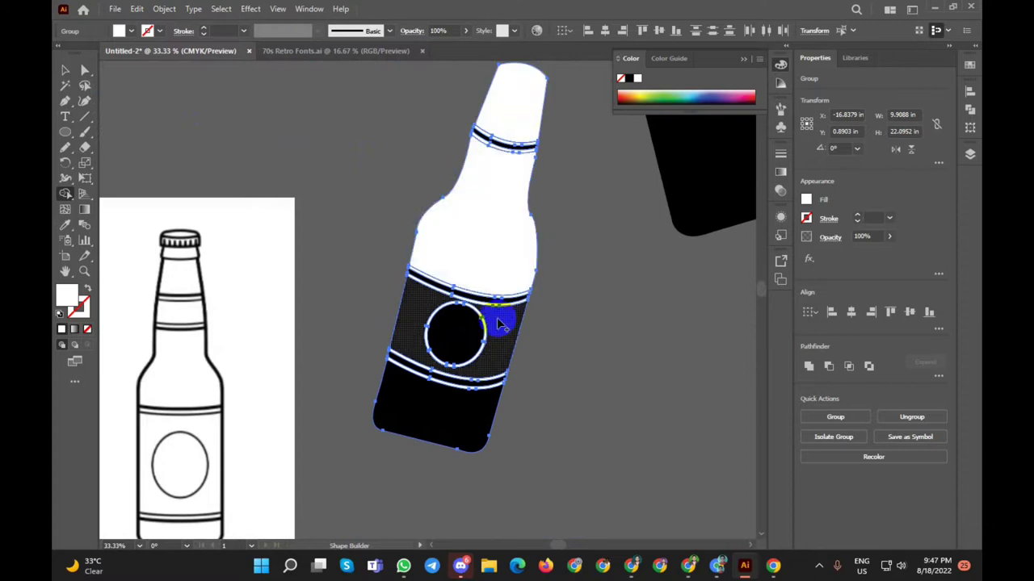
click(501, 335)
click(464, 419)
click(456, 333)
click(67, 72)
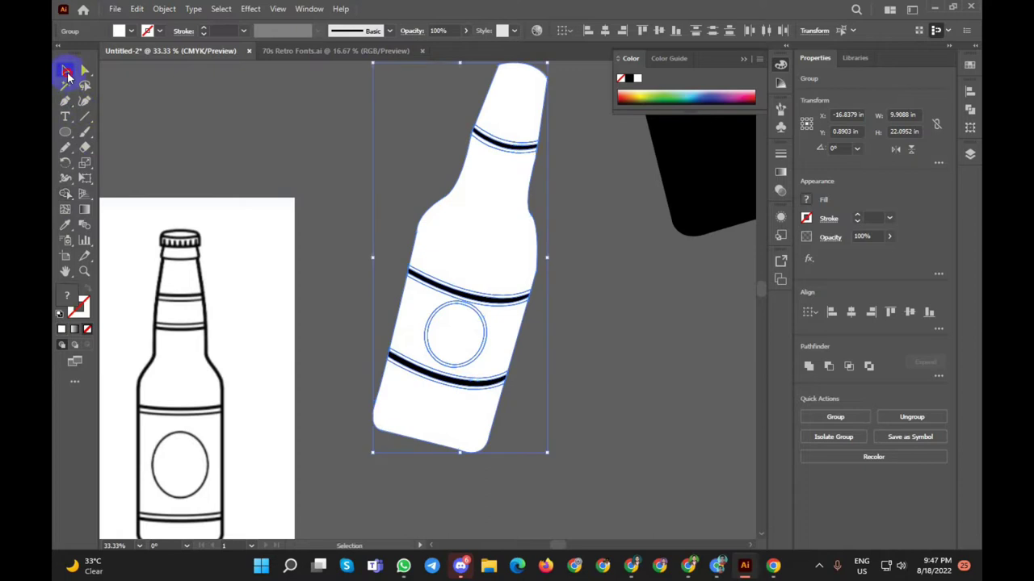
click(549, 349)
alt+scroll(541, 325, down, 2)
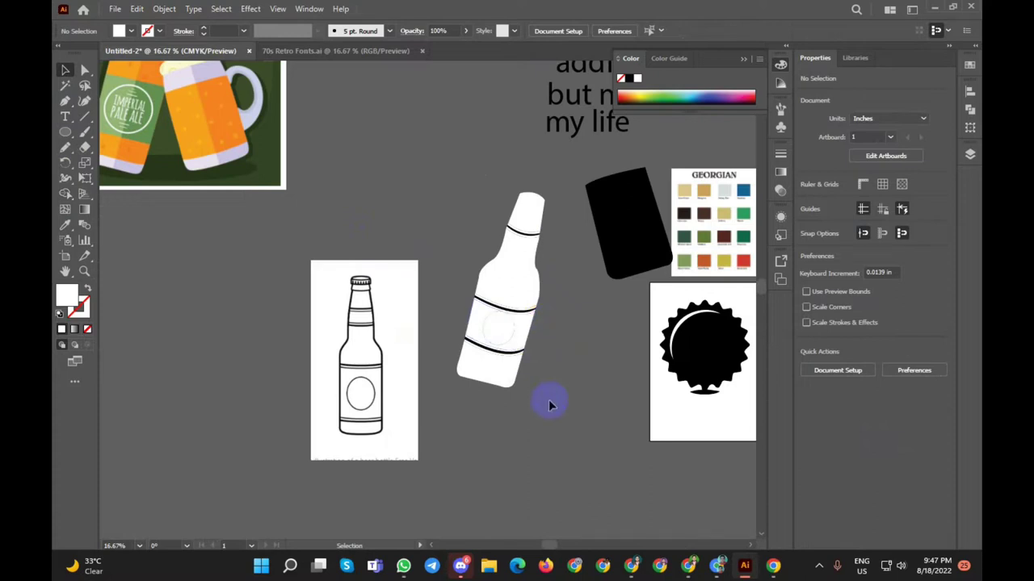
Step: Fill the bottle with orange sampled from the reference image using the Eyedropper
click(521, 281)
click(66, 226)
click(126, 156)
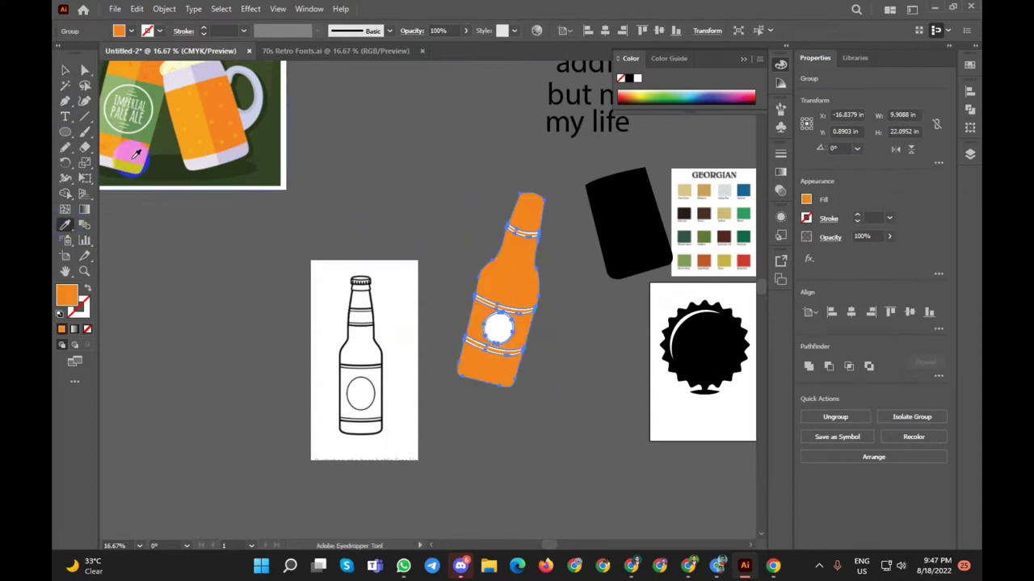
click(65, 70)
click(369, 192)
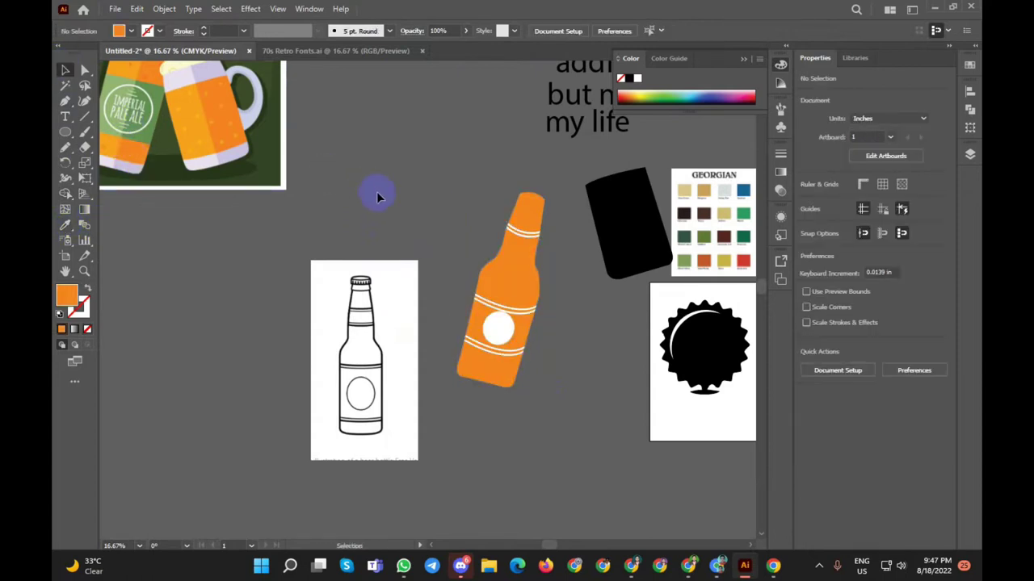
scroll(529, 317, up, 4)
scroll(575, 216, down, 2)
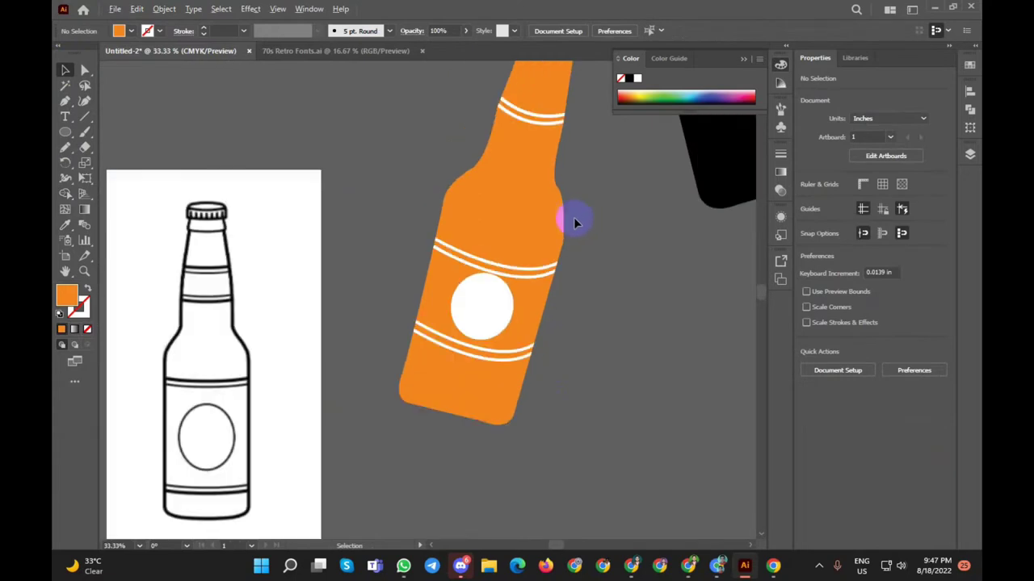
Step: Merge the label circle into the orange bottle body with the Shape Builder tool
click(538, 255)
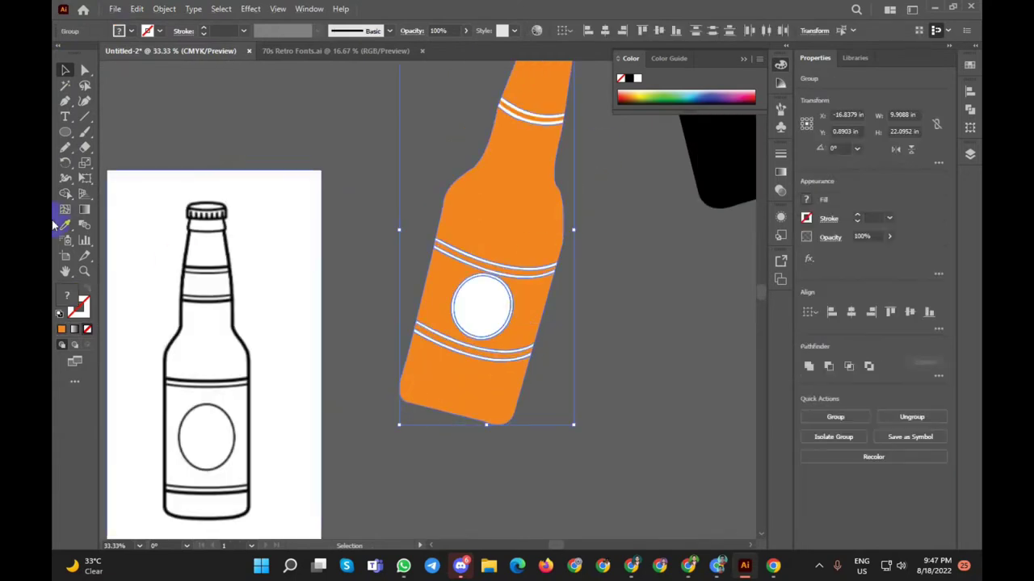
click(73, 193)
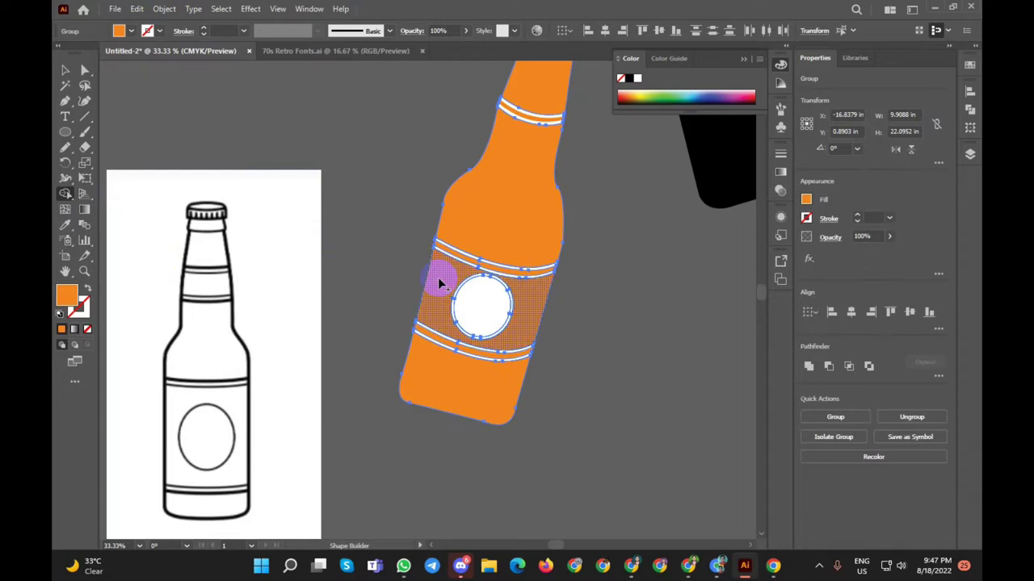
click(492, 299)
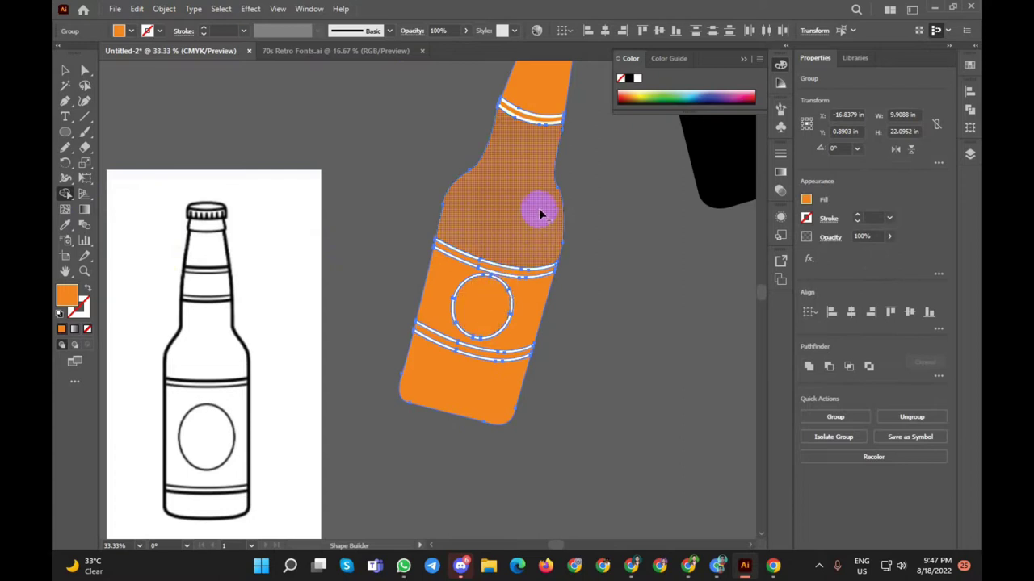
scroll(535, 208, down, 2)
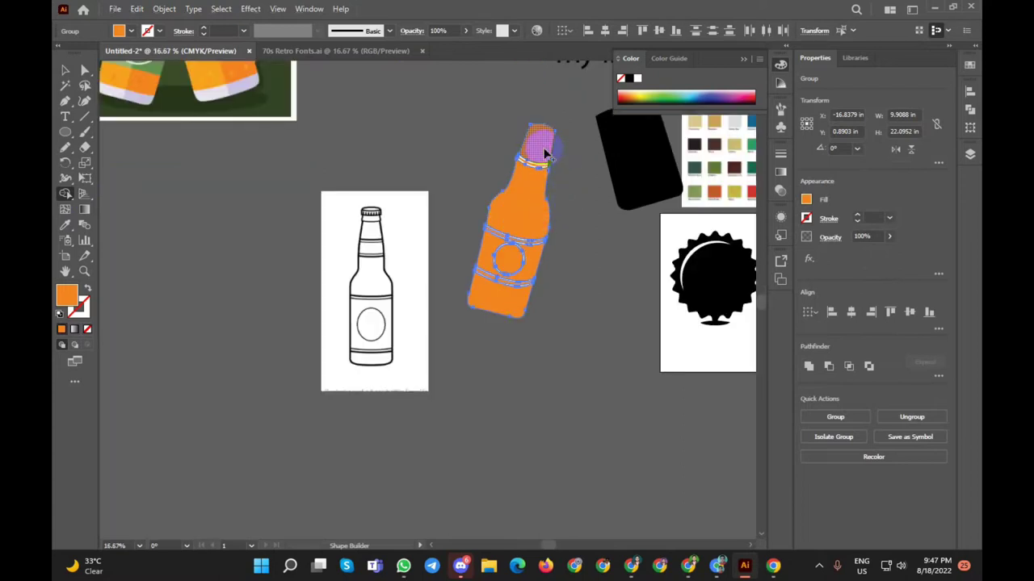
scroll(327, 154, down, 1)
scroll(329, 159, up, 1)
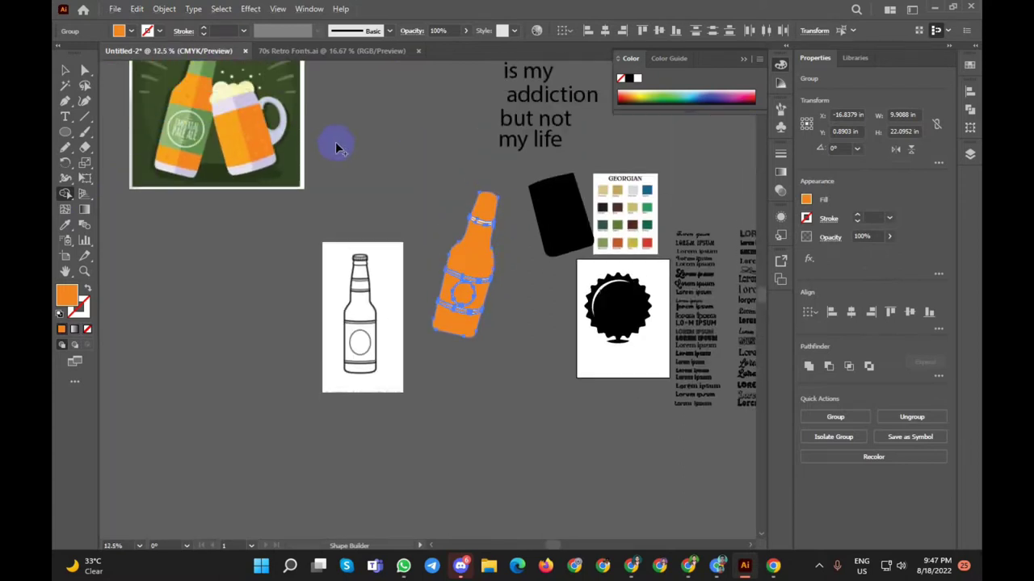
scroll(331, 167, up, 1)
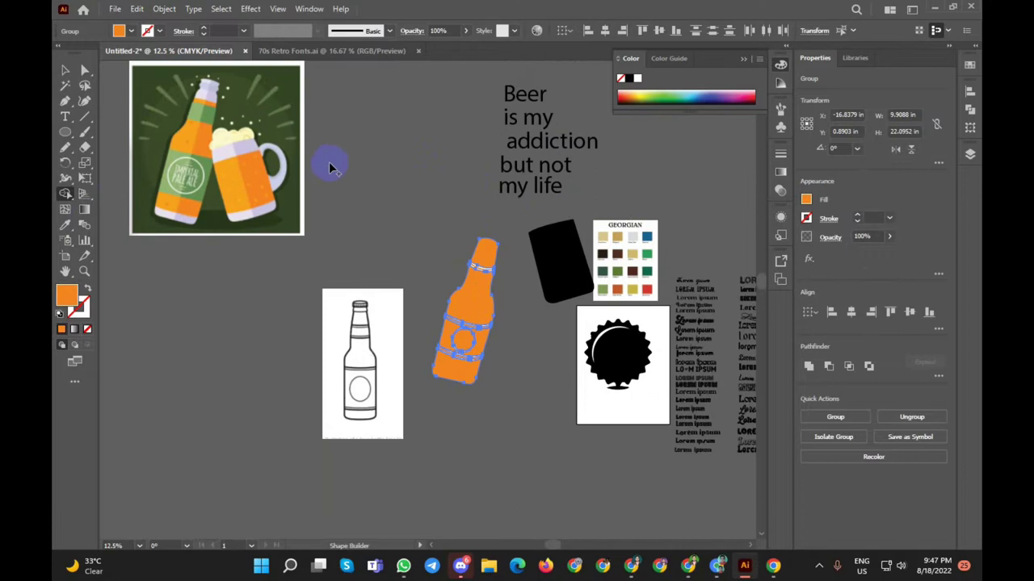
Step: Ungroup the orange bottle into its separate shapes
click(66, 223)
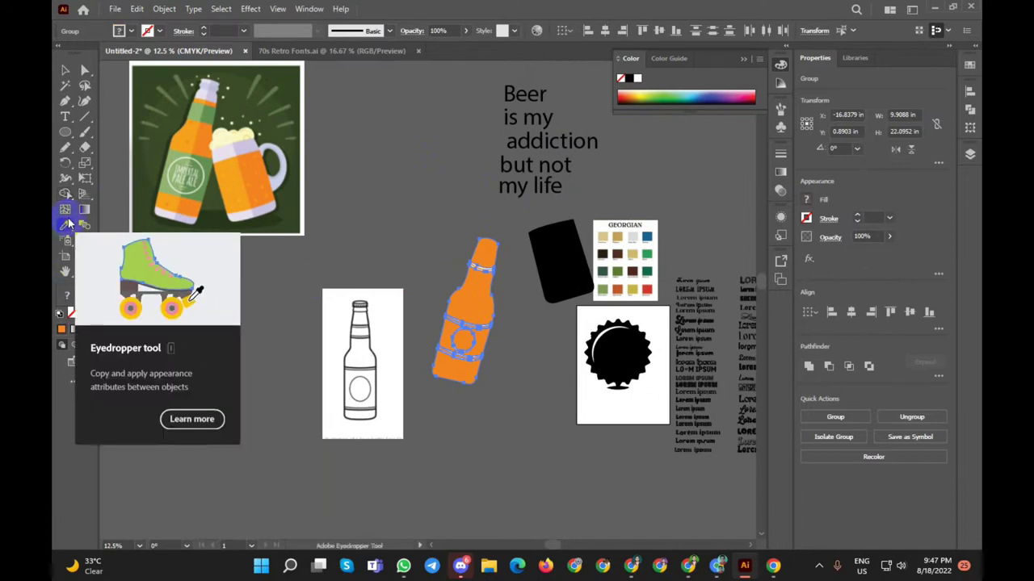
click(66, 71)
click(483, 262)
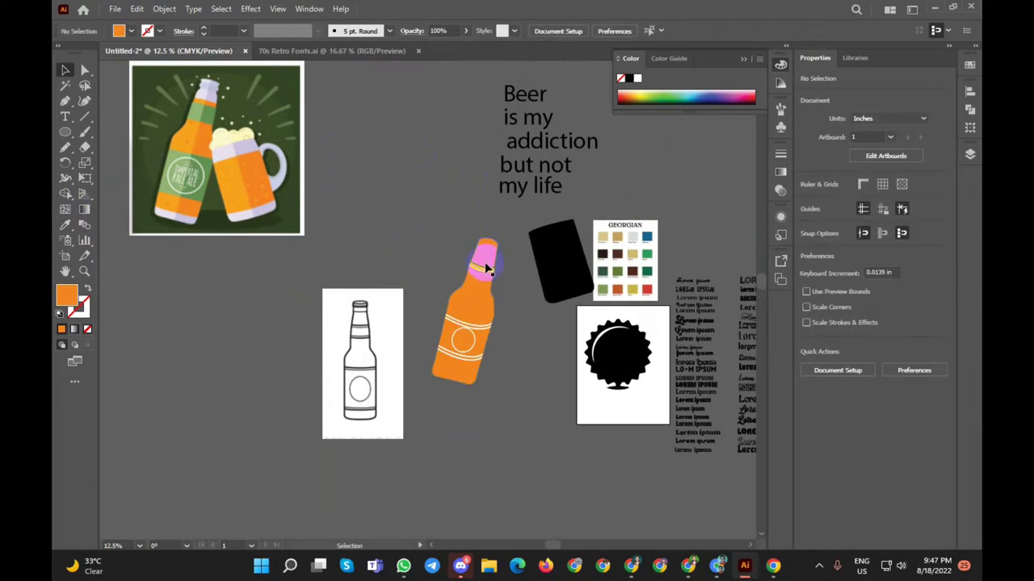
right_click(485, 264)
click(525, 374)
Step: Eyedropper the reference bottle's lavender onto the bottle cap
click(483, 252)
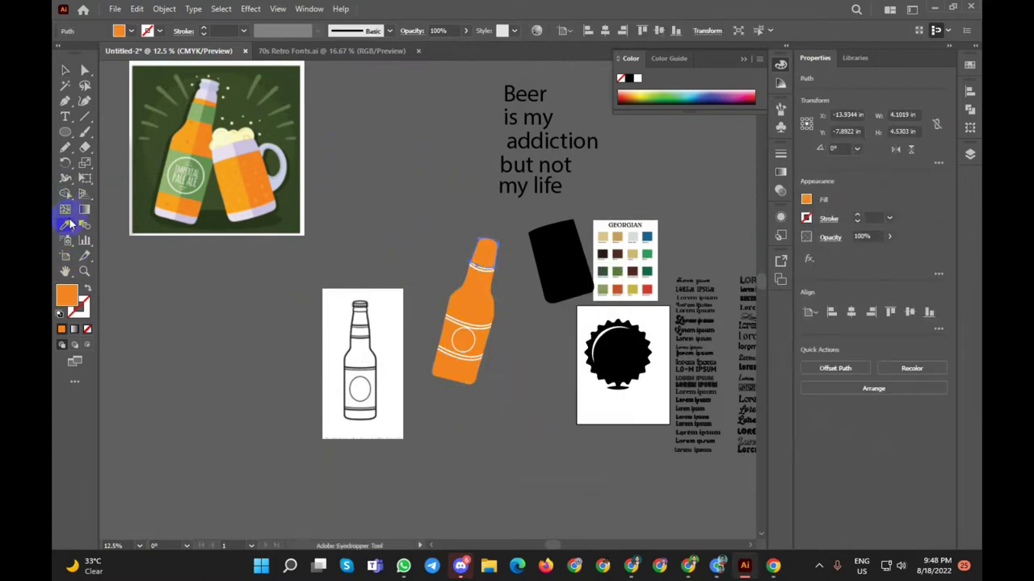
click(209, 115)
click(220, 77)
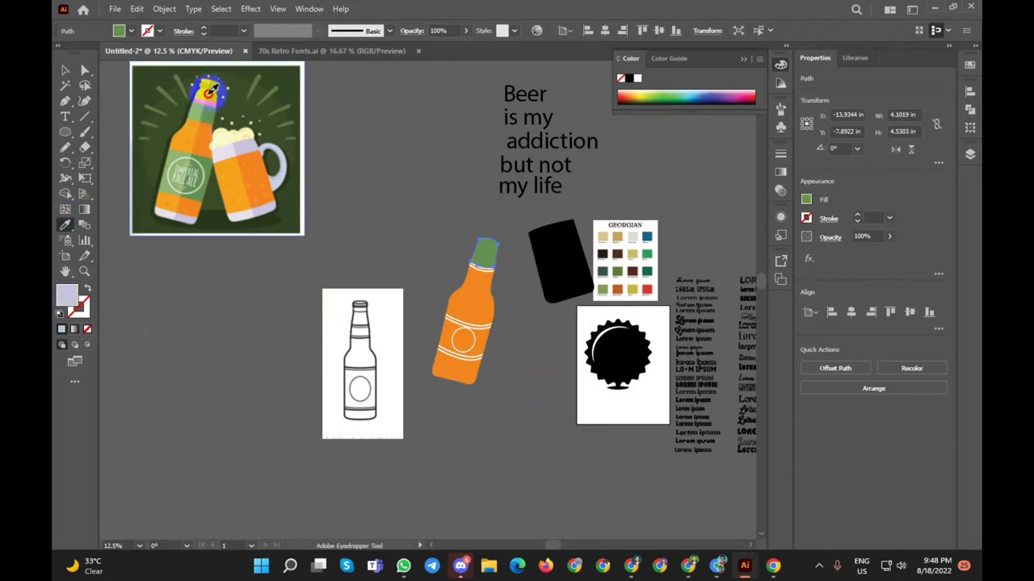
click(210, 91)
click(58, 73)
Step: Color the bottle's label band with the reference image's green using the Eyedropper
click(323, 345)
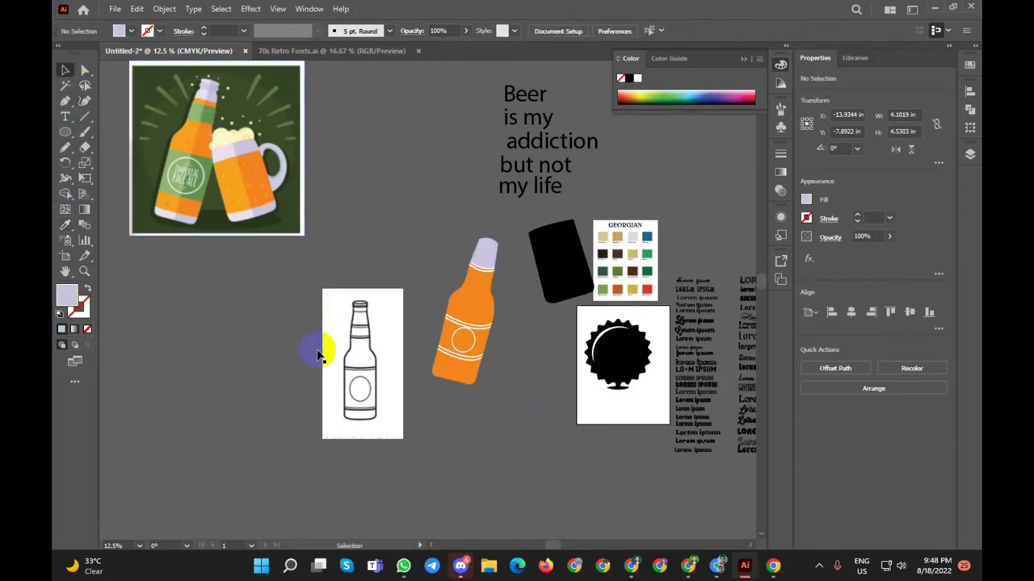
click(479, 299)
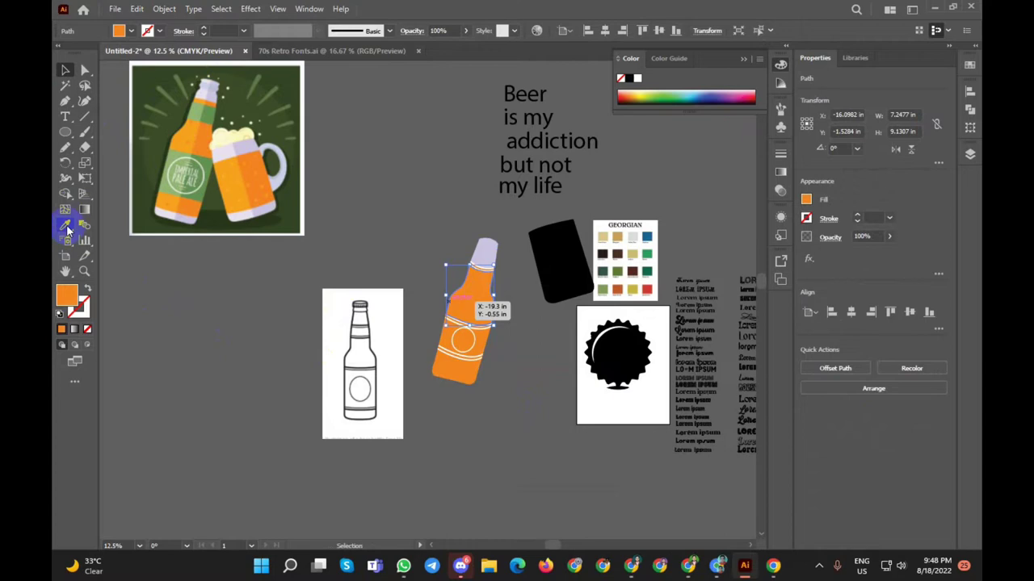
click(524, 422)
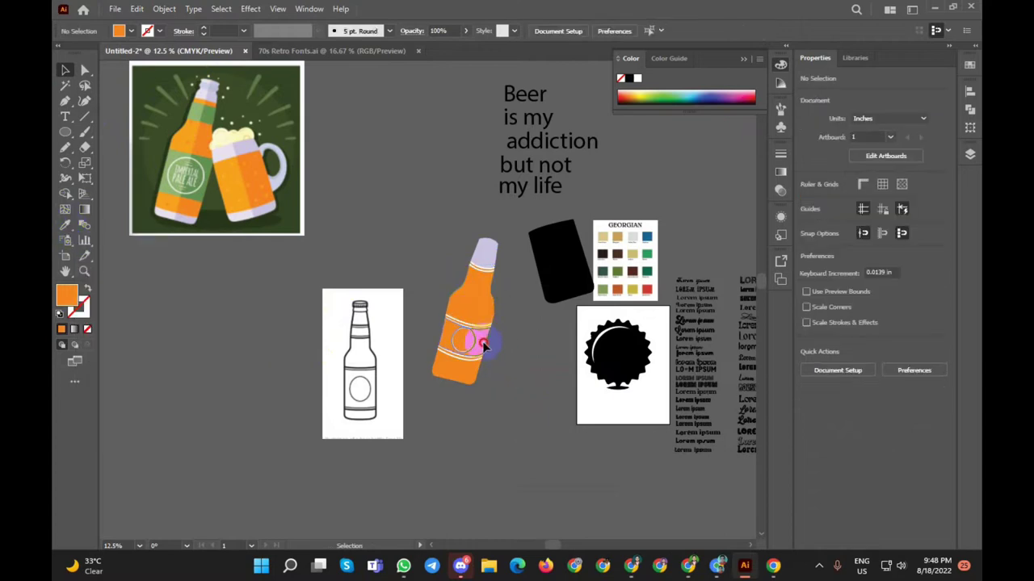
click(482, 343)
click(65, 225)
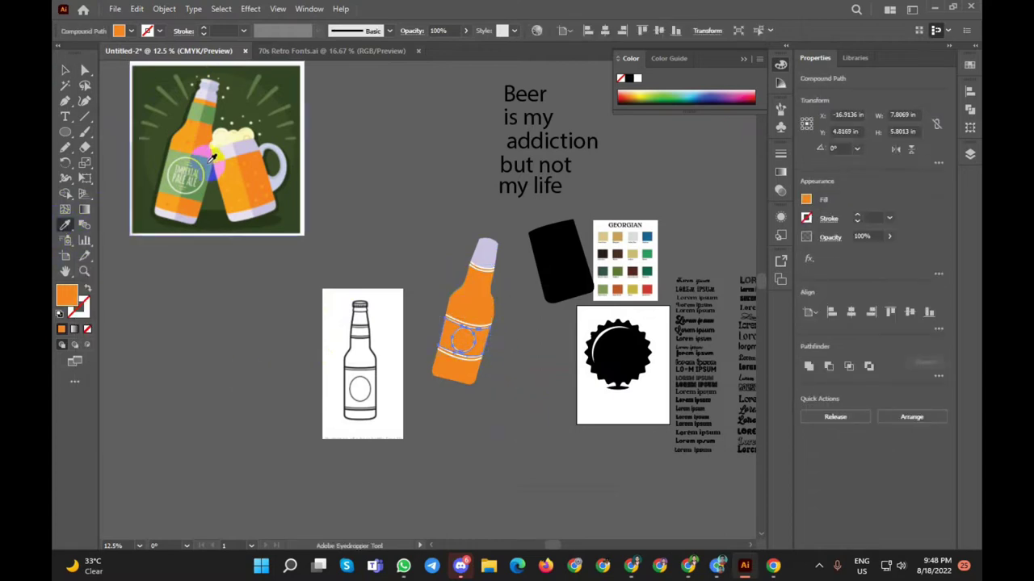
click(208, 160)
click(65, 73)
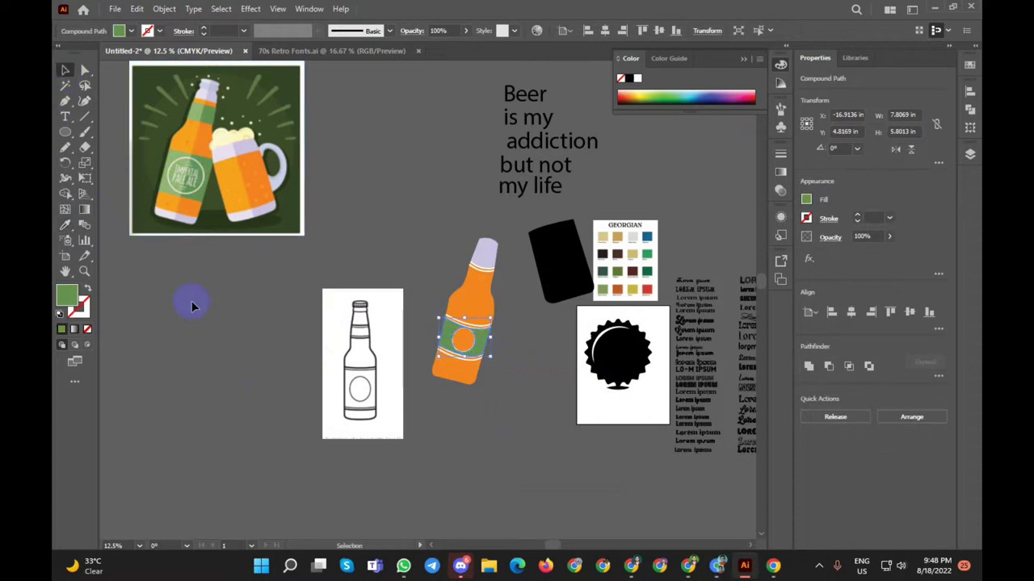
click(237, 363)
Step: Fill the label circle with black from the Fill swatches
alt+scroll(454, 379, up, 2)
click(460, 362)
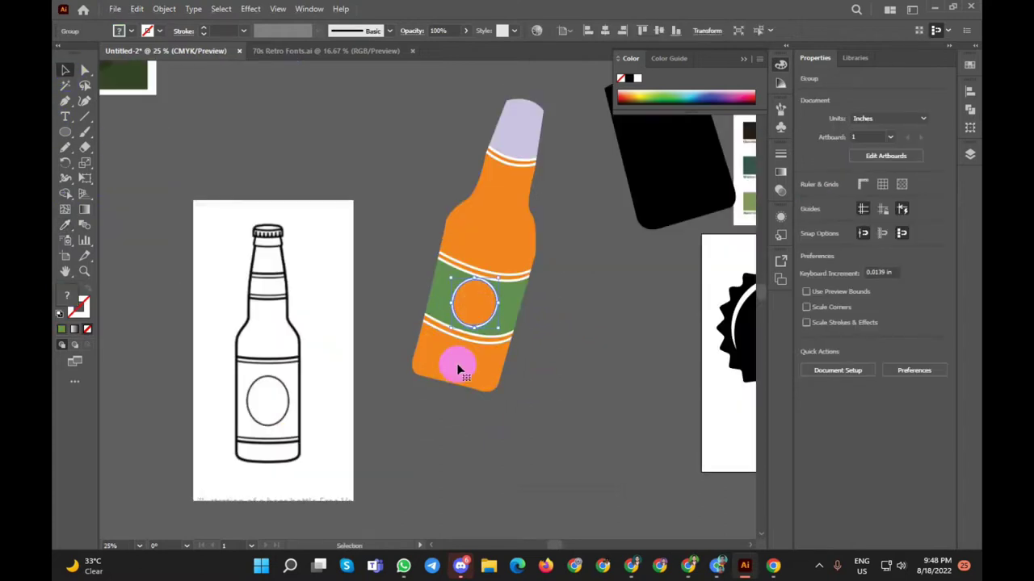
alt+scroll(417, 408, down, 2)
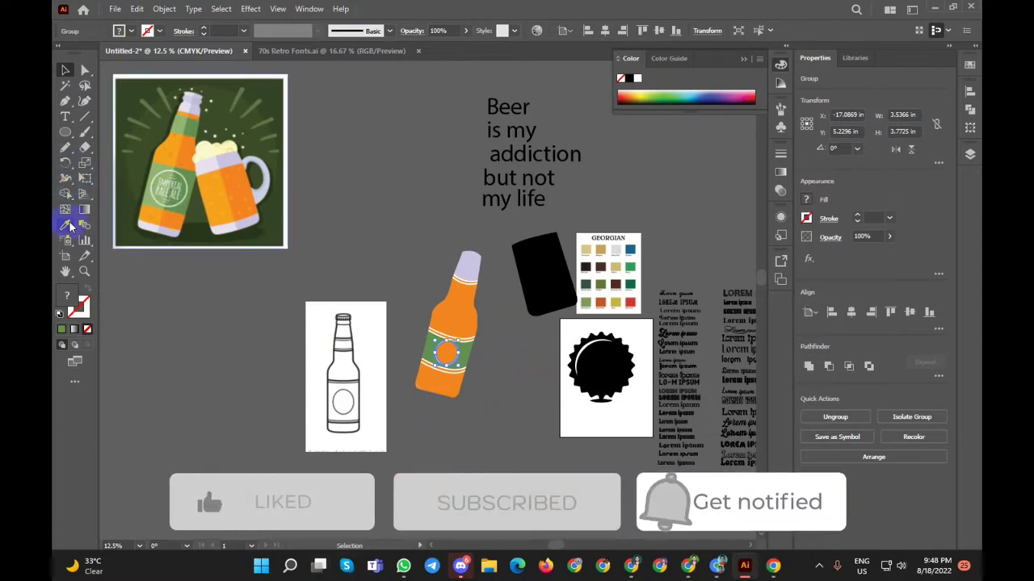
click(131, 31)
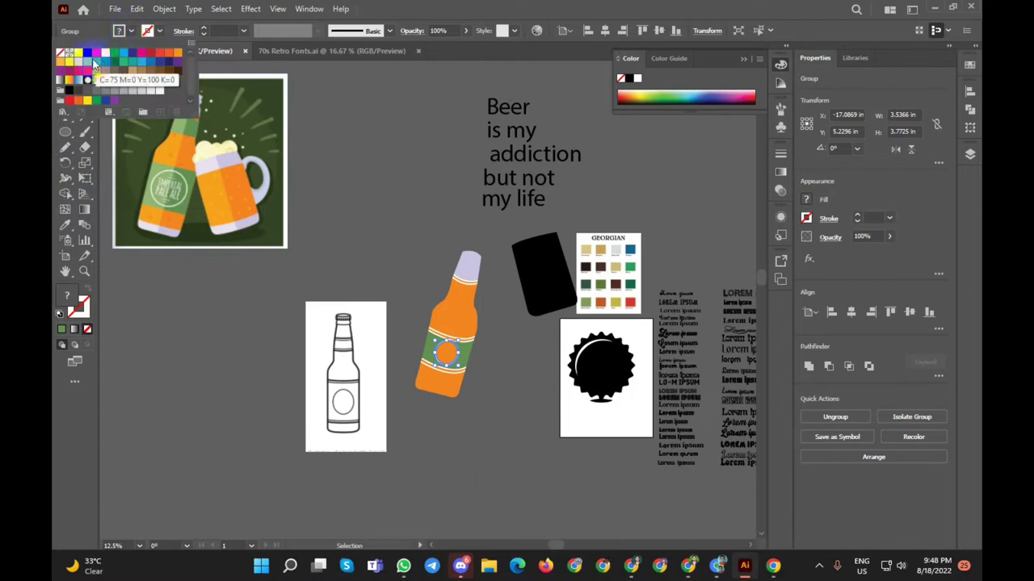
click(88, 53)
click(132, 316)
click(280, 434)
scroll(280, 434, down, 1)
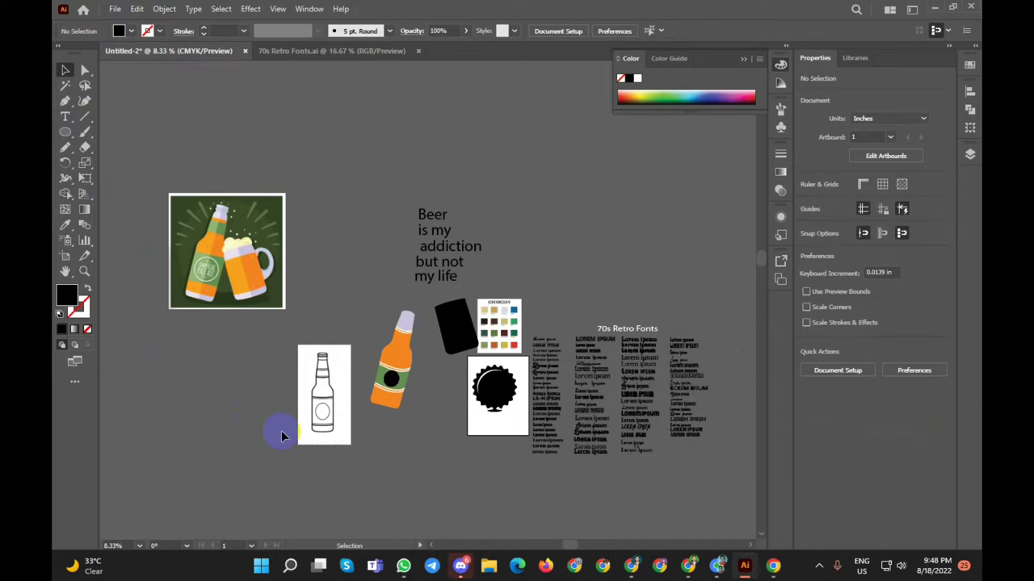
mouse_move(319, 566)
scroll(427, 411, up, 3)
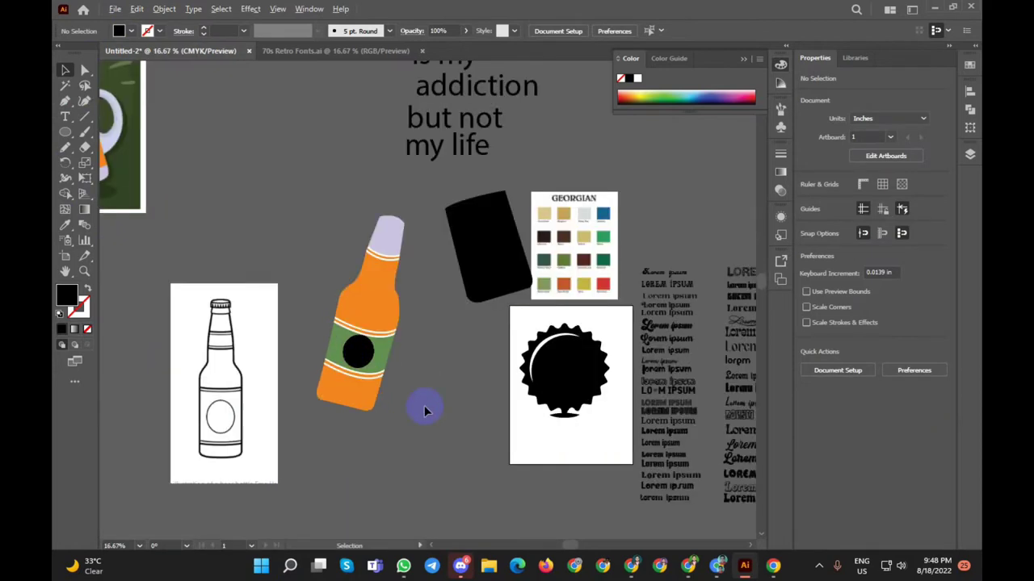
scroll(428, 400, down, 2)
Step: Move the black mug beside the bottle and pen a curved line across it with no fill
drag(468, 295, 431, 422)
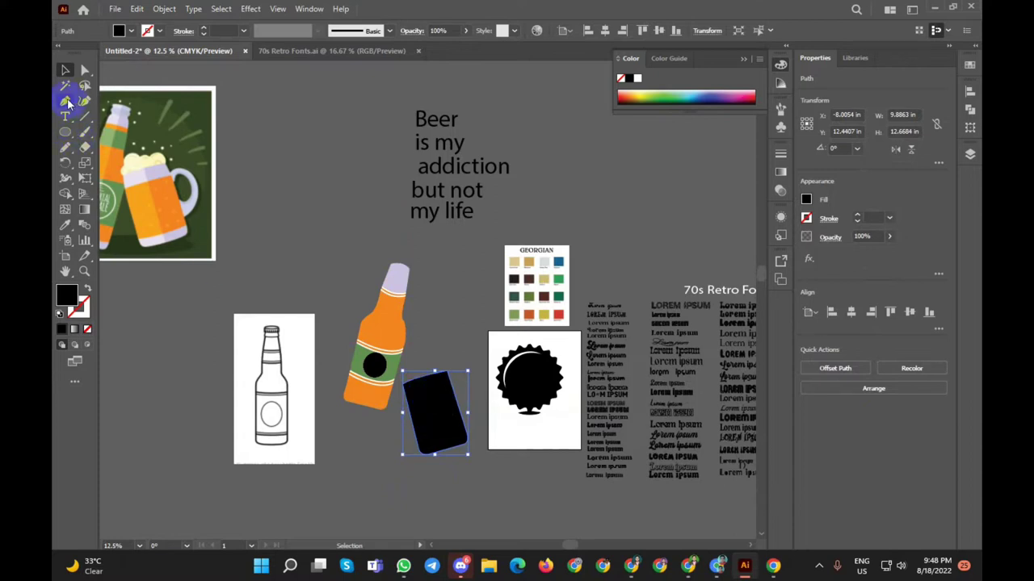
scroll(407, 416, up, 1)
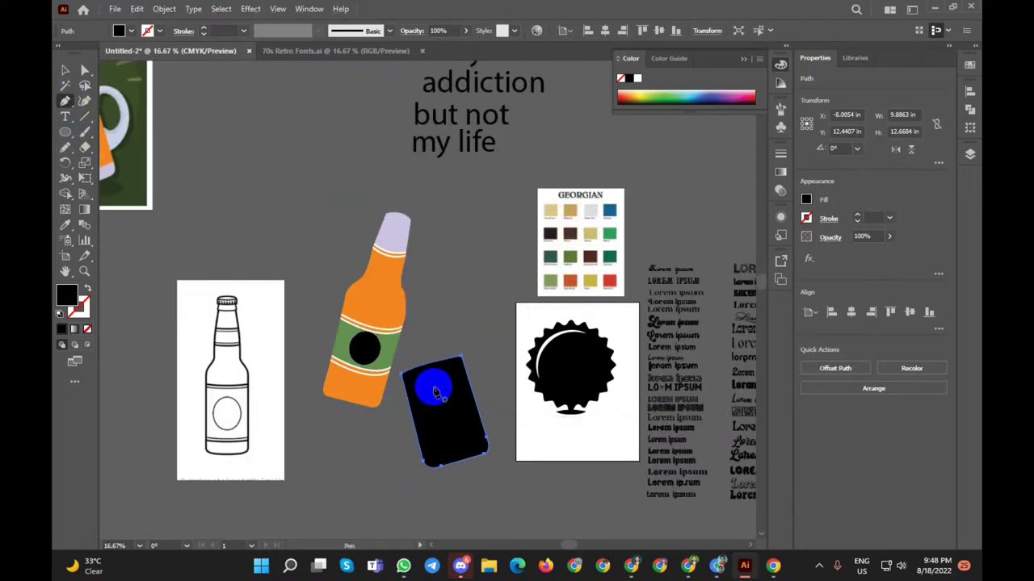
click(428, 368)
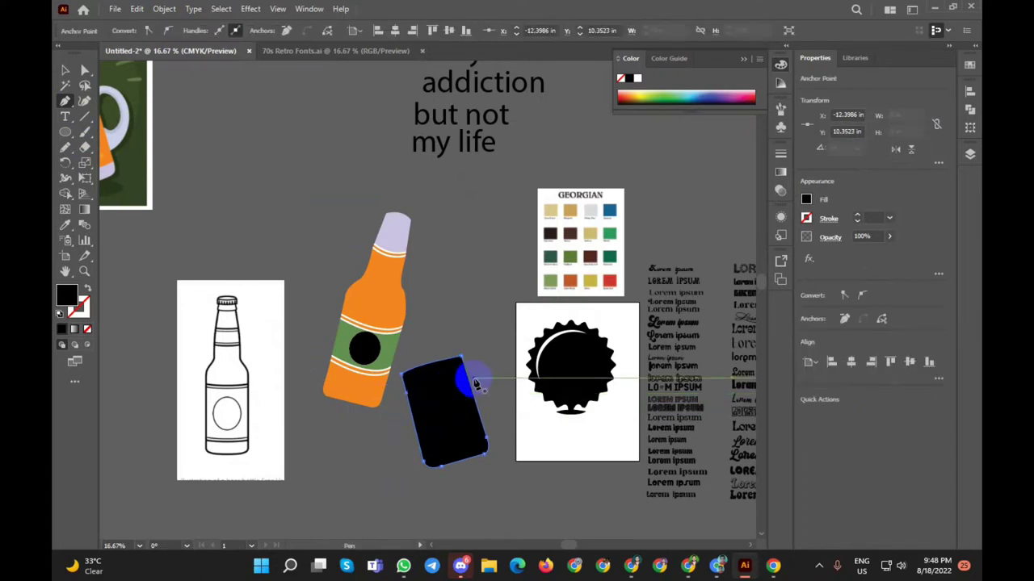
key(Escape)
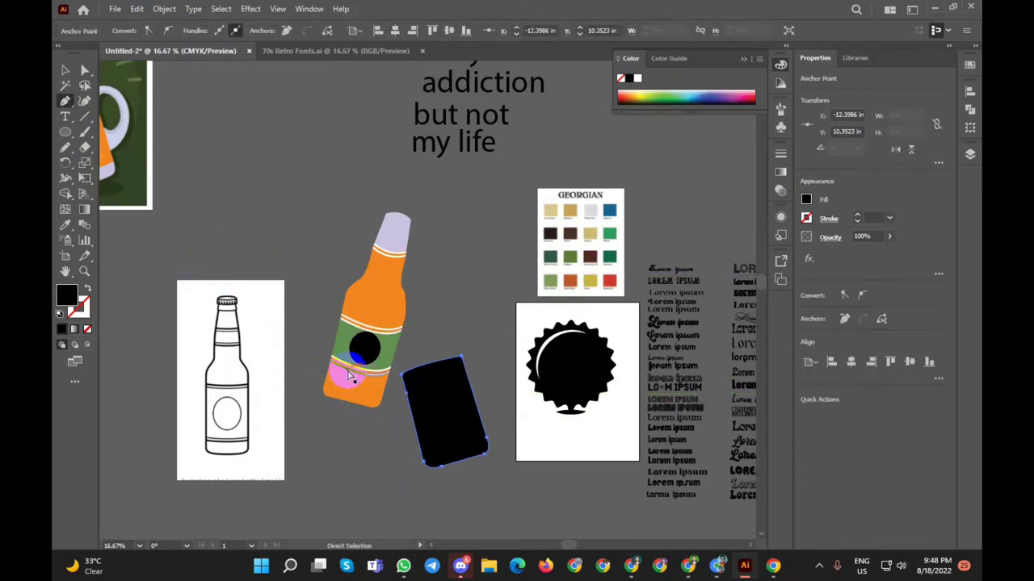
click(396, 397)
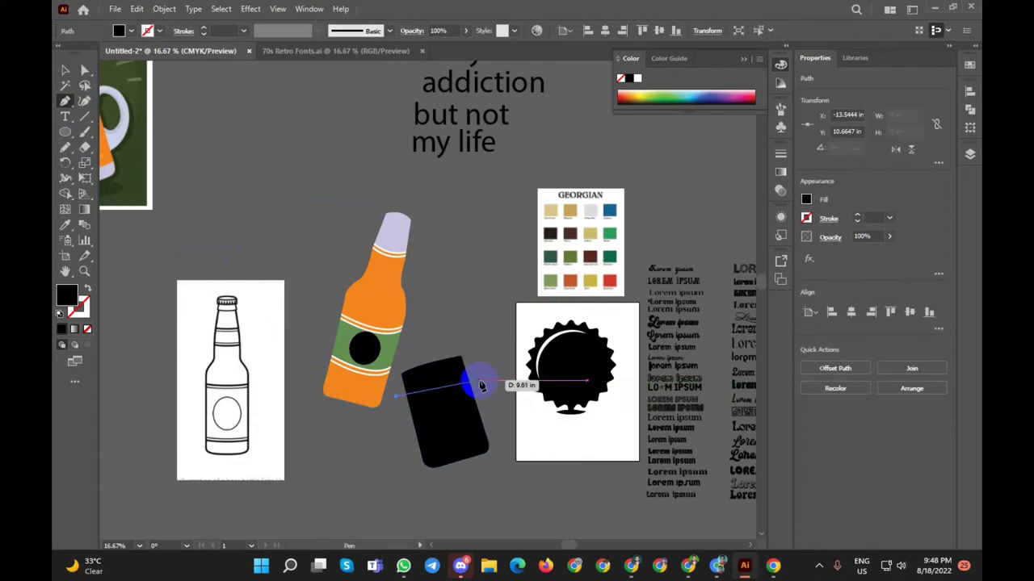
click(516, 329)
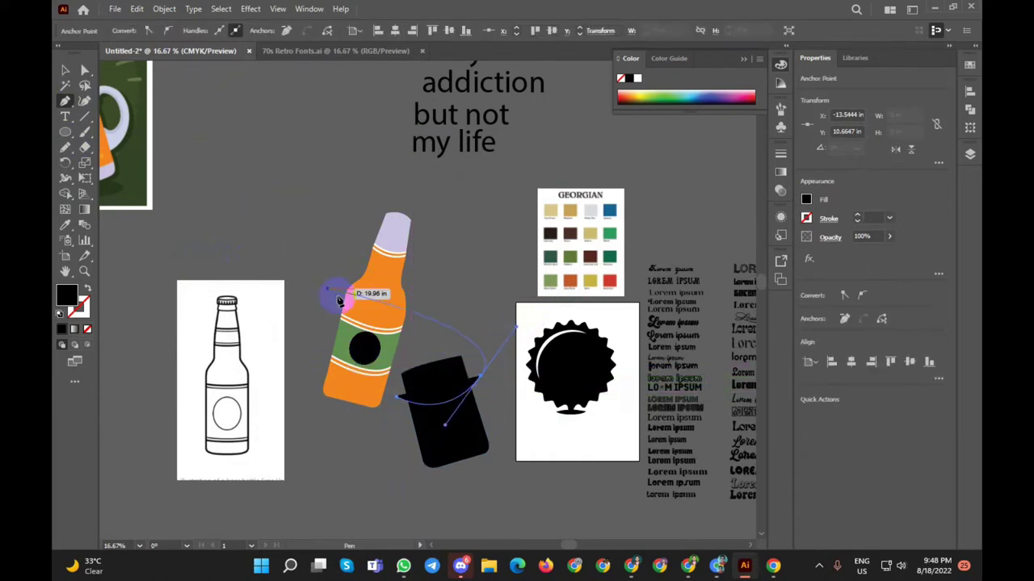
click(88, 289)
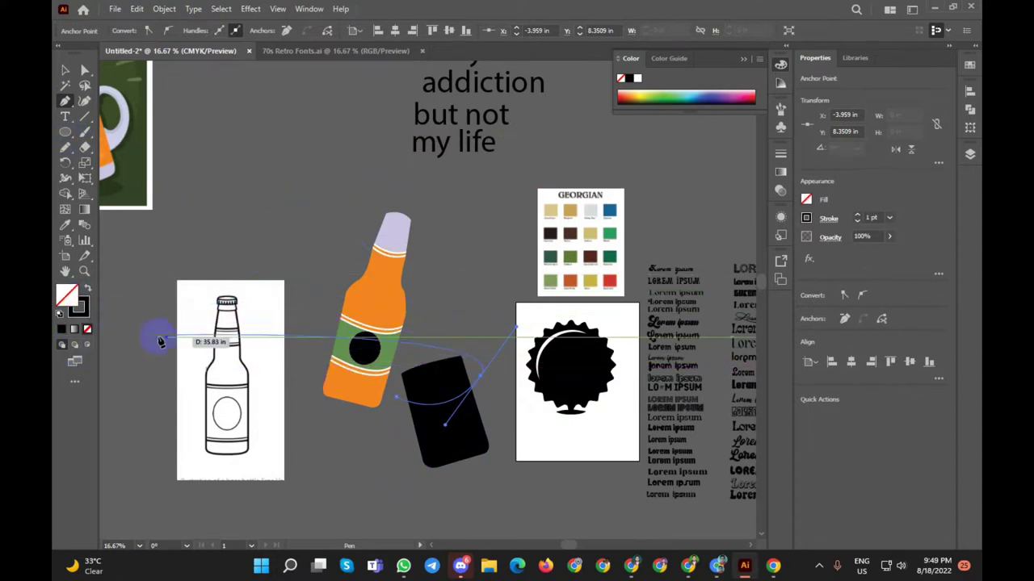
click(65, 71)
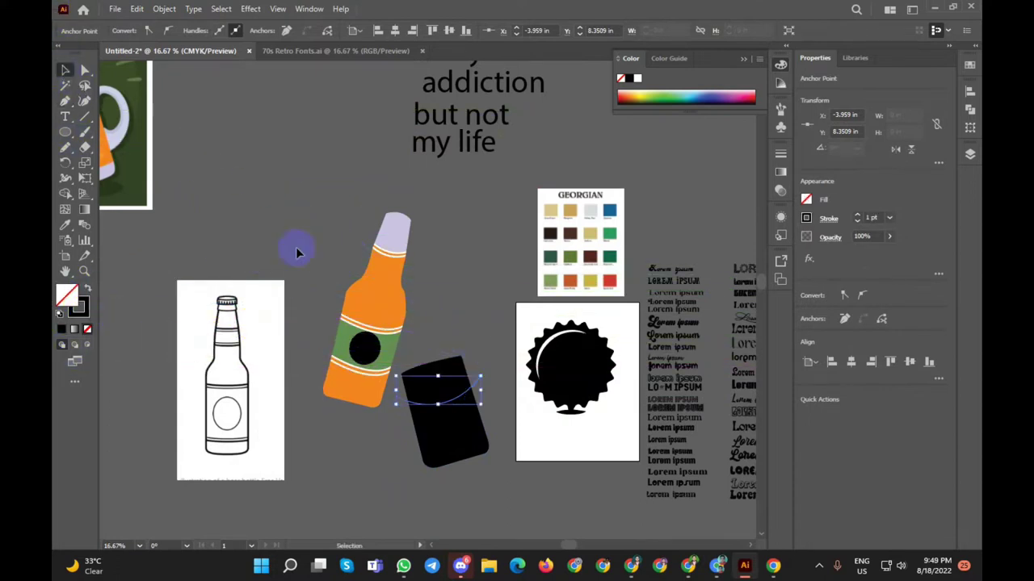
Step: Give the curved line a white stroke and move it higher on the mug
click(452, 297)
click(463, 399)
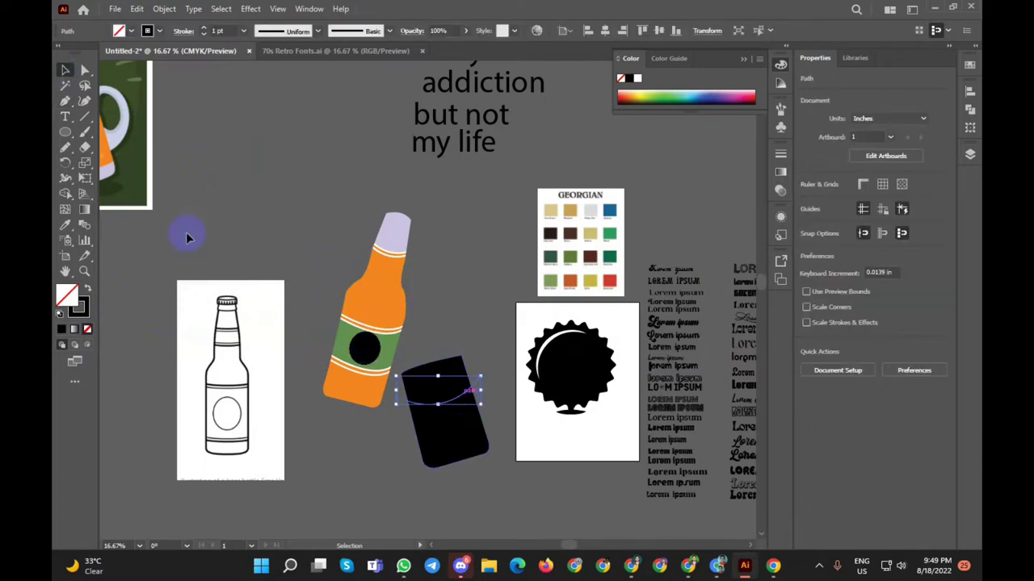
click(160, 33)
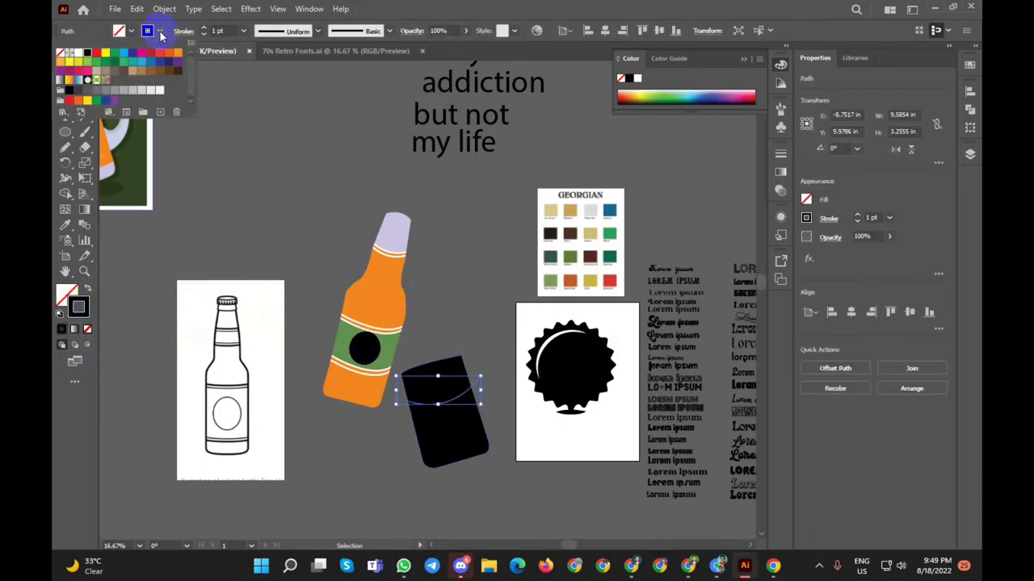
click(275, 137)
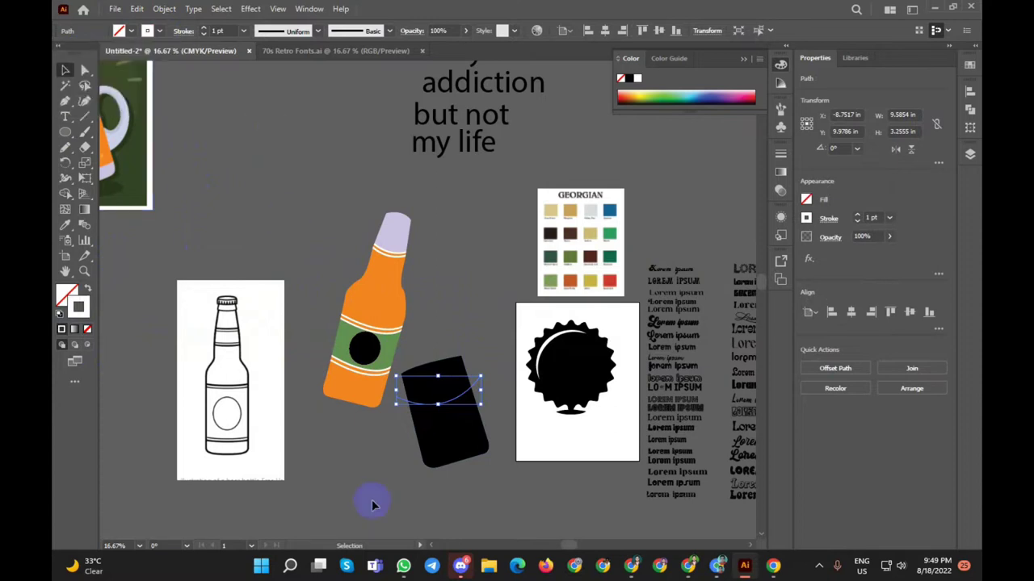
click(445, 459)
scroll(445, 459, up, 3)
mouse_move(422, 292)
mouse_down()
mouse_move(411, 240)
mouse_move(415, 247)
mouse_up()
Step: Duplicate the white arc into a pair, and copy it down to the mug's lower part
click(553, 151)
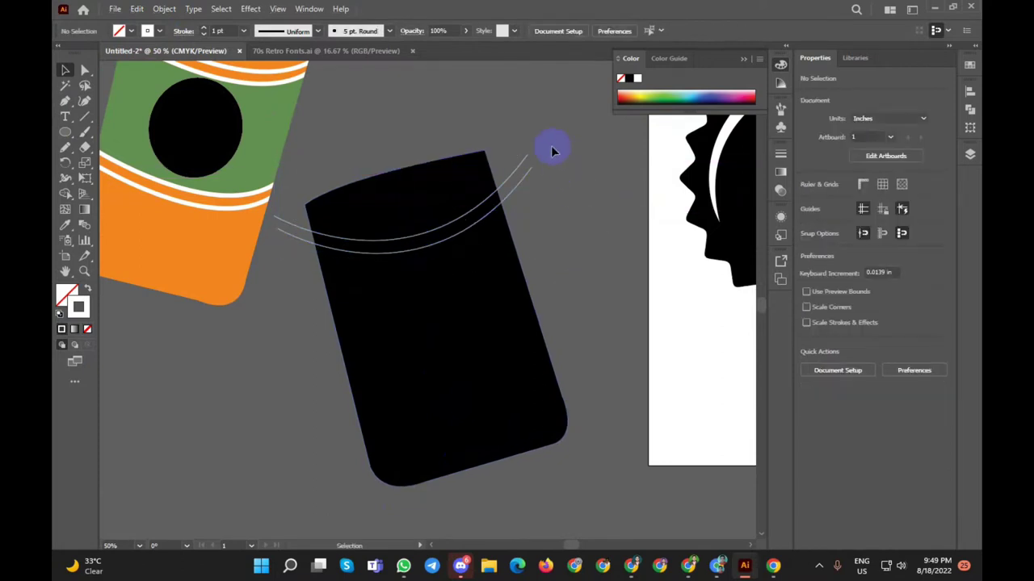
click(525, 195)
drag(517, 189, 549, 388)
click(595, 408)
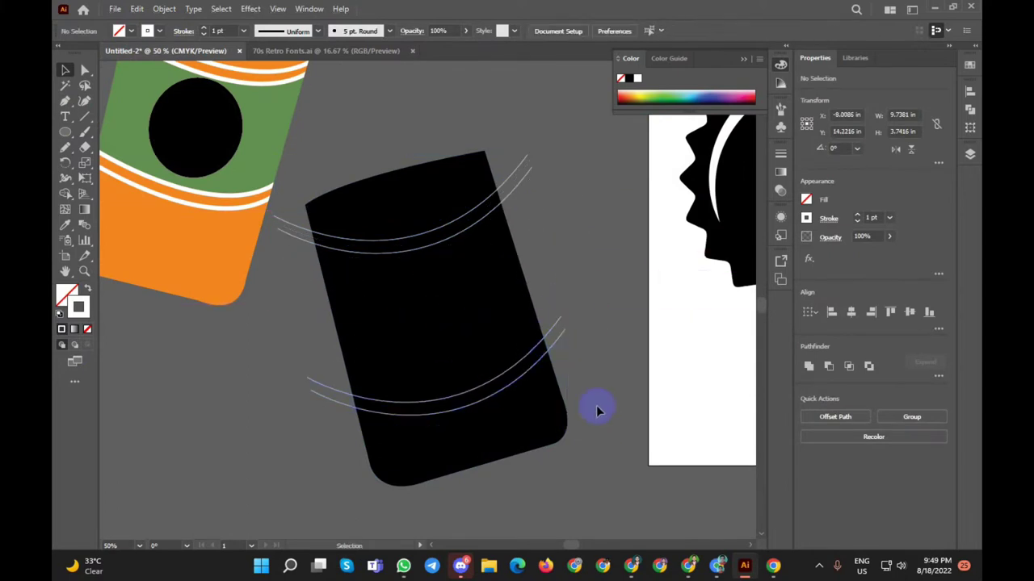
scroll(589, 381, down, 2)
click(560, 283)
Step: Select the white arcs and raise their stroke weight to 8 pt
click(557, 387)
click(573, 457)
click(574, 352)
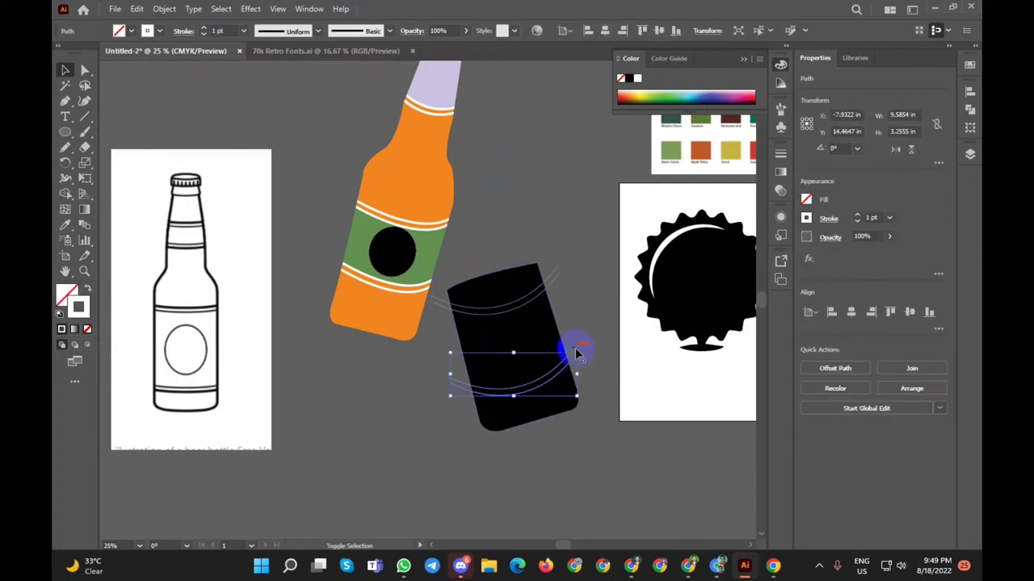
shift+click(575, 352)
click(205, 28)
click(205, 29)
click(205, 28)
click(205, 28)
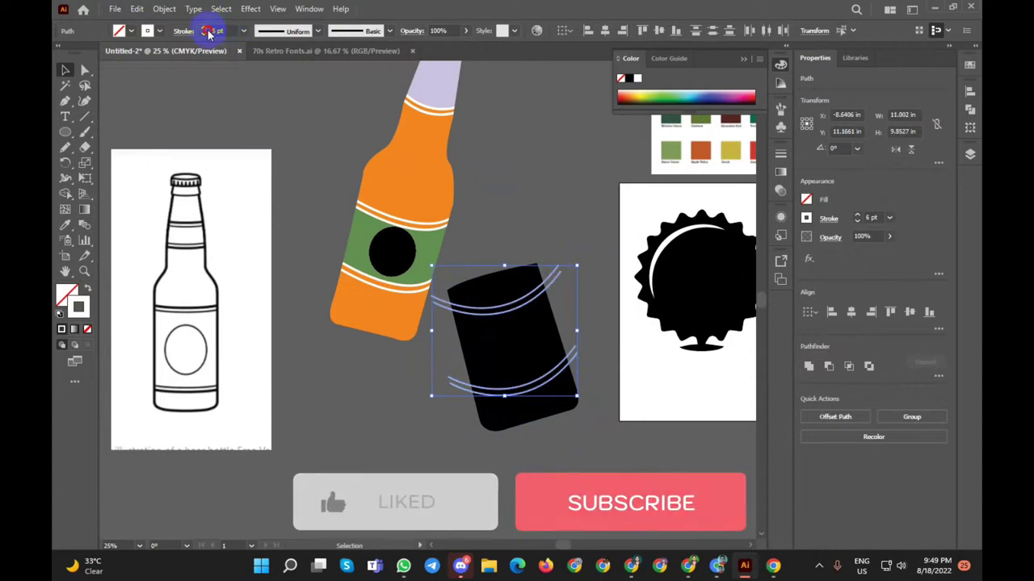
click(569, 209)
scroll(568, 209, down, 1)
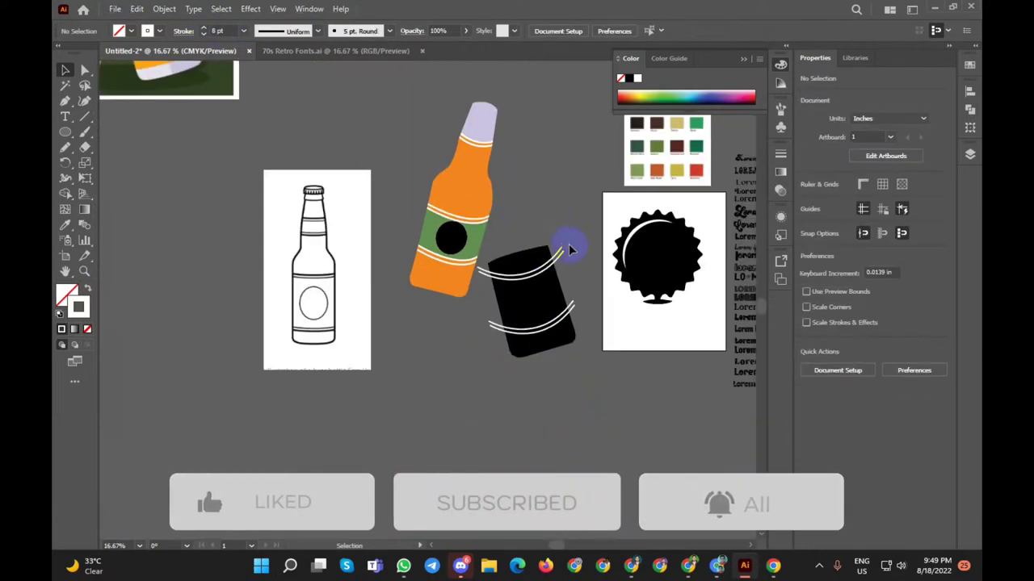
click(468, 377)
Step: Try trimming the arc ends past the mug's right edge with Shape Builder
drag(486, 368, 505, 343)
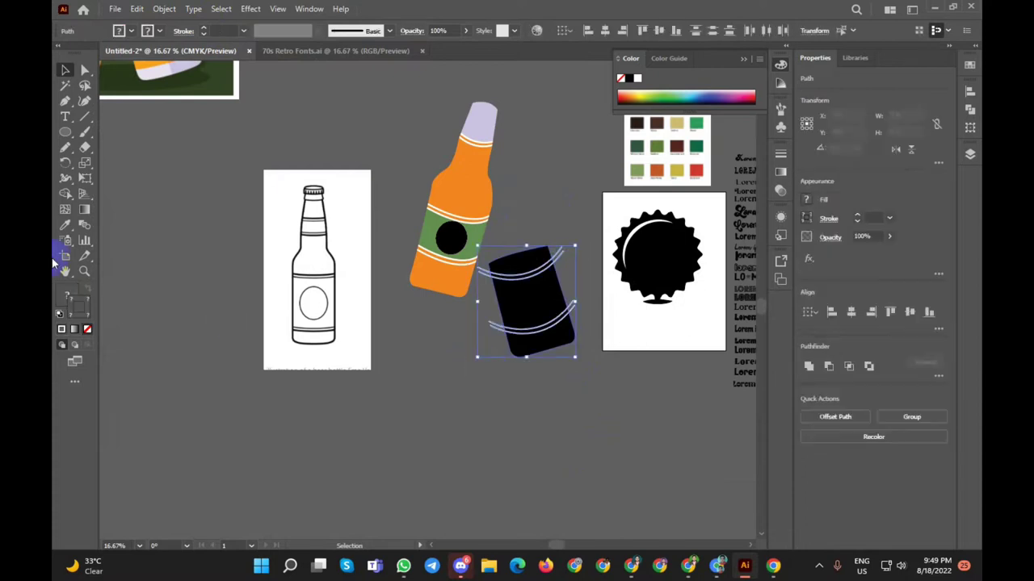
click(65, 194)
scroll(547, 282, up, 2)
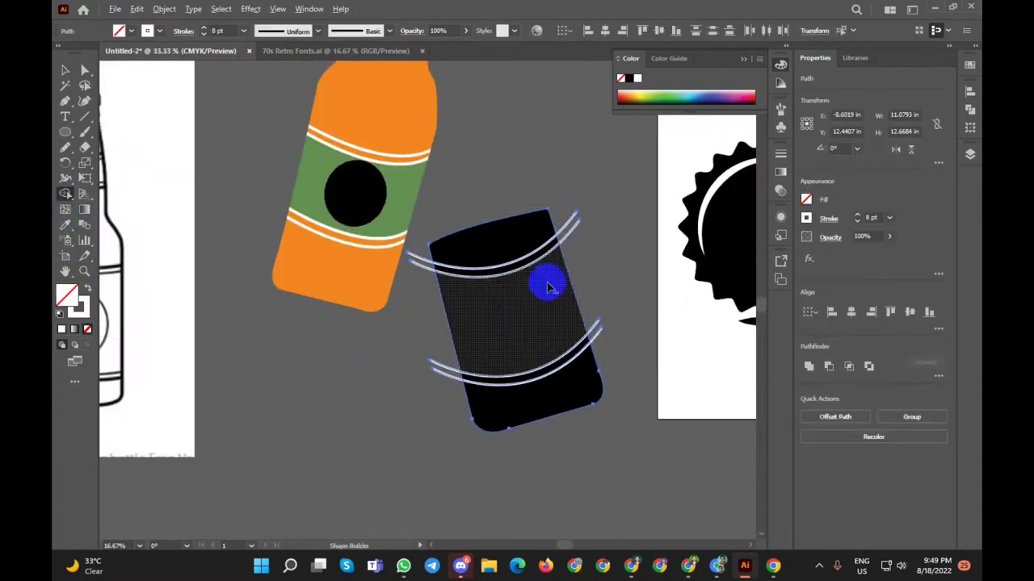
scroll(547, 281, up, 2)
drag(671, 446, 672, 449)
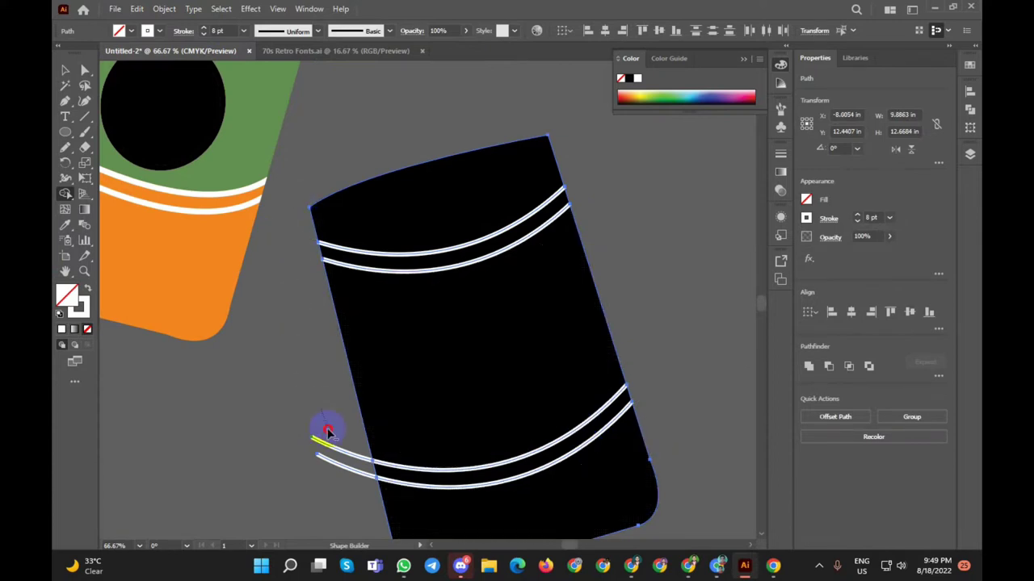
scroll(273, 369, down, 1)
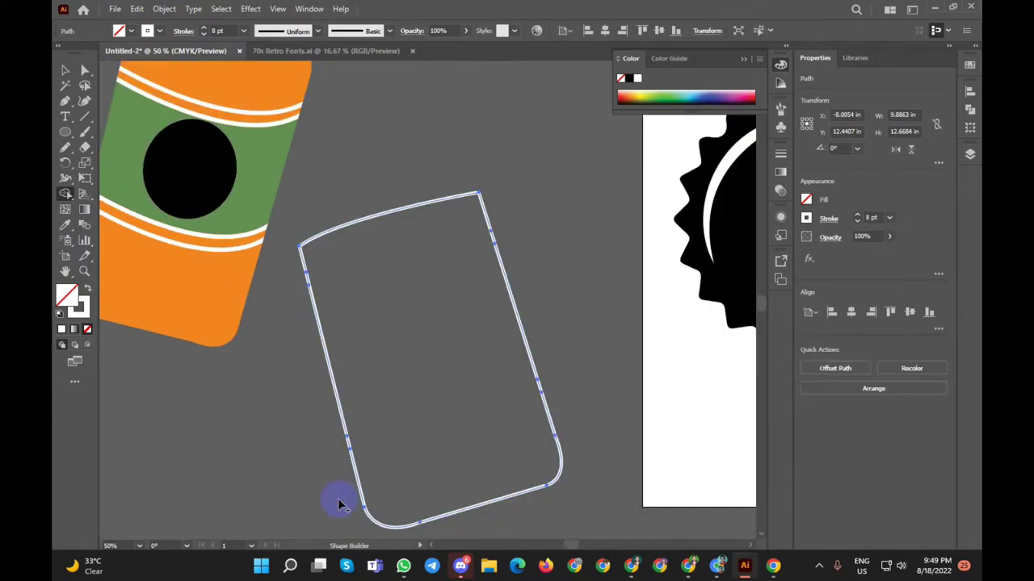
drag(399, 479, 388, 427)
Step: Expand the mug with Object > Expand, Fill and Stroke checked
click(65, 70)
click(403, 249)
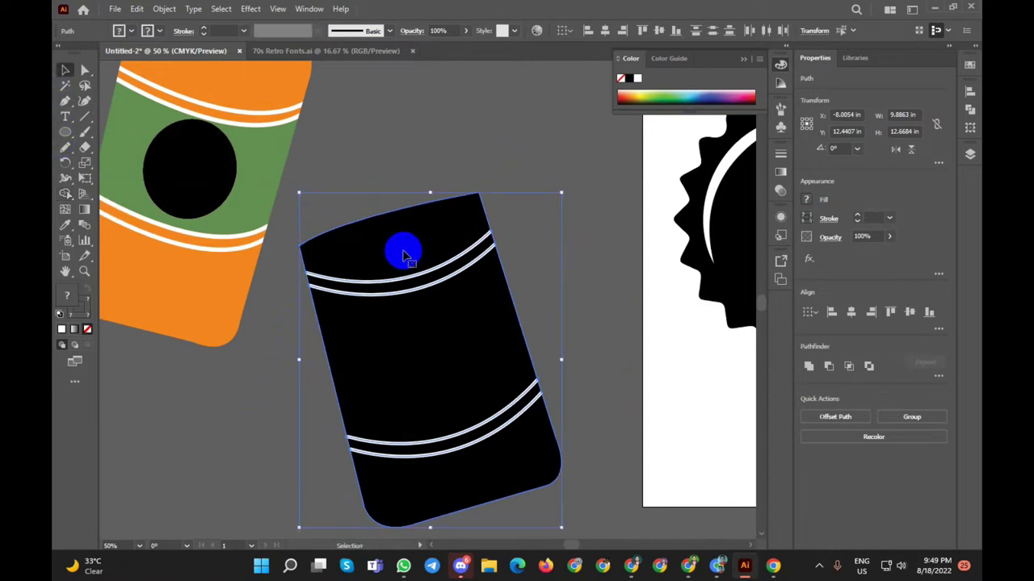
scroll(310, 537, down, 2)
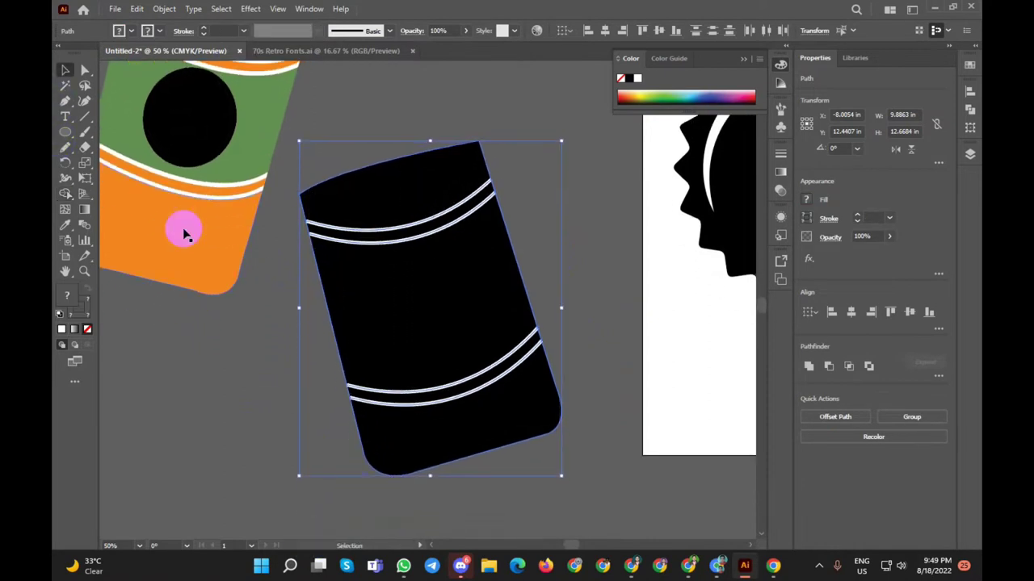
click(164, 9)
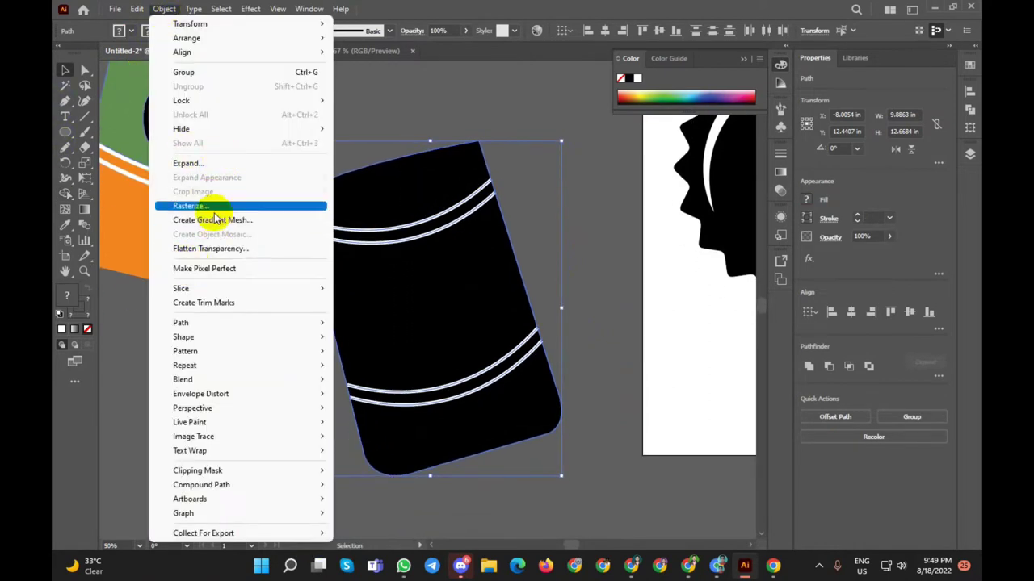
click(224, 163)
click(487, 356)
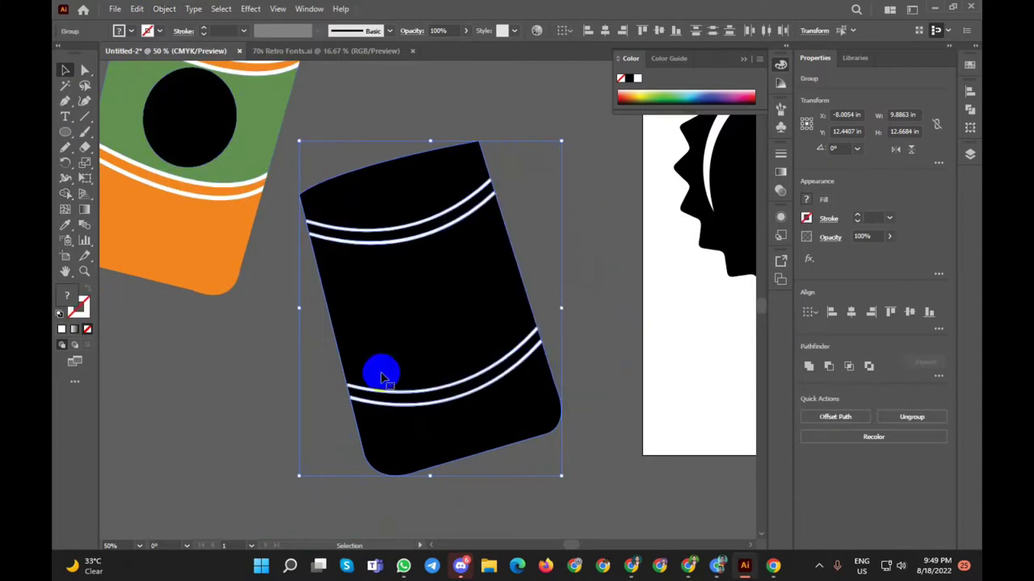
click(247, 417)
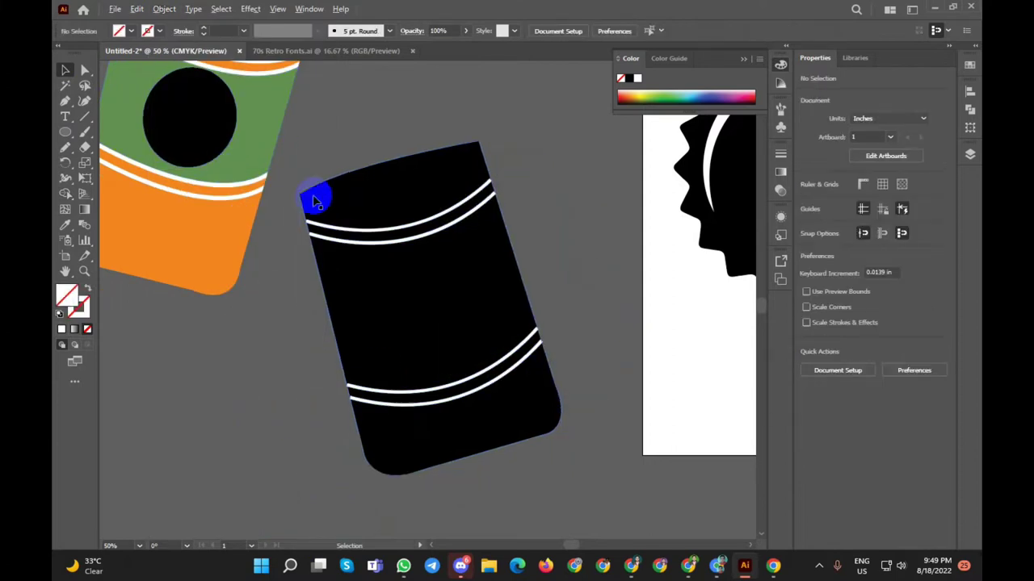
Step: Inspect the mug's path with the Direct Selection tool
scroll(306, 201, up, 4)
scroll(307, 260, down, 2)
scroll(308, 260, down, 4)
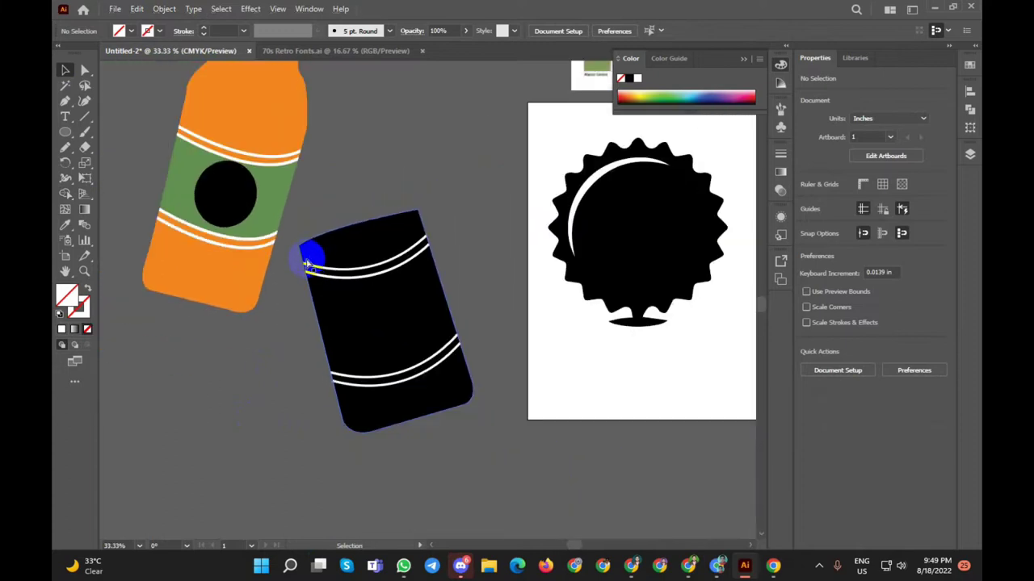
key(a)
click(307, 260)
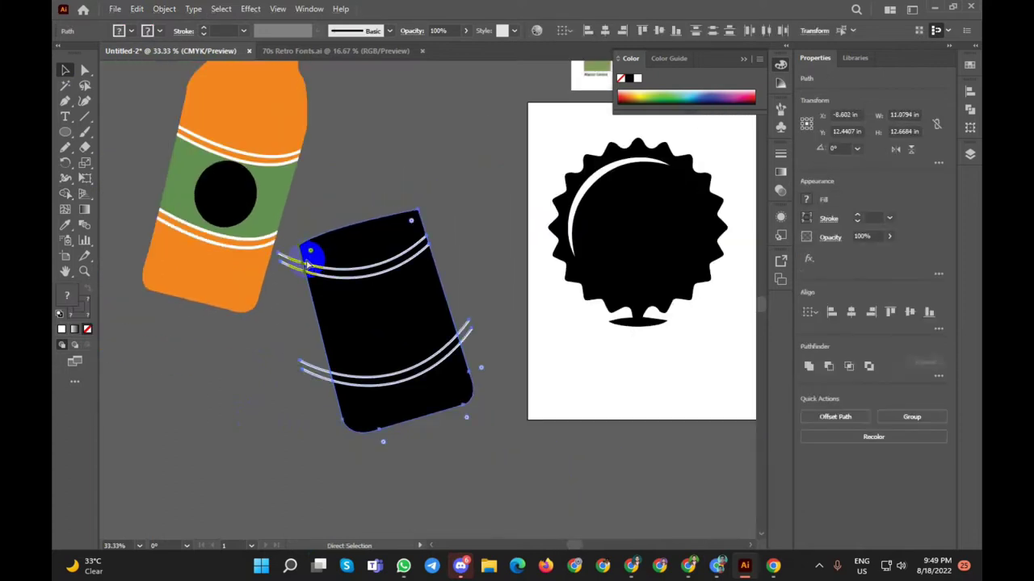
key(v)
click(480, 181)
Step: Expand the mug and all its arcs together into one group with Fill and Stroke
drag(307, 438, 345, 159)
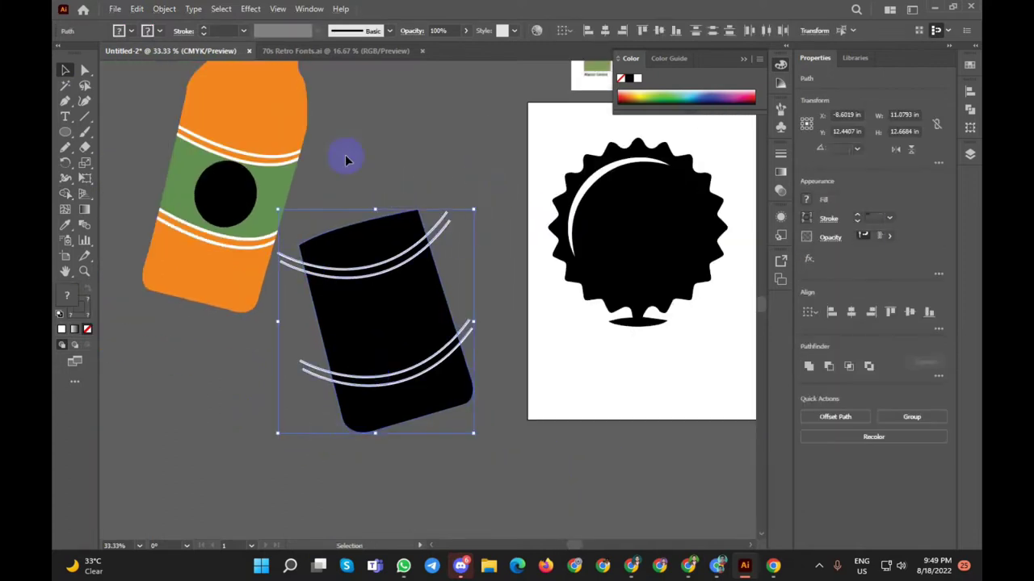
click(176, 10)
click(202, 162)
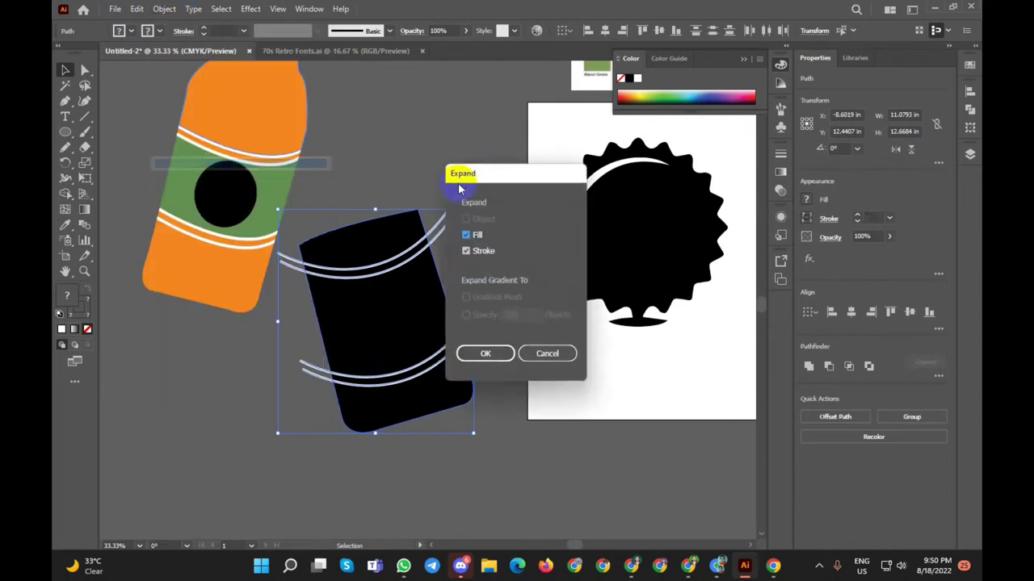
click(472, 340)
click(491, 171)
click(369, 369)
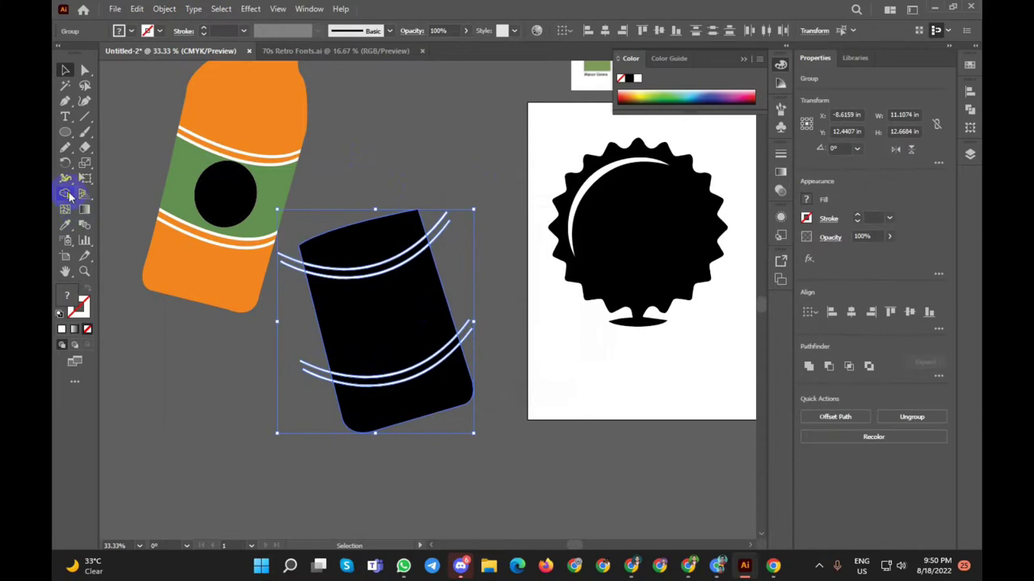
click(66, 195)
scroll(455, 243, up, 5)
Step: Merge the mug's upper pieces into one shape with Shape Builder
scroll(468, 291, down, 8)
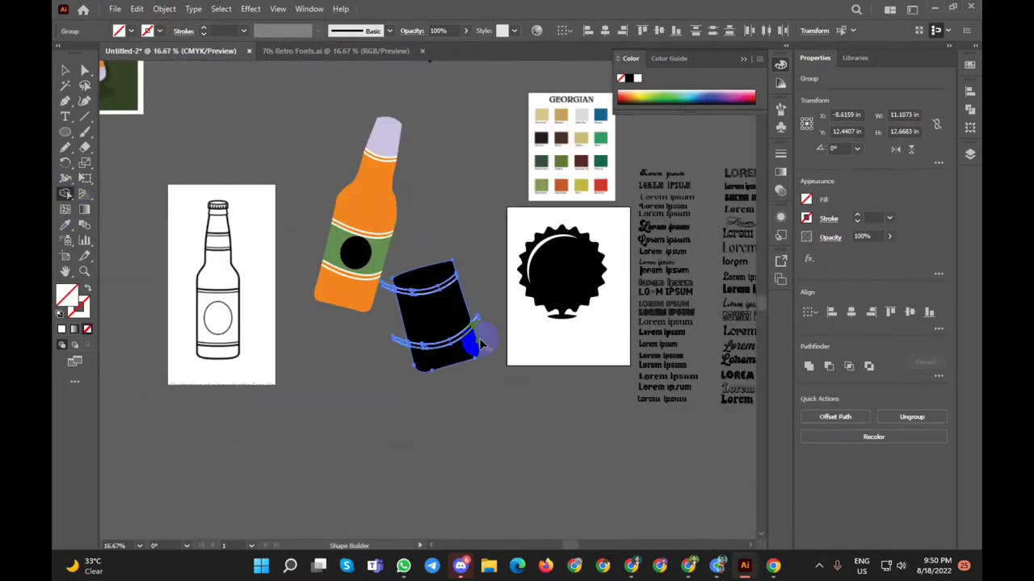
scroll(479, 346, up, 4)
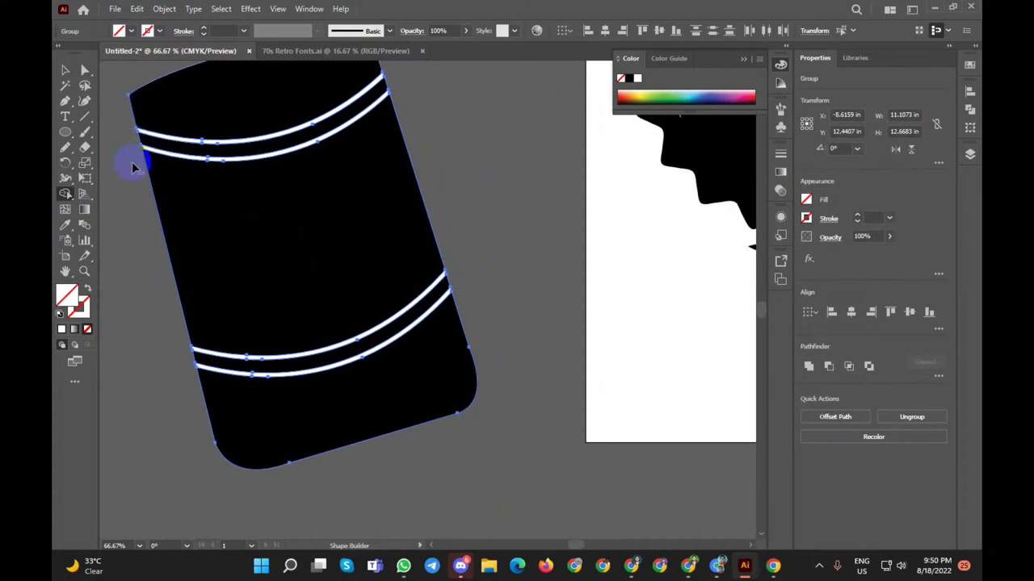
scroll(137, 170, down, 4)
scroll(167, 226, up, 1)
scroll(173, 210, up, 1)
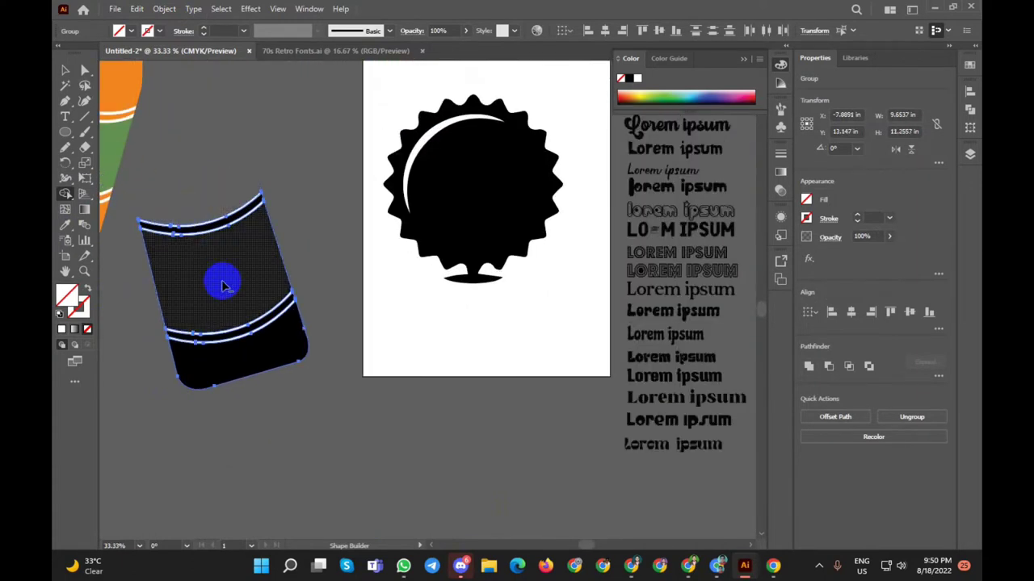
drag(224, 279, 207, 201)
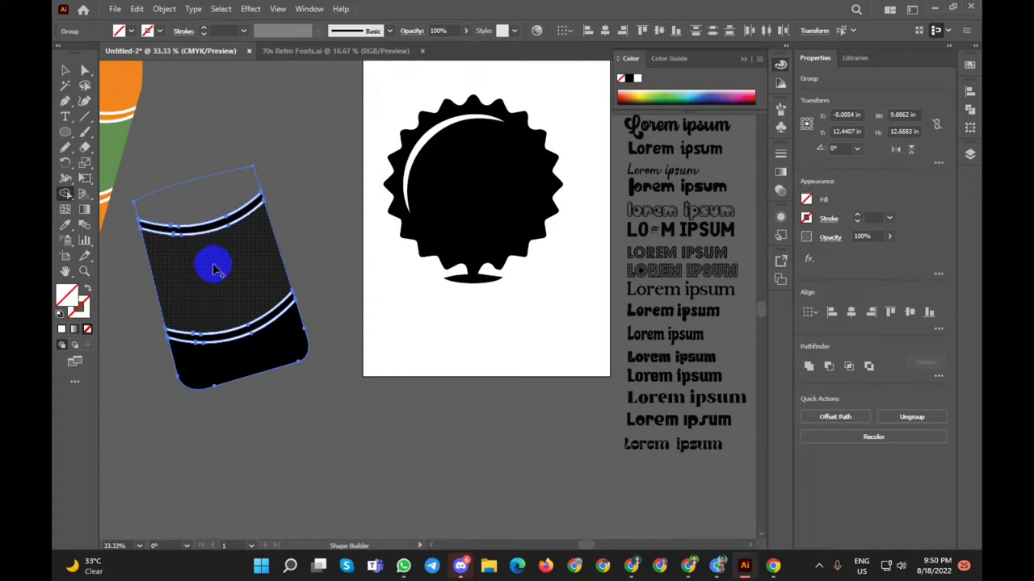
click(212, 271)
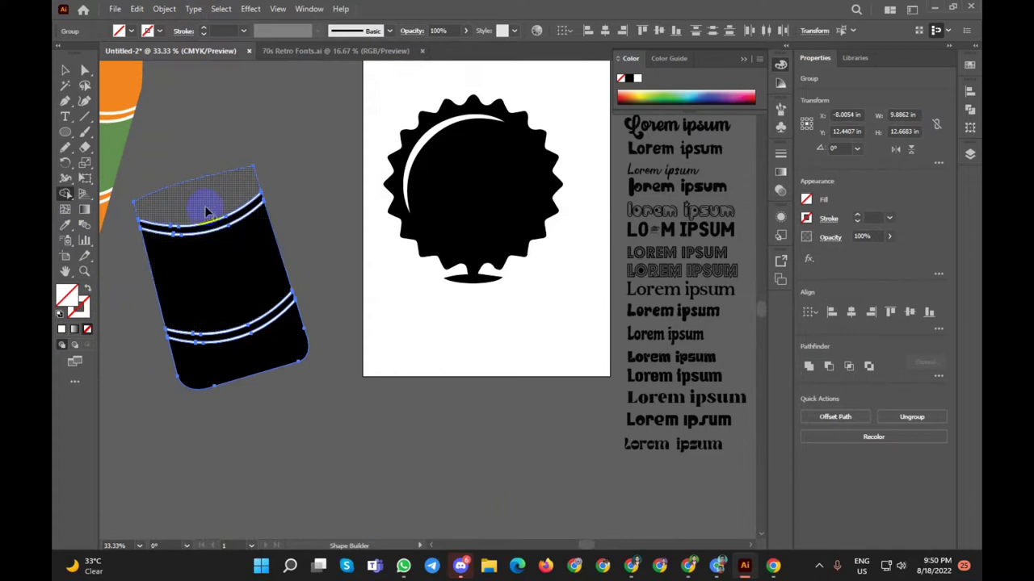
Step: Pick a red fill and apply it to the mug's top, middle and bottom regions
double_click(66, 297)
click(590, 272)
click(760, 236)
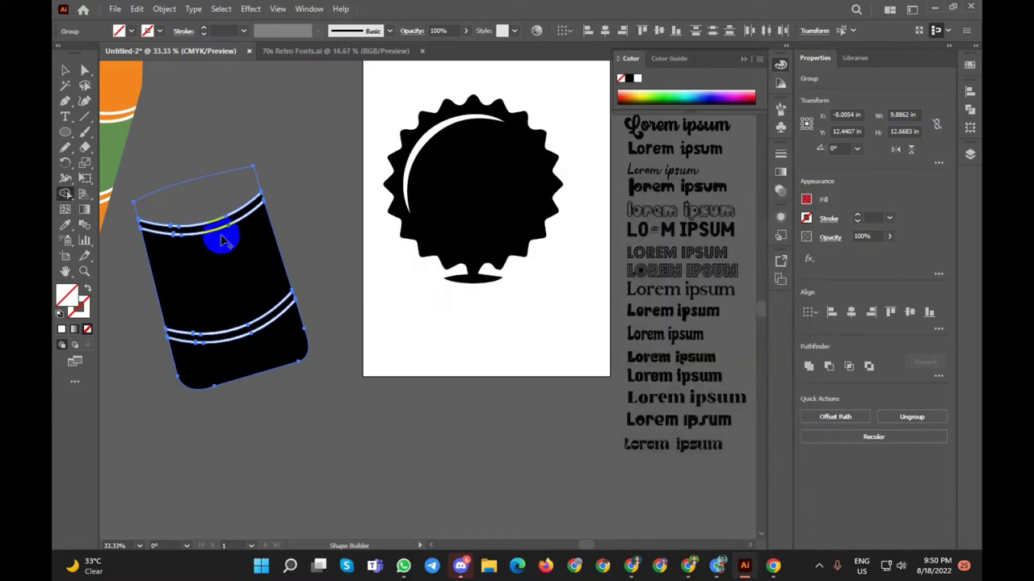
click(207, 203)
click(224, 277)
click(270, 374)
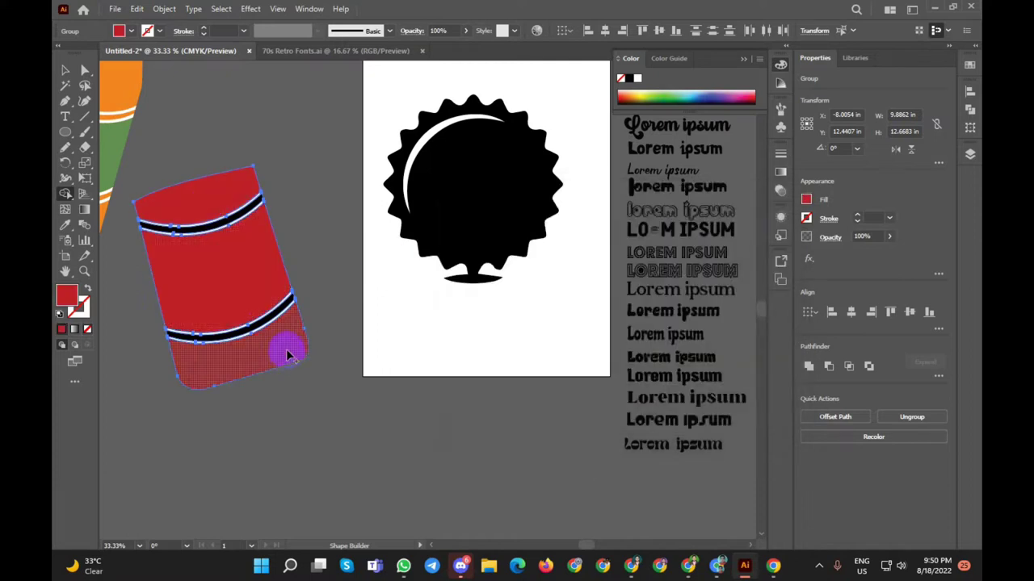
alt+scroll(248, 191, down, 1)
Step: Merge the black-and-white stripe bands into the red mug with Shape Builder drags
alt+scroll(247, 190, down, 1)
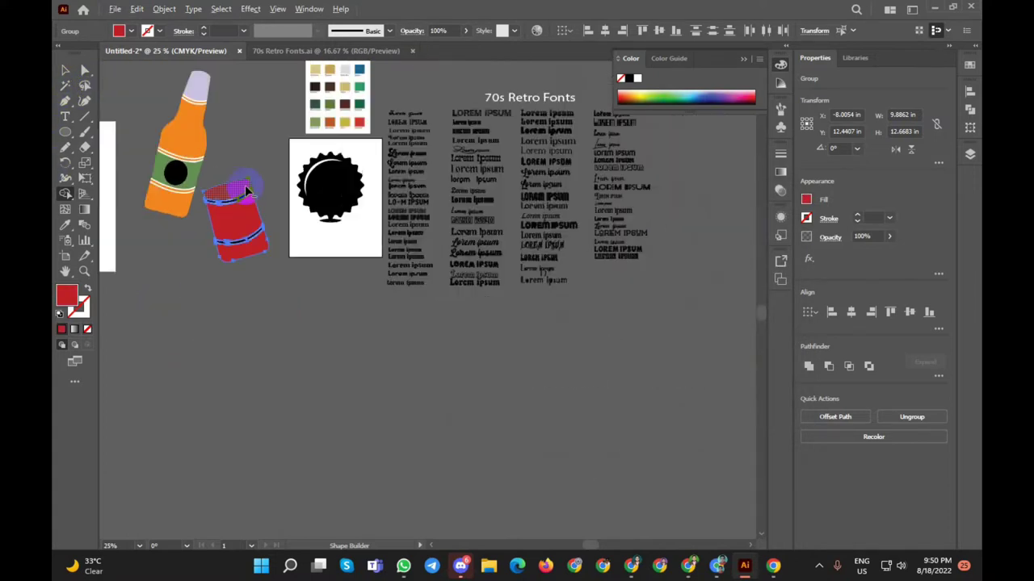
alt+scroll(247, 191, down, 1)
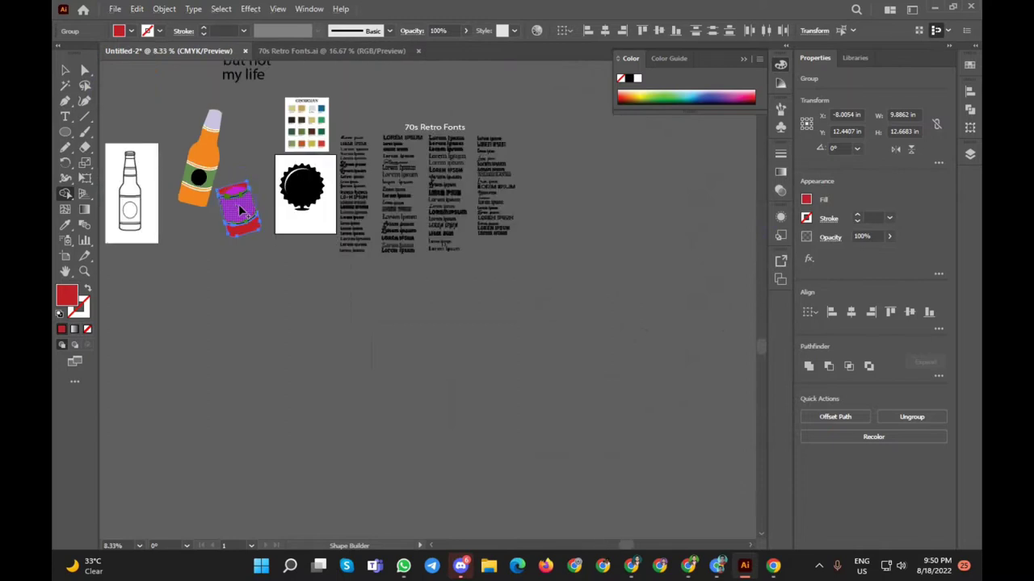
alt+scroll(239, 208, down, 1)
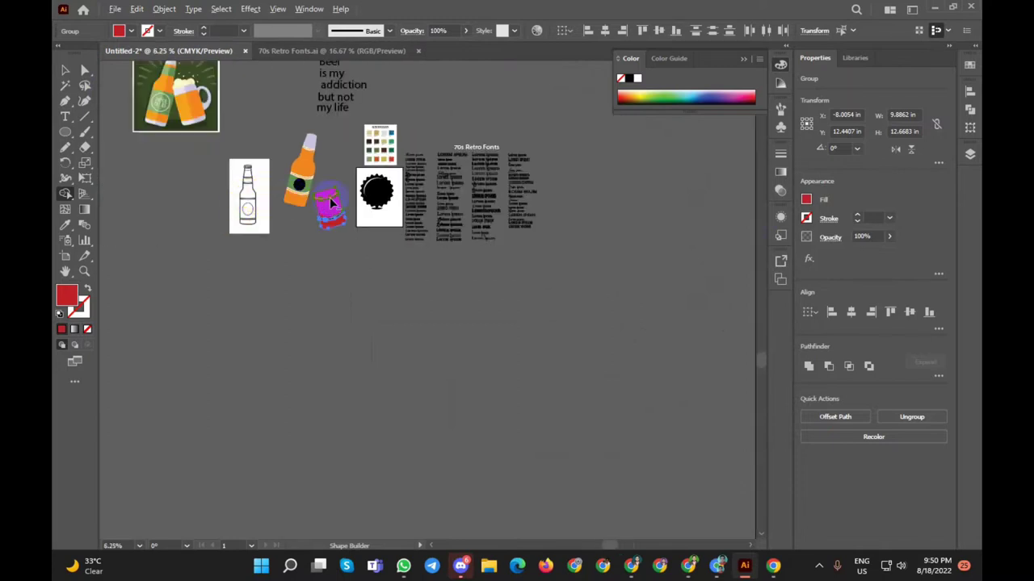
alt+scroll(329, 203, up, 2)
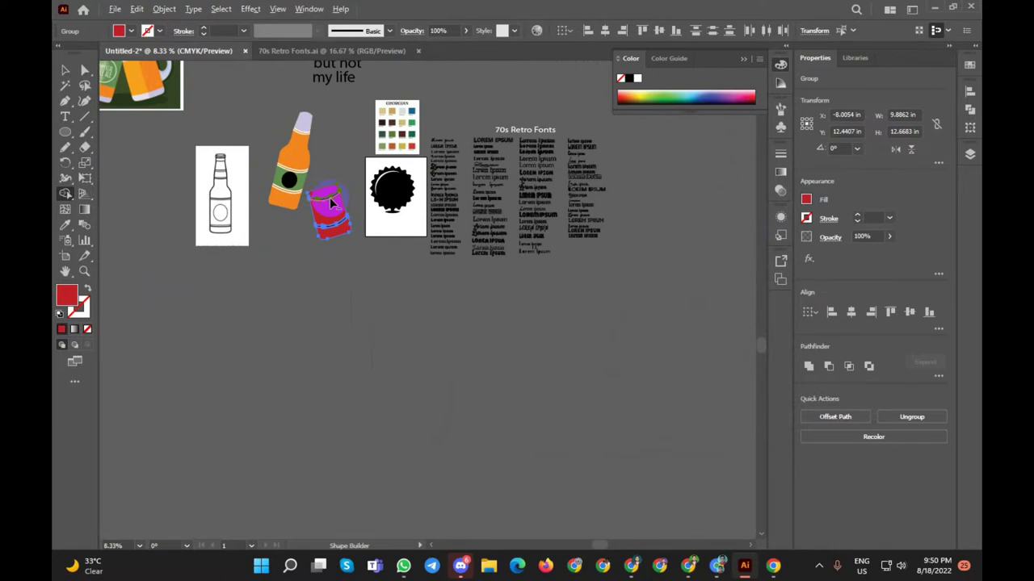
scroll(319, 204, up, 1)
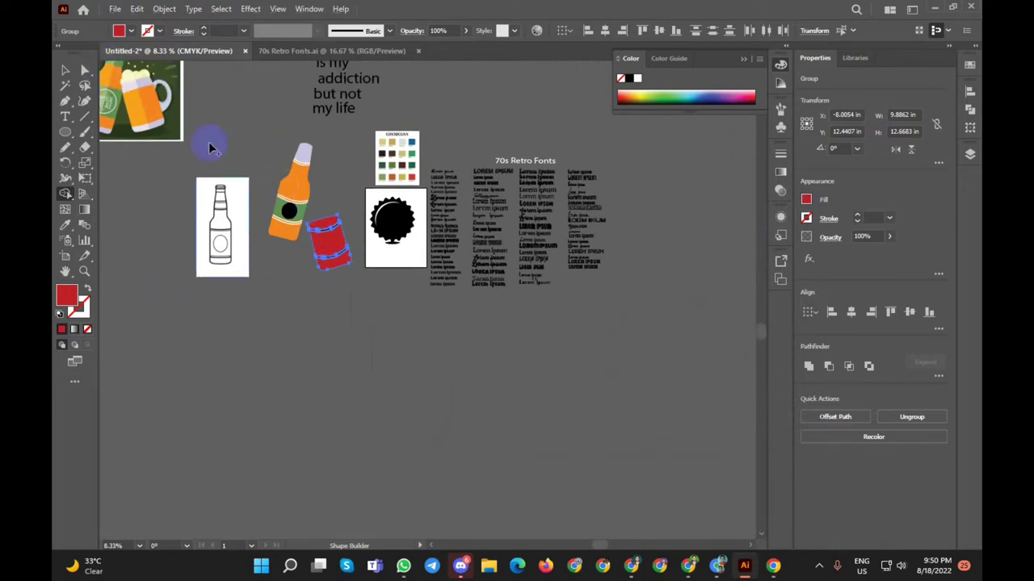
alt+scroll(331, 234, up, 2)
alt+scroll(383, 240, up, 2)
alt+scroll(357, 219, up, 3)
alt+scroll(252, 189, up, 1)
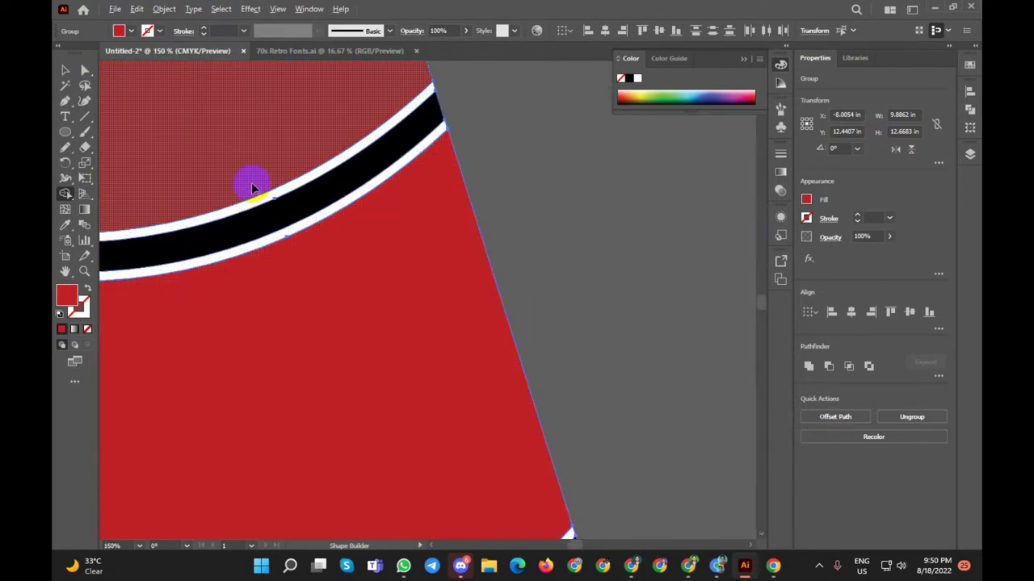
alt+scroll(252, 188, down, 1)
drag(196, 150, 212, 235)
alt+scroll(431, 178, down, 2)
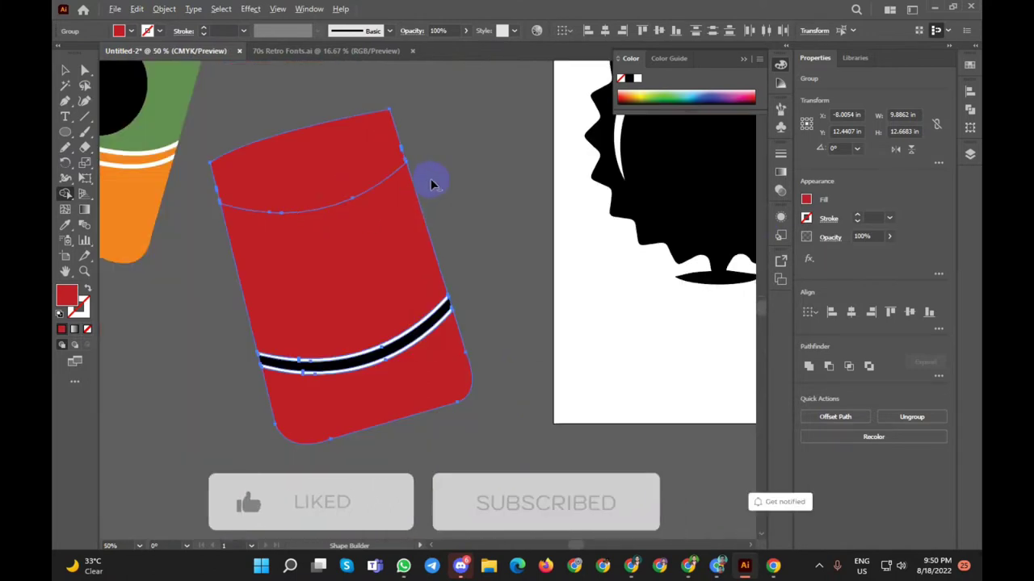
alt+scroll(372, 364, up, 2)
drag(349, 270, 360, 365)
alt+scroll(511, 240, down, 1)
alt+scroll(521, 232, down, 1)
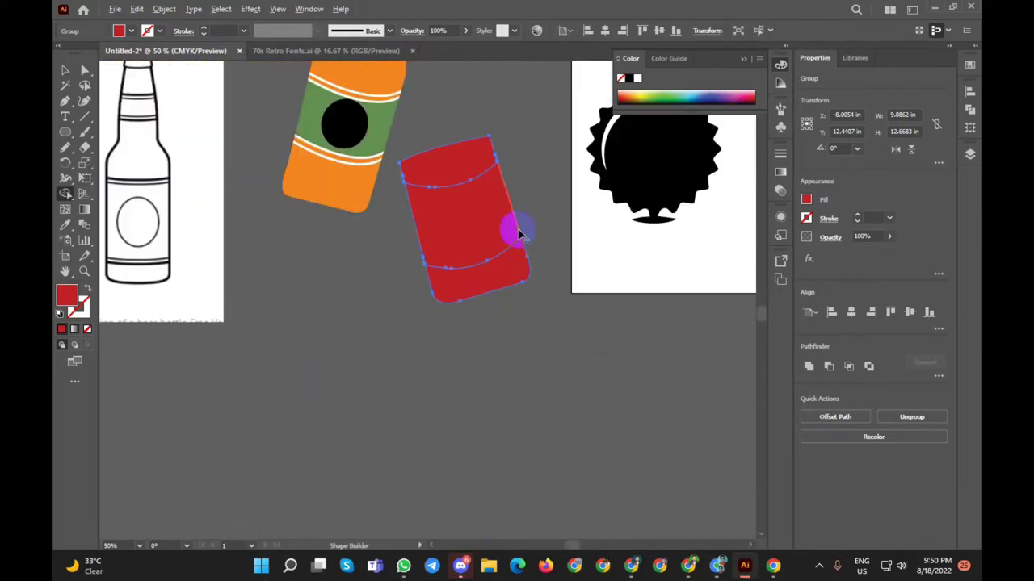
Step: Move the beer reference image down and to the right
click(65, 70)
alt+scroll(238, 274, down, 1)
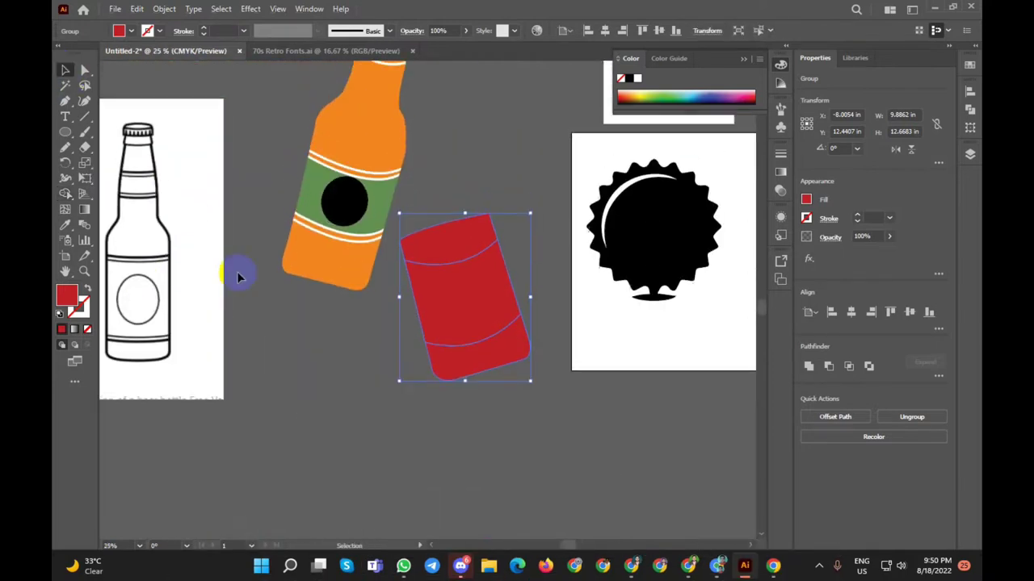
alt+scroll(239, 274, down, 1)
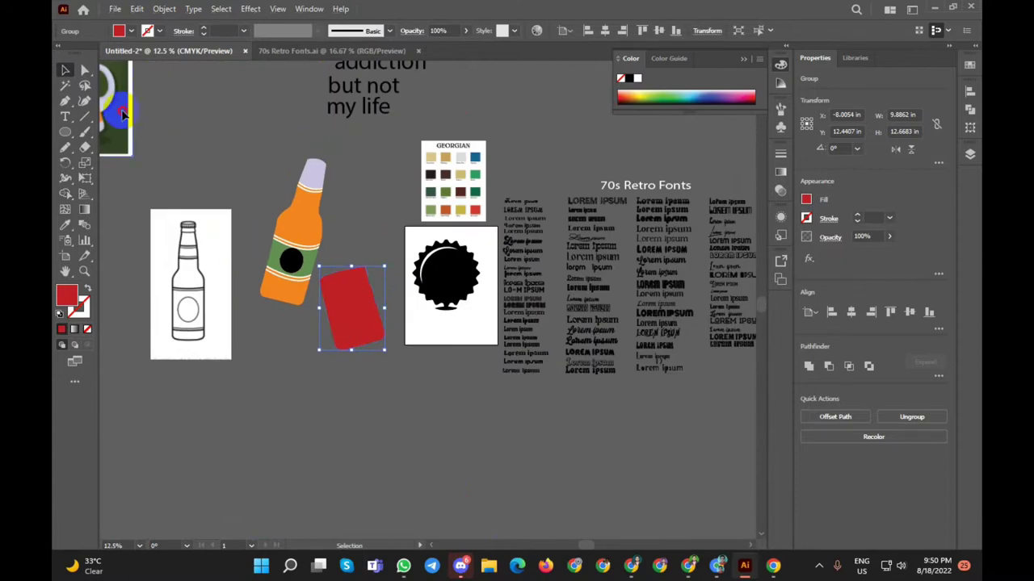
drag(117, 103, 210, 153)
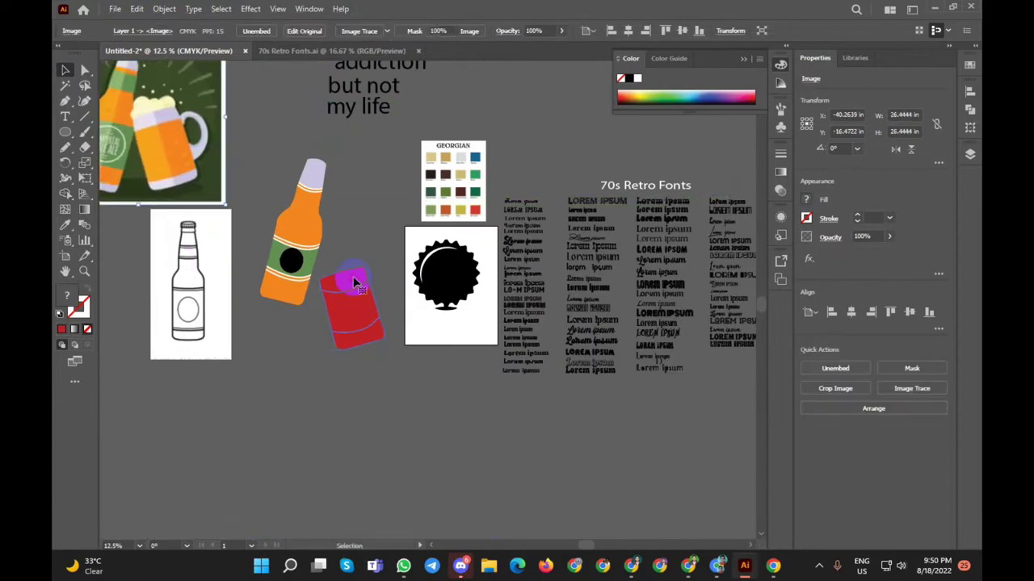
Step: Give the mug the reference mug's lavender and ungroup its parts
click(353, 309)
click(164, 111)
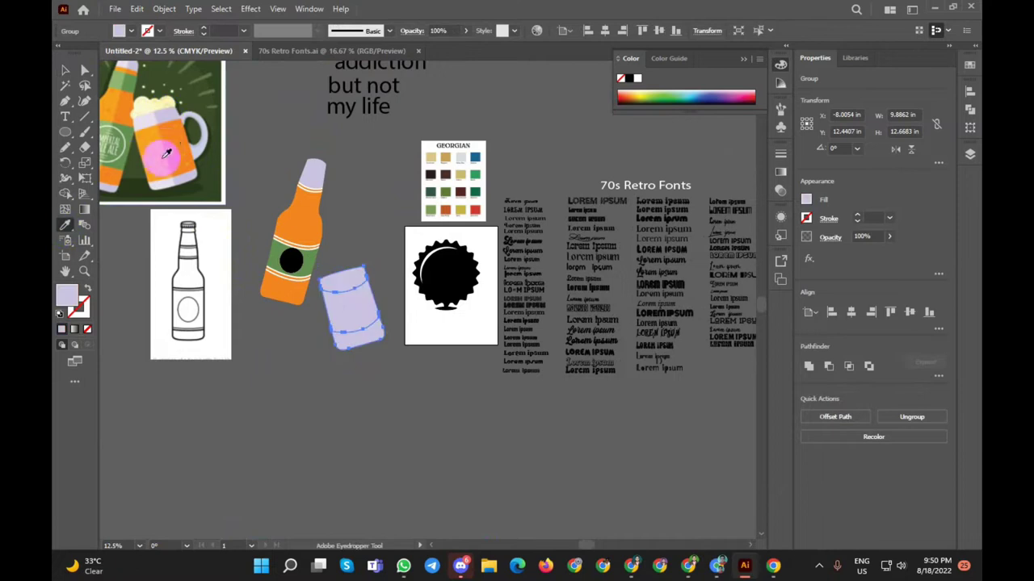
click(66, 70)
click(347, 309)
right_click(348, 309)
click(359, 420)
click(335, 428)
Step: Colour the mug's body with the reference mug's orange
click(351, 307)
click(65, 224)
click(146, 155)
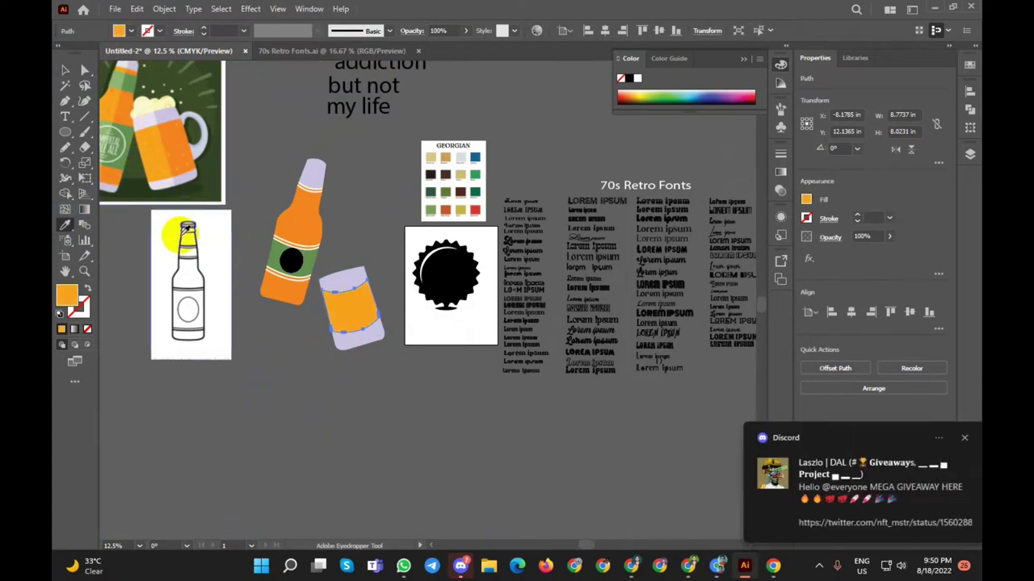
click(69, 71)
click(315, 375)
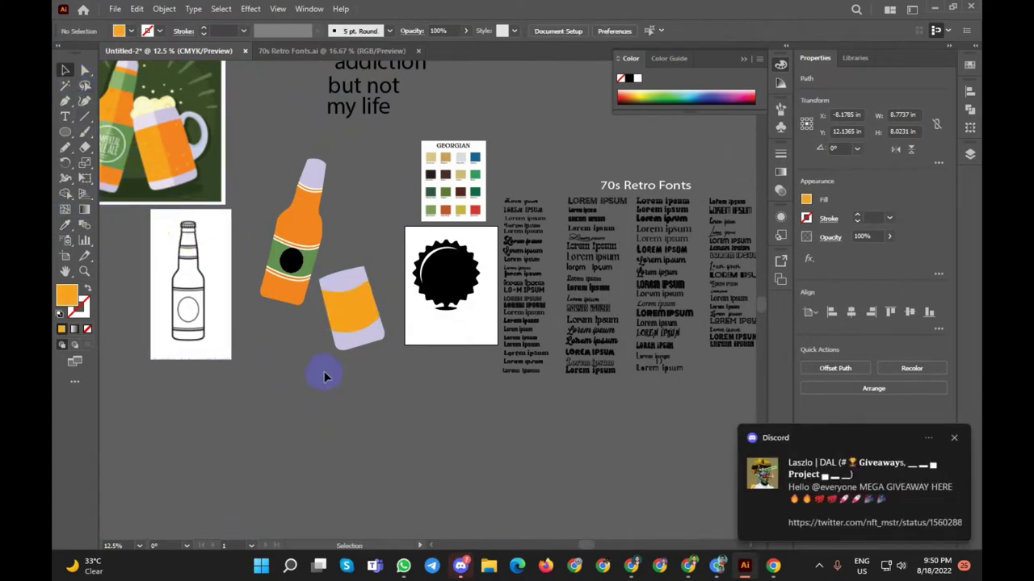
scroll(367, 362, down, 1)
scroll(238, 250, up, 1)
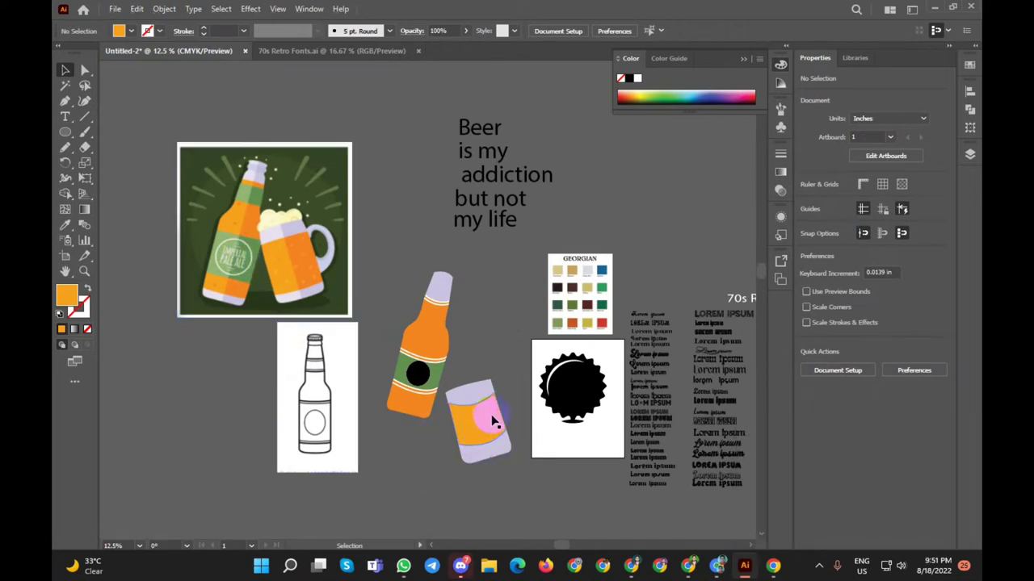
Step: Group all of the orange bottle's parts together with Ctrl+G
click(477, 466)
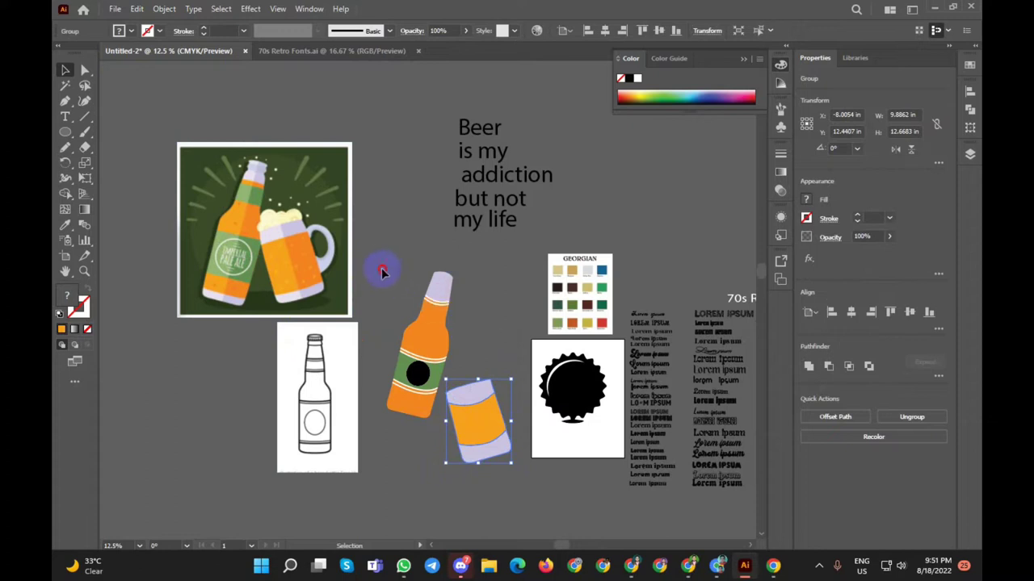
click(440, 400)
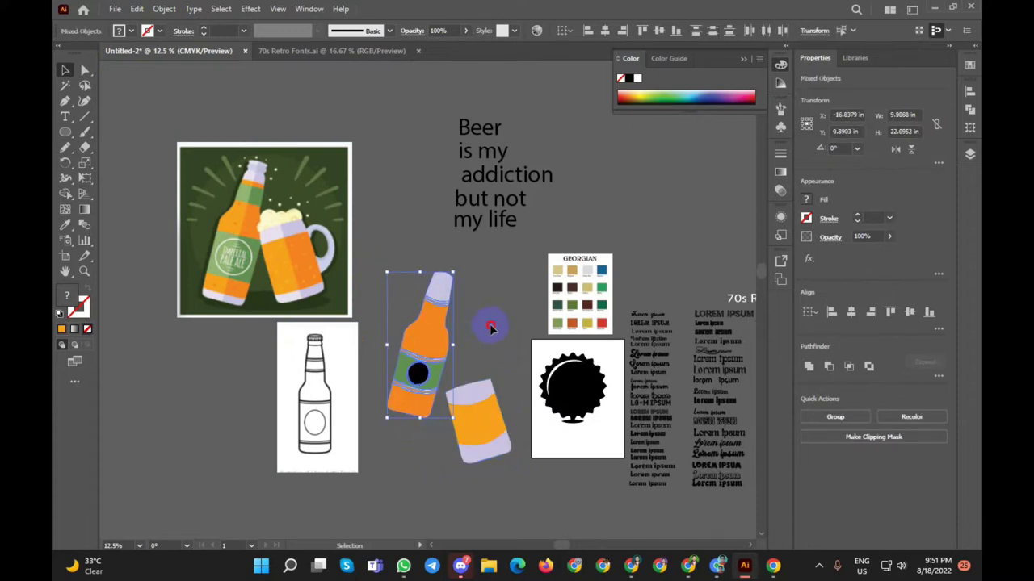
click(490, 327)
key(a)
click(429, 439)
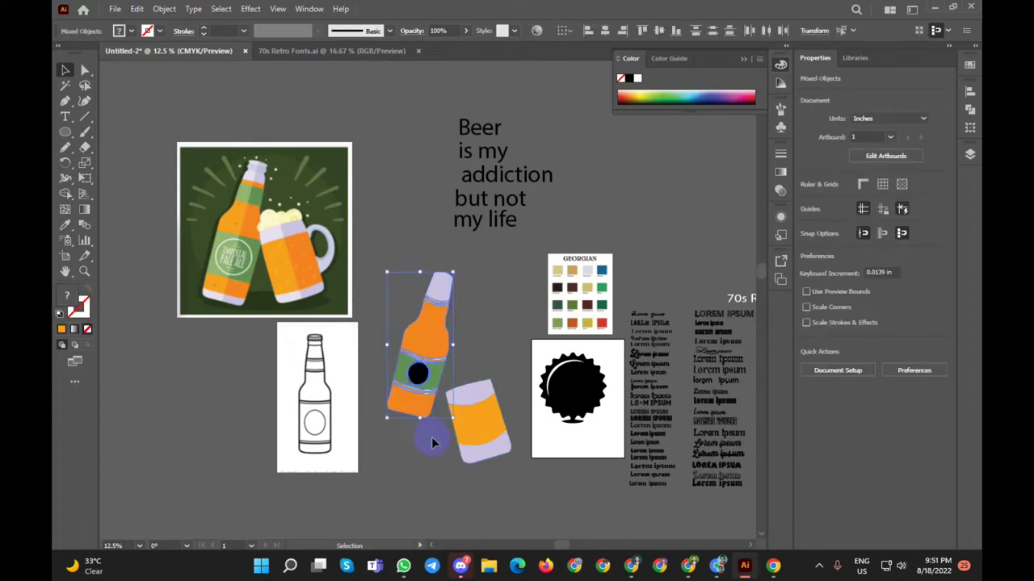
key(ctrl+g)
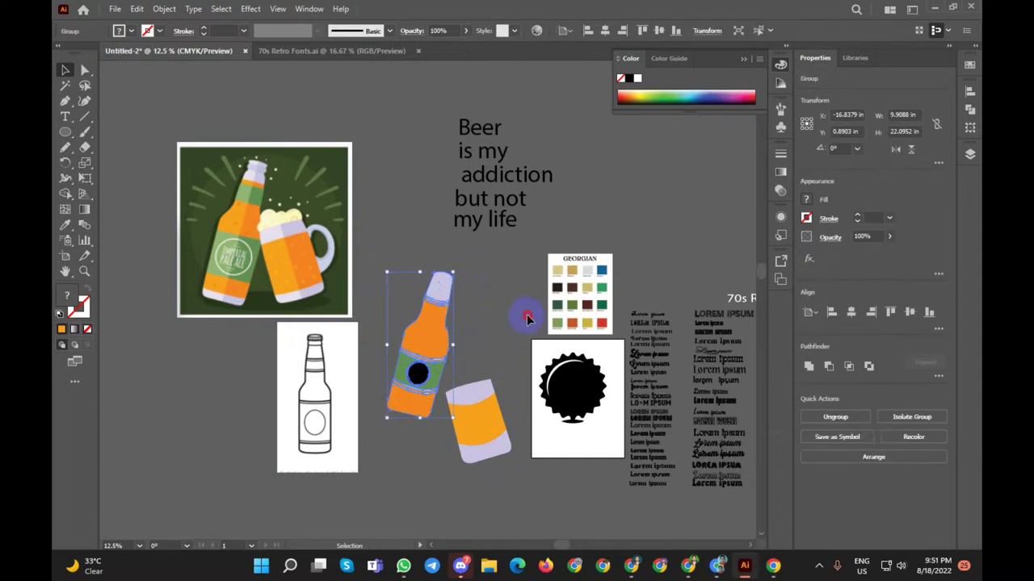
click(526, 320)
click(572, 386)
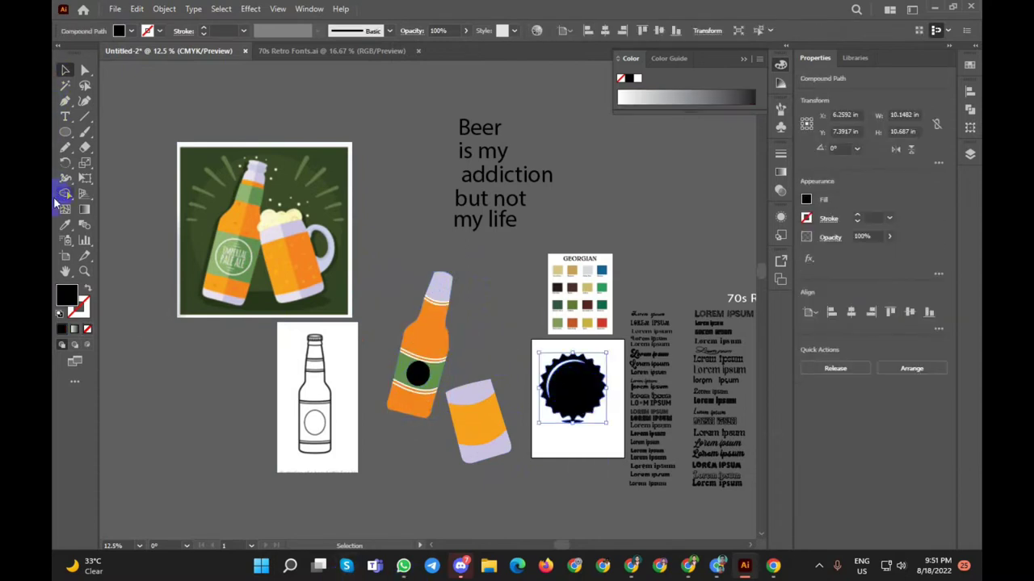
Step: Fill the bottle cap with the beer image's dark green and enlarge it slightly
click(64, 226)
click(306, 185)
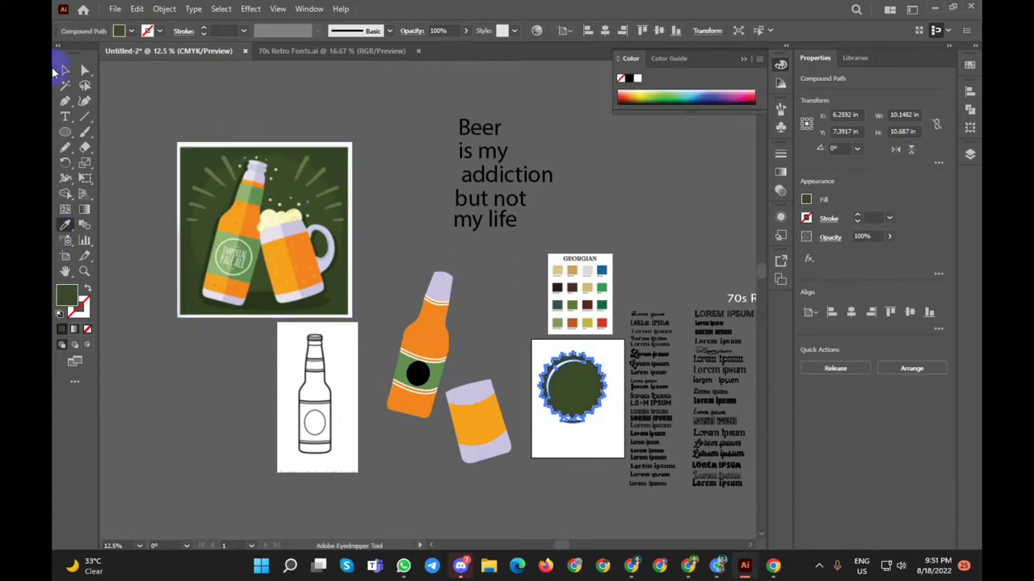
click(65, 71)
click(461, 281)
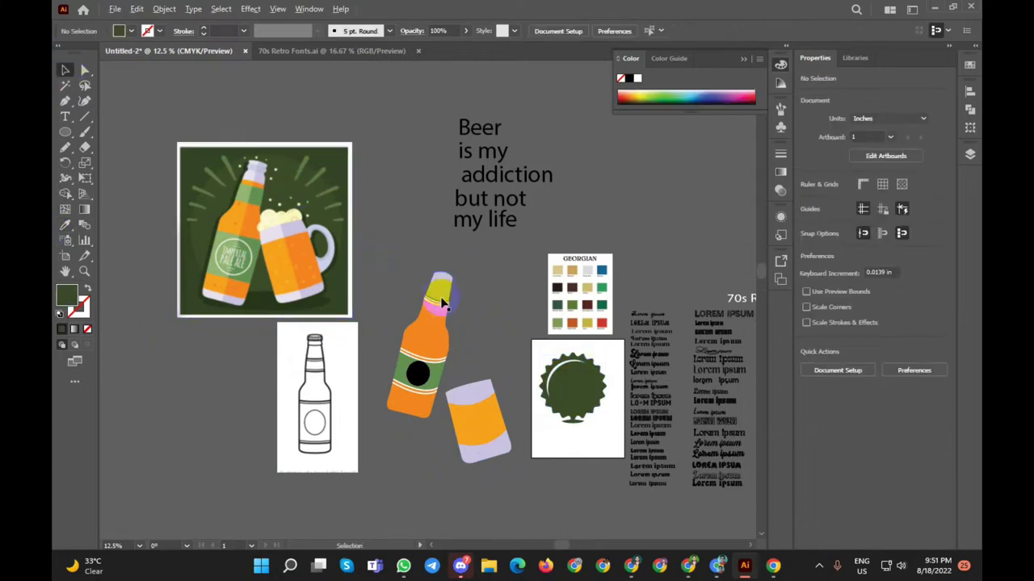
scroll(461, 281, down, 3)
scroll(495, 429, up, 5)
scroll(486, 415, up, 1)
click(406, 212)
drag(472, 260, 493, 297)
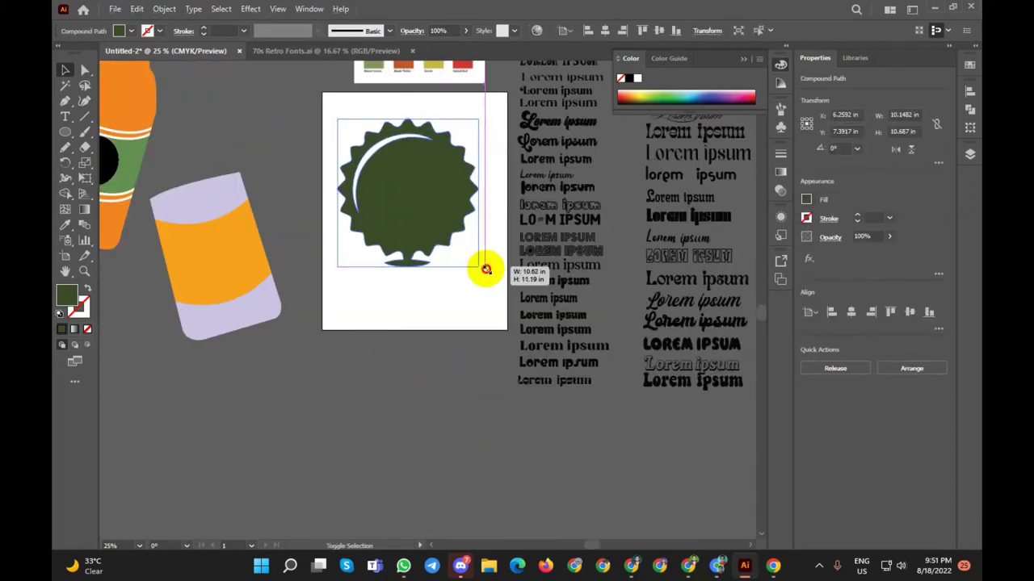
click(358, 366)
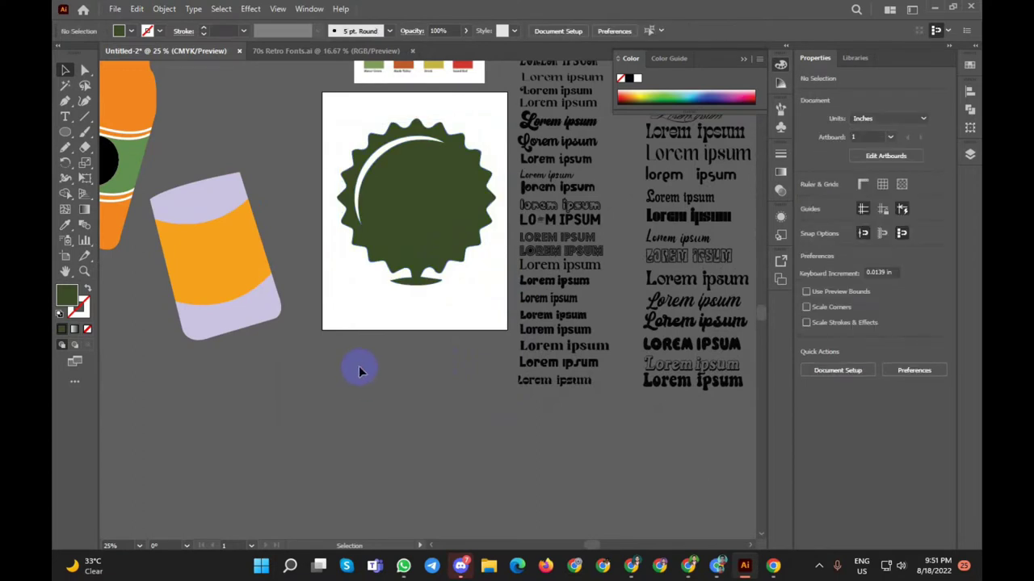
Step: Draw a circle about 9.33 in wide centred on the bottle cap
click(65, 132)
mouse_move(413, 195)
mouse_down()
mouse_move(447, 240)
mouse_move(481, 262)
mouse_up()
click(65, 71)
drag(396, 157, 405, 148)
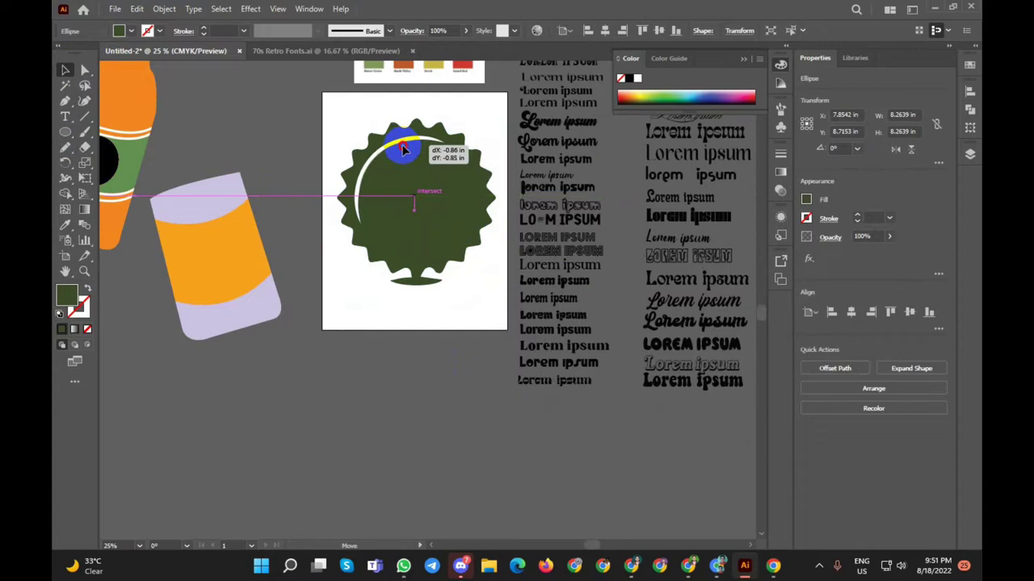
drag(402, 149, 404, 149)
drag(470, 249, 479, 259)
click(431, 210)
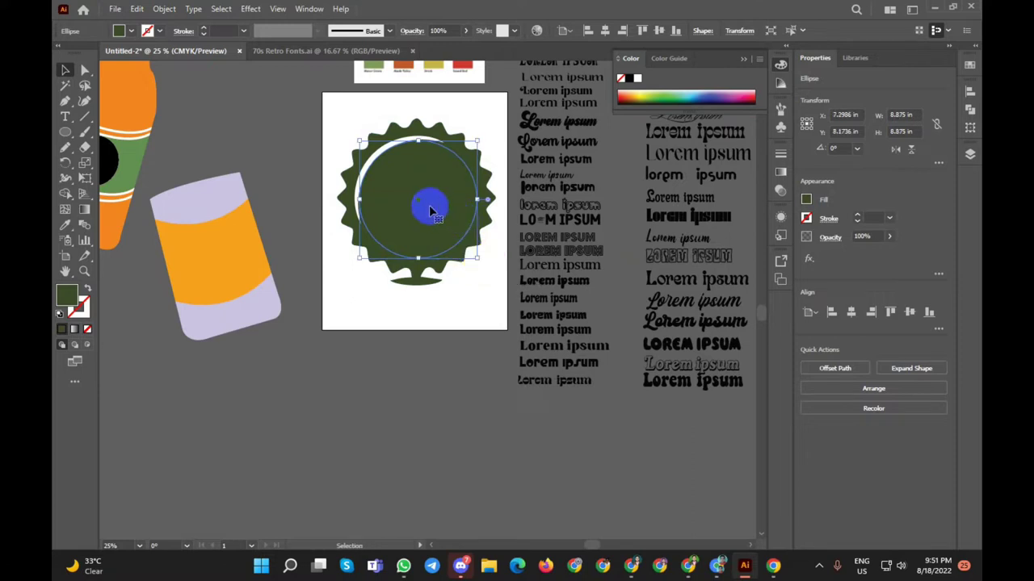
drag(422, 205, 418, 199)
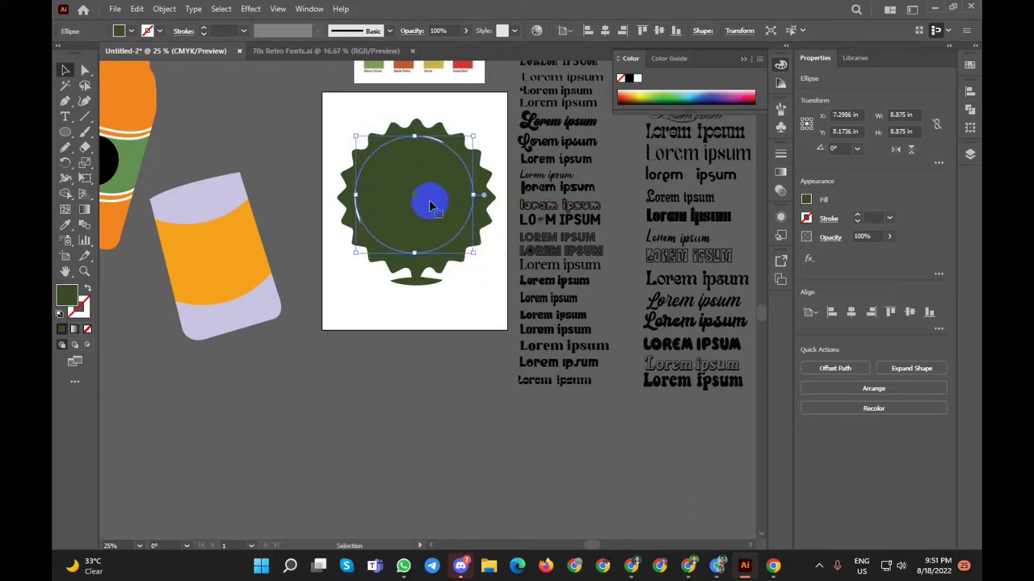
drag(474, 257, 481, 258)
drag(355, 196, 353, 197)
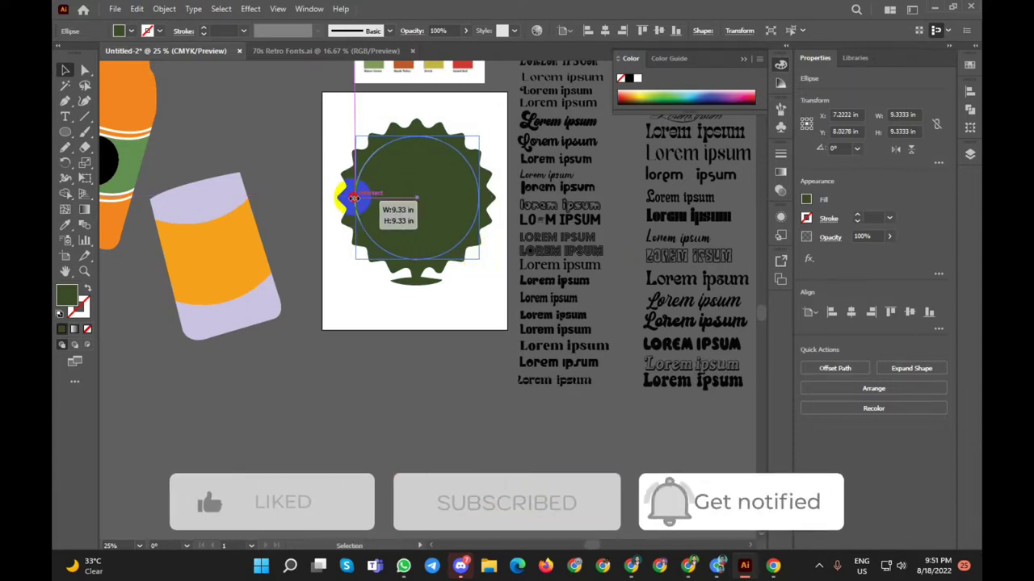
Step: Apply a gradient fill to the bottle cap's inner circle
scroll(441, 233, down, 1)
scroll(444, 236, down, 1)
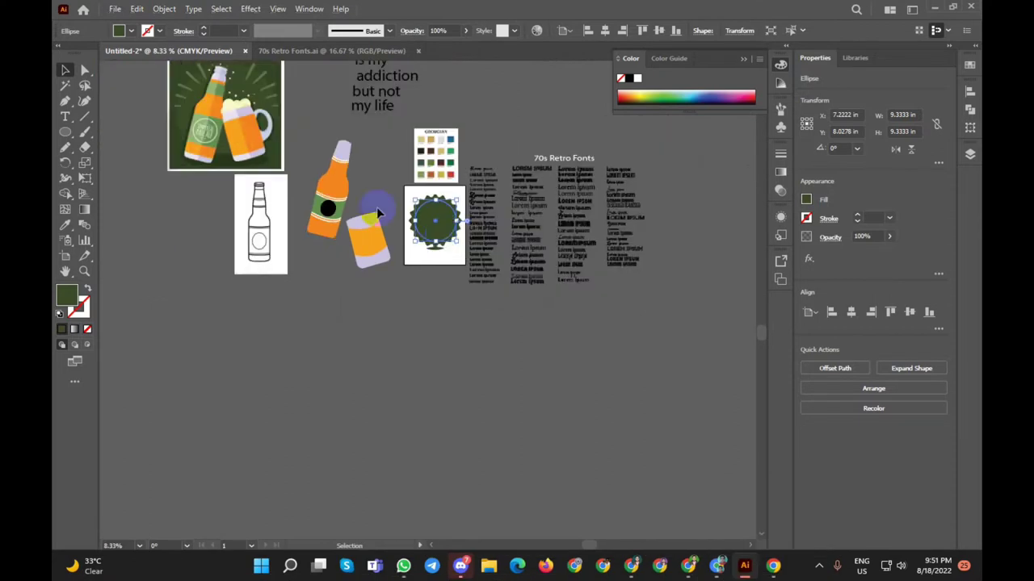
scroll(378, 213, up, 2)
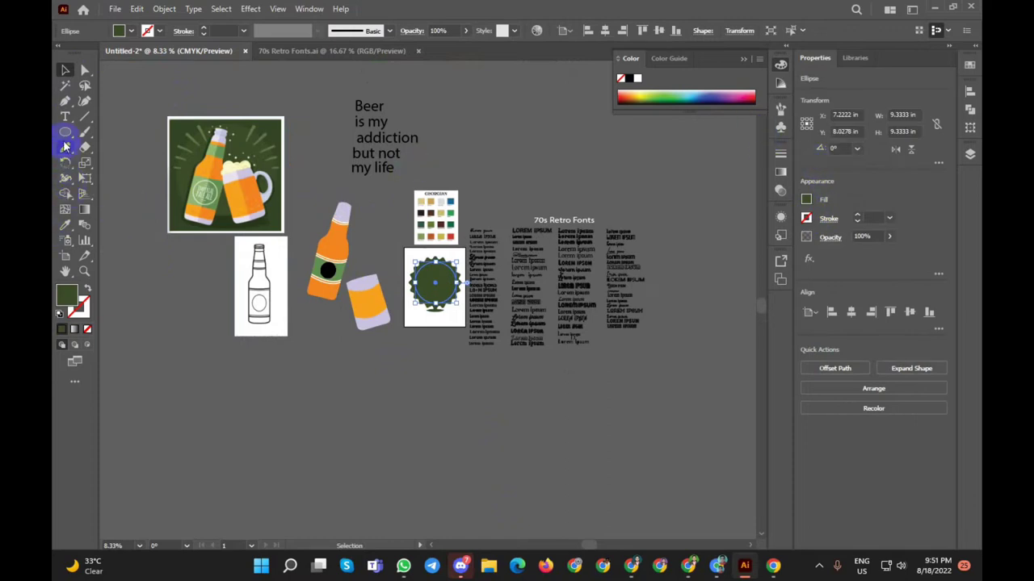
click(67, 227)
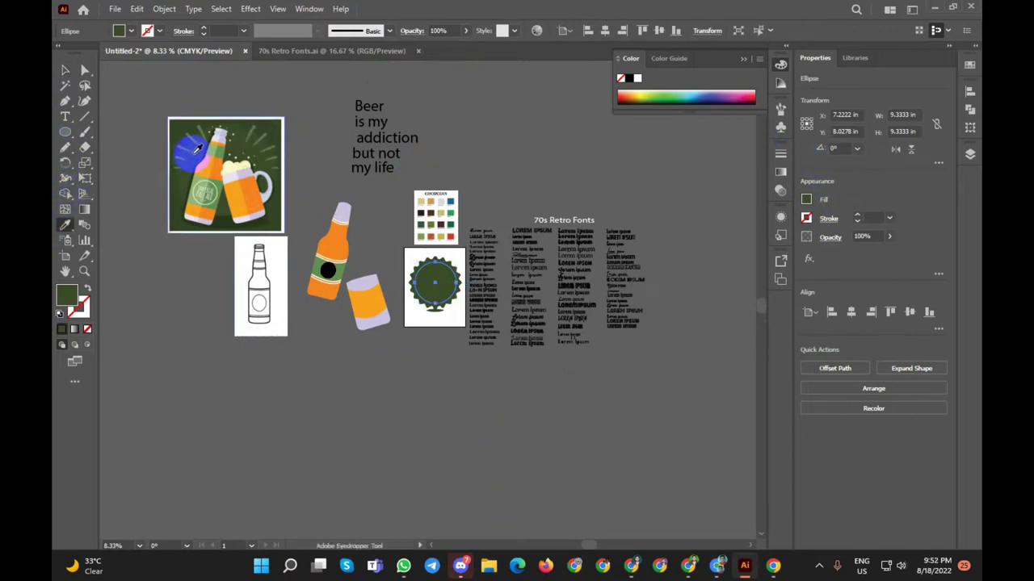
click(253, 146)
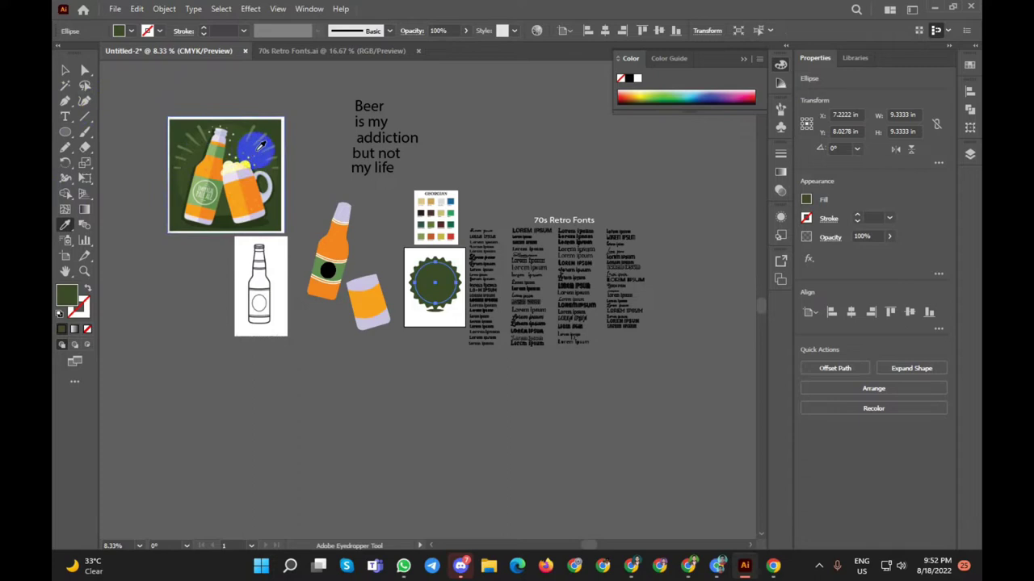
click(65, 71)
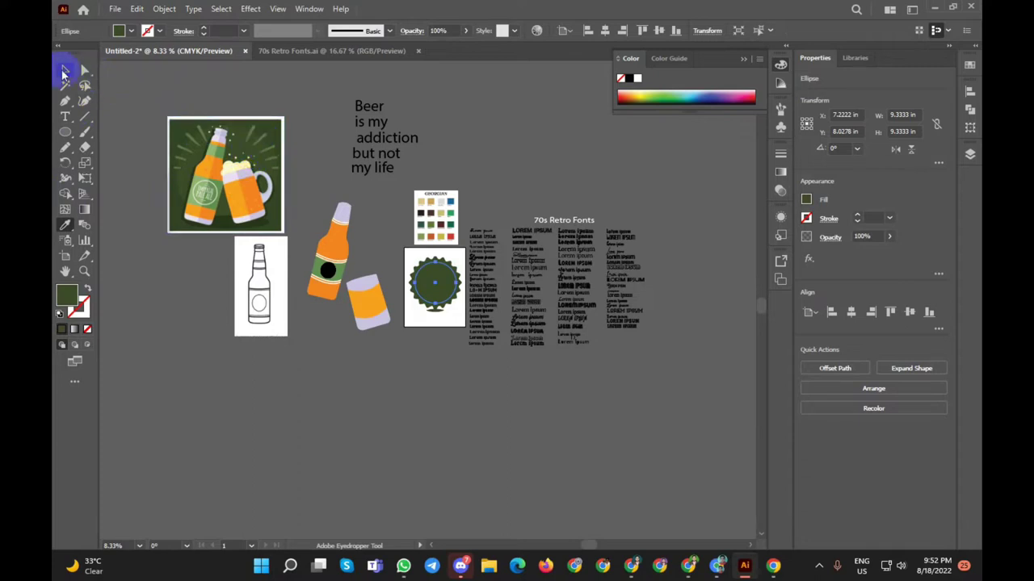
click(462, 126)
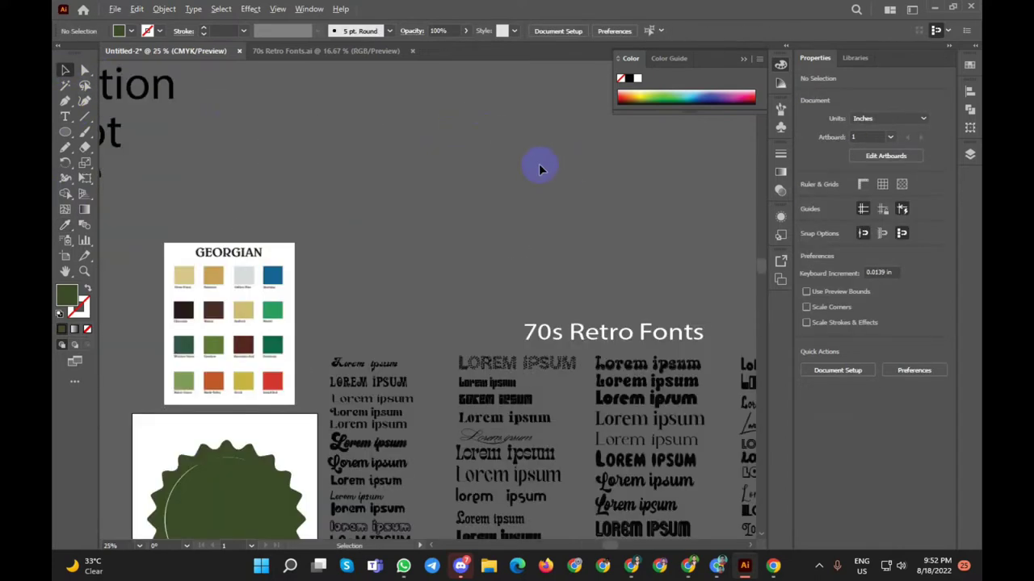
click(440, 289)
click(780, 171)
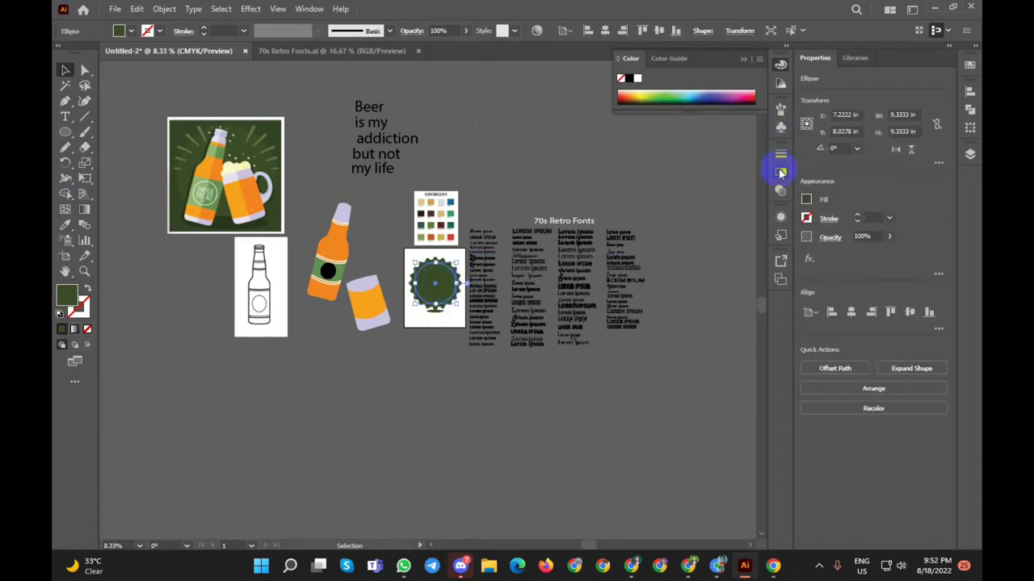
click(637, 169)
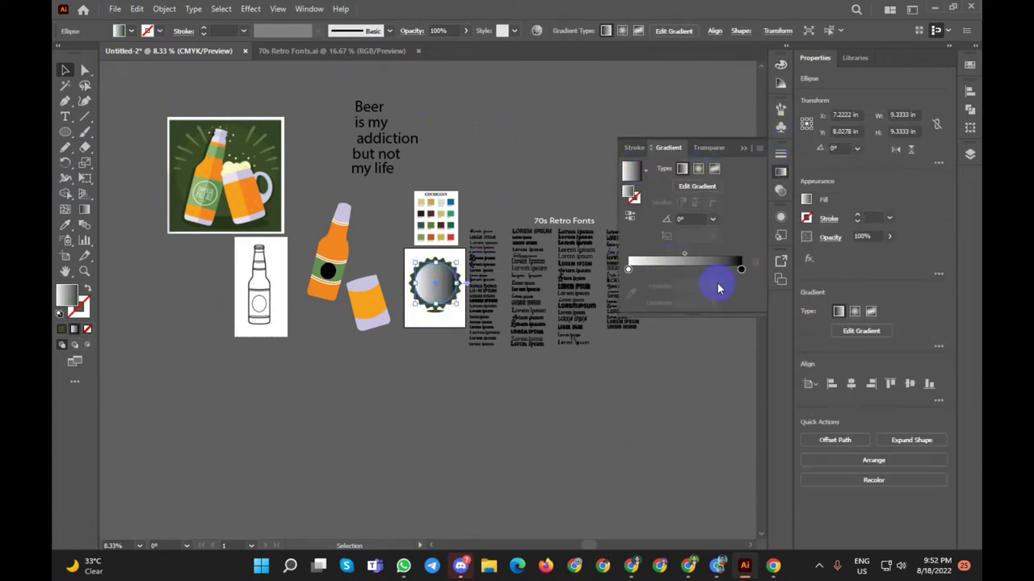
Step: Set the gradient's end stop to a dark green sampled from the beer illustration
click(741, 270)
click(65, 225)
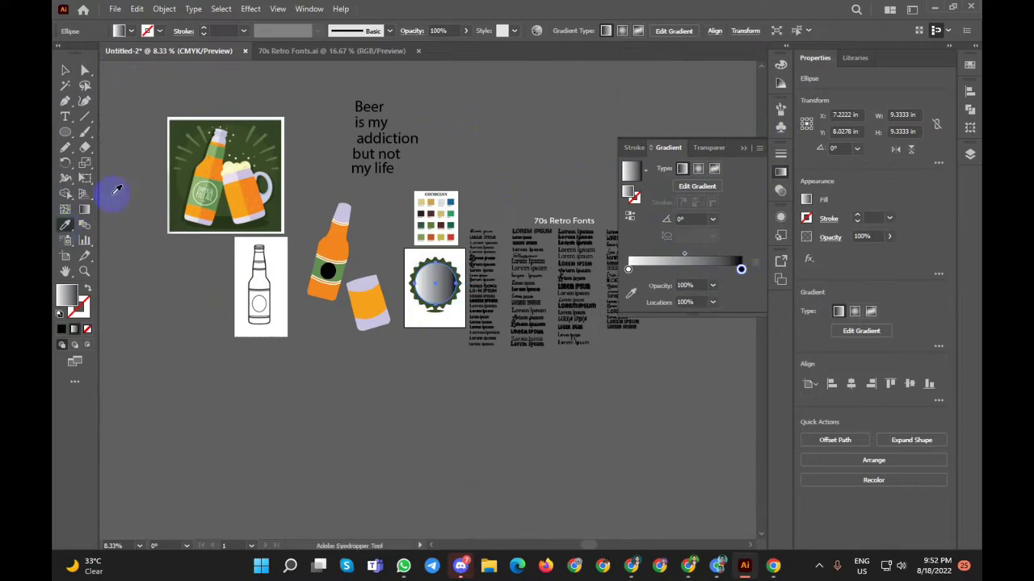
click(174, 123)
click(65, 71)
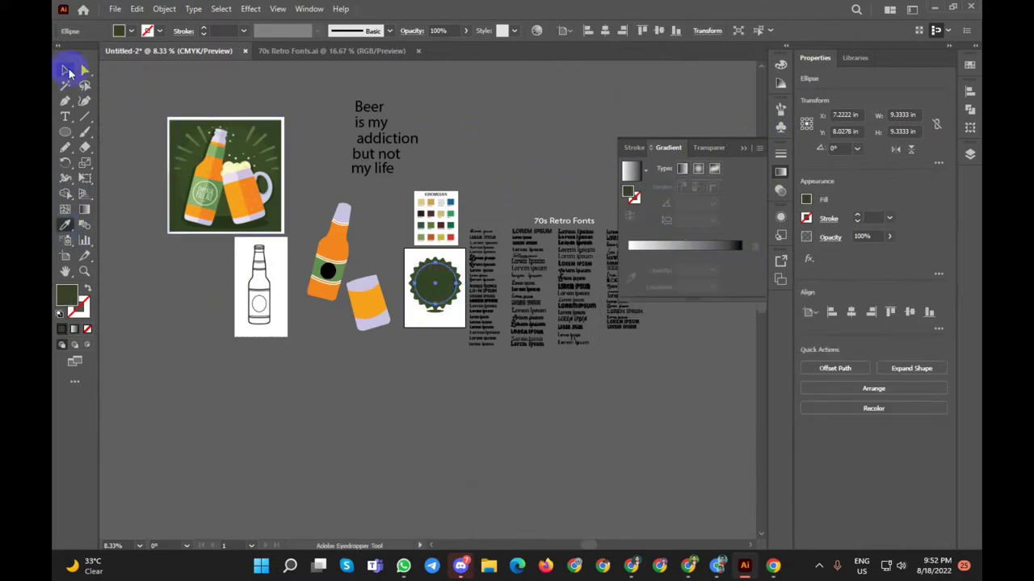
click(632, 243)
drag(715, 246, 677, 242)
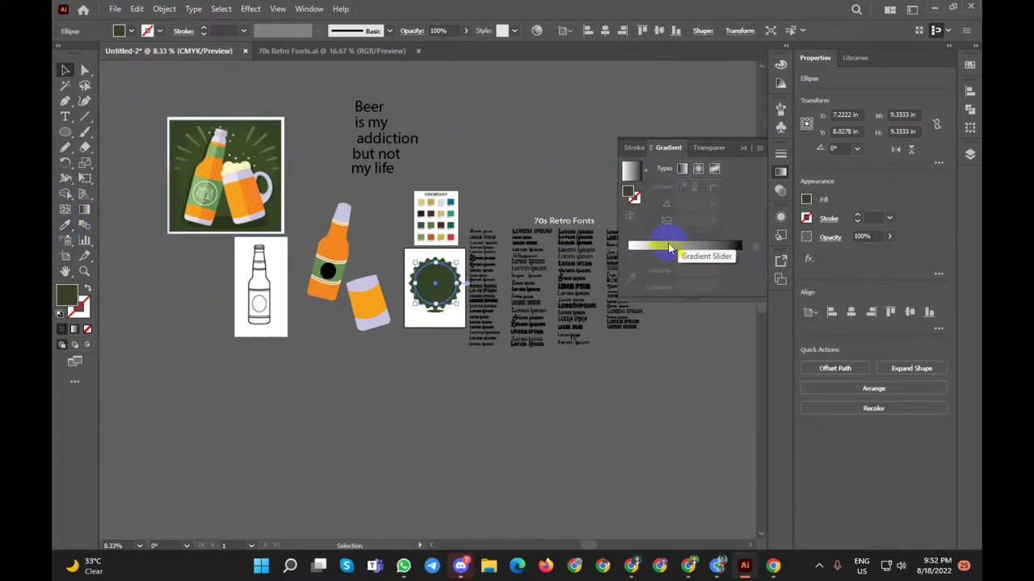
click(669, 248)
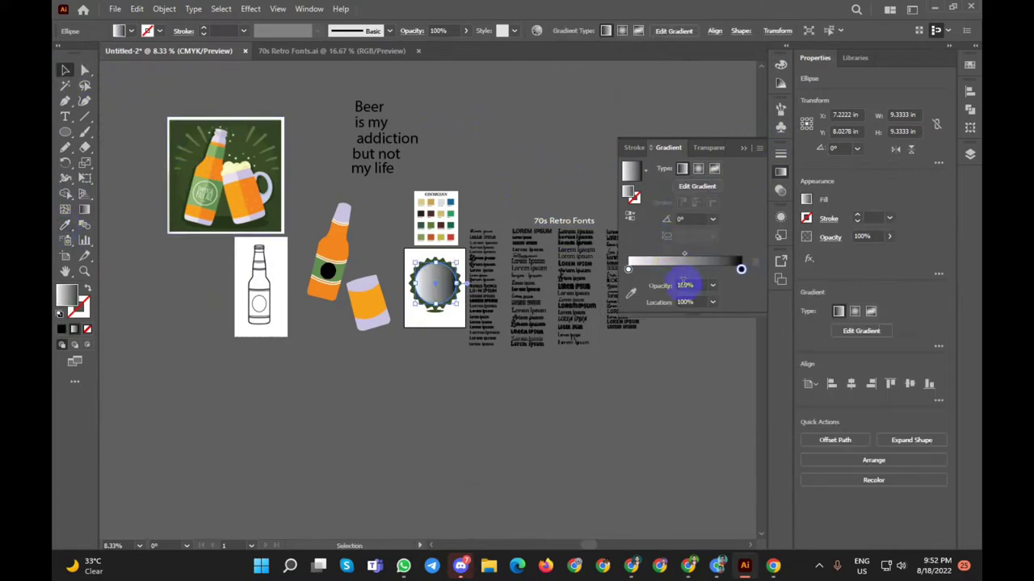
click(632, 295)
click(272, 133)
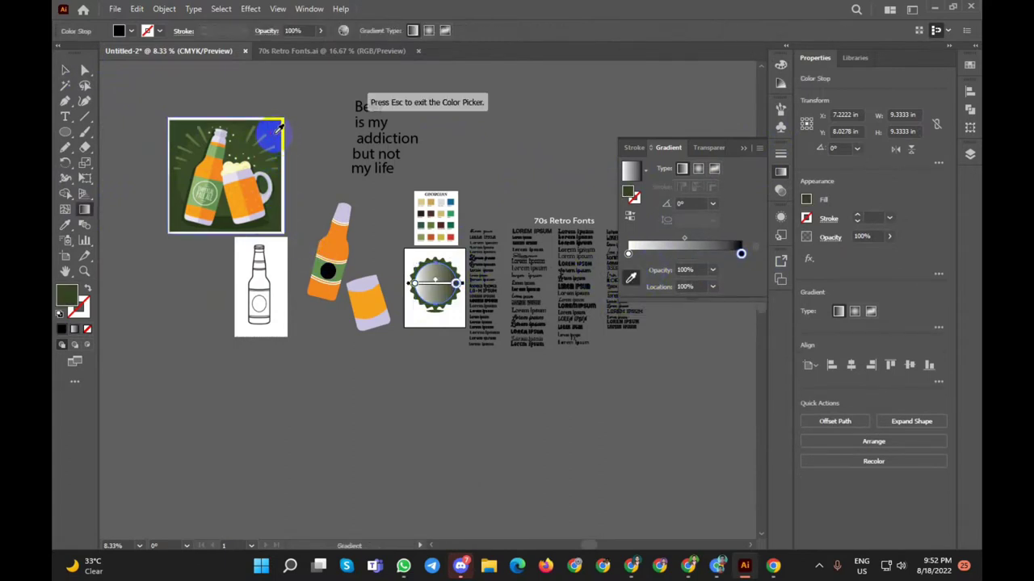
click(66, 69)
Step: Set the gradient's start stop to a lighter green from the illustration
click(636, 280)
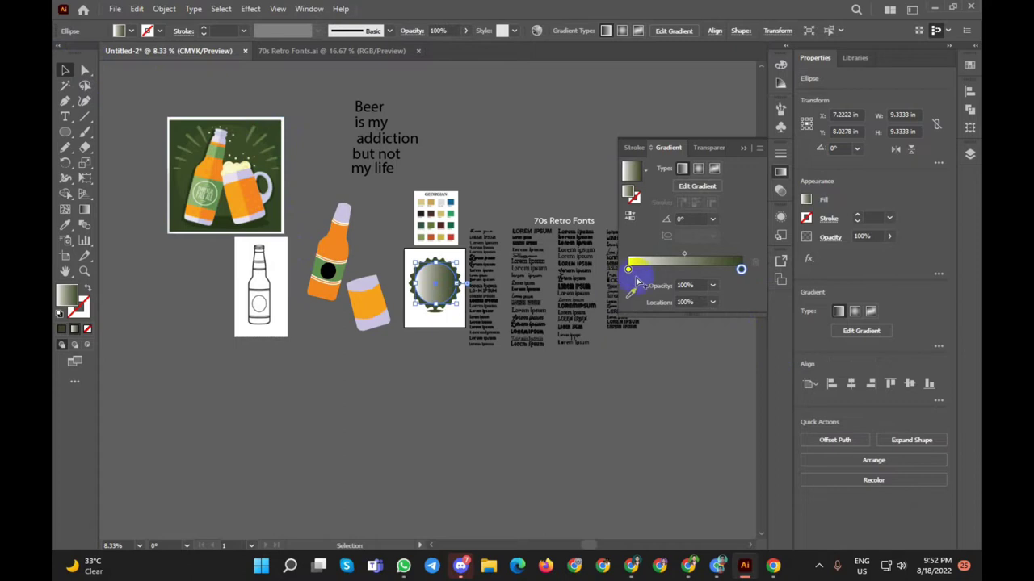
click(632, 296)
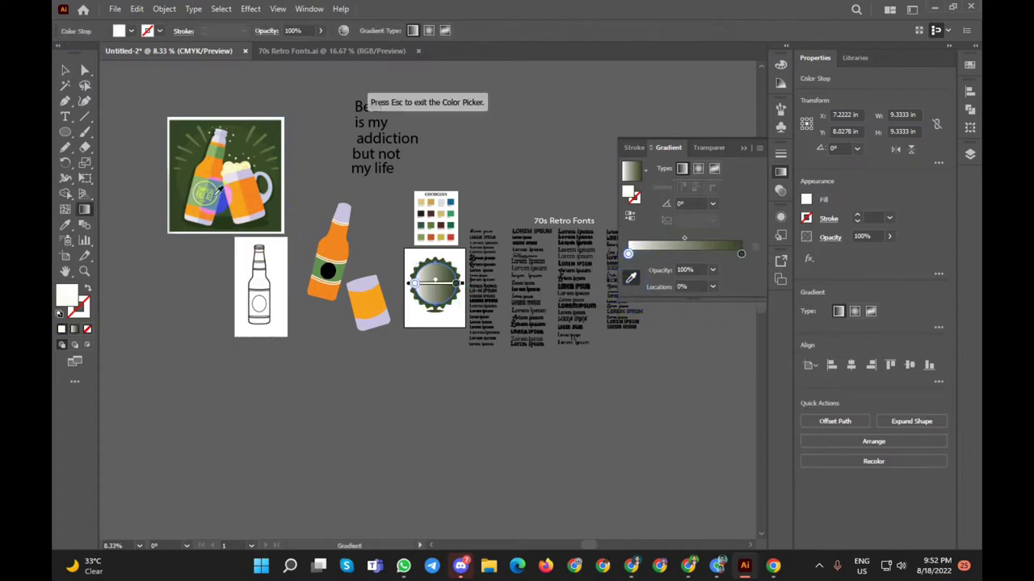
click(217, 191)
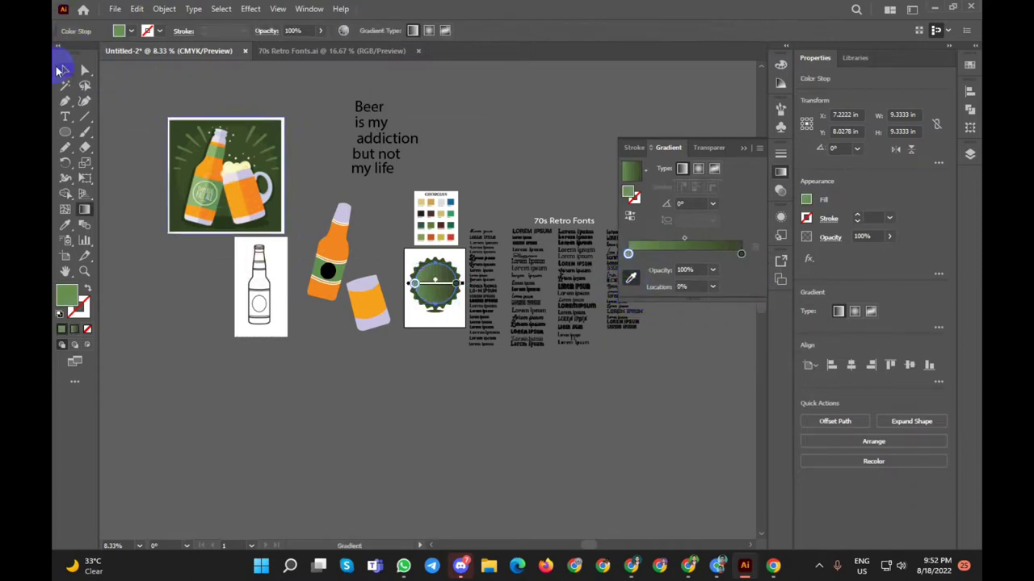
click(63, 70)
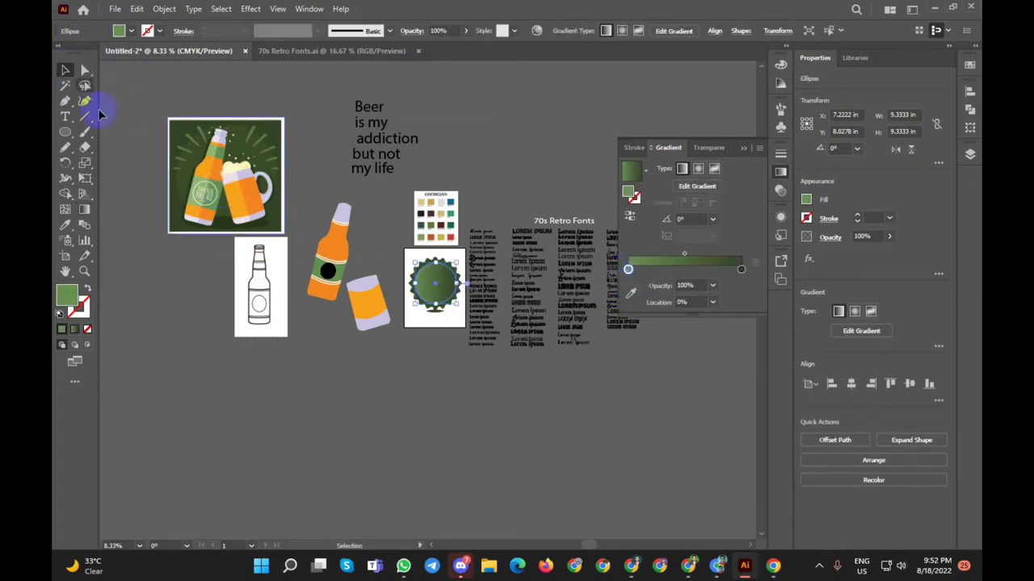
Step: Make the gradient radial and reversed, with its midpoint at about 71.79%
click(699, 169)
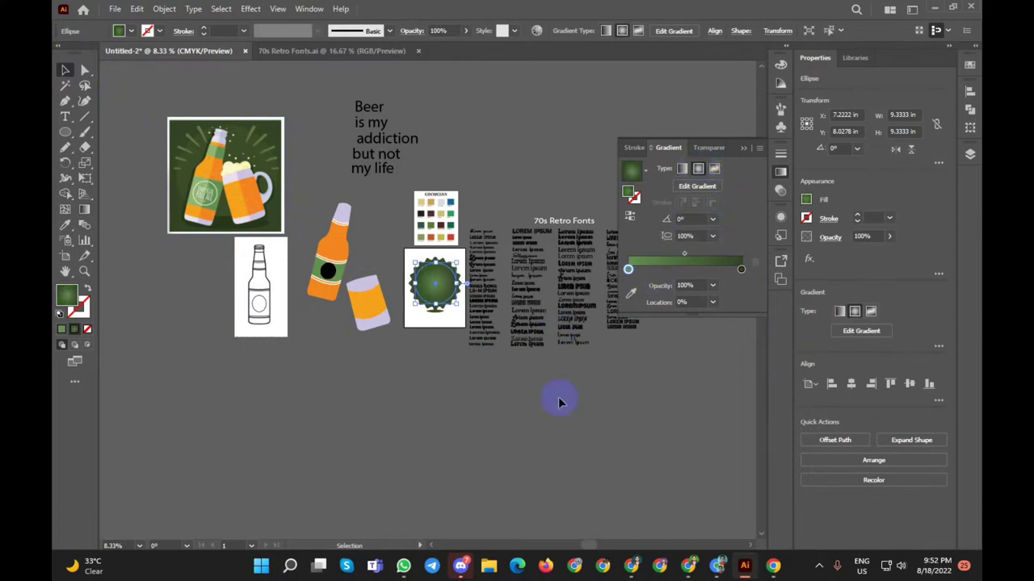
click(629, 217)
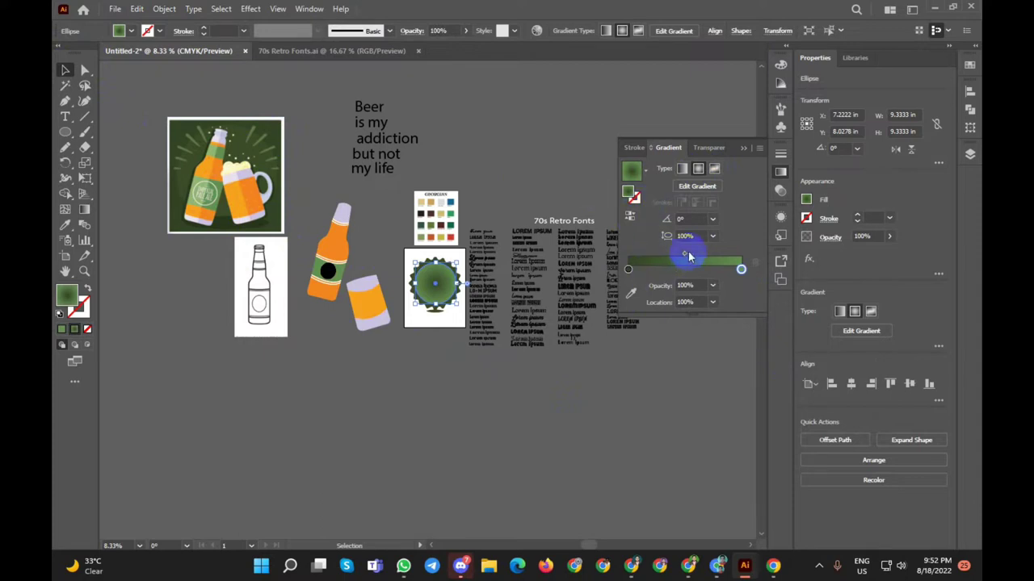
drag(688, 255, 711, 256)
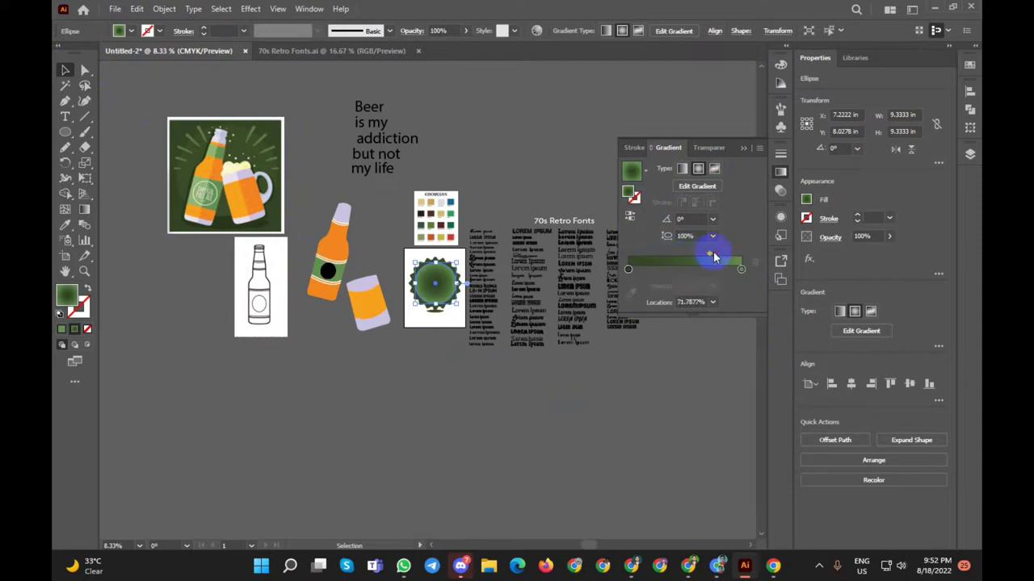
click(580, 127)
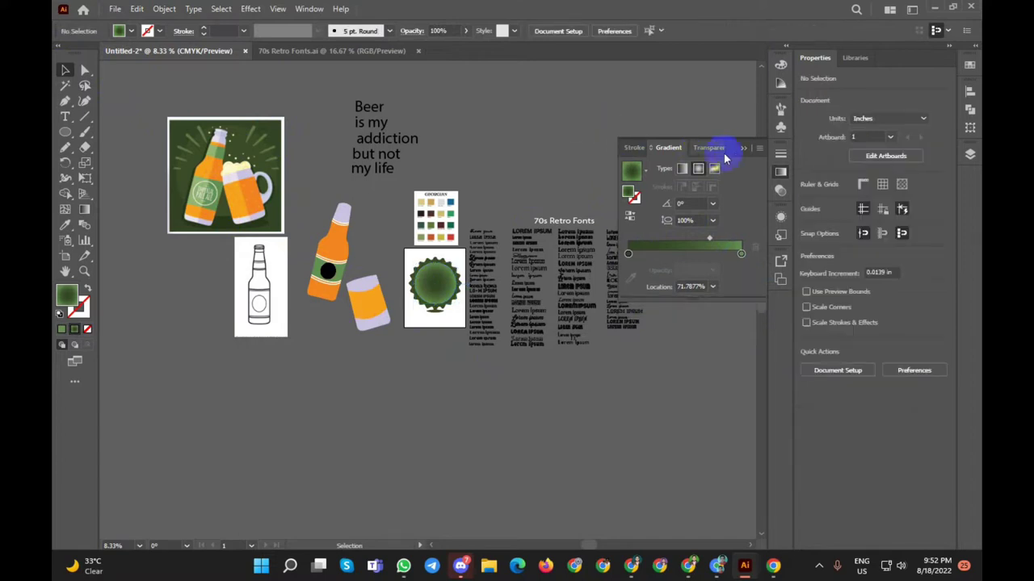
Step: Draw a Pen path curving from the mug's upper right edge down to its bottom
click(748, 154)
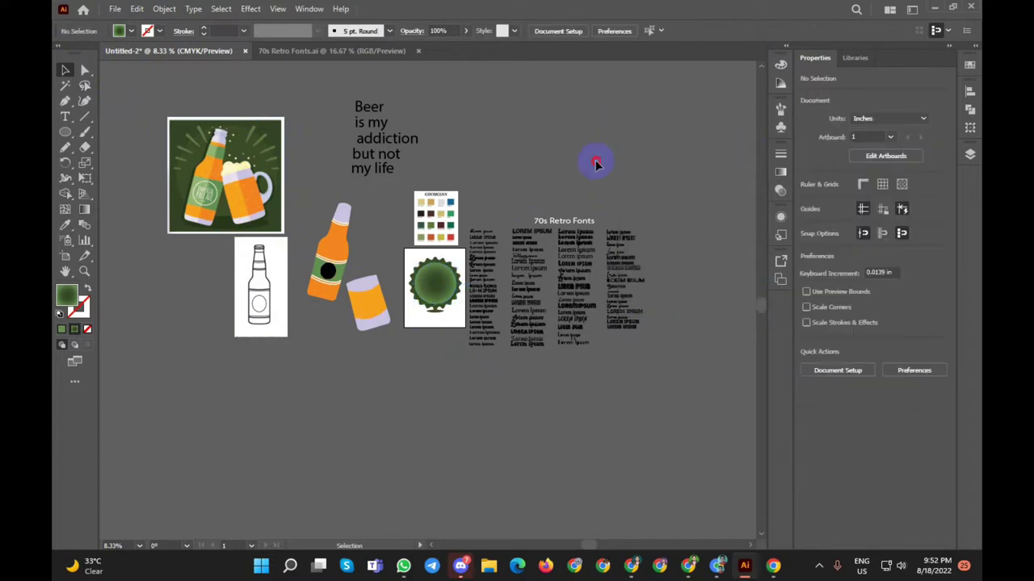
scroll(321, 289, up, 3)
click(482, 317)
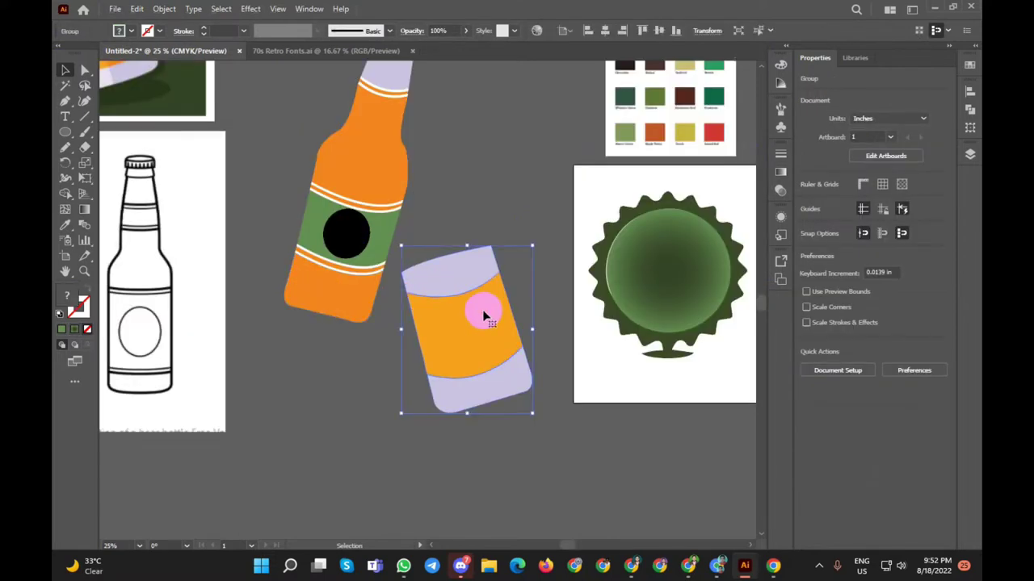
scroll(485, 214, down, 3)
scroll(386, 147, up, 3)
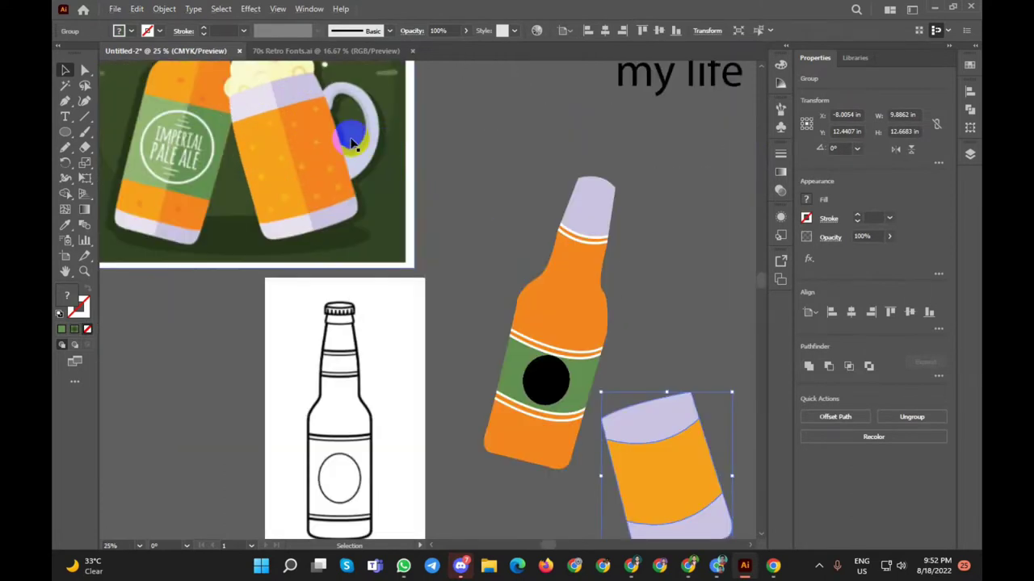
scroll(284, 141, down, 1)
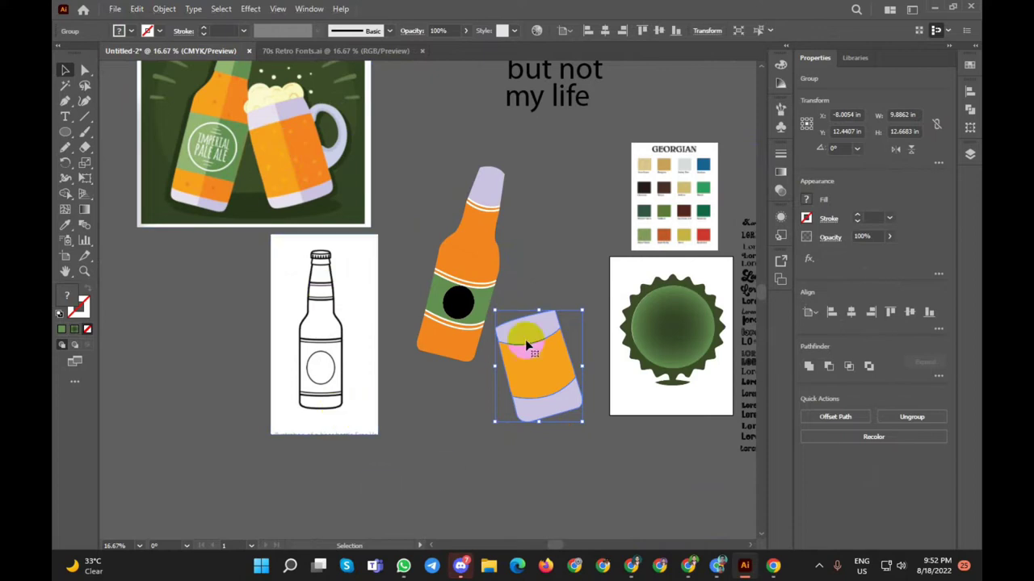
click(543, 269)
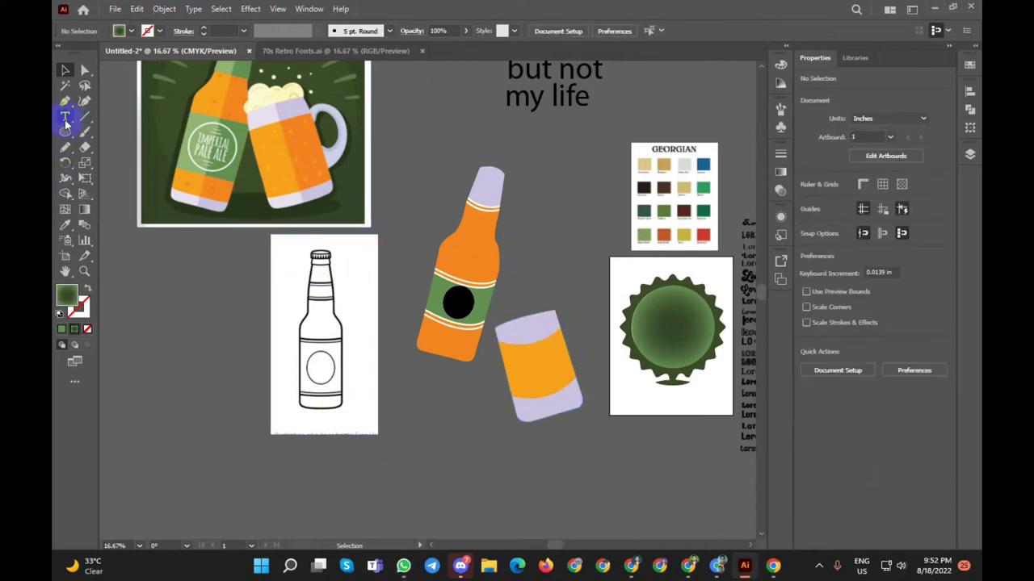
click(65, 89)
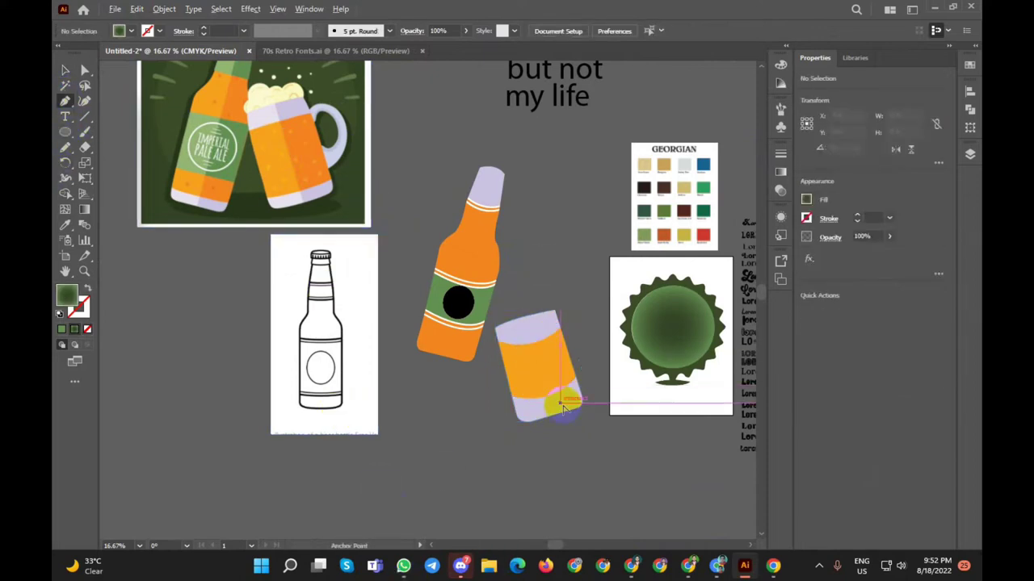
scroll(560, 397, up, 2)
click(552, 246)
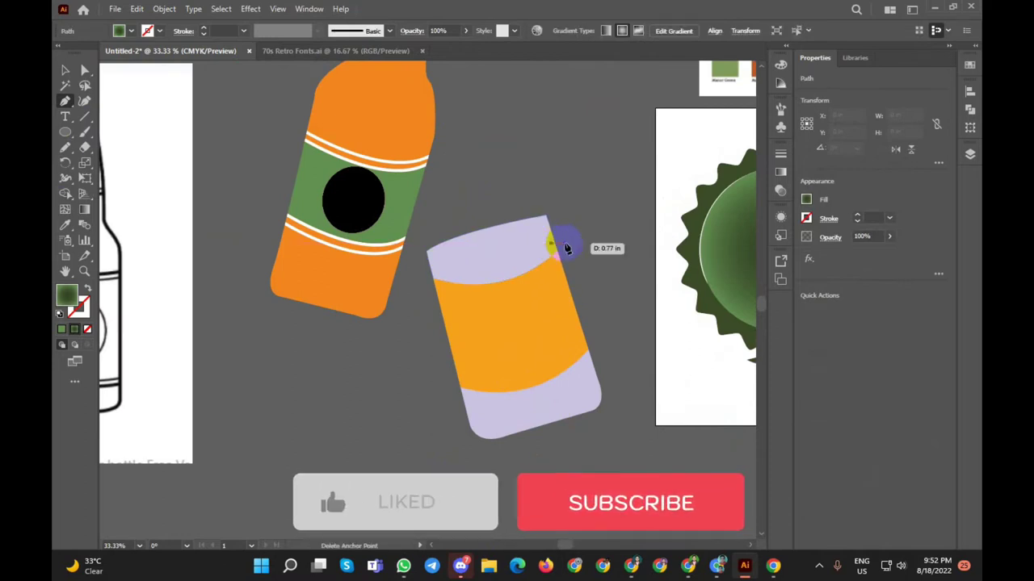
drag(593, 365, 491, 483)
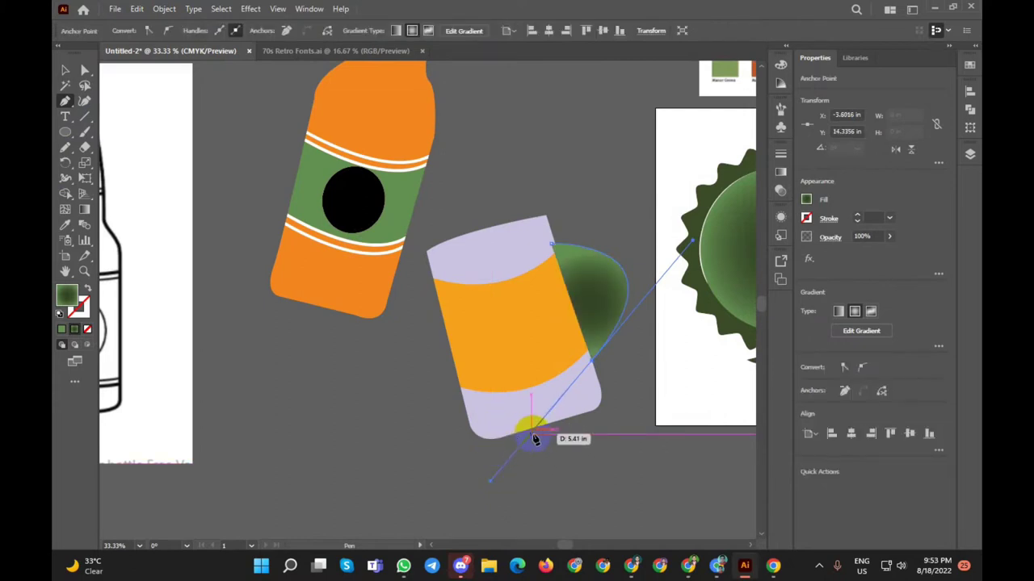
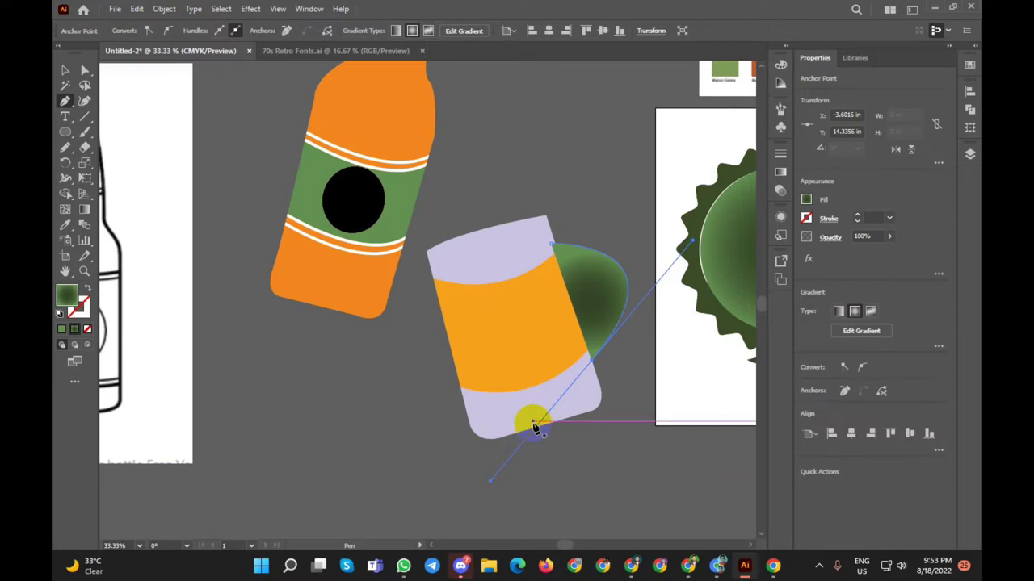
Step: Turn the handle into an outline by swapping fill and stroke, with a 50 pt stroke weight
key(v)
click(608, 192)
click(612, 288)
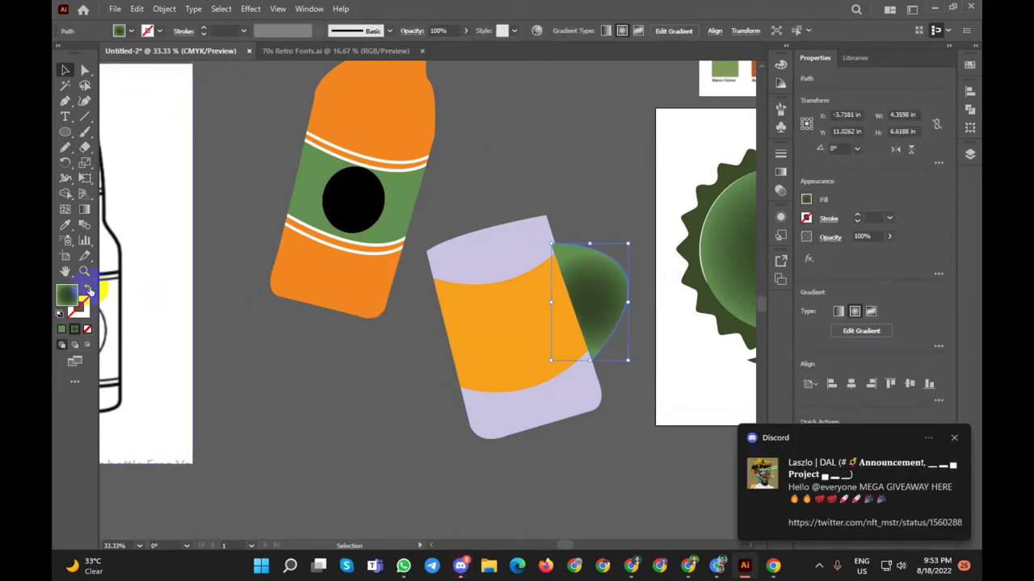
click(87, 288)
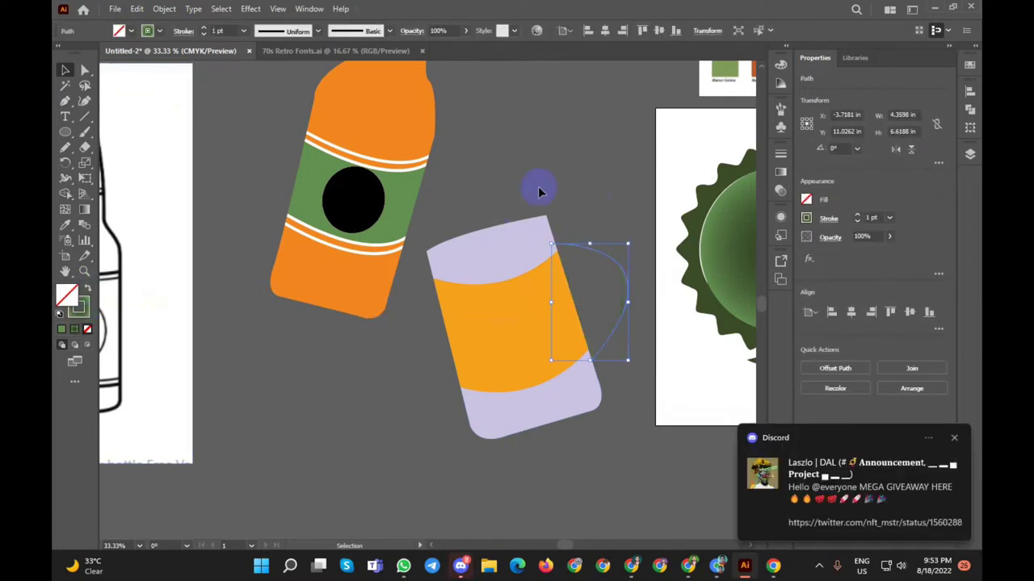
click(155, 32)
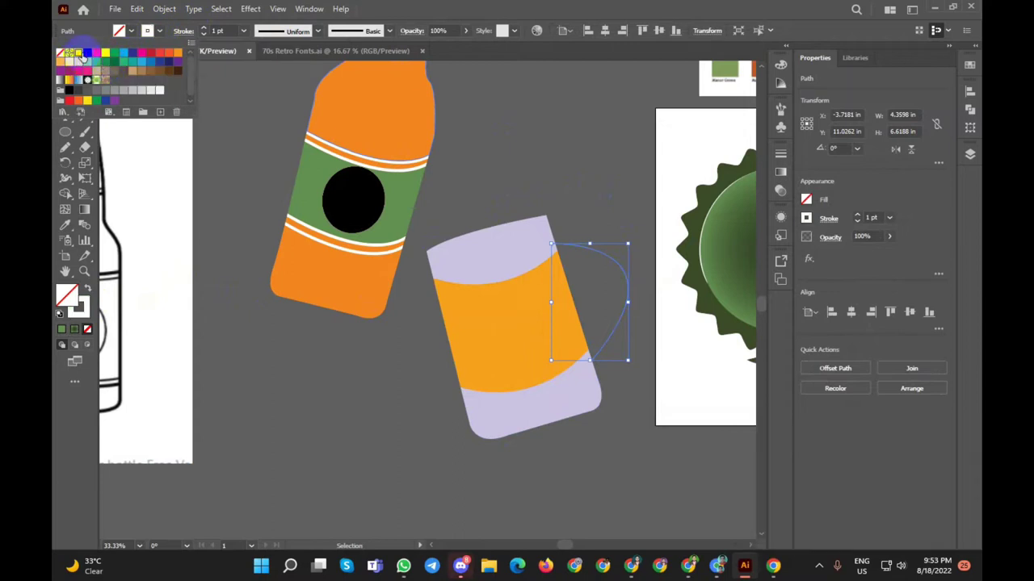
click(220, 30)
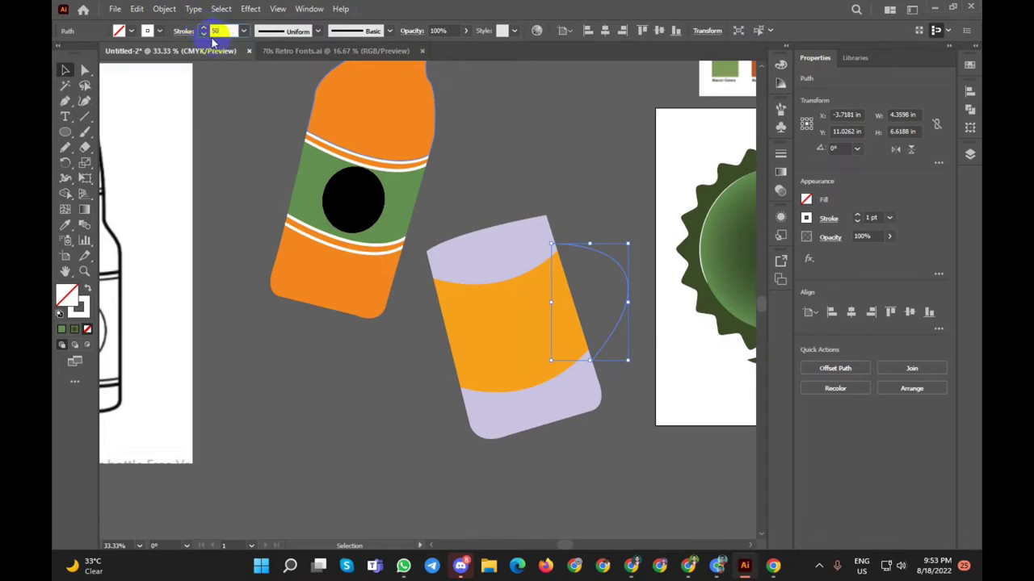
key(Return)
click(569, 186)
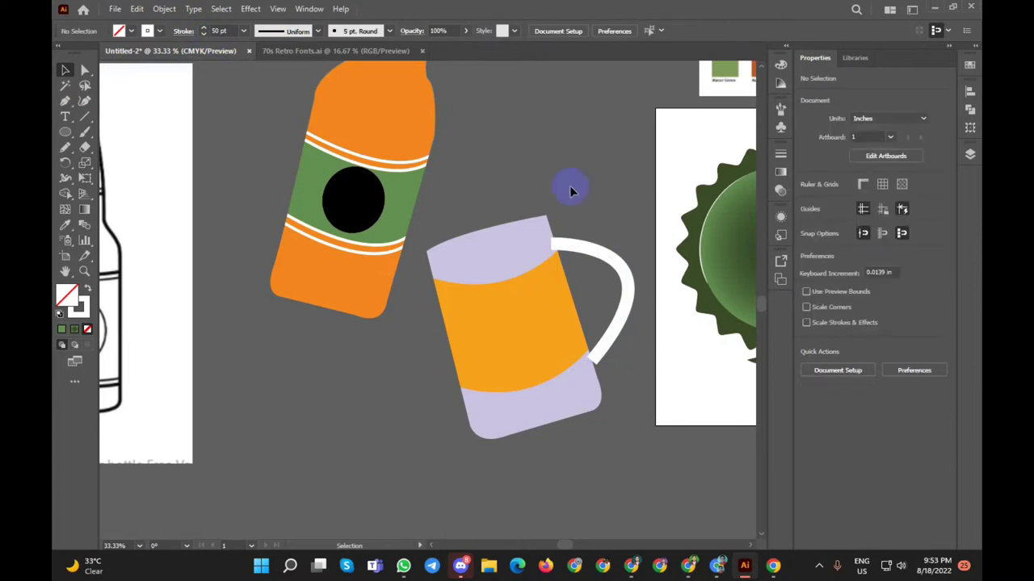
Step: Expand the handle's thick stroke into a filled shape with Object > Expand
click(604, 260)
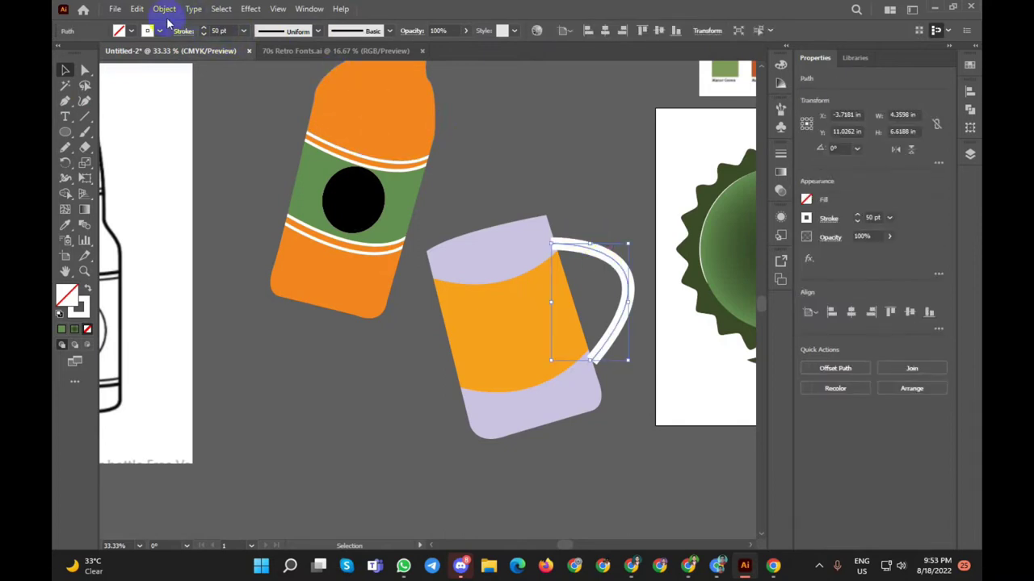
click(165, 9)
click(230, 163)
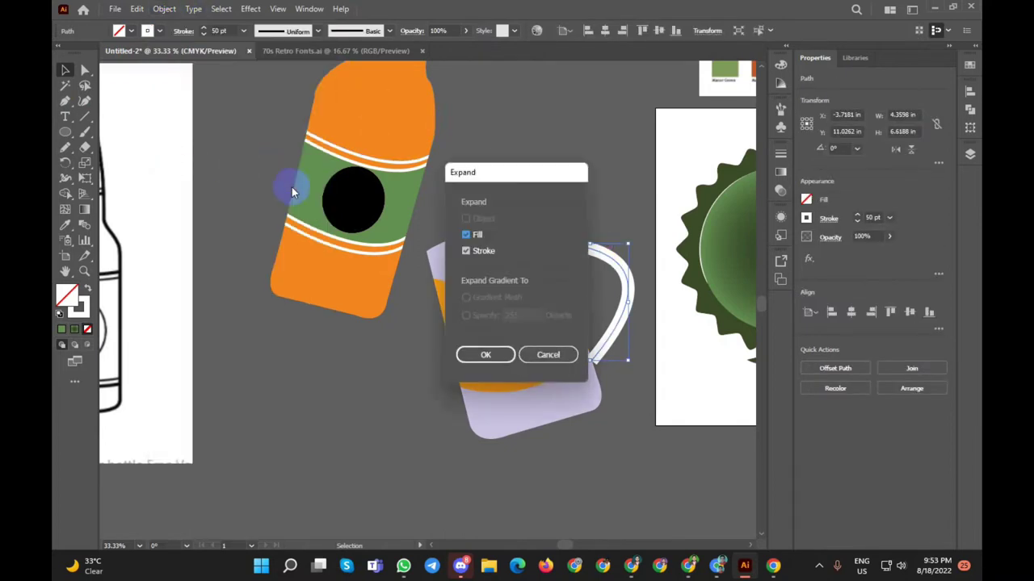
click(508, 355)
Step: Colour the expanded handle with the mug's lavender using the Eyedropper
click(560, 194)
click(601, 245)
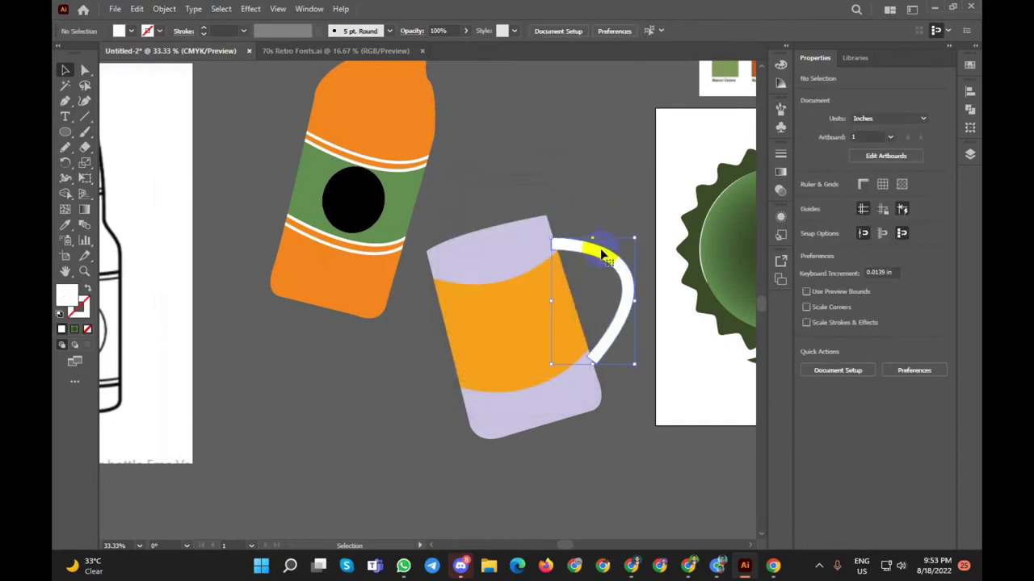
click(65, 224)
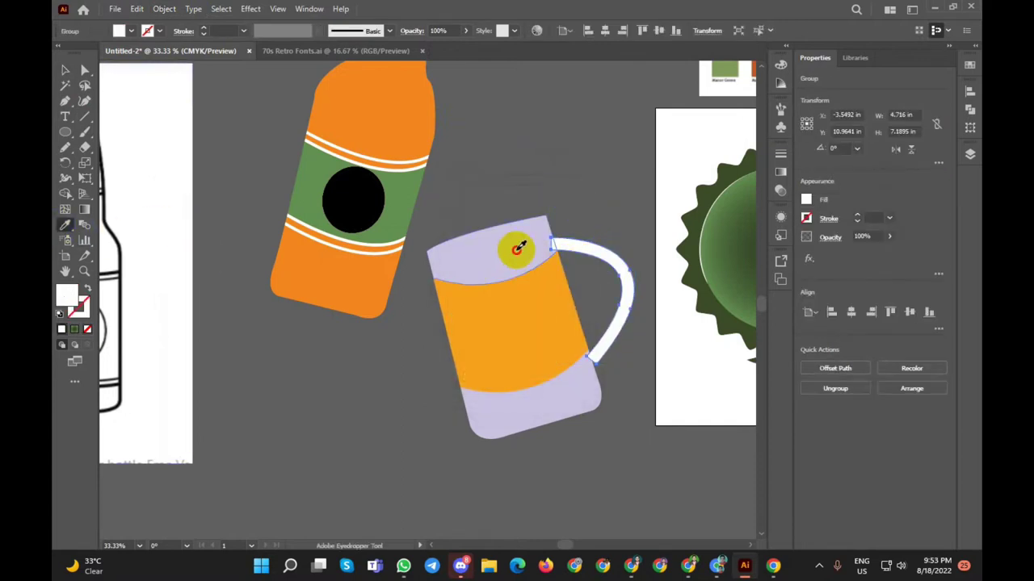
click(519, 246)
click(67, 71)
Step: Nudge the handle onto the mug and delete the stray small circle
click(299, 328)
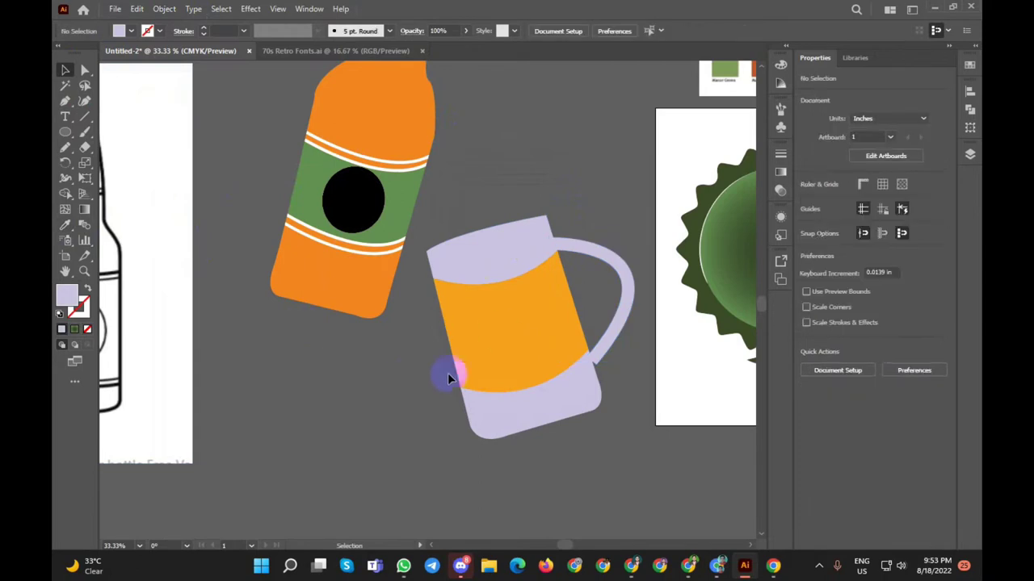
click(579, 397)
click(618, 461)
drag(616, 320, 606, 207)
key(Delete)
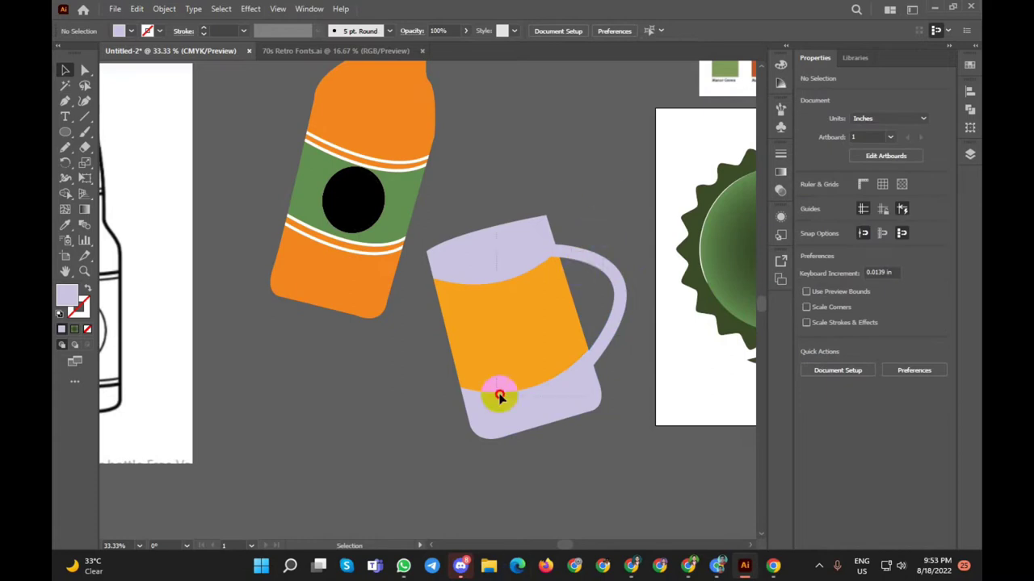
click(499, 396)
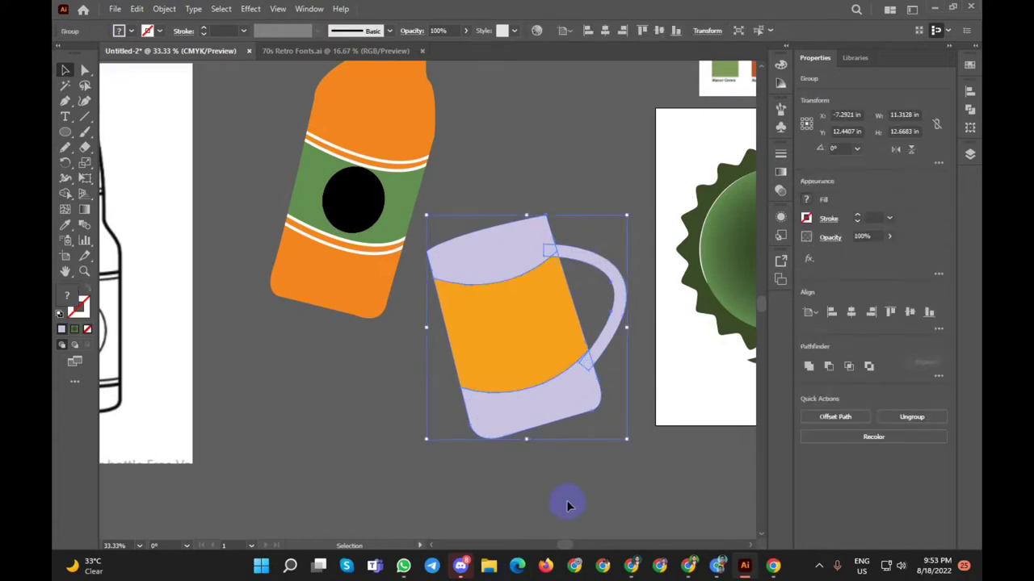
click(440, 415)
Step: Move the mug up against the bottle and group the two with Ctrl+G
scroll(439, 415, down, 1)
scroll(440, 415, down, 1)
drag(470, 333, 460, 252)
click(489, 189)
scroll(495, 190, down, 1)
drag(405, 332, 416, 344)
key(ctrl+g)
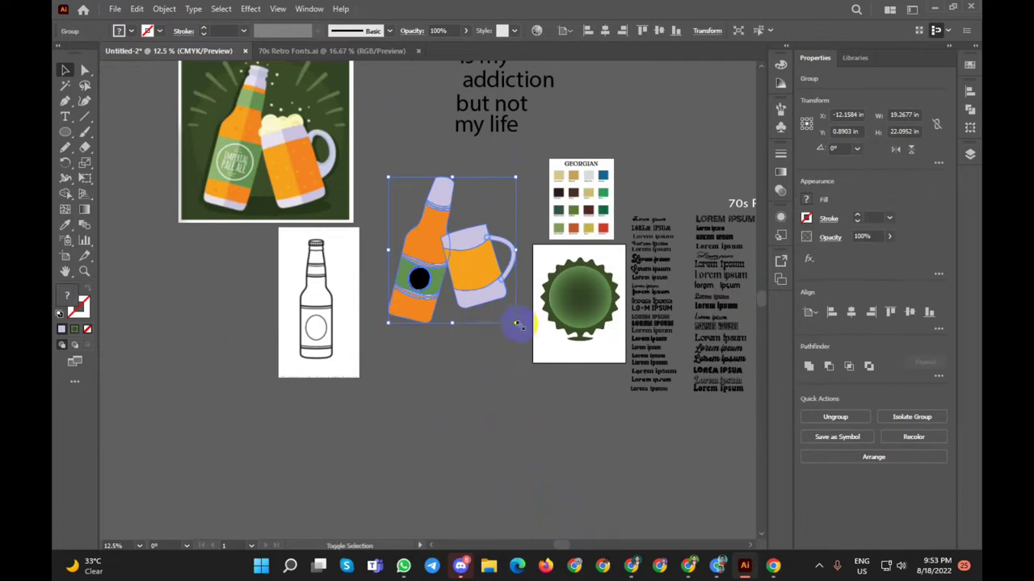
Step: Shrink the bottle-and-mug group to fit inside the green badge and centre it there
drag(517, 324, 452, 250)
drag(416, 216, 607, 313)
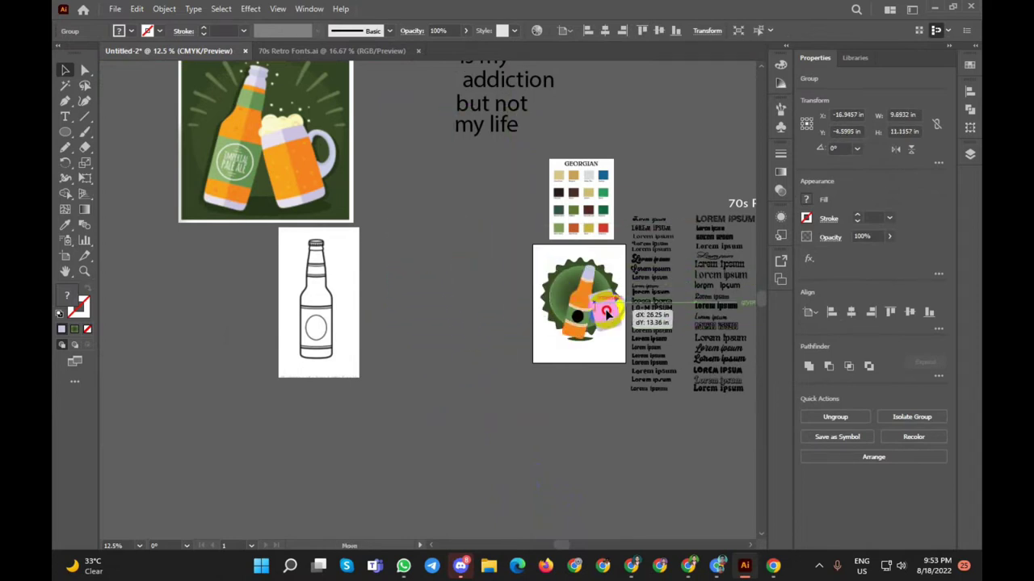
scroll(603, 333, up, 3)
click(595, 264)
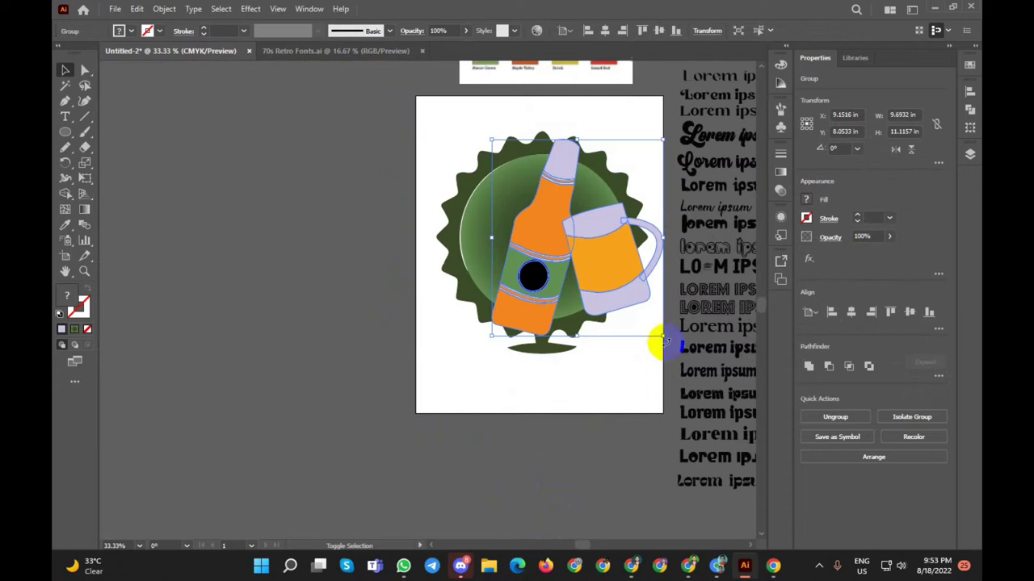
drag(660, 338, 598, 261)
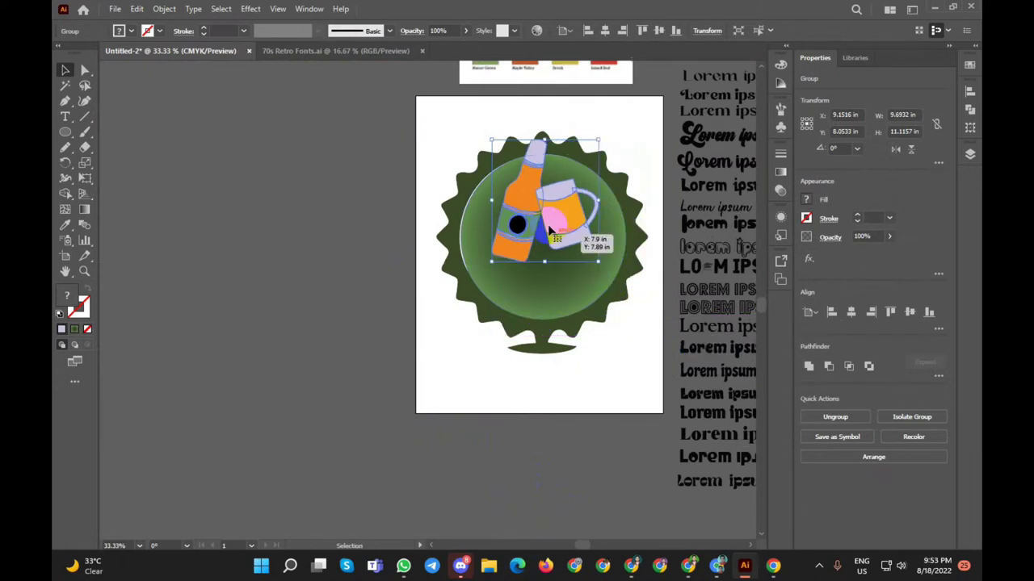
drag(554, 208, 554, 242)
click(323, 271)
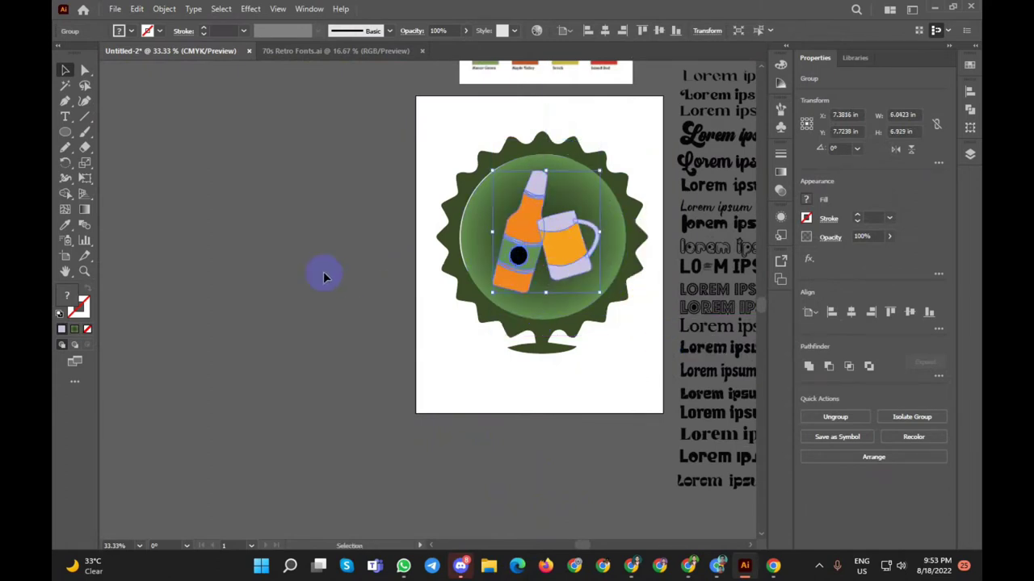
scroll(323, 271, down, 2)
scroll(323, 277, down, 2)
scroll(154, 145, up, 2)
scroll(146, 143, down, 1)
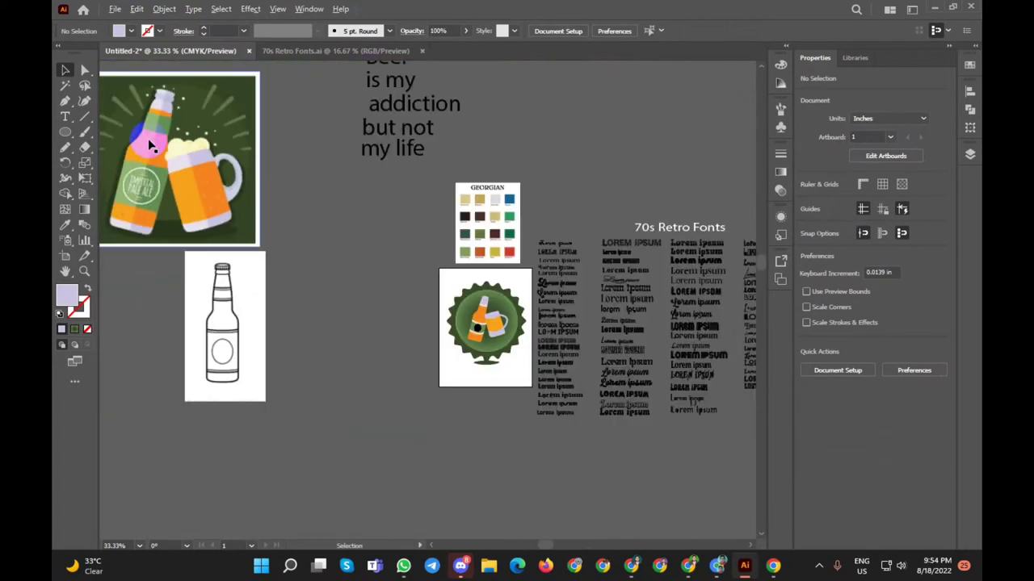
scroll(105, 111, up, 4)
scroll(105, 104, down, 2)
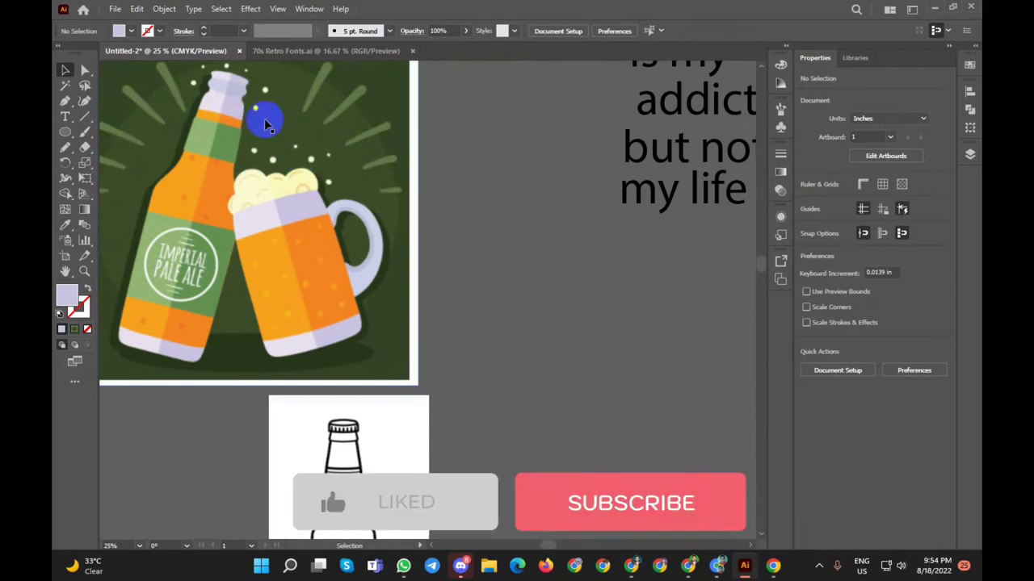
scroll(170, 174, down, 2)
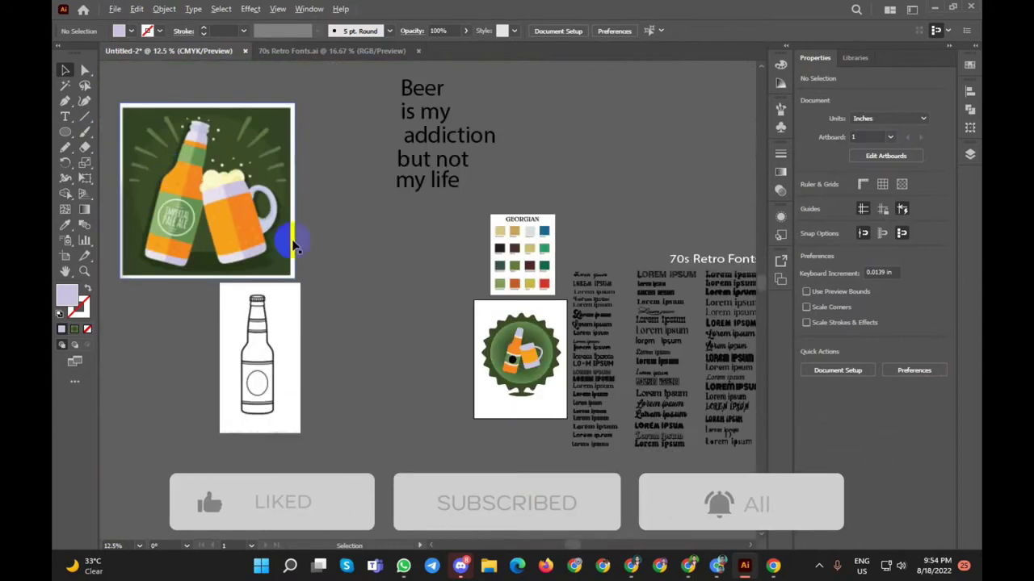
scroll(563, 431, up, 2)
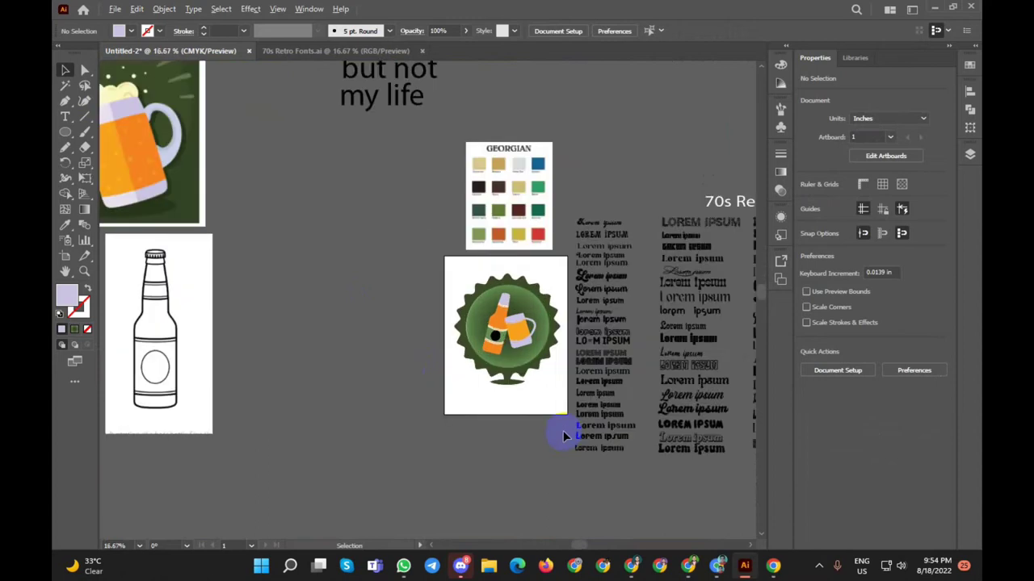
scroll(569, 343, up, 3)
scroll(387, 336, up, 3)
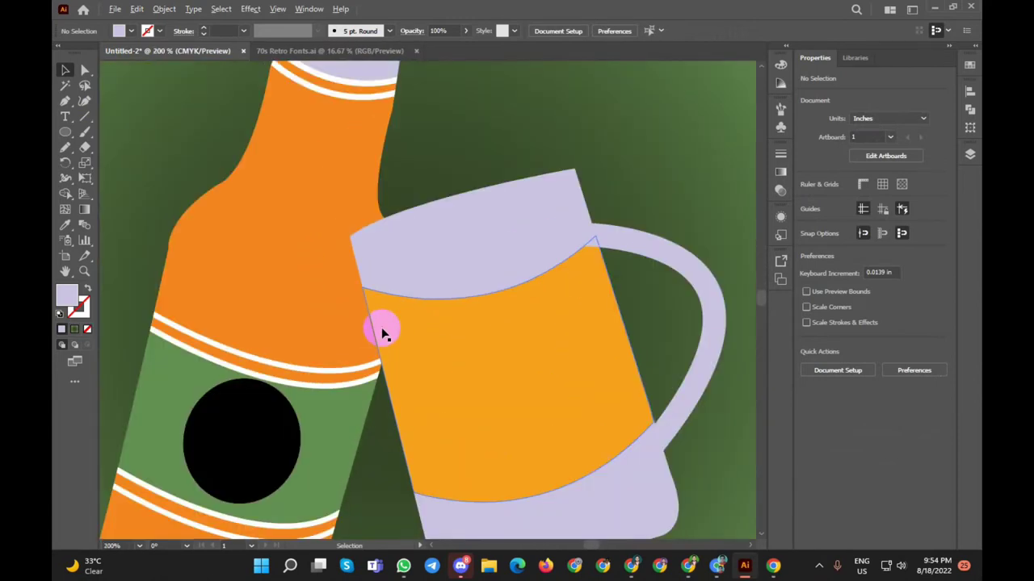
scroll(383, 333, down, 1)
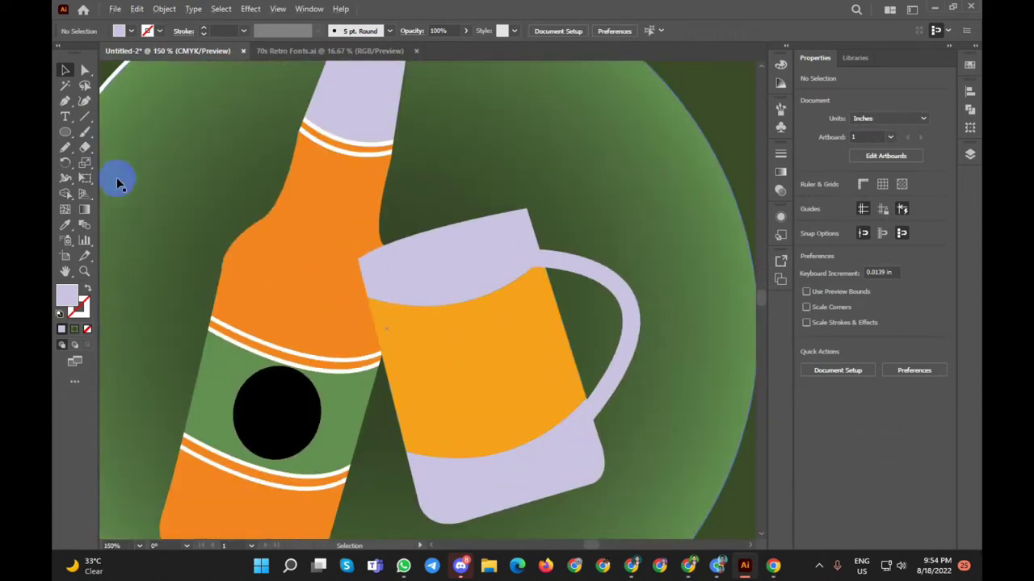
Step: Draw a small circle at the mug's rim and move the beer reference image beside the badge
click(66, 134)
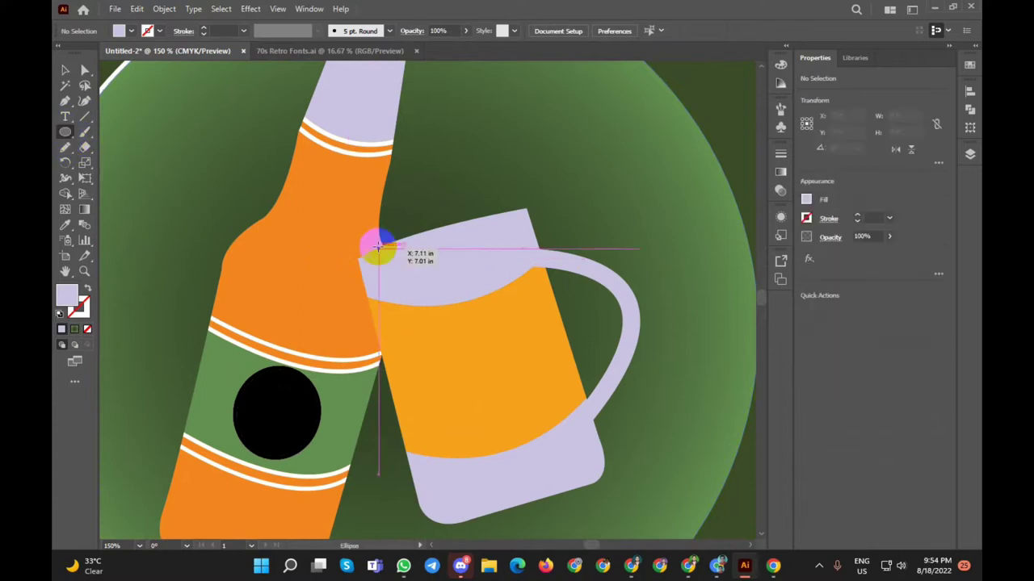
drag(348, 209, 429, 285)
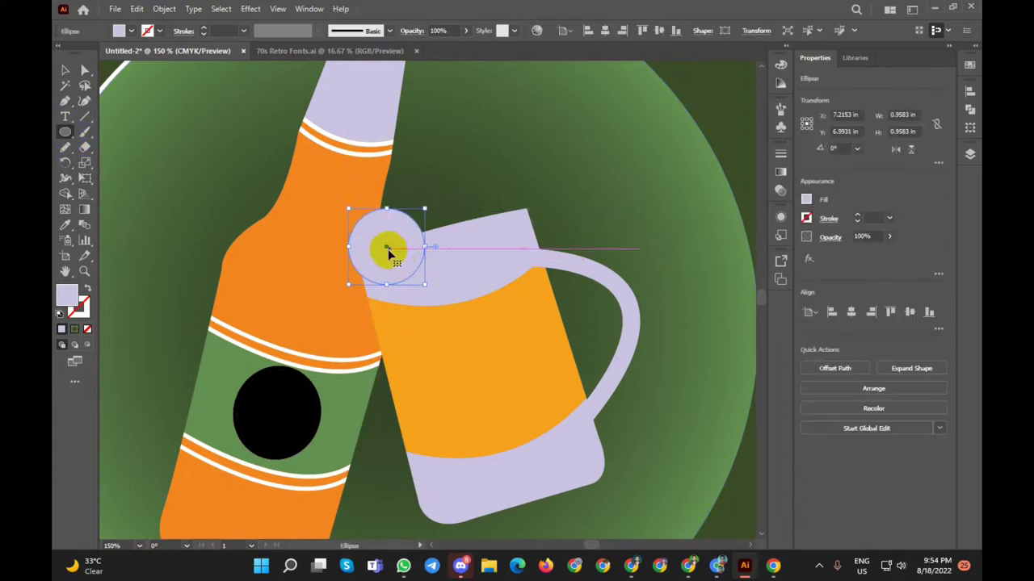
scroll(387, 250, down, 3)
scroll(219, 179, down, 2)
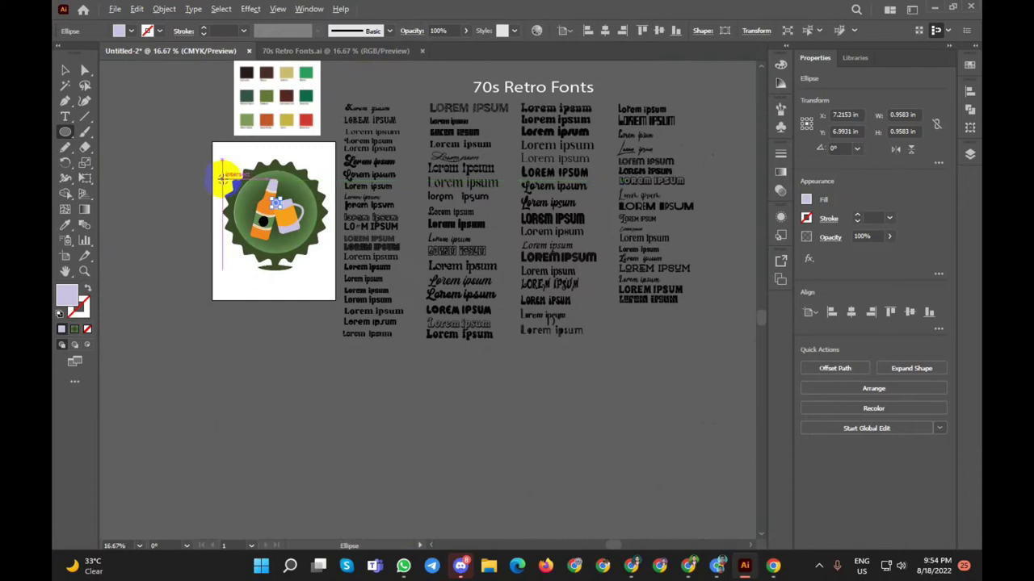
scroll(224, 174, down, 2)
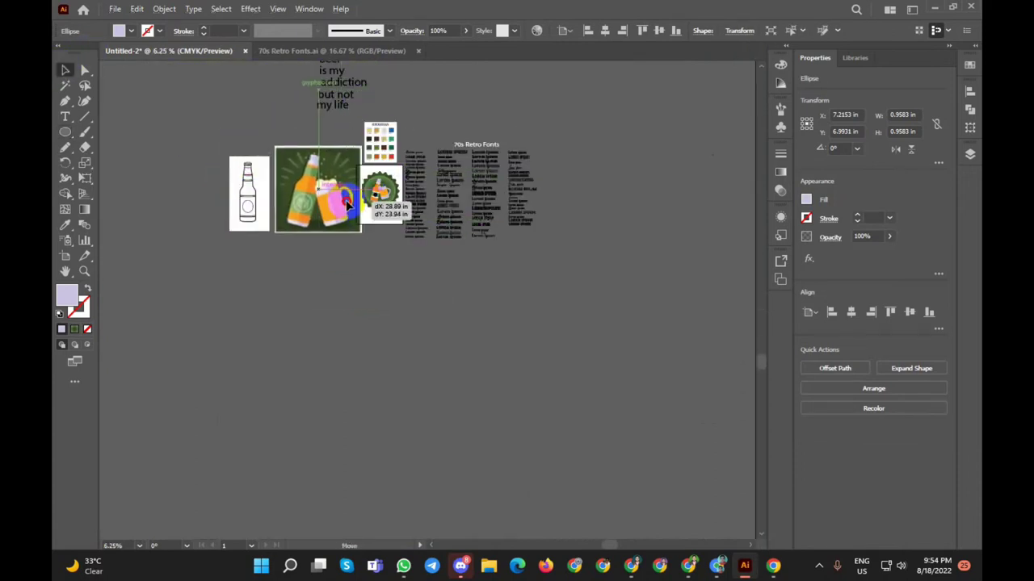
drag(251, 125, 348, 201)
scroll(362, 202, up, 2)
scroll(361, 202, up, 2)
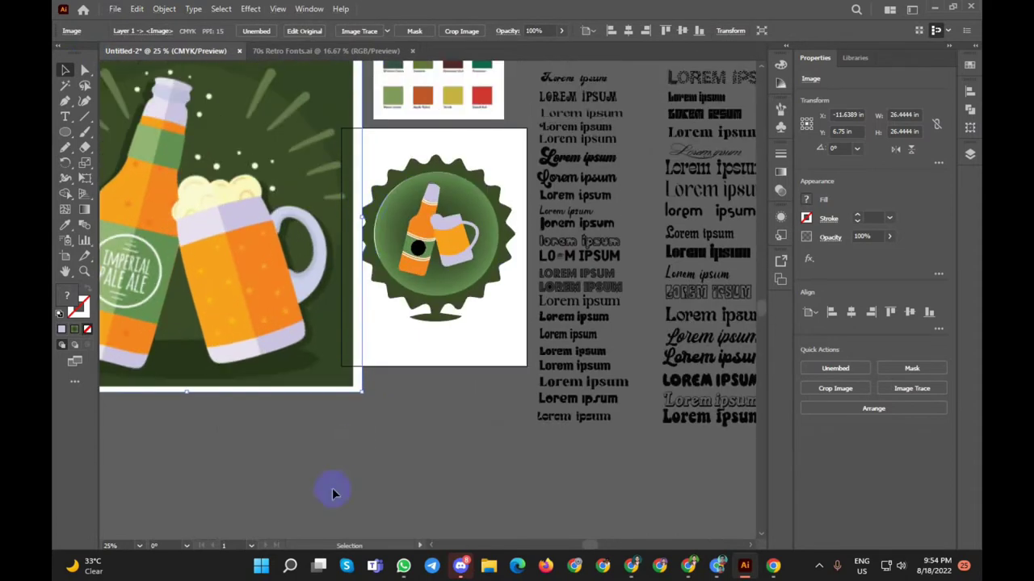
Step: Fill the small circle with the reference foam's pale yellow using the Eyedropper
click(66, 224)
click(222, 194)
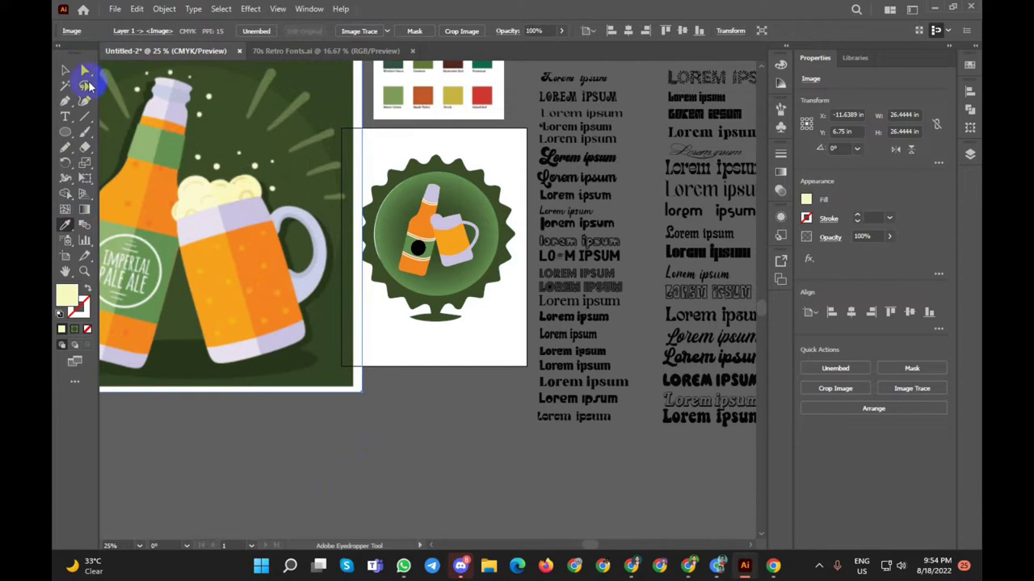
click(424, 229)
click(435, 222)
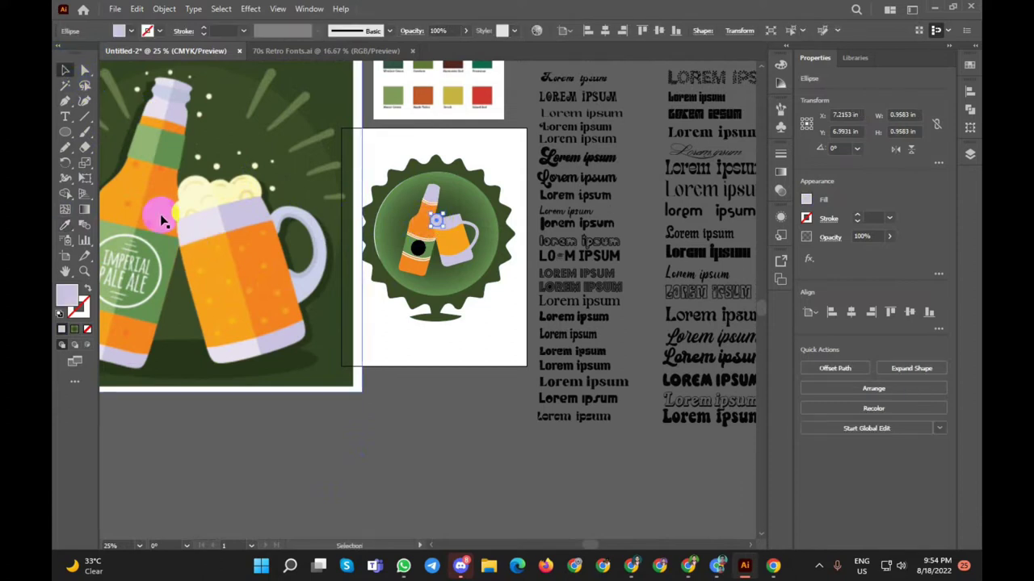
click(68, 225)
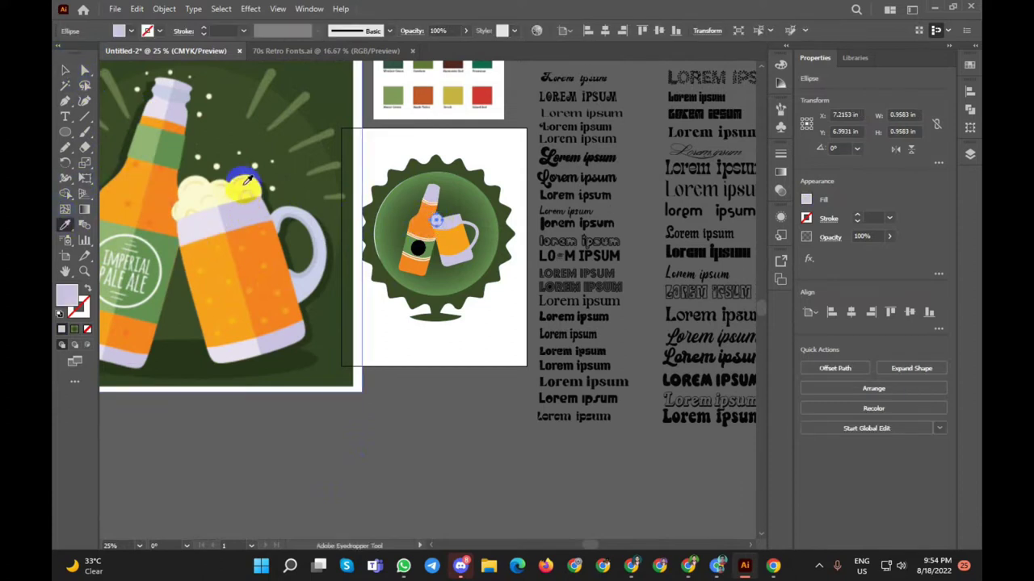
click(64, 70)
click(450, 363)
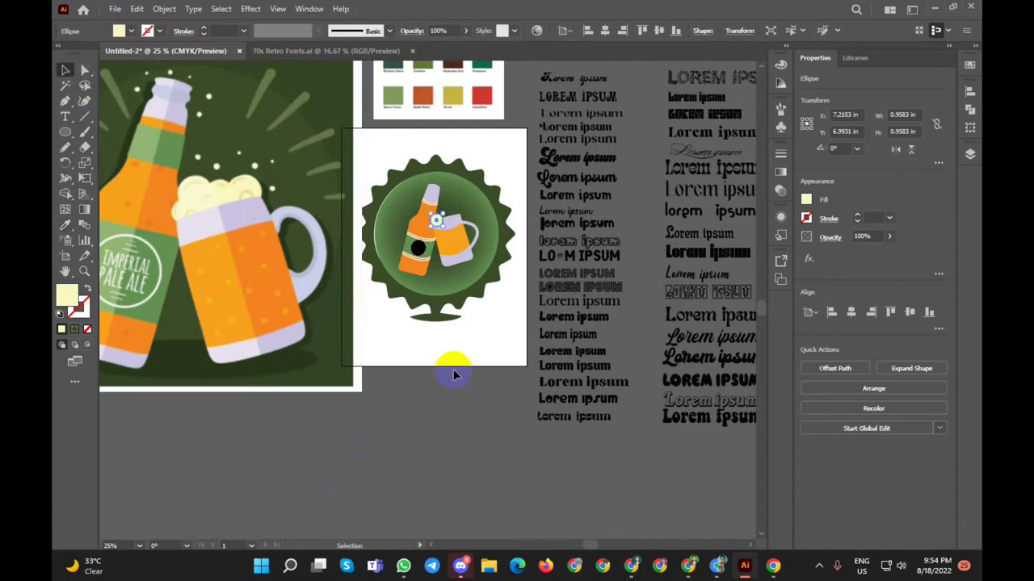
Step: Place the yellow circle on the mug rim and Alt-drag copies to build the foam
scroll(440, 243, up, 5)
drag(443, 239, 443, 232)
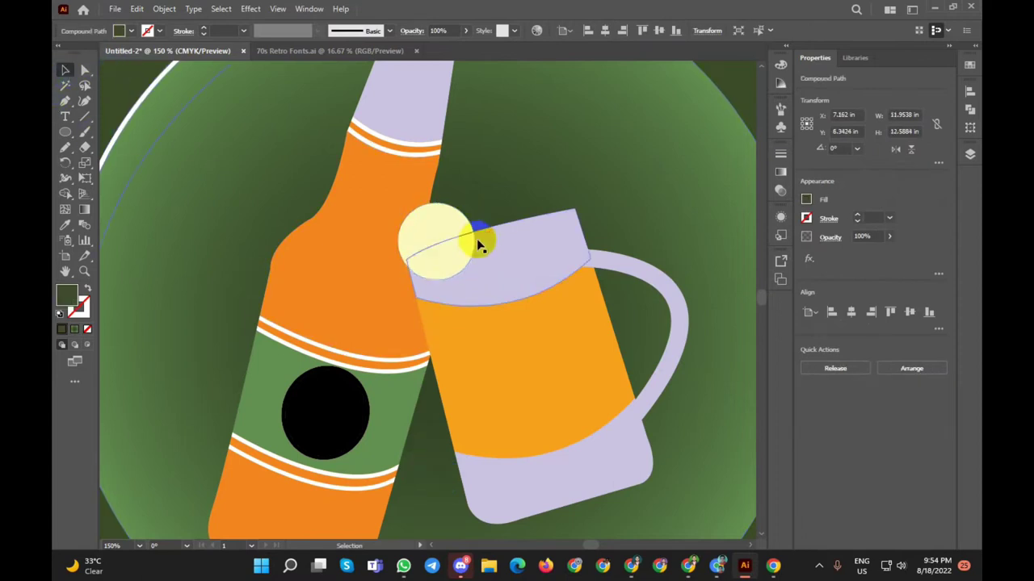
click(467, 211)
mouse_move(453, 235)
mouse_down()
mouse_move(490, 173)
mouse_move(490, 203)
mouse_move(526, 182)
mouse_move(541, 199)
mouse_up()
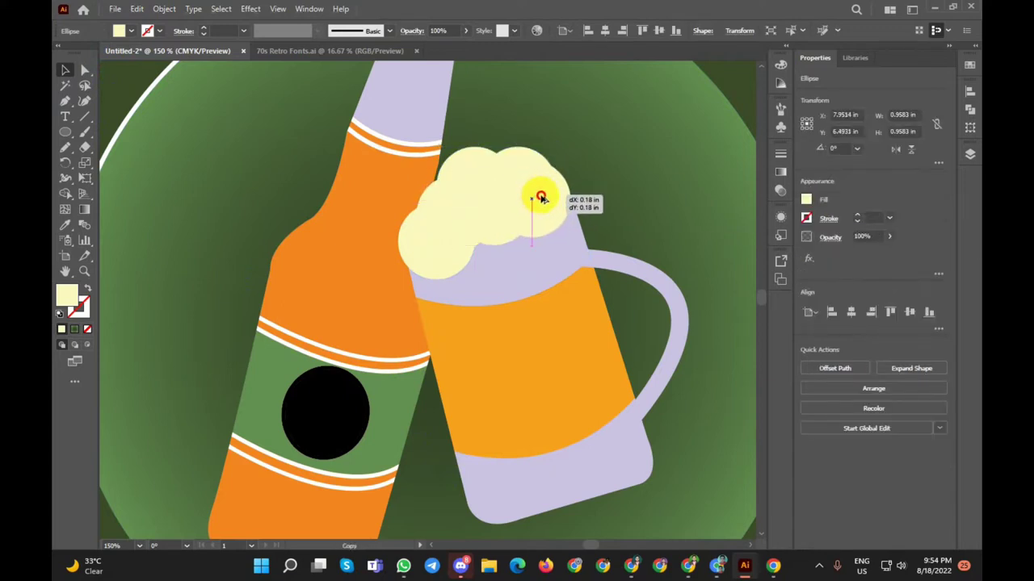
drag(541, 197, 534, 194)
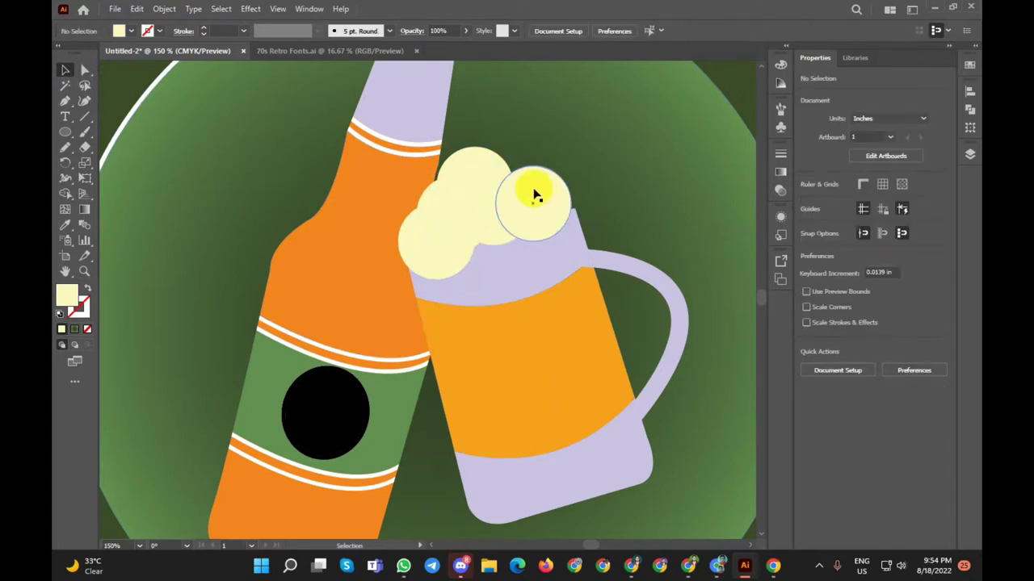
key(ctrl+z)
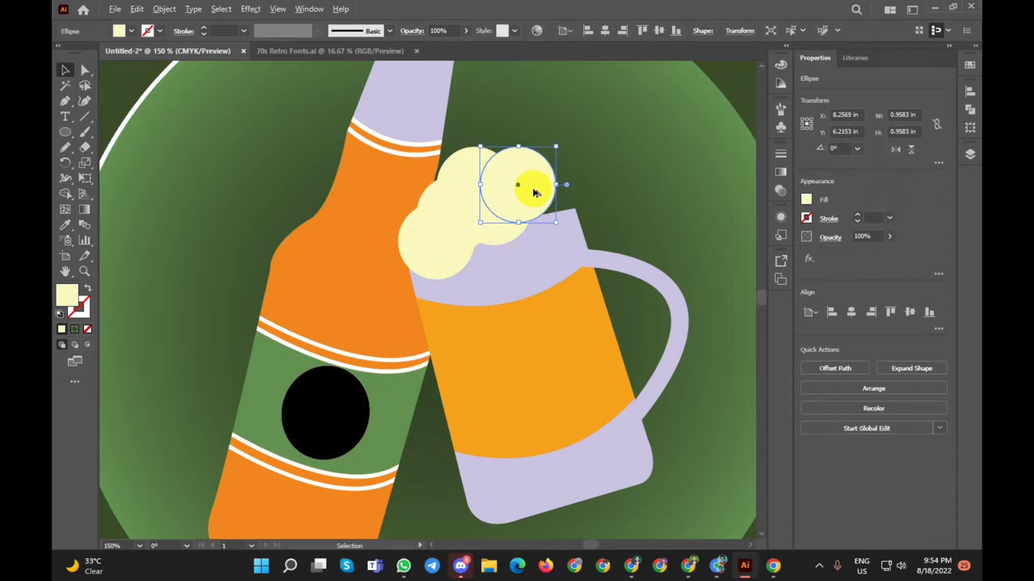
drag(534, 192, 550, 212)
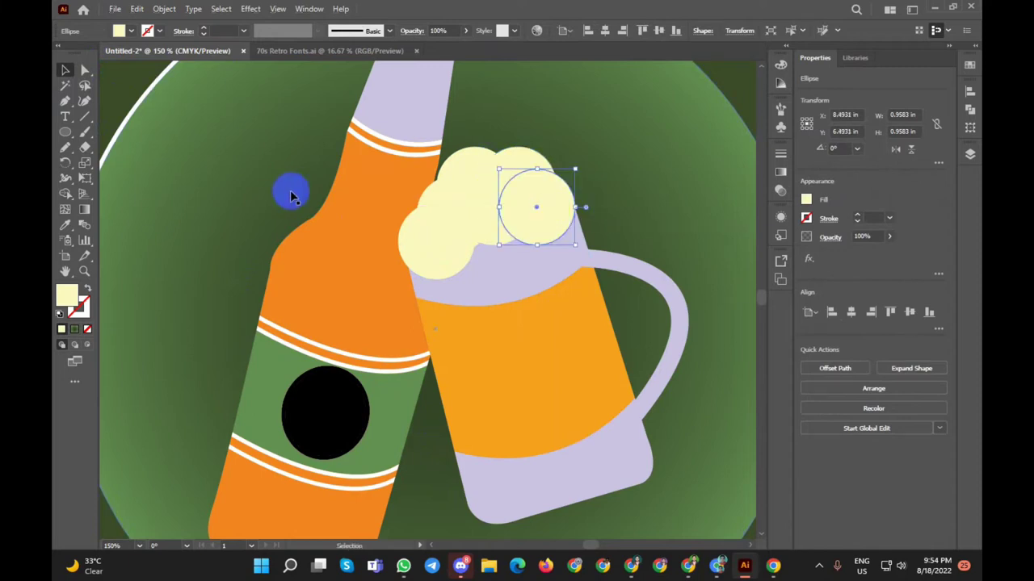
scroll(410, 173, down, 2)
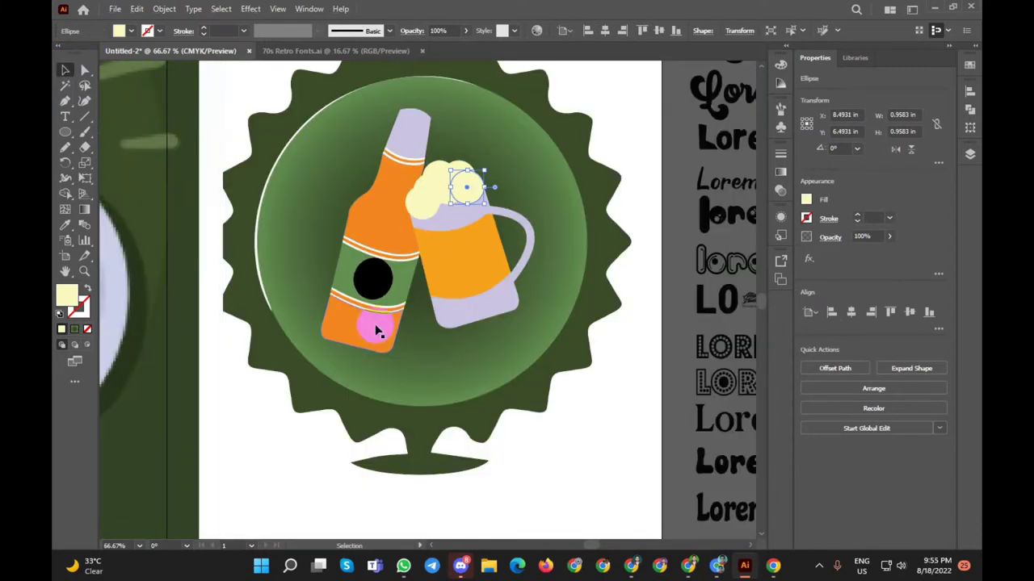
Step: Ungroup the bottle-and-mug group on the badge
click(547, 479)
click(466, 259)
right_click(466, 259)
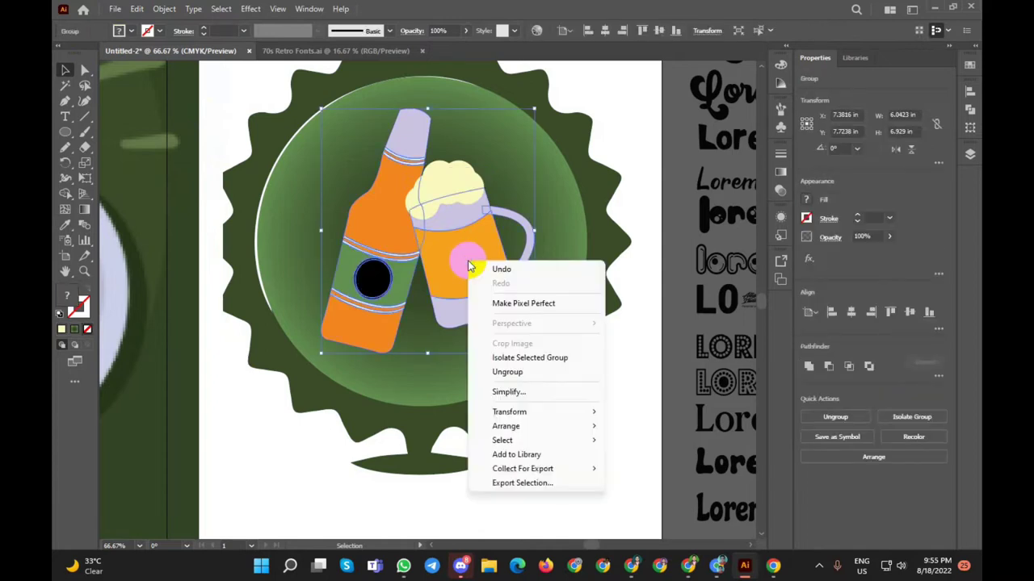
click(623, 536)
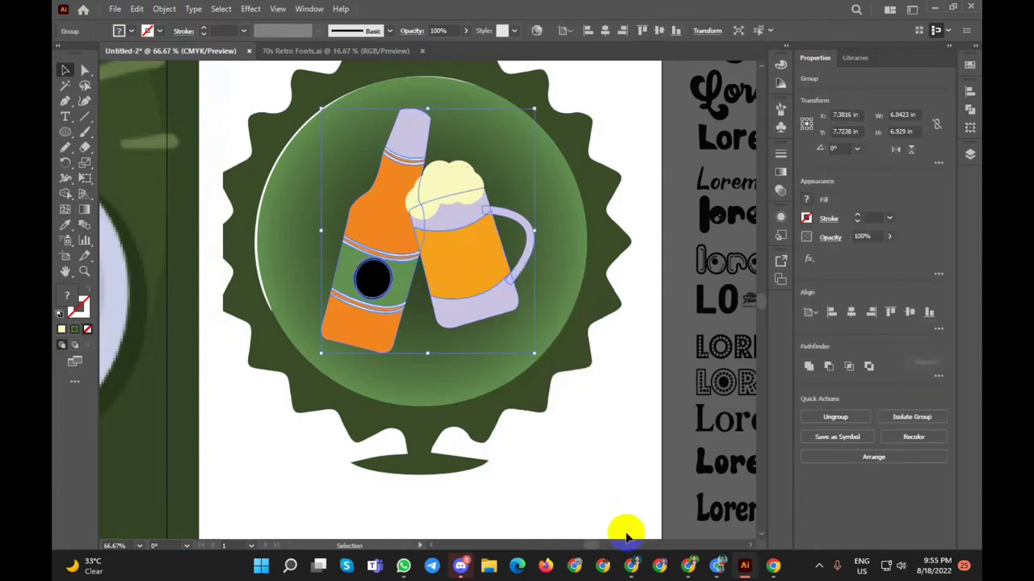
right_click(384, 220)
click(452, 333)
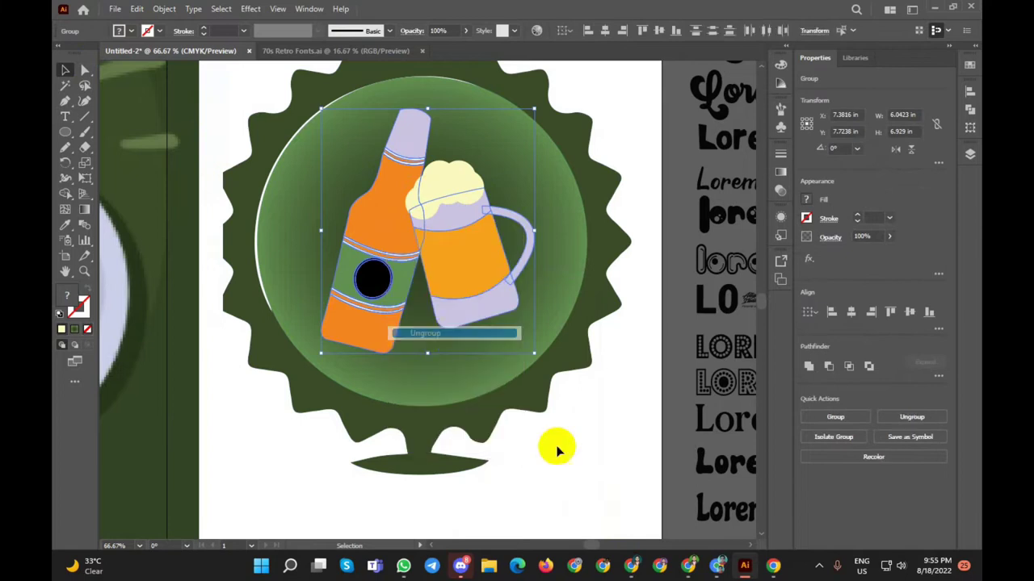
click(553, 445)
Step: Bring the lavender mug to the front with Arrange > Bring to Front
click(458, 241)
right_click(458, 241)
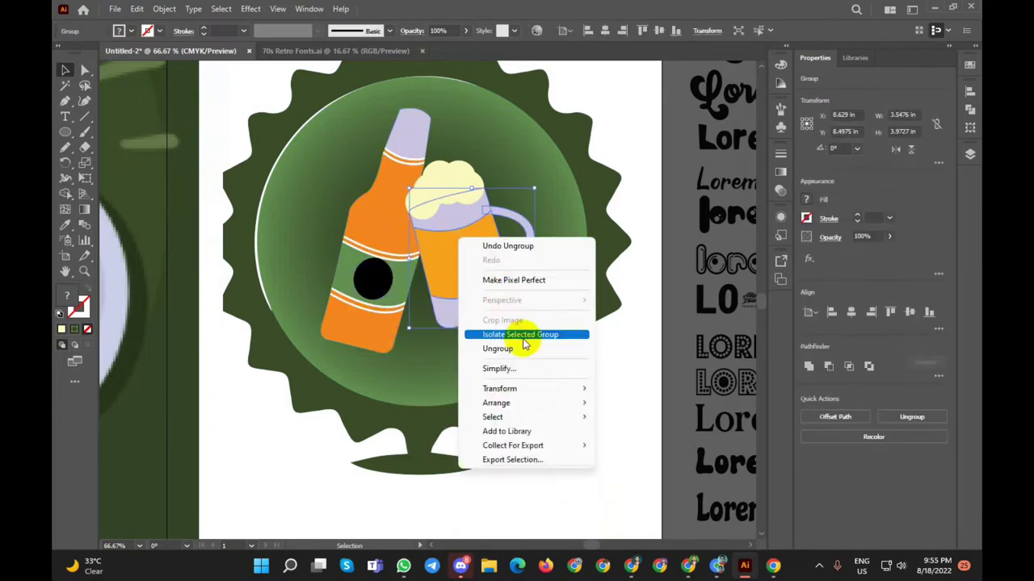
click(622, 398)
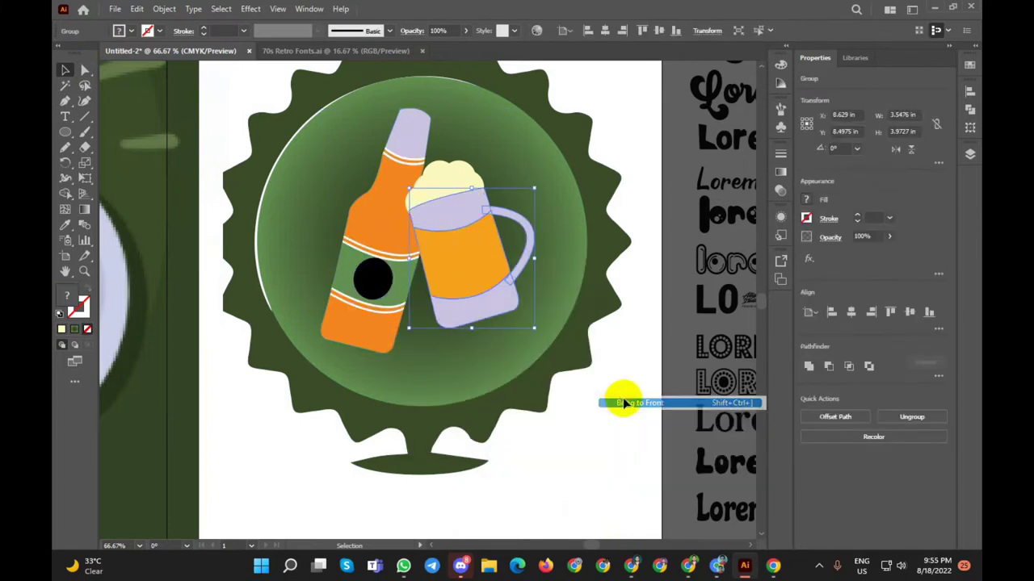
click(594, 411)
scroll(594, 412, down, 1)
scroll(593, 412, down, 1)
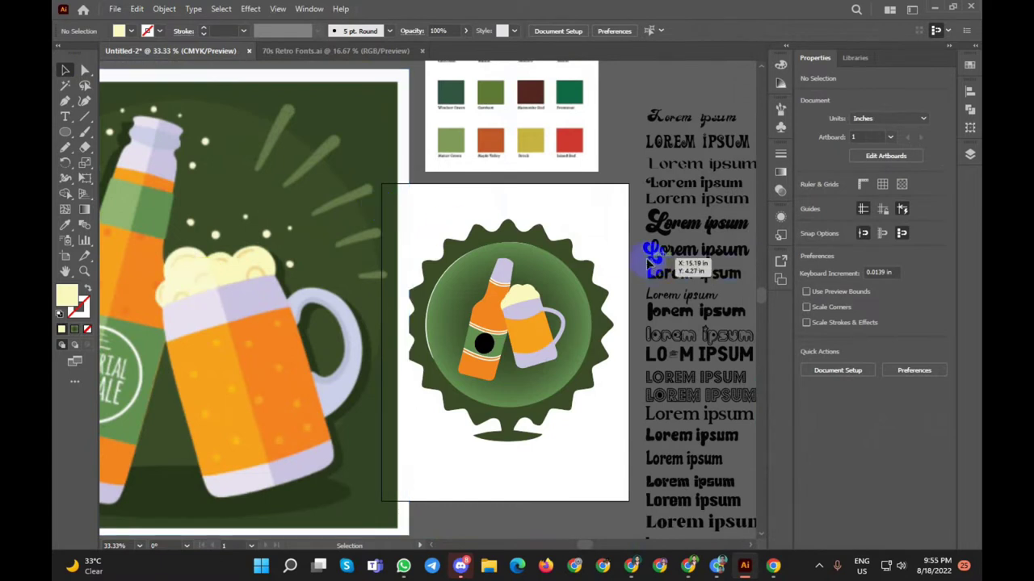
Step: Open the Brushes panel and load the Arrows_Special library, enlarged beside it
click(782, 108)
click(624, 335)
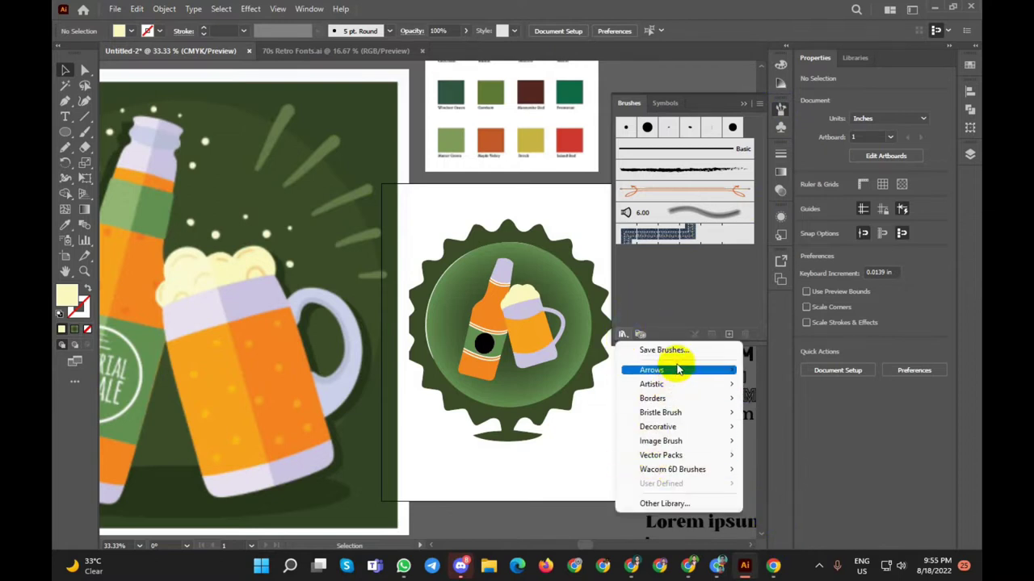
mouse_move(652, 370)
click(799, 371)
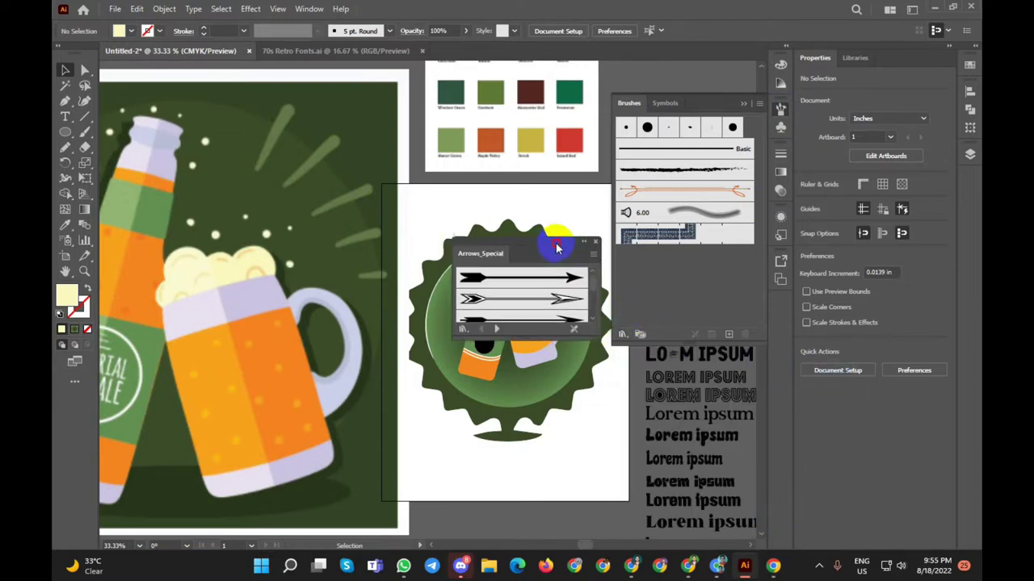
drag(556, 248, 707, 205)
drag(652, 291, 688, 500)
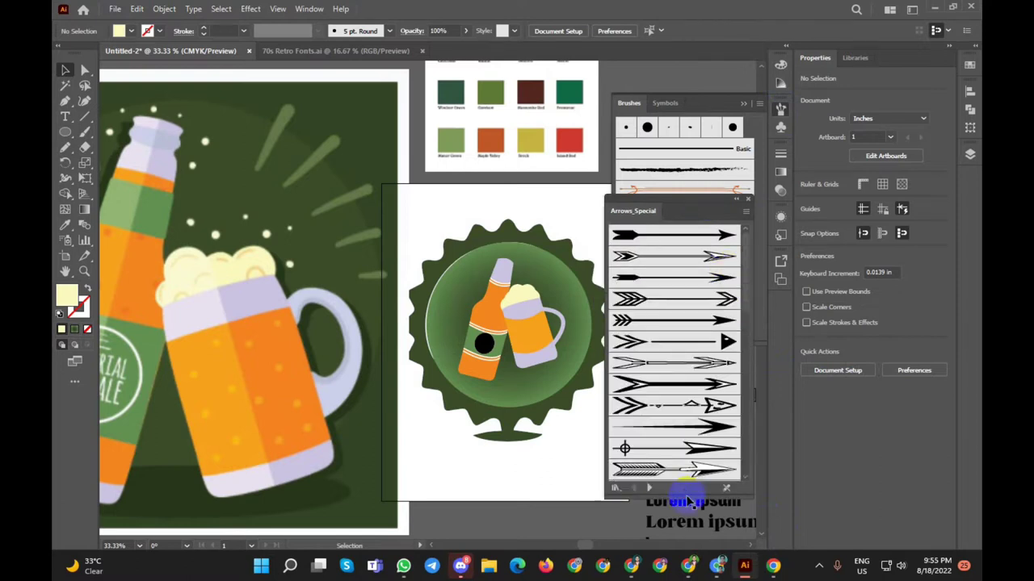
Step: Browse through the brush libraries to the Elegant Curl & Floral Brush Set
click(651, 489)
click(650, 490)
click(651, 489)
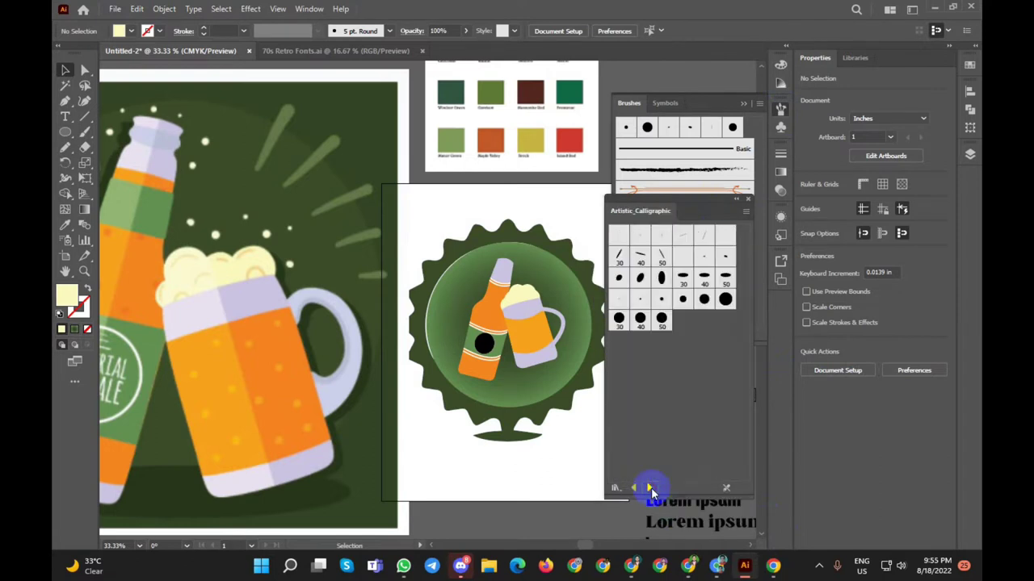
click(651, 489)
click(650, 489)
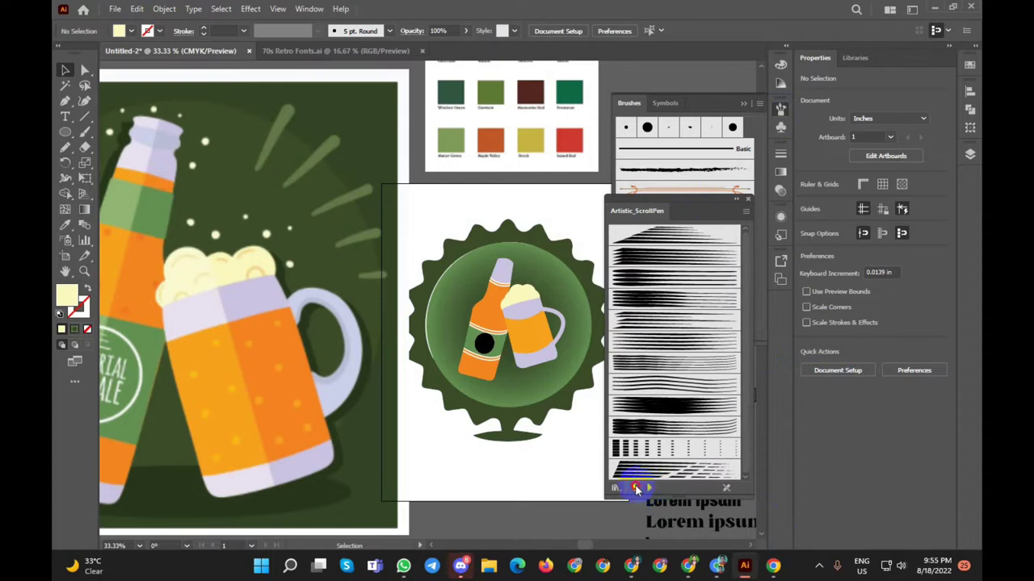
click(635, 488)
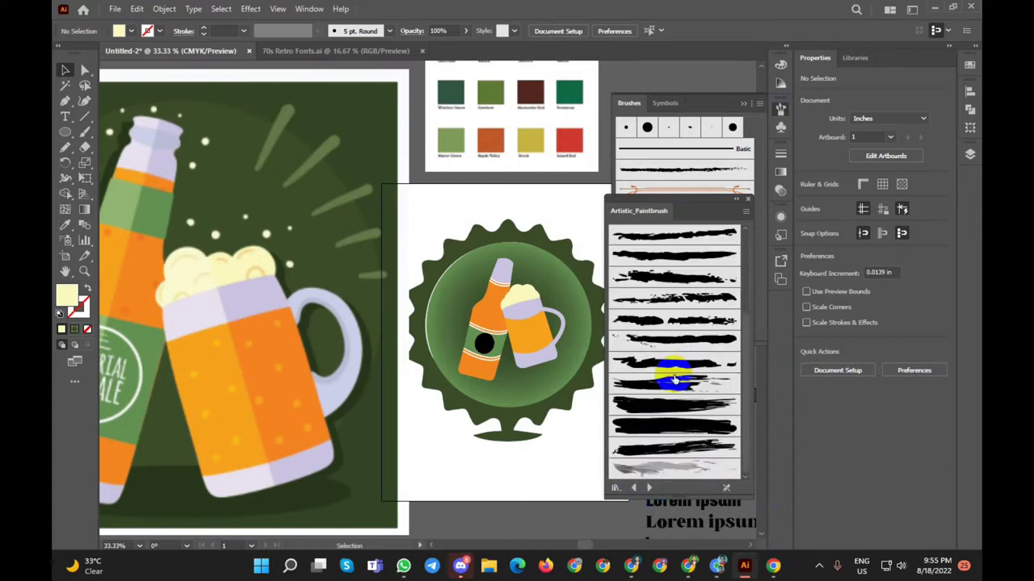
click(648, 488)
click(647, 489)
click(648, 489)
click(648, 488)
click(648, 488)
click(649, 488)
click(648, 489)
click(649, 489)
click(648, 489)
click(648, 488)
click(648, 488)
click(649, 489)
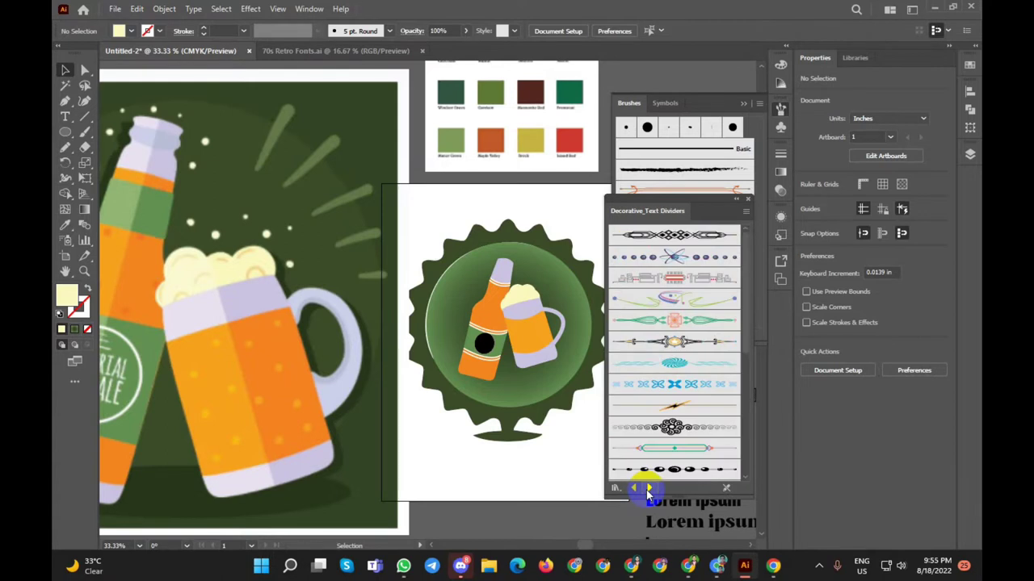
click(648, 489)
click(648, 488)
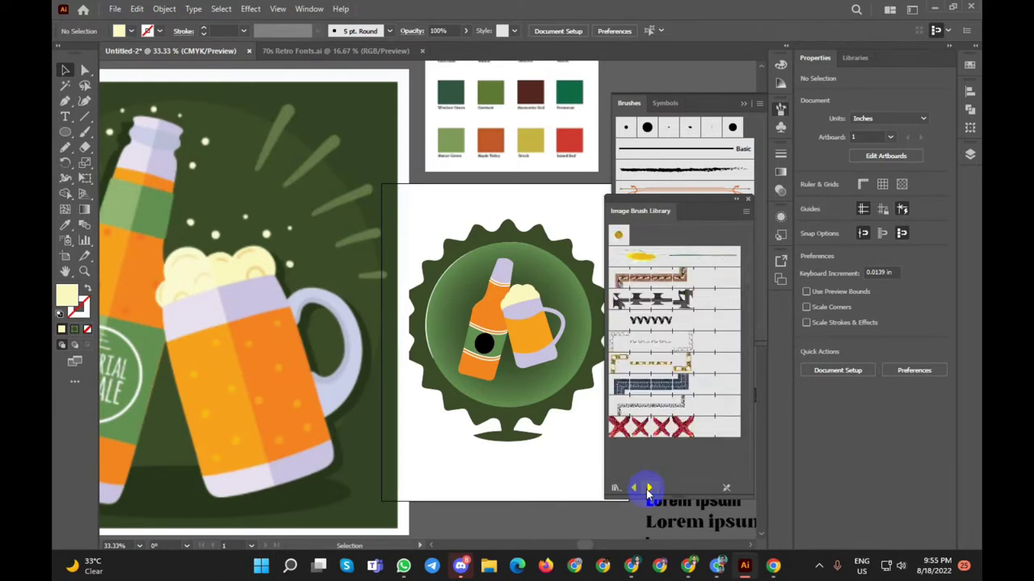
click(635, 488)
Step: Choose the tapered brush from the Elegant Curl & Floral set as the current brush
scroll(691, 334, down, 2)
scroll(687, 332, down, 2)
scroll(685, 346, down, 2)
scroll(685, 345, down, 3)
click(694, 352)
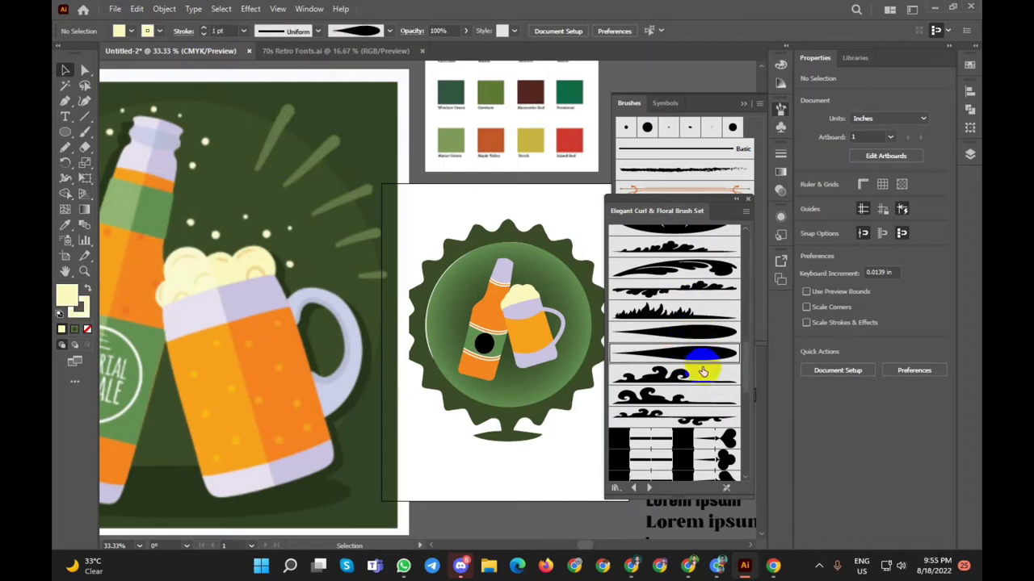
Step: Close the brush library panel and reopen the Brushes panel
click(741, 105)
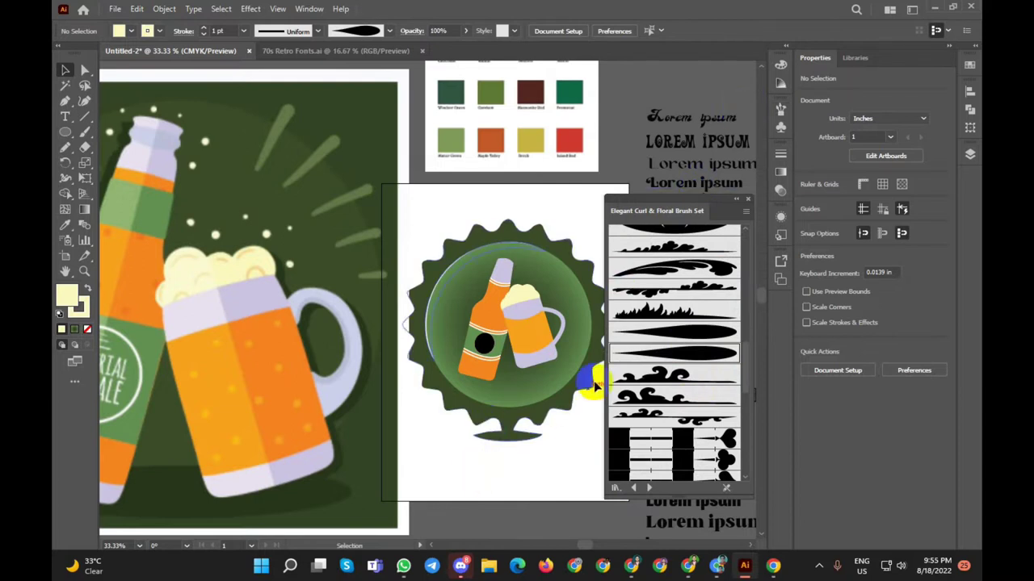
scroll(652, 369, down, 2)
scroll(662, 364, up, 4)
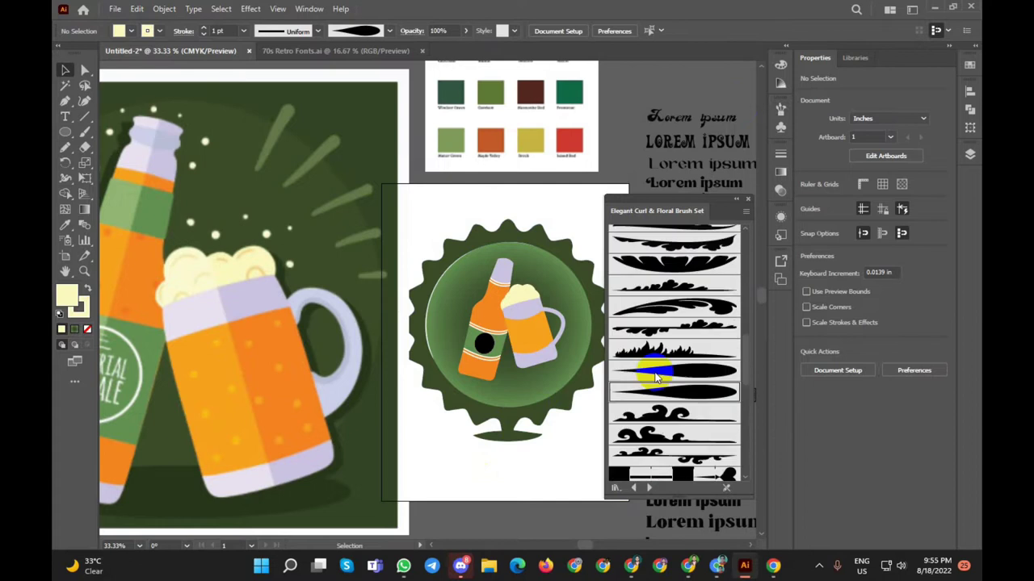
click(747, 202)
click(780, 108)
scroll(436, 291, down, 2)
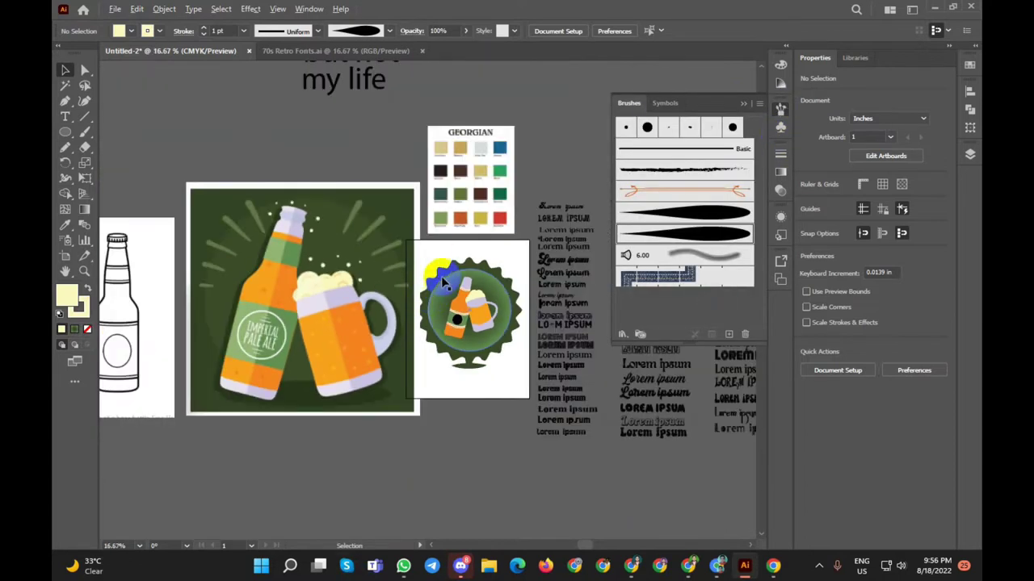
Step: Draw a horizontal line below 'my life' with Width Profile 1 and a 39 pt stroke
click(85, 118)
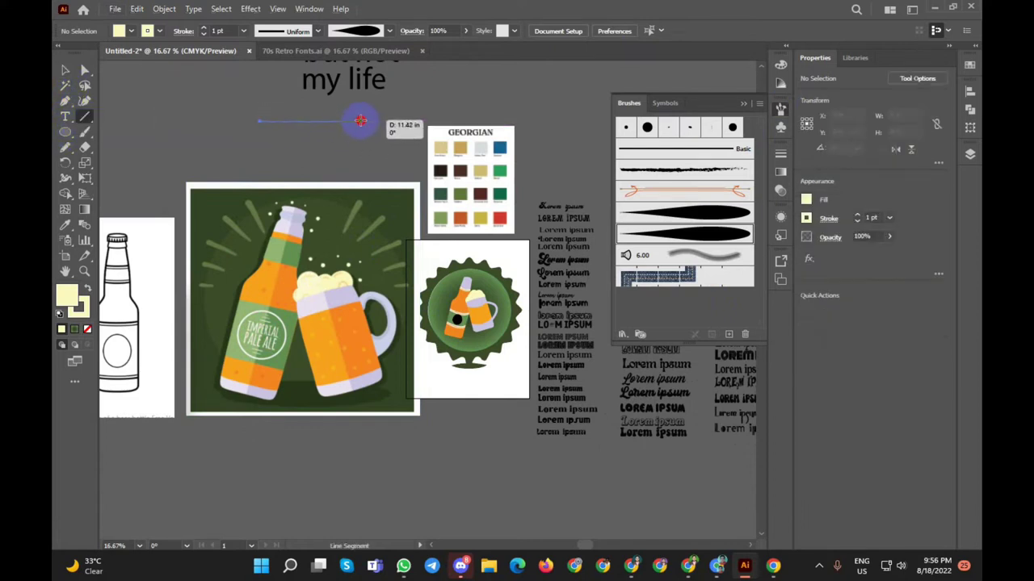
drag(275, 121, 360, 121)
click(318, 30)
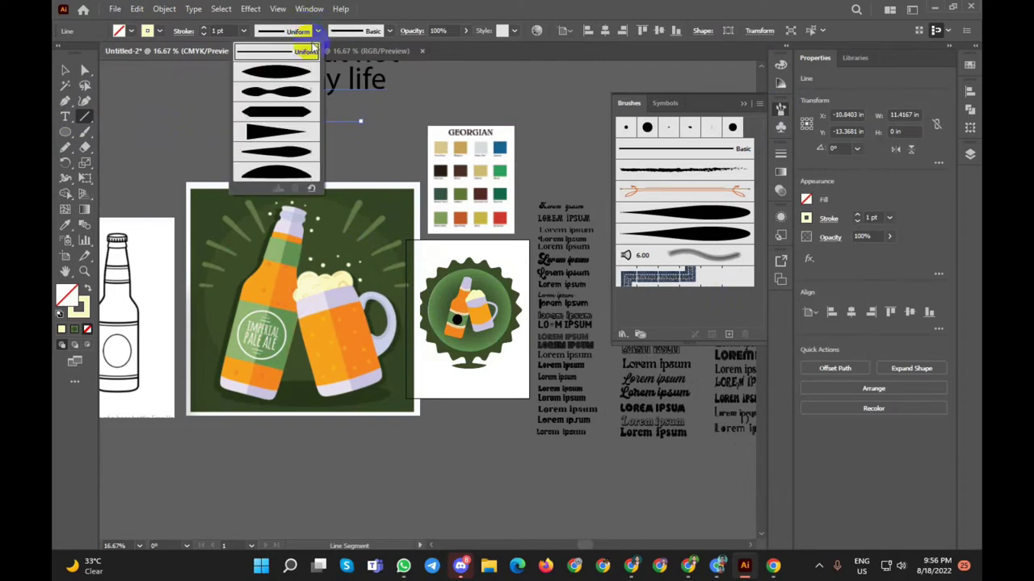
click(283, 66)
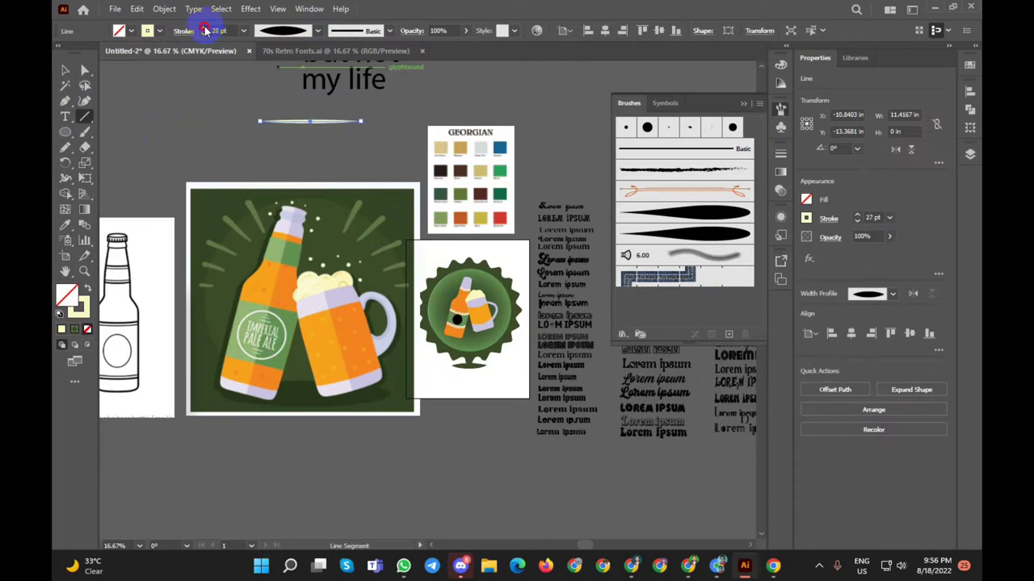
click(204, 31)
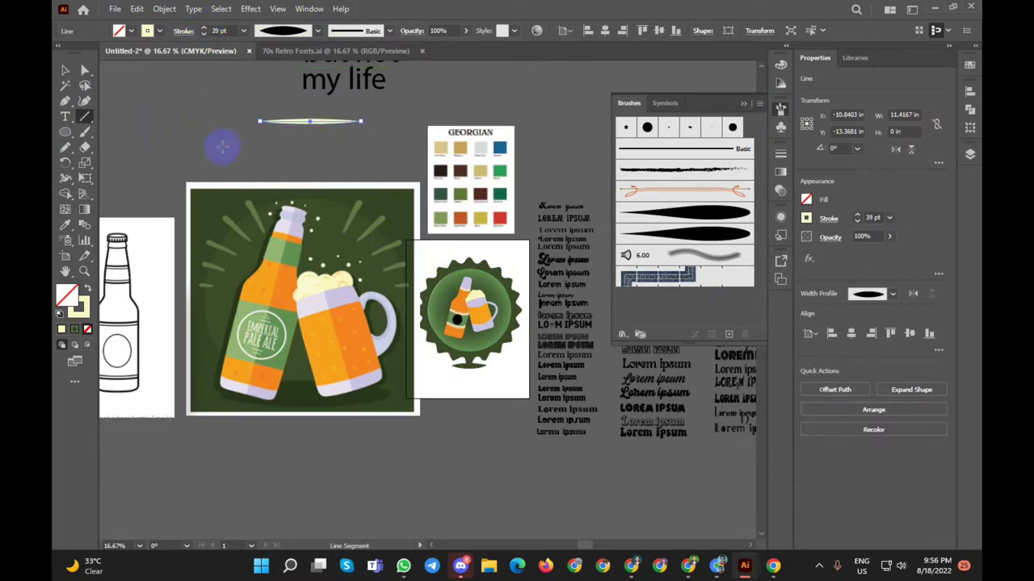
click(221, 152)
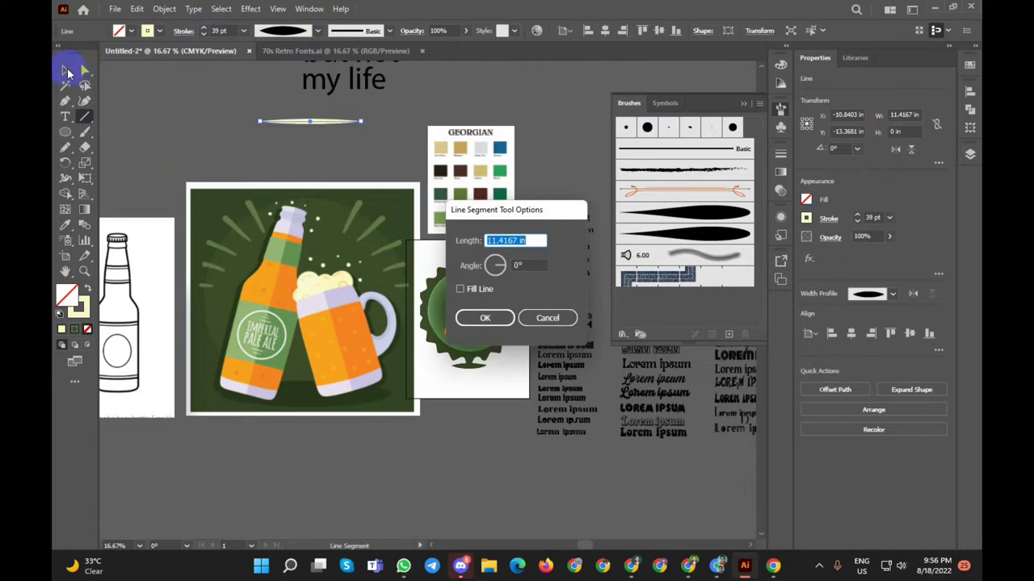
click(557, 318)
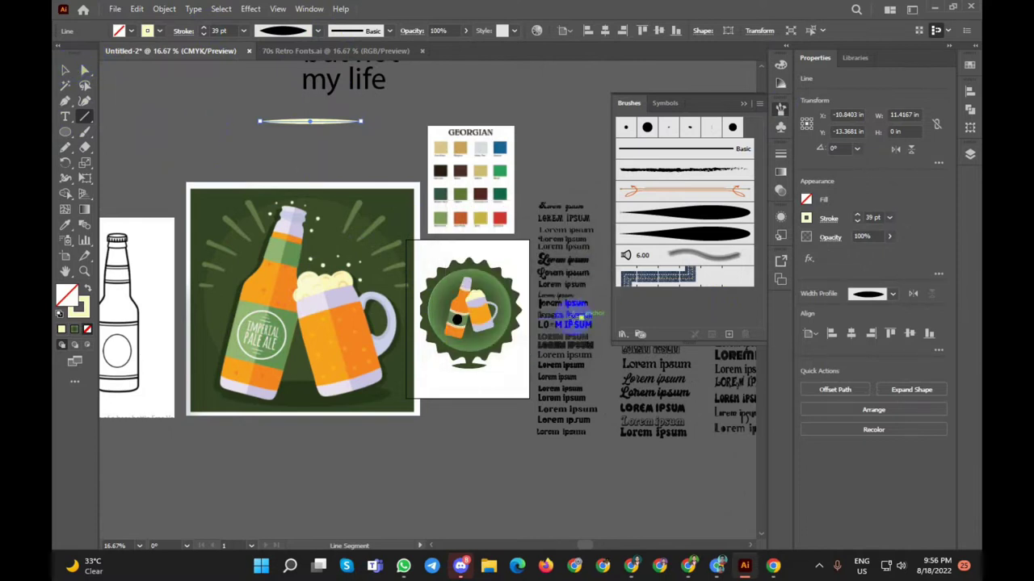
Step: Expand the tapered line's appearance into a filled shape via Object > Expand Appearance
click(67, 71)
shift+click(355, 127)
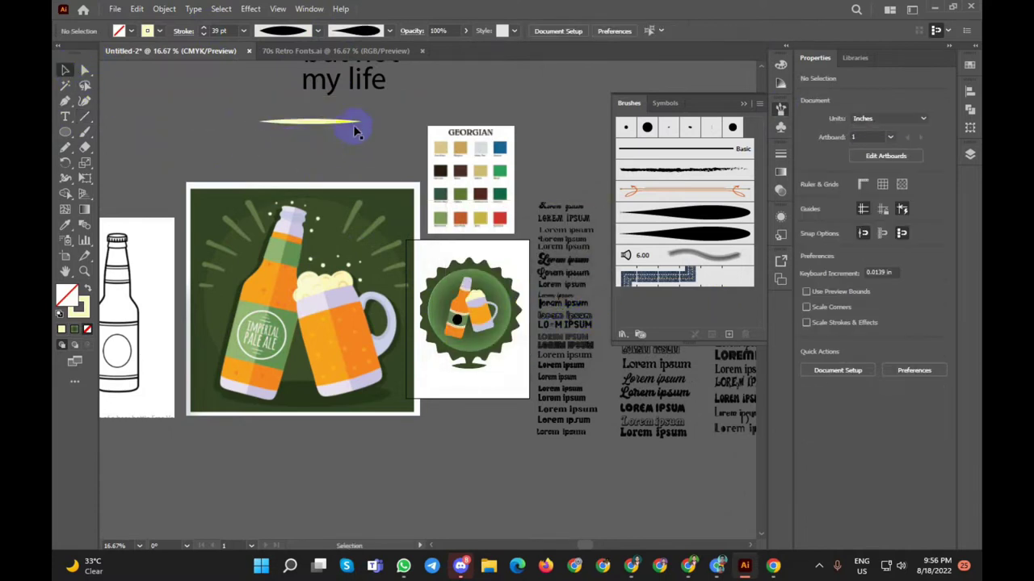
shift+click(361, 122)
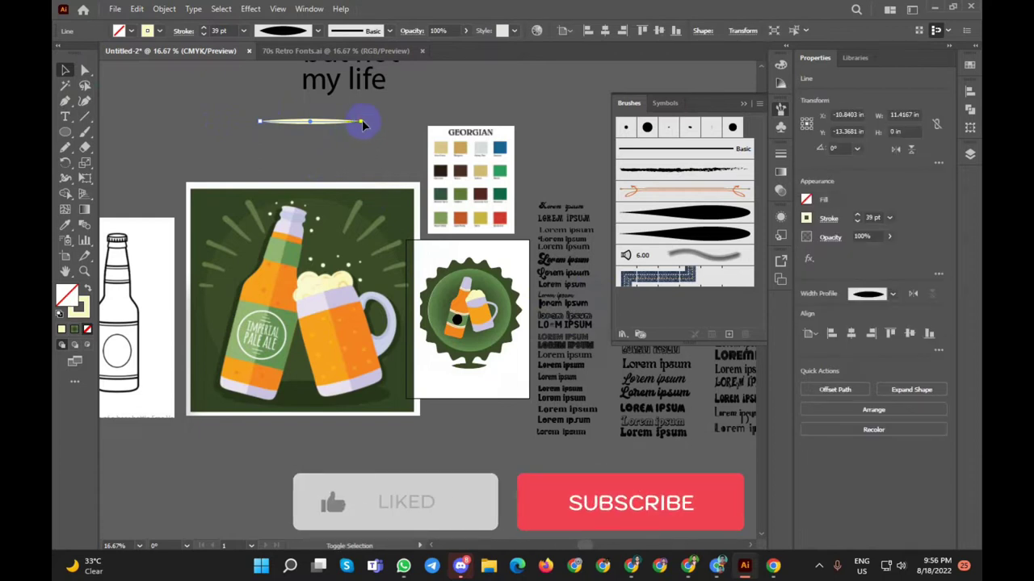
click(164, 9)
click(226, 185)
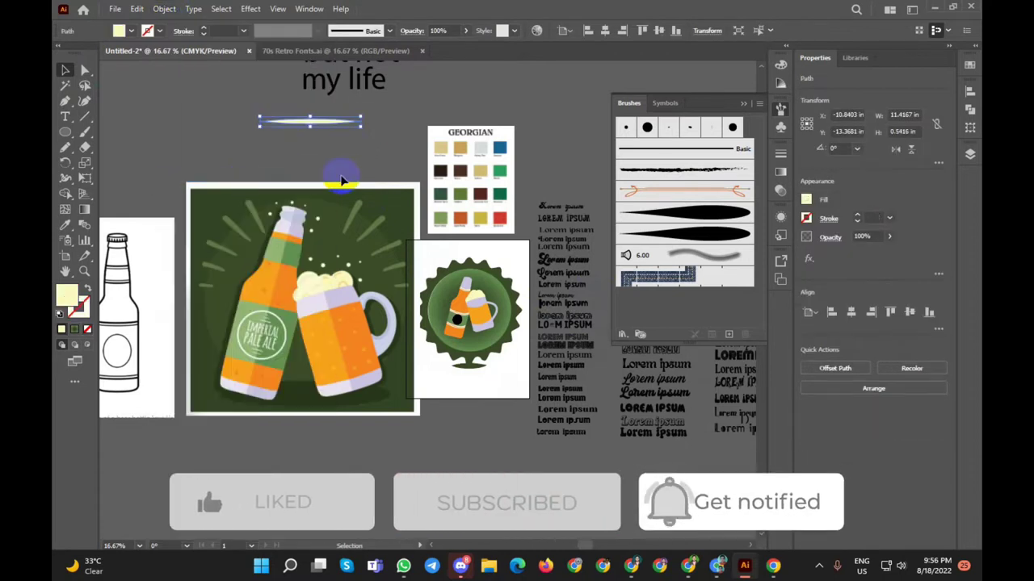
click(164, 9)
click(212, 165)
Step: Shorten the expanded tapered shape by dragging in its right end
click(380, 152)
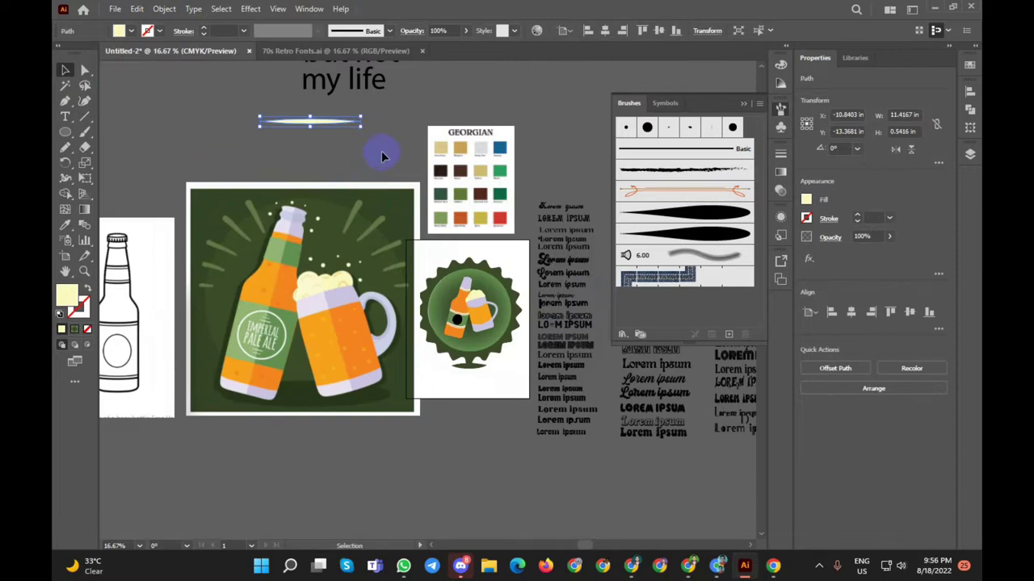
shift+click(361, 125)
drag(360, 125, 276, 127)
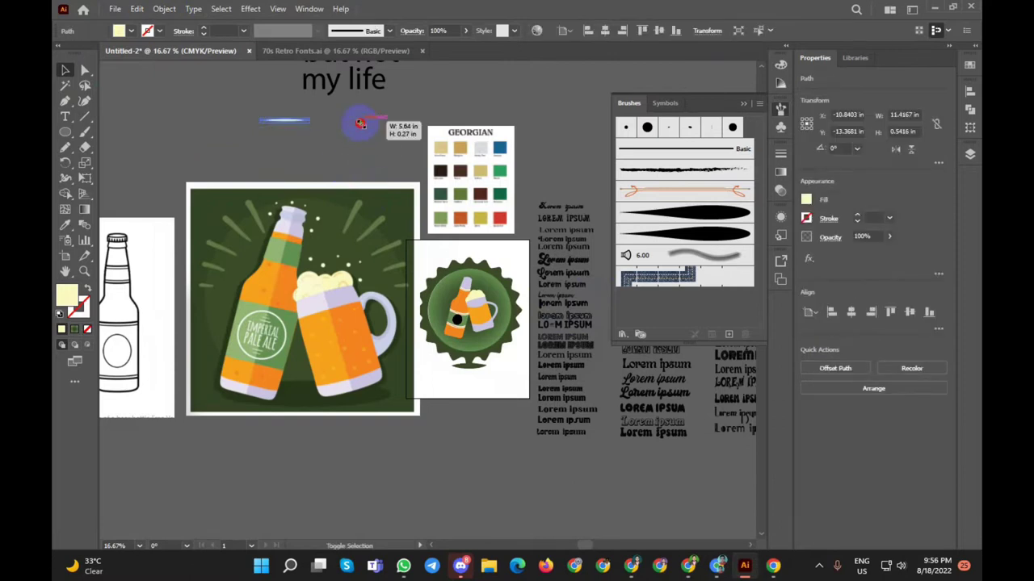
scroll(276, 128, up, 4)
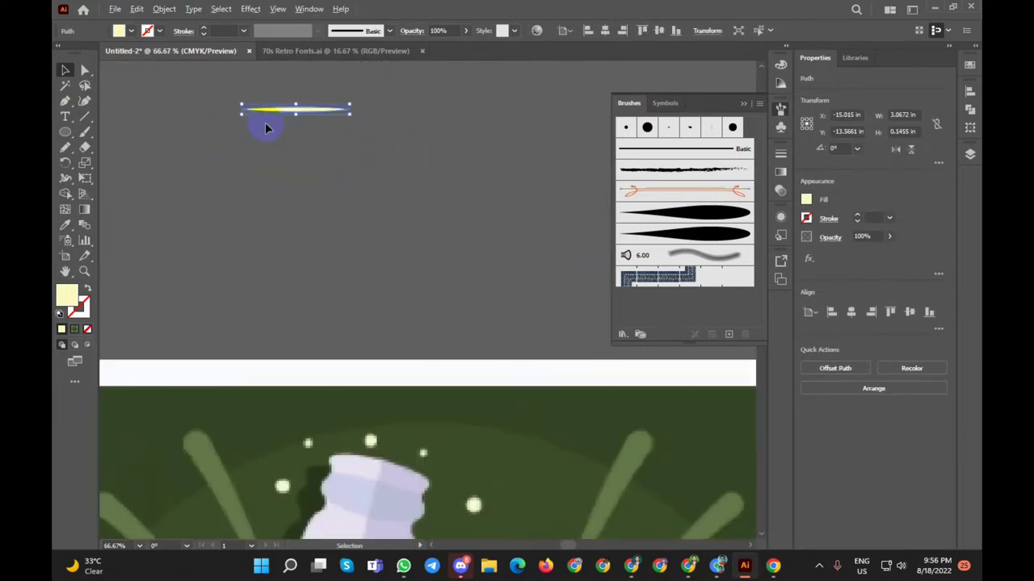
drag(351, 119, 341, 113)
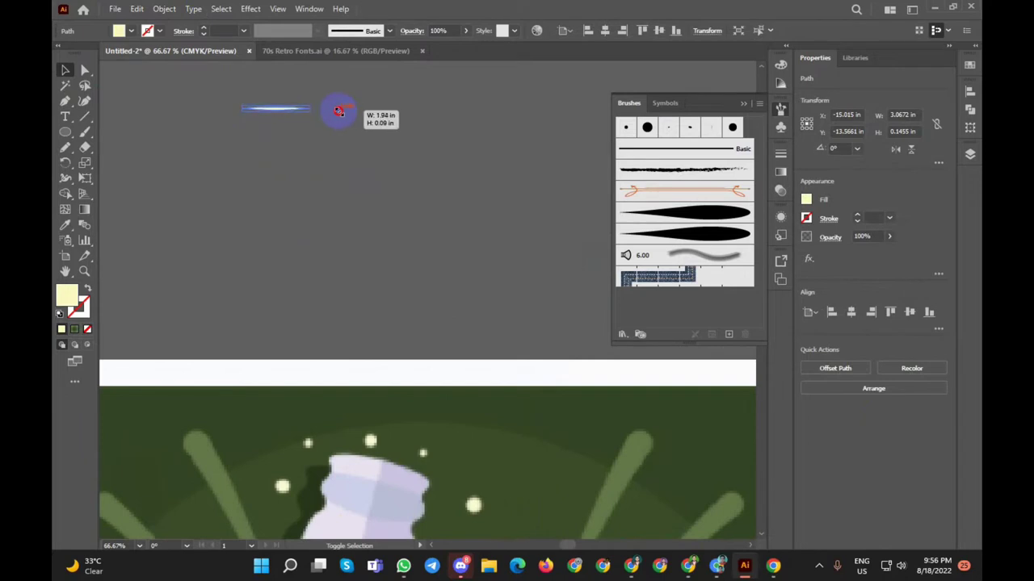
click(334, 172)
scroll(335, 172, down, 3)
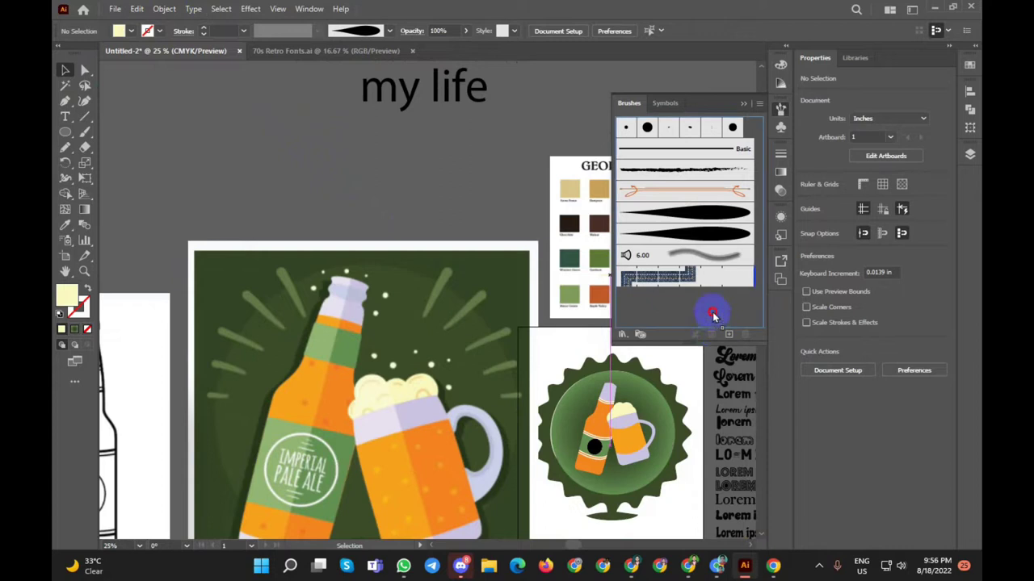
Step: Drag the sliver into Brushes as a new Art Brush with Tints colorization
drag(699, 329, 714, 312)
click(495, 314)
click(492, 376)
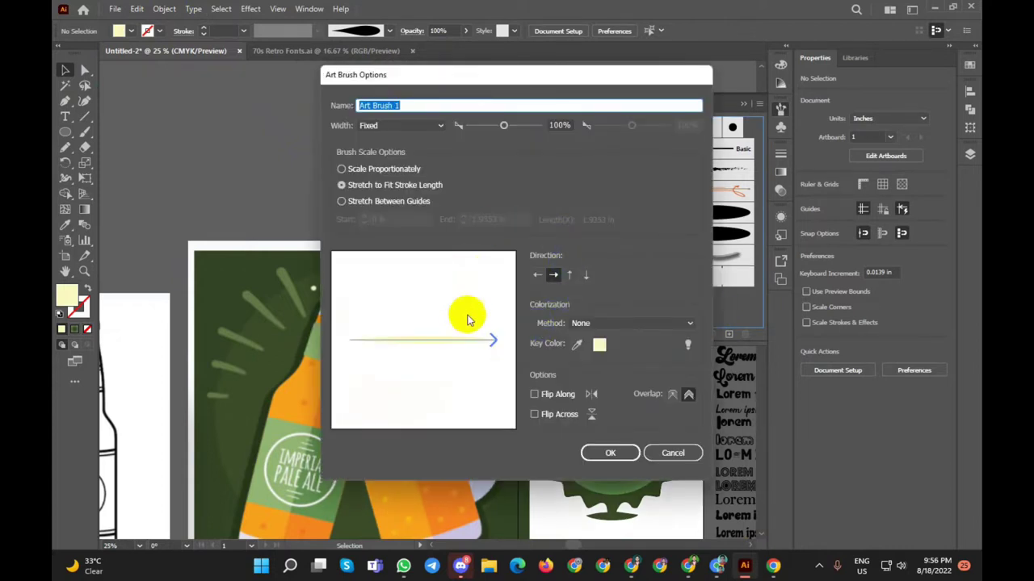
click(617, 327)
click(599, 348)
click(611, 452)
Step: Deselect the sliver and switch to the Paintbrush tool
click(444, 151)
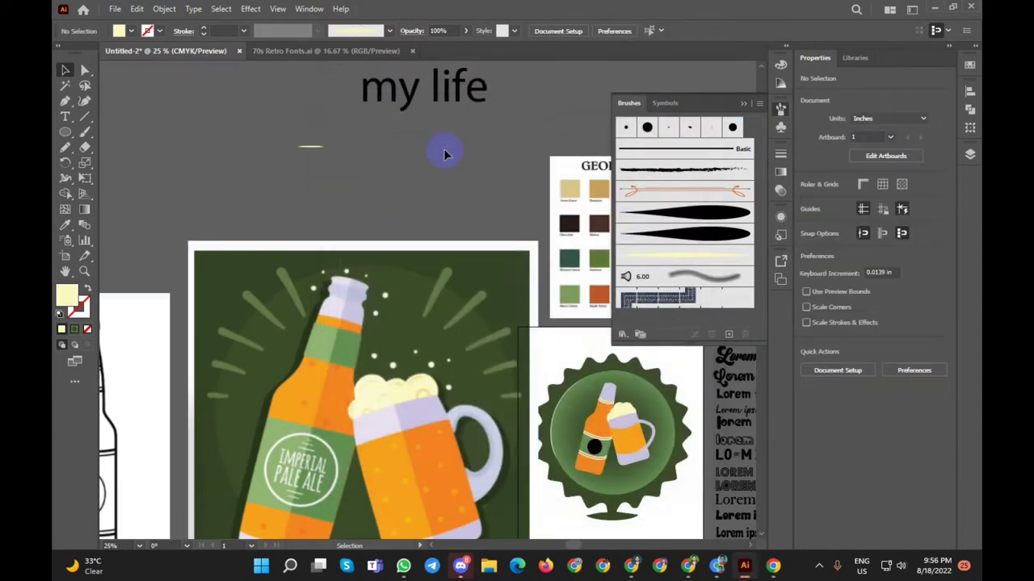
scroll(445, 153, down, 1)
scroll(445, 153, down, 1)
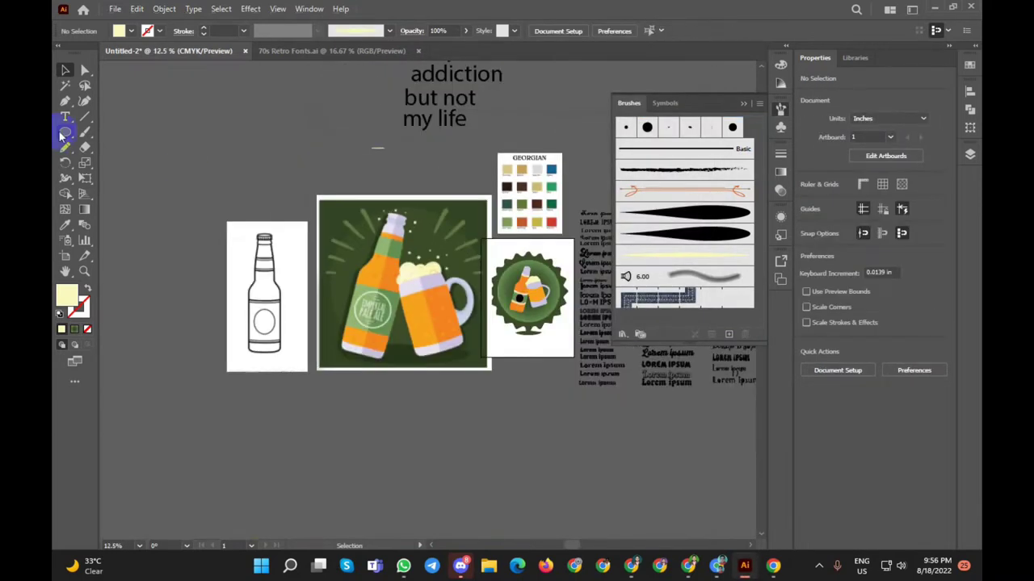
click(85, 135)
Step: Paint curved highlight strokes with the new brush across the mug's foam bumps
scroll(607, 226, up, 1)
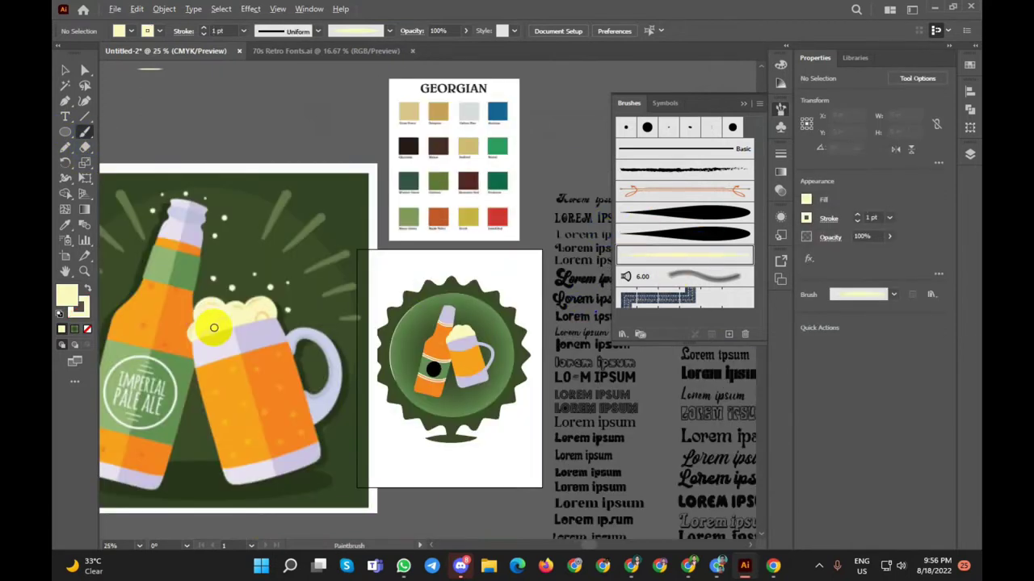
scroll(214, 328, up, 2)
scroll(214, 327, up, 2)
scroll(214, 327, down, 5)
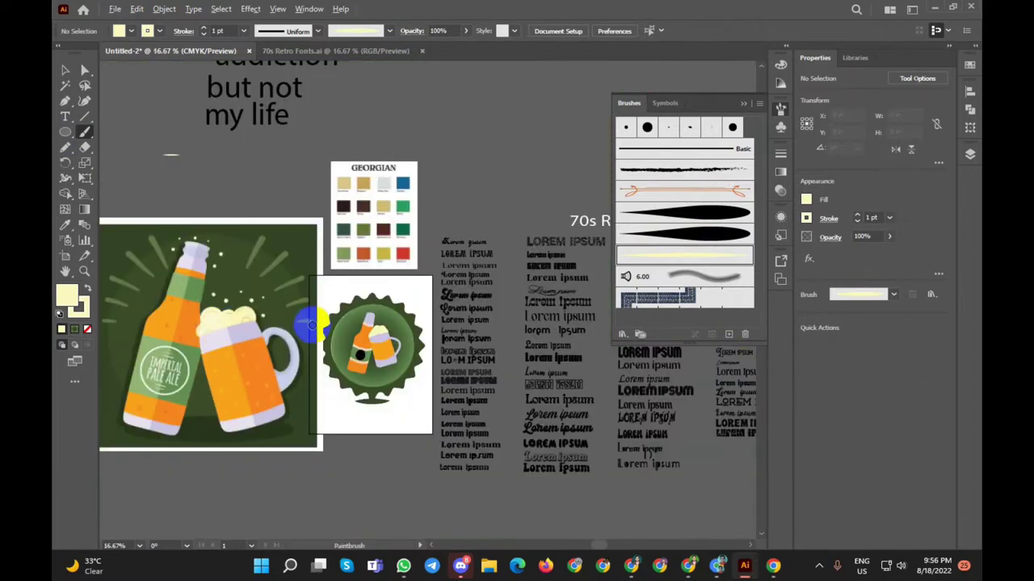
scroll(380, 336, up, 3)
scroll(553, 371, up, 10)
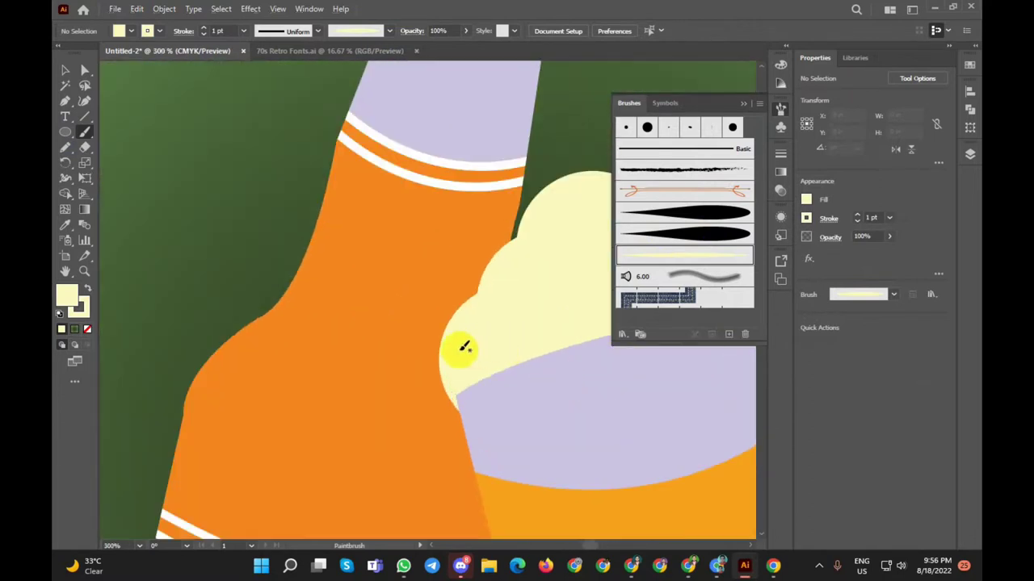
drag(461, 366, 491, 330)
scroll(465, 323, down, 1)
drag(487, 301, 557, 234)
scroll(550, 277, down, 4)
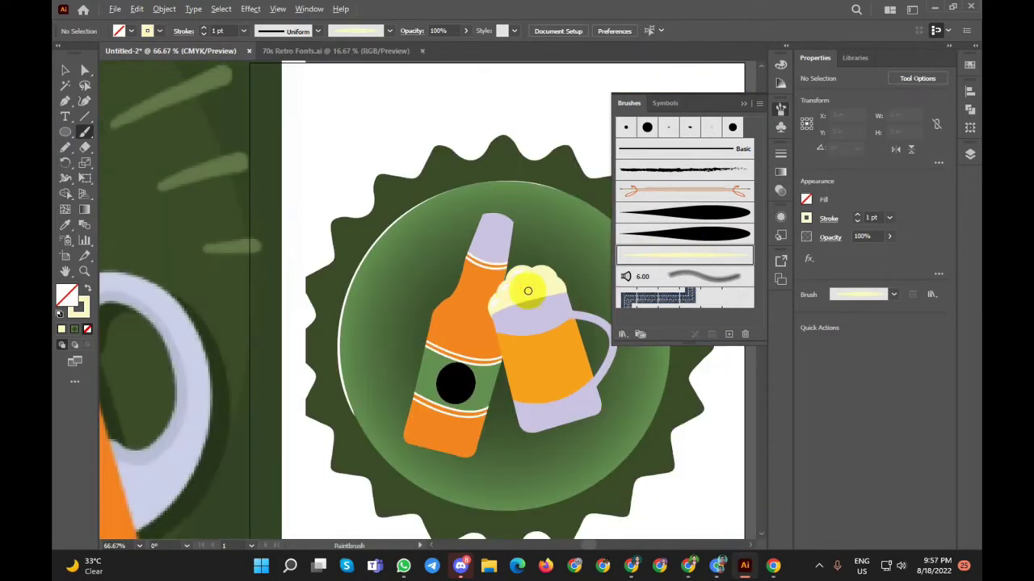
scroll(525, 283, up, 4)
drag(494, 248, 528, 247)
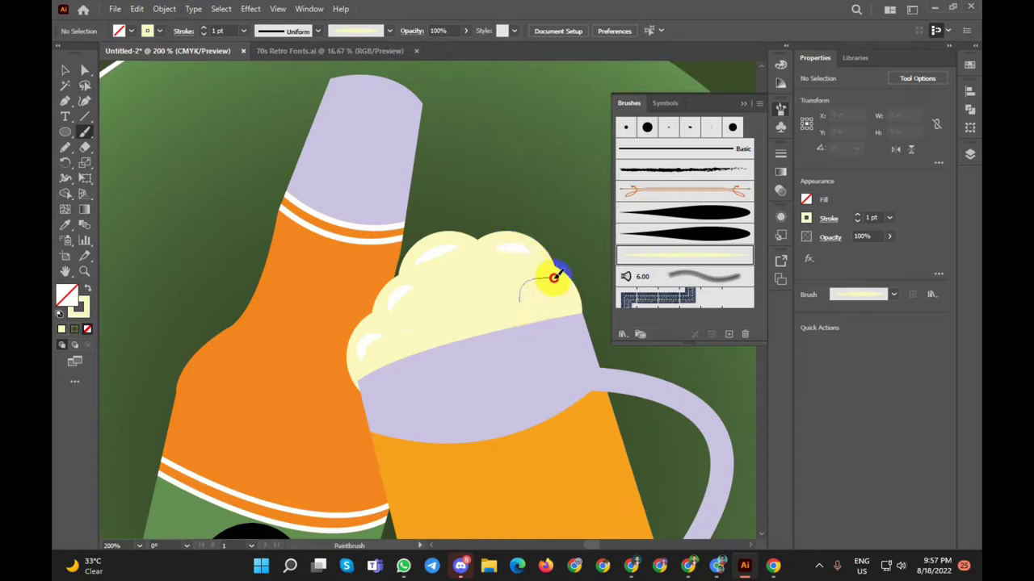
drag(449, 308, 491, 275)
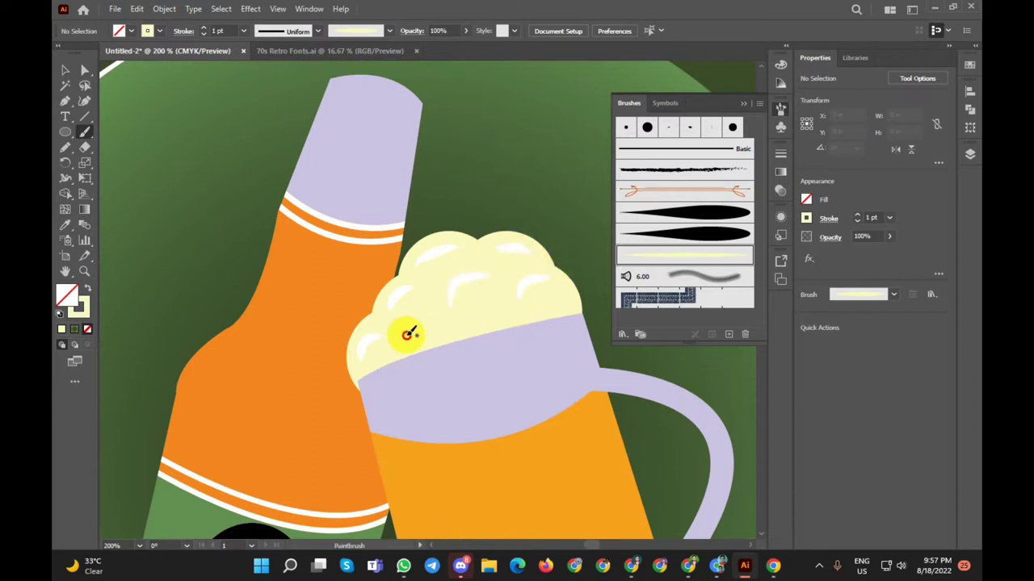
scroll(431, 307, down, 1)
scroll(404, 379, down, 1)
scroll(442, 404, down, 1)
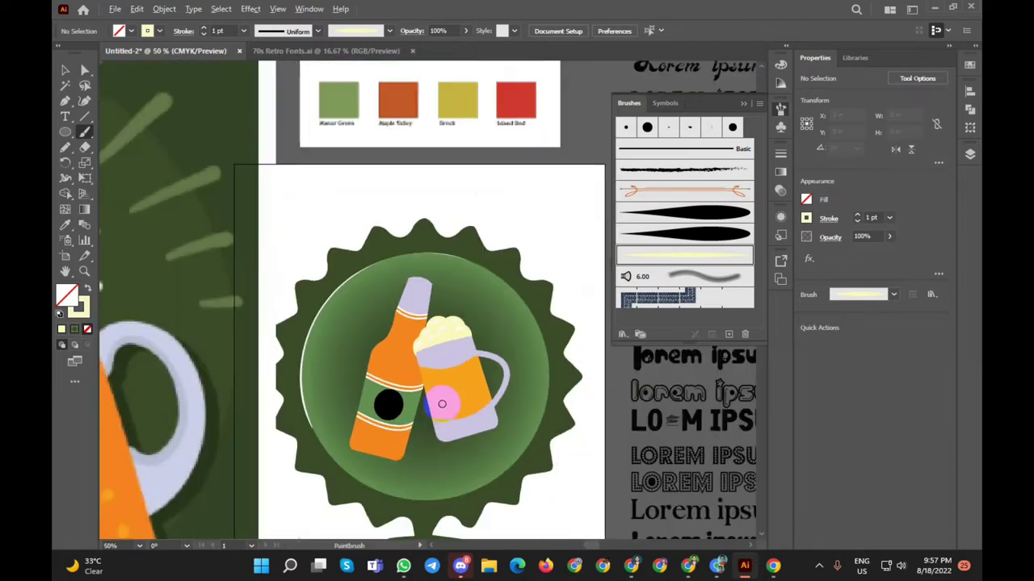
Step: Select all foam highlight strokes, expand their appearance into filled shapes, and zoom out
click(65, 70)
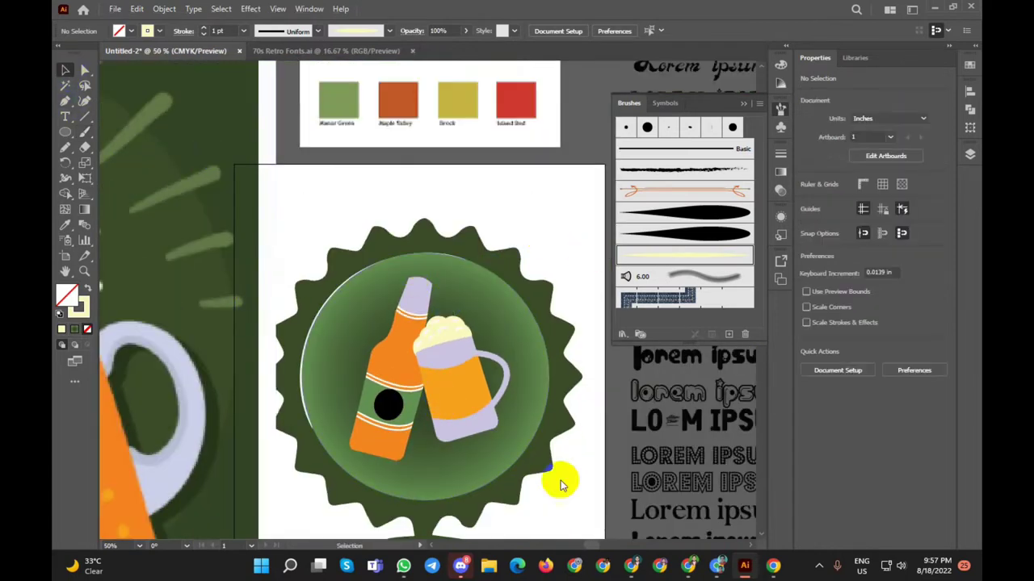
click(468, 363)
scroll(467, 361, down, 2)
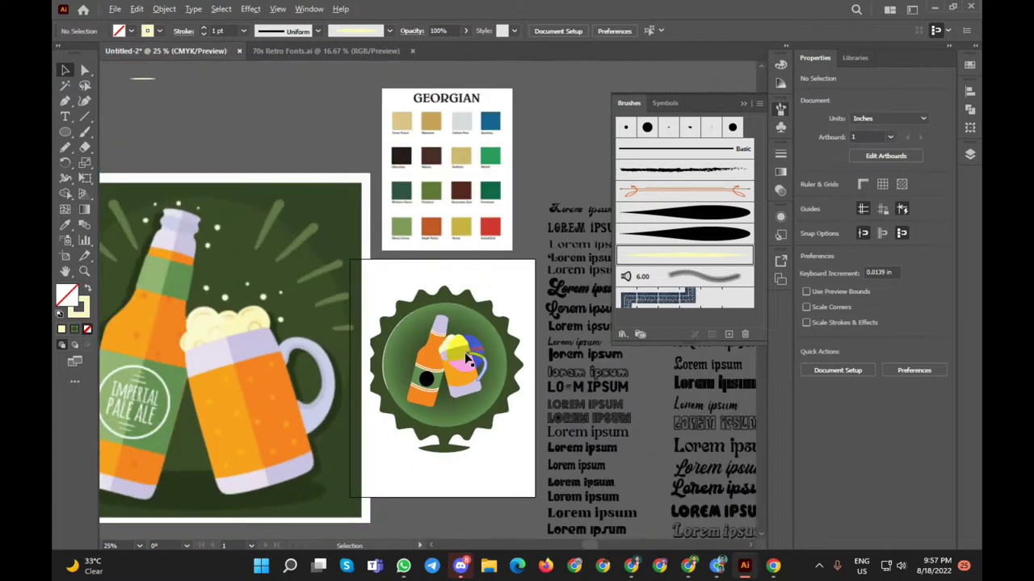
scroll(452, 348, up, 4)
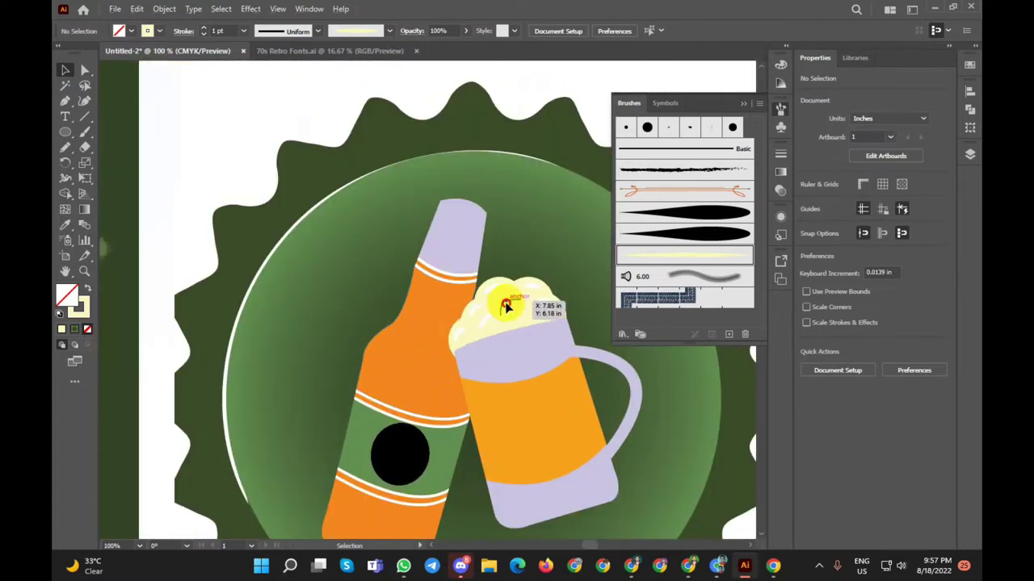
click(507, 306)
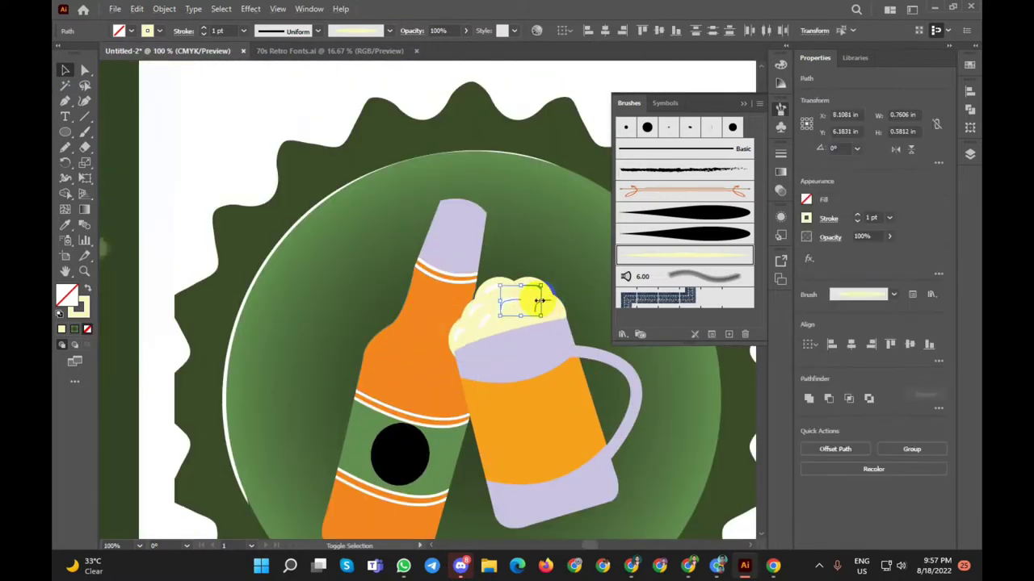
scroll(542, 312, up, 3)
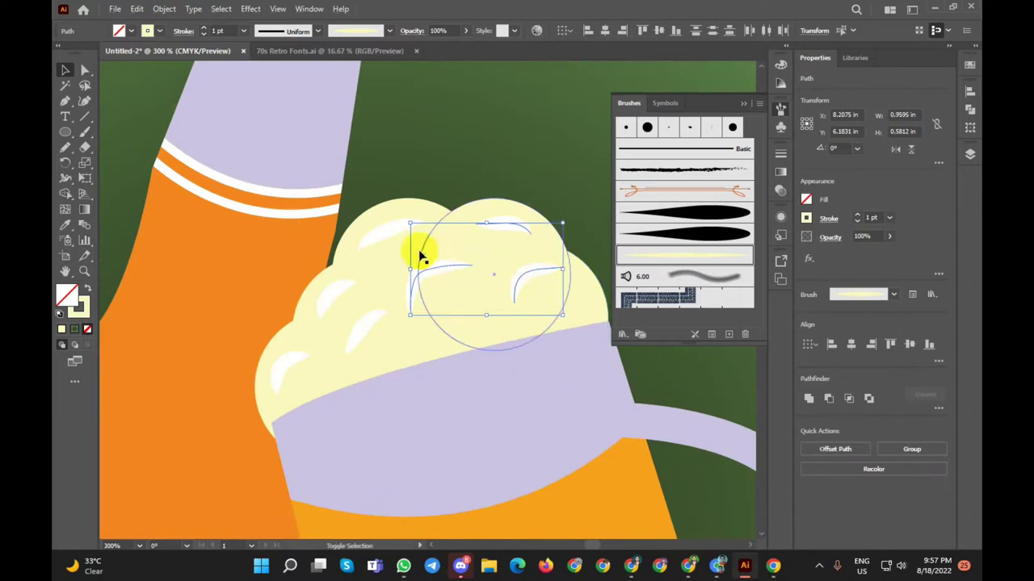
shift+click(388, 235)
shift+click(335, 289)
shift+click(359, 331)
shift+click(291, 364)
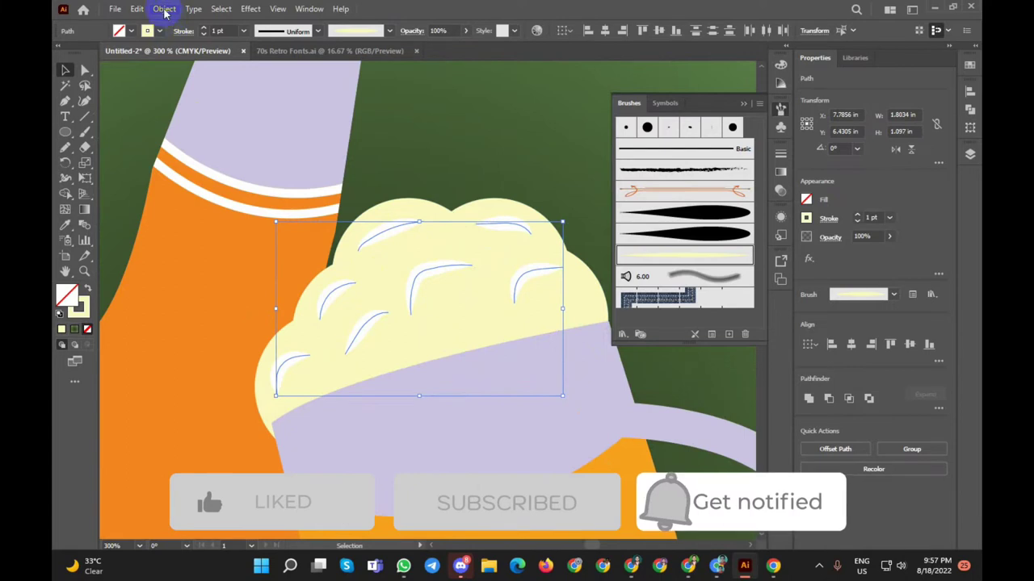
click(164, 11)
click(231, 174)
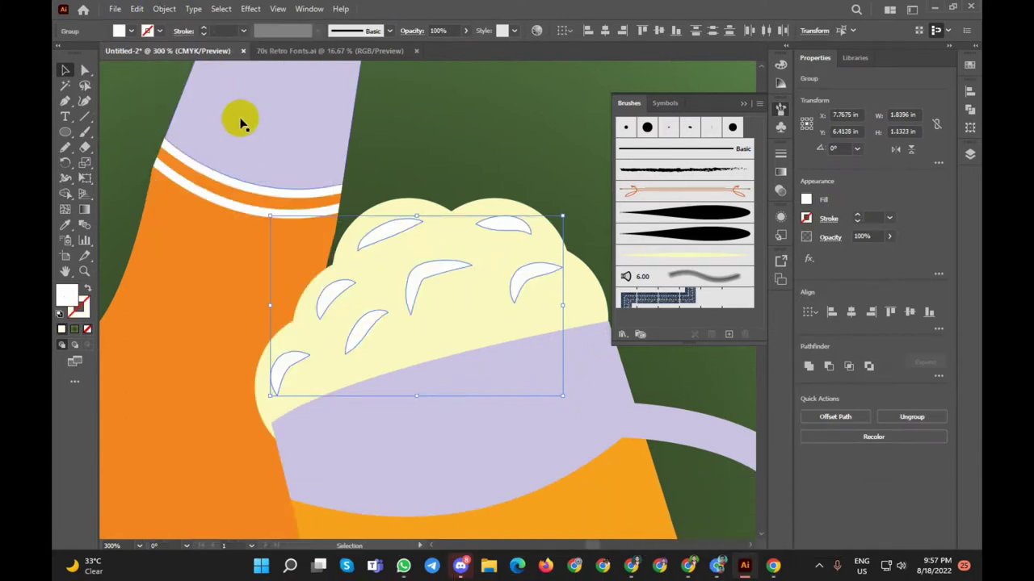
key(ctrl+minus)
key(ctrl+minus)
key(ctrl+minus)
key(ctrl+minus)
key(ctrl+minus)
key(ctrl+minus)
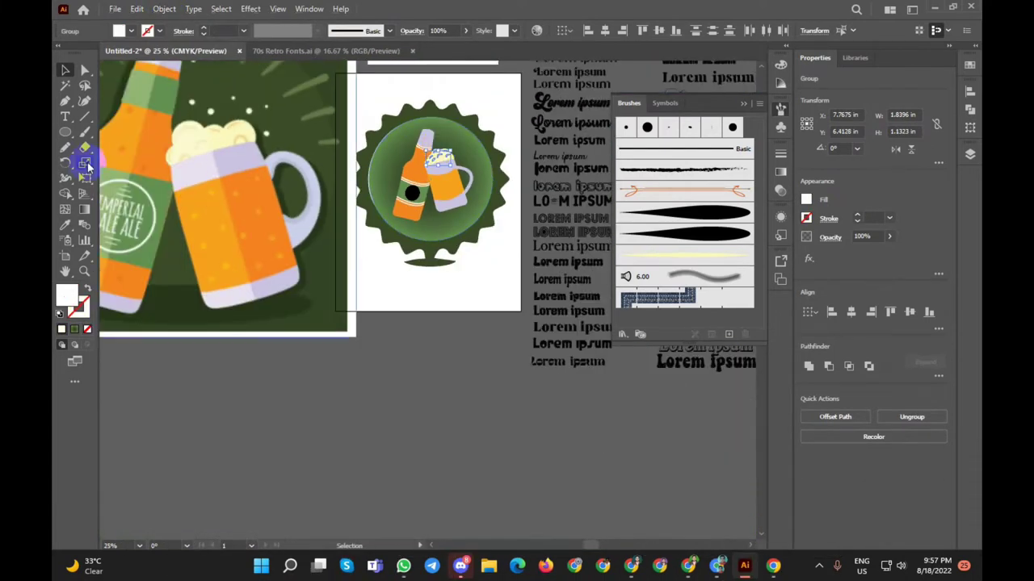
Step: Sample the foam's pale yellow with the Eyedropper, then deselect the highlight group
click(67, 224)
scroll(252, 145, up, 3)
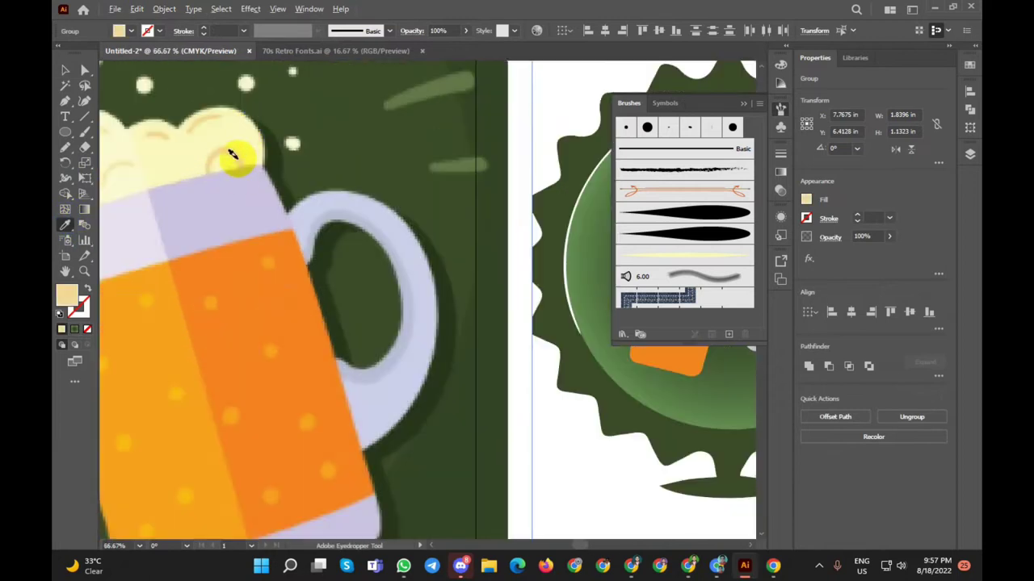
scroll(231, 155, down, 2)
click(61, 71)
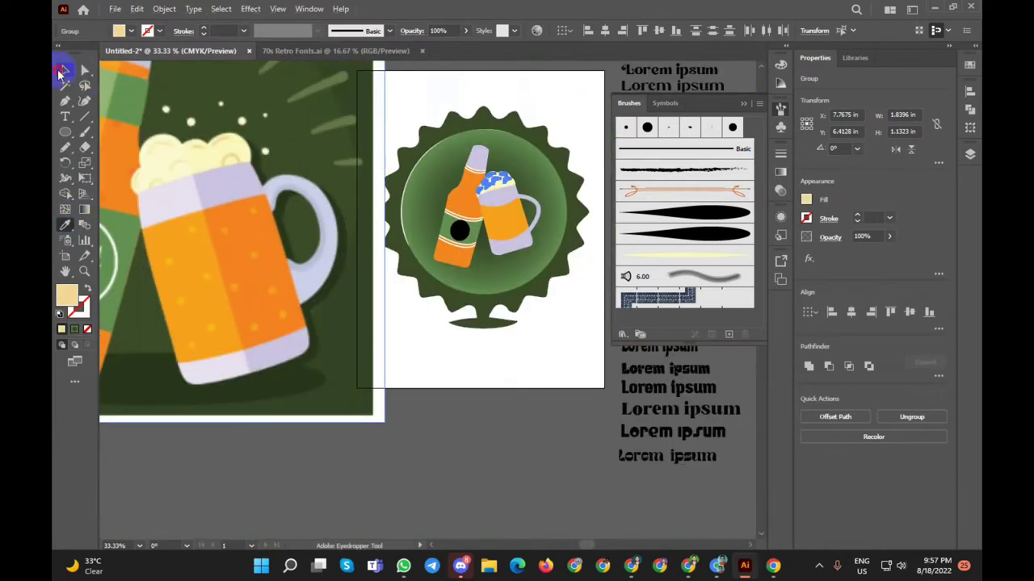
click(451, 404)
Step: Choose the tapered brush in Brushes and switch to the Paintbrush tool at 1 pt
scroll(514, 228, up, 2)
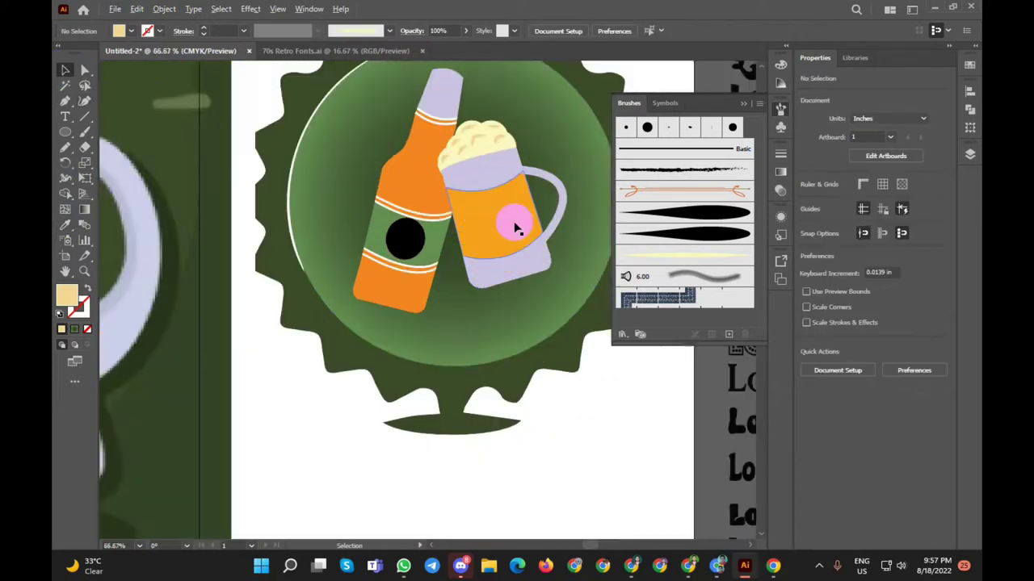
scroll(509, 210, down, 1)
scroll(442, 170, down, 1)
scroll(444, 220, down, 3)
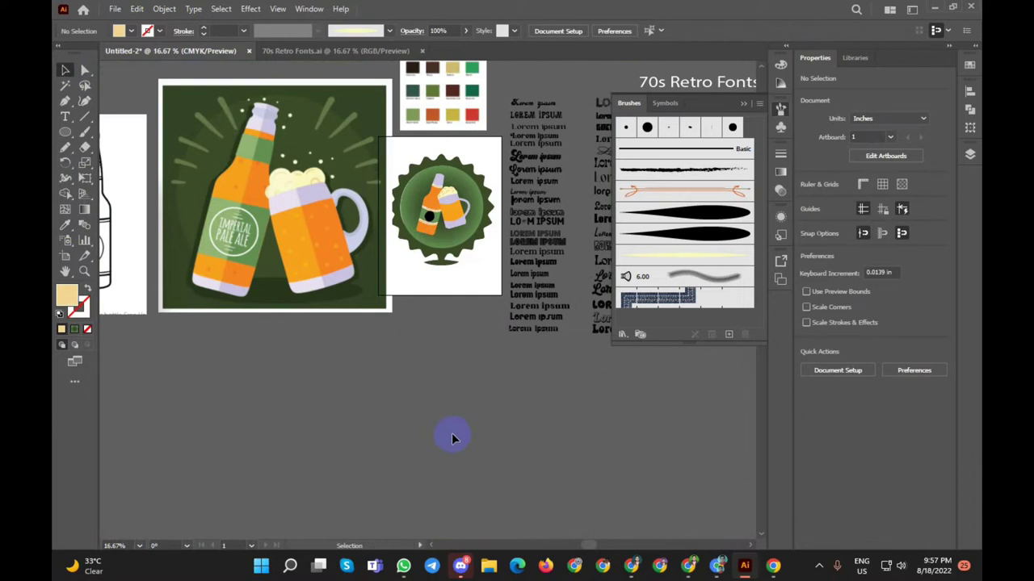
click(685, 212)
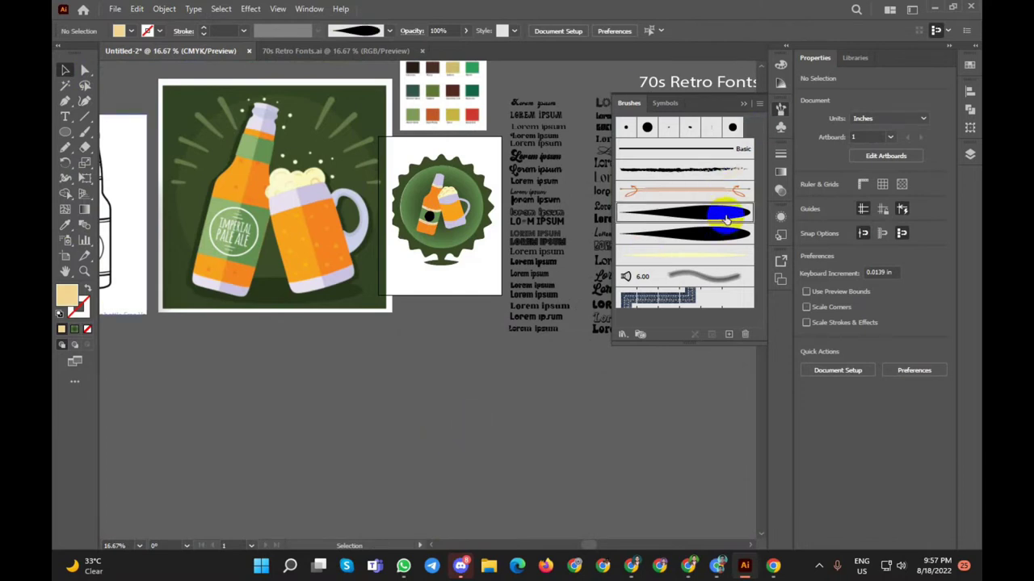
scroll(461, 160, up, 1)
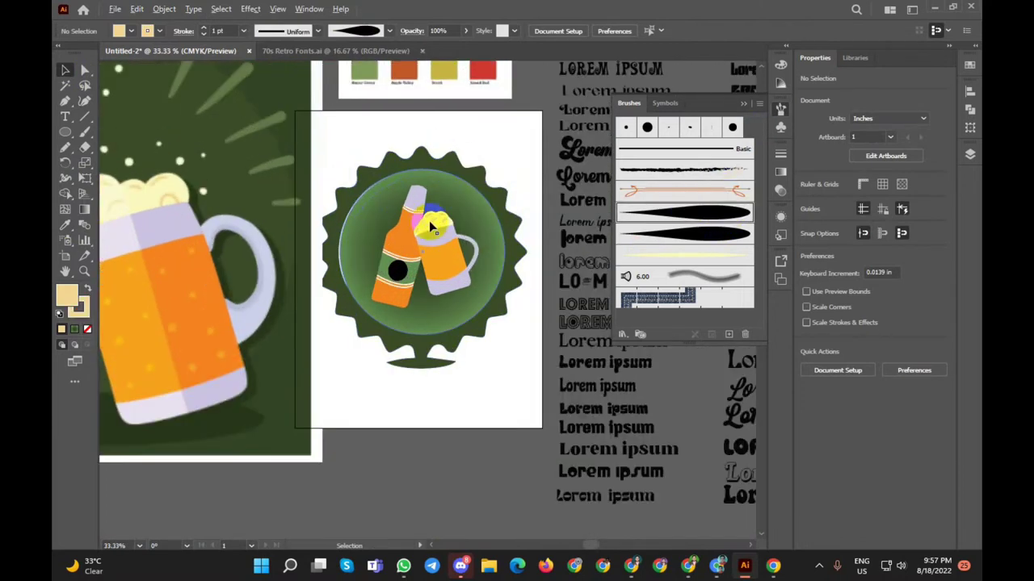
click(85, 133)
scroll(233, 155, down, 3)
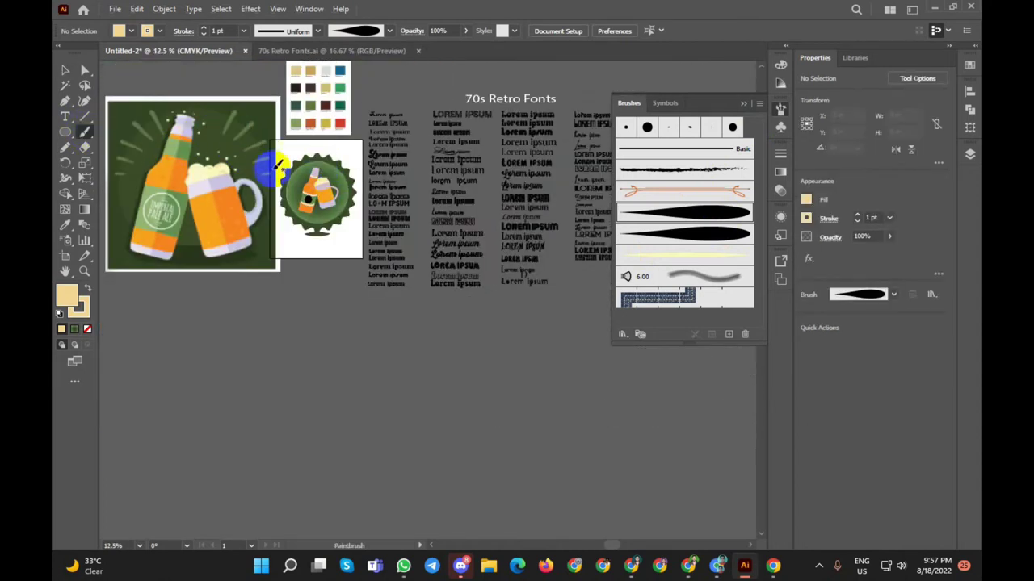
scroll(313, 168, up, 4)
drag(396, 175, 408, 151)
drag(415, 191, 432, 165)
mouse_move(428, 202)
mouse_down()
mouse_move(459, 181)
mouse_move(484, 212)
mouse_up()
drag(337, 184, 325, 163)
drag(319, 202, 295, 179)
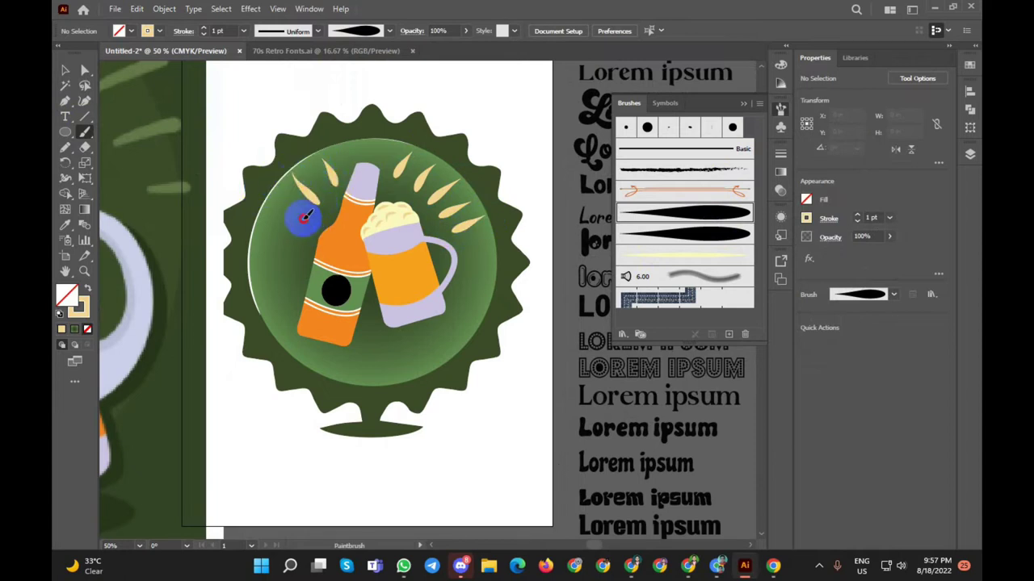
drag(296, 230, 272, 210)
drag(292, 252, 266, 245)
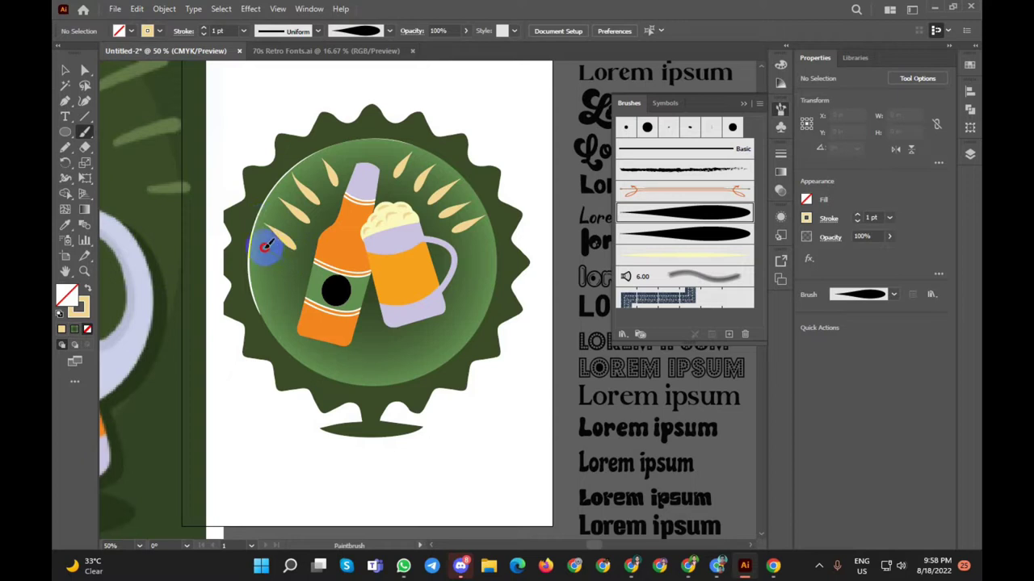
drag(473, 257, 491, 241)
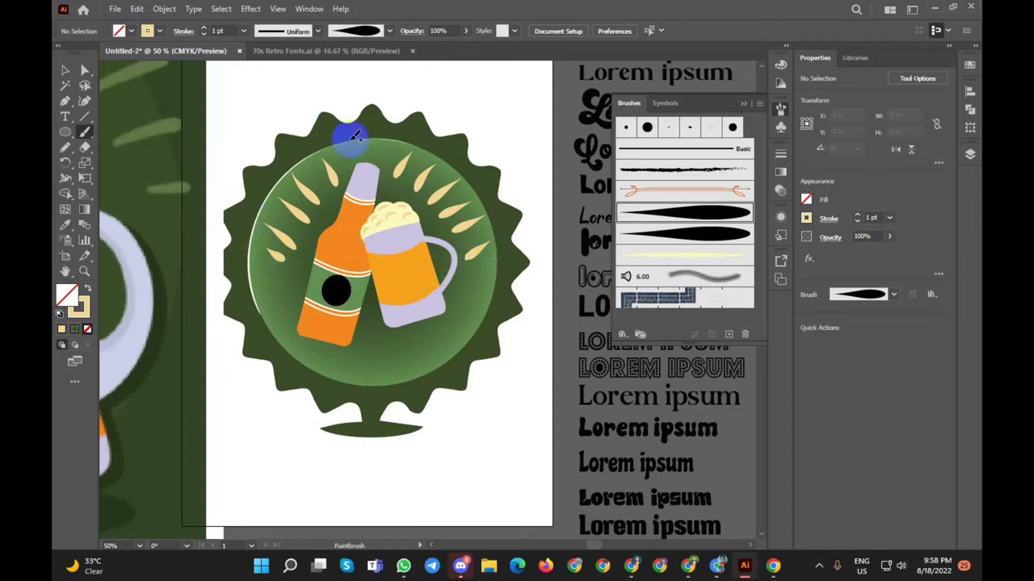
drag(366, 151, 363, 144)
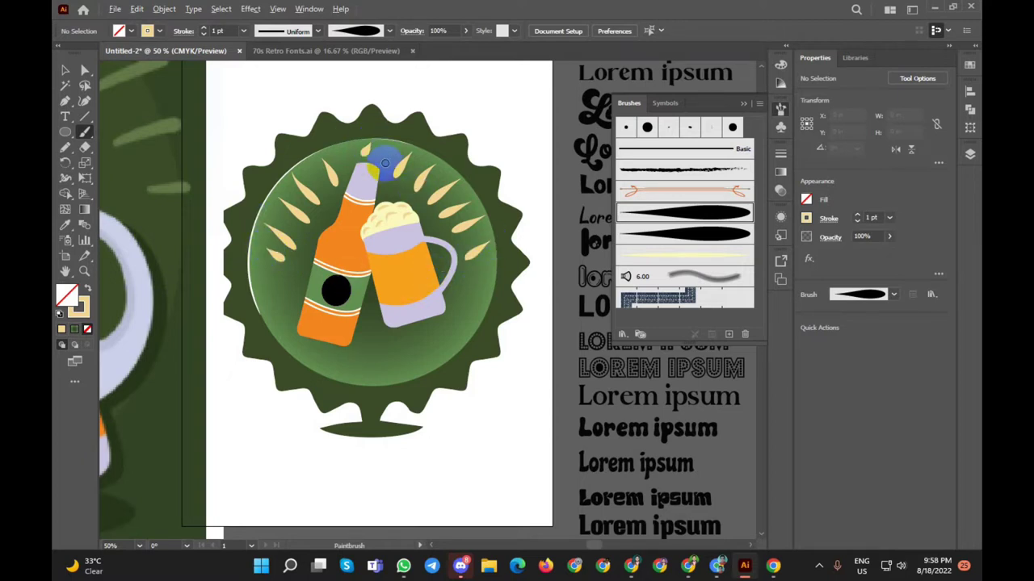
scroll(384, 163, down, 3)
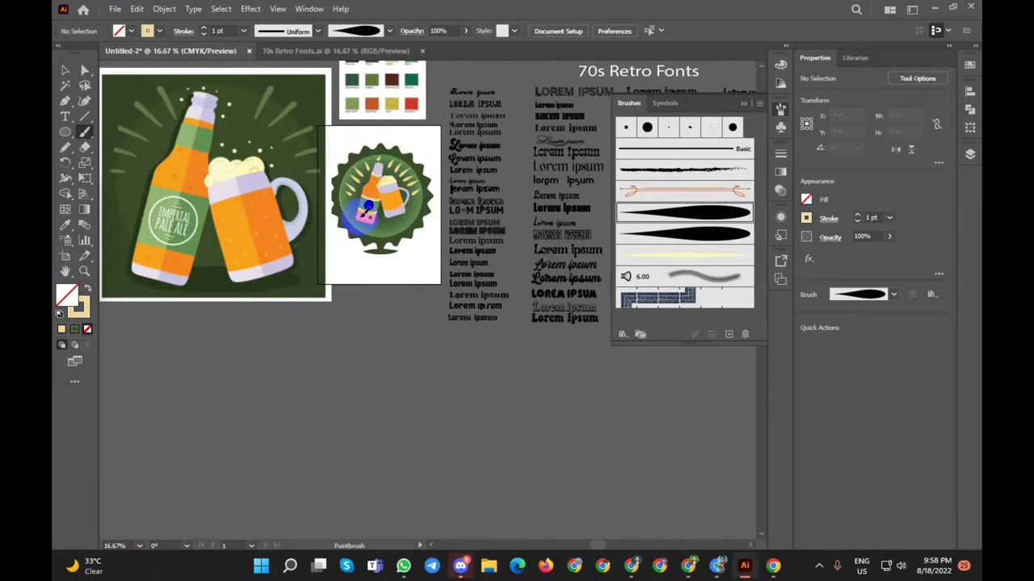
scroll(403, 183, up, 3)
key(ctrl+z)
key(ctrl+z)
key(ctrl+z)
key(ctrl+z)
key(ctrl+z)
key(ctrl+z)
key(ctrl+z)
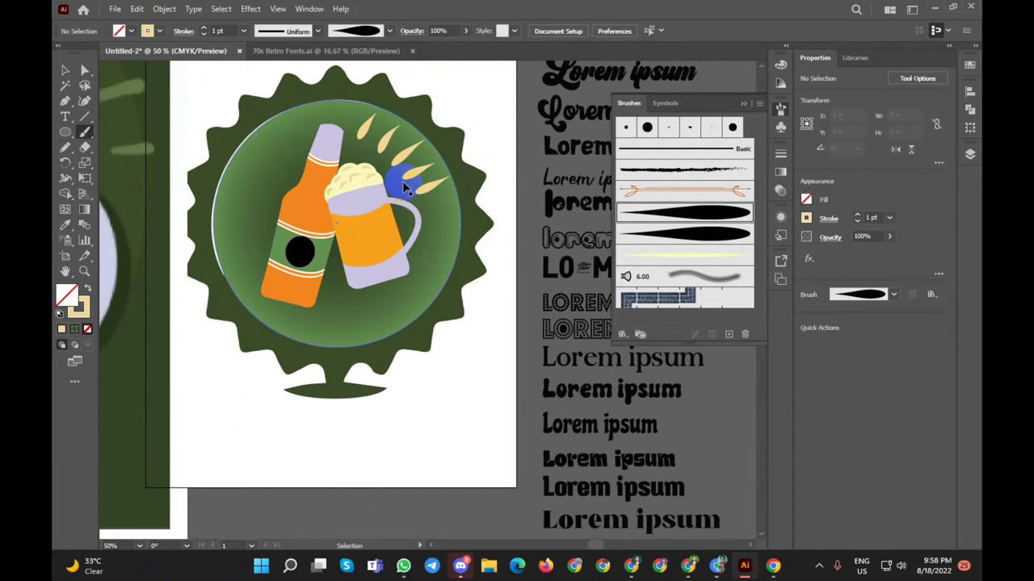
key(ctrl+z)
key(ctrl+z)
key(ctrl+z)
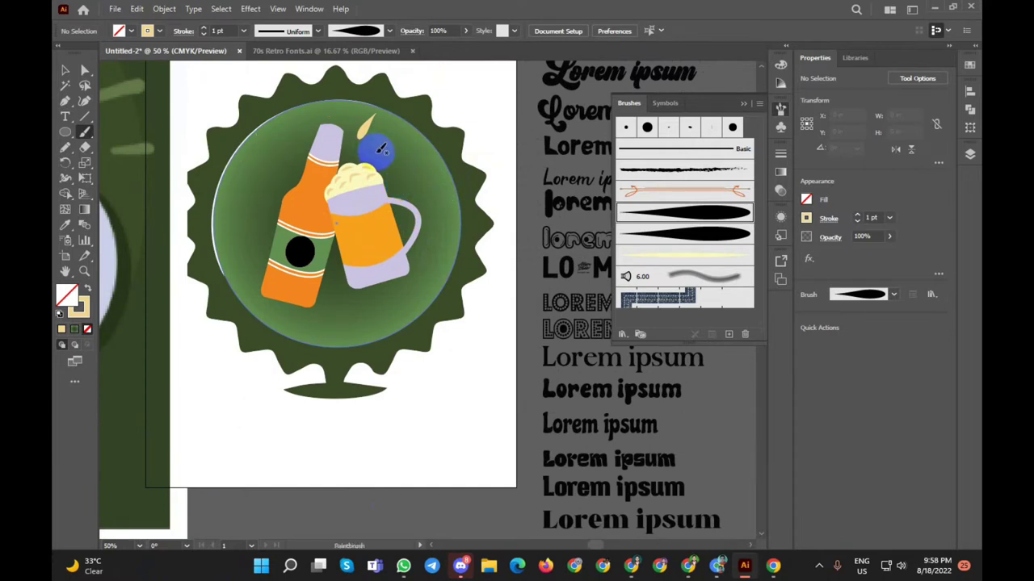
mouse_move(394, 132)
mouse_down()
mouse_move(378, 153)
mouse_move(416, 191)
mouse_up()
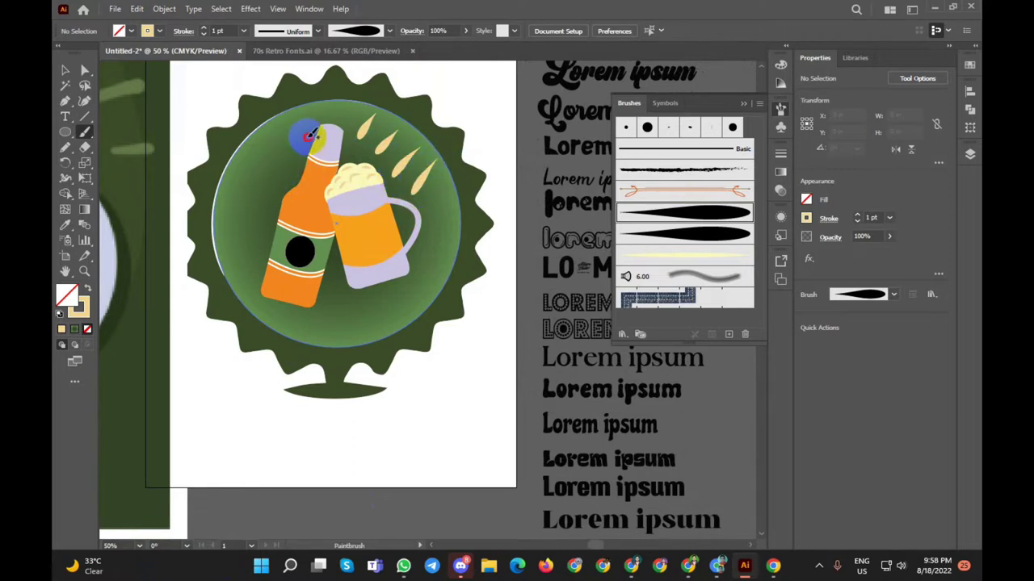
mouse_move(284, 107)
mouse_down()
mouse_move(307, 137)
mouse_move(301, 147)
mouse_up()
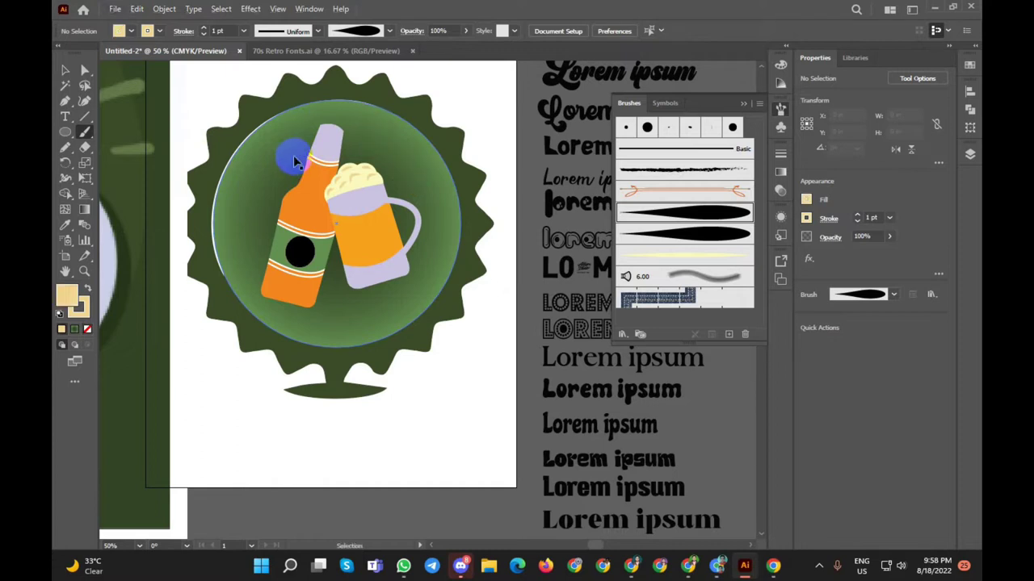
Step: Open the Vector Packs Grunge brushes library and enlarge it to show more brushes
click(623, 333)
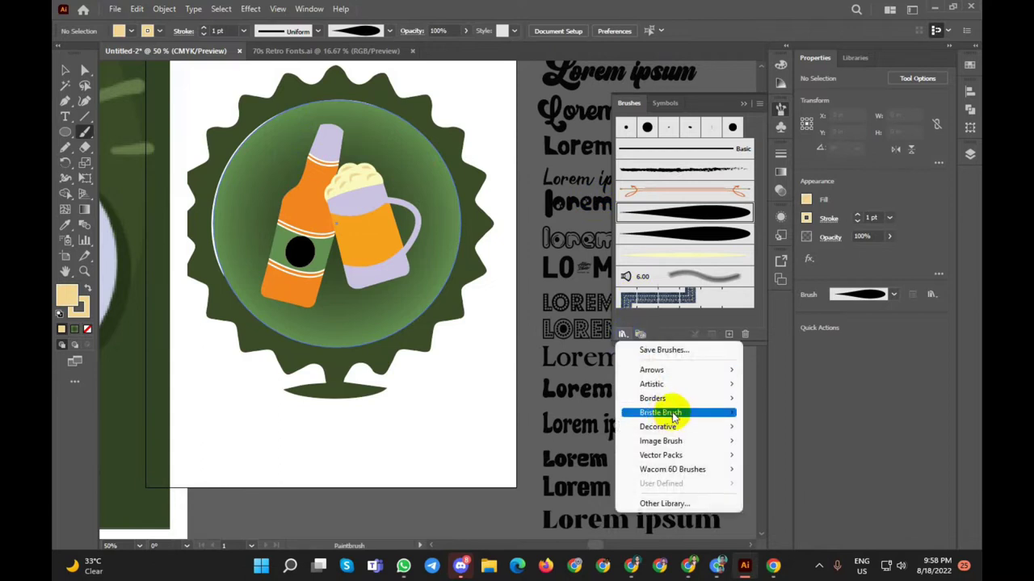
mouse_move(678, 370)
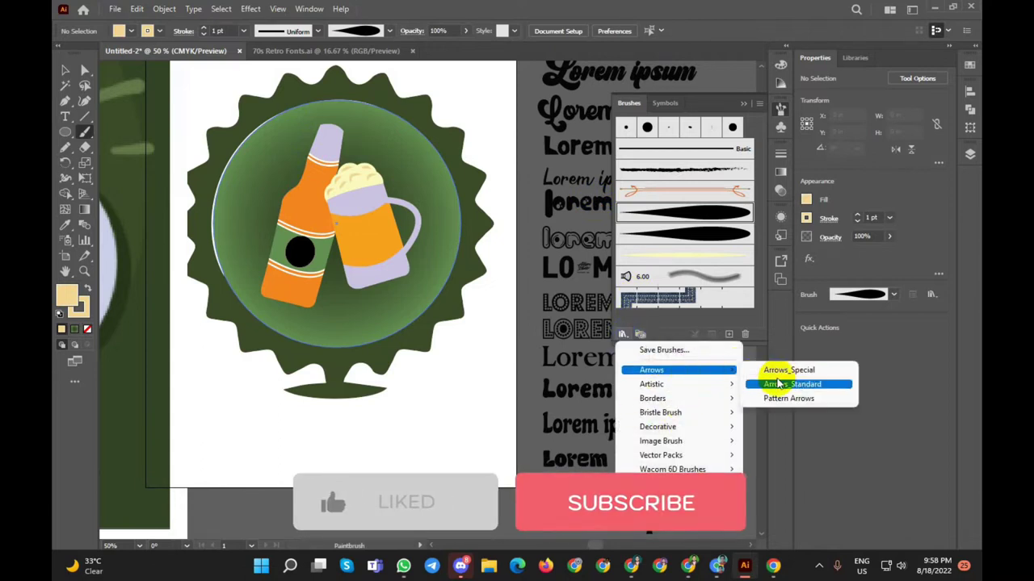
mouse_move(661, 454)
click(766, 453)
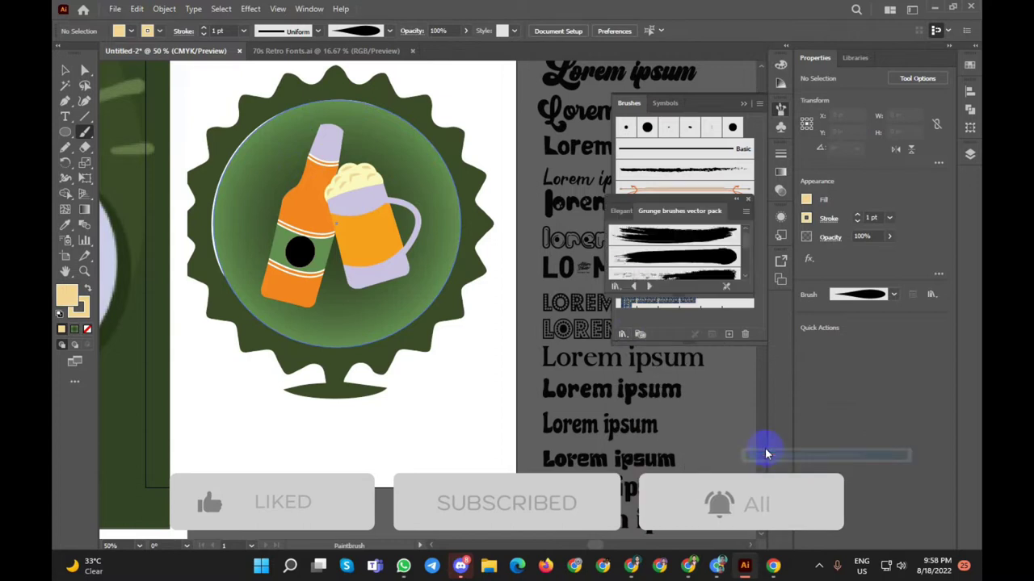
click(681, 298)
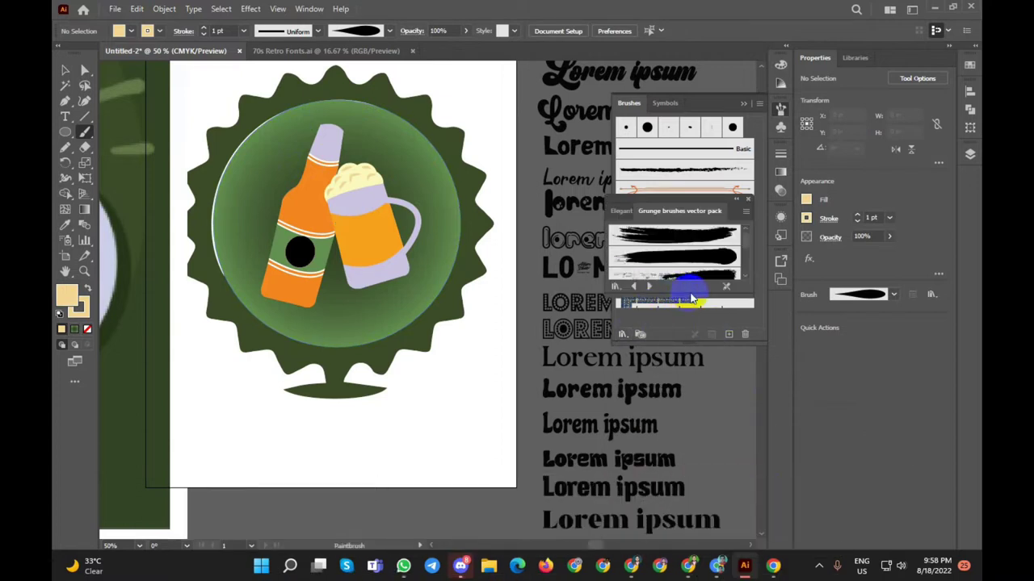
drag(686, 296, 704, 449)
Step: Browse on to the Elegant Curl & Floral library and scroll through its brushes
click(633, 442)
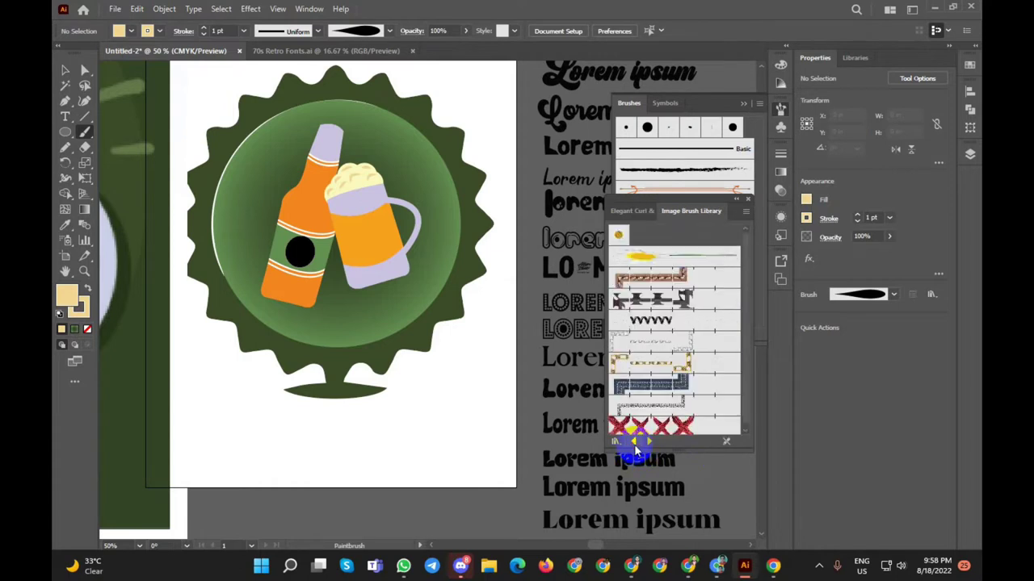
click(634, 443)
scroll(664, 355, down, 5)
scroll(663, 355, down, 3)
scroll(668, 356, down, 2)
scroll(669, 357, down, 3)
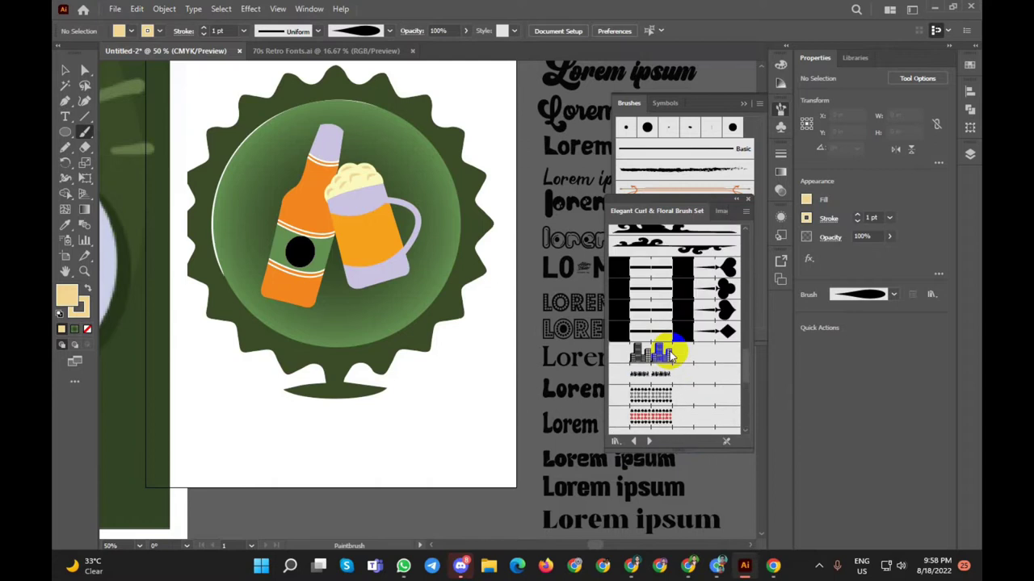
scroll(670, 356, down, 3)
scroll(669, 355, up, 3)
scroll(669, 356, up, 3)
scroll(670, 357, up, 3)
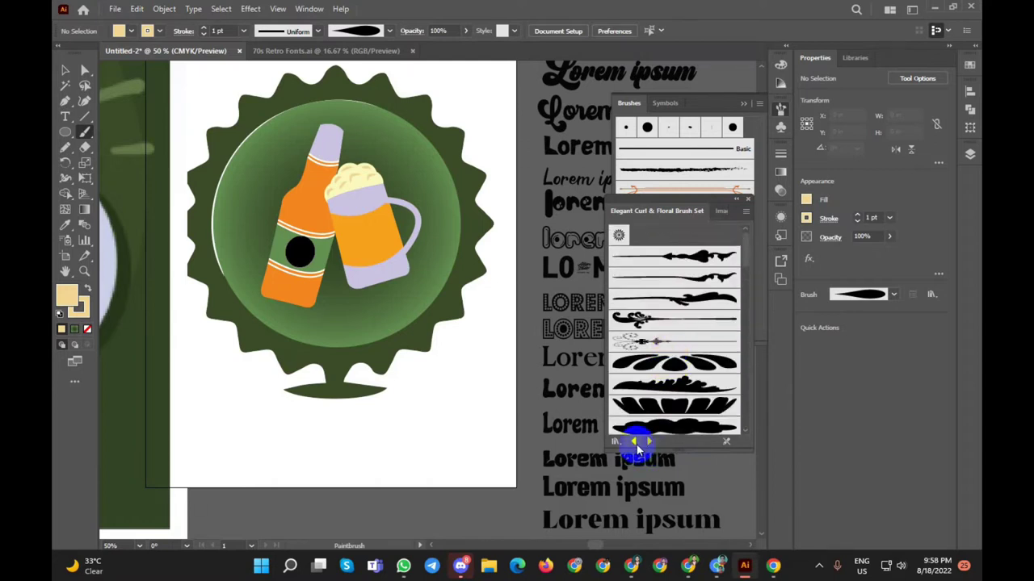
Step: Cycle through Decorative_Scatter, Borders_Novelty and Borders_Frames libraries to Artistic_ScrollPen
click(635, 443)
click(635, 444)
click(634, 444)
click(635, 443)
click(635, 444)
click(635, 443)
click(635, 444)
click(634, 443)
click(634, 443)
click(635, 443)
click(635, 443)
click(635, 444)
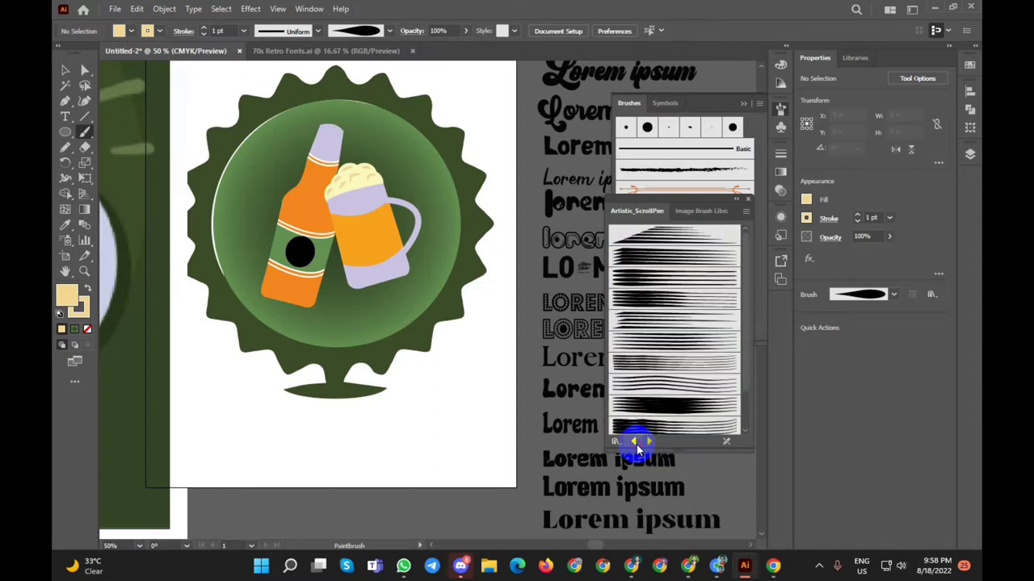
Step: Step through Artistic_Watercolor and Artistic_Paintbrush to Artistic_Ink and choose a thick ink brush
click(635, 443)
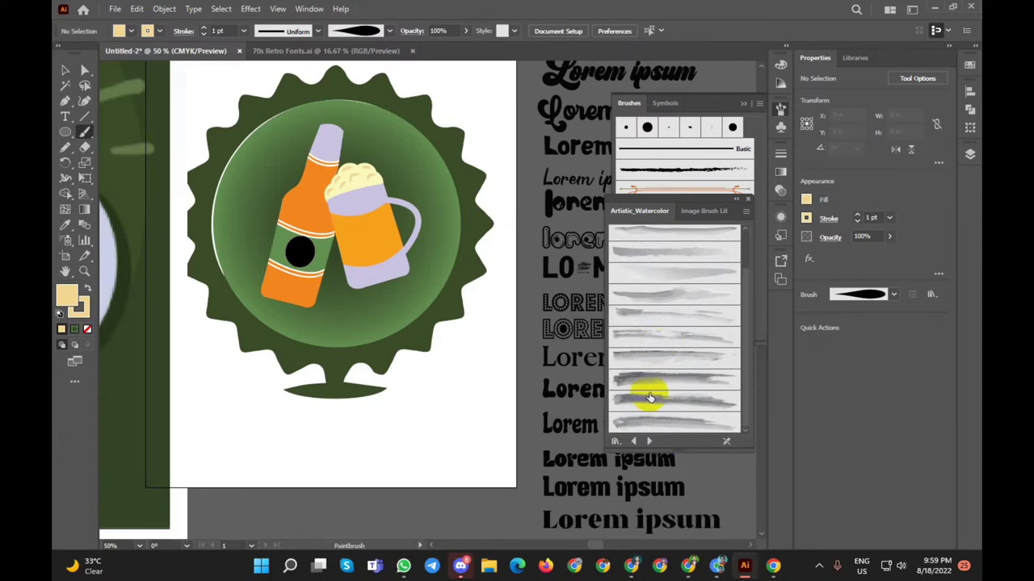
click(632, 442)
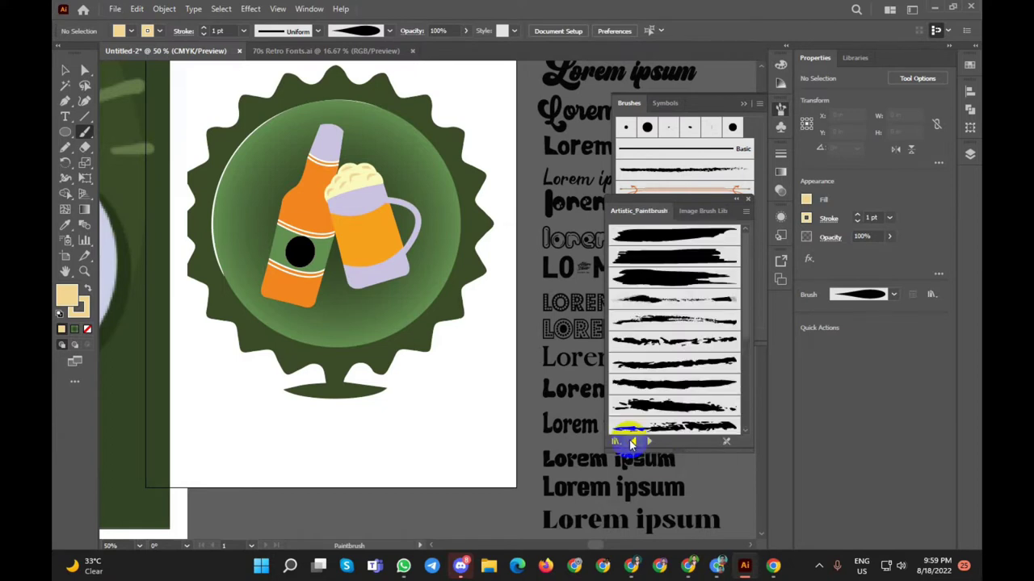
click(632, 443)
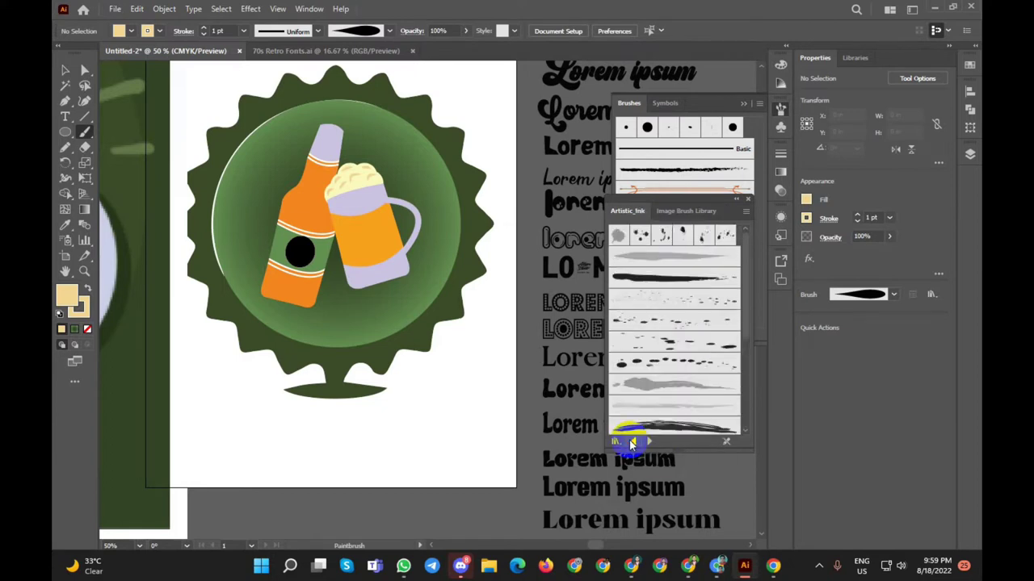
scroll(634, 347, down, 2)
scroll(644, 386, down, 2)
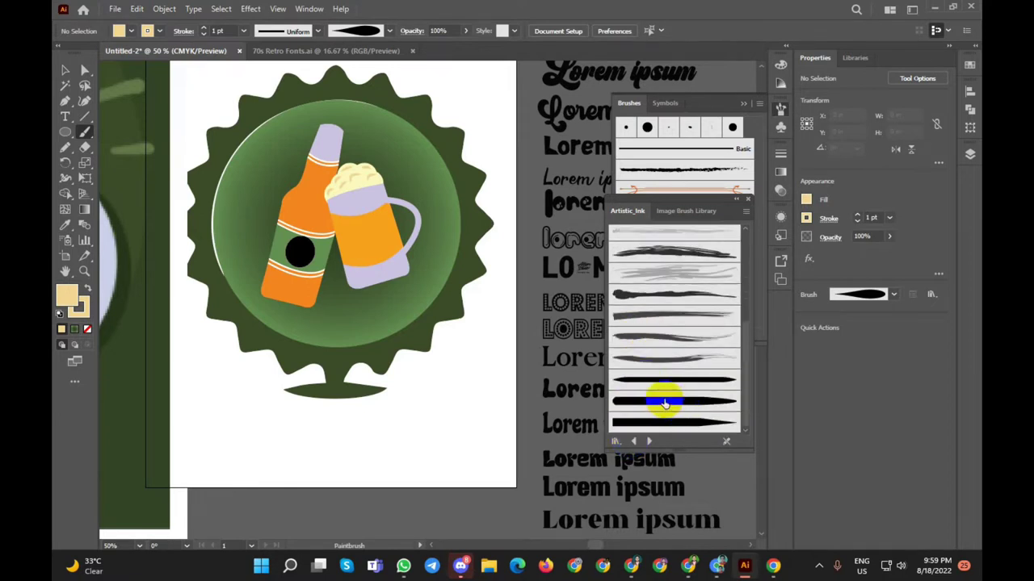
click(664, 401)
Step: Pick the pale yellow line brush from Brushes (F5) and paint trial strokes above the mug
click(741, 103)
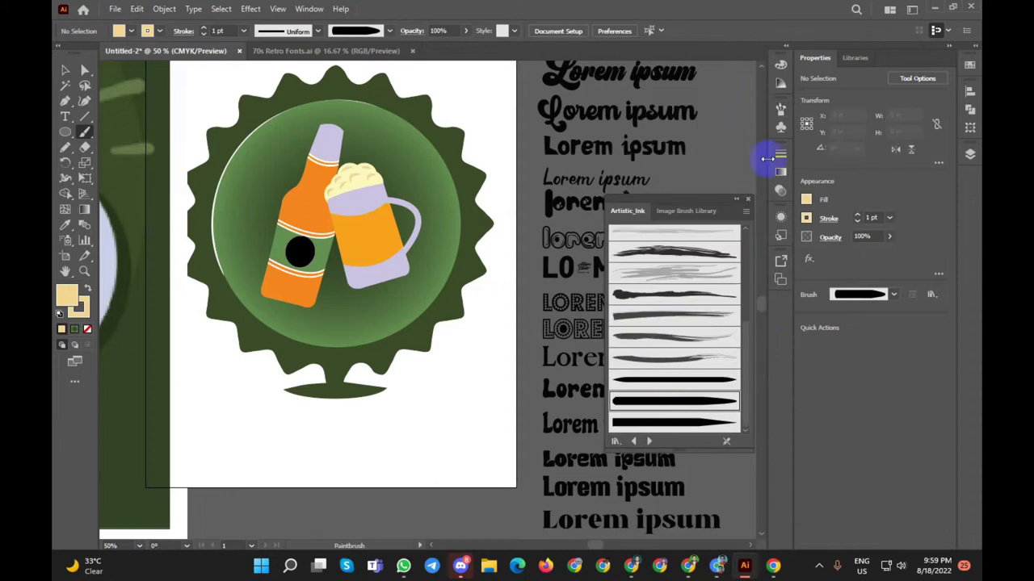
click(746, 198)
key(F5)
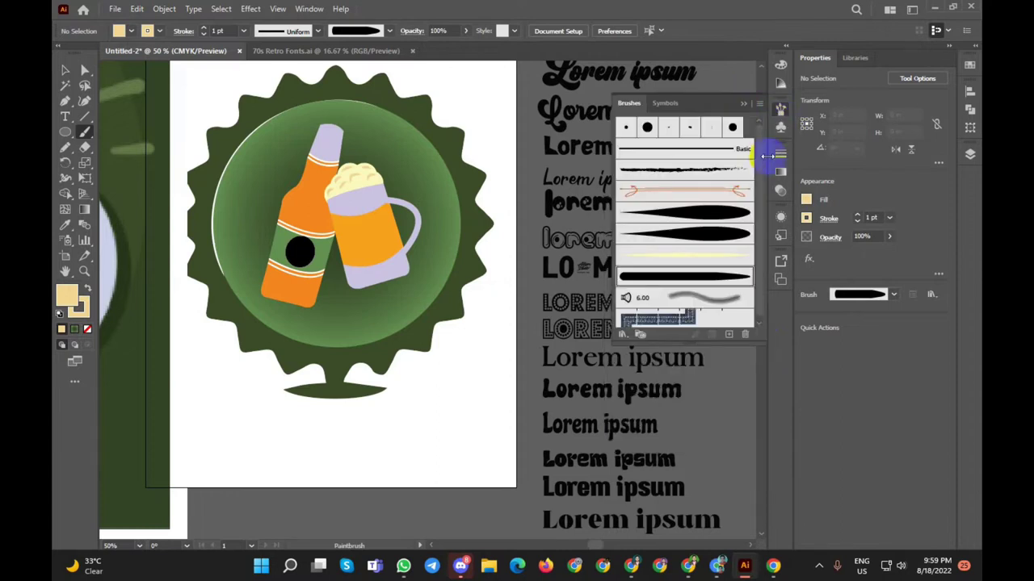
click(716, 257)
scroll(527, 246, down, 1)
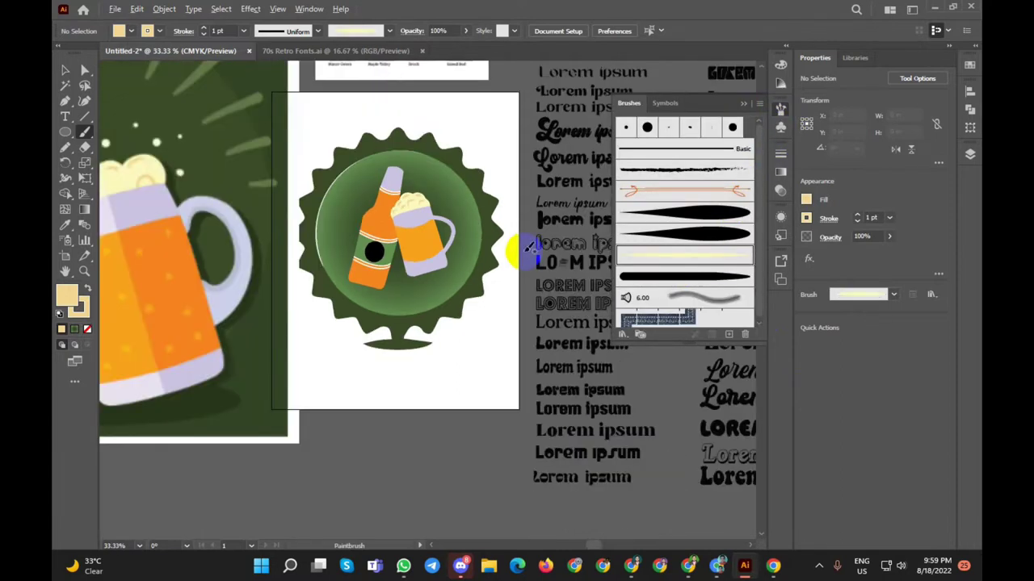
drag(437, 198, 453, 188)
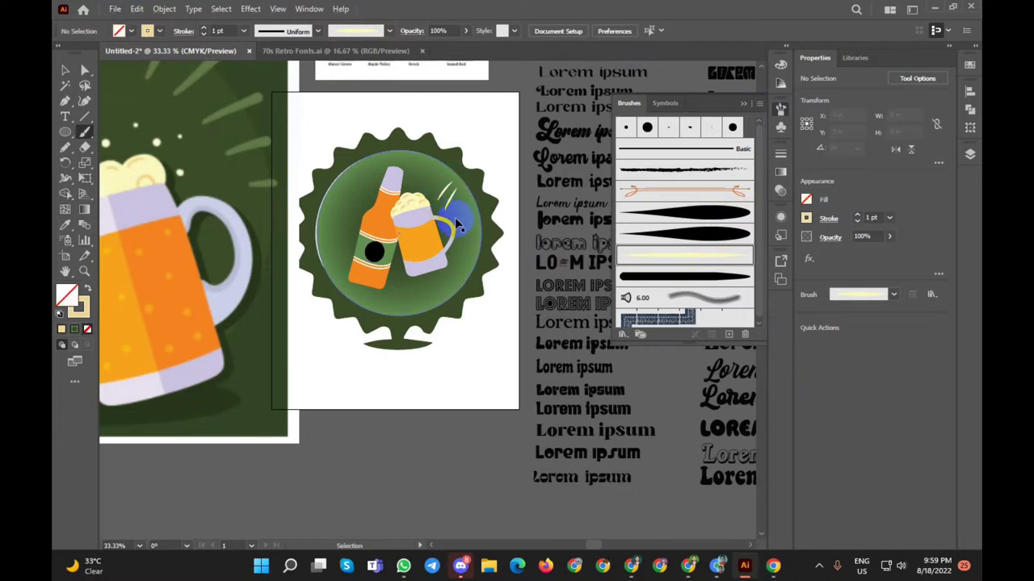
scroll(449, 209, up, 3)
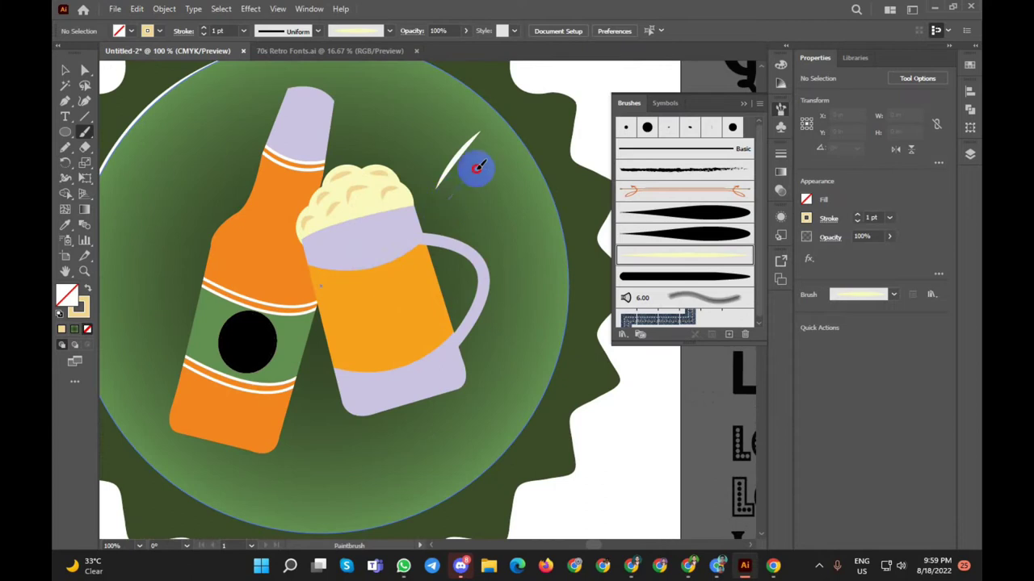
Step: With the solid tapered brush, paint four tan rays above and beside the mug
click(630, 276)
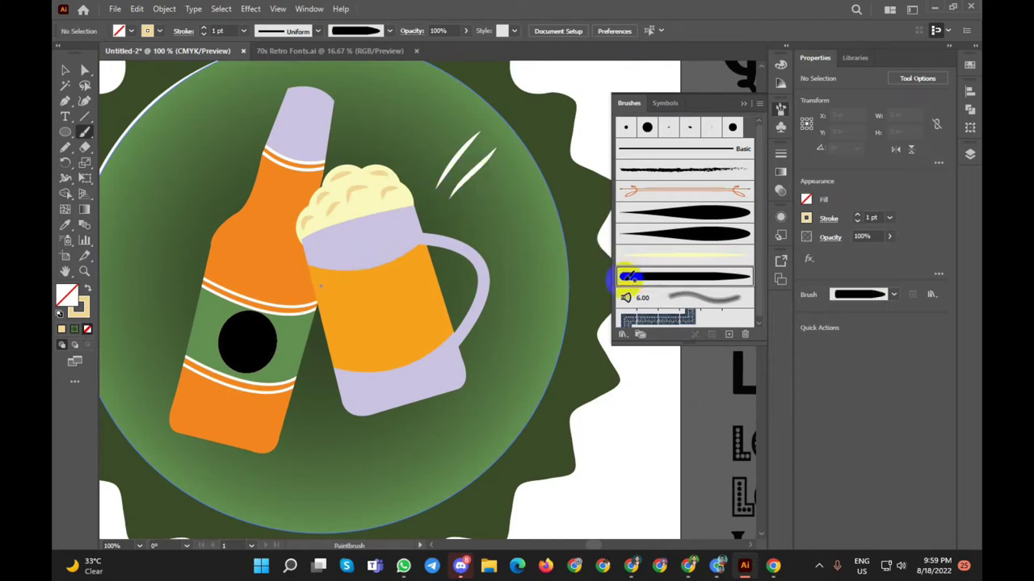
drag(467, 210, 515, 172)
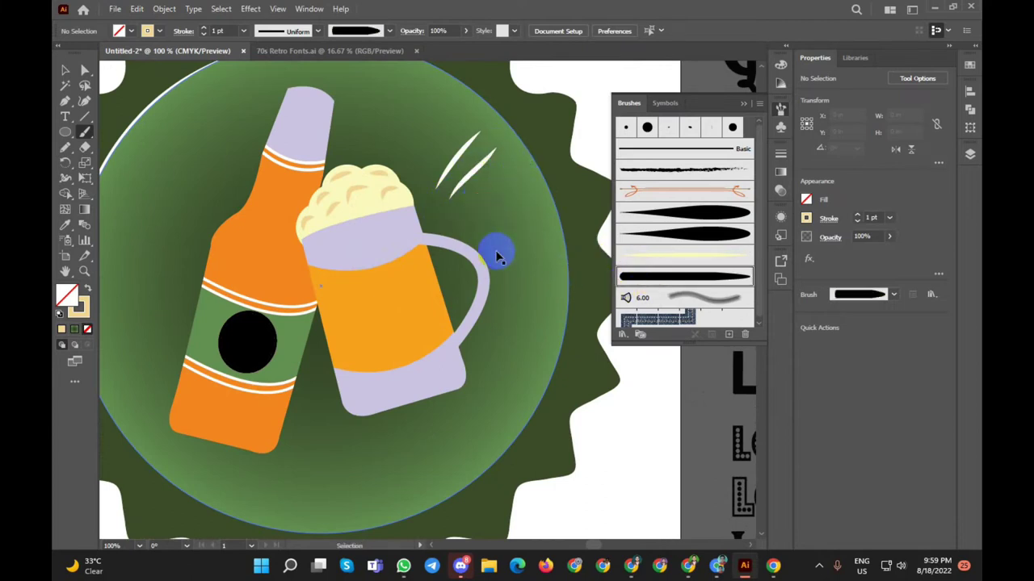
key(ctrl+z)
key(ctrl+z)
key(ctrl+z)
click(624, 273)
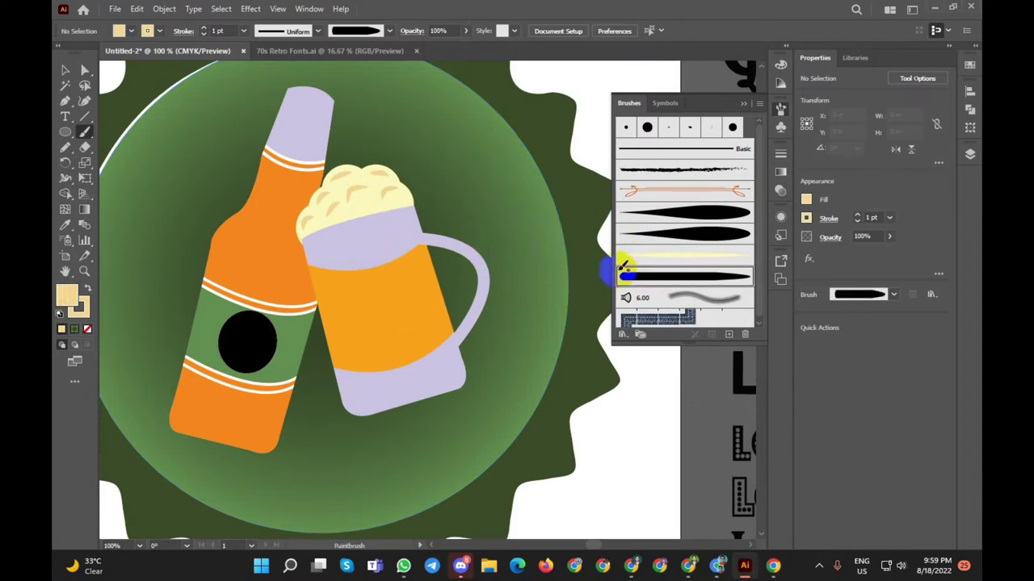
drag(360, 132, 412, 81)
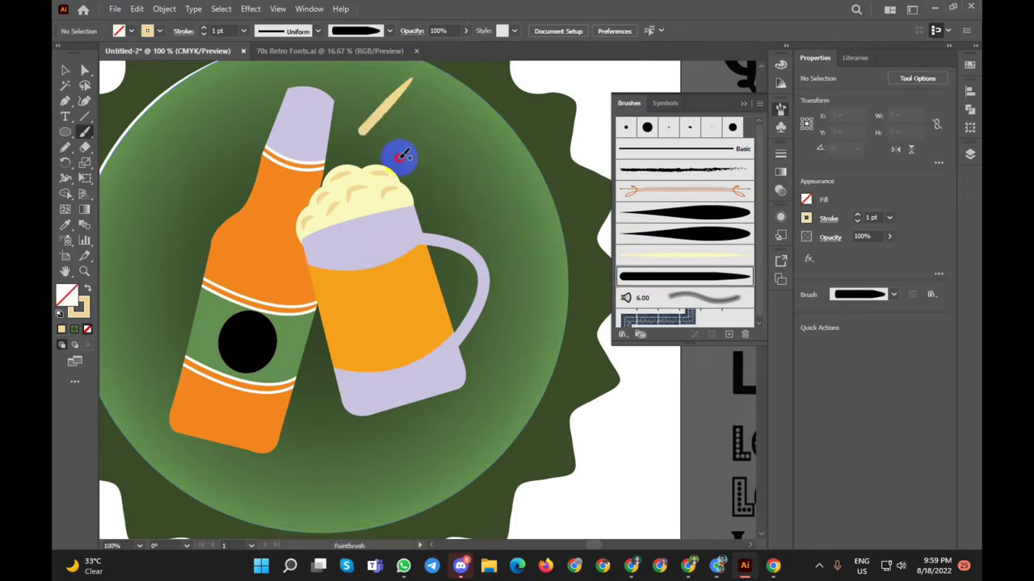
drag(398, 155, 443, 103)
drag(434, 177, 483, 124)
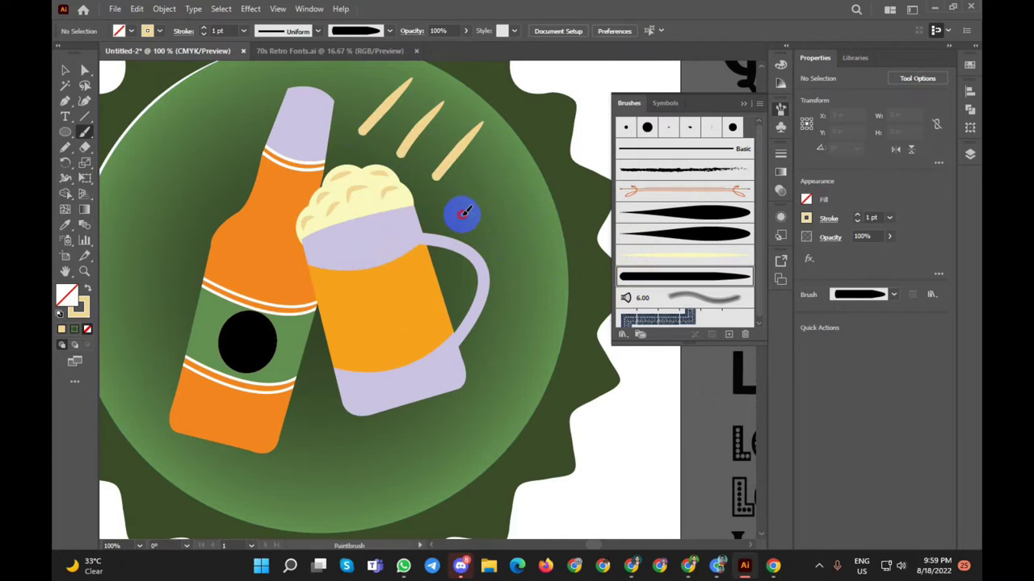
drag(465, 213, 519, 147)
Step: Add another short ray on the badge and paint rays on the bottle's left side
scroll(513, 219, down, 1)
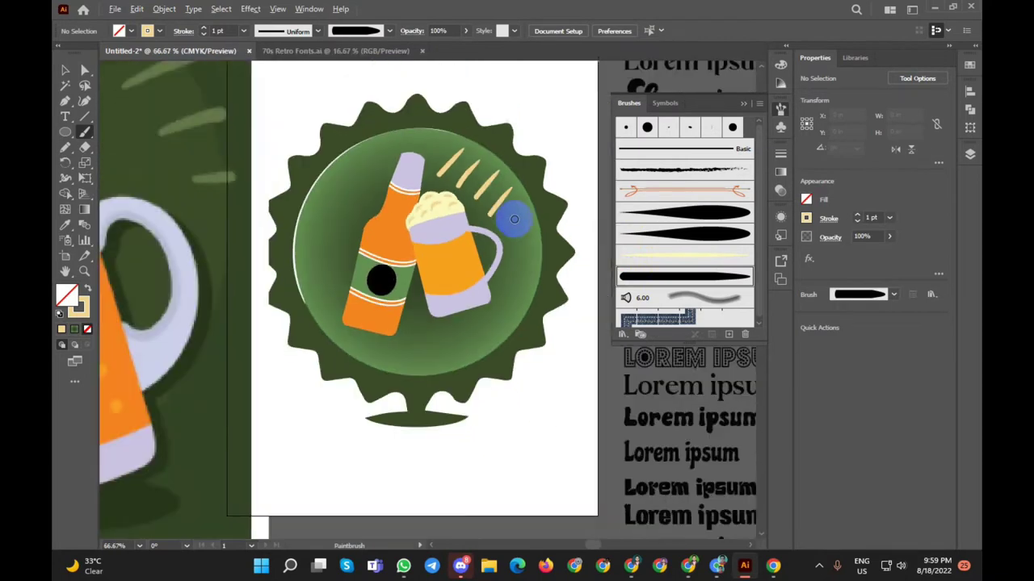
scroll(514, 219, down, 3)
scroll(514, 219, up, 1)
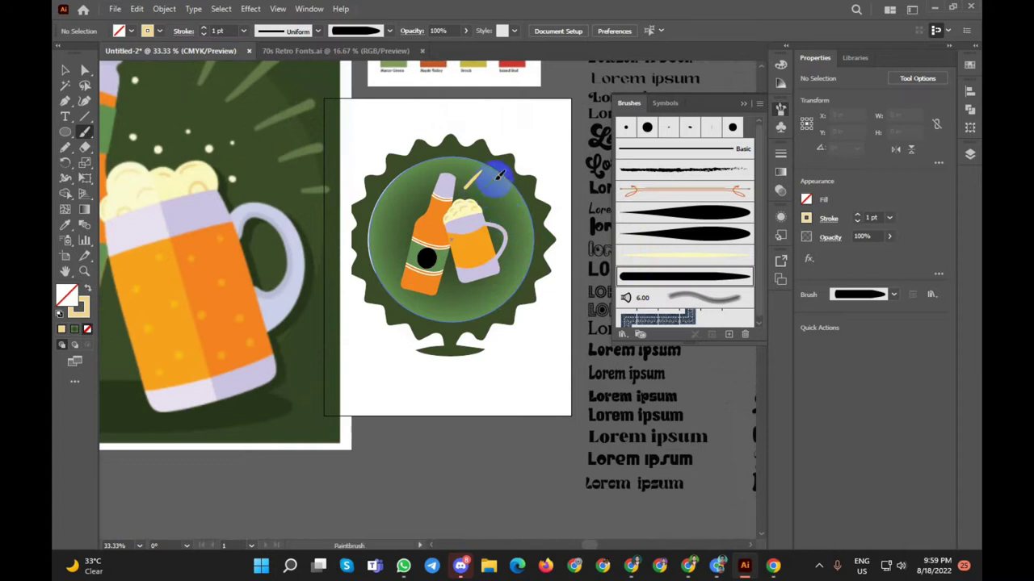
mouse_move(494, 176)
mouse_down()
mouse_move(480, 193)
mouse_move(509, 220)
mouse_up()
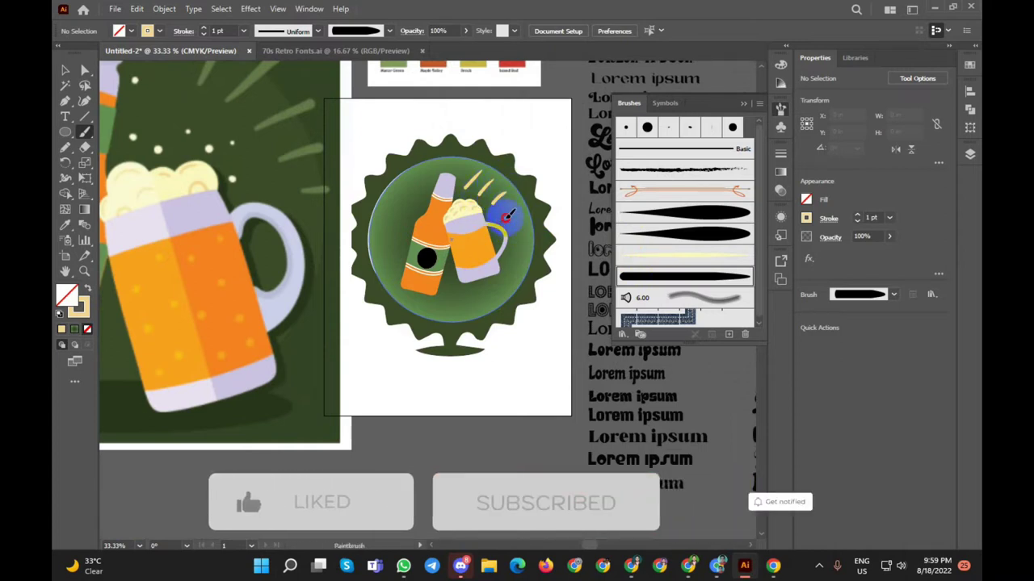
key(v)
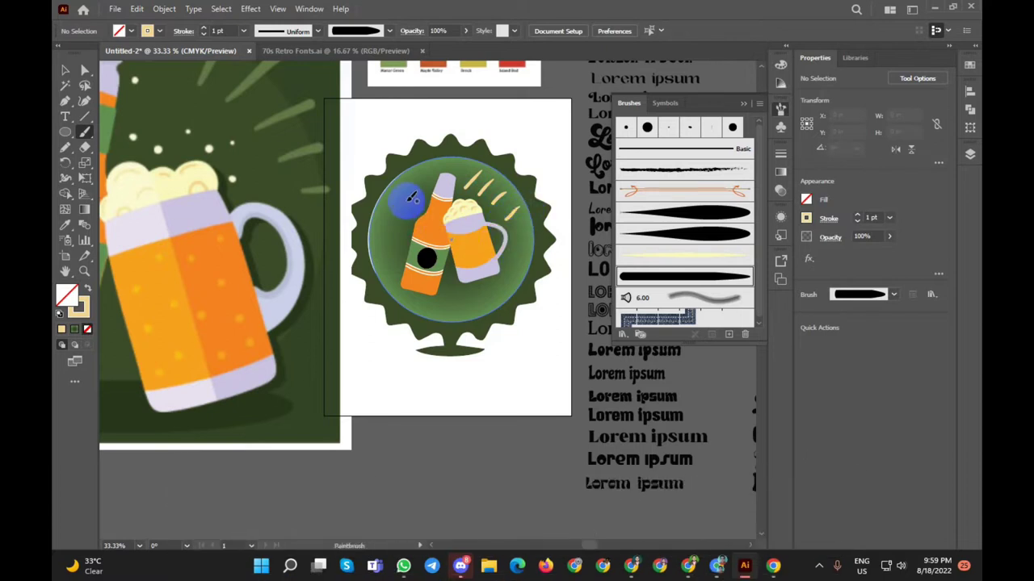
drag(432, 186, 408, 211)
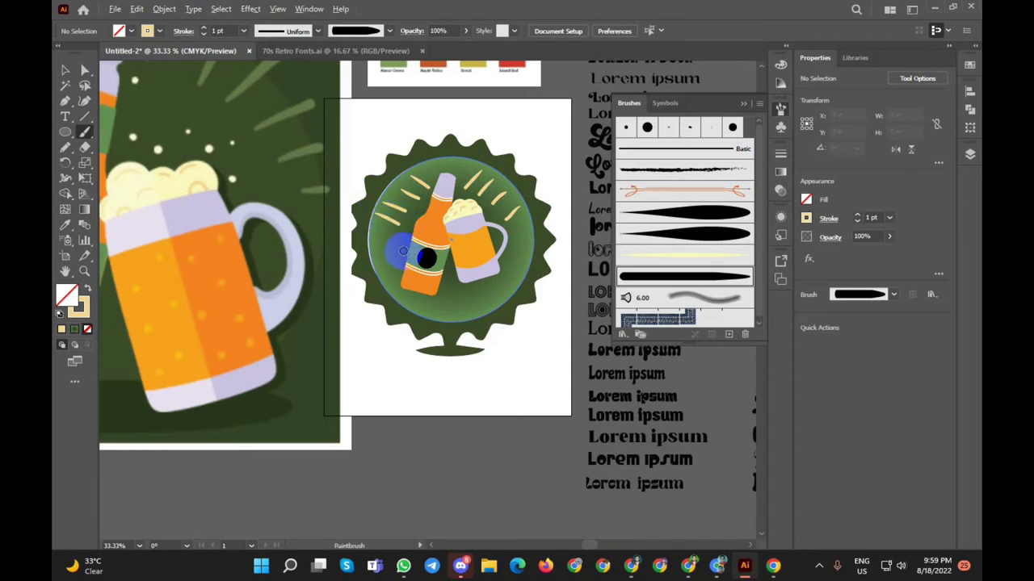
scroll(403, 252, down, 3)
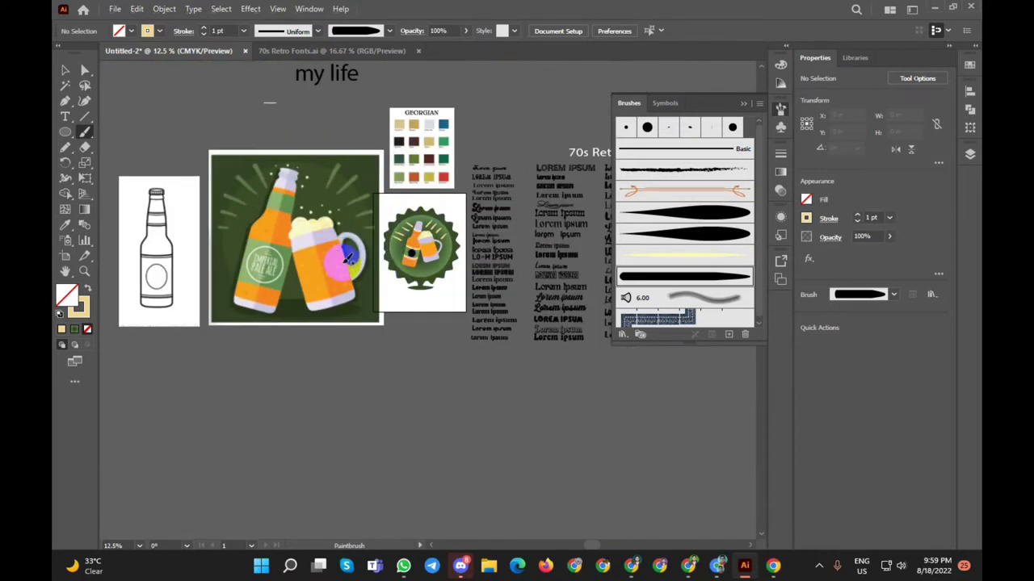
scroll(404, 246, up, 2)
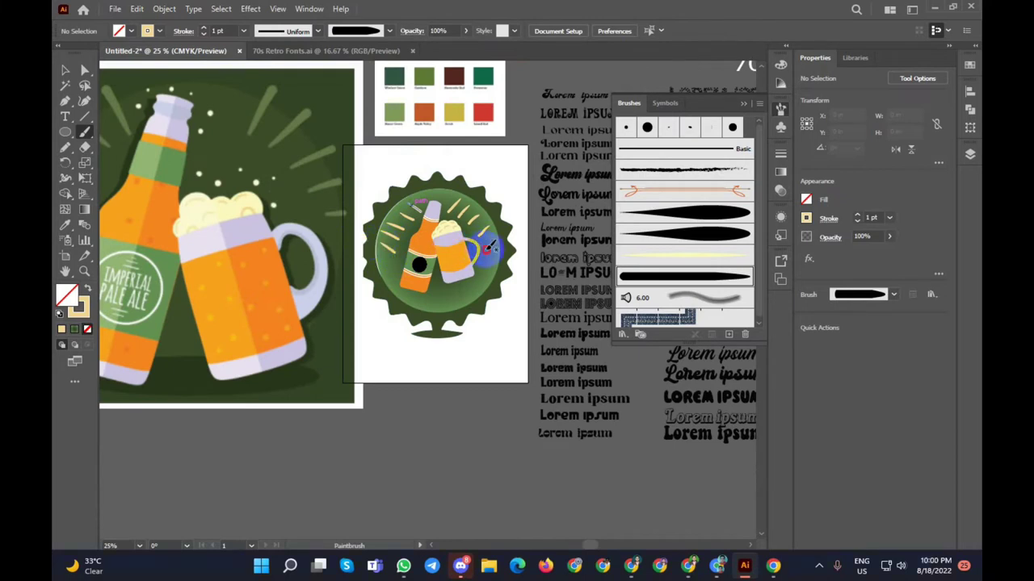
Step: Select all eight tan ray strokes fanning around the bottle and mug
scroll(497, 236, down, 2)
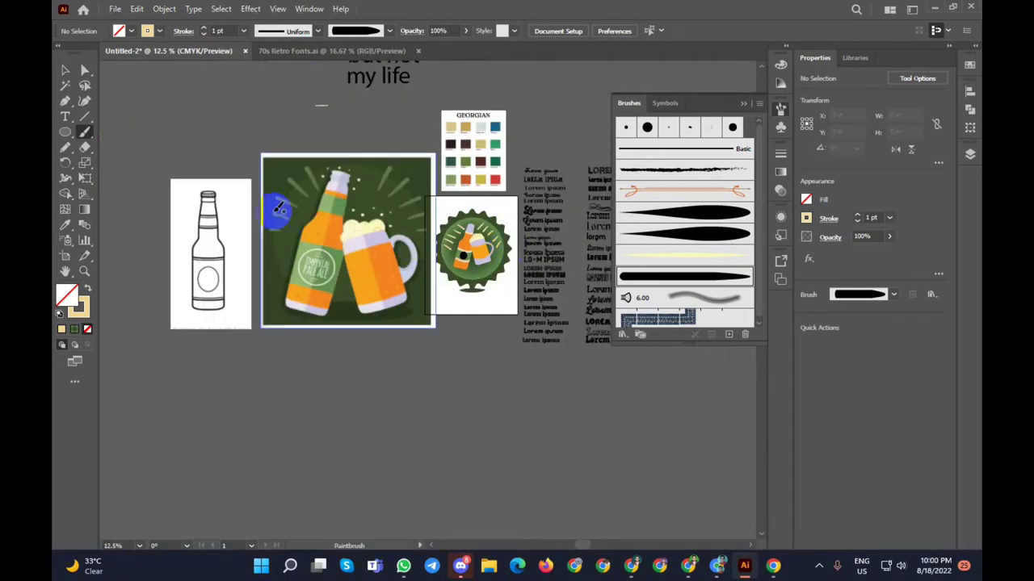
scroll(498, 265, up, 4)
click(487, 171)
shift+click(454, 143)
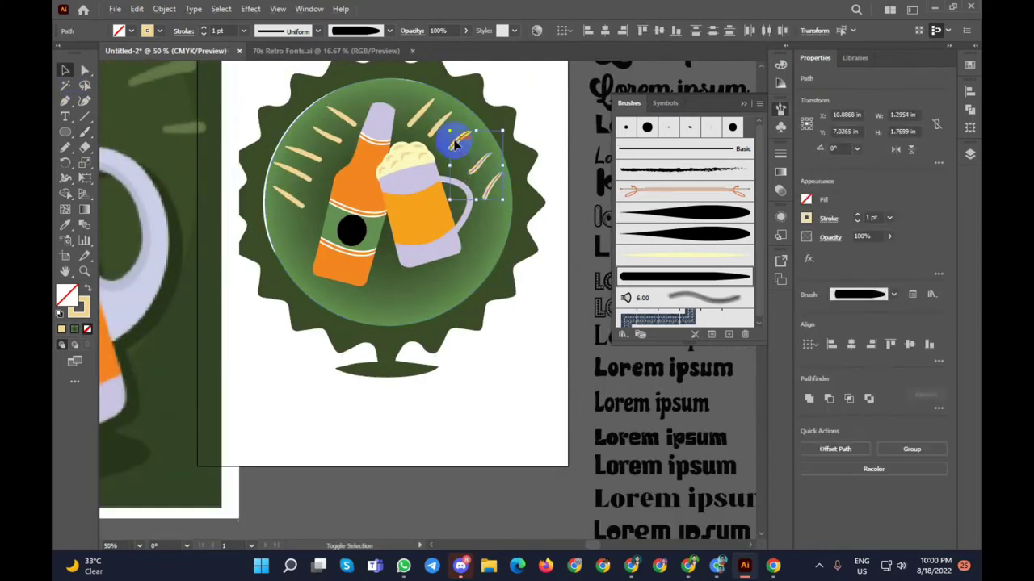
shift+click(433, 122)
shift+click(421, 115)
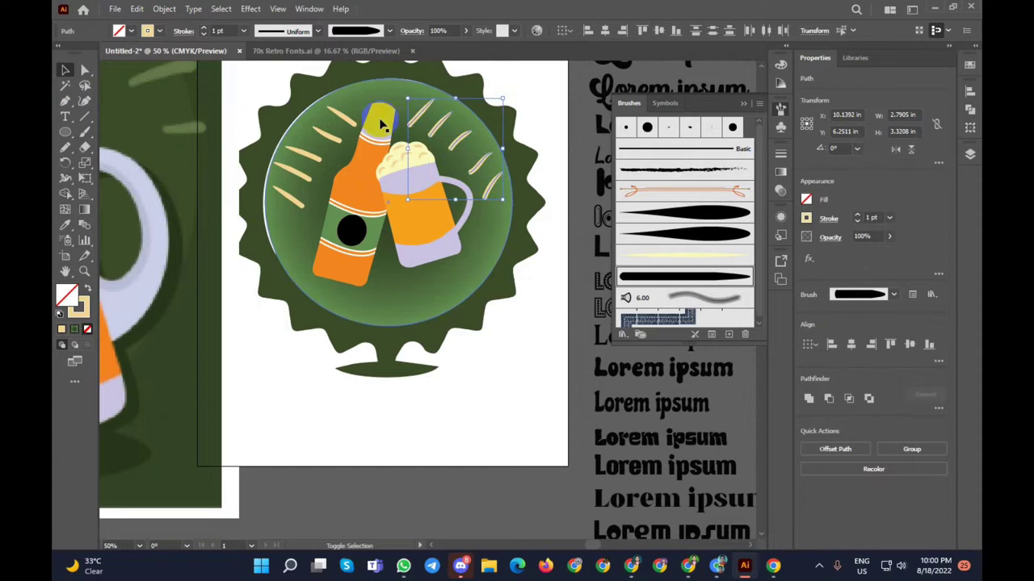
shift+click(353, 121)
shift+click(309, 160)
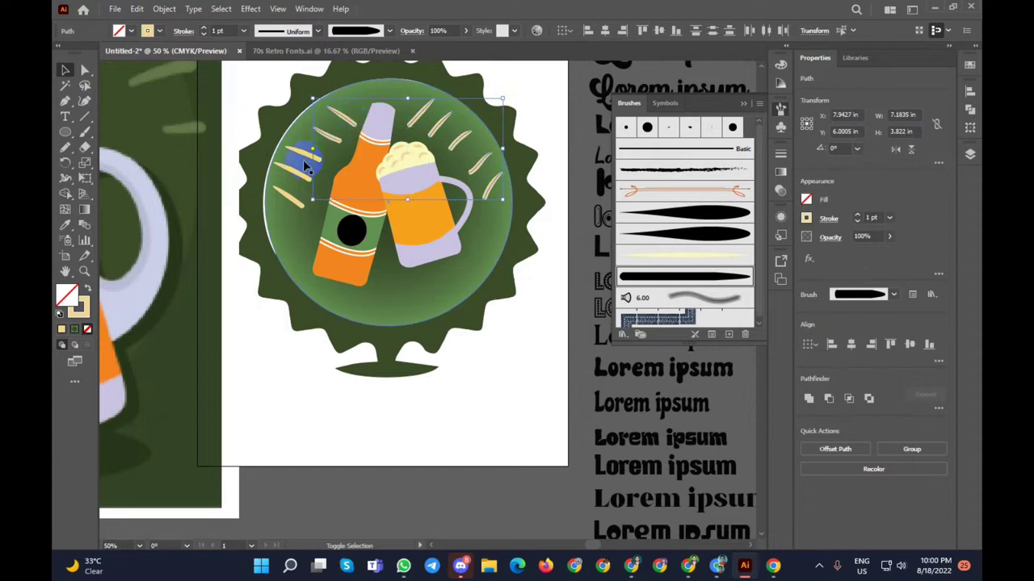
shift+click(299, 185)
shift+click(296, 204)
Step: Expand the selected ray strokes' appearance into filled shapes
click(164, 9)
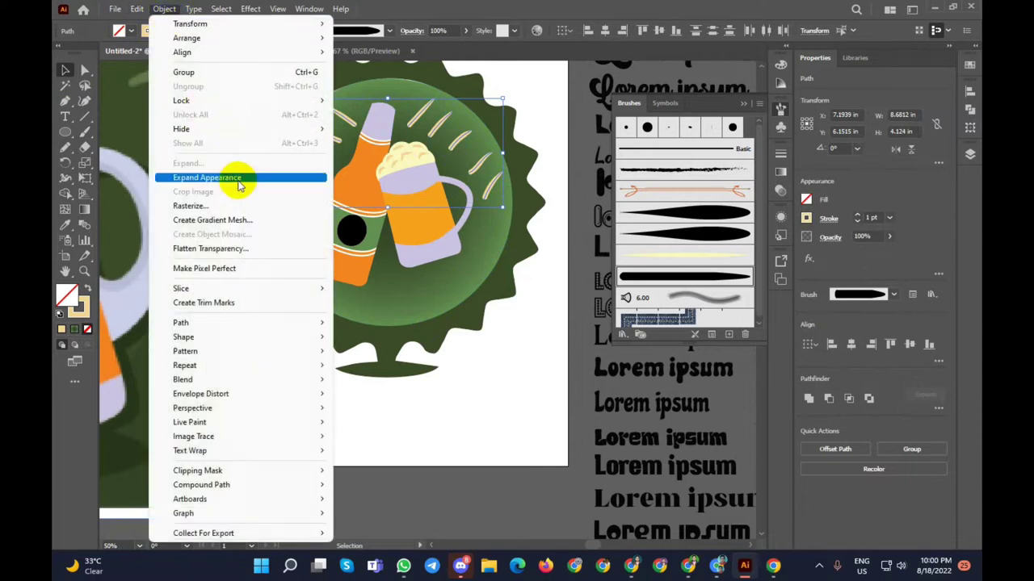
click(239, 182)
click(66, 229)
Step: Try sampling the dark green onto the rays, then undo that recolour
click(184, 126)
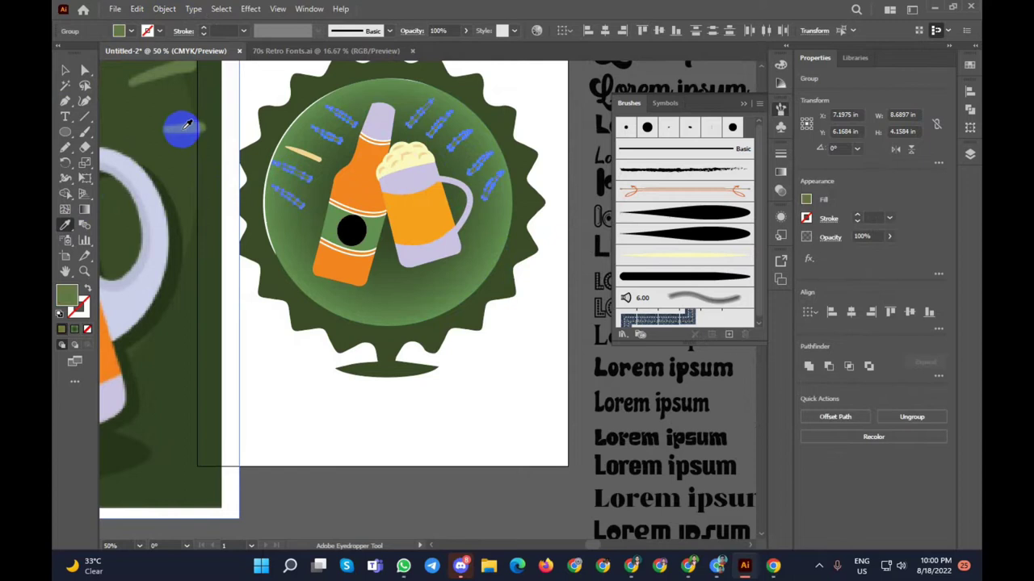
click(66, 71)
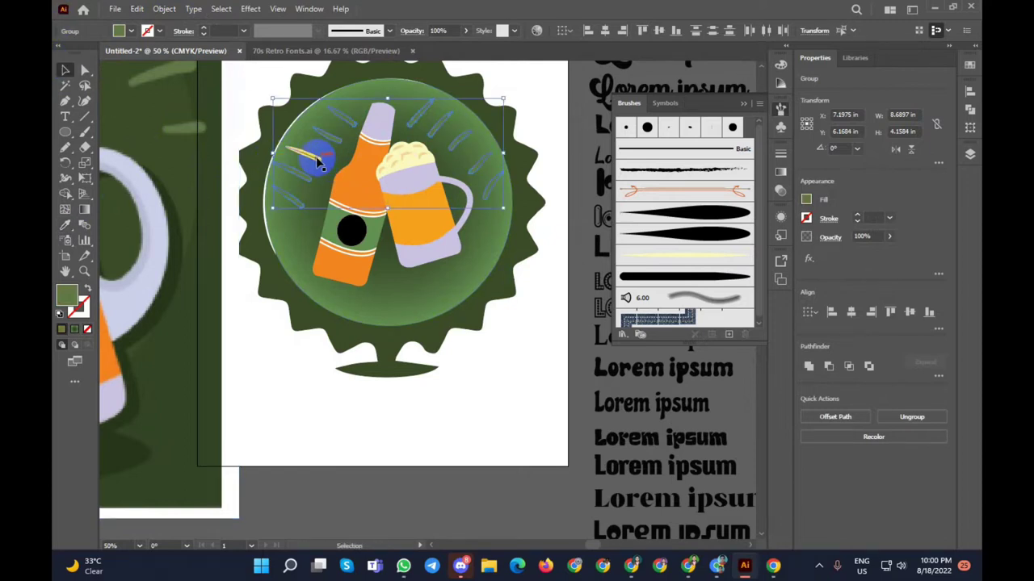
key(ctrl+z)
key(ctrl+z)
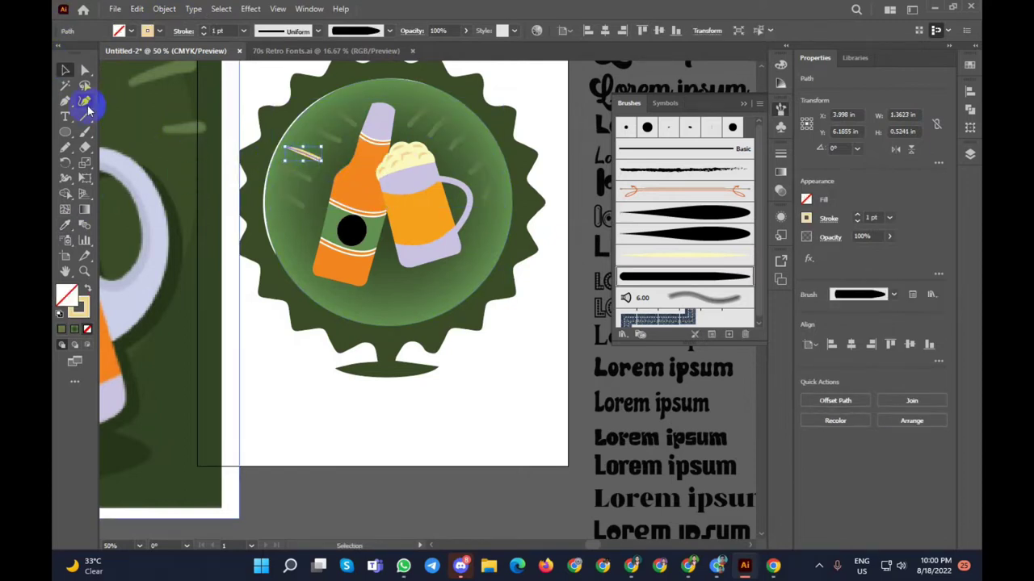
click(65, 225)
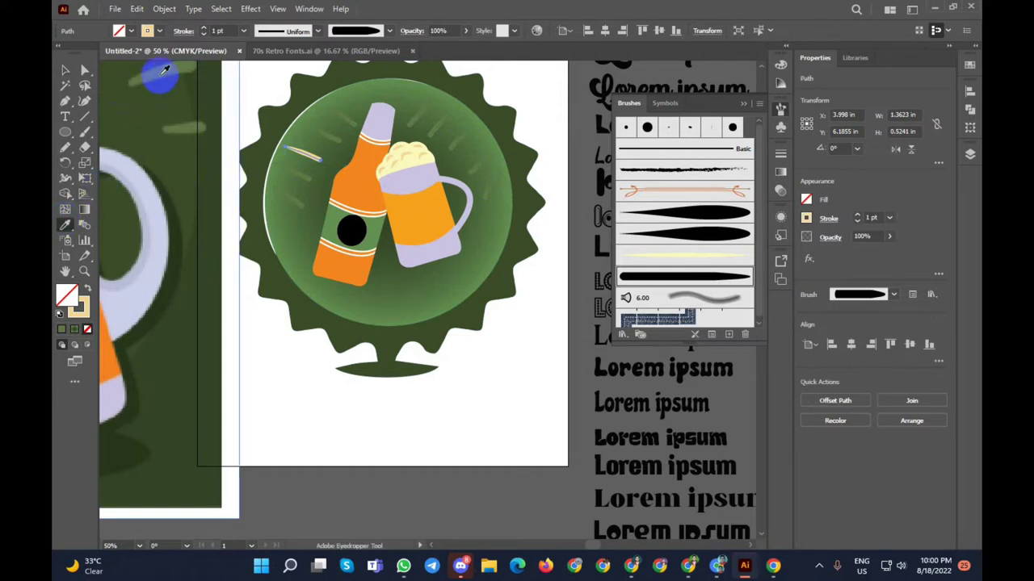
click(160, 74)
click(66, 70)
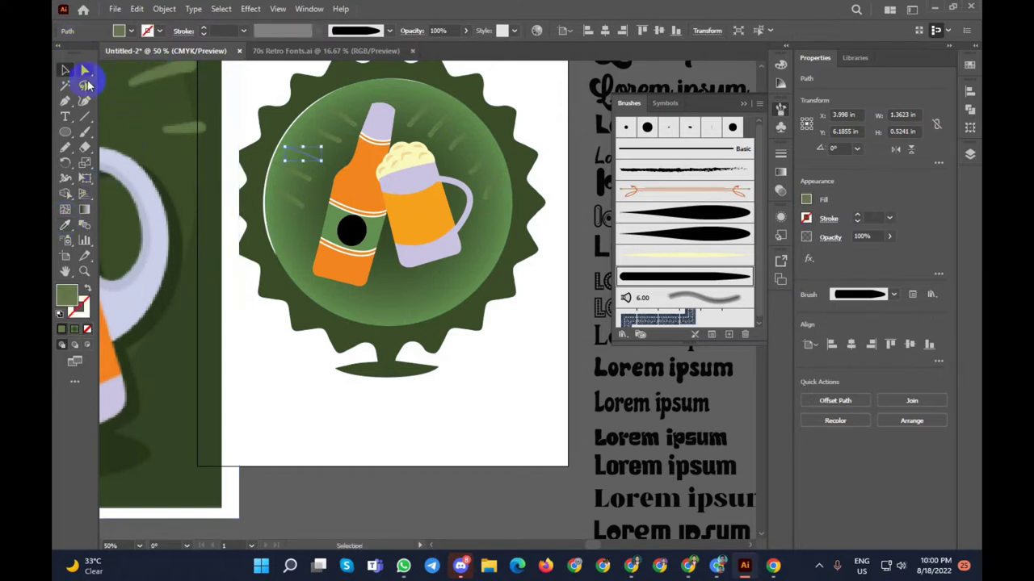
click(468, 383)
Step: Expand the pale ray beside the bottle, select the cream ray group, and zoom out
scroll(314, 166, up, 3)
click(315, 138)
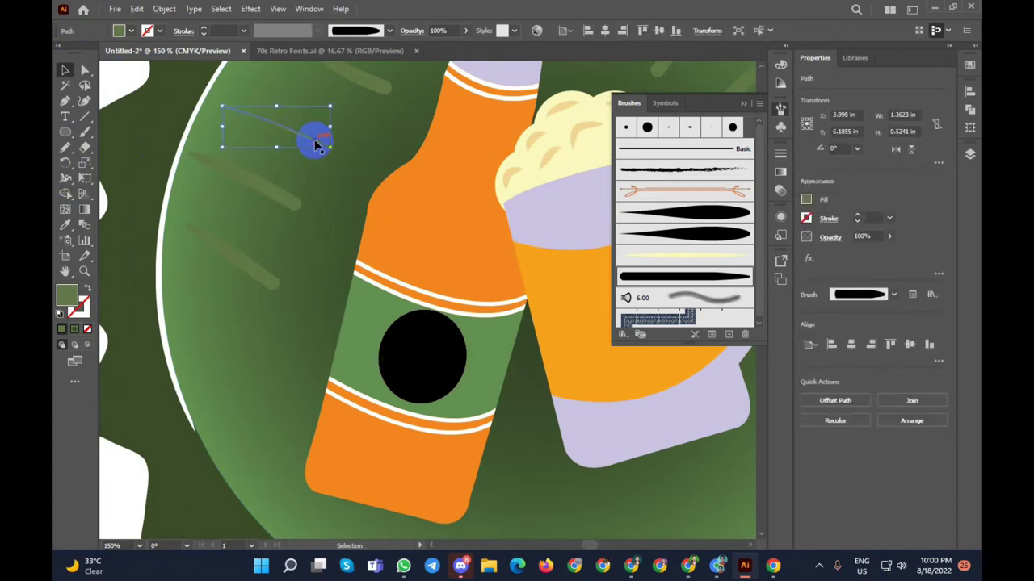
click(163, 9)
click(242, 177)
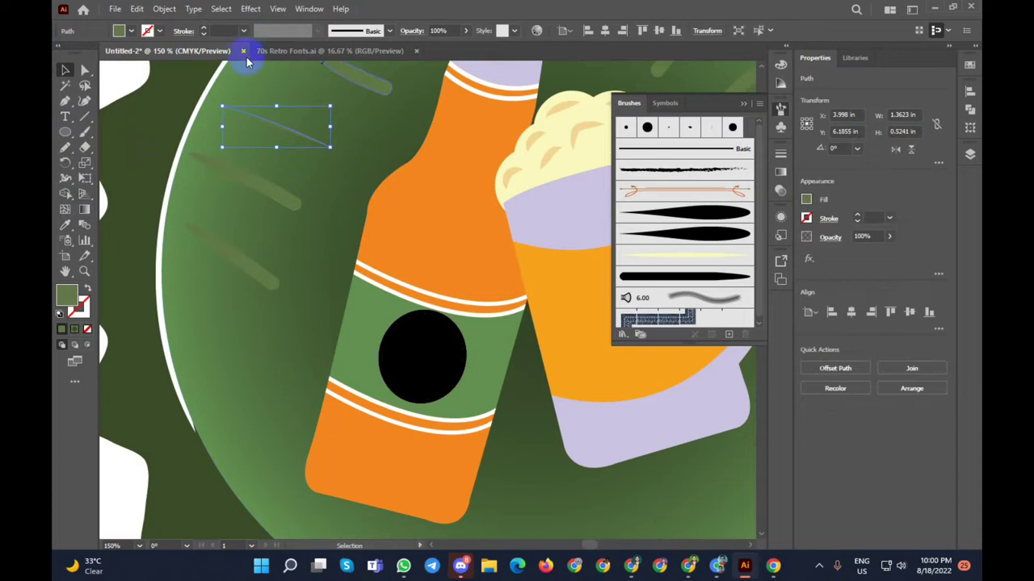
ctrl+click(278, 111)
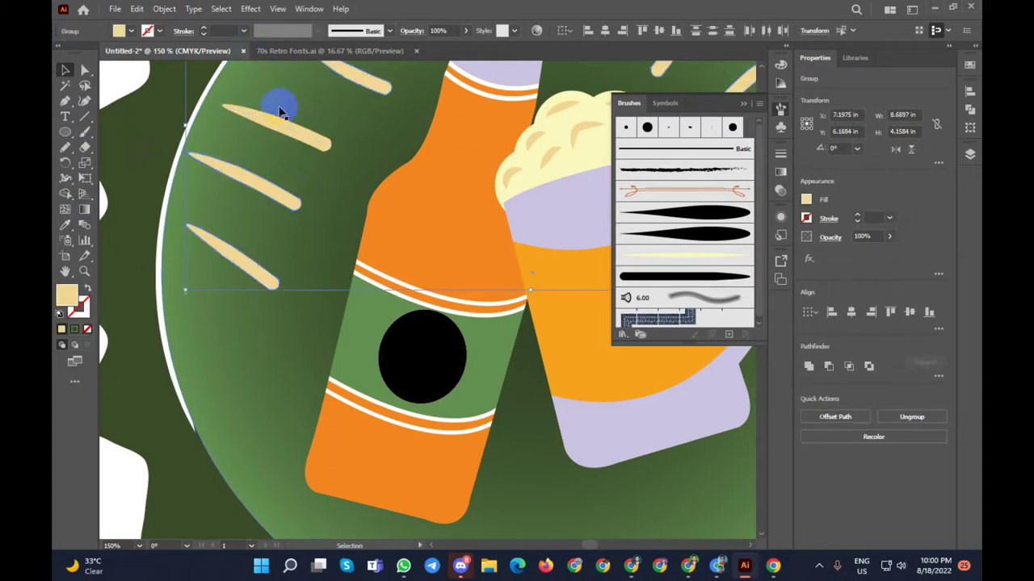
key(ctrl+minus)
key(ctrl+minus)
Step: Move two existing rays up and left toward the mug's upper right
click(429, 376)
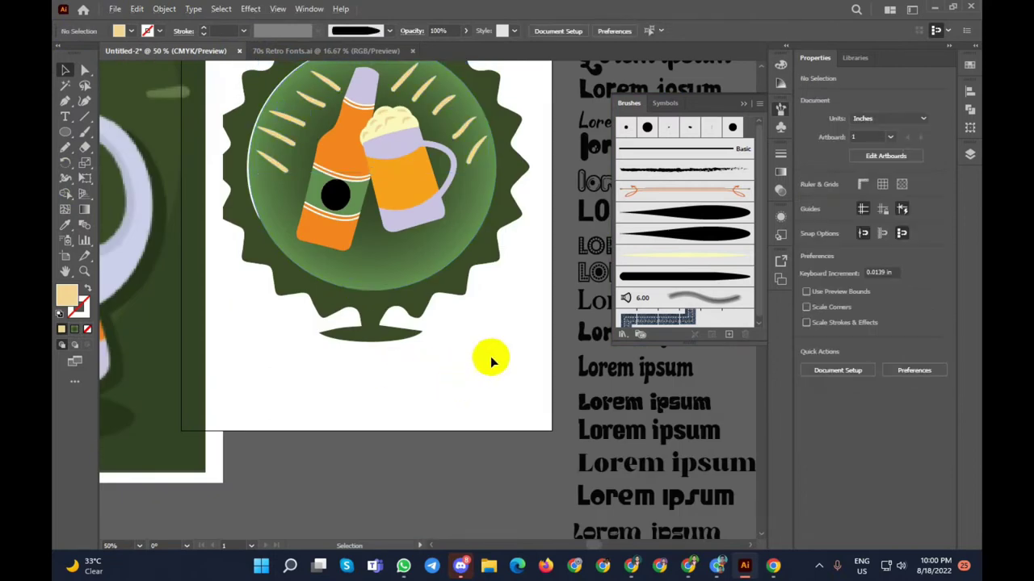
scroll(485, 276, up, 2)
drag(480, 215, 474, 199)
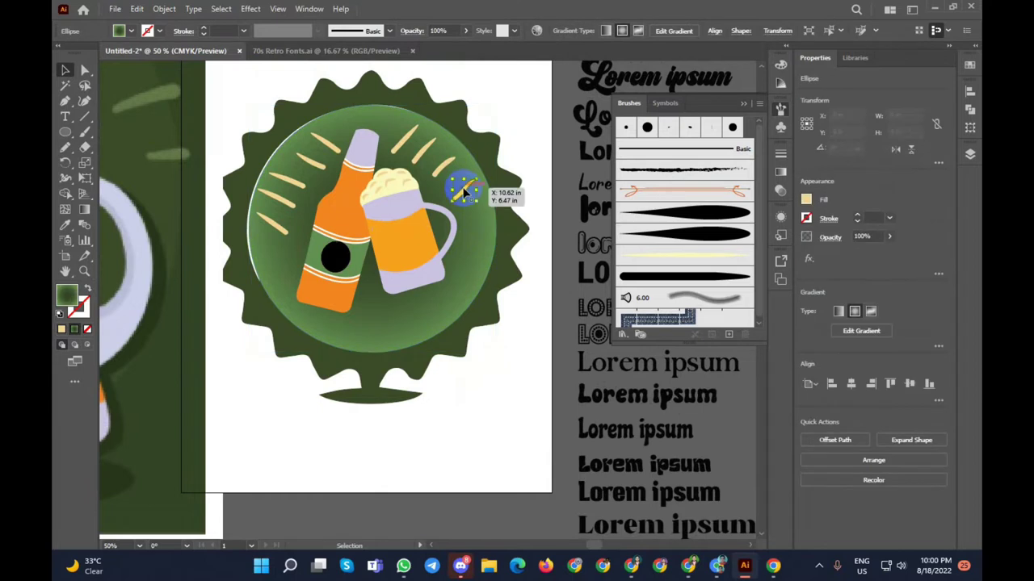
drag(474, 200, 442, 170)
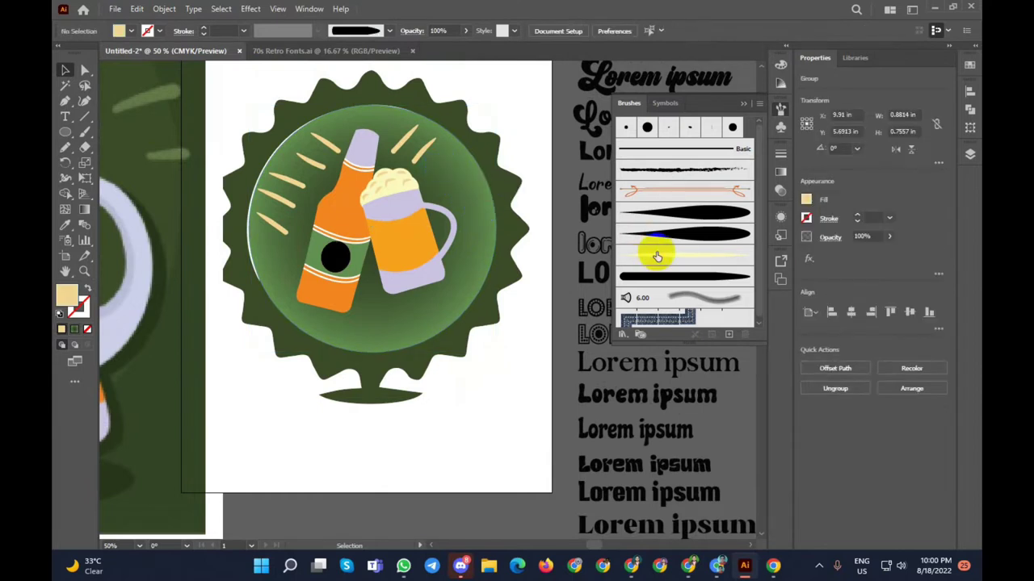
Step: Paint new thick-brush rays at the mug's upper right and right, then reposition one
click(670, 276)
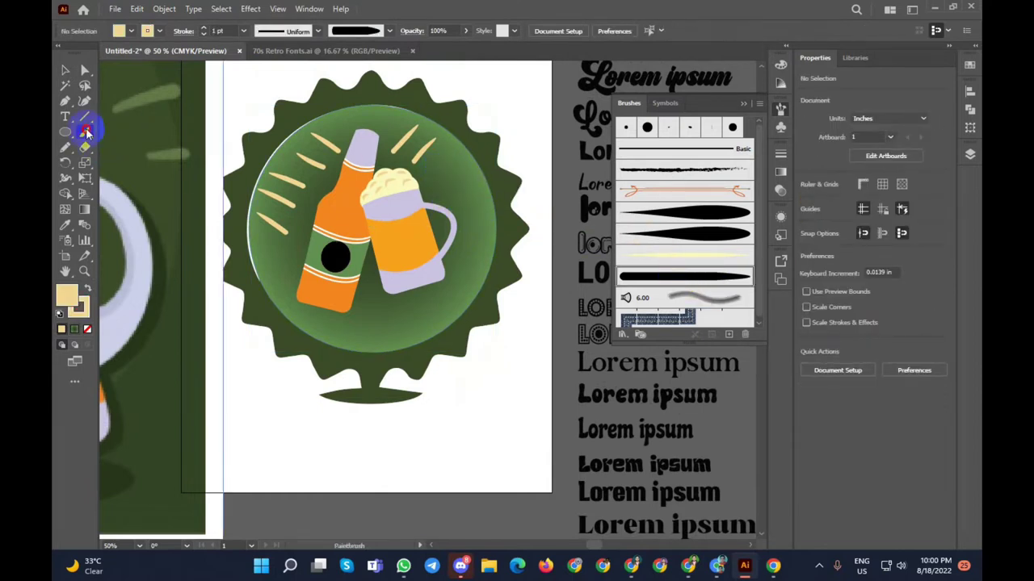
click(85, 131)
drag(430, 176, 460, 154)
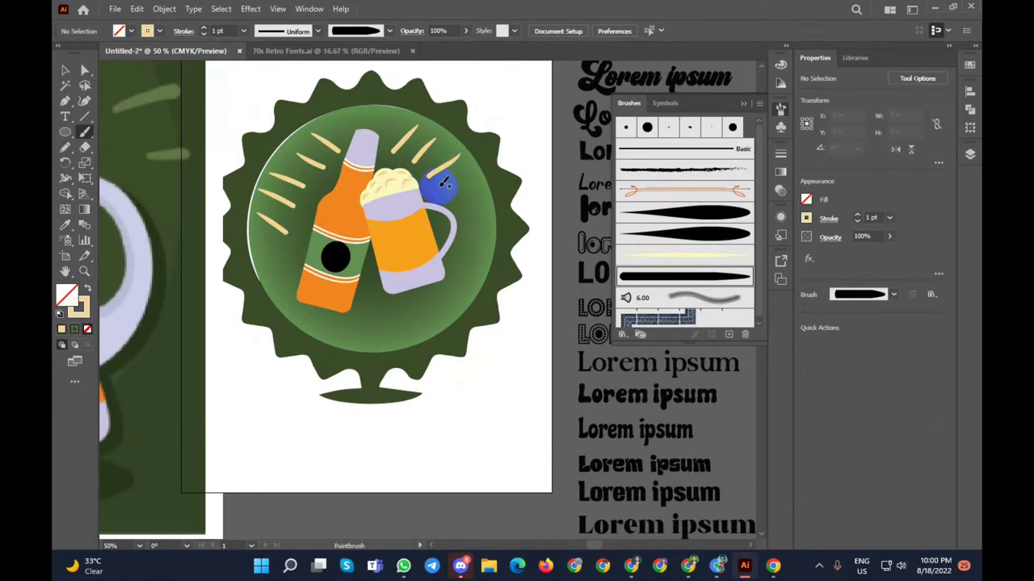
key(ctrl+z)
drag(457, 153, 436, 173)
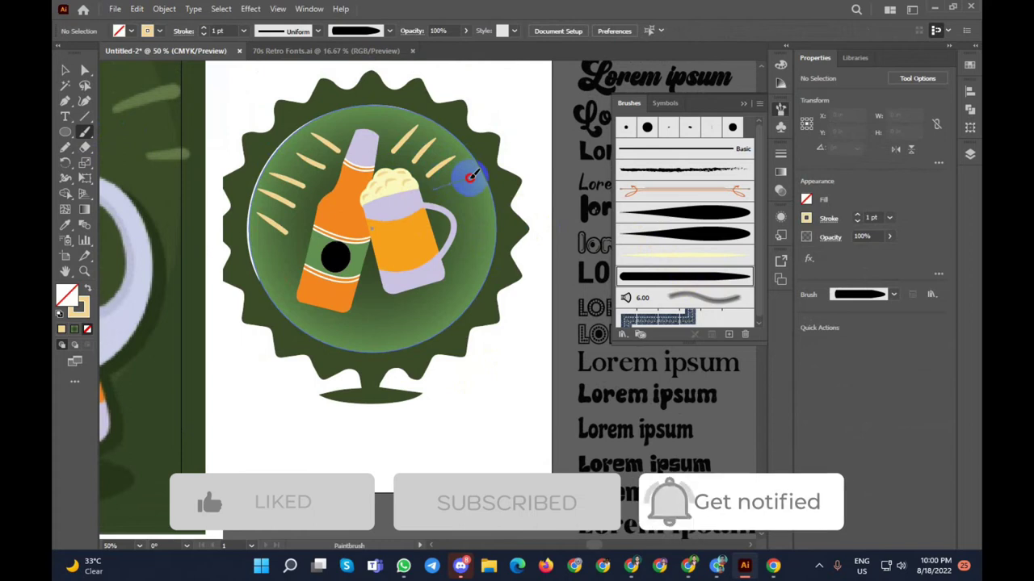
drag(483, 199, 446, 204)
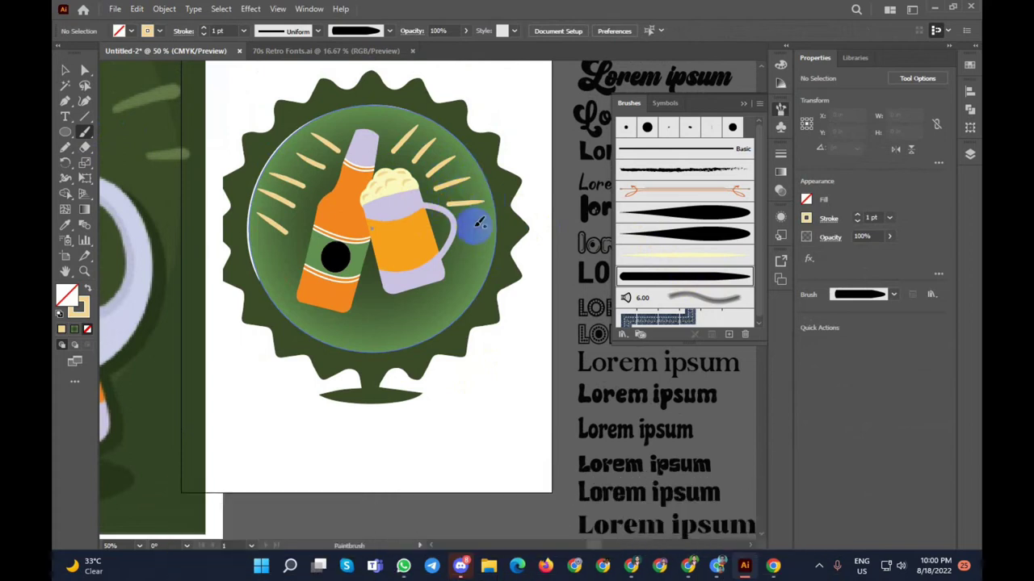
click(65, 69)
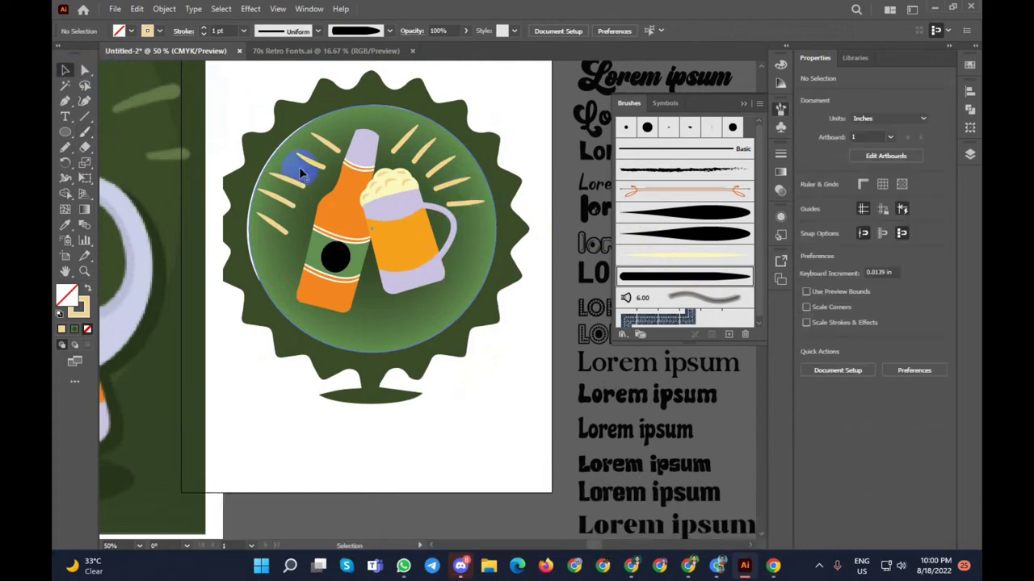
drag(407, 141, 447, 165)
Step: Reposition the right-side ray and a top-left ray around the drinks
shift+click(455, 178)
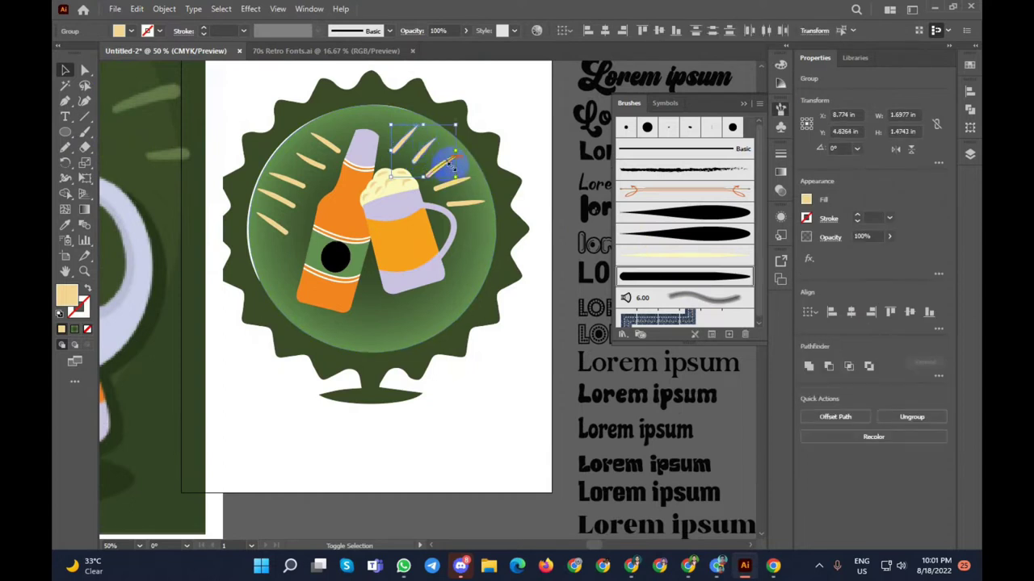
scroll(457, 193, up, 2)
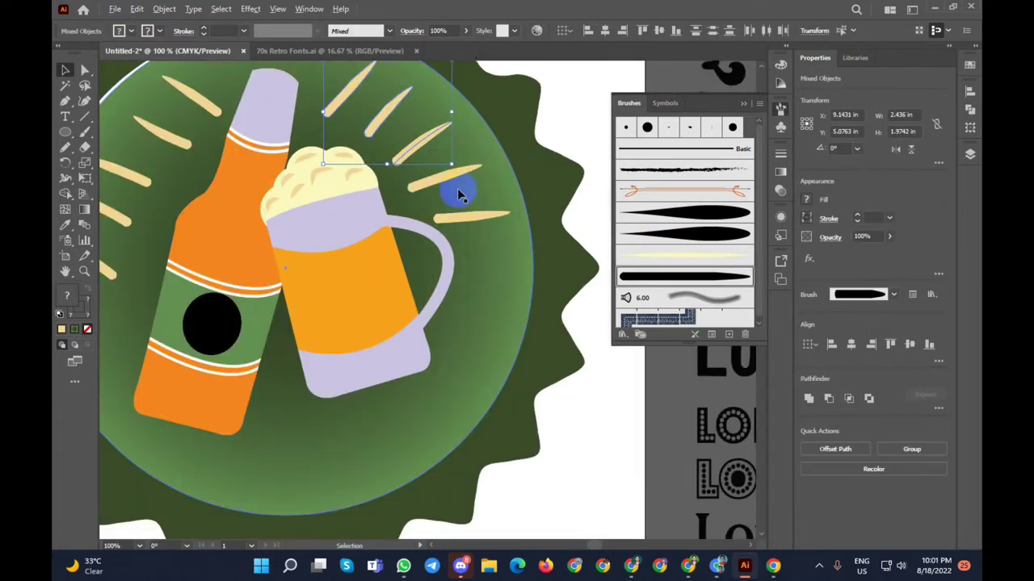
drag(457, 194, 440, 222)
drag(212, 102, 117, 210)
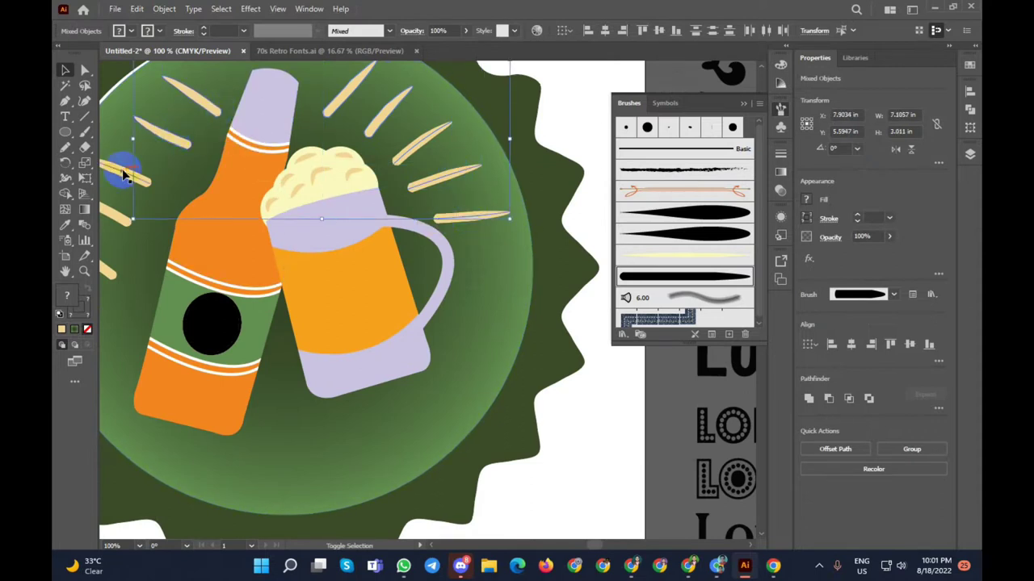
Step: Add the lower-left rays to the selection and expand all brushed rays into filled shapes
scroll(121, 194, down, 2)
scroll(121, 202, up, 3)
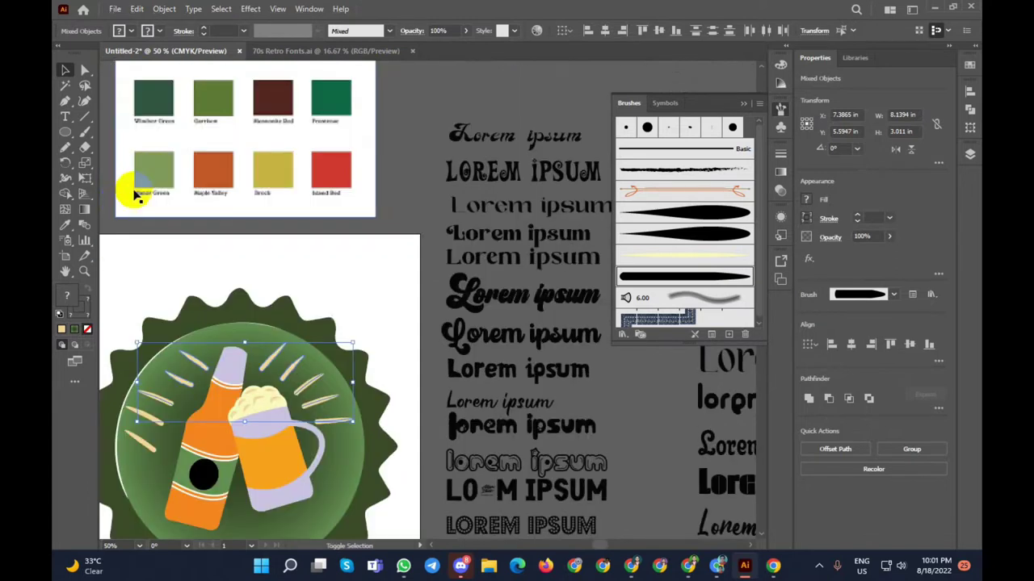
scroll(115, 436, up, 3)
scroll(115, 436, up, 1)
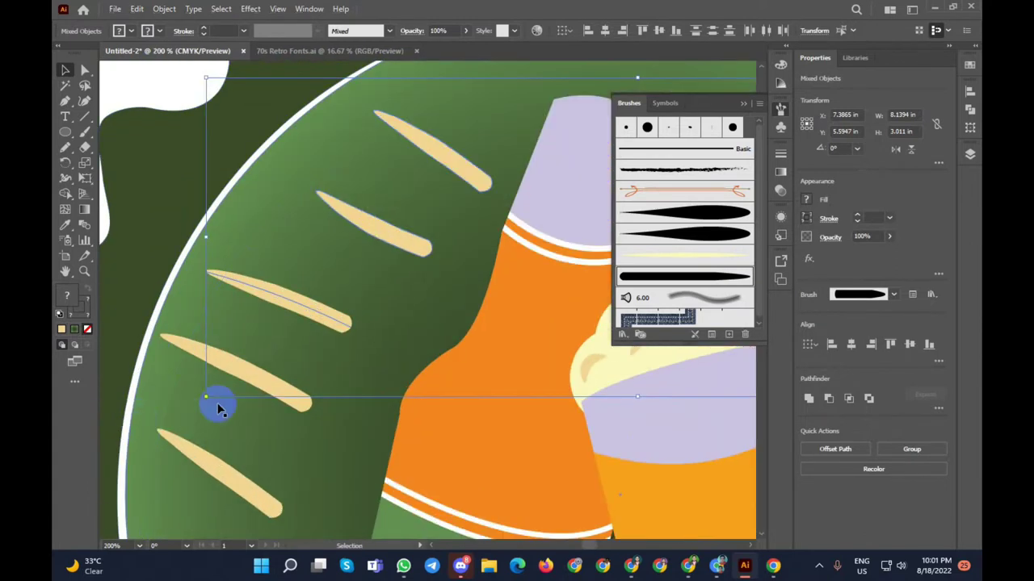
shift+click(240, 369)
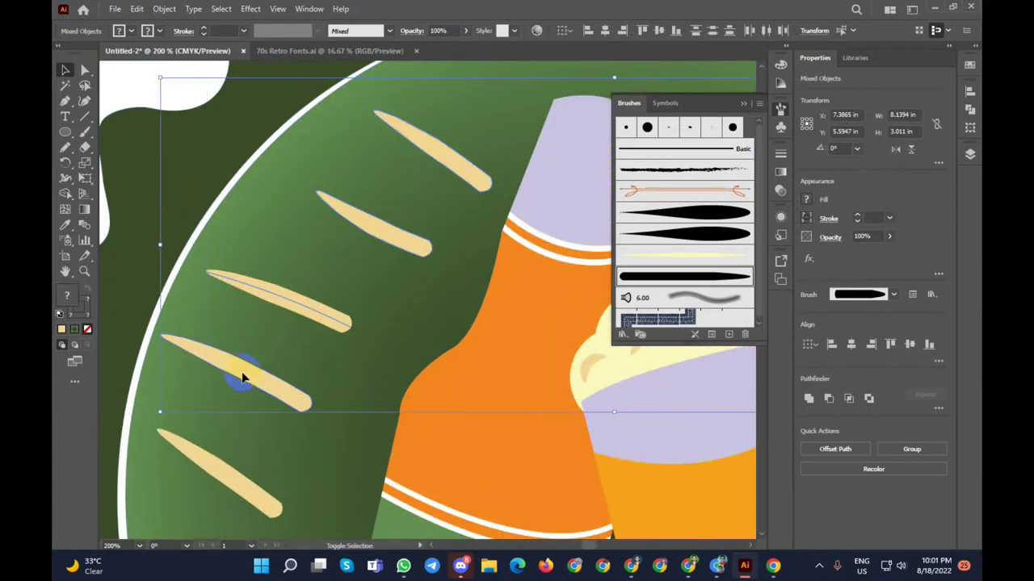
shift+click(212, 468)
scroll(313, 361, down, 4)
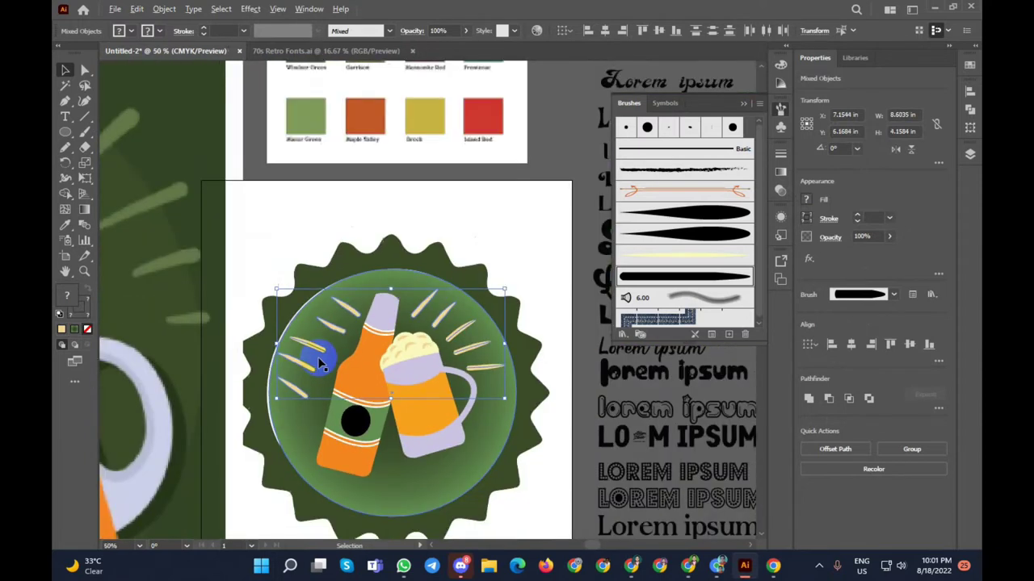
click(164, 9)
click(212, 178)
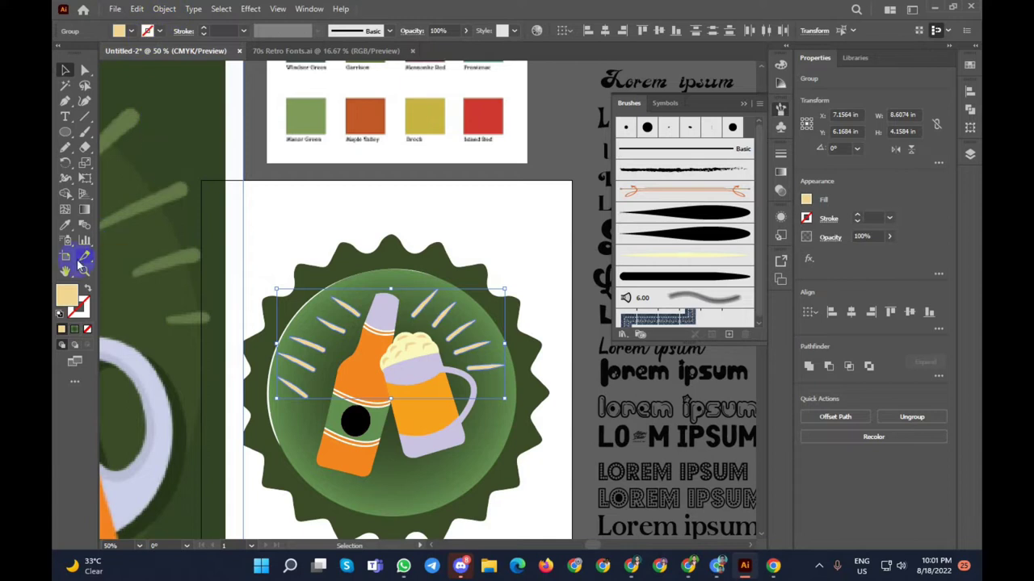
Step: Recolour the selected rays with the Manor Green swatch
click(66, 225)
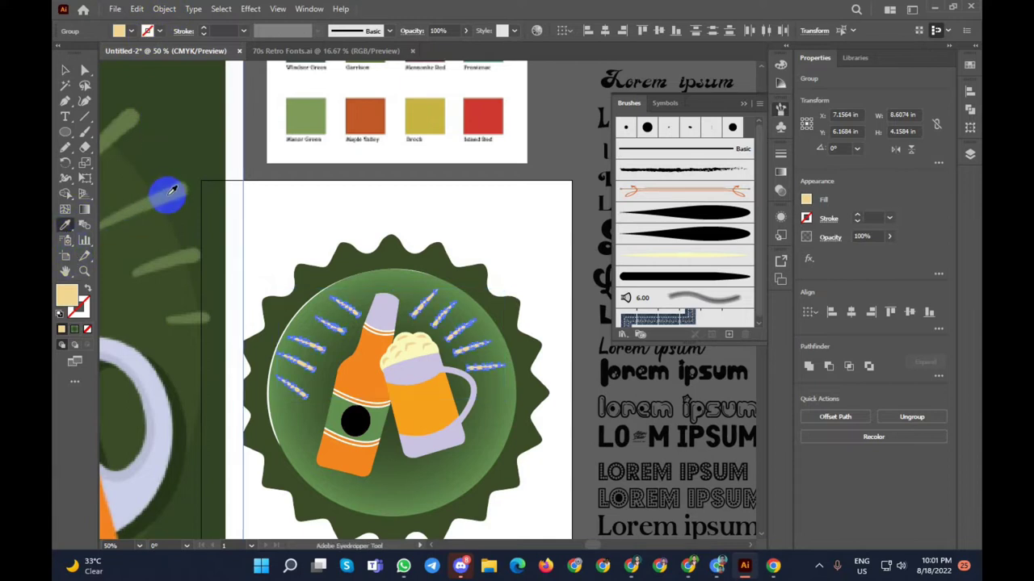
click(306, 117)
click(65, 70)
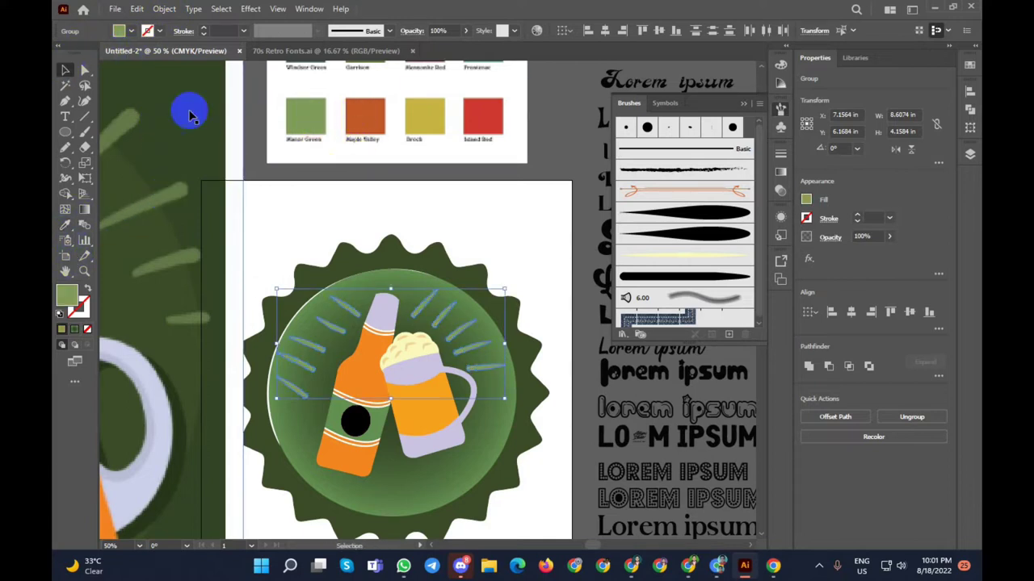
Step: Choose the 15 pt Round brush in the Brushes panel
click(235, 134)
scroll(239, 135, down, 2)
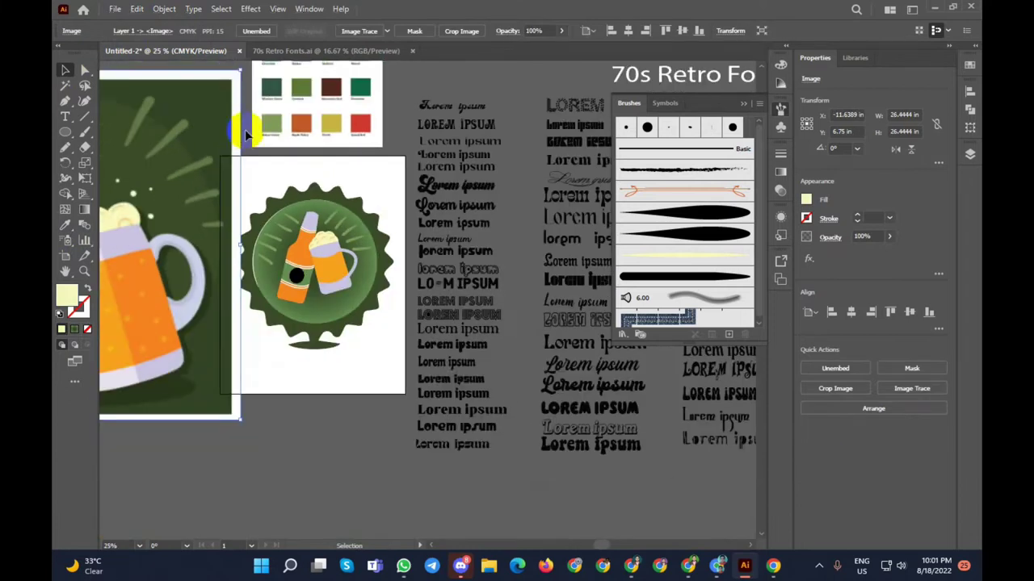
click(740, 106)
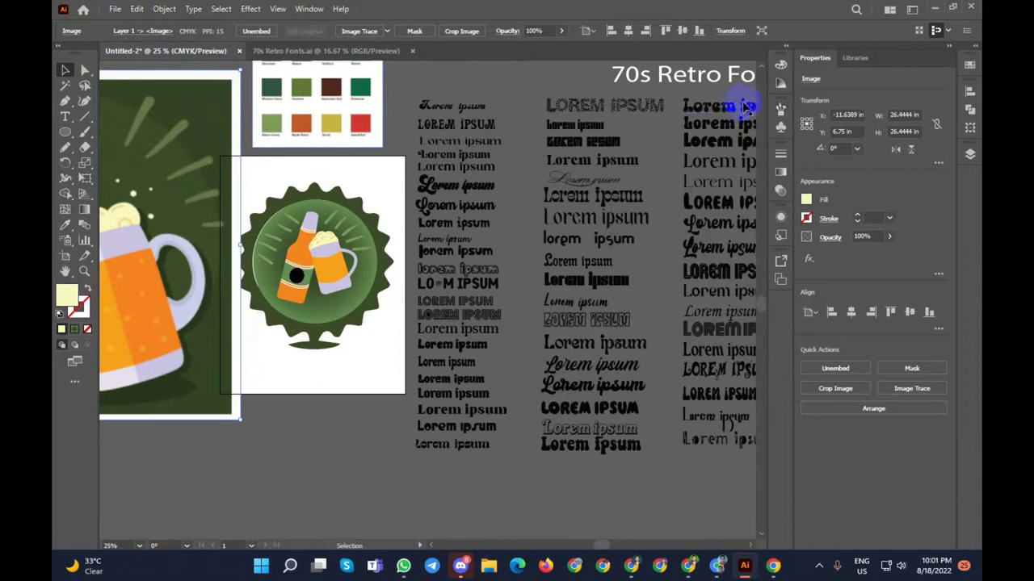
scroll(330, 120, down, 2)
scroll(242, 155, up, 2)
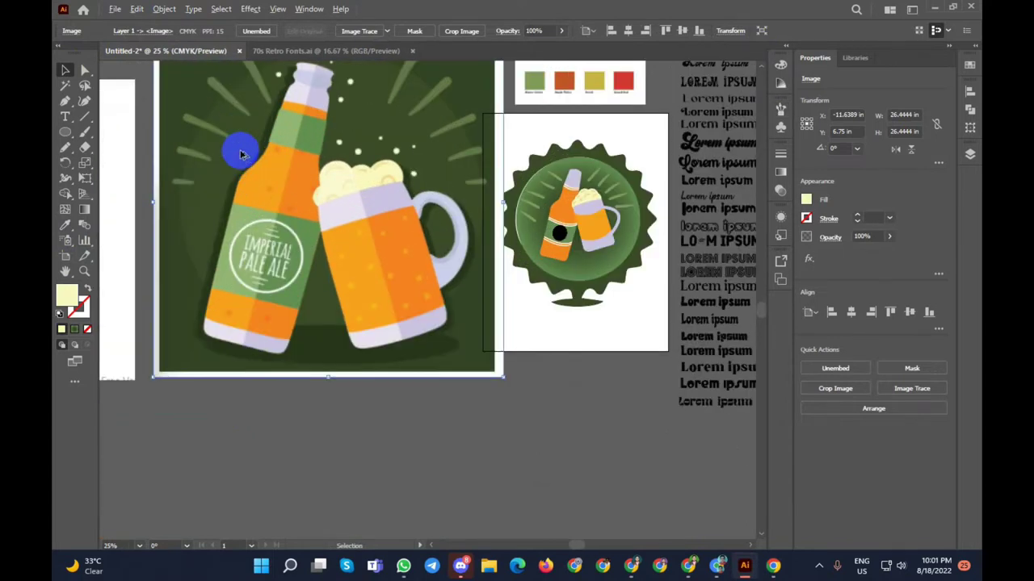
scroll(240, 152, down, 1)
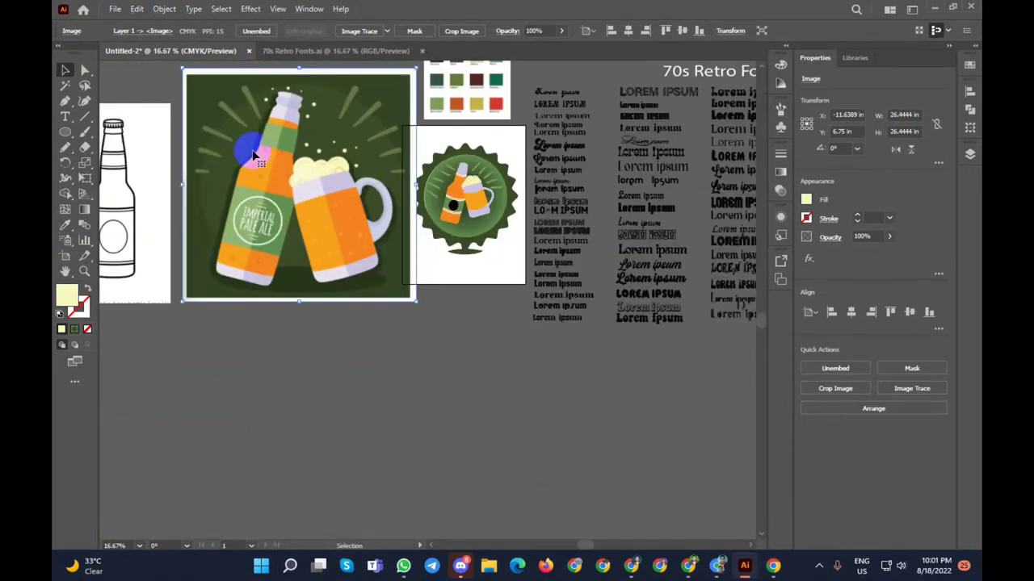
click(781, 108)
click(647, 127)
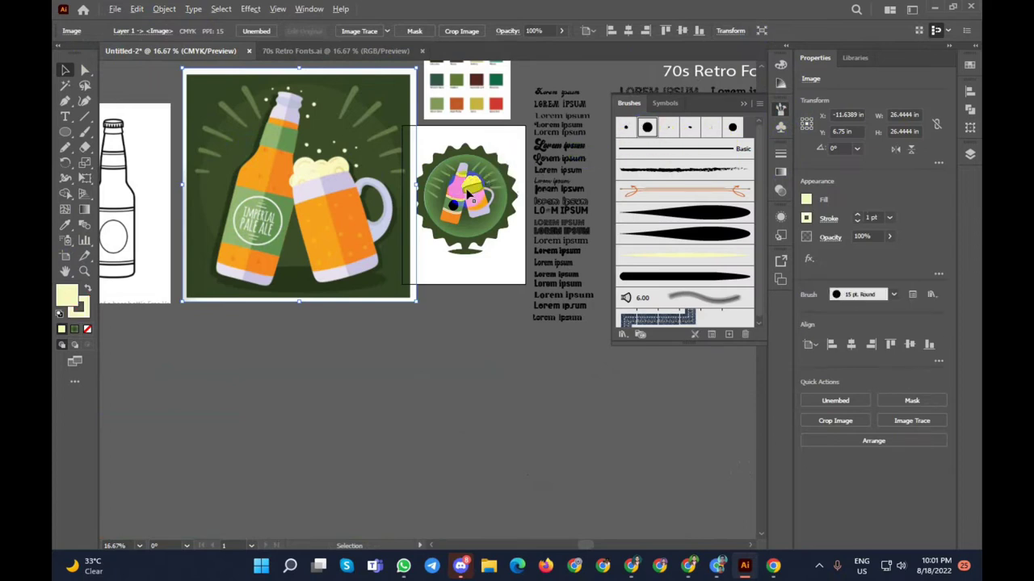
scroll(467, 194, up, 4)
scroll(461, 185, down, 4)
scroll(310, 164, up, 1)
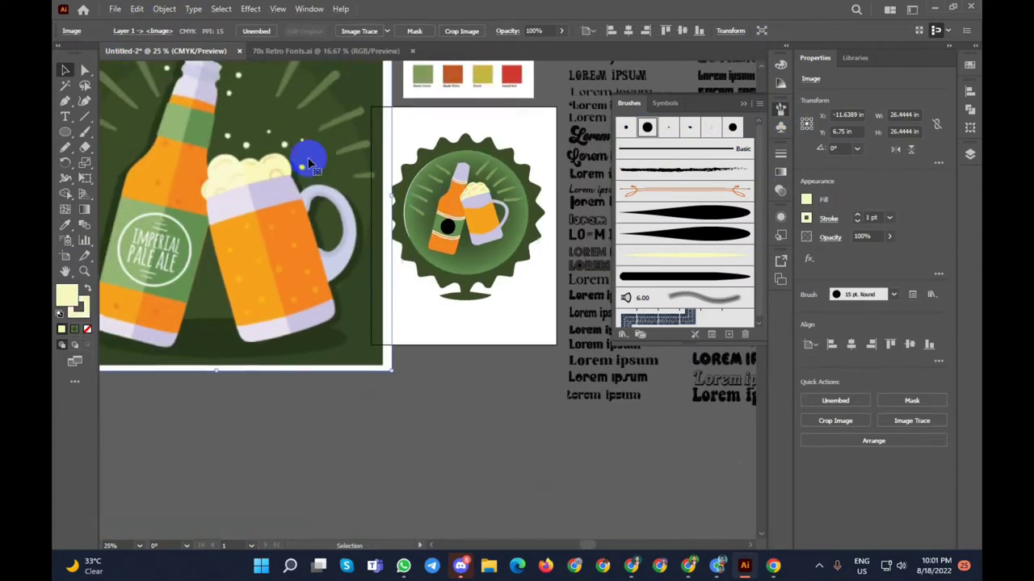
Step: Test-paint strokes near the bottle top, undoing each attempt
click(84, 131)
drag(485, 188, 456, 226)
key(ctrl+z)
scroll(458, 211, up, 1)
key(ctrl+z)
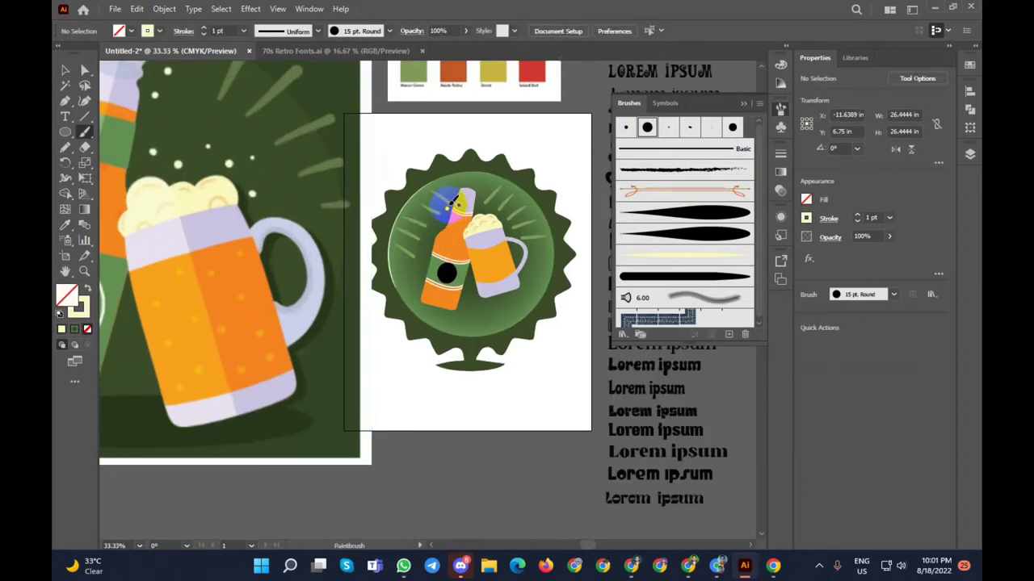
mouse_move(472, 194)
mouse_down()
mouse_move(487, 182)
mouse_move(510, 219)
mouse_move(466, 212)
mouse_up()
key(ctrl+z)
scroll(464, 196, down, 1)
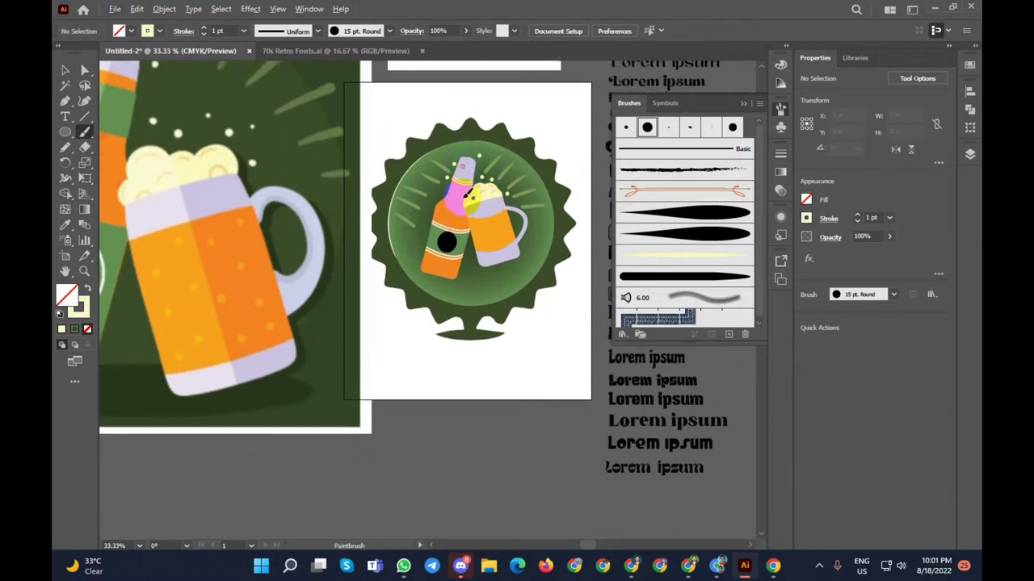
Step: Switch the active brush from Touch Calligraphic to the 5 pt Round brush
key(super)
key(super)
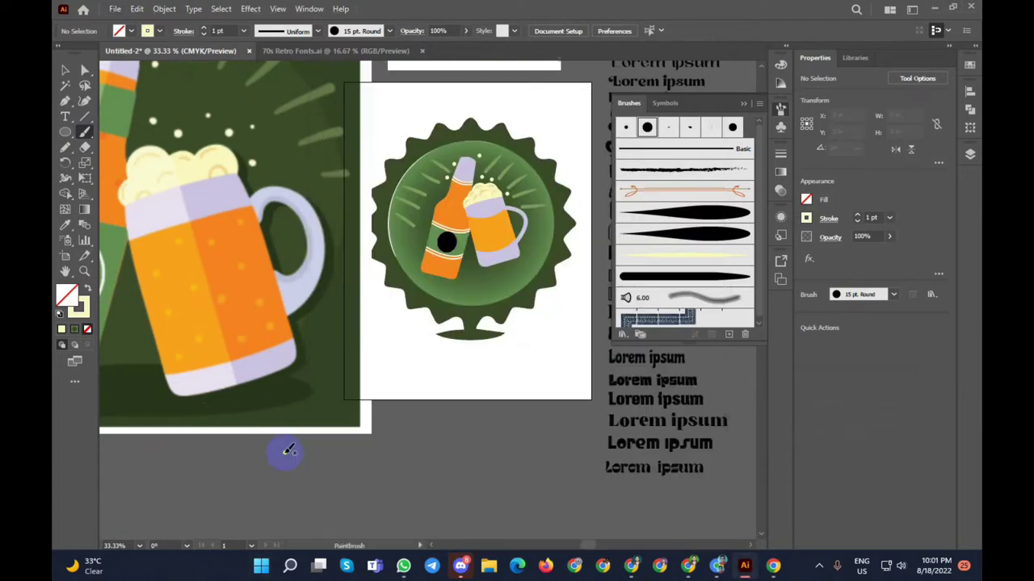
scroll(284, 453, down, 2)
scroll(284, 453, up, 1)
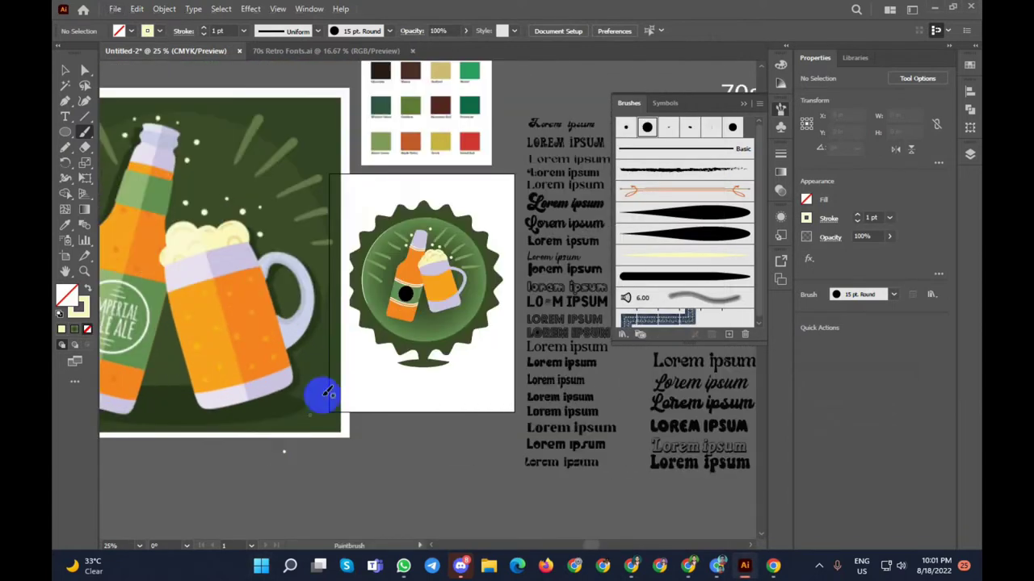
scroll(407, 246, up, 2)
click(731, 127)
scroll(434, 230, up, 1)
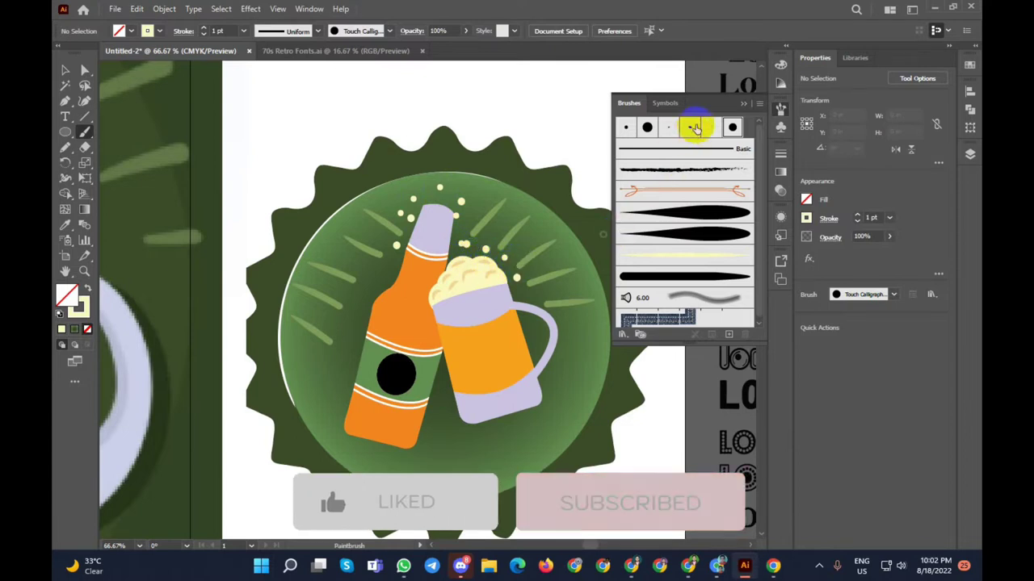
click(626, 127)
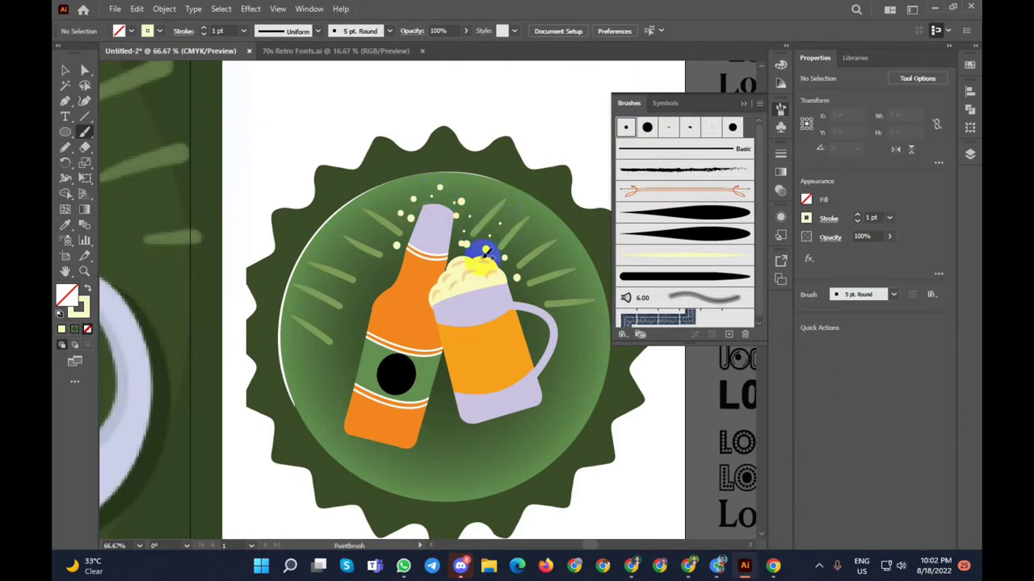
Step: Return to the Selection tool and collapse the Brushes list
scroll(480, 246, down, 2)
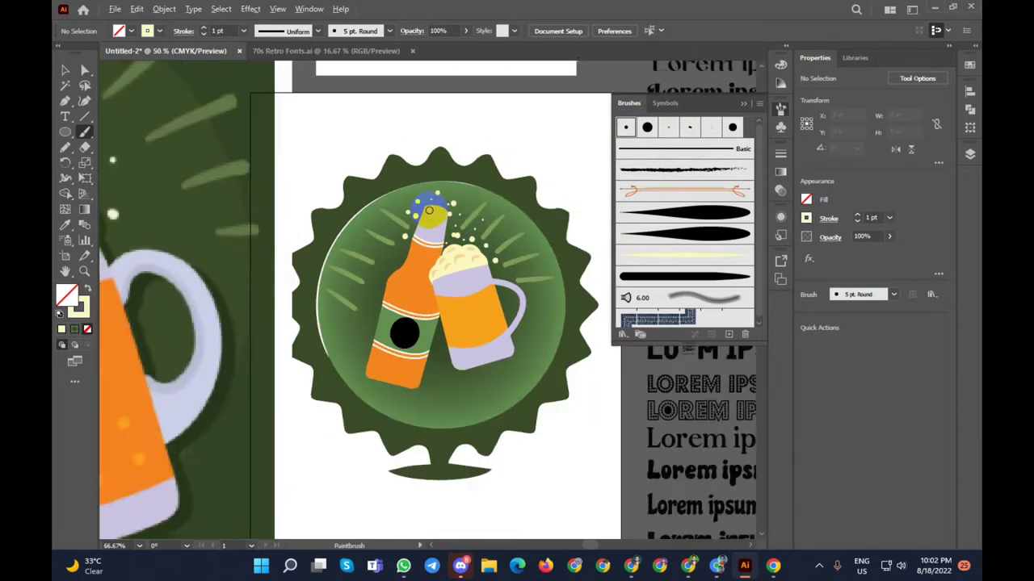
scroll(452, 231, down, 1)
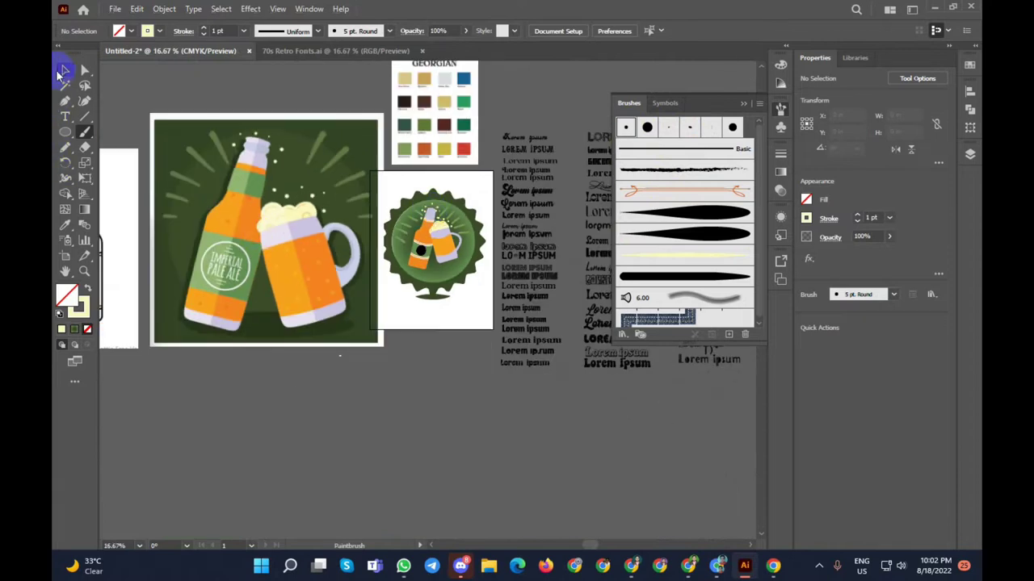
click(64, 71)
scroll(450, 369, down, 1)
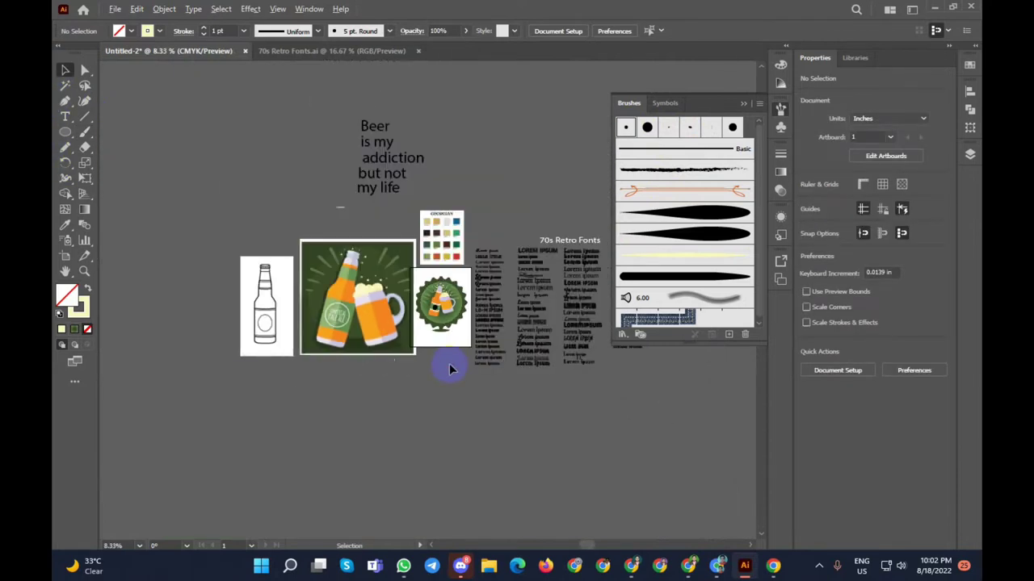
click(743, 104)
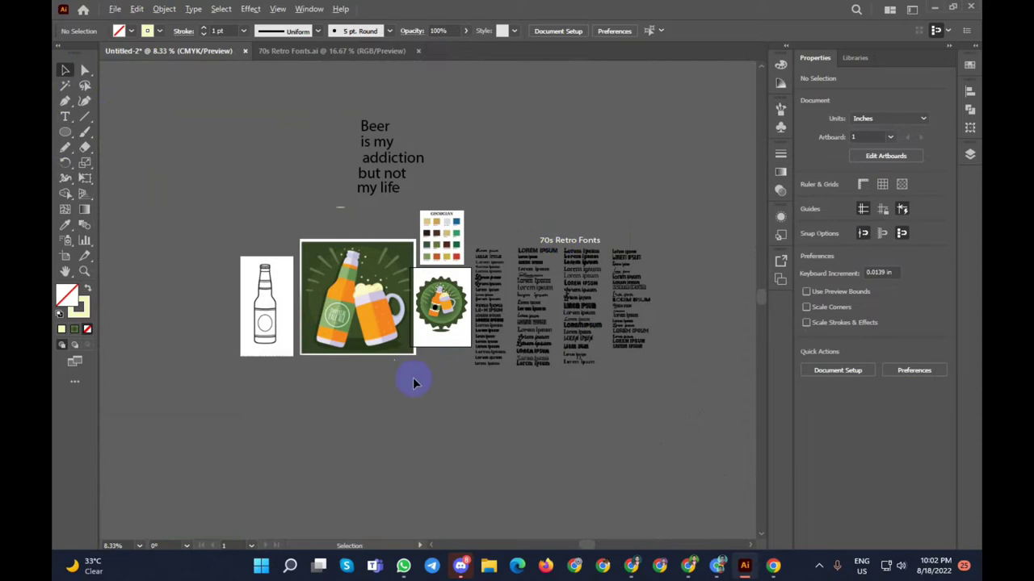
scroll(413, 380, up, 1)
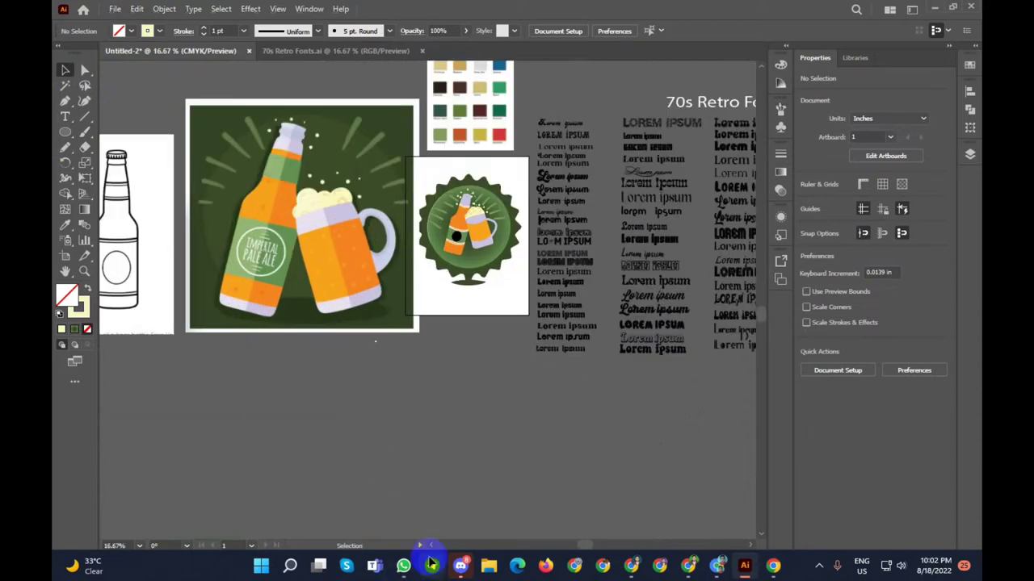
Step: Zoom around the artboards, adjust the beer illustration, and select the bottle-cap badge
click(501, 196)
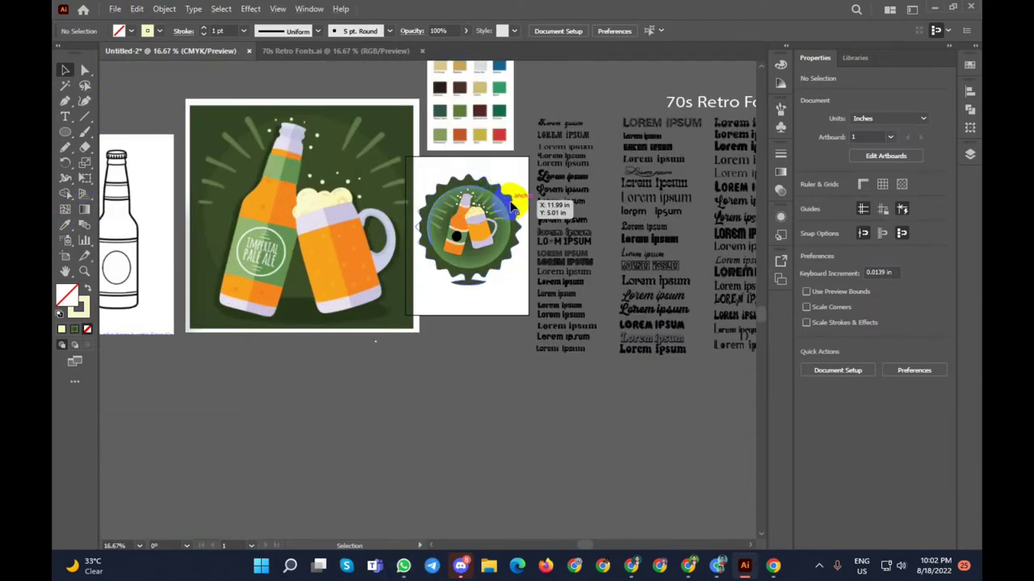
click(513, 206)
scroll(513, 206, up, 1)
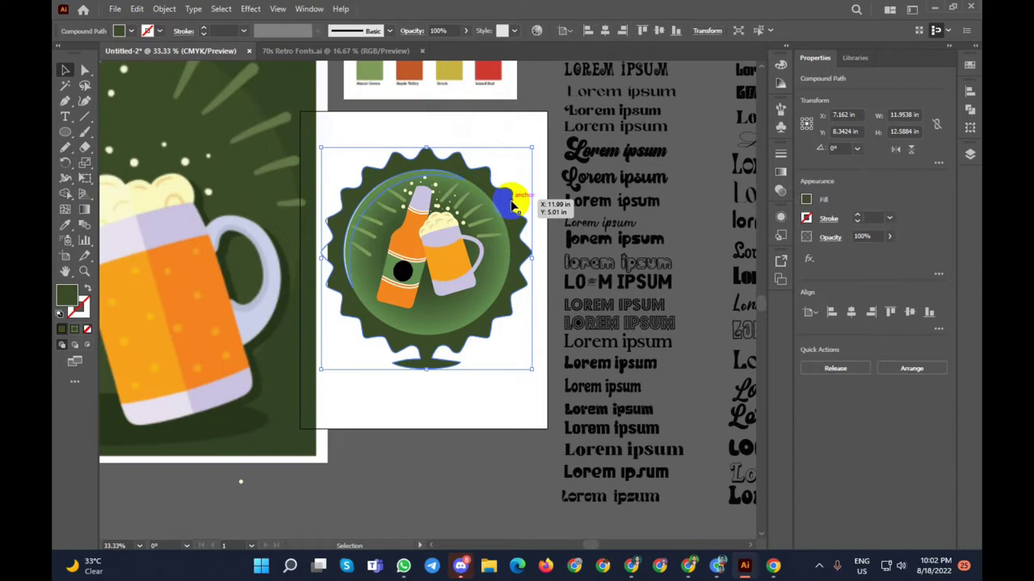
scroll(316, 258, up, 3)
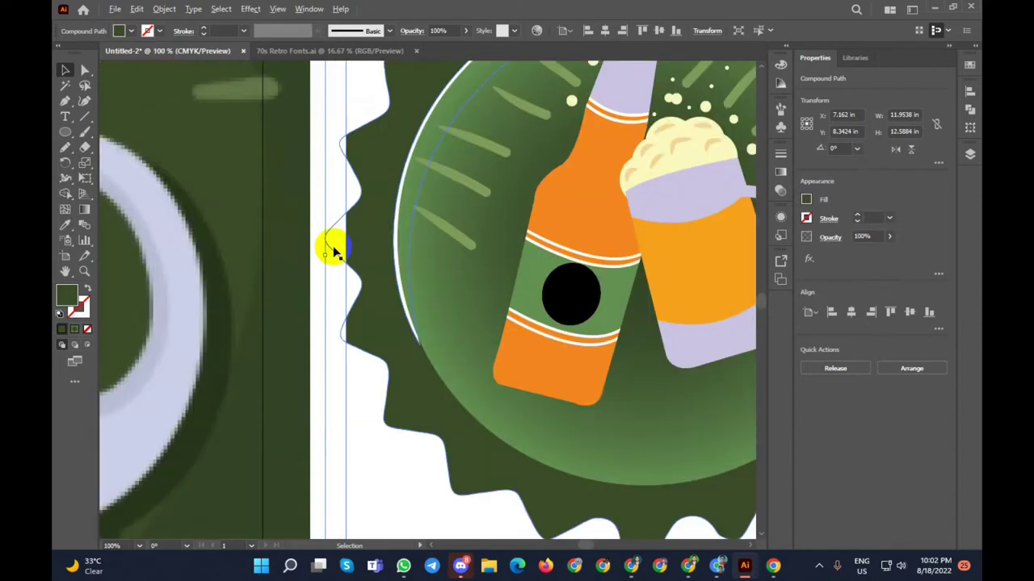
scroll(333, 249, down, 4)
scroll(333, 249, down, 2)
drag(291, 218, 361, 234)
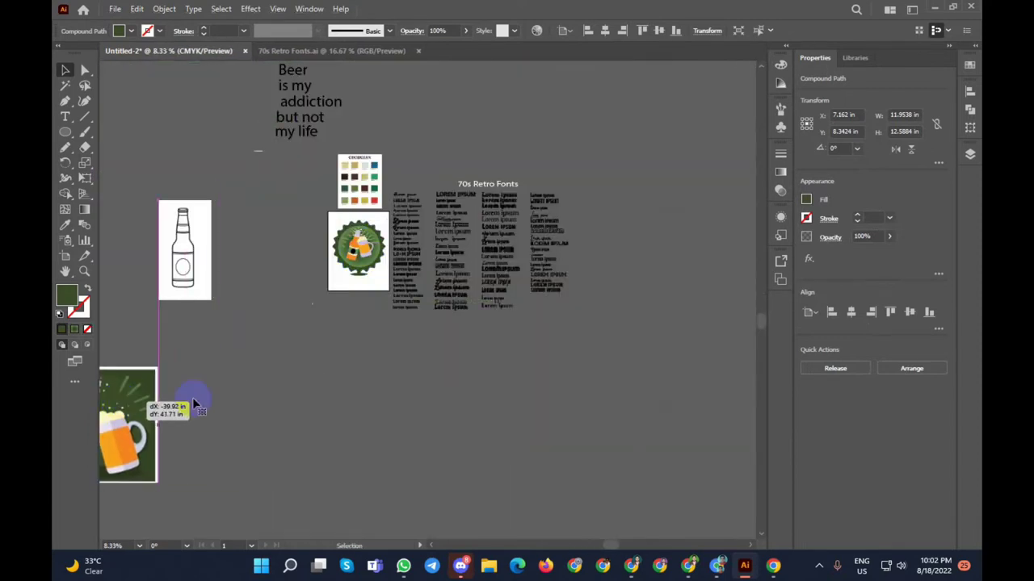
scroll(362, 234, up, 4)
click(384, 206)
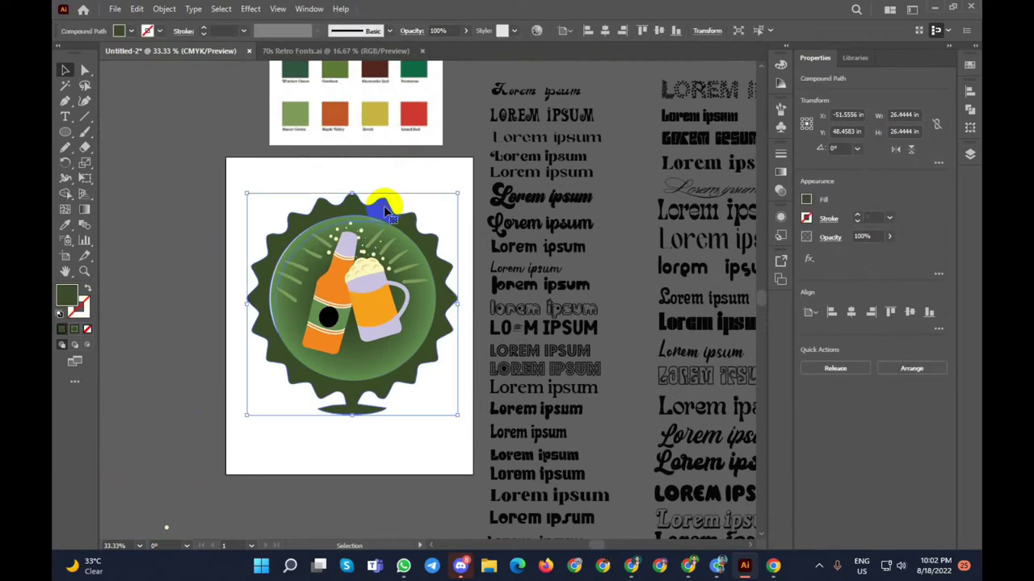
Step: Show the rulers and change the measurement units to Pixels
click(164, 9)
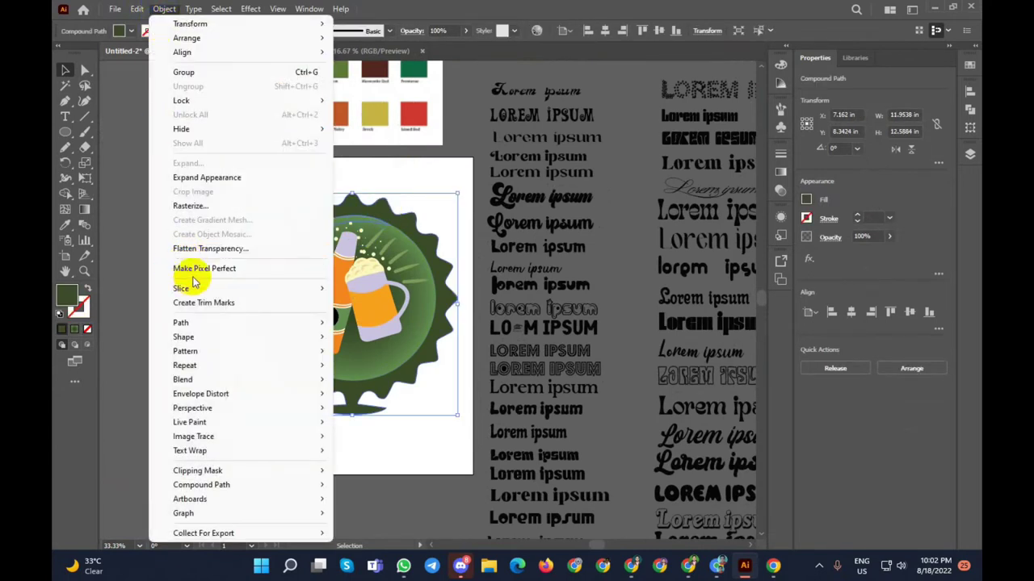
mouse_move(180, 322)
click(501, 113)
click(455, 76)
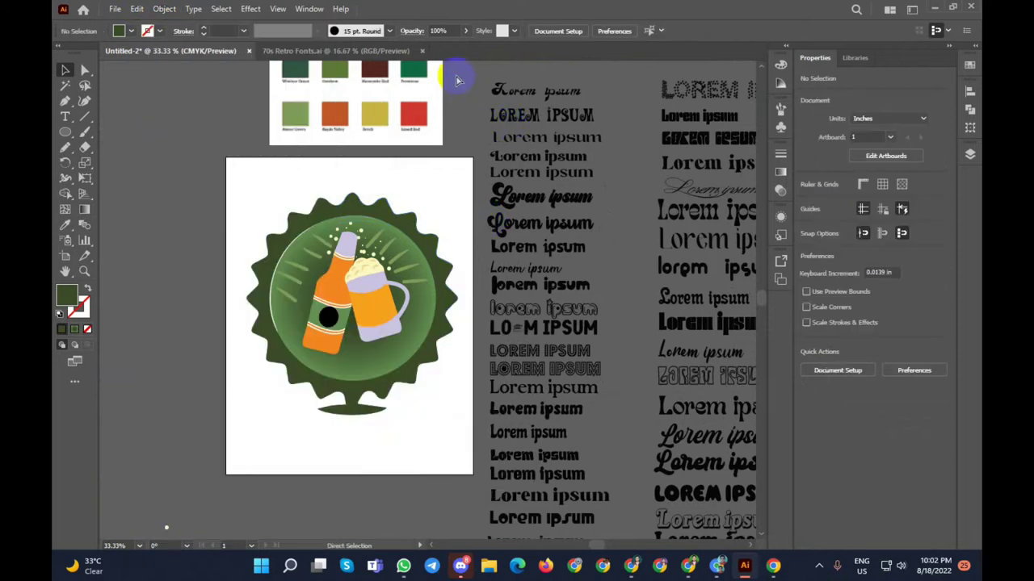
key(ctrl+r)
right_click(467, 66)
click(549, 72)
Step: Add a 26 px round Offset Path outline around the bottle-cap badge
click(376, 204)
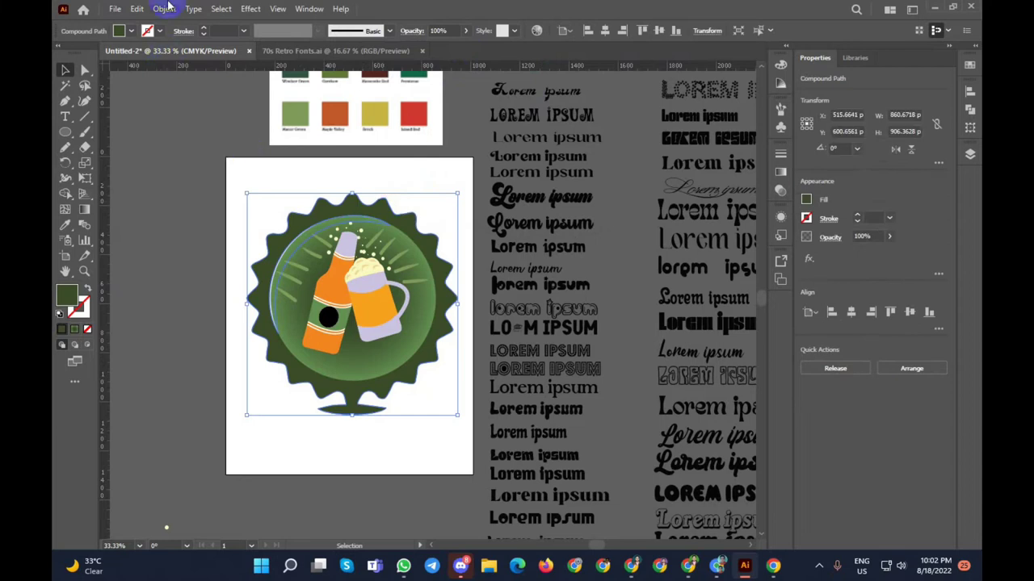
click(164, 9)
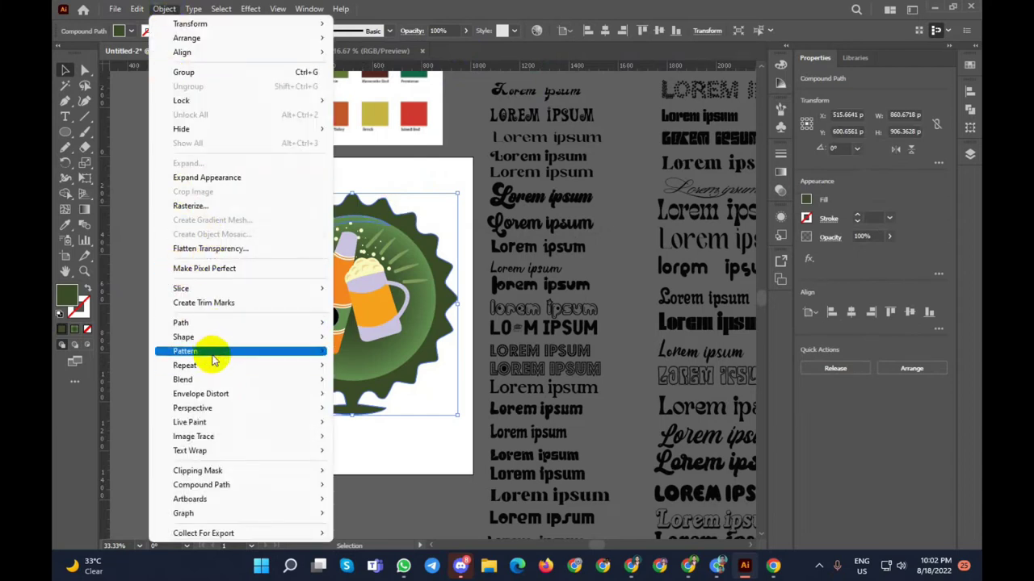
mouse_move(181, 322)
click(375, 370)
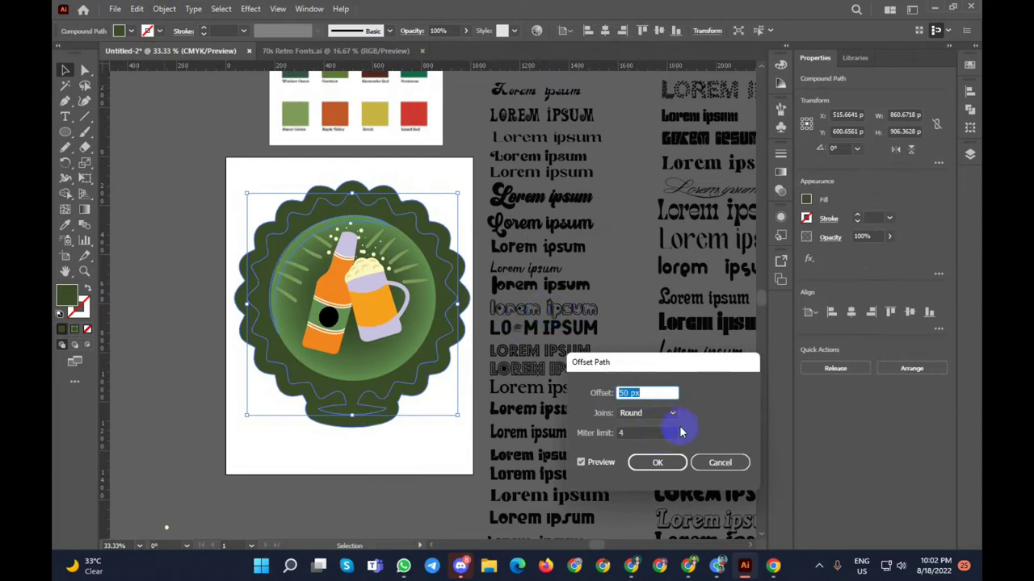
scroll(671, 393, down, 4)
scroll(671, 393, down, 4)
scroll(671, 393, down, 4)
scroll(671, 393, down, 4)
scroll(671, 393, down, 3)
scroll(671, 393, down, 3)
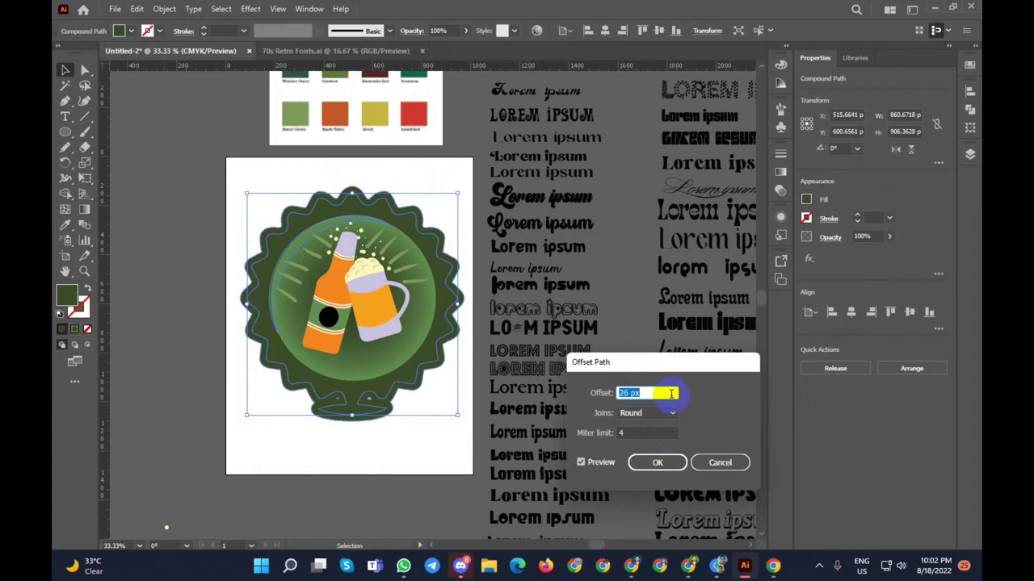
click(652, 466)
Step: Fill the offset outline with the light green swatch and deselect
click(64, 225)
click(337, 77)
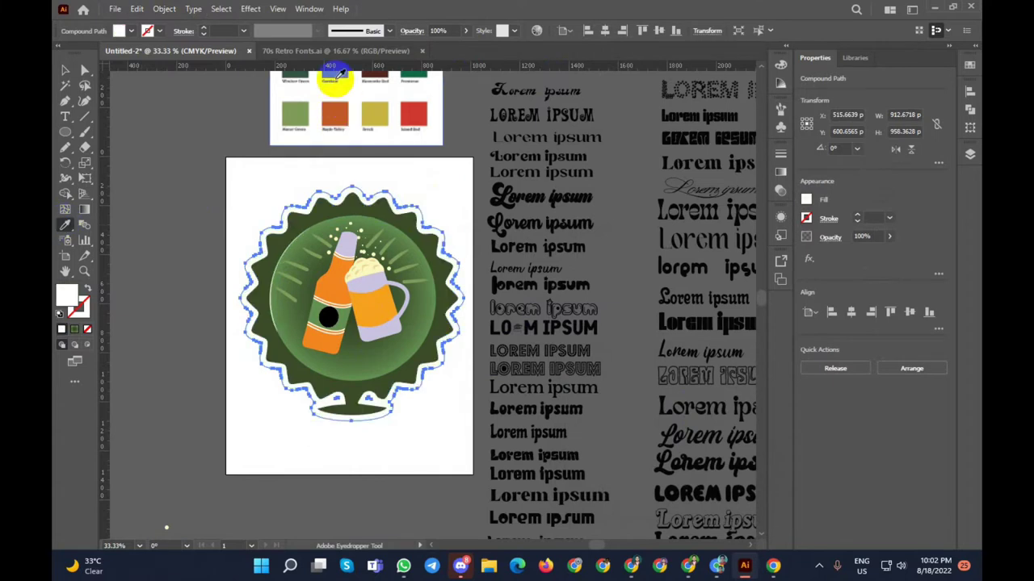
click(343, 75)
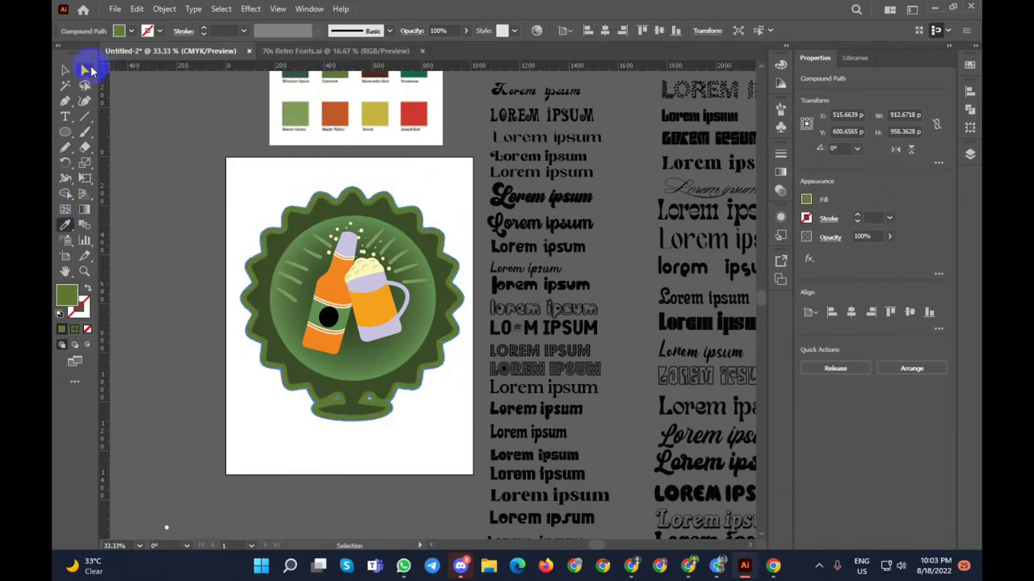
click(65, 69)
click(231, 276)
Step: Group the badge artwork, place it beside the GEORGIAN swatch card, and shift the card up-right
scroll(234, 277, down, 1)
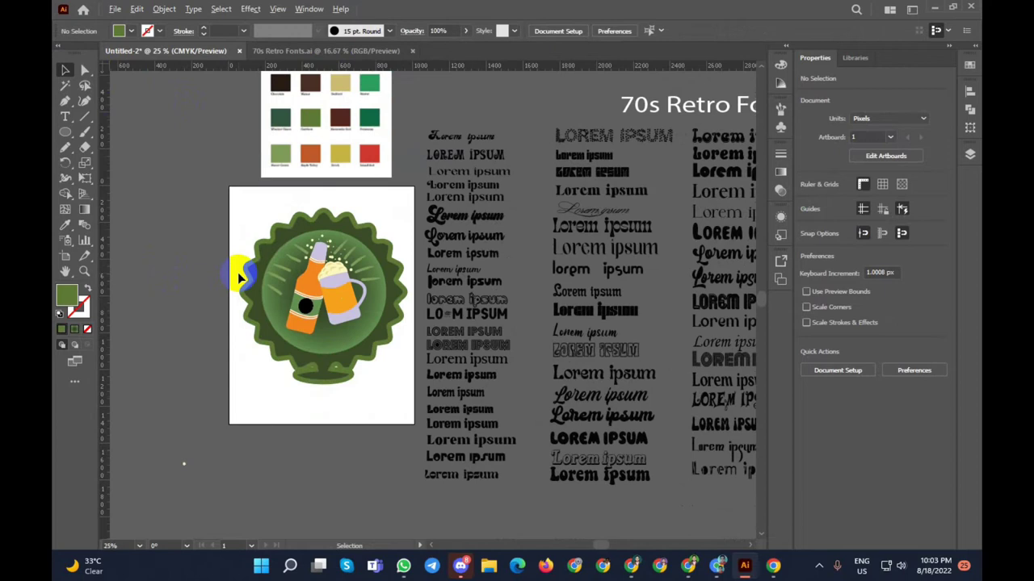
scroll(240, 277, down, 1)
scroll(214, 277, up, 1)
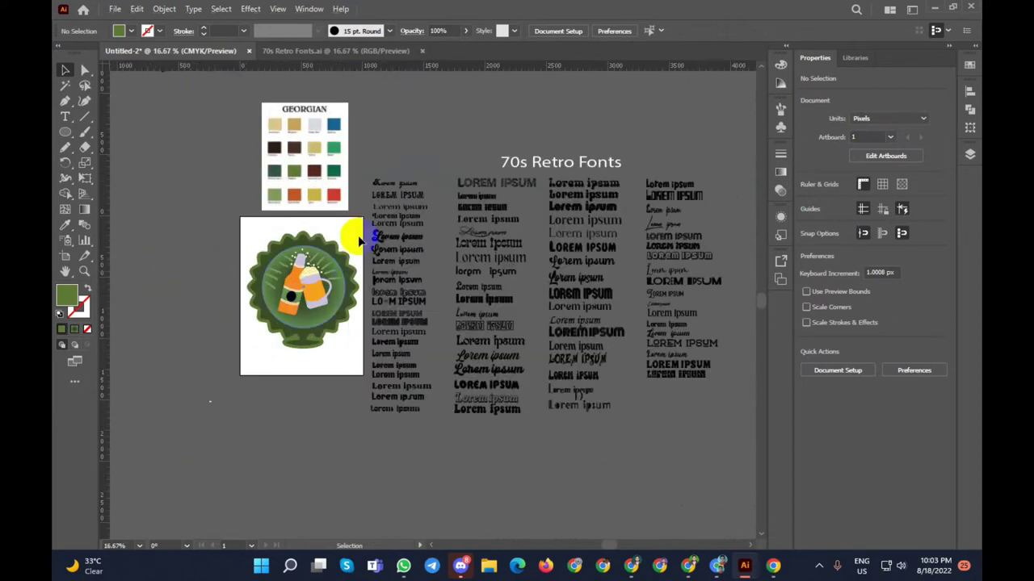
drag(361, 234, 269, 371)
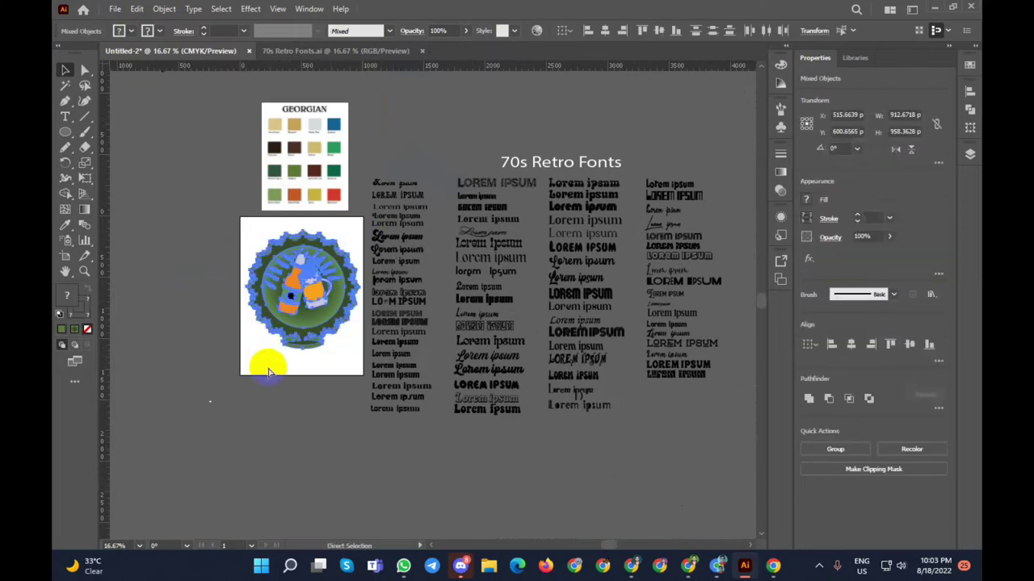
key(ctrl+g)
drag(290, 323, 171, 190)
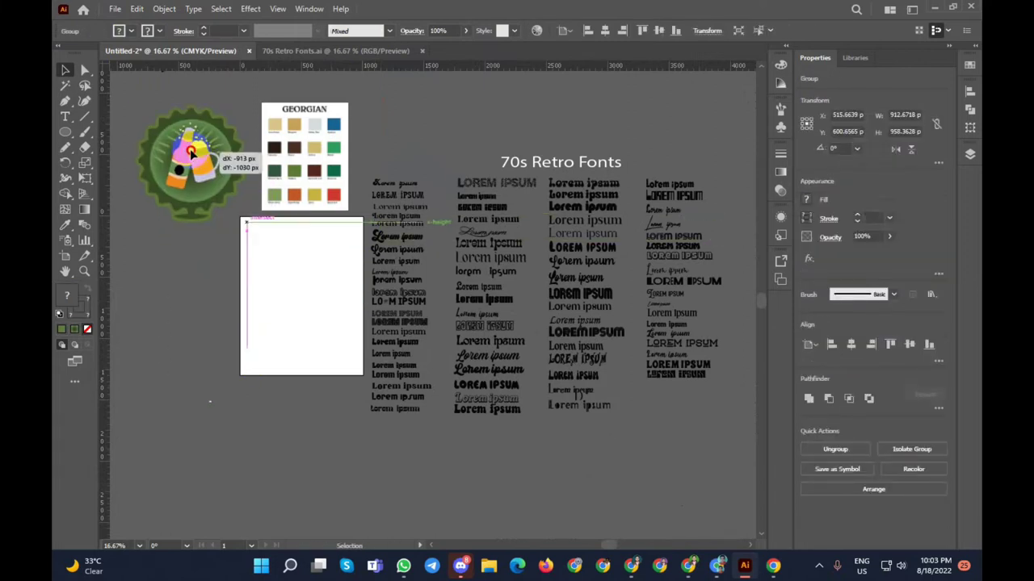
click(230, 294)
scroll(230, 294, down, 2)
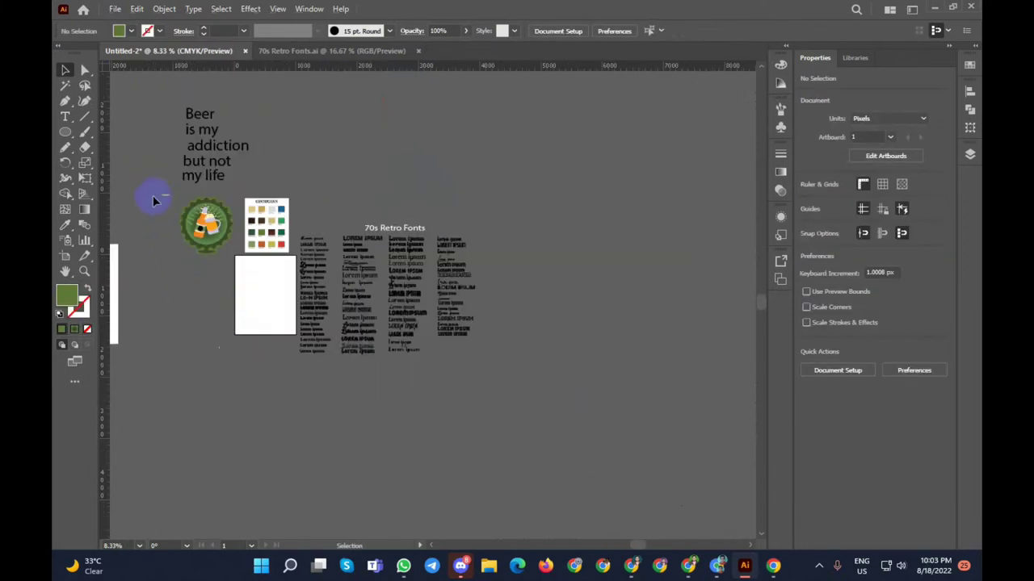
drag(266, 219, 340, 144)
scroll(168, 141, up, 1)
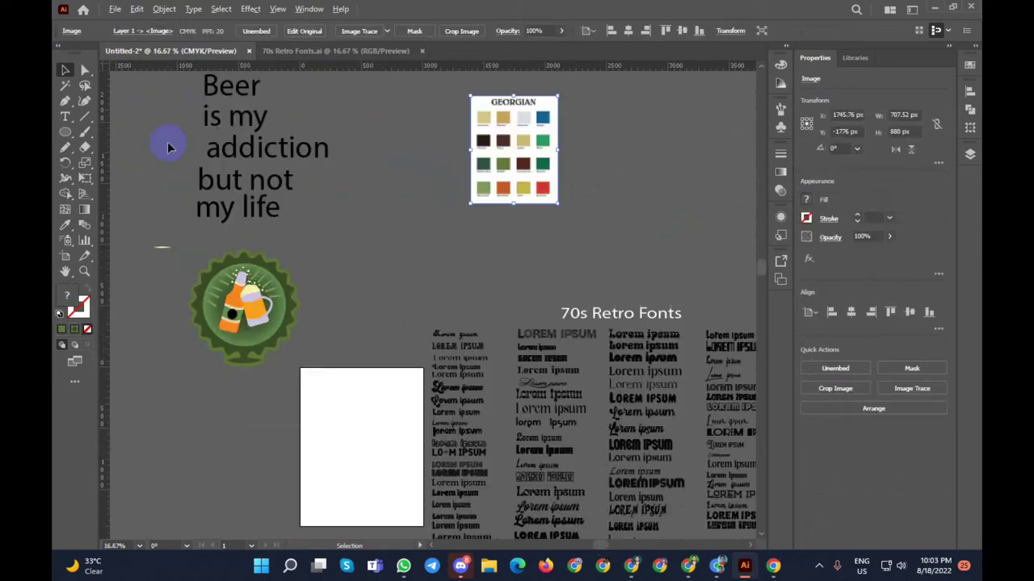
Step: Place the Beer text near the artboard top and give it the retro Ashington script font
drag(212, 101, 305, 341)
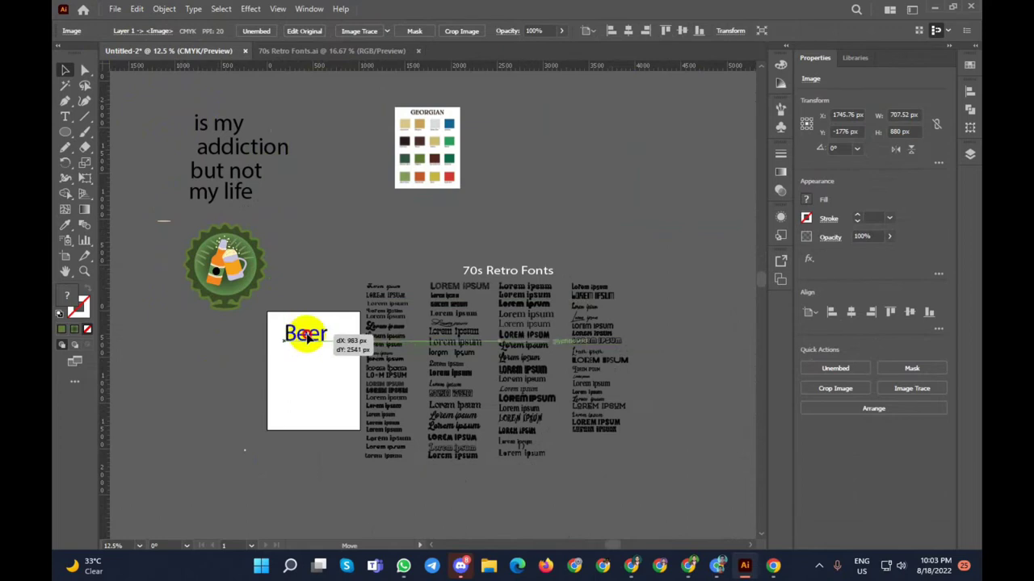
drag(305, 340, 305, 335)
scroll(369, 378, up, 2)
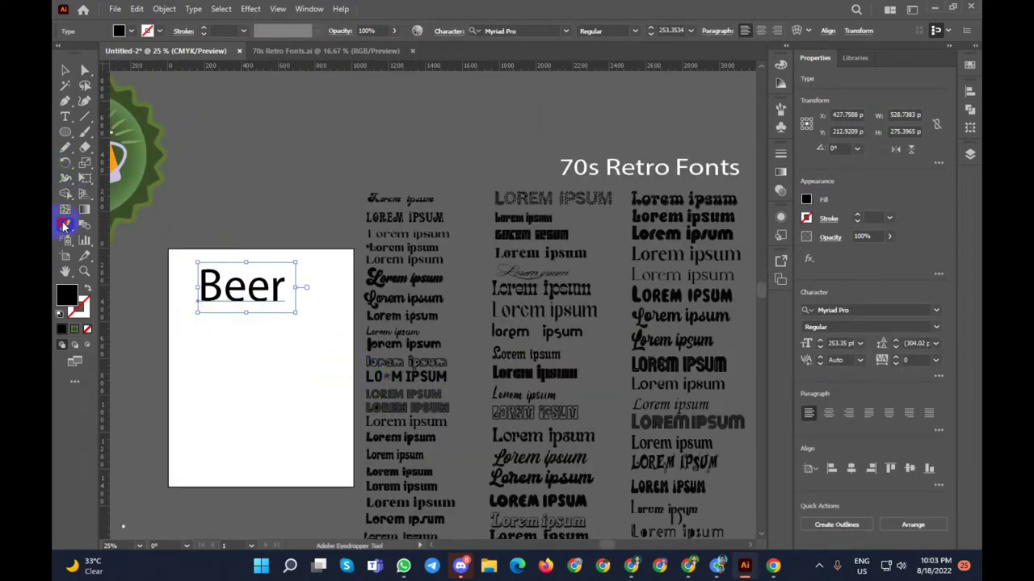
click(420, 278)
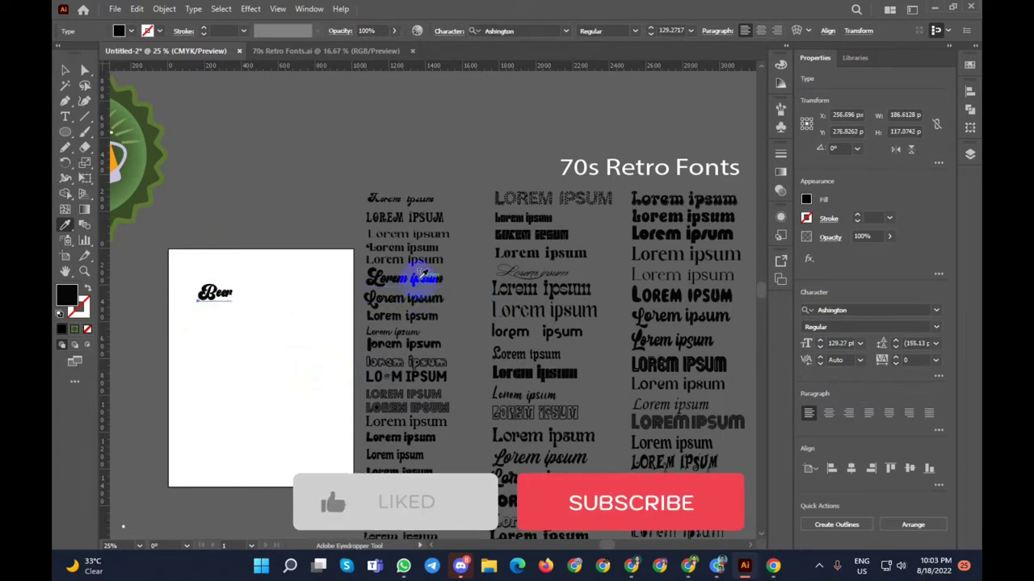
click(65, 70)
Step: Reposition Beer, convert it to outlines, and ungroup the letter shapes
scroll(219, 314, up, 3)
scroll(218, 315, up, 2)
scroll(219, 312, down, 2)
scroll(270, 304, up, 2)
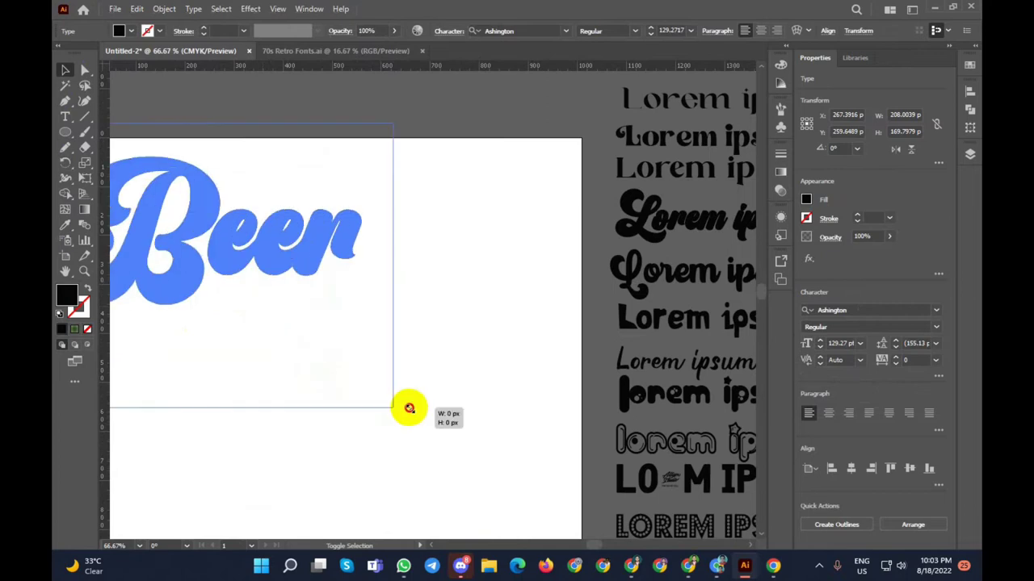
scroll(410, 407, down, 3)
drag(396, 295, 391, 277)
right_click(390, 277)
click(454, 362)
right_click(388, 292)
click(421, 404)
Step: Stretch the B letter taller while keeping it upright
click(428, 323)
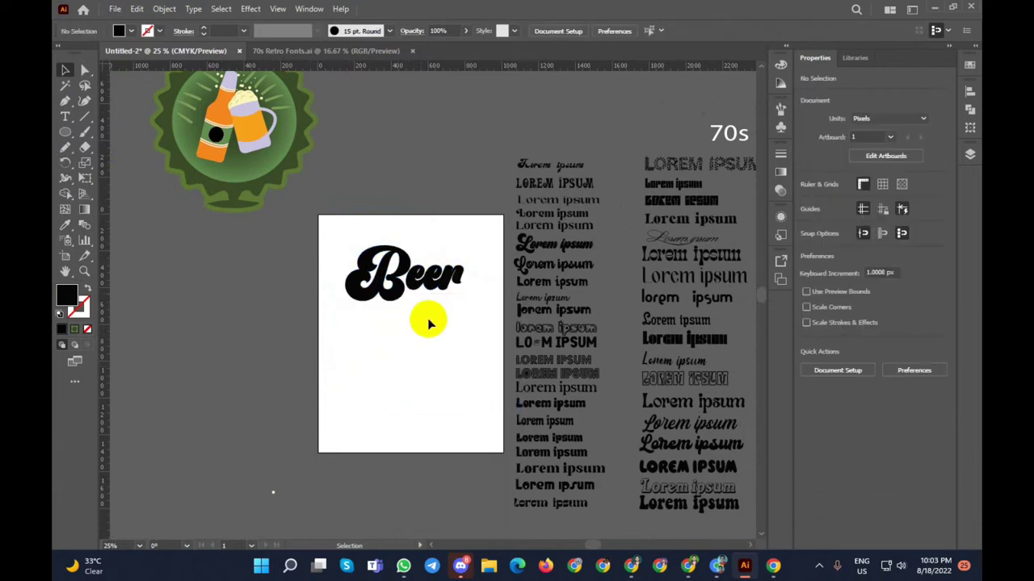
scroll(428, 323, up, 2)
click(358, 217)
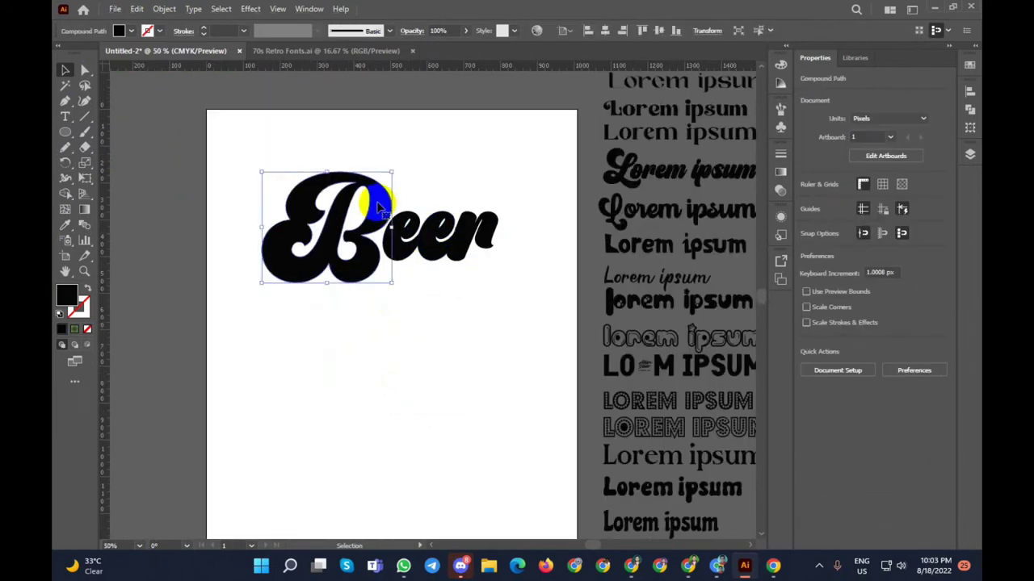
drag(394, 170, 366, 150)
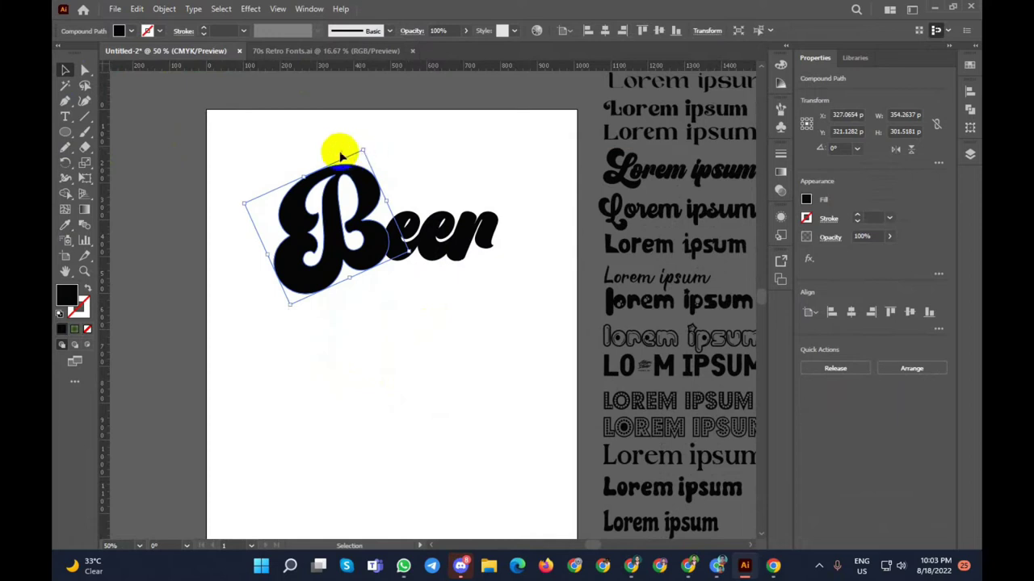
drag(300, 166, 296, 148)
key(ctrl+z)
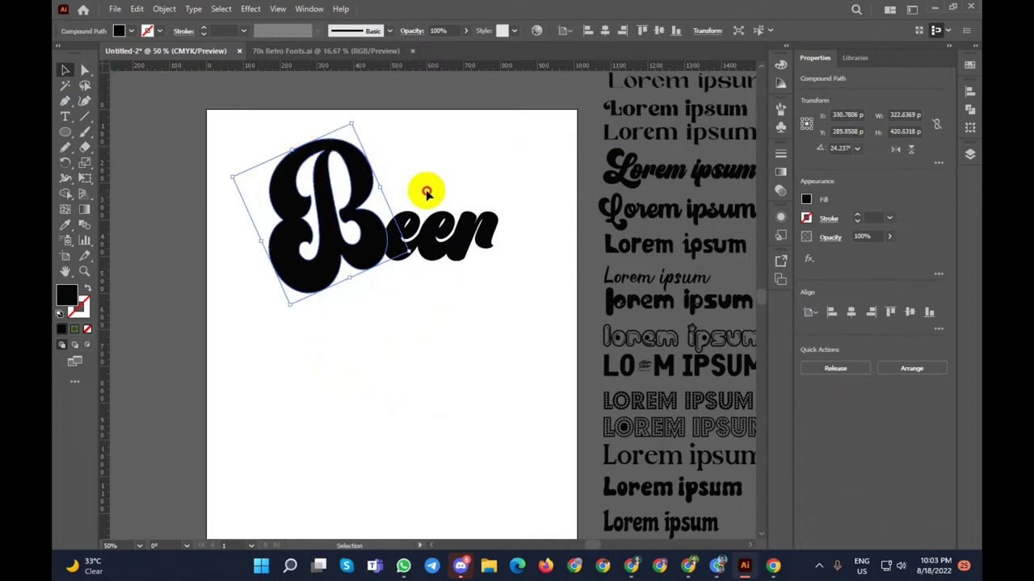
Step: Tilt the een letters about 19° and move them up beside the B's top right
mouse_move(468, 231)
mouse_down()
mouse_move(444, 182)
mouse_move(473, 231)
mouse_up()
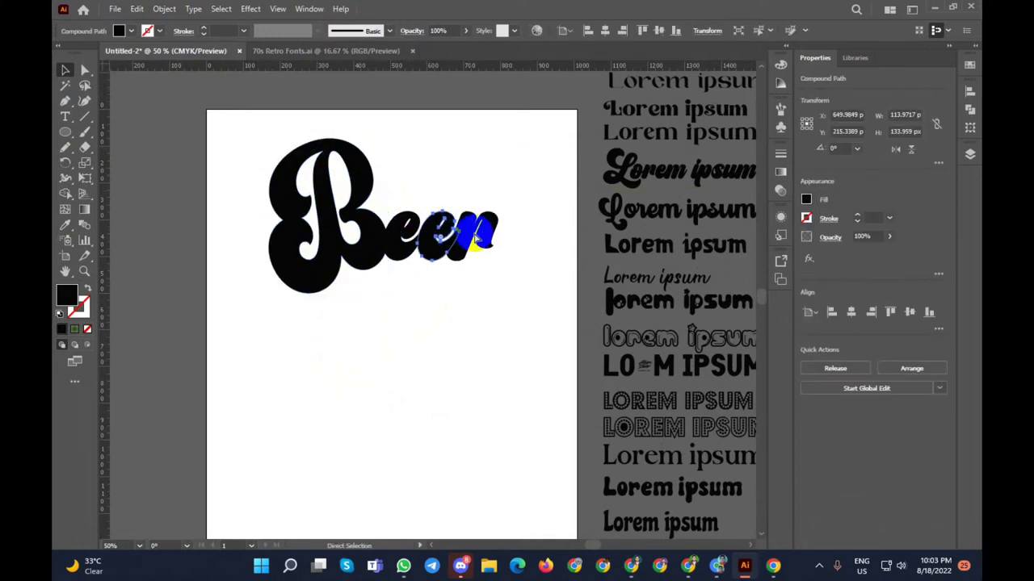
click(492, 297)
mouse_move(394, 274)
mouse_down()
mouse_move(467, 145)
mouse_move(414, 160)
mouse_up()
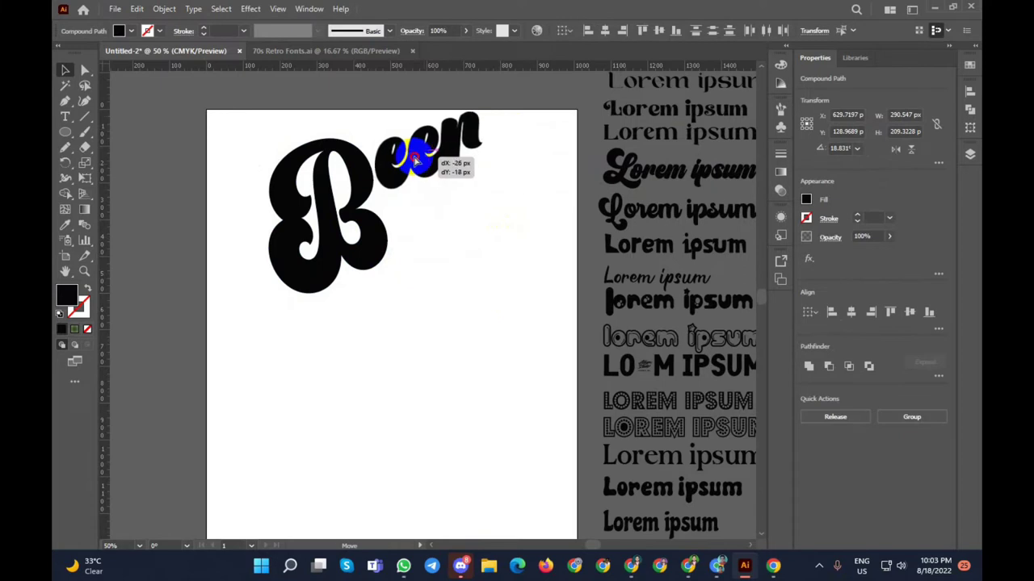
click(392, 220)
scroll(391, 220, down, 3)
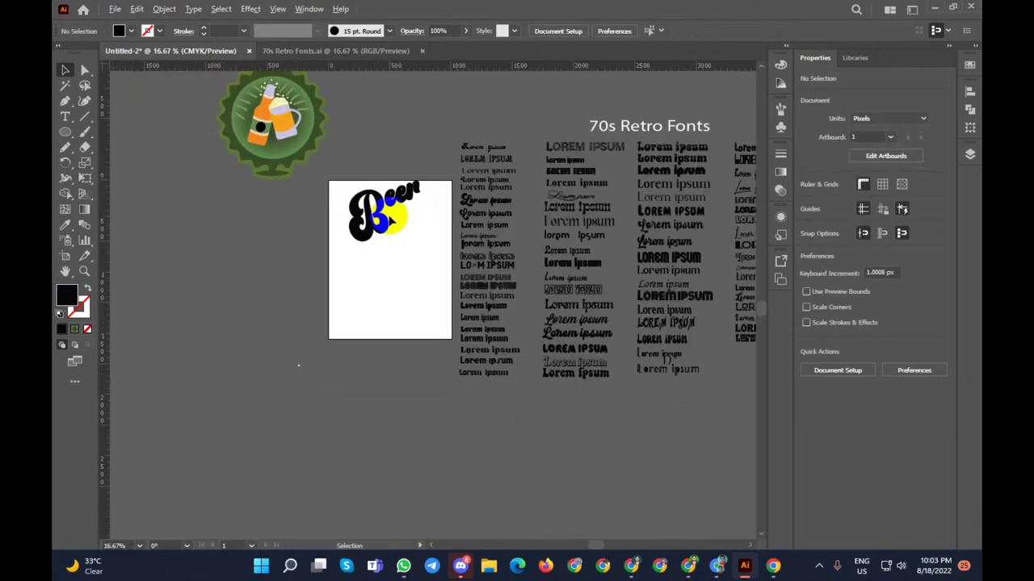
scroll(392, 220, up, 1)
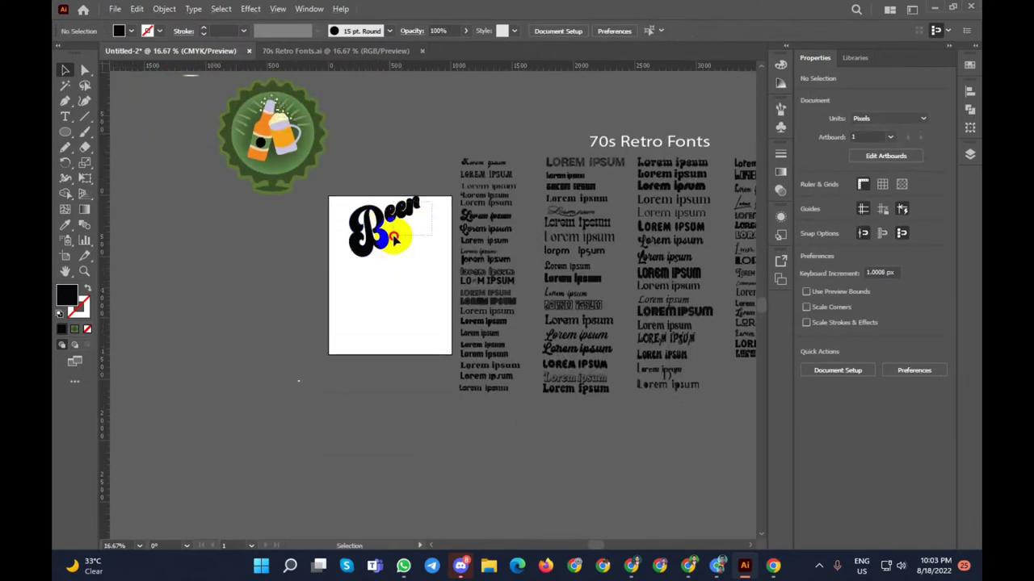
key(a)
click(369, 226)
key(v)
scroll(376, 242, up, 5)
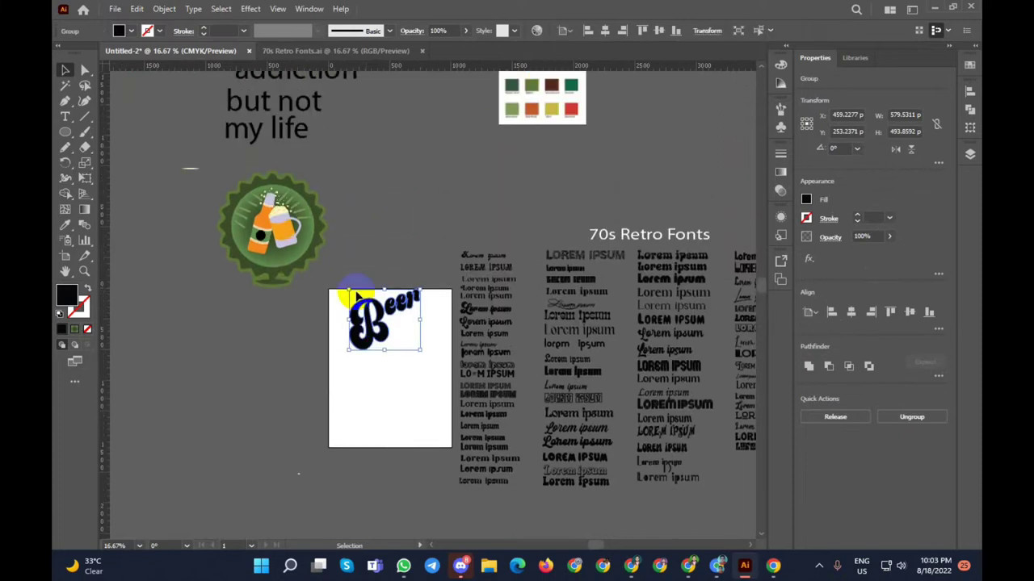
scroll(379, 239, up, 1)
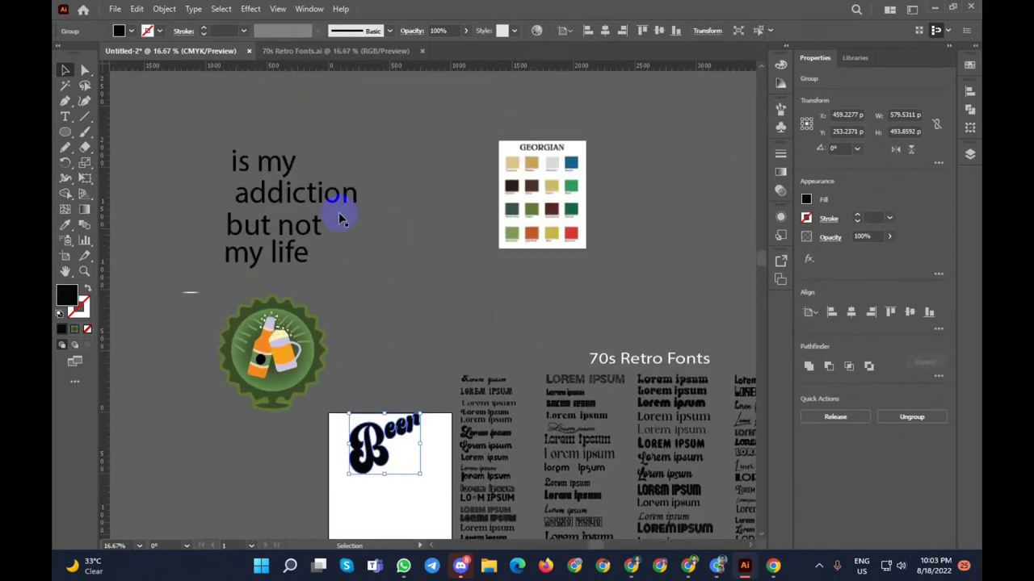
Step: Move the 'is my' text next to the Beer lettering
drag(318, 161, 394, 490)
key(ctrl+minus)
key(ctrl+minus)
key(ctrl+plus)
key(ctrl+plus)
key(ctrl+plus)
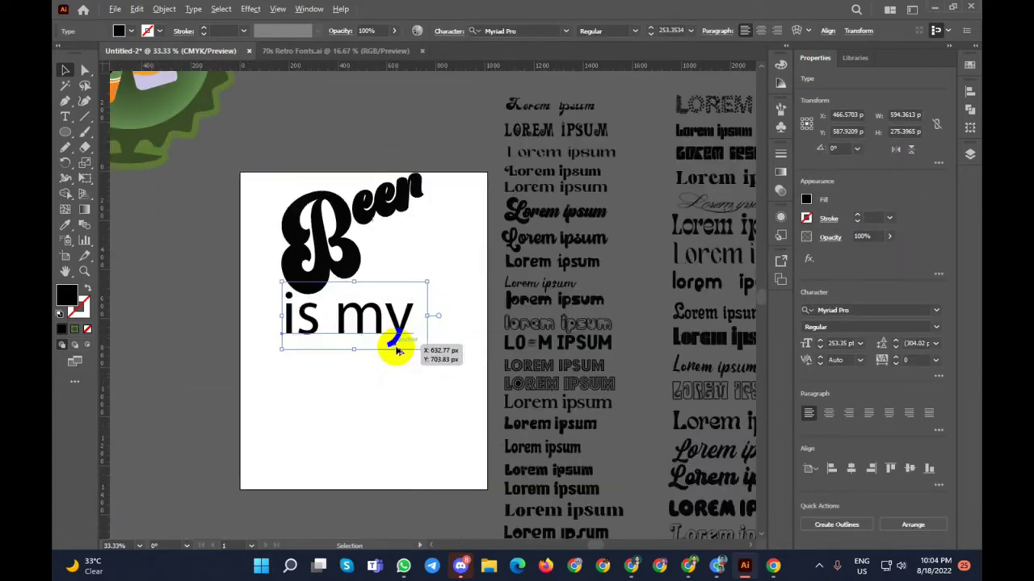
key(ctrl+plus)
key(ctrl+plus)
key(ctrl+minus)
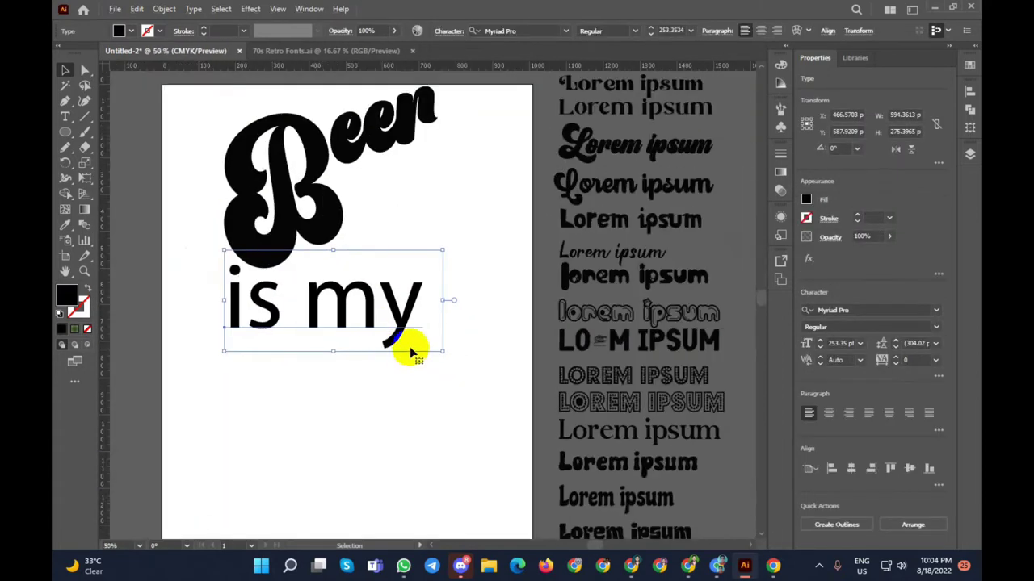
scroll(410, 351, up, 2)
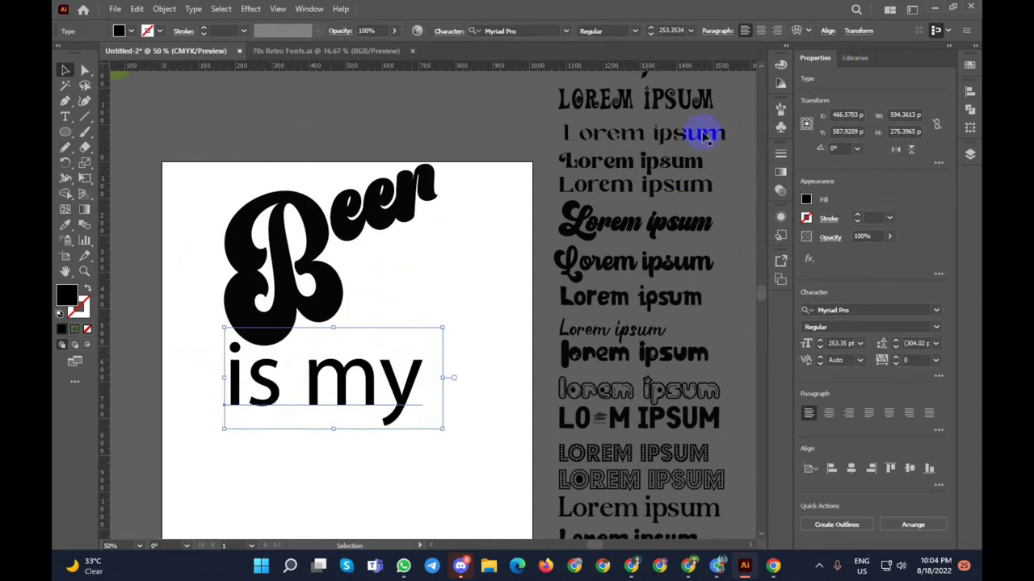
Step: Apply the Chicle Regular sample font to 'is my' with the Eyedropper
click(64, 227)
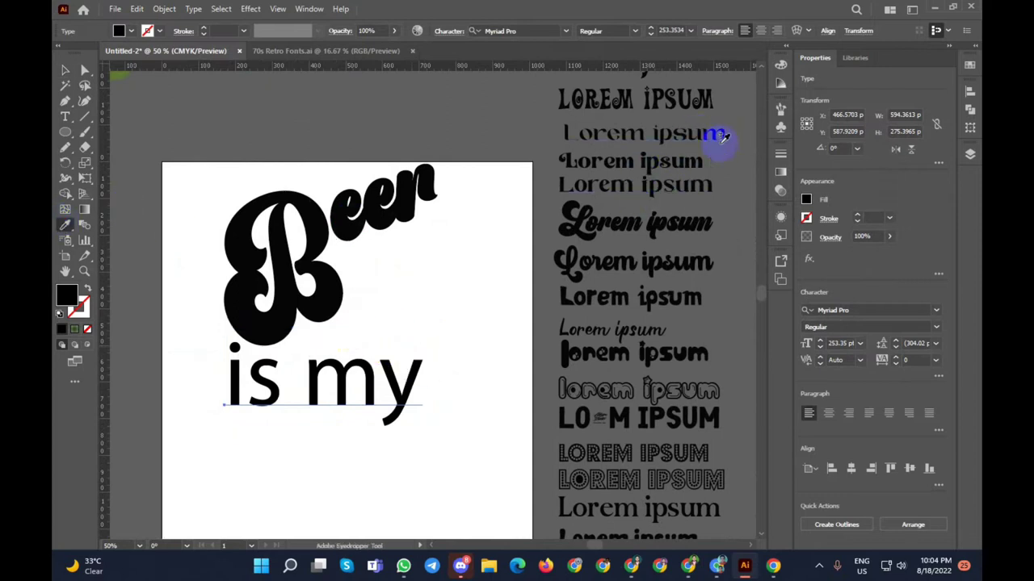
click(715, 132)
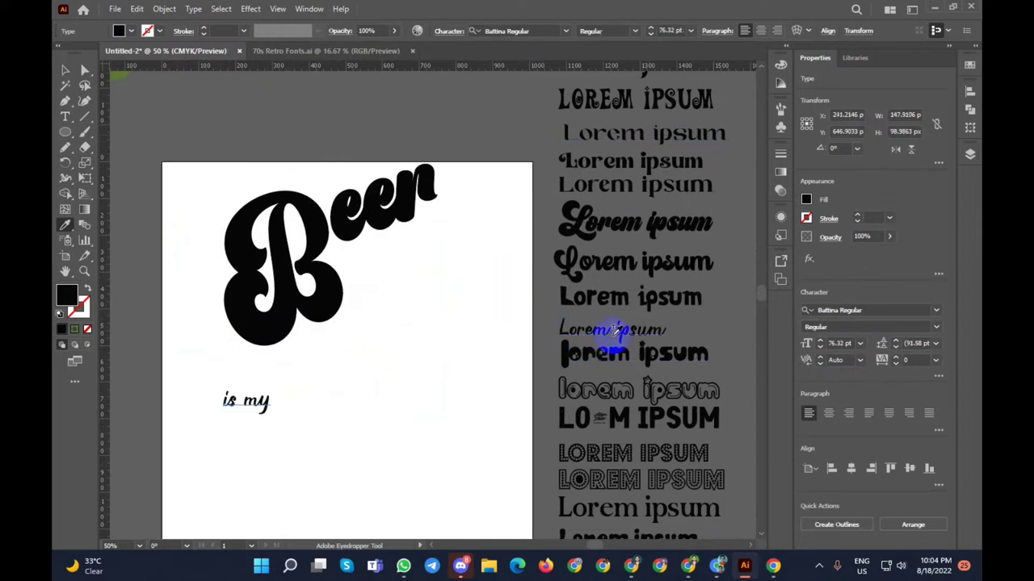
scroll(638, 300, down, 1)
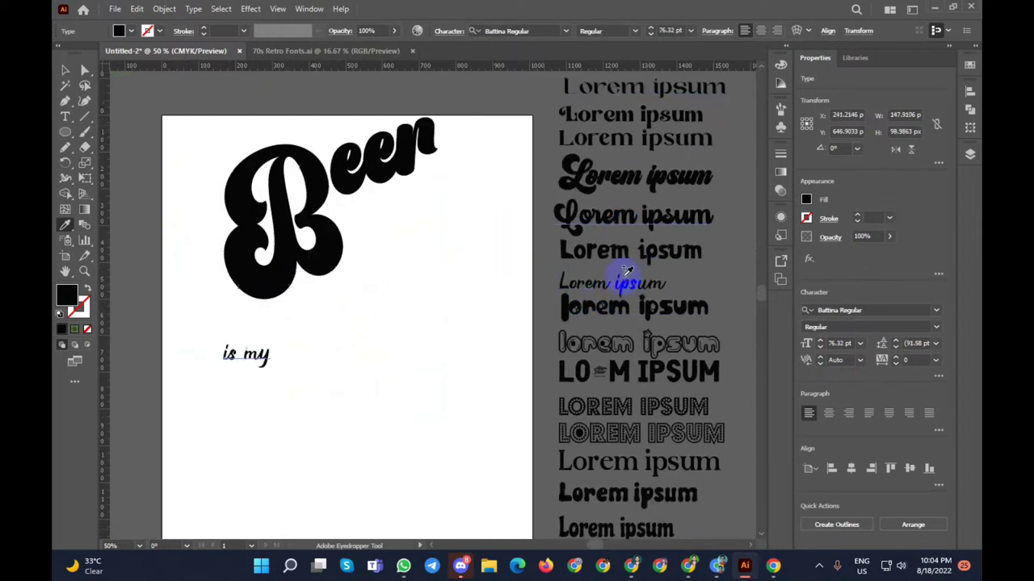
scroll(618, 295, down, 1)
scroll(618, 270, down, 1)
scroll(619, 270, down, 1)
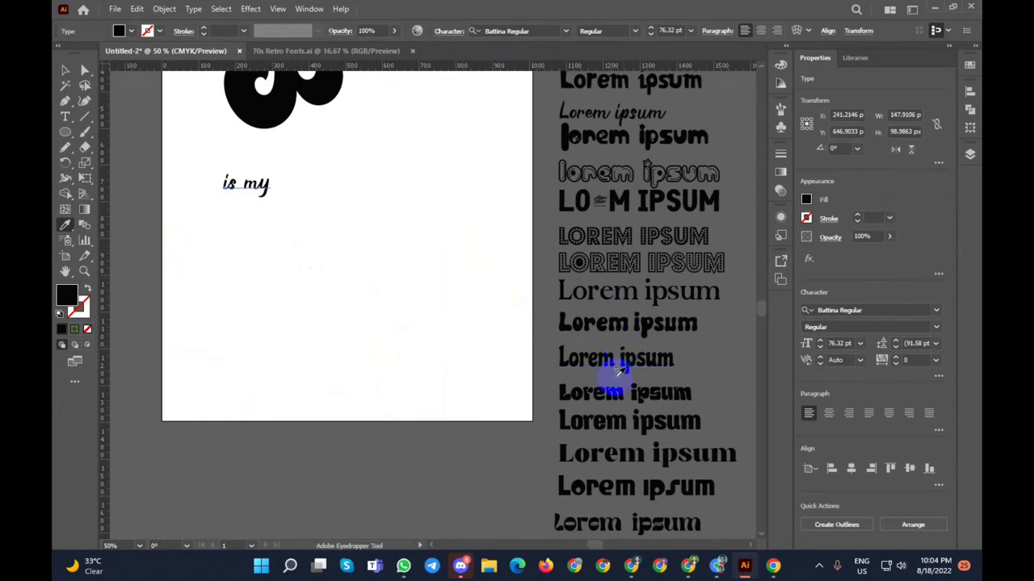
scroll(283, 270, up, 3)
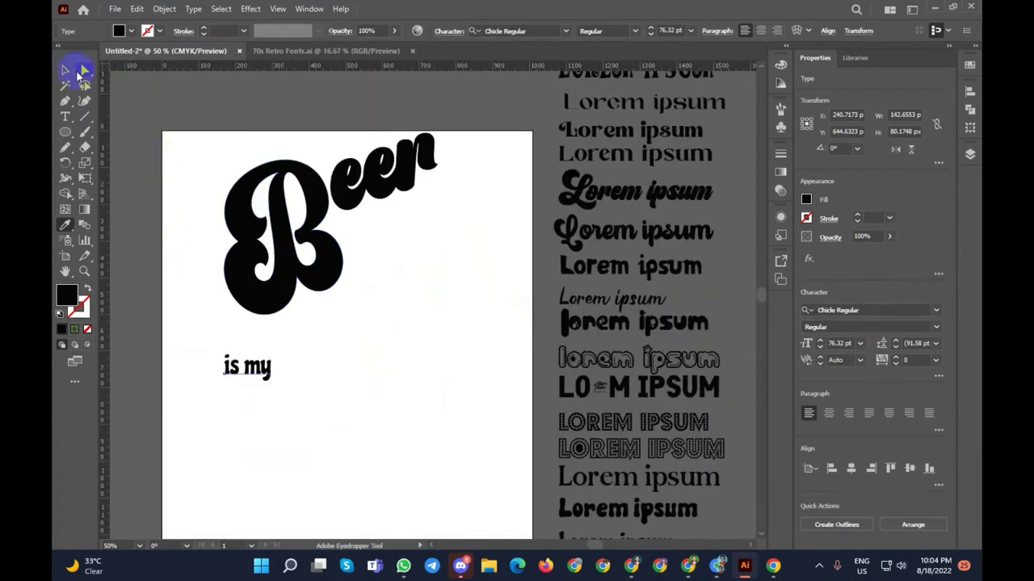
click(66, 71)
Step: Enlarge 'is my' and position it right of the B, under the raised letters
mouse_move(267, 367)
mouse_down()
mouse_move(386, 232)
mouse_move(398, 248)
mouse_move(522, 277)
mouse_up()
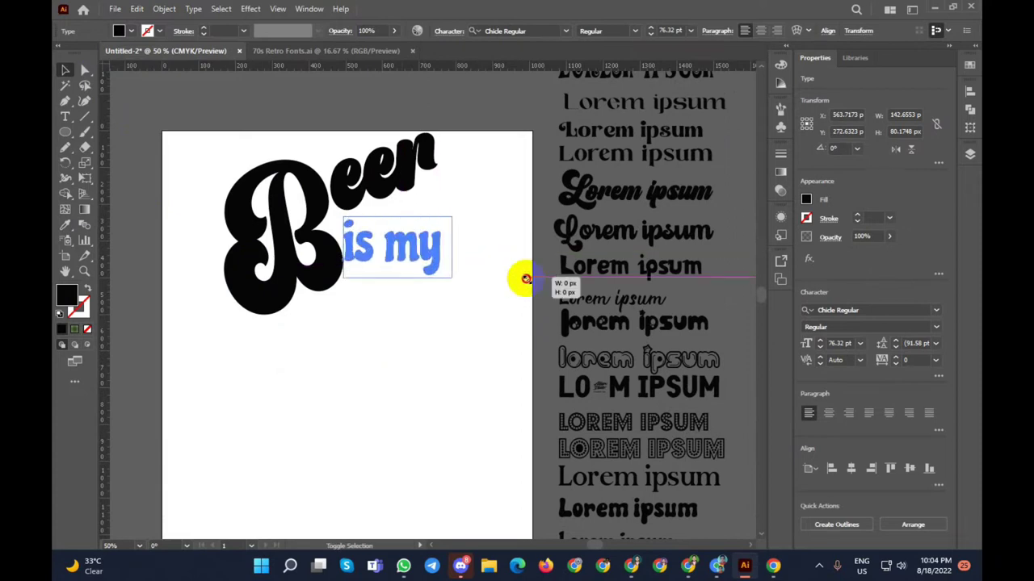
mouse_move(405, 254)
mouse_down()
mouse_move(443, 255)
mouse_move(428, 271)
mouse_up()
click(465, 202)
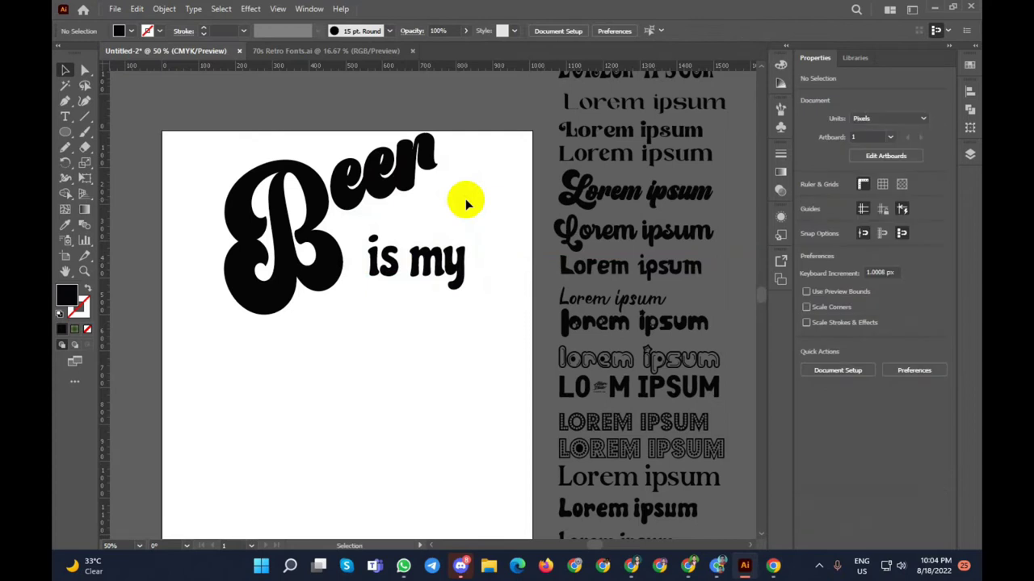
click(468, 284)
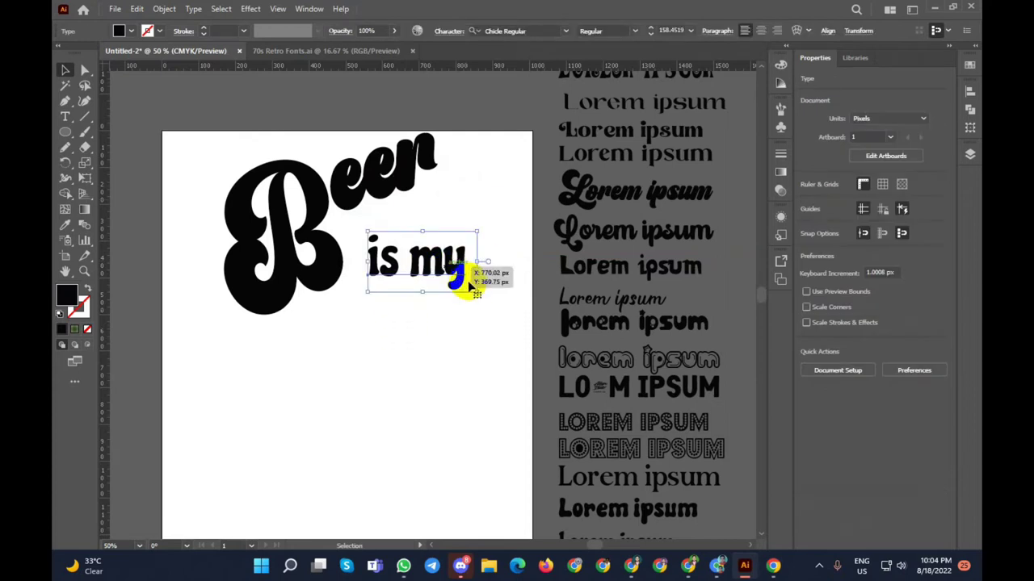
drag(476, 299, 503, 321)
drag(467, 288, 457, 278)
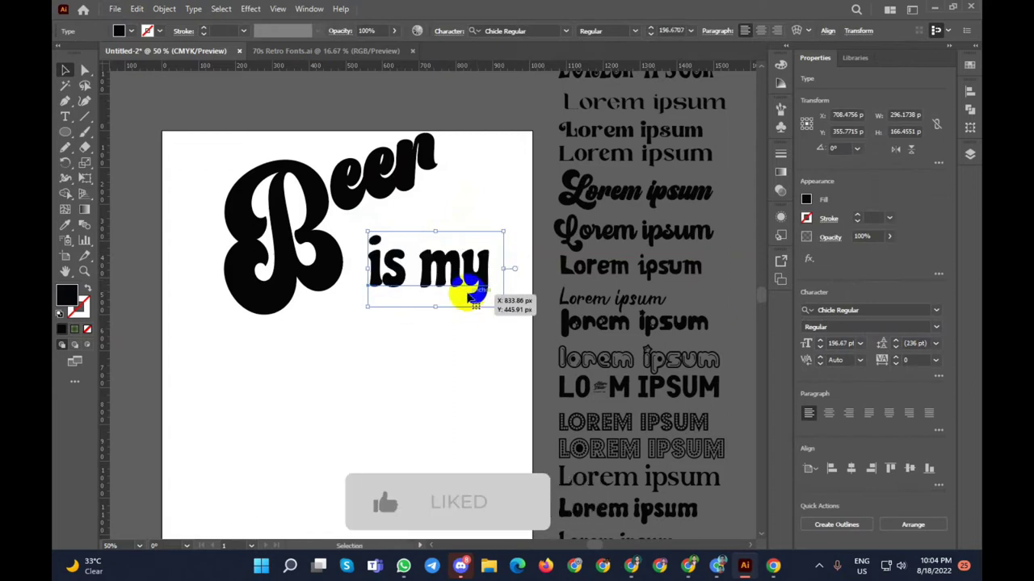
click(431, 339)
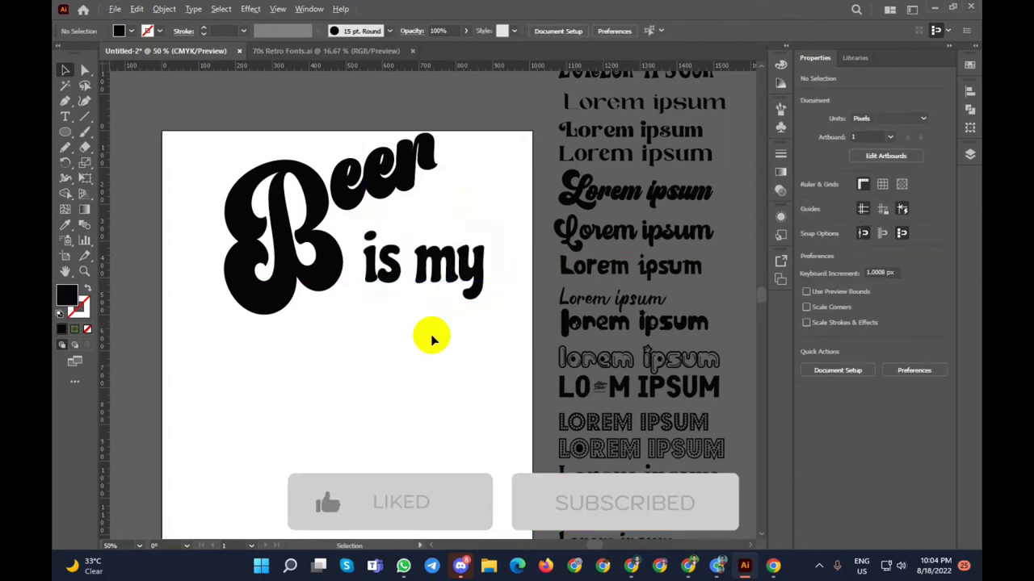
scroll(431, 339, down, 3)
Step: Place 'addiction' below 'is my' and change it to all uppercase ADDICTION
scroll(404, 318, up, 3)
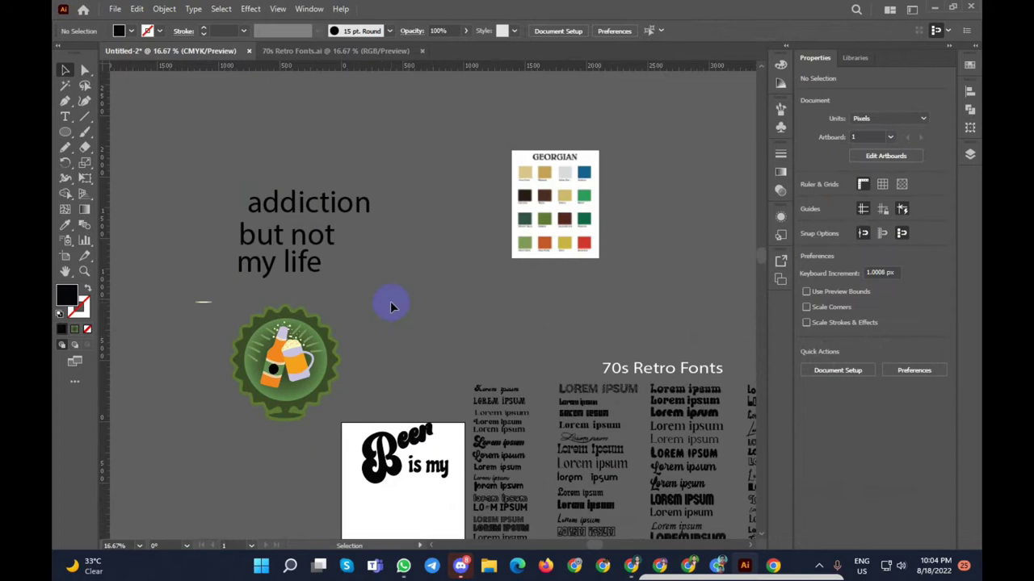
scroll(390, 305, down, 1)
scroll(375, 283, down, 1)
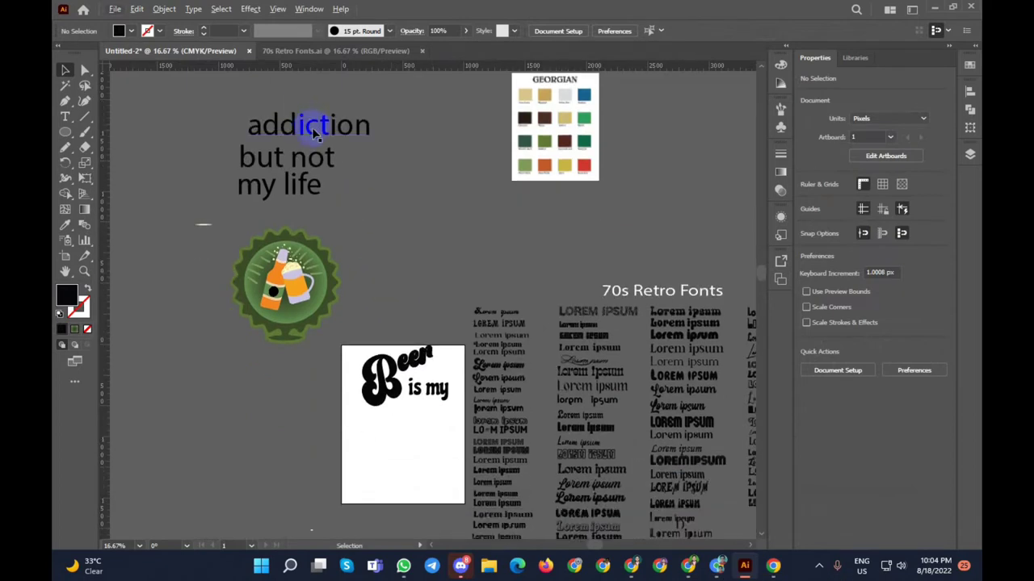
drag(315, 133, 410, 434)
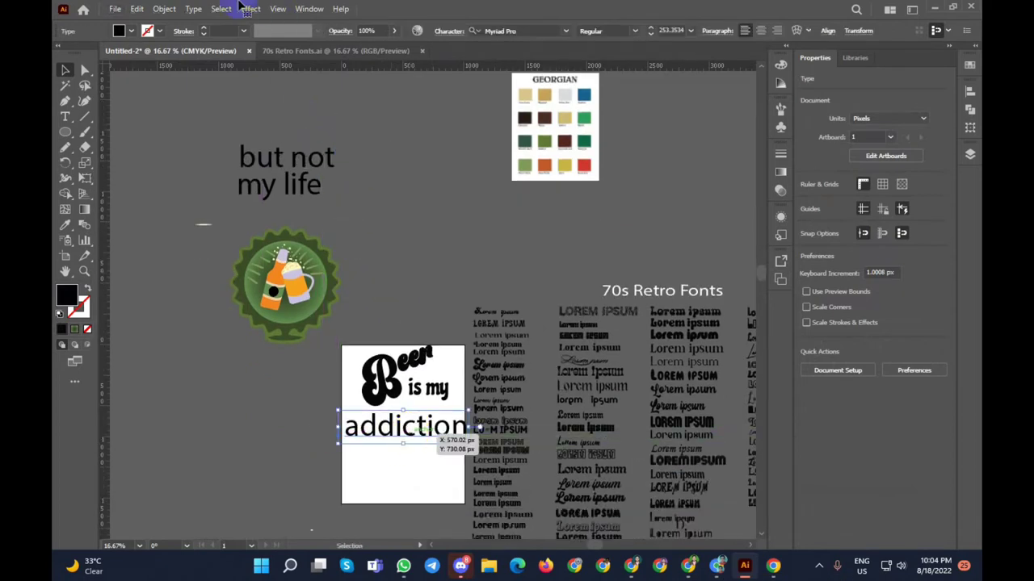
click(193, 8)
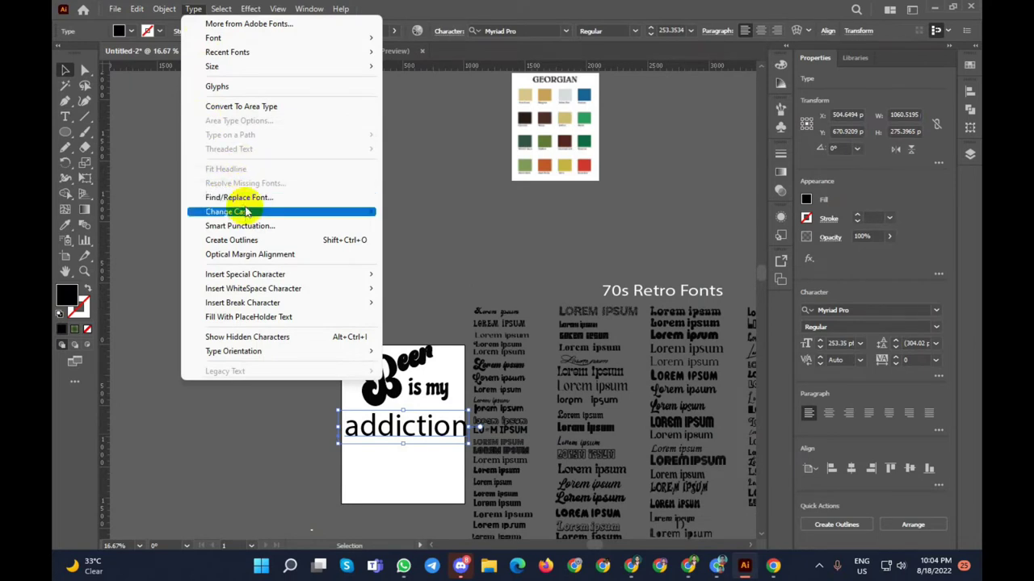
mouse_move(230, 212)
click(441, 211)
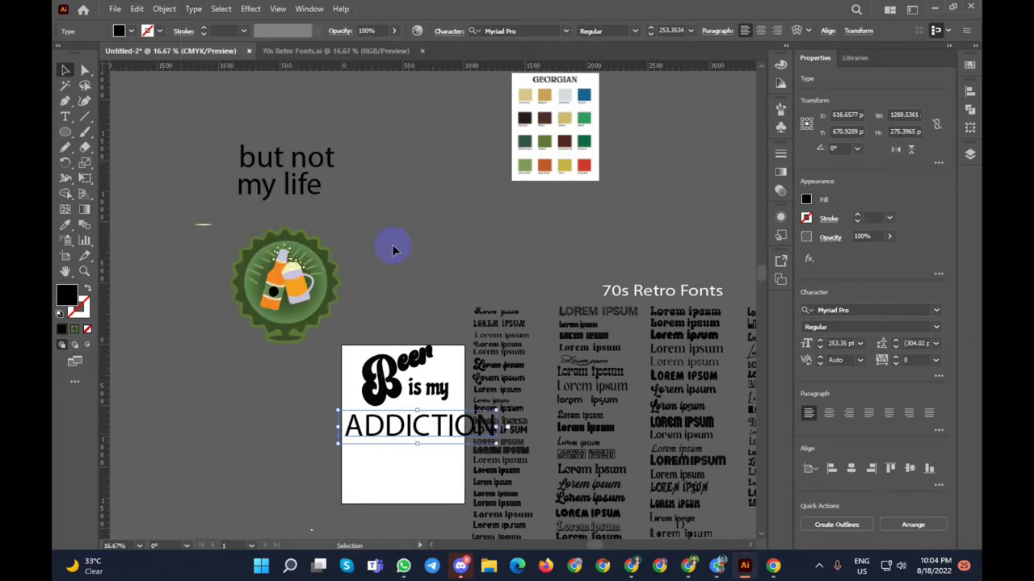
mouse_move(421, 441)
mouse_down()
mouse_move(279, 426)
mouse_move(419, 421)
mouse_up()
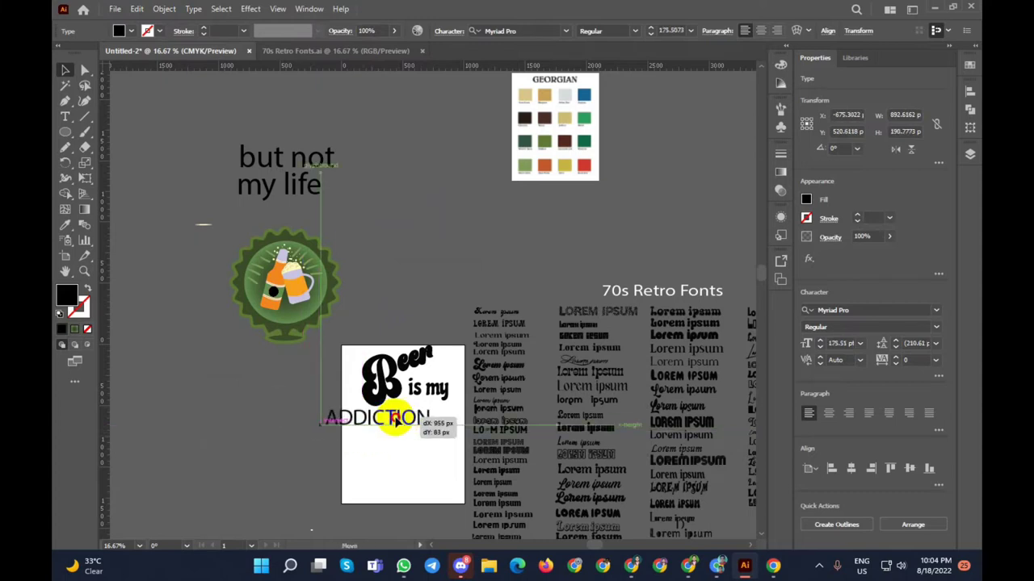
click(404, 454)
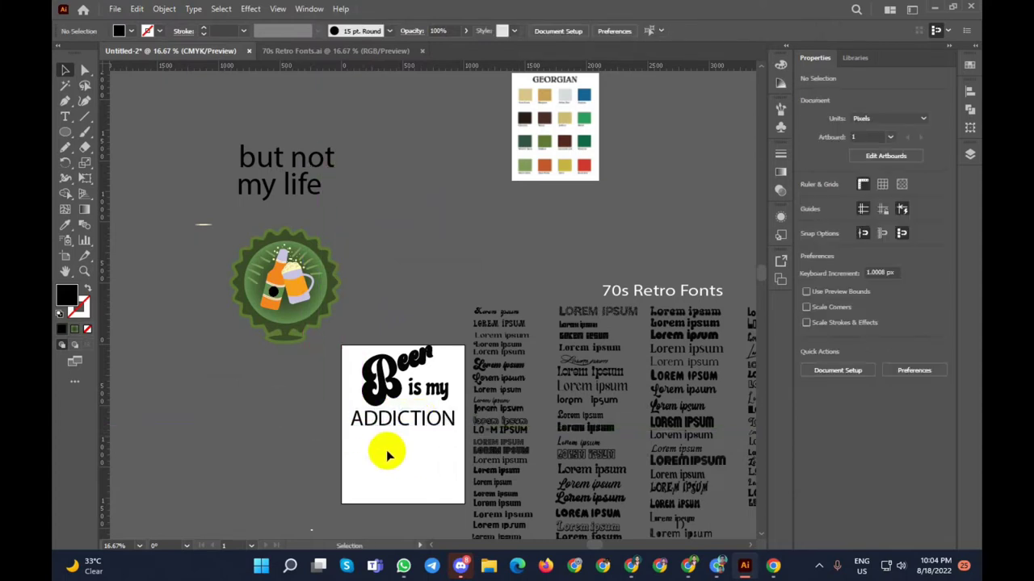
Step: Apply the Jumbalo sample font to ADDICTION with the Eyedropper
scroll(379, 448, down, 2)
scroll(373, 444, down, 1)
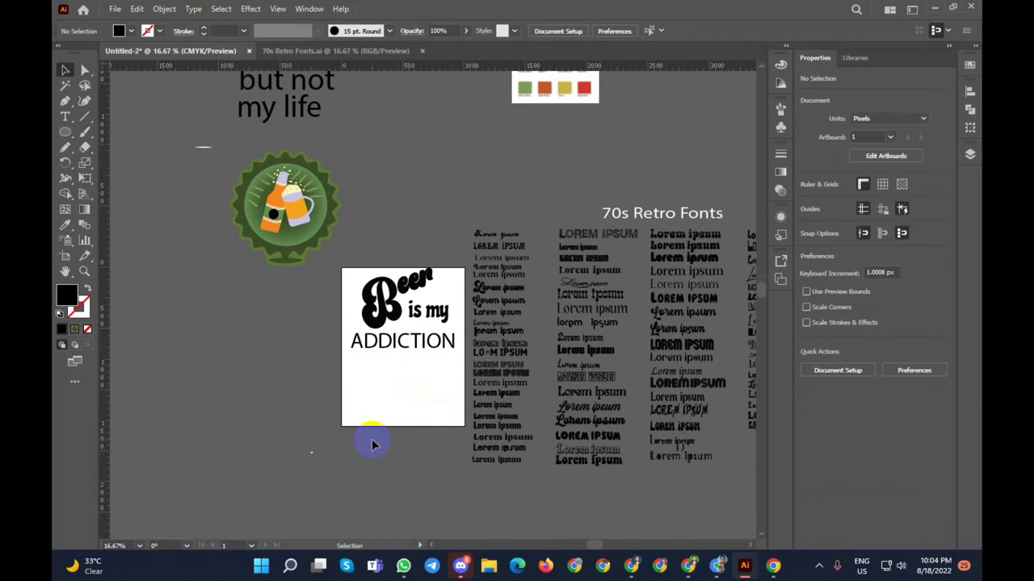
scroll(372, 442, up, 1)
scroll(372, 443, up, 2)
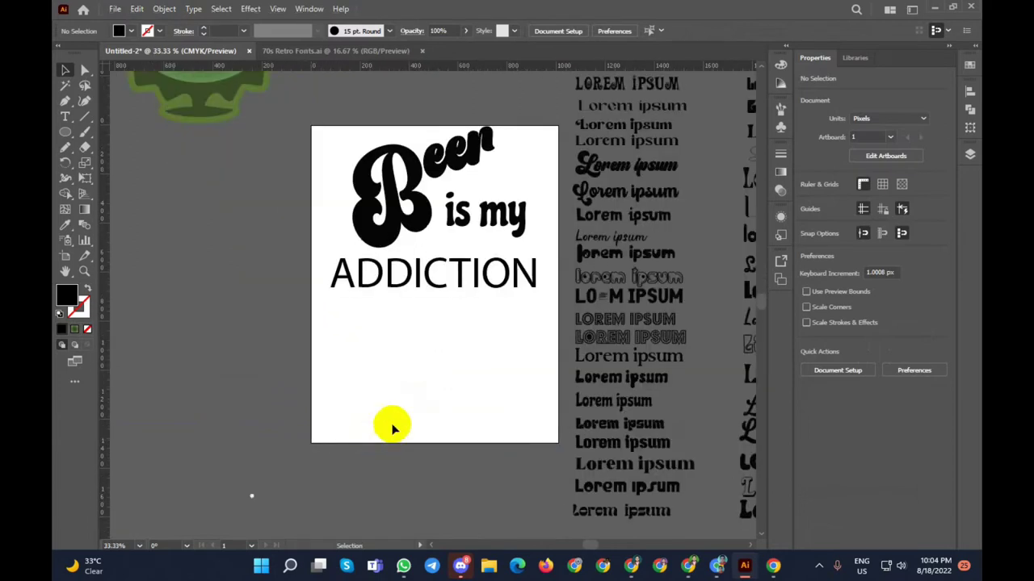
scroll(393, 429, down, 1)
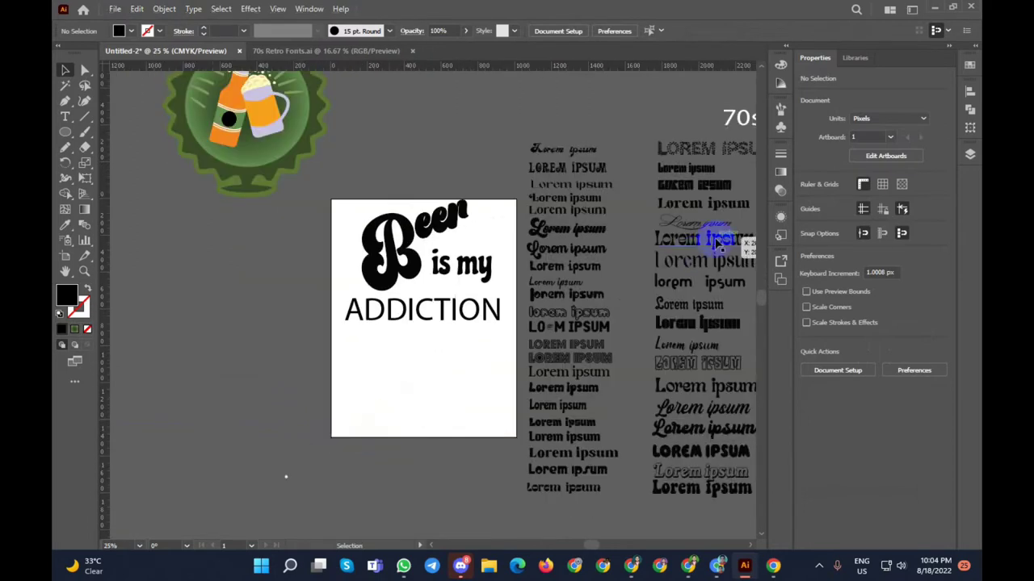
scroll(424, 310, down, 1)
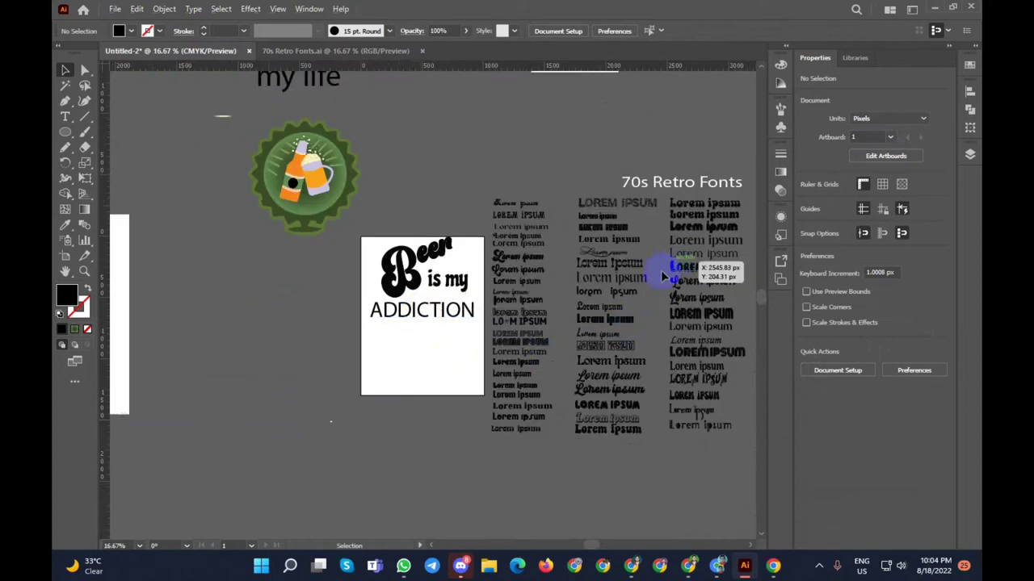
scroll(602, 273, up, 2)
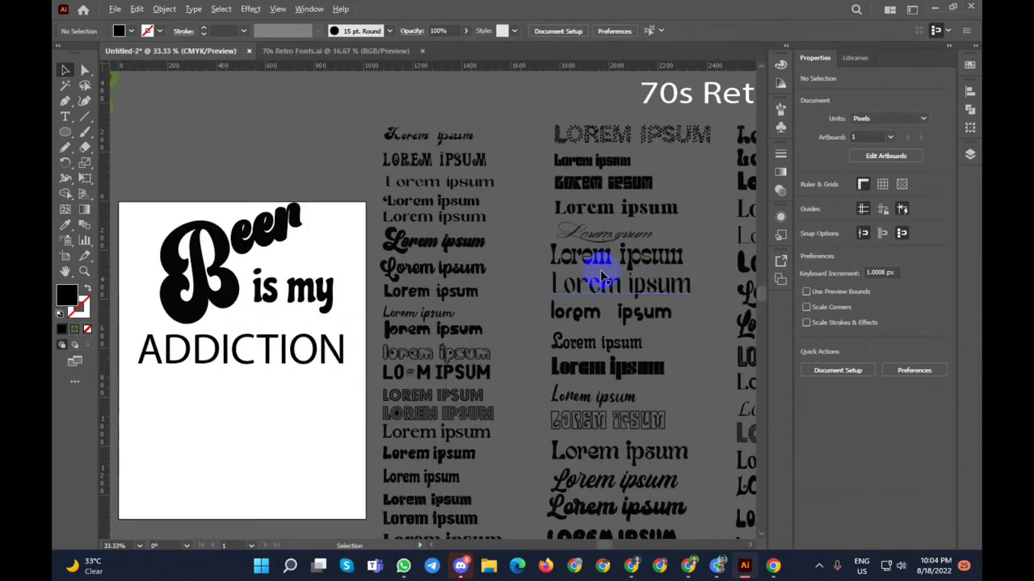
scroll(602, 276, down, 1)
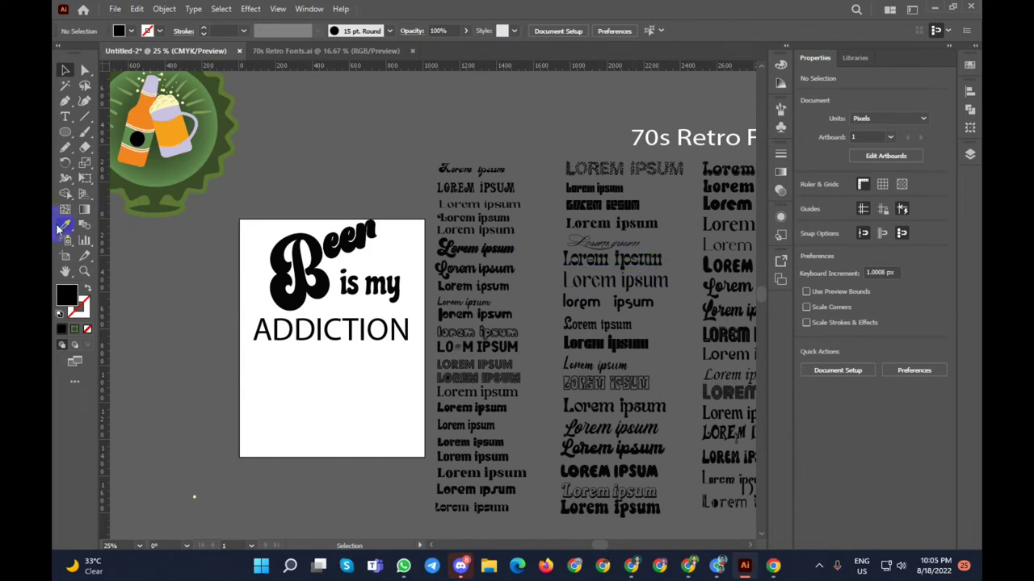
click(67, 225)
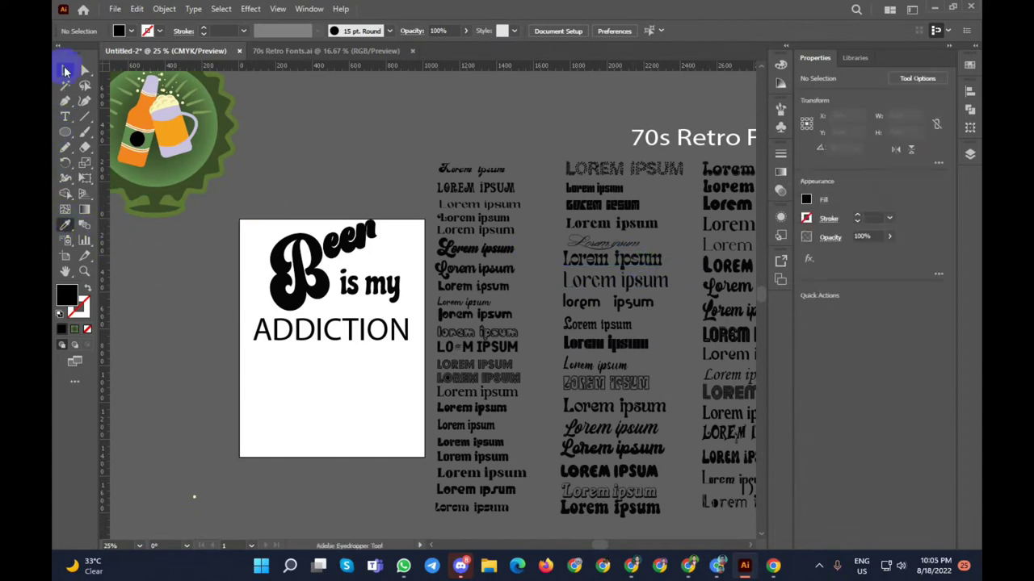
click(66, 71)
click(277, 329)
click(64, 226)
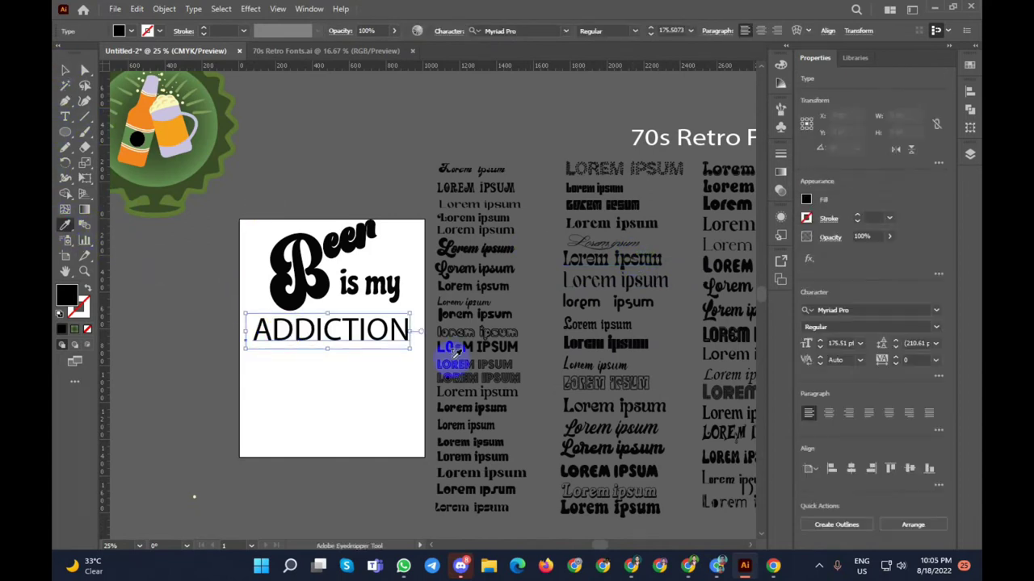
scroll(576, 381, up, 1)
scroll(496, 369, up, 1)
scroll(501, 370, down, 2)
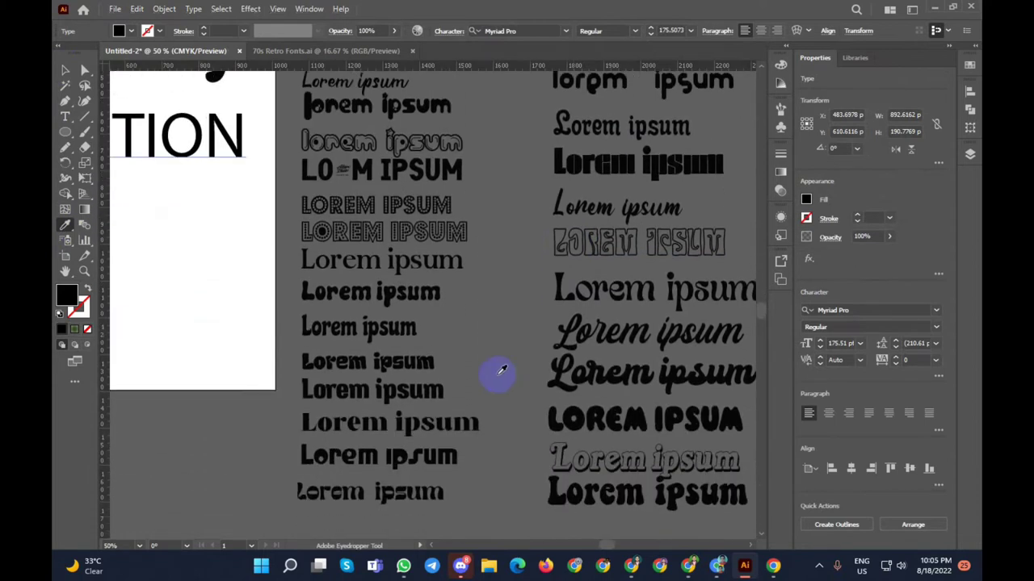
scroll(495, 370, down, 1)
click(601, 398)
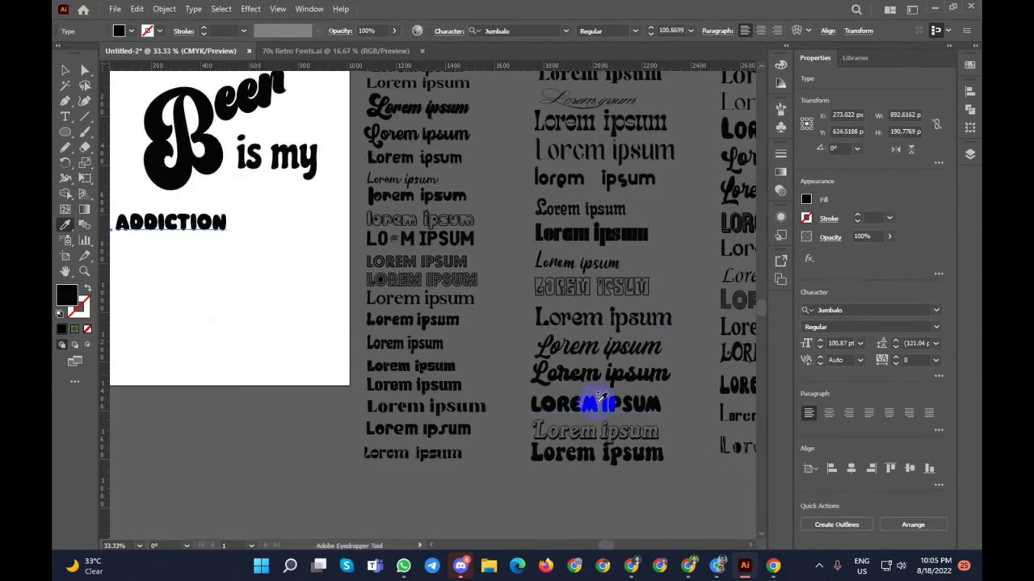
click(65, 71)
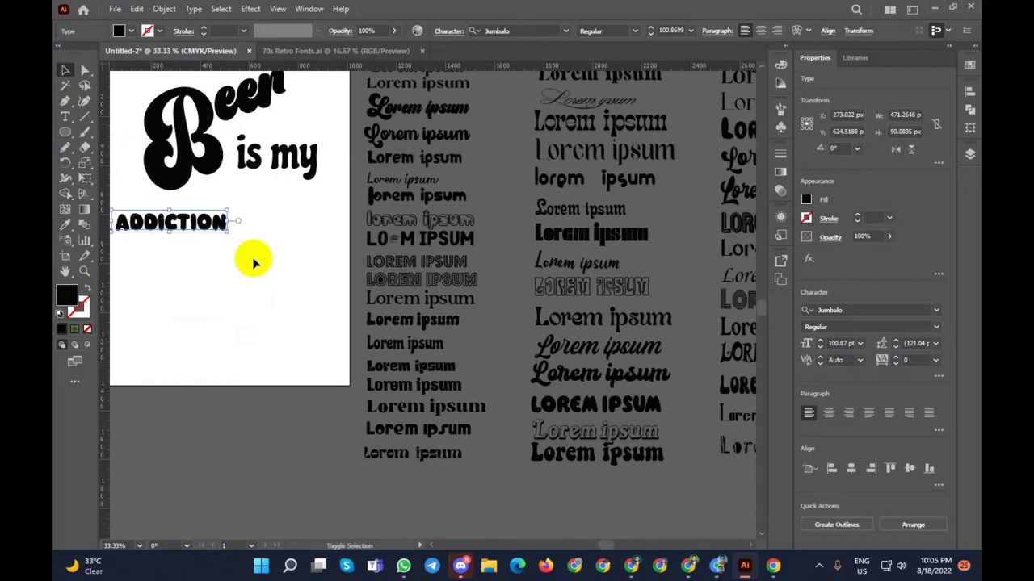
Step: Enlarge ADDICTION to span nearly the full poster width
mouse_move(232, 238)
mouse_down()
mouse_move(330, 250)
mouse_move(229, 223)
mouse_up()
click(233, 282)
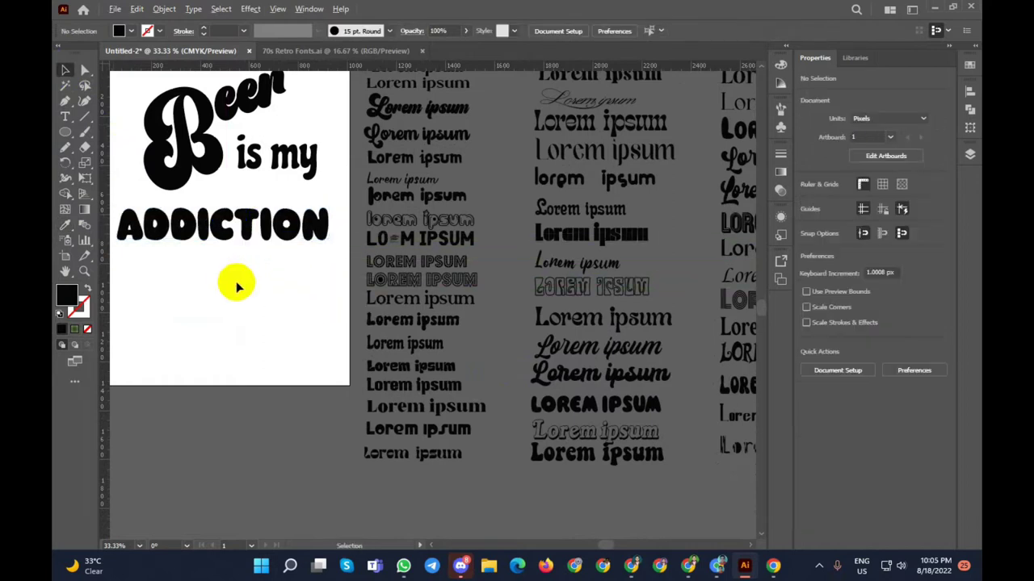
key(ctrl+minus)
key(ctrl+minus)
key(ctrl+minus)
key(ctrl+minus)
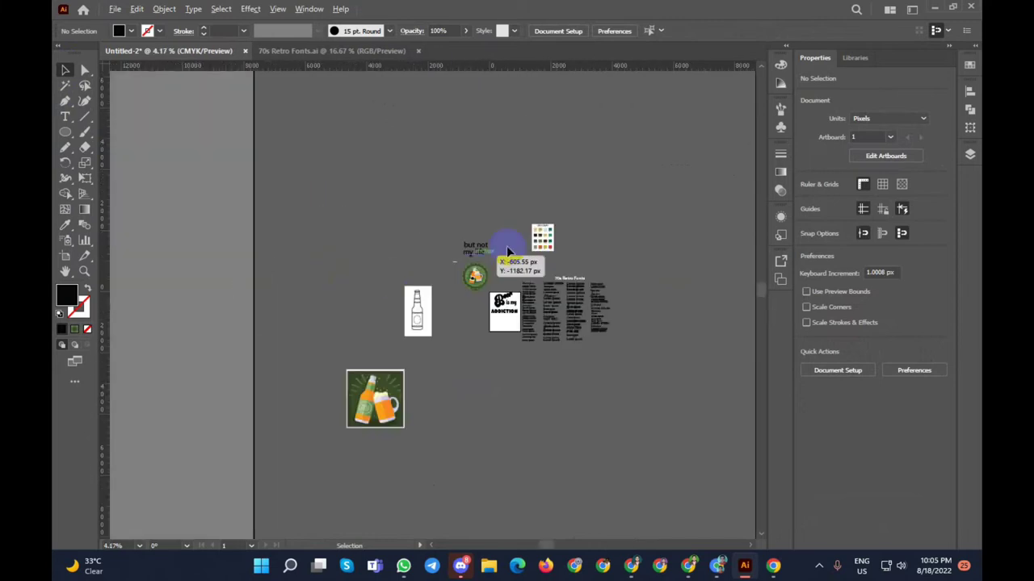
Step: Move the 'but not' text onto the poster below ADDICTION
scroll(507, 252, up, 3)
drag(357, 202, 441, 421)
scroll(399, 447, down, 5)
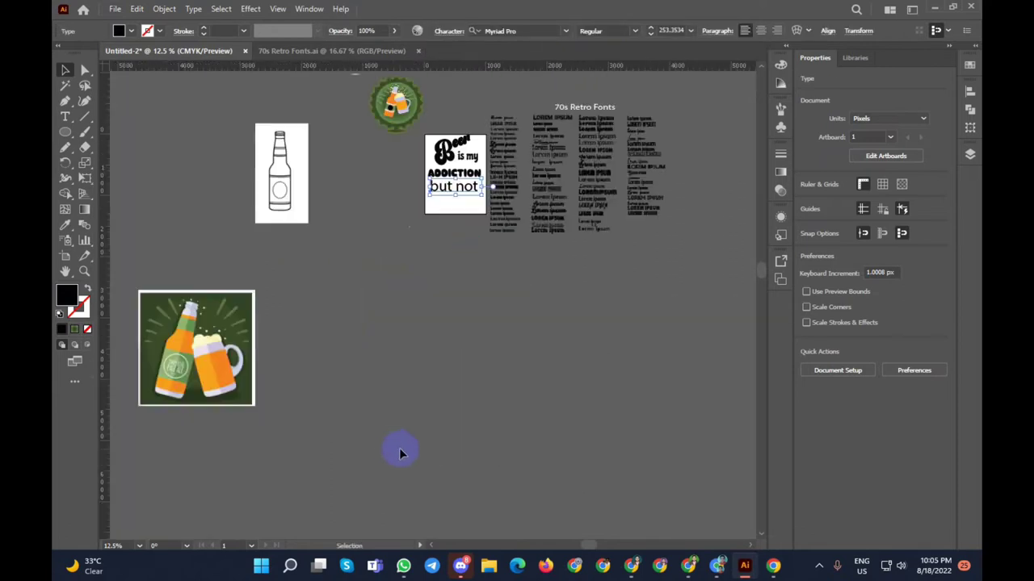
scroll(426, 320, up, 5)
drag(514, 362, 494, 339)
click(396, 362)
scroll(388, 367, down, 1)
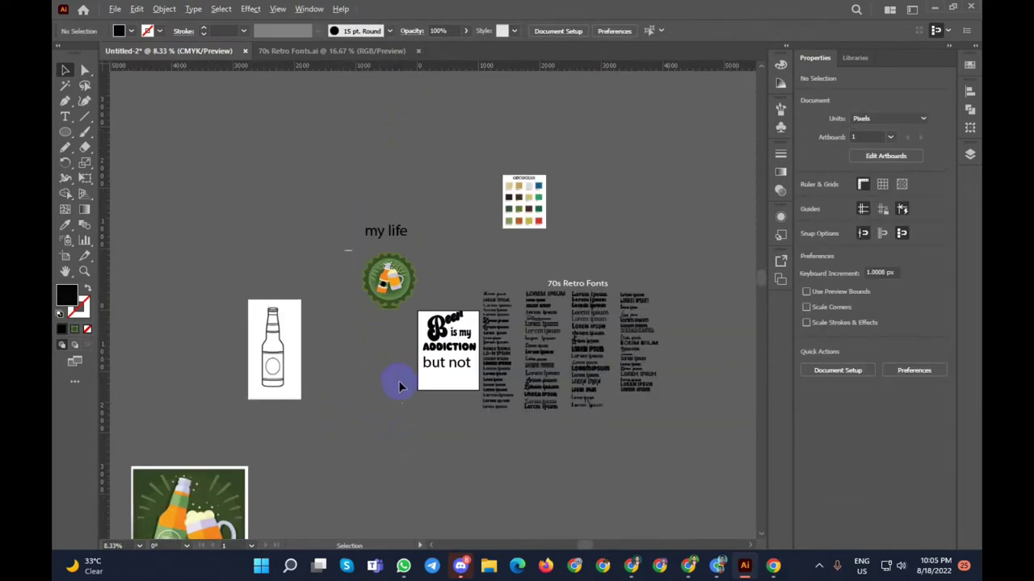
scroll(436, 403, up, 2)
Step: Stretch ADDICTION slightly taller and move 'but not' lower on the poster
mouse_move(510, 214)
mouse_down()
mouse_move(404, 283)
mouse_move(450, 270)
mouse_up()
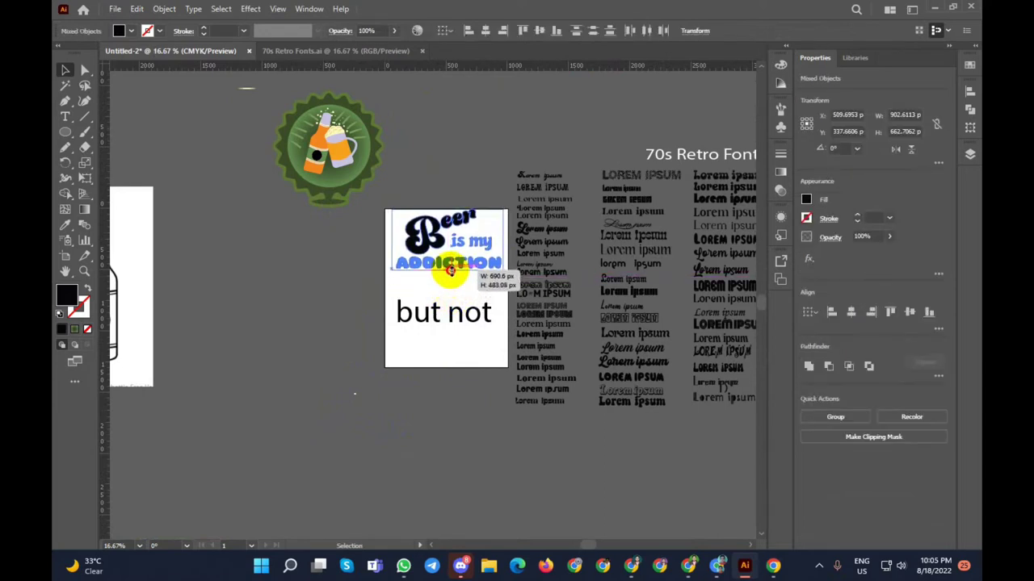
click(454, 194)
double_click(450, 266)
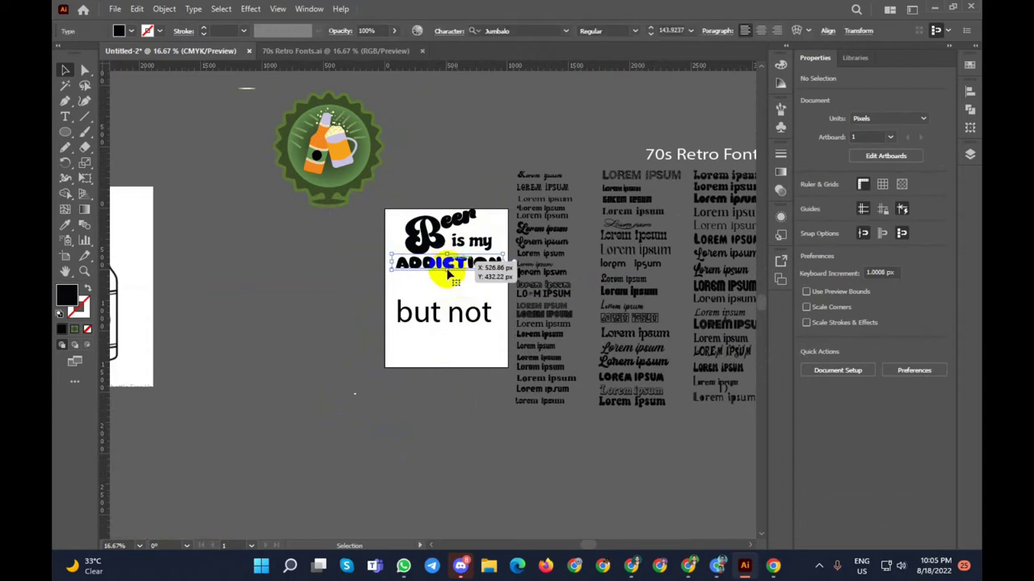
key(Escape)
drag(446, 270, 448, 282)
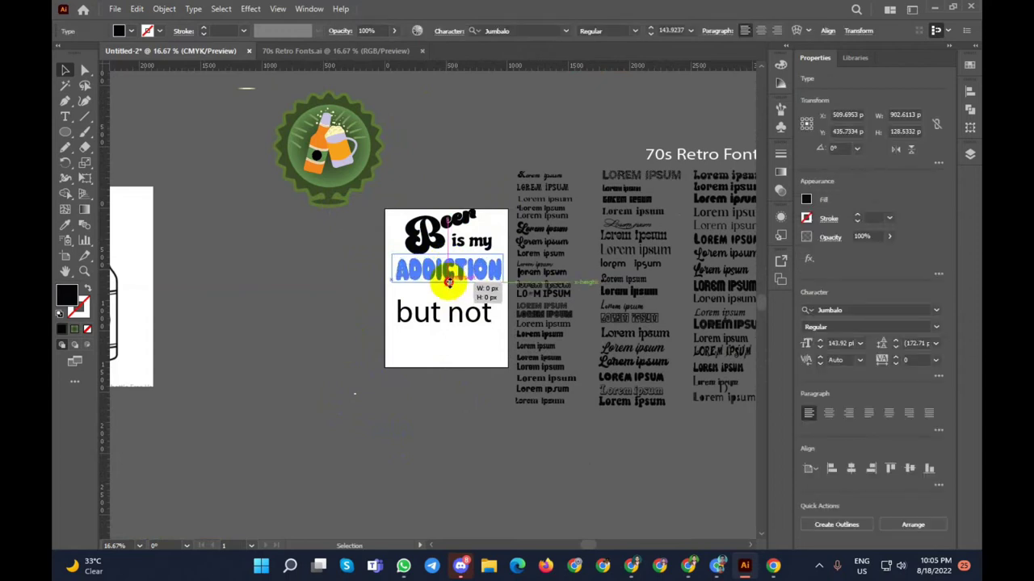
click(353, 311)
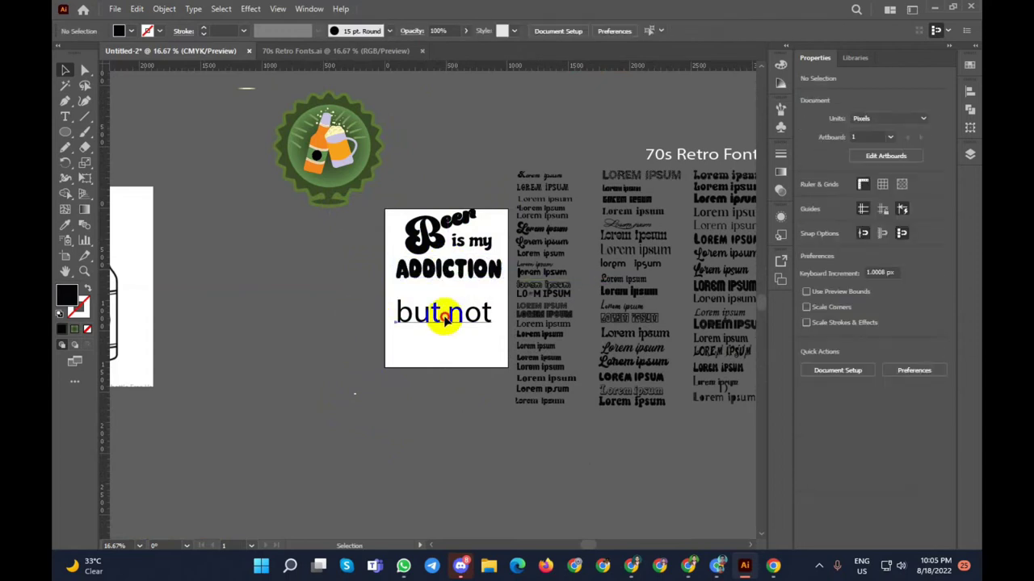
drag(445, 318, 445, 354)
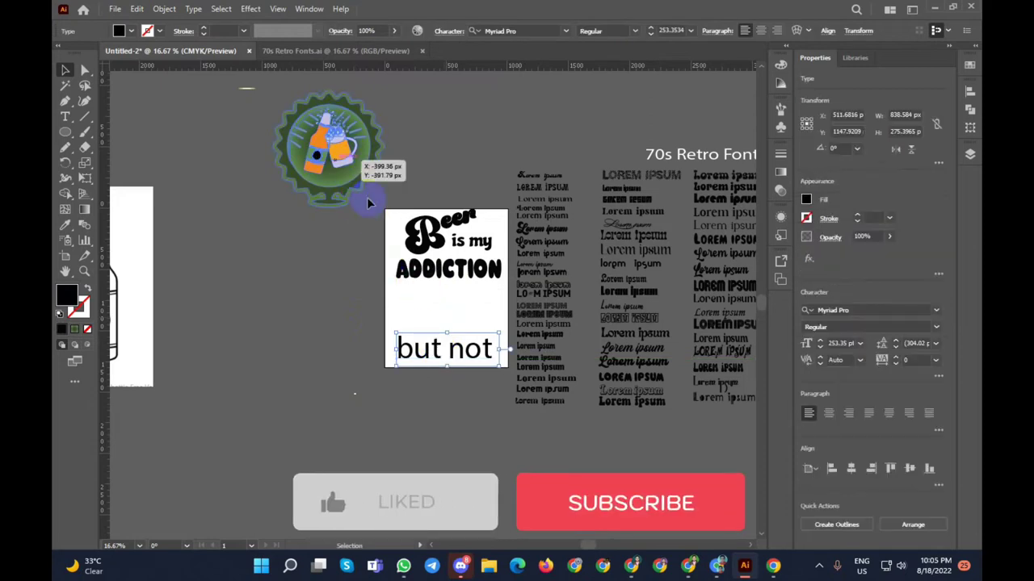
Step: Place the green bottle-cap badge just below ADDICTION
mouse_move(367, 204)
mouse_down()
mouse_move(483, 353)
mouse_move(485, 321)
mouse_up()
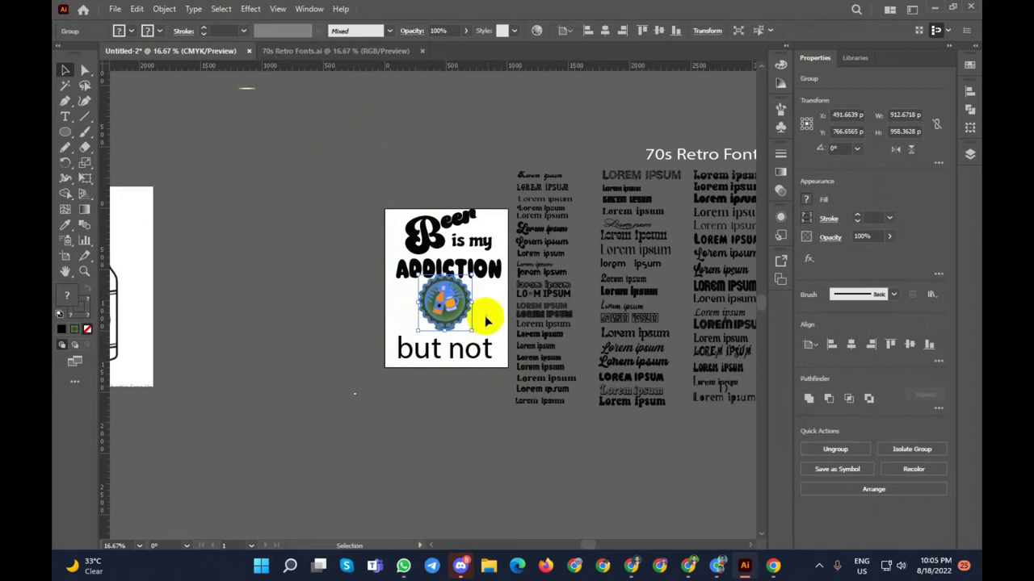
scroll(486, 322, up, 2)
drag(415, 290, 417, 299)
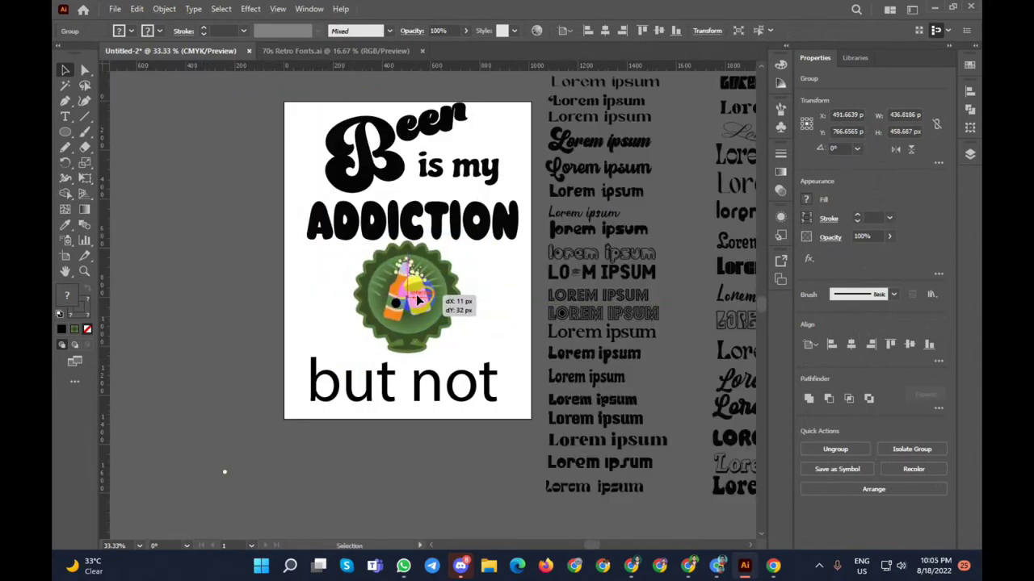
click(473, 288)
scroll(475, 289, down, 1)
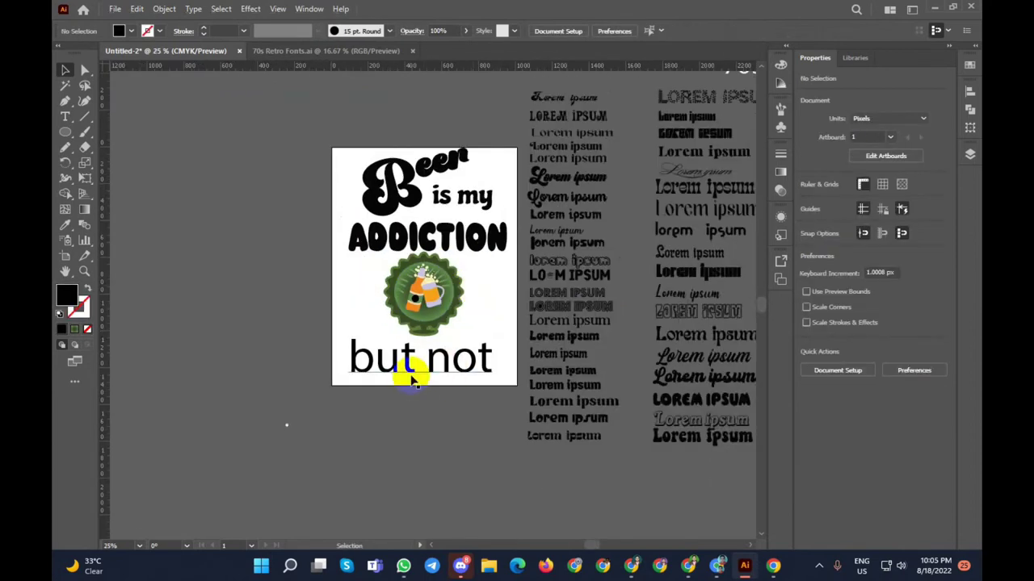
Step: Shrink 'but not' to about 140 pt, set it left of the poster, and Title Case it
drag(412, 382, 415, 372)
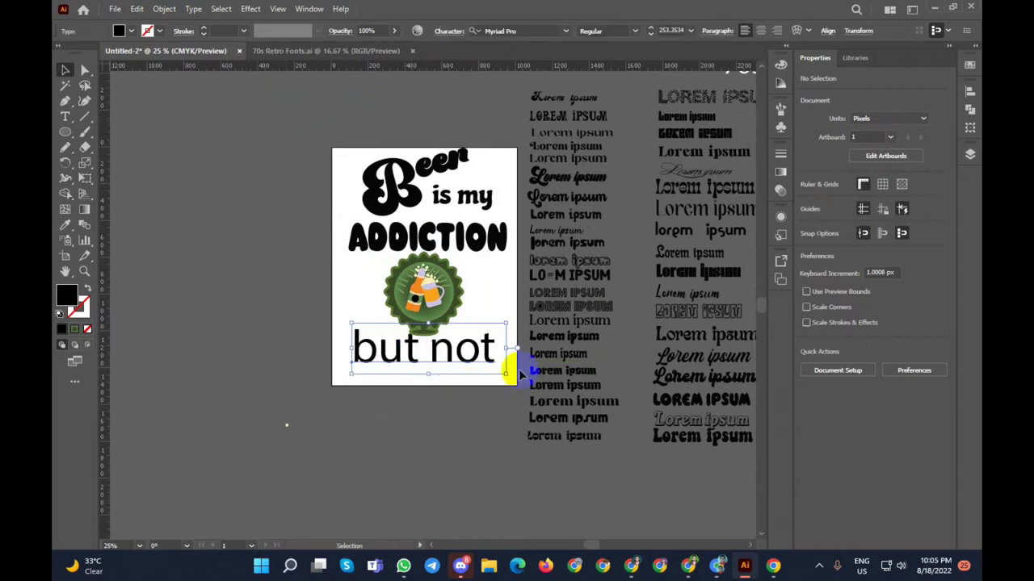
drag(507, 373, 442, 378)
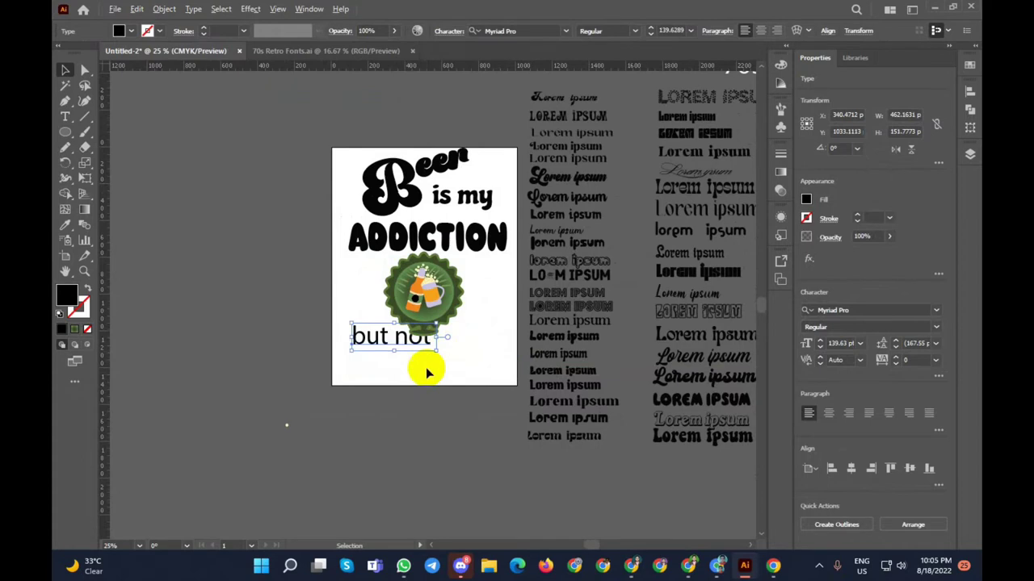
key(ctrl+Tab)
key(ctrl+Tab)
drag(400, 349, 287, 280)
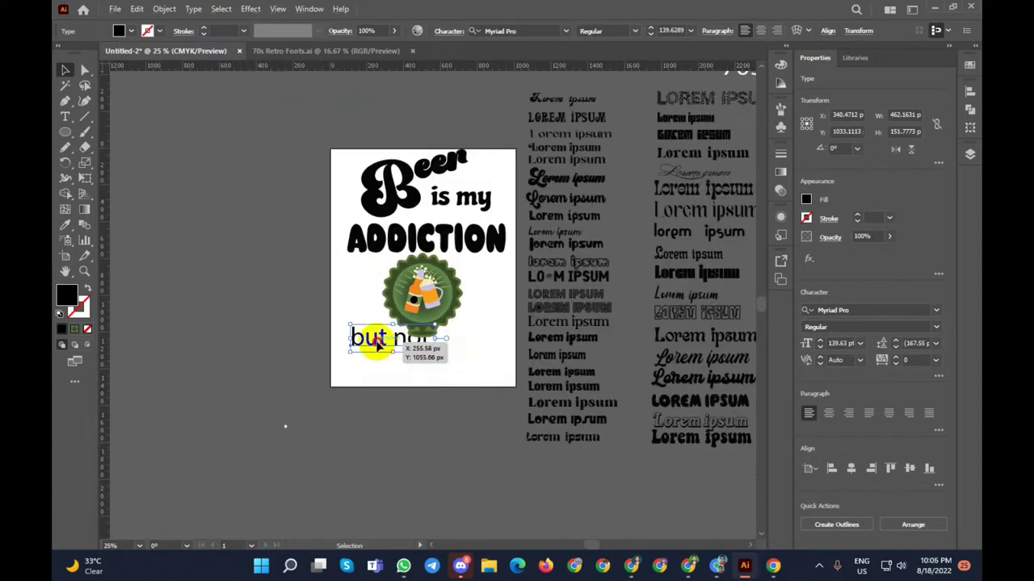
click(214, 8)
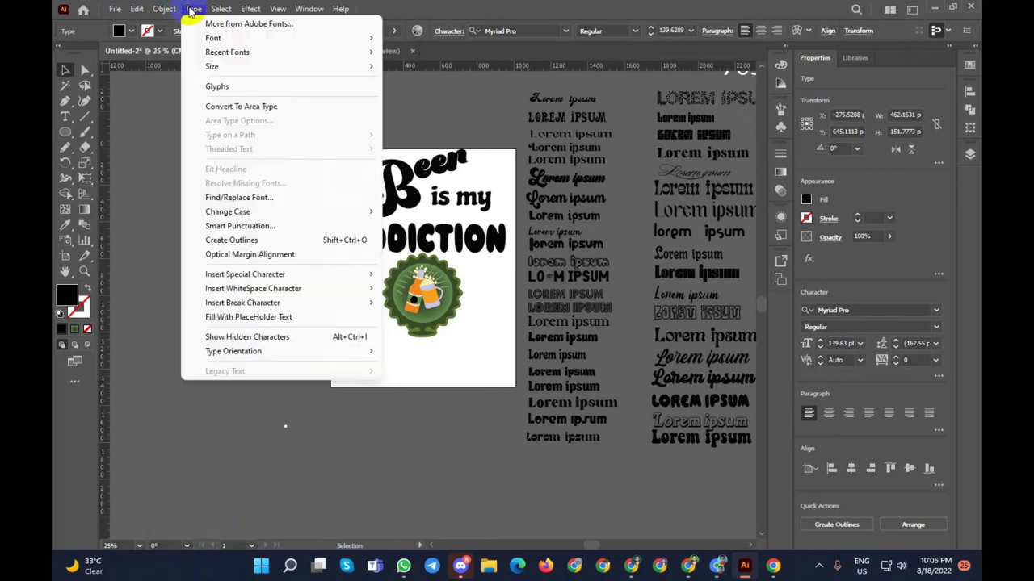
mouse_move(228, 212)
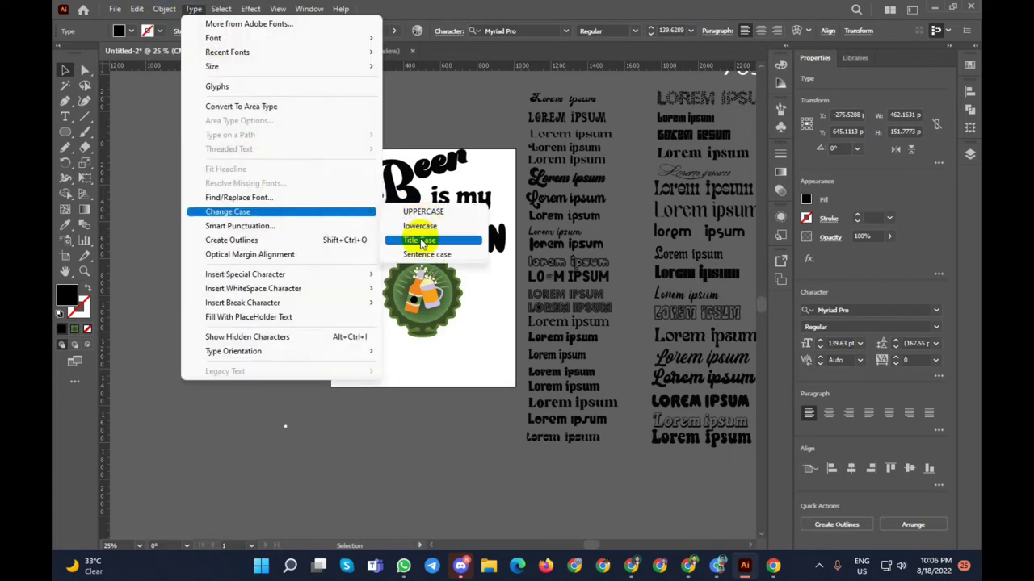
click(420, 240)
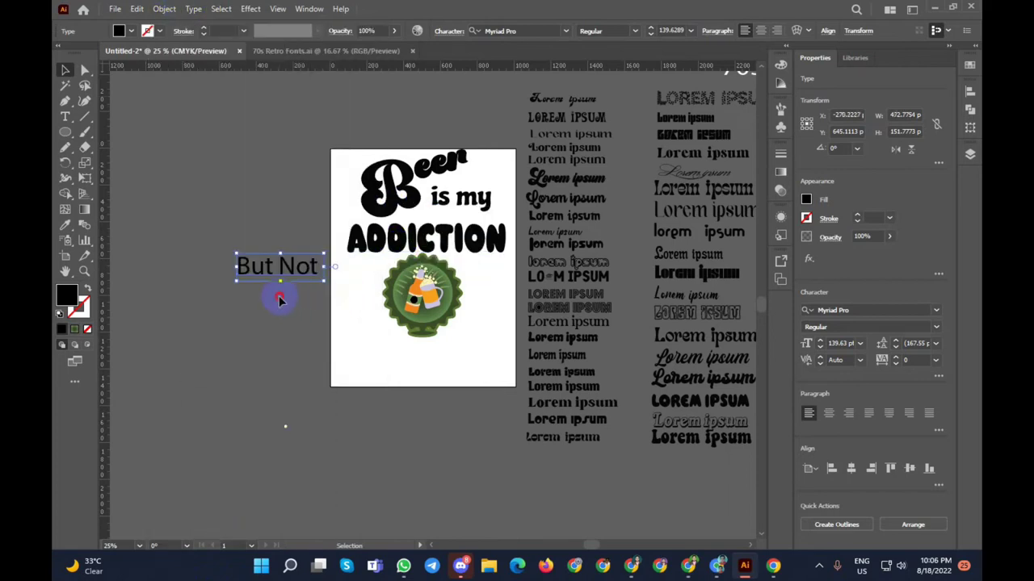
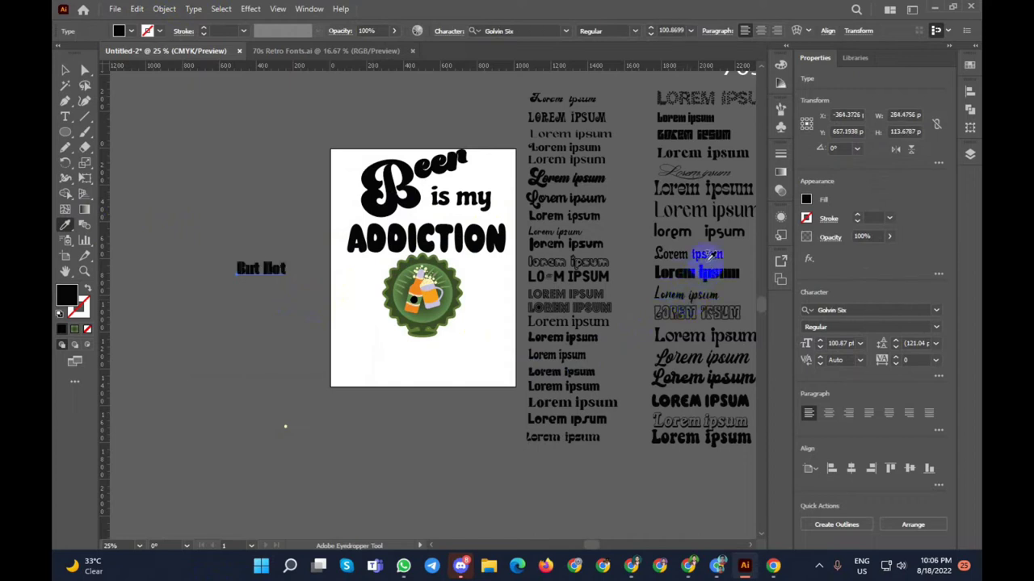
Step: Convert the But Not text to outlines
click(404, 204)
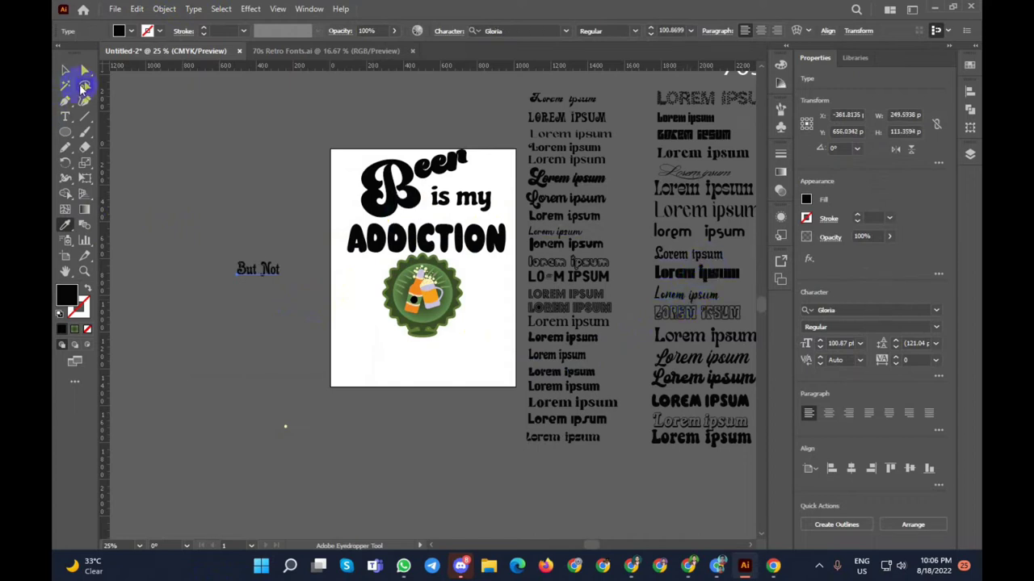
scroll(254, 286, up, 4)
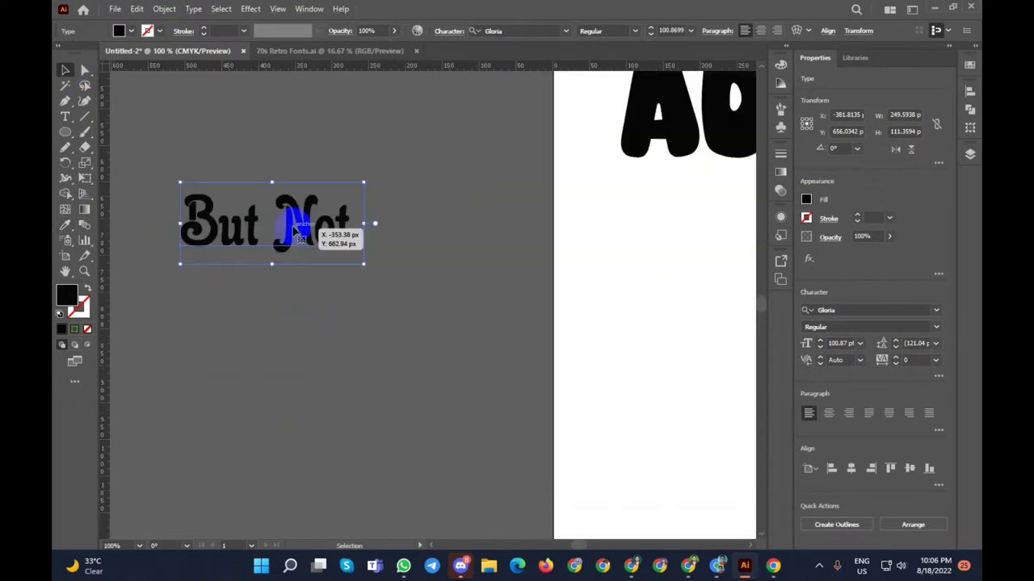
right_click(291, 225)
click(363, 337)
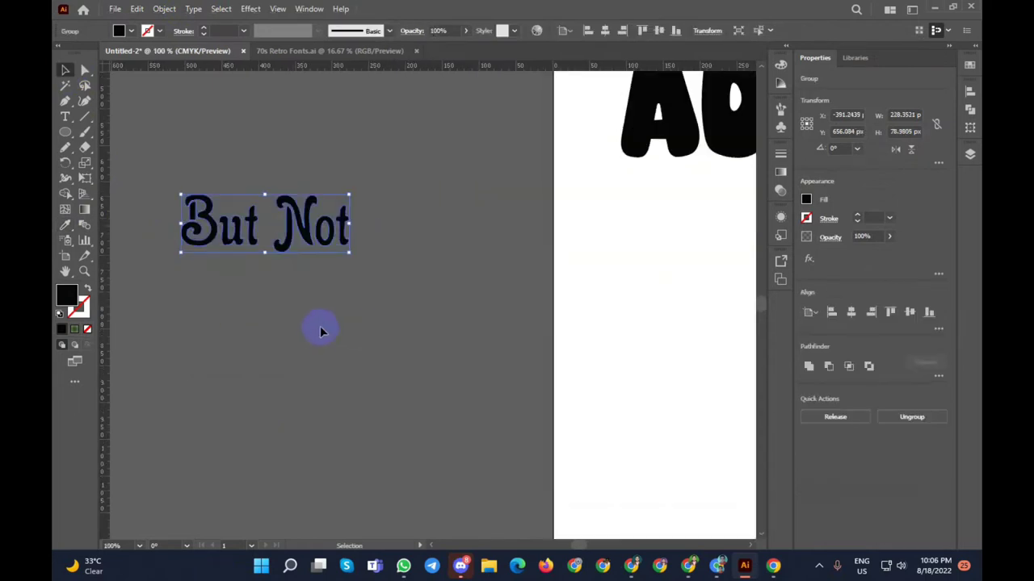
click(320, 326)
Step: Ungroup the outlined text and check But and Not individually with Direct Selection
click(313, 227)
right_click(312, 228)
click(359, 339)
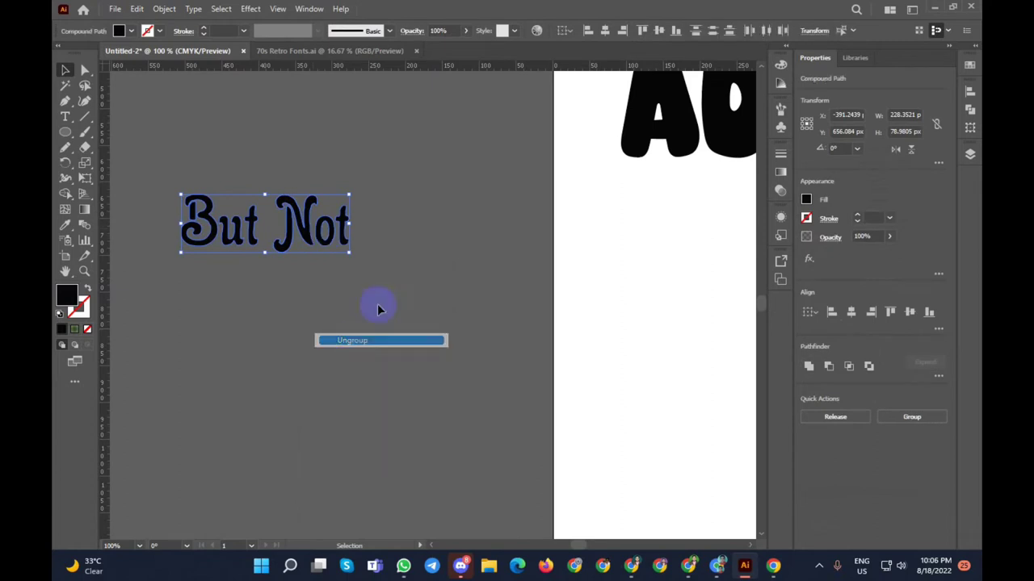
click(373, 200)
click(279, 247)
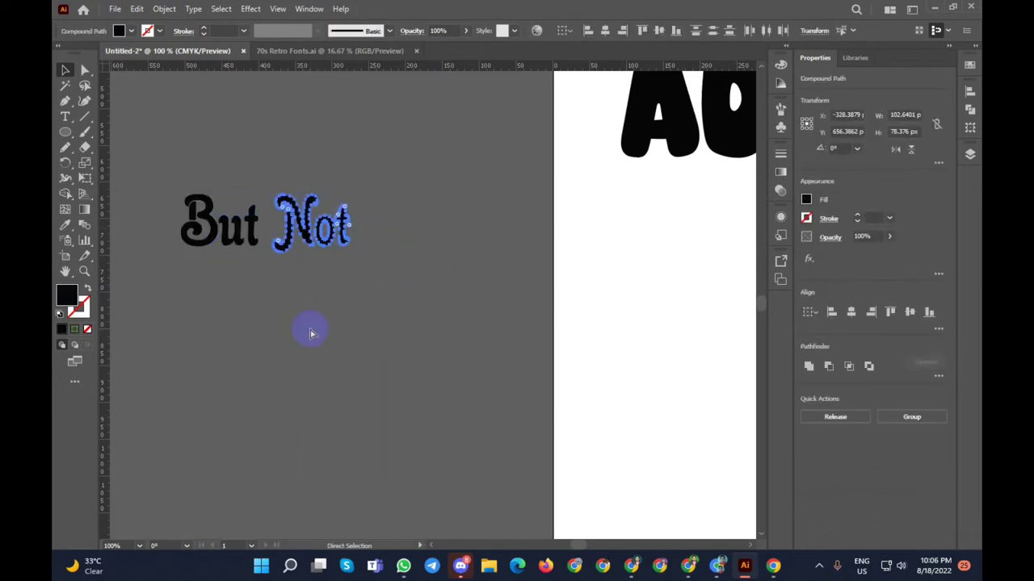
key(a)
drag(257, 268, 251, 282)
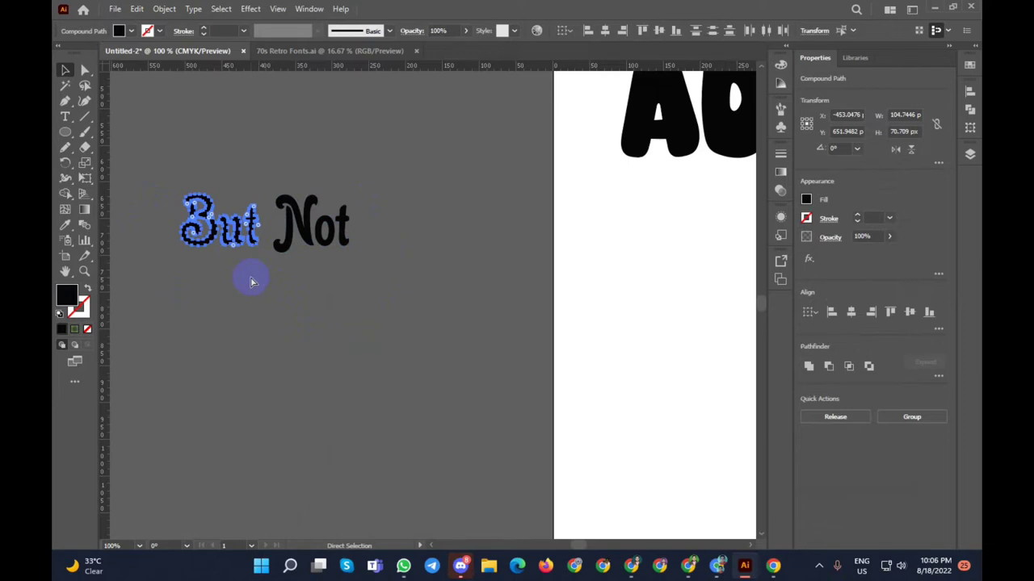
click(251, 283)
Step: Move Not onto the artboard beside the beer badge and enlarge it
scroll(250, 284, down, 3)
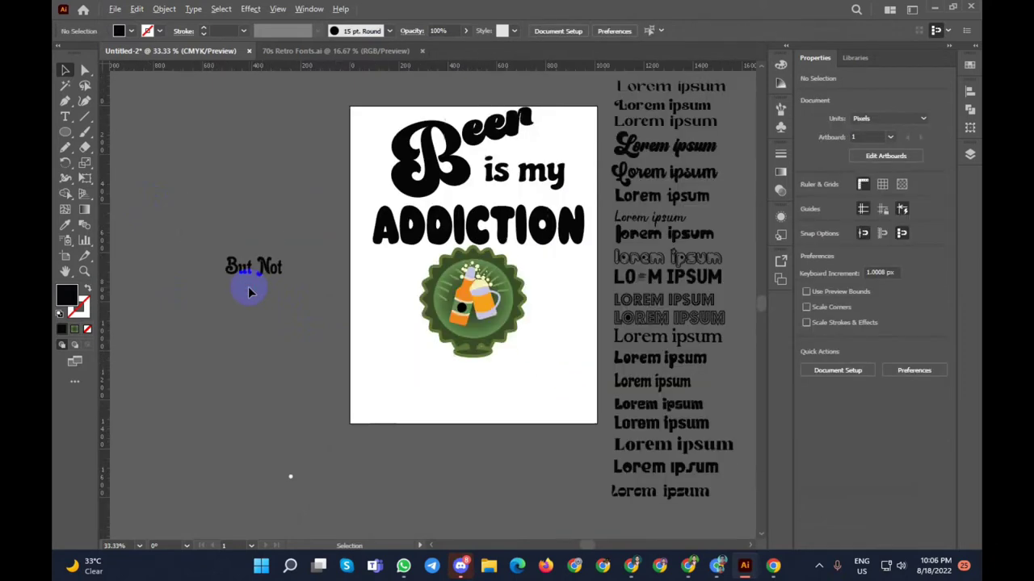
scroll(250, 287, down, 3)
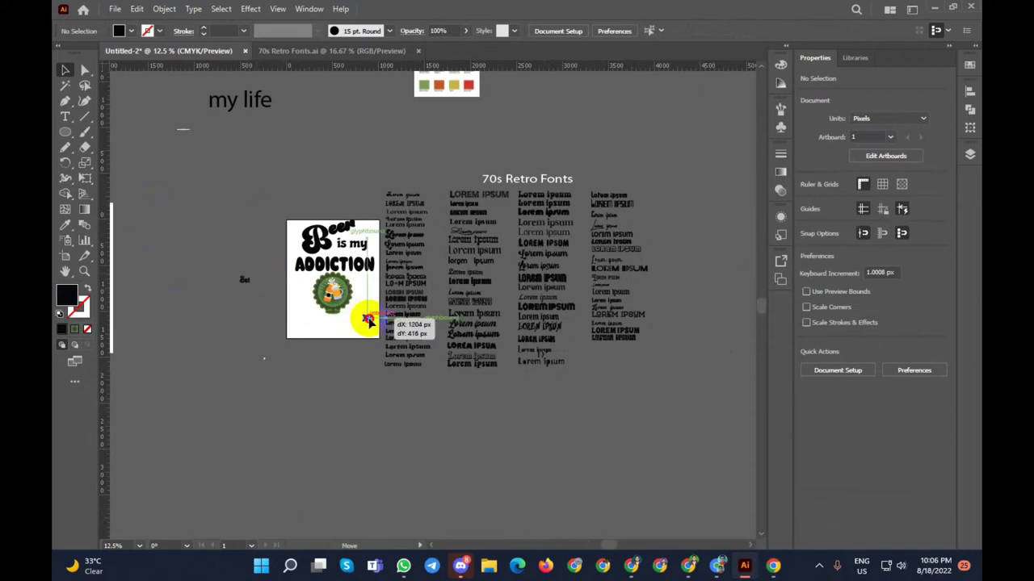
drag(256, 278, 359, 313)
scroll(358, 311, up, 4)
mouse_move(405, 268)
mouse_down()
mouse_move(388, 247)
mouse_move(421, 260)
mouse_up()
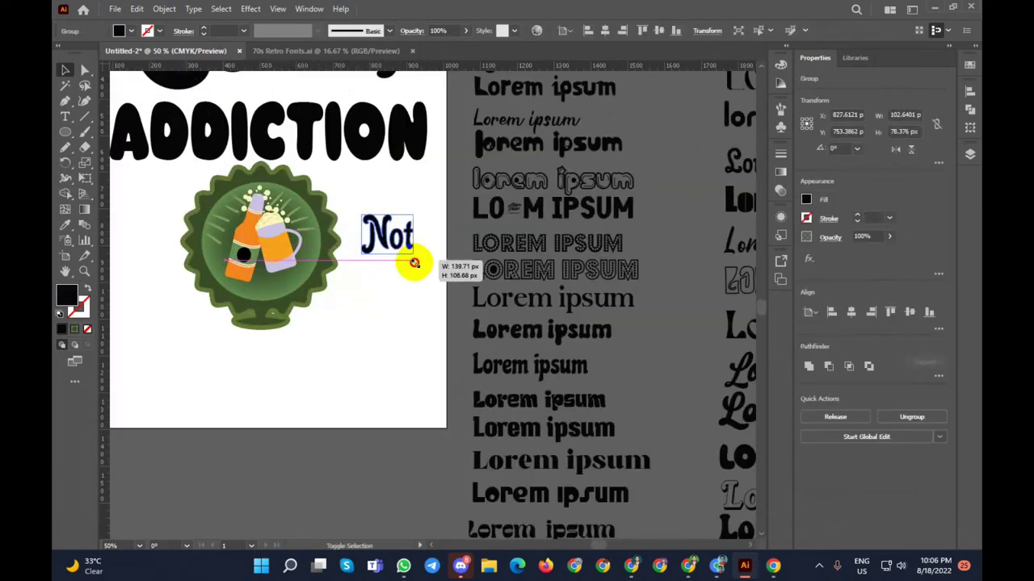
click(374, 307)
scroll(375, 308, down, 2)
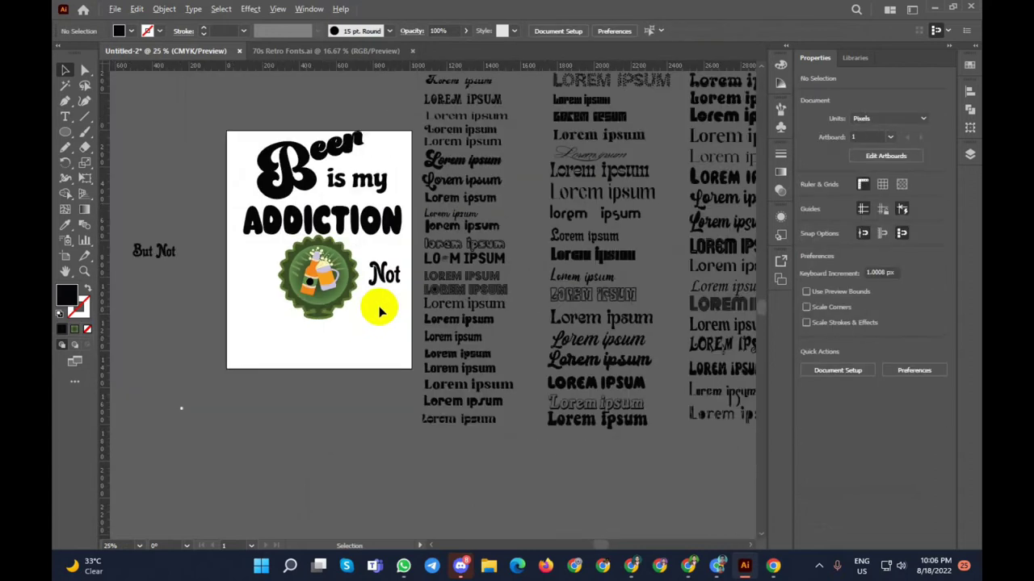
Step: Enlarge But and place it left of the badge, then nudge Not down-left
click(148, 257)
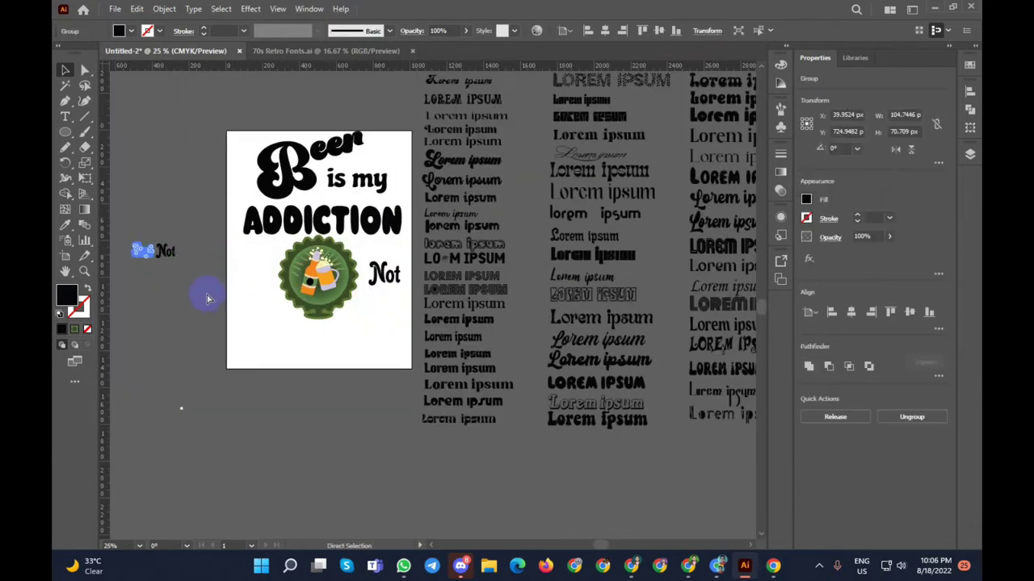
click(159, 290)
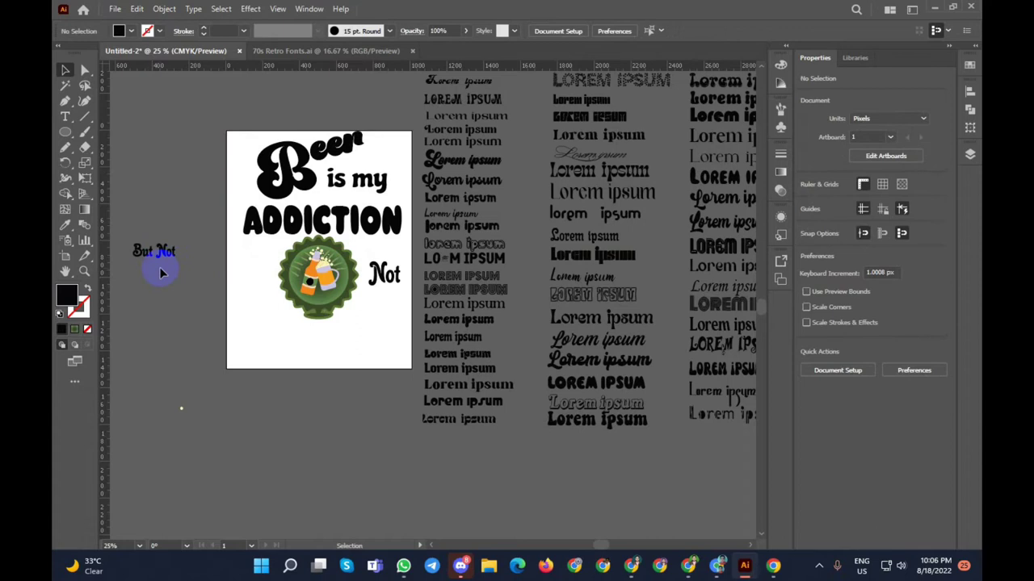
mouse_move(147, 254)
mouse_down()
mouse_move(252, 271)
mouse_move(277, 299)
mouse_up()
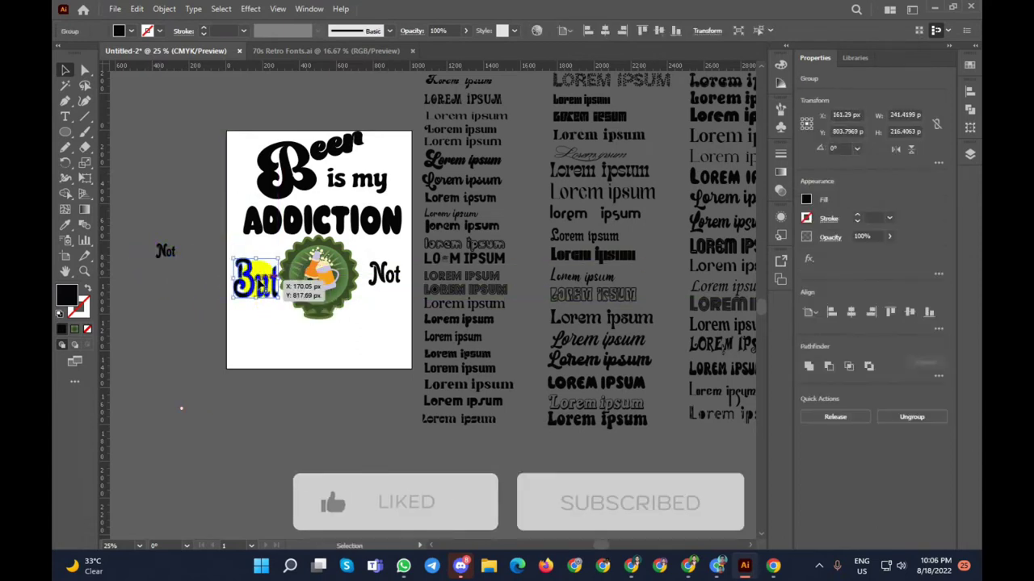
key(ctrl+z)
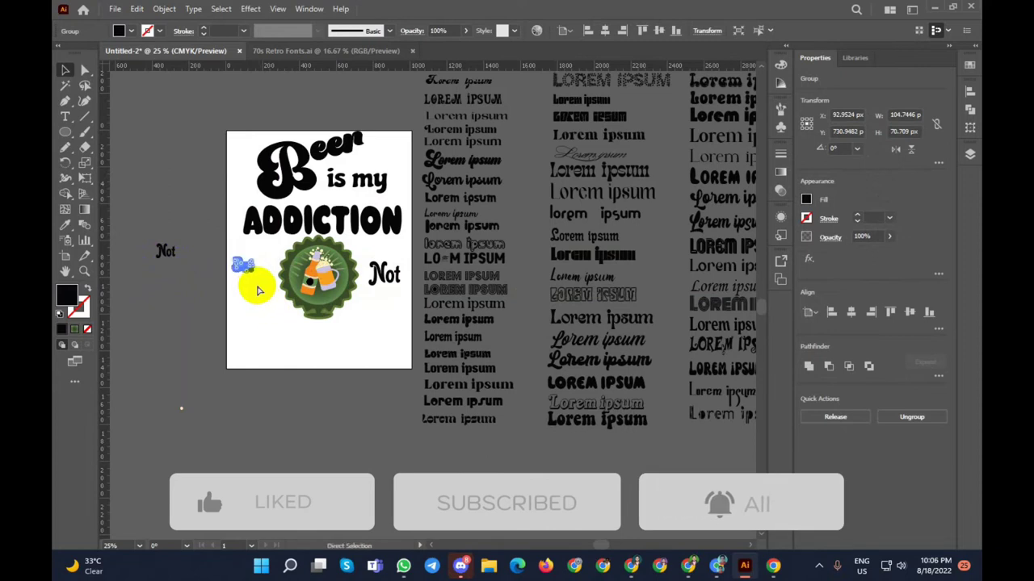
key(ctrl+z)
mouse_move(154, 257)
mouse_down()
mouse_move(206, 299)
mouse_move(278, 301)
mouse_move(268, 289)
mouse_move(266, 316)
mouse_move(260, 269)
mouse_up()
click(288, 339)
drag(380, 274, 384, 294)
click(365, 326)
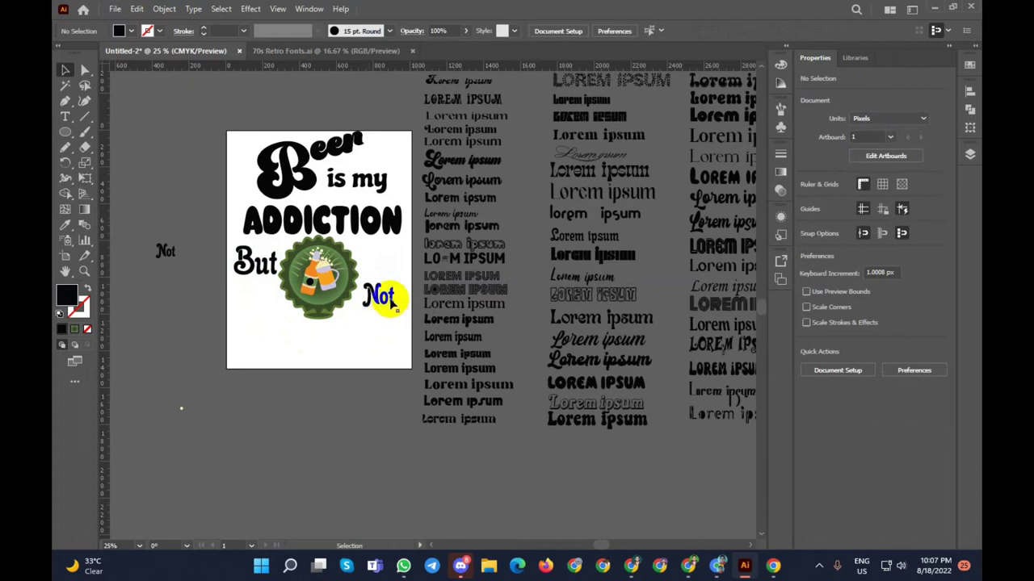
key(ctrl+minus)
key(ctrl+minus)
key(ctrl+minus)
scroll(339, 211, up, 2)
drag(334, 151, 427, 372)
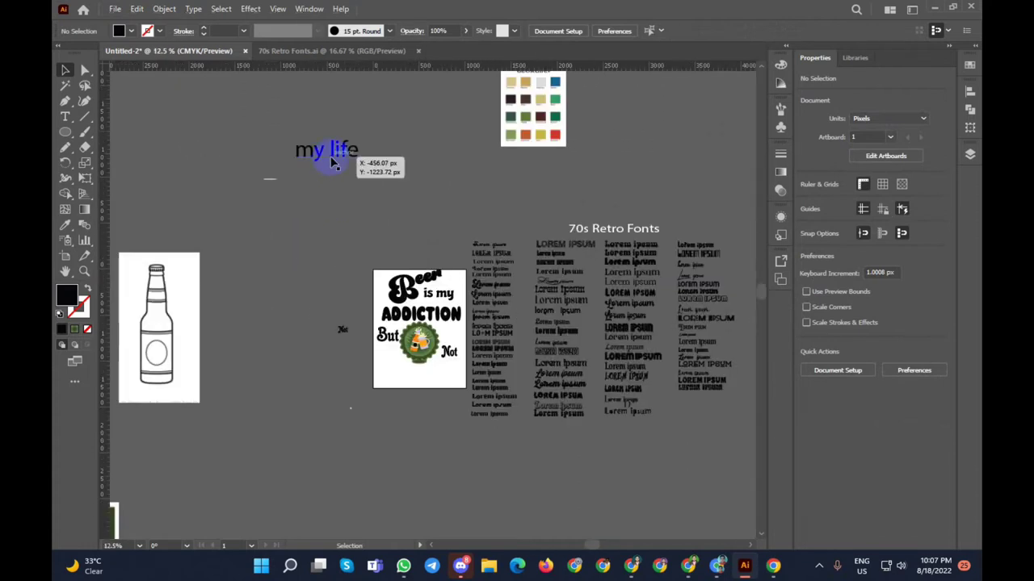
scroll(441, 425, up, 1)
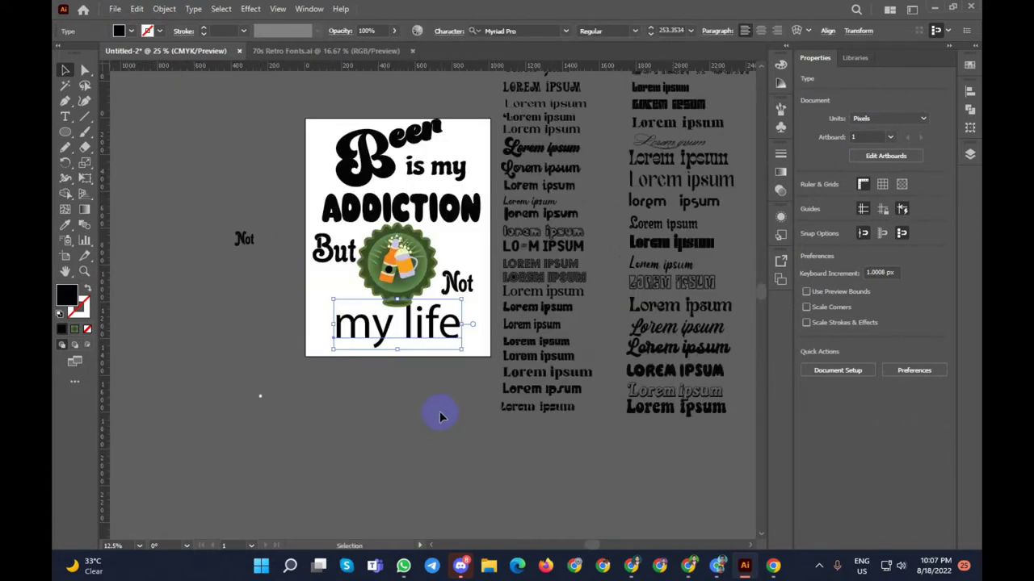
scroll(438, 411, up, 1)
scroll(439, 406, up, 1)
scroll(438, 406, up, 1)
scroll(423, 406, down, 1)
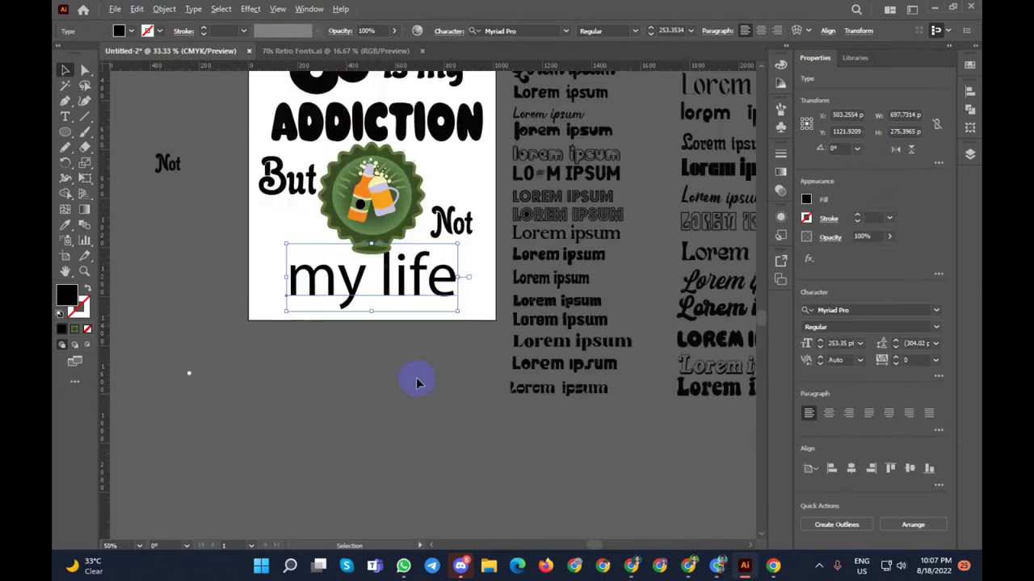
scroll(417, 381, down, 1)
scroll(417, 383, down, 1)
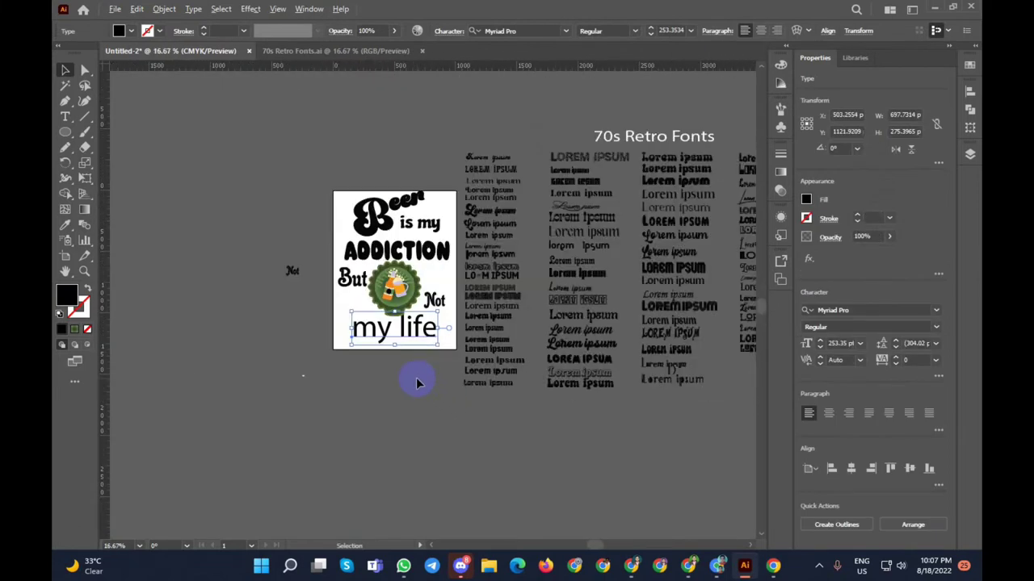
click(222, 8)
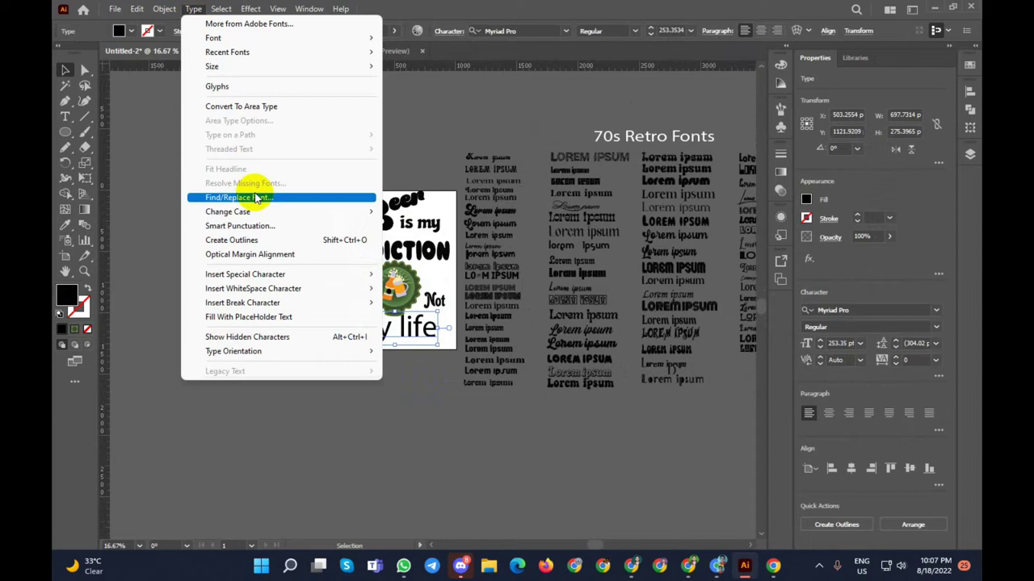
click(448, 239)
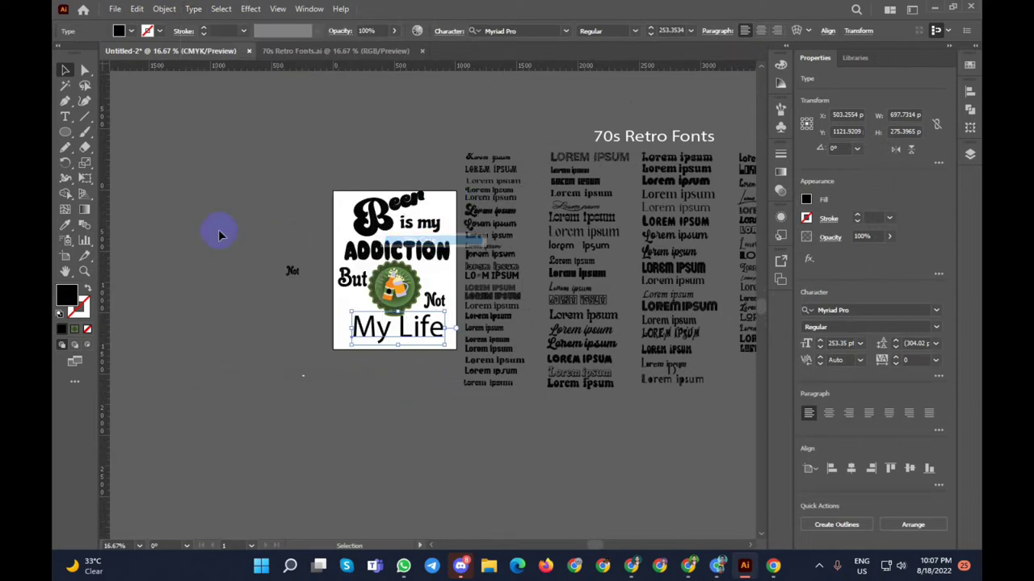
click(66, 225)
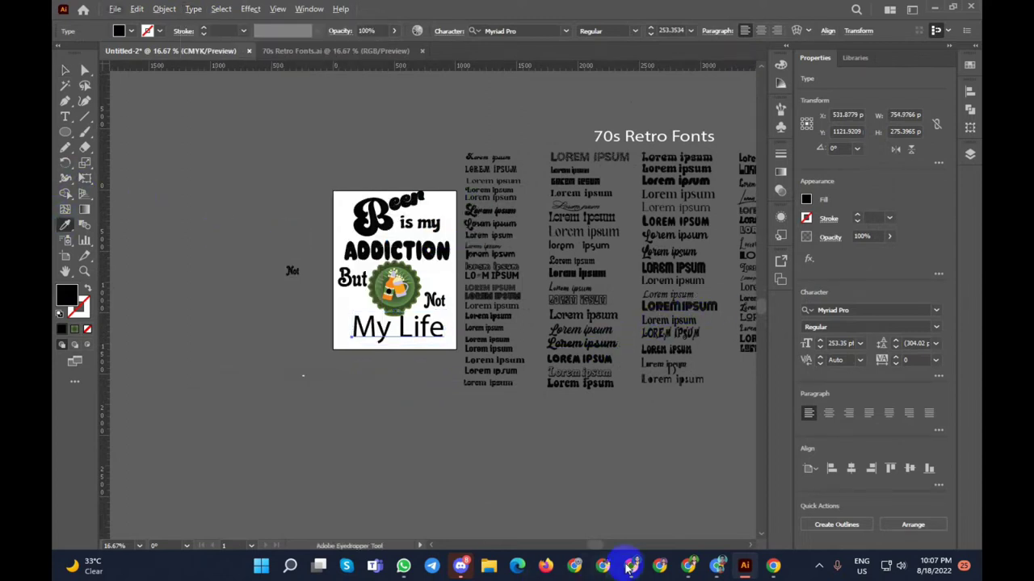
drag(600, 545, 635, 544)
alt+scroll(490, 311, up, 3)
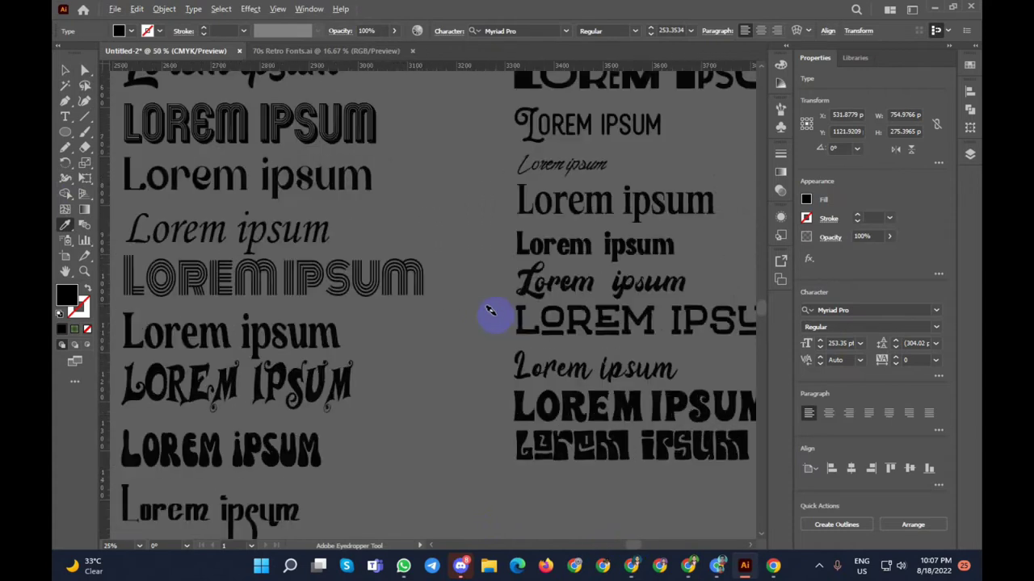
alt+scroll(488, 321, down, 1)
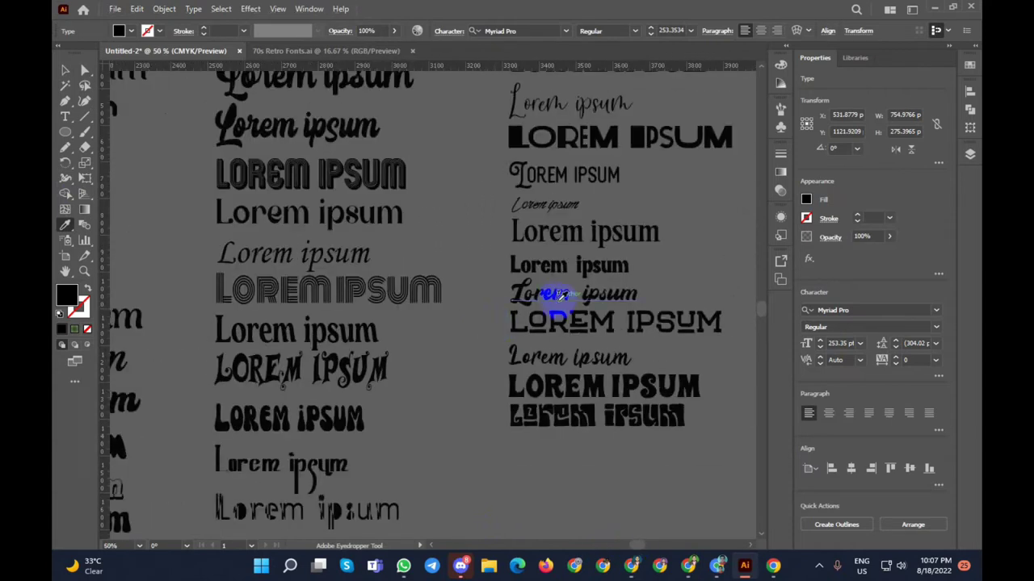
alt+scroll(664, 282, down, 3)
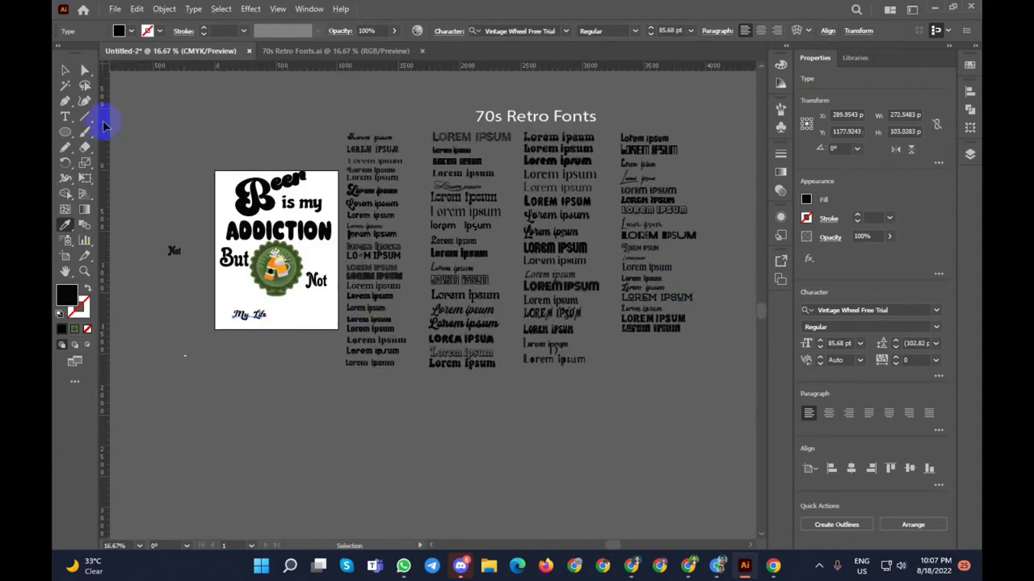
alt+scroll(202, 343, up, 2)
alt+scroll(231, 357, up, 1)
mouse_move(277, 258)
mouse_down()
mouse_move(317, 234)
mouse_move(500, 302)
mouse_up()
drag(412, 240, 419, 206)
alt+scroll(388, 266, up, 1)
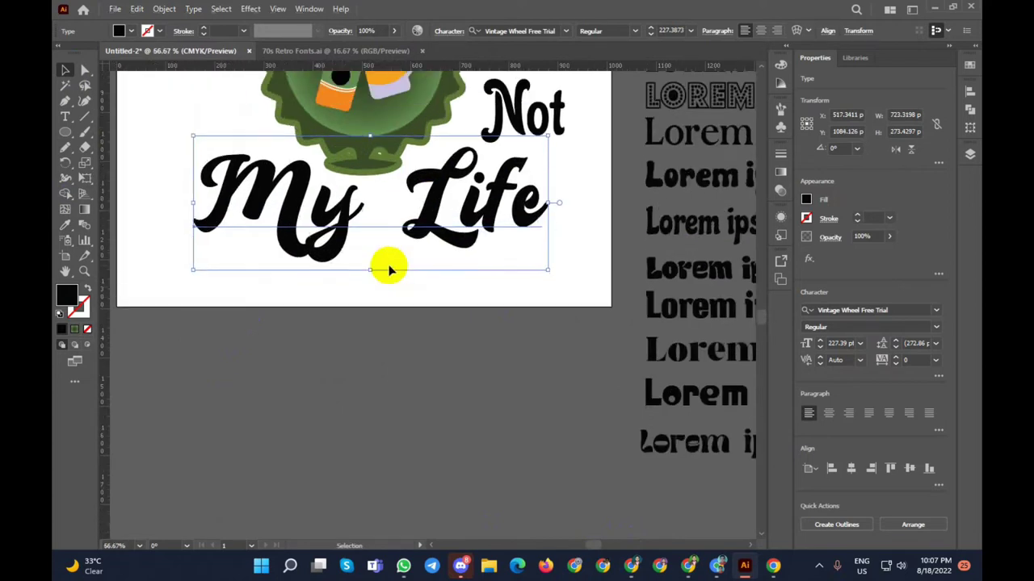
alt+scroll(387, 269, down, 3)
click(342, 333)
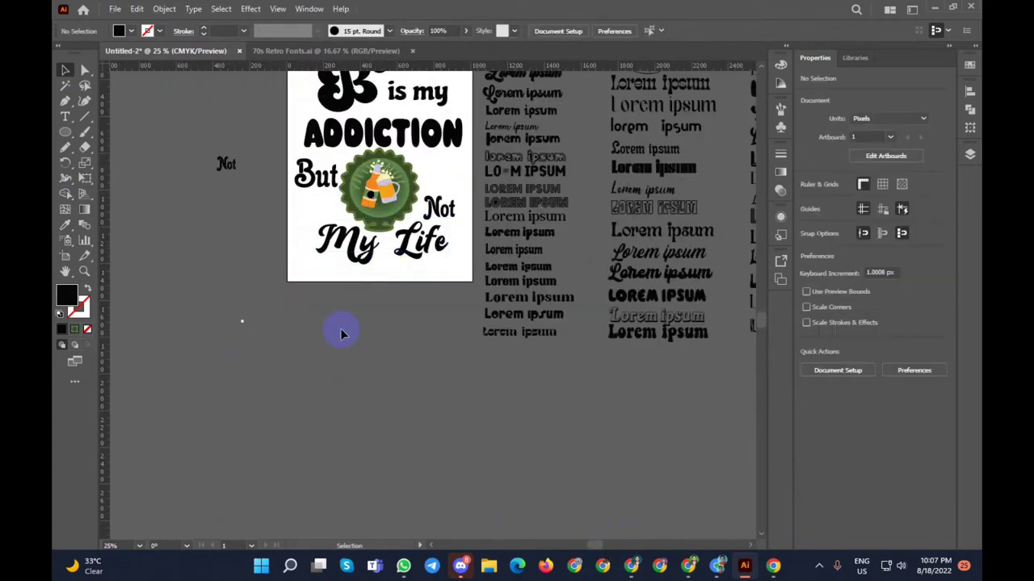
scroll(342, 331, up, 1)
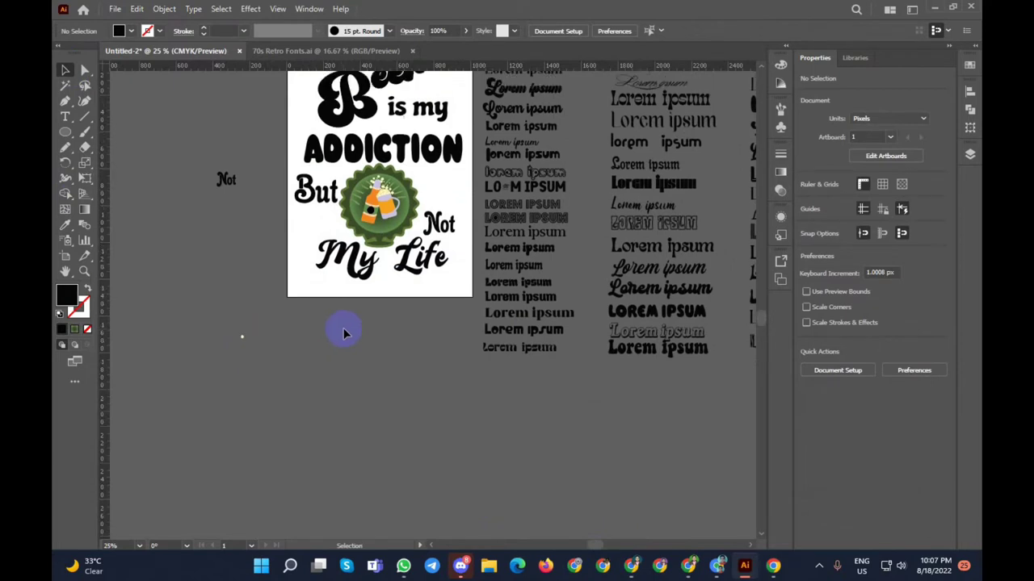
scroll(341, 329, up, 1)
scroll(342, 327, up, 1)
click(420, 206)
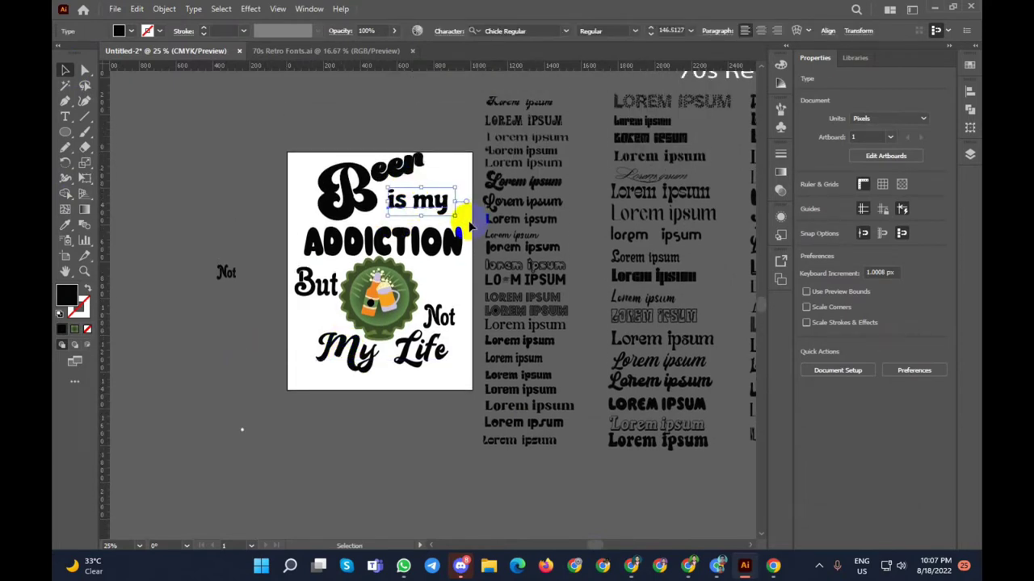
mouse_move(455, 215)
mouse_down()
mouse_move(477, 234)
mouse_move(446, 218)
mouse_up()
click(245, 277)
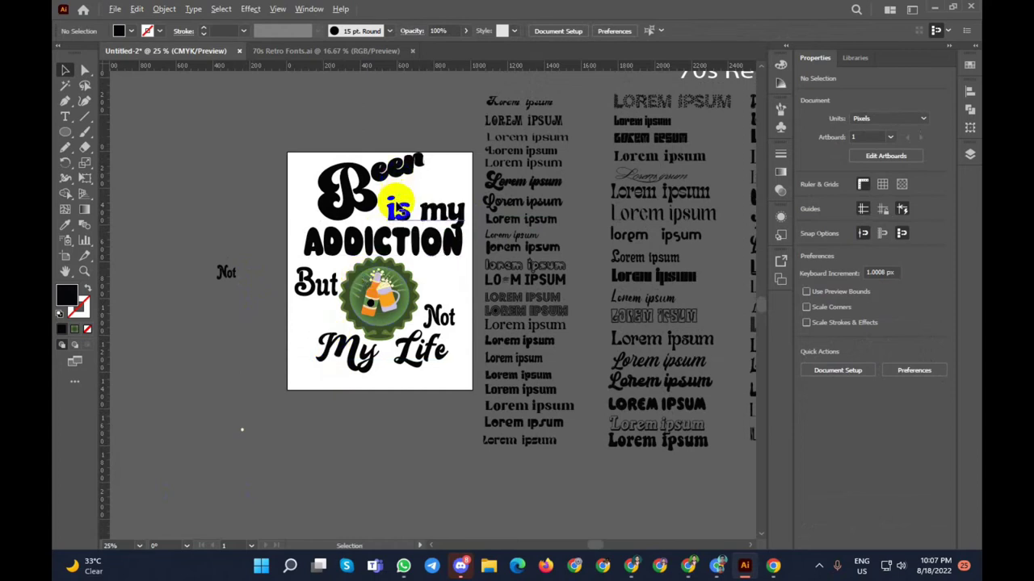
scroll(397, 201, up, 2)
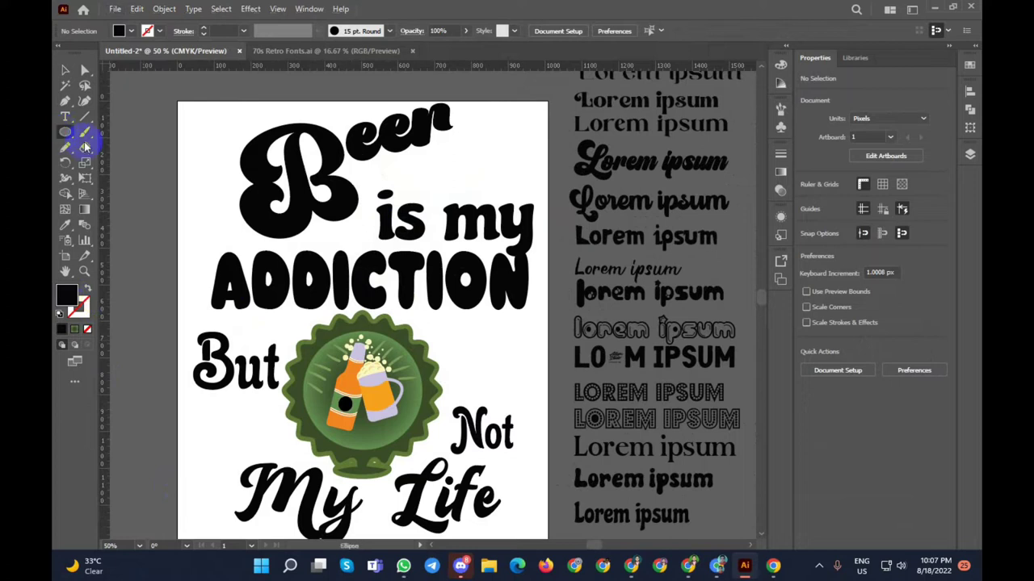
Step: Draw a black ellipse and try stretching a teardrop tail, then undo both
scroll(274, 210, down, 2)
scroll(272, 194, down, 3)
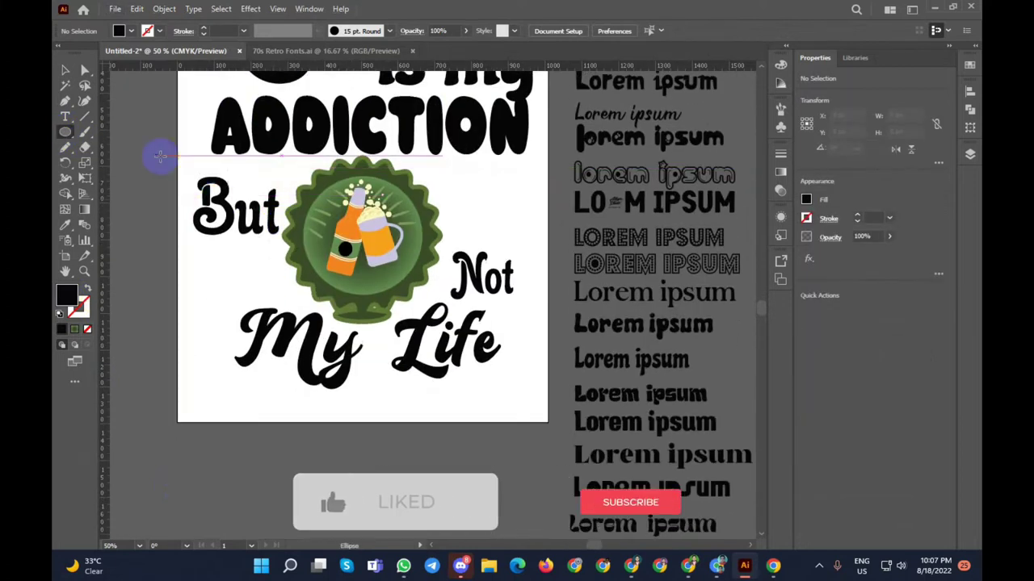
drag(194, 163, 279, 270)
drag(191, 215, 188, 217)
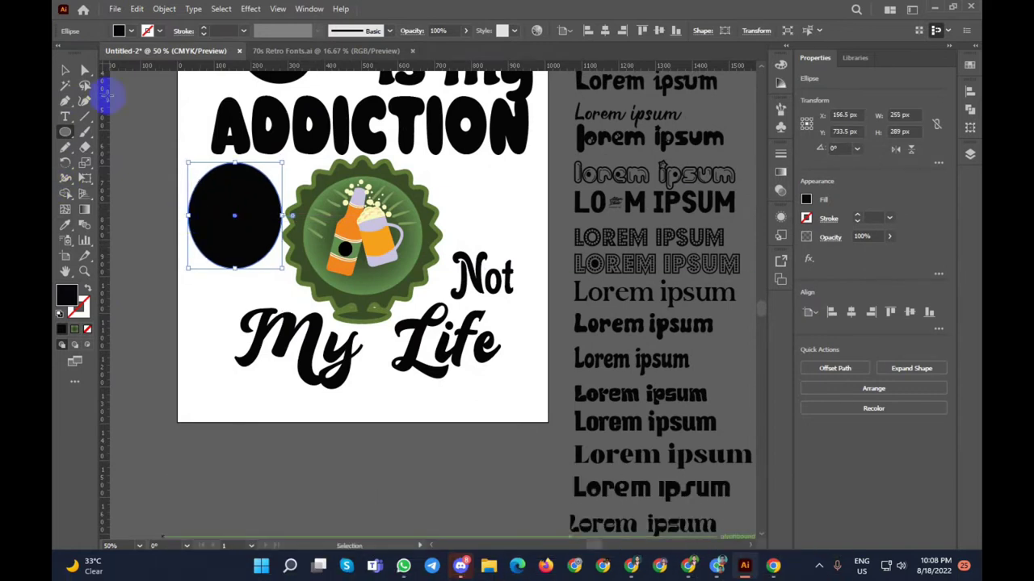
click(84, 71)
mouse_move(239, 273)
mouse_down()
mouse_move(212, 269)
mouse_move(258, 278)
mouse_move(263, 297)
mouse_up()
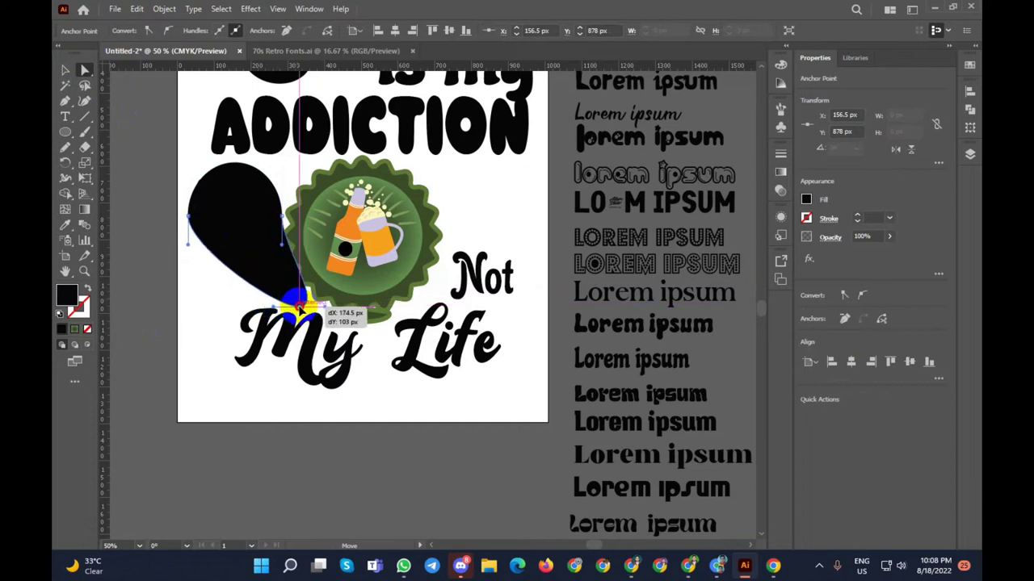
mouse_move(263, 297)
mouse_down()
mouse_move(225, 352)
mouse_move(266, 363)
mouse_move(234, 355)
mouse_move(237, 265)
mouse_up()
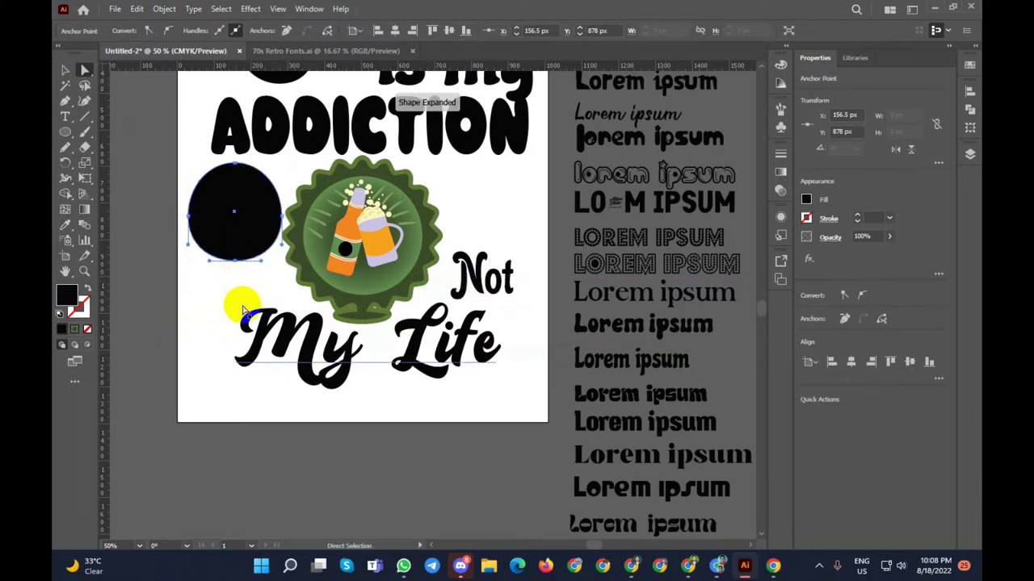
click(239, 309)
key(ctrl+z)
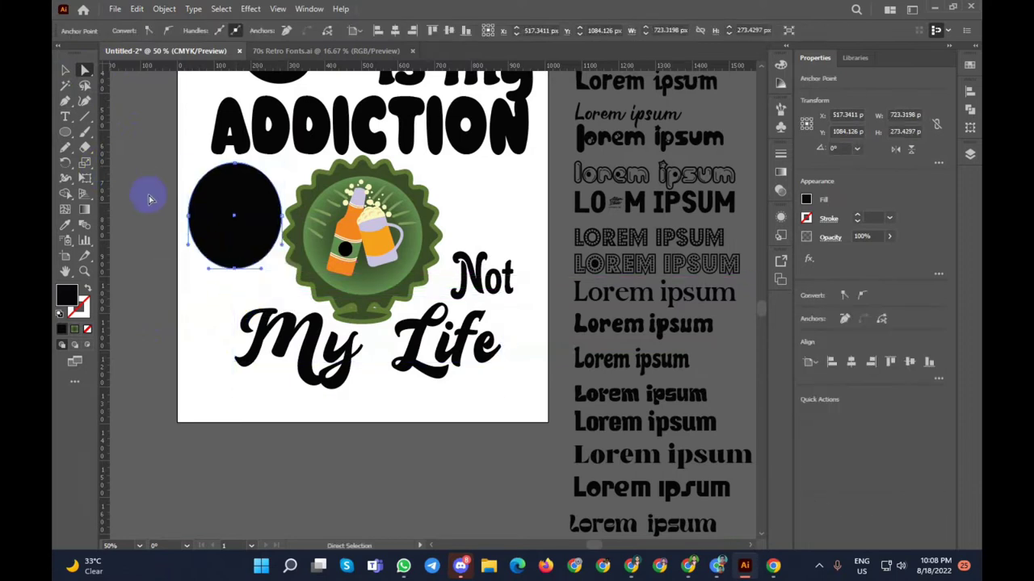
key(ctrl+z)
key(ctrl+z)
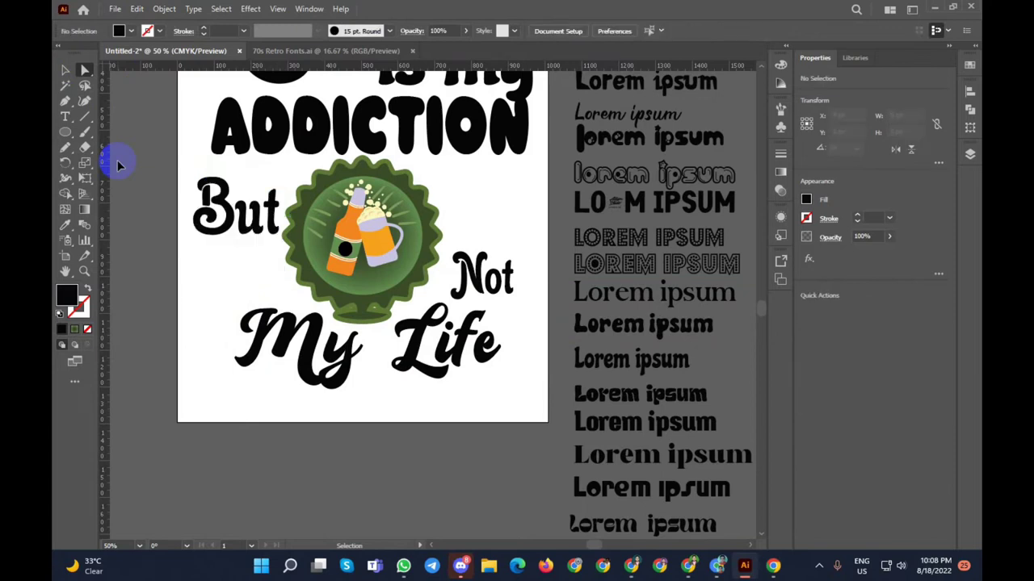
Step: Draw a new black circle left of the badge, resized to about 227 px wide
click(68, 133)
mouse_move(188, 172)
mouse_down()
mouse_move(289, 271)
mouse_move(234, 222)
mouse_up()
click(65, 70)
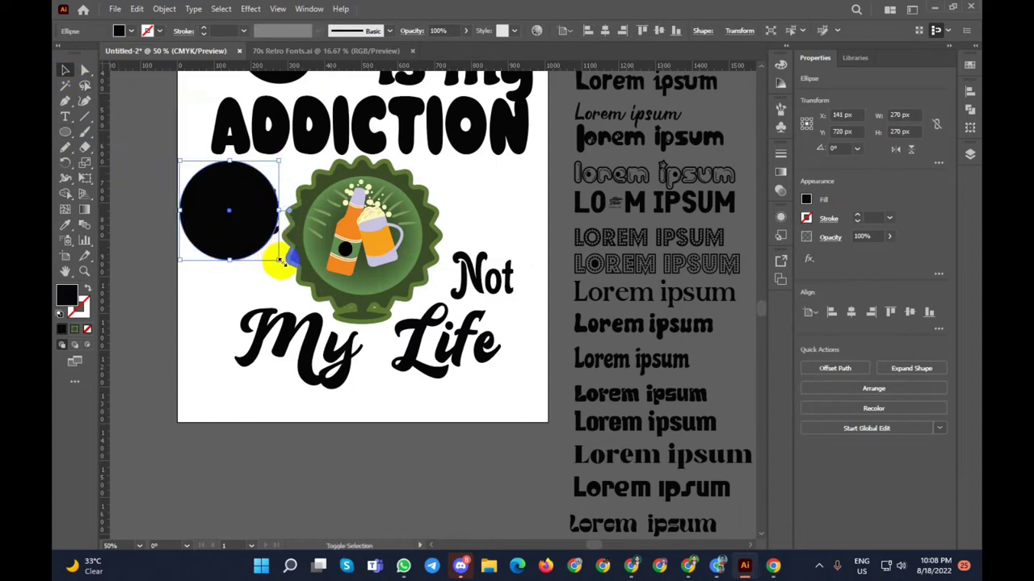
drag(280, 261, 283, 265)
click(159, 244)
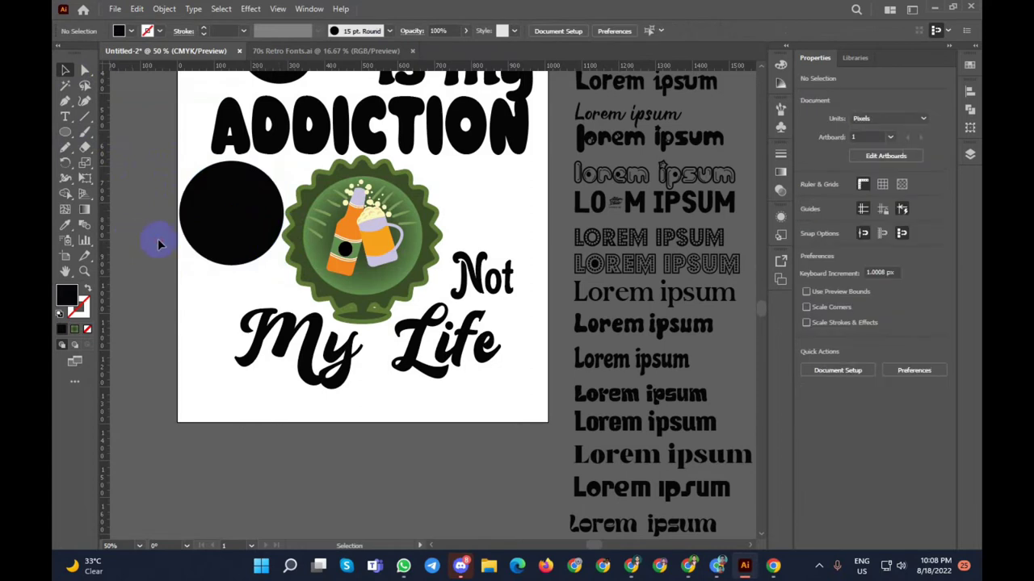
click(235, 224)
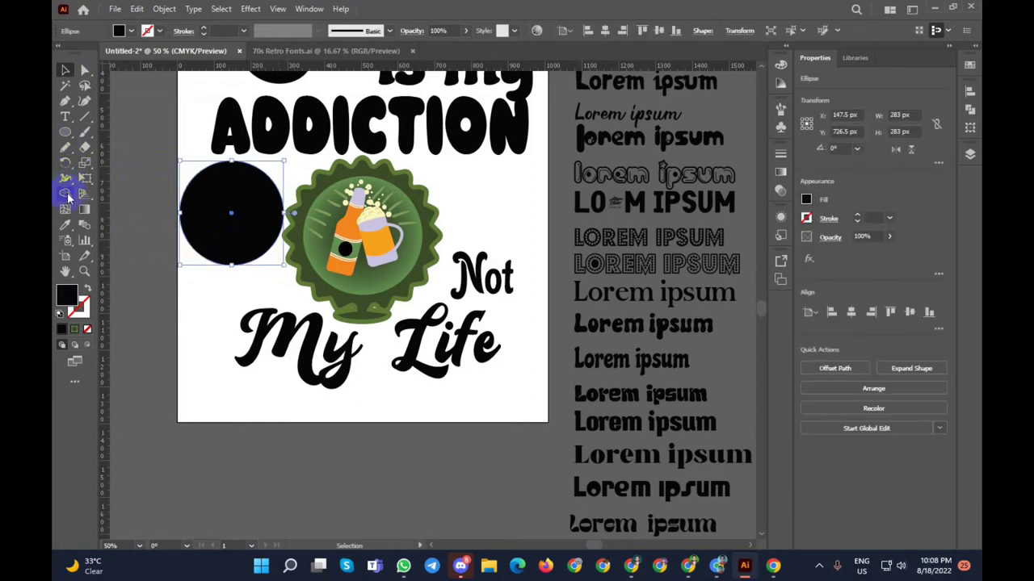
click(247, 215)
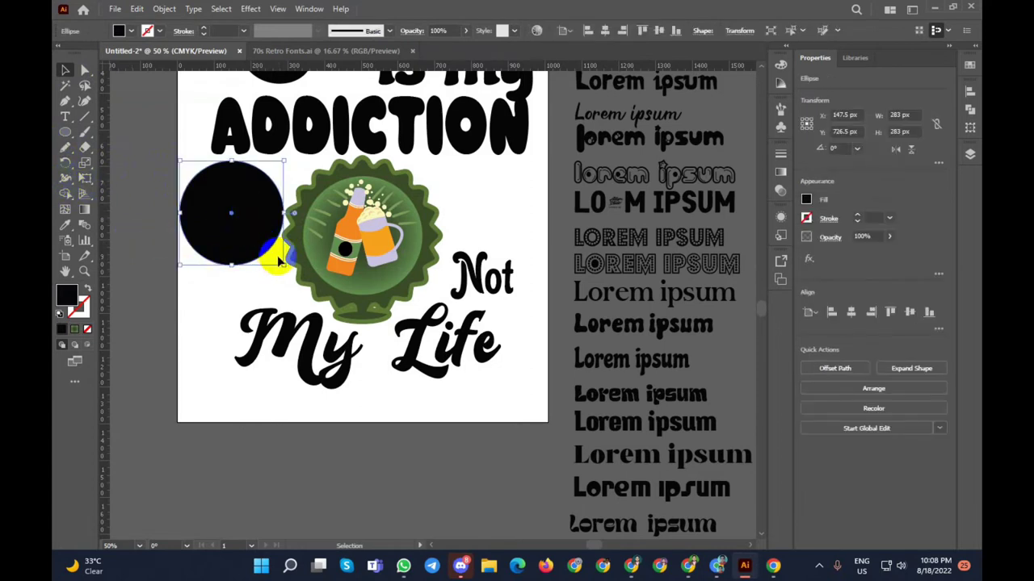
drag(283, 264, 230, 226)
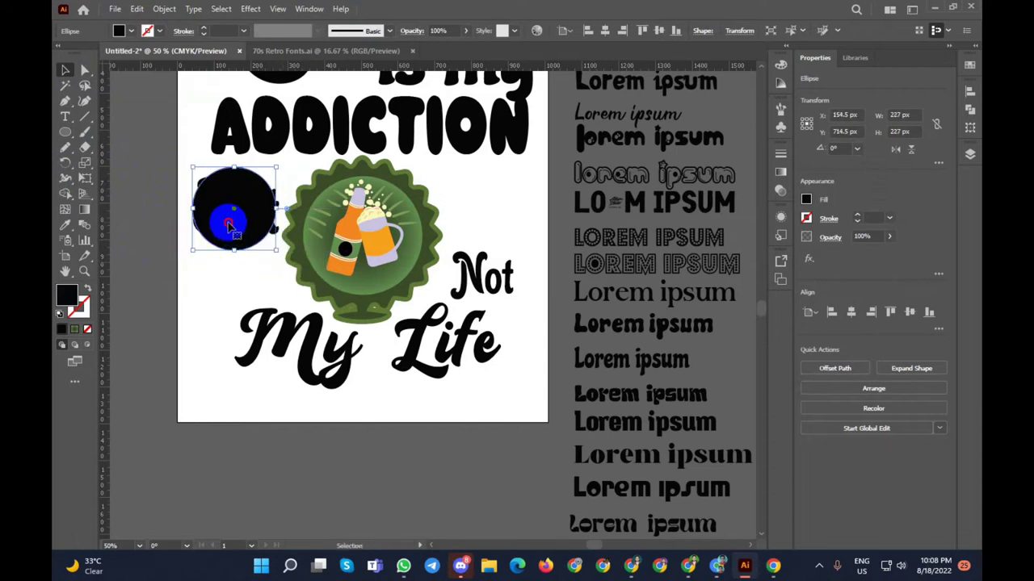
Step: Move the But text up beside ADDICTION and put the circle back in place
drag(232, 211, 181, 272)
mouse_move(226, 206)
mouse_down()
mouse_move(157, 160)
mouse_move(155, 133)
mouse_up()
drag(182, 269, 227, 216)
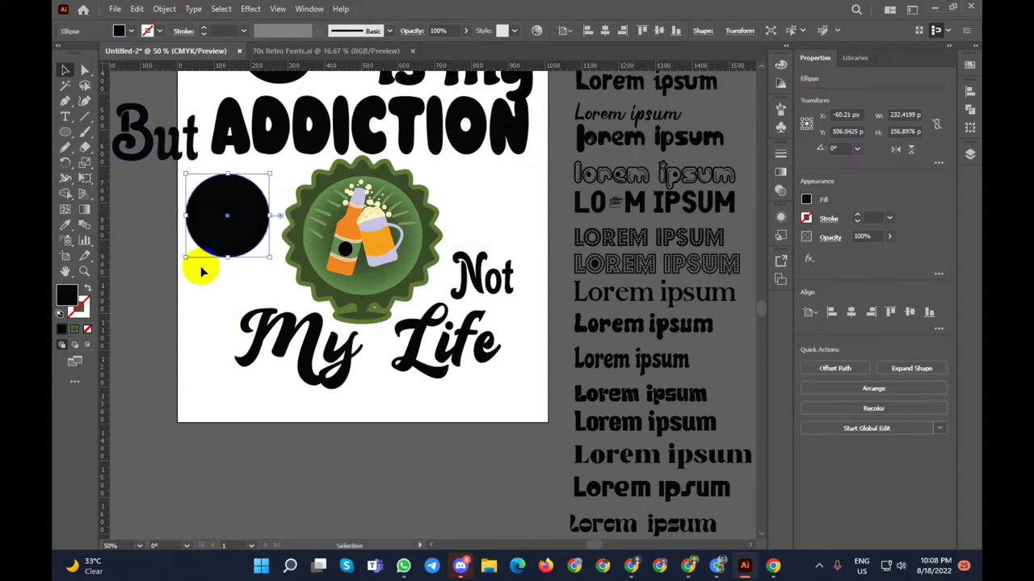
click(192, 273)
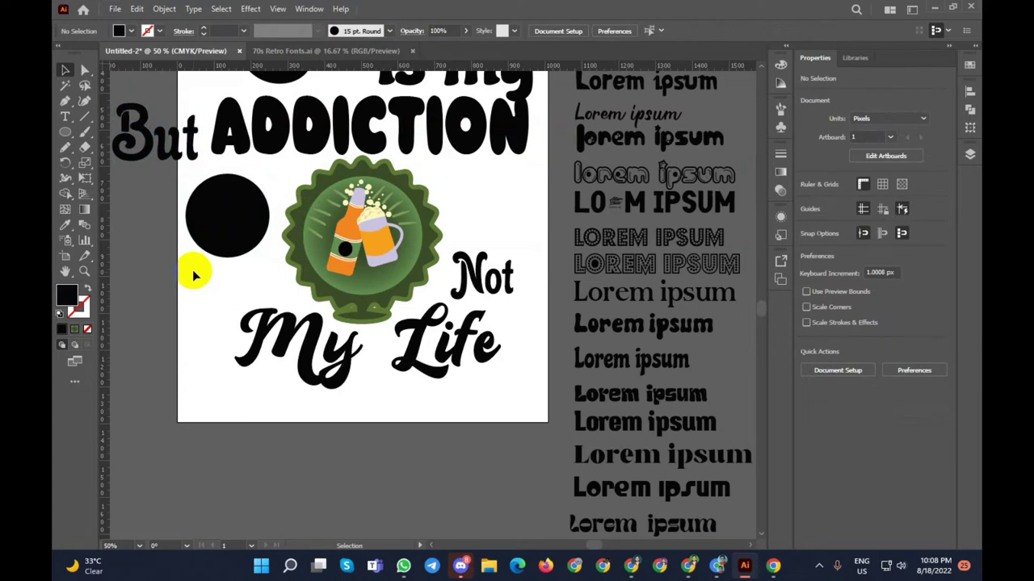
click(65, 138)
Step: Draw a curved tail path from the circle's edge with the Pen tool
click(190, 236)
scroll(190, 236, up, 3)
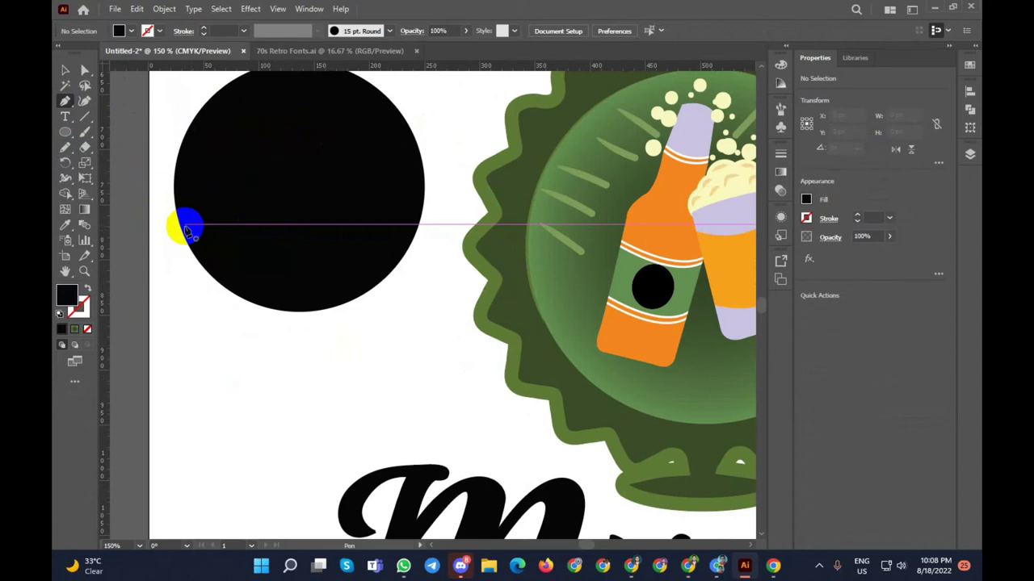
click(213, 280)
scroll(212, 281, down, 3)
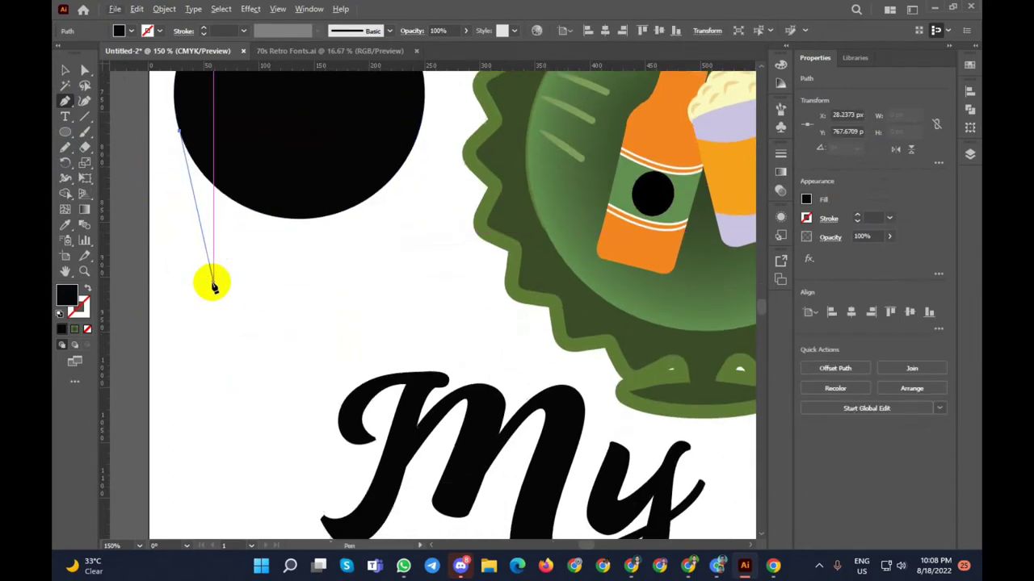
mouse_move(450, 335)
mouse_down()
mouse_move(658, 308)
mouse_move(461, 330)
mouse_move(420, 278)
mouse_move(471, 143)
mouse_move(498, 119)
mouse_move(485, 121)
mouse_up()
scroll(420, 275, up, 5)
scroll(427, 178, down, 1)
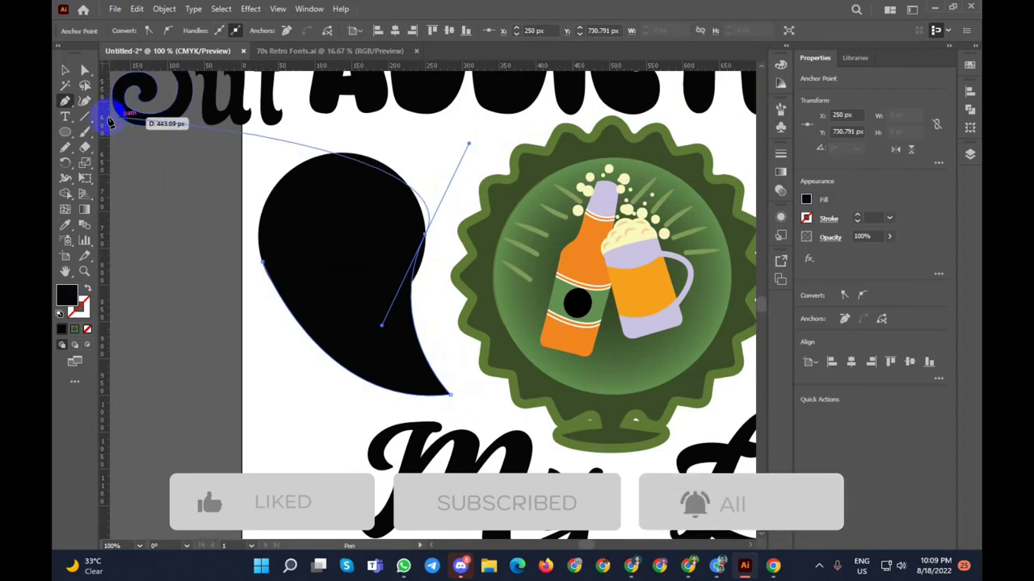
click(67, 71)
Step: Select the black circle and the tail path together
click(341, 207)
click(415, 166)
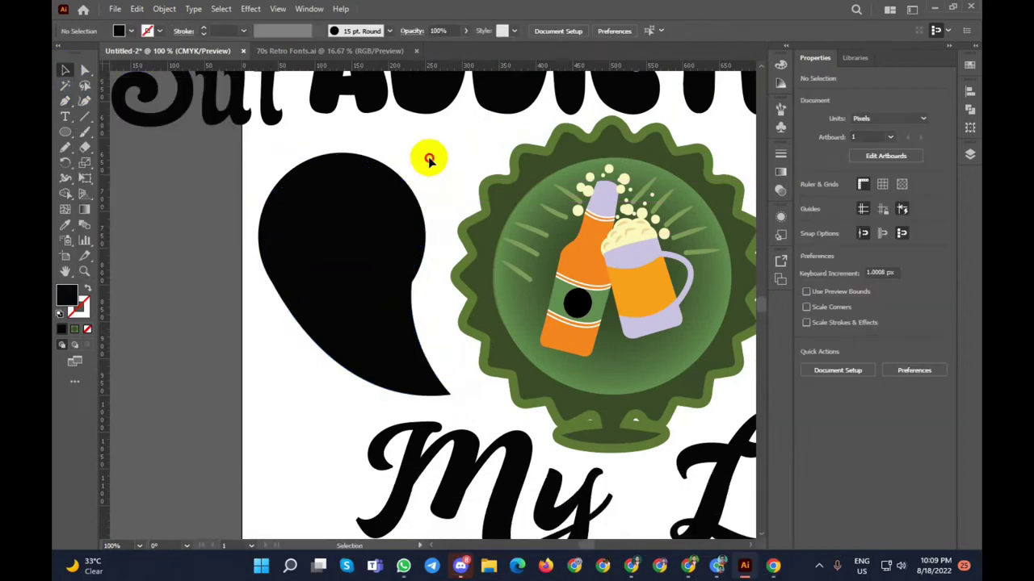
drag(429, 159, 299, 342)
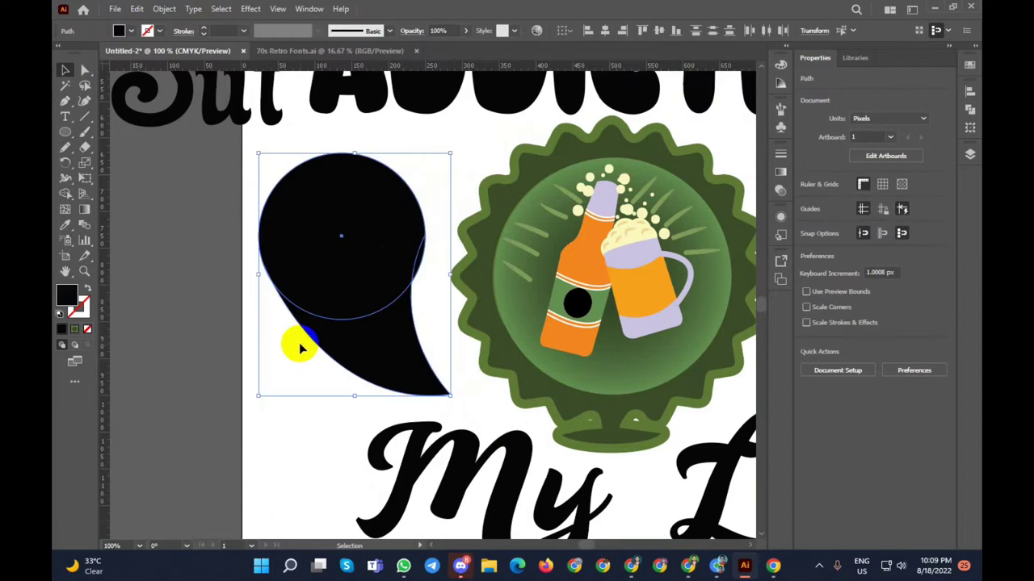
click(68, 181)
alt+scroll(409, 275, up, 3)
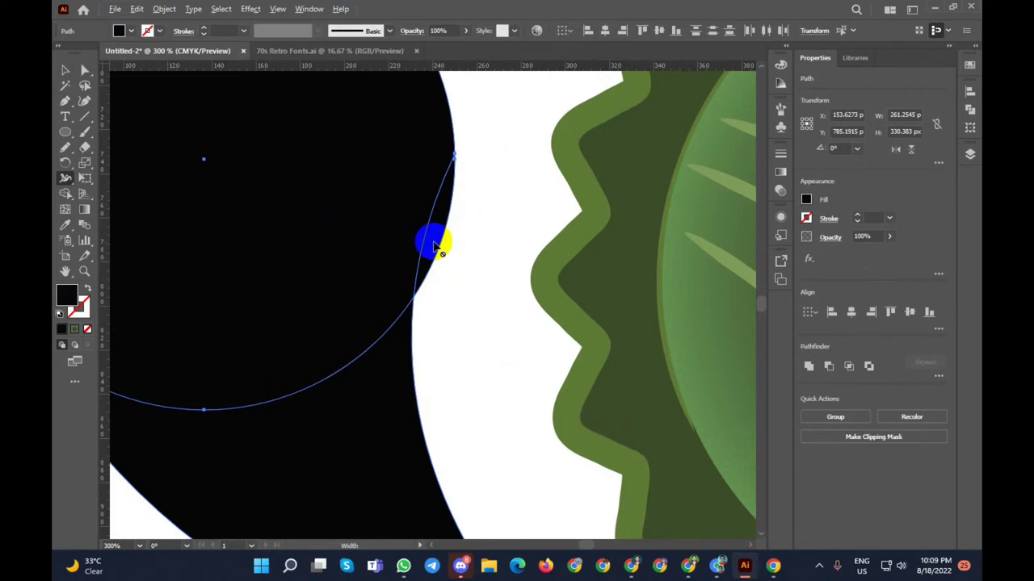
alt+scroll(428, 250, down, 3)
click(65, 69)
click(157, 408)
click(307, 247)
click(379, 380)
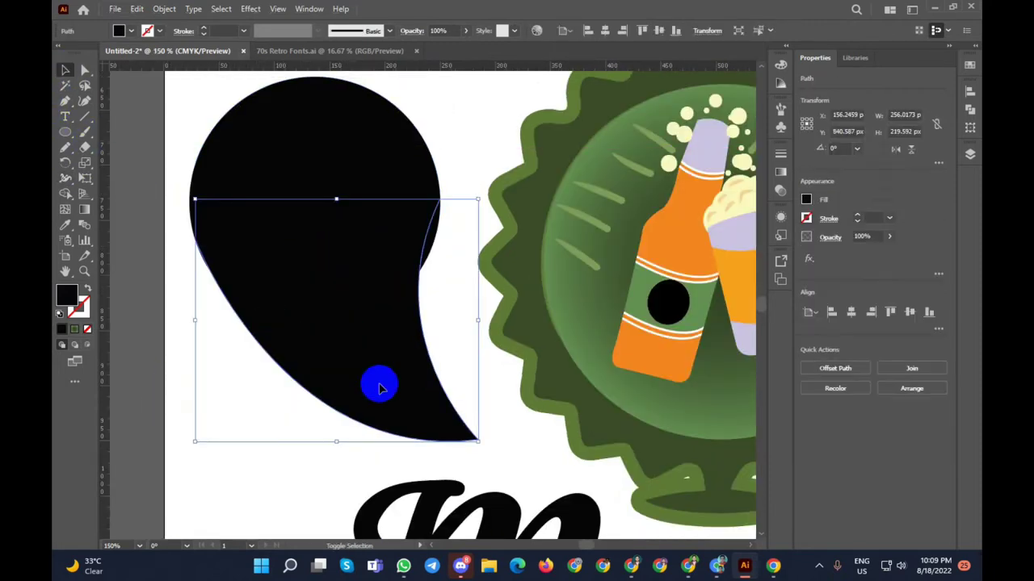
shift+click(380, 386)
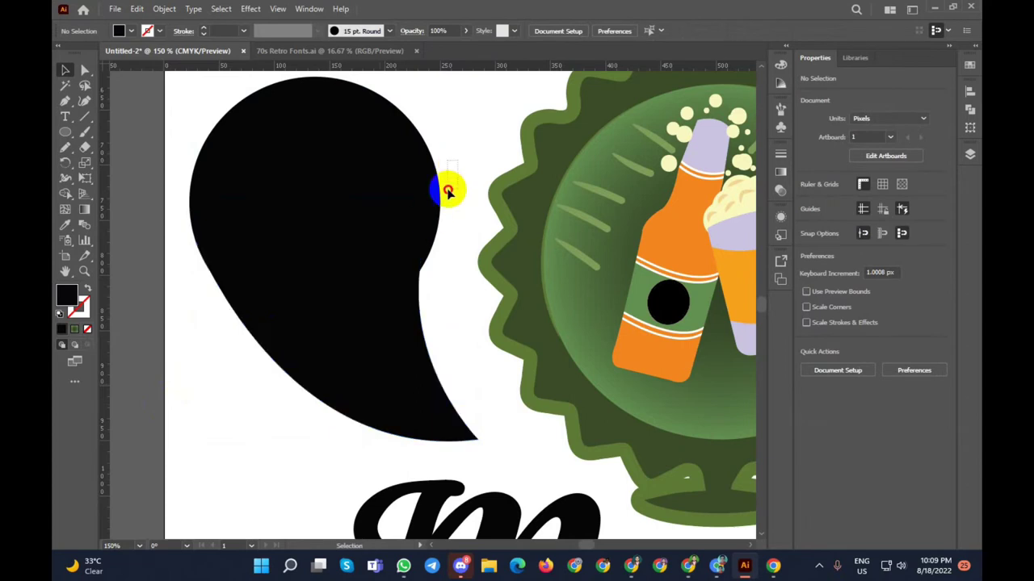
Step: Merge the circle and tail into one teardrop with the Shape Builder tool
click(353, 301)
click(67, 193)
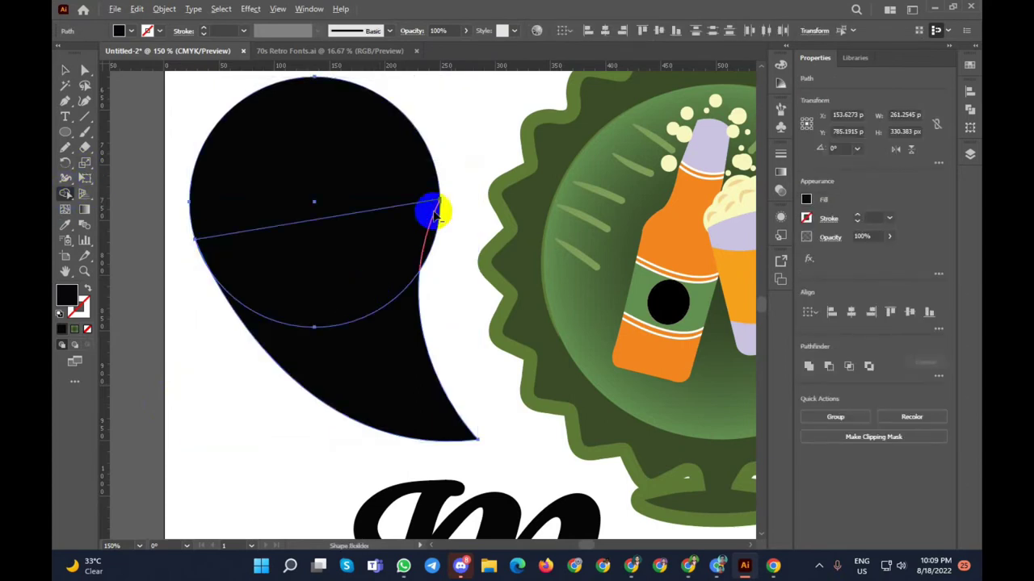
scroll(439, 216, up, 1)
scroll(435, 244, down, 1)
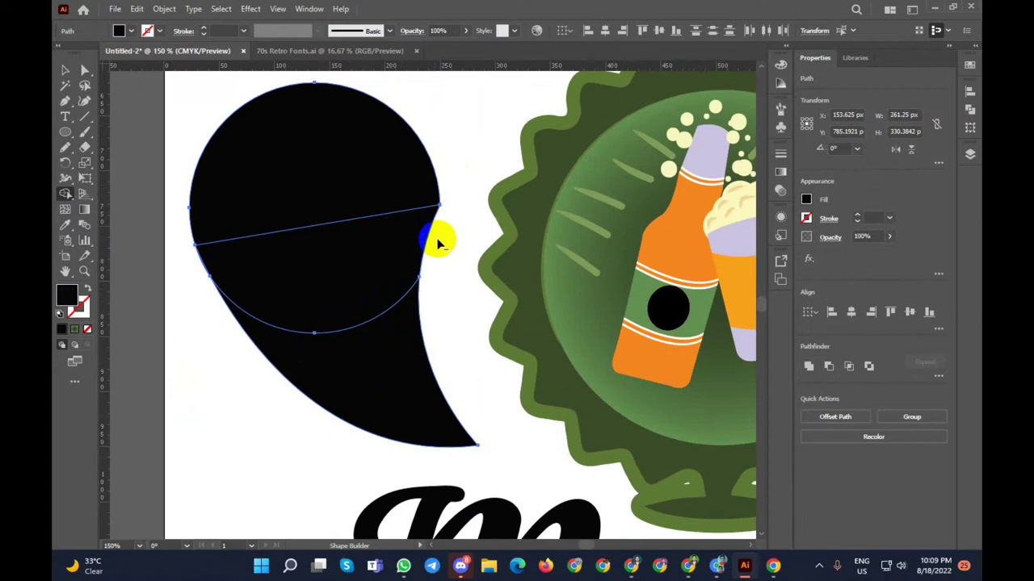
drag(249, 185, 327, 350)
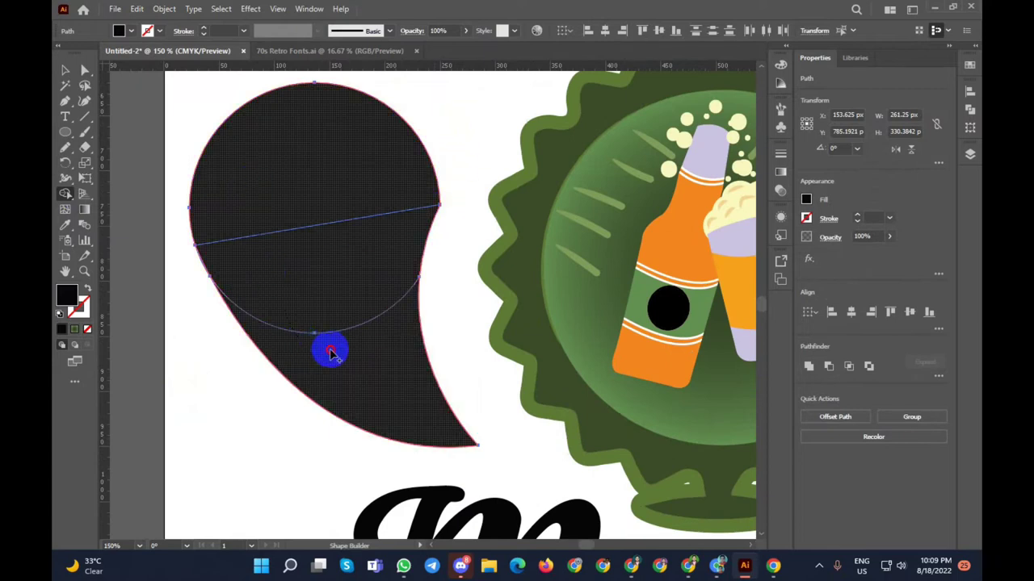
scroll(299, 304, down, 2)
scroll(300, 305, down, 1)
click(66, 70)
click(299, 342)
click(312, 289)
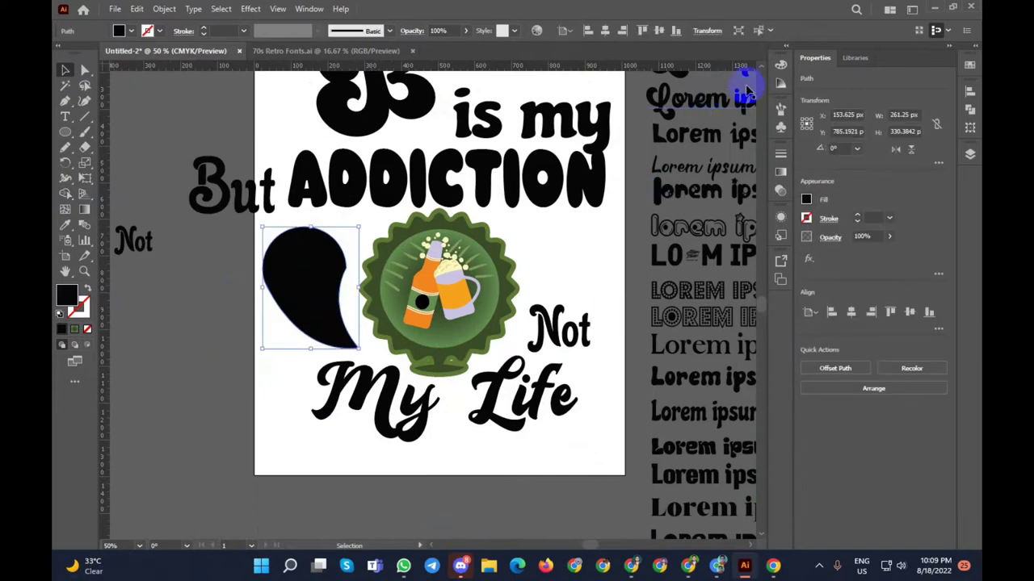
Step: Bring up the Gradient panel and move the colour palette image above the design
click(781, 155)
scroll(438, 203, down, 1)
scroll(439, 203, up, 3)
scroll(444, 198, down, 3)
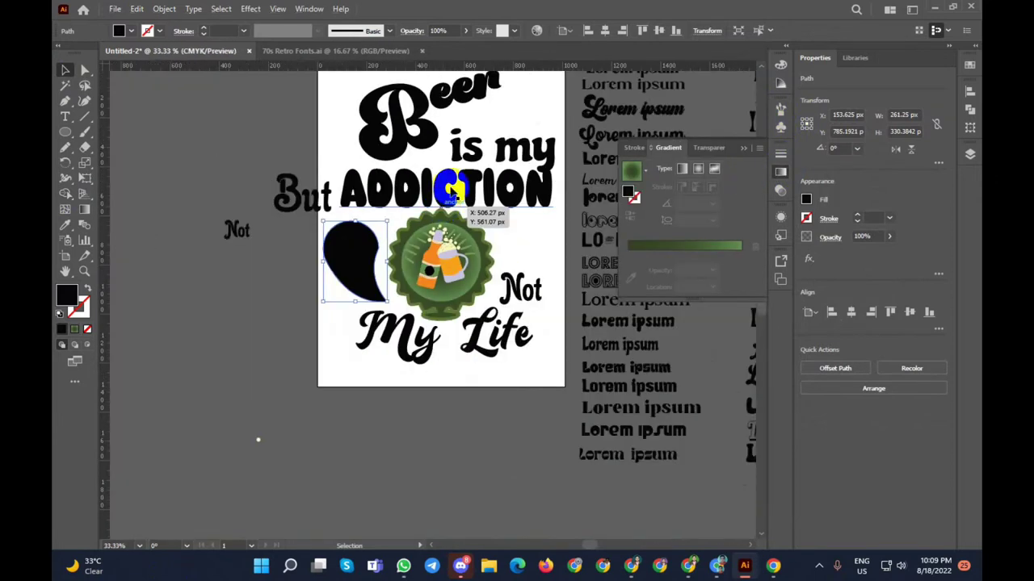
scroll(453, 188, up, 2)
scroll(453, 185, up, 1)
scroll(452, 185, down, 3)
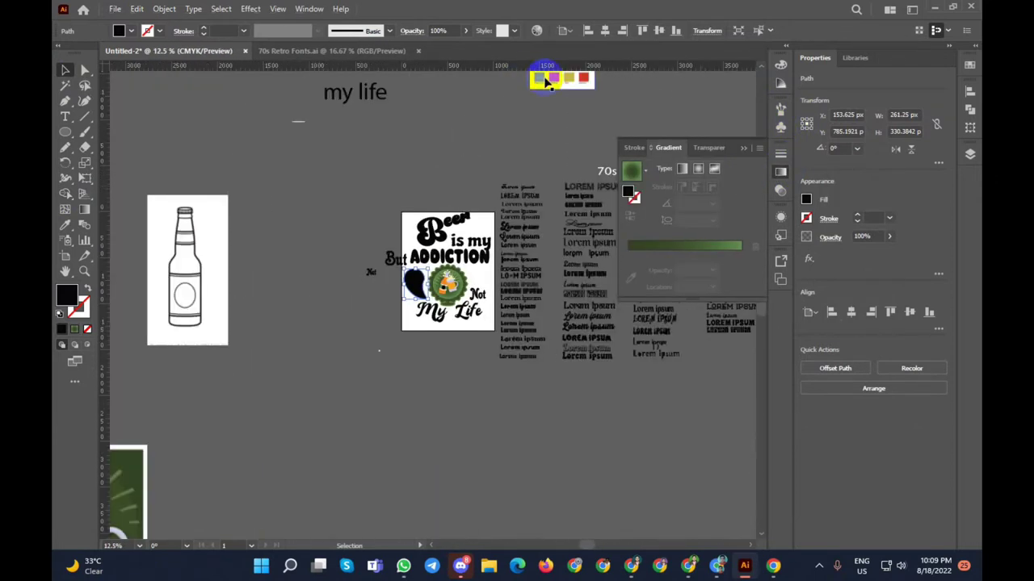
drag(546, 82, 484, 207)
scroll(487, 210, up, 2)
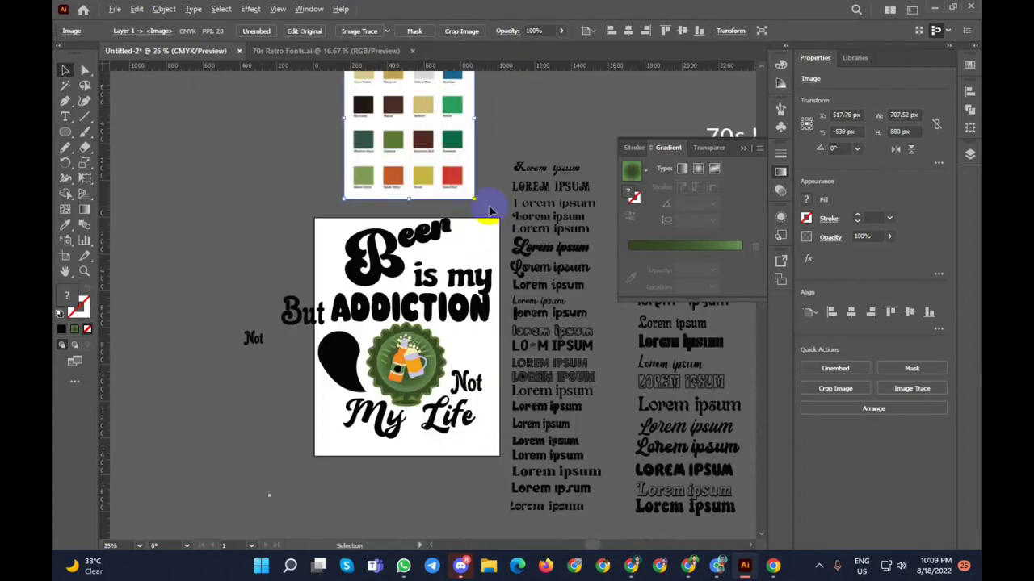
scroll(483, 206, up, 2)
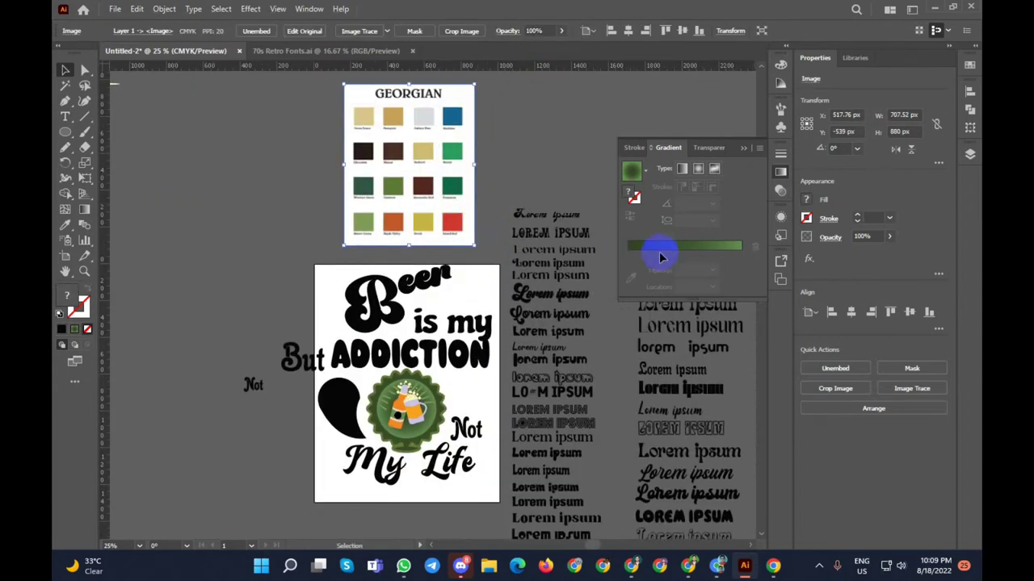
Step: Give the black teardrop a green gradient fill
drag(660, 257, 348, 406)
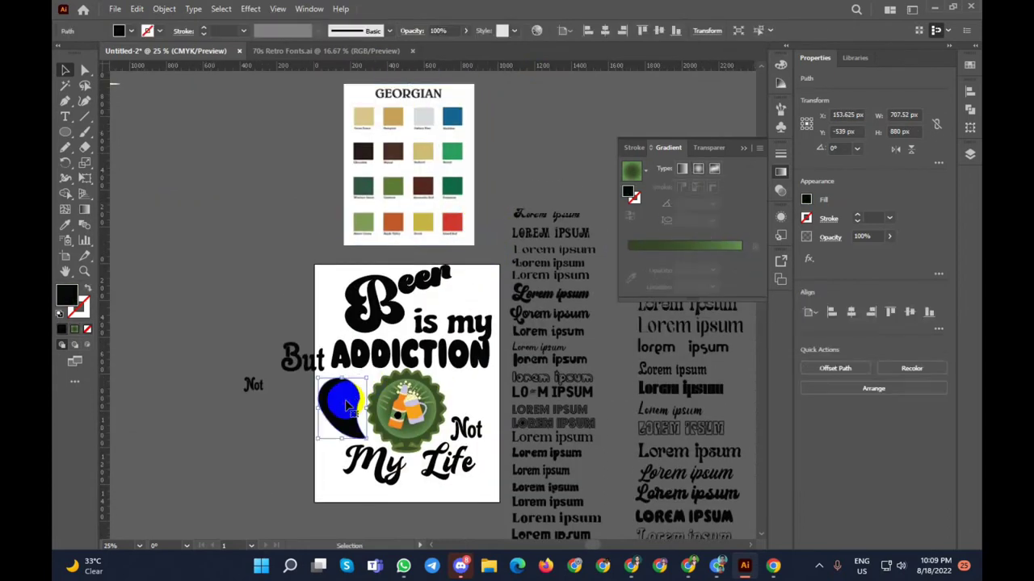
click(693, 246)
click(741, 268)
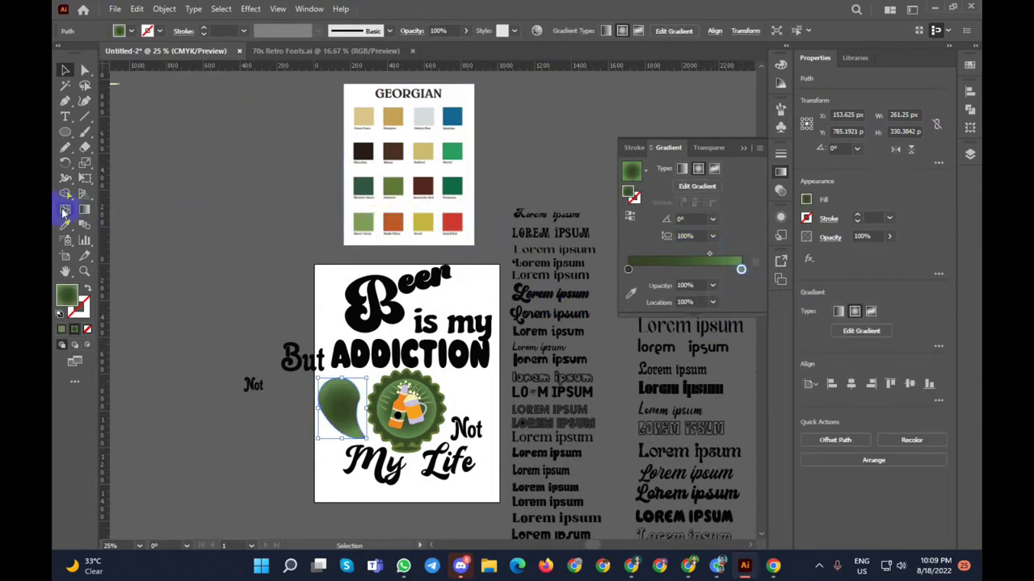
click(424, 150)
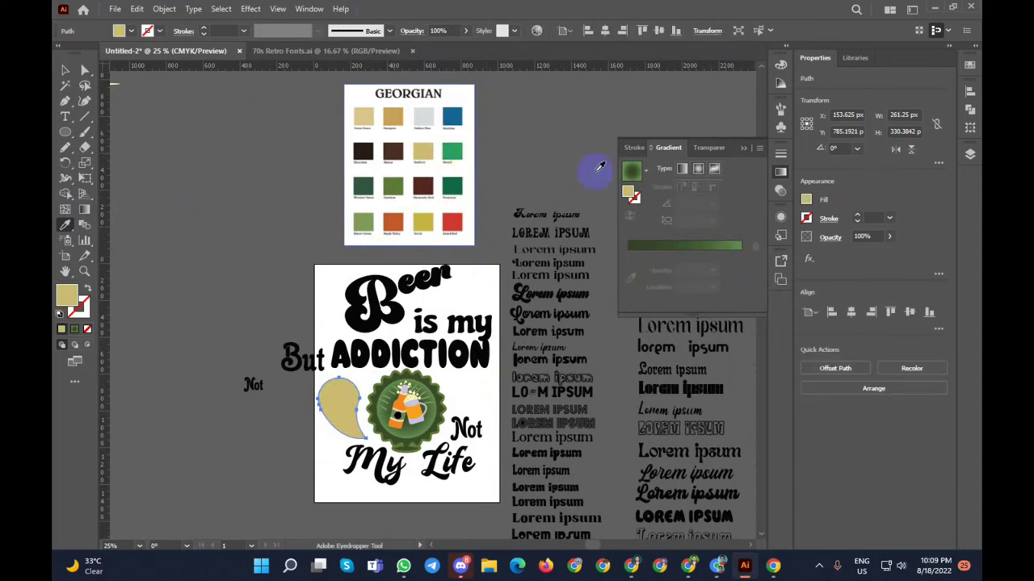
click(629, 248)
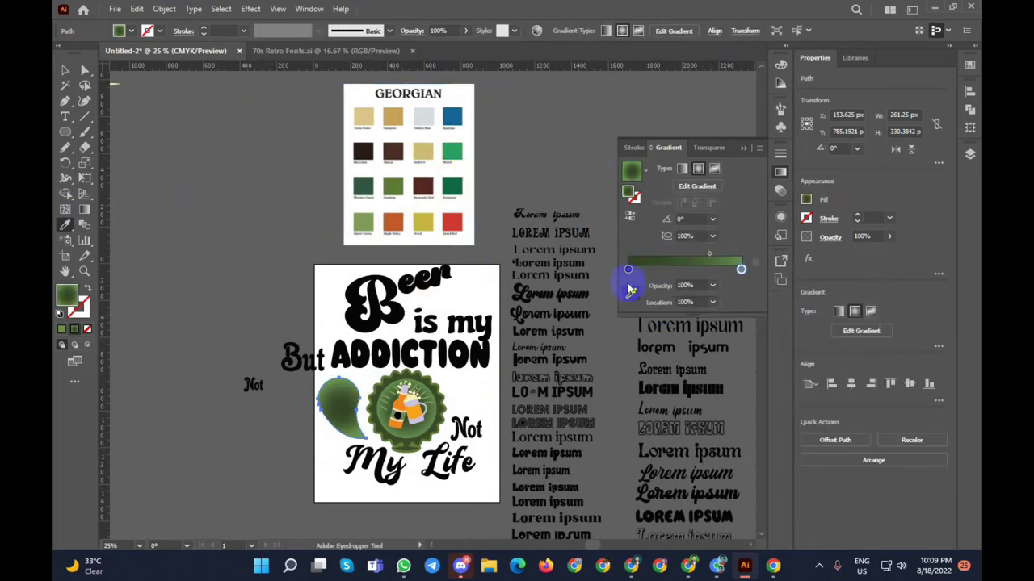
Step: Sample the tan swatch onto the teardrop with the Eyedropper, undoing a reapplied gradient
click(65, 225)
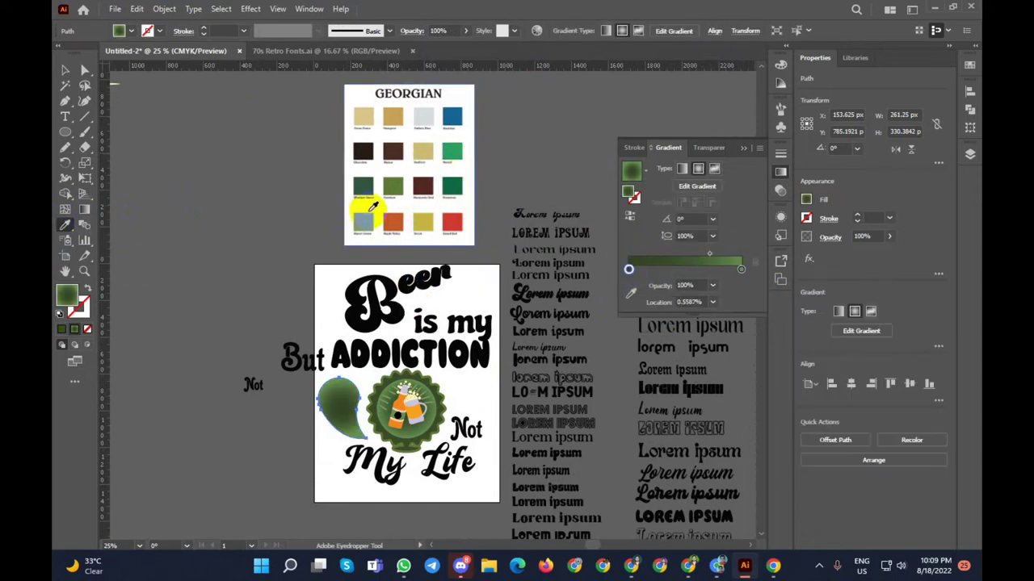
click(392, 117)
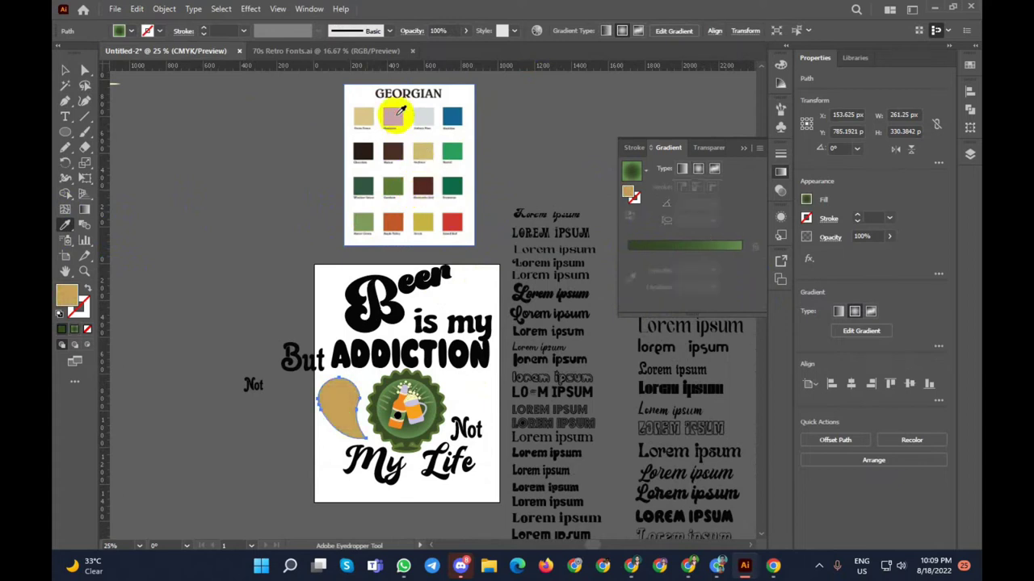
click(63, 72)
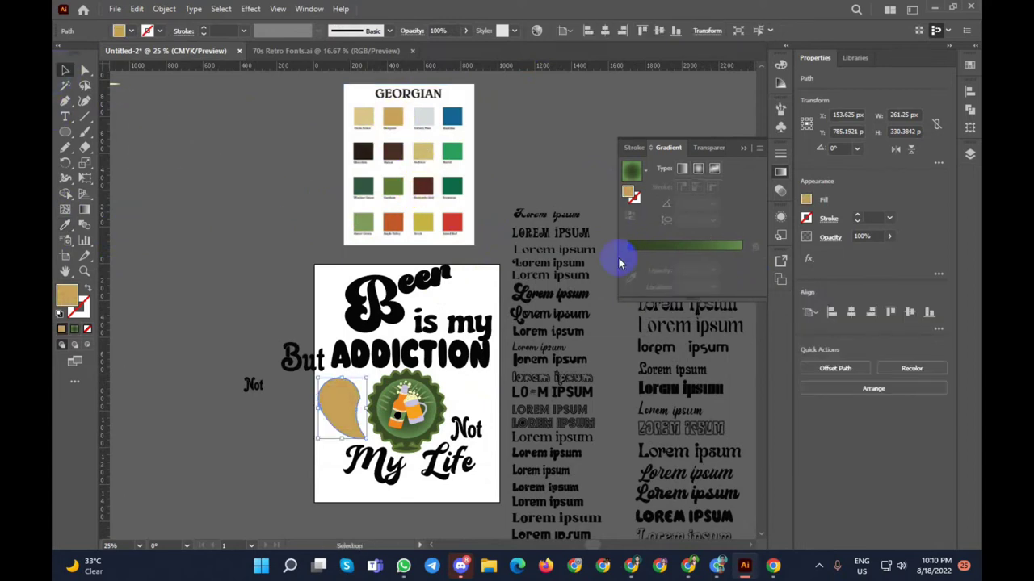
click(686, 245)
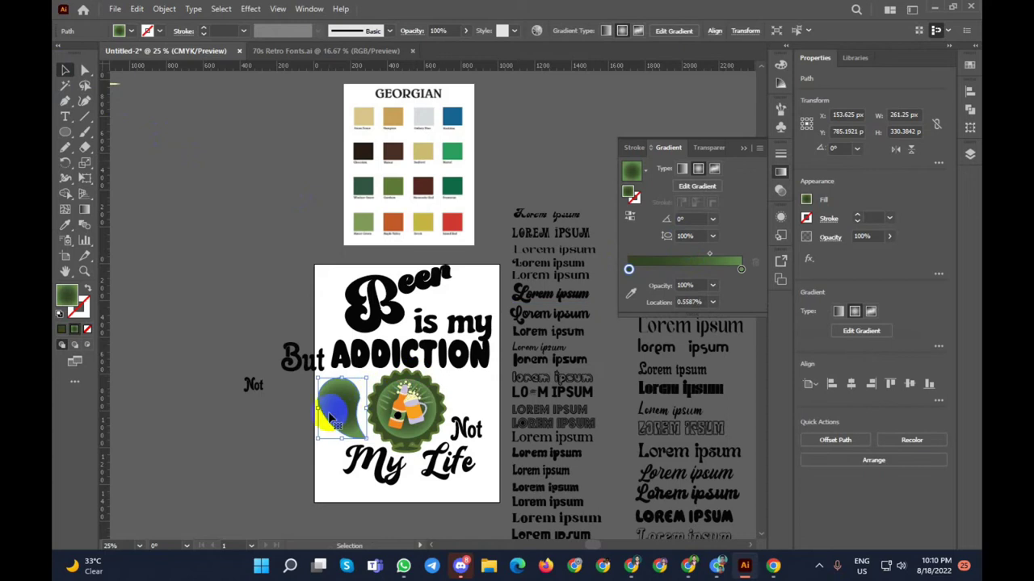
key(ctrl+z)
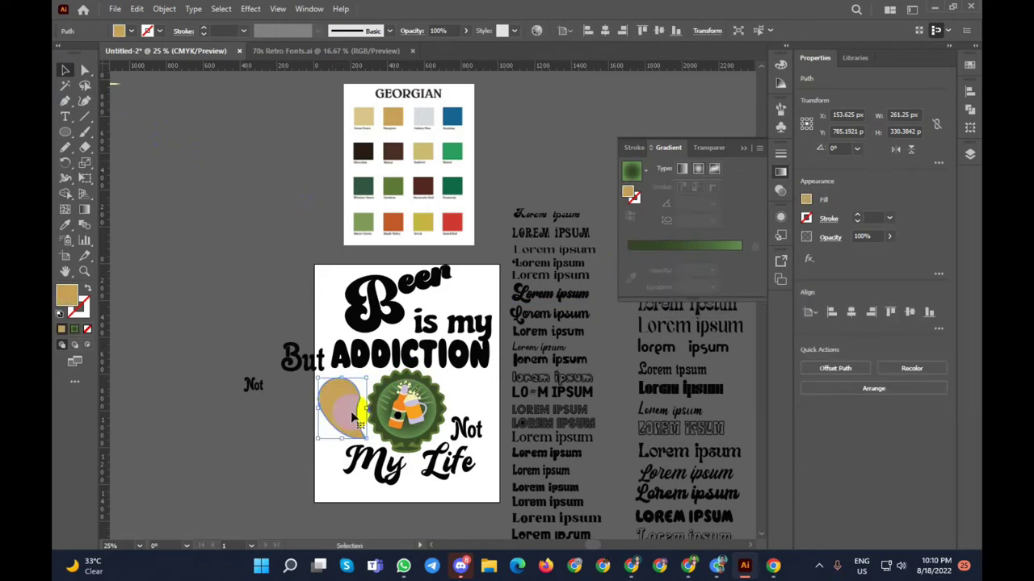
Step: Isolate the teardrop, exit isolation, and reapply the green gradient
double_click(348, 411)
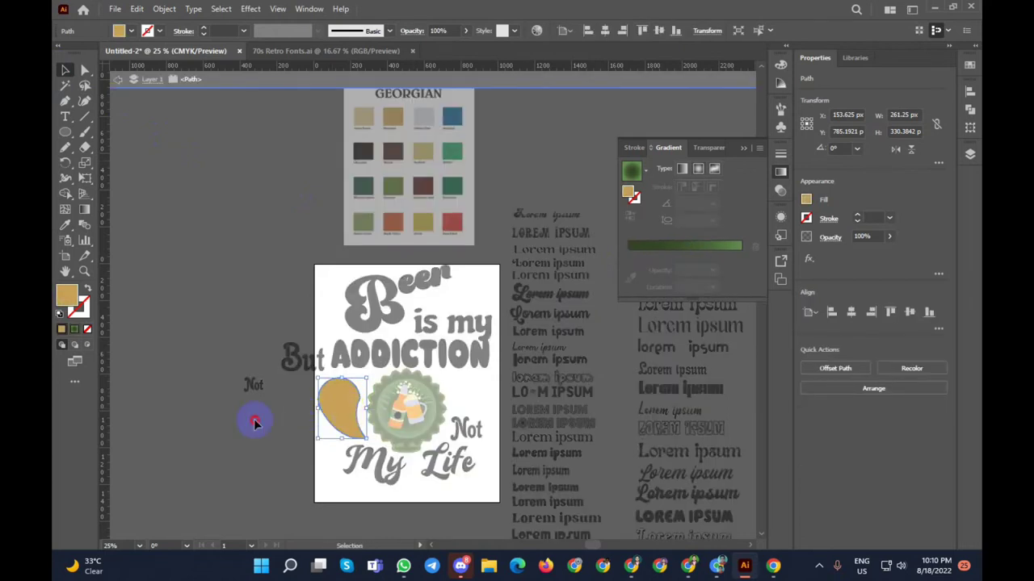
click(254, 424)
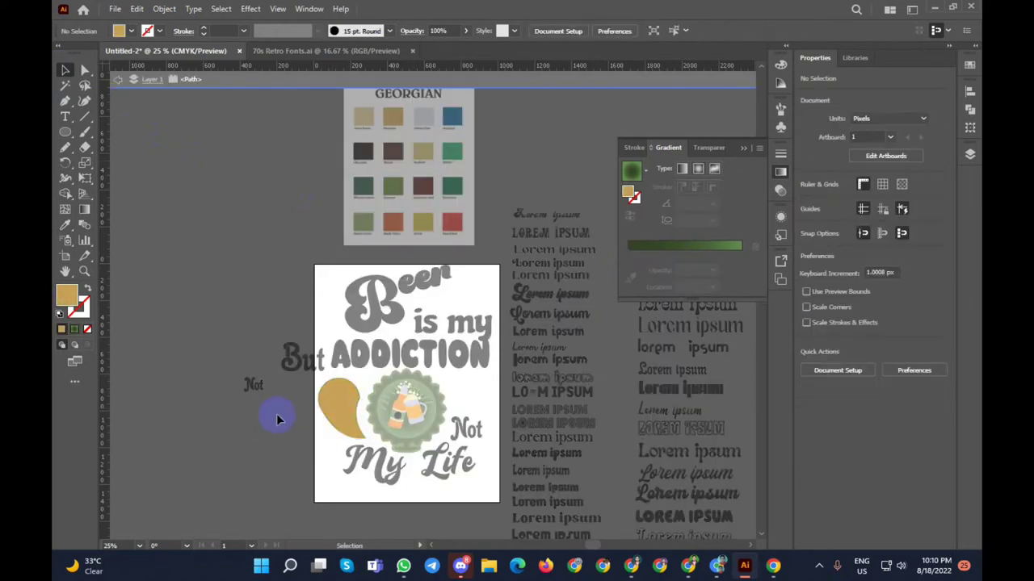
click(679, 254)
double_click(529, 156)
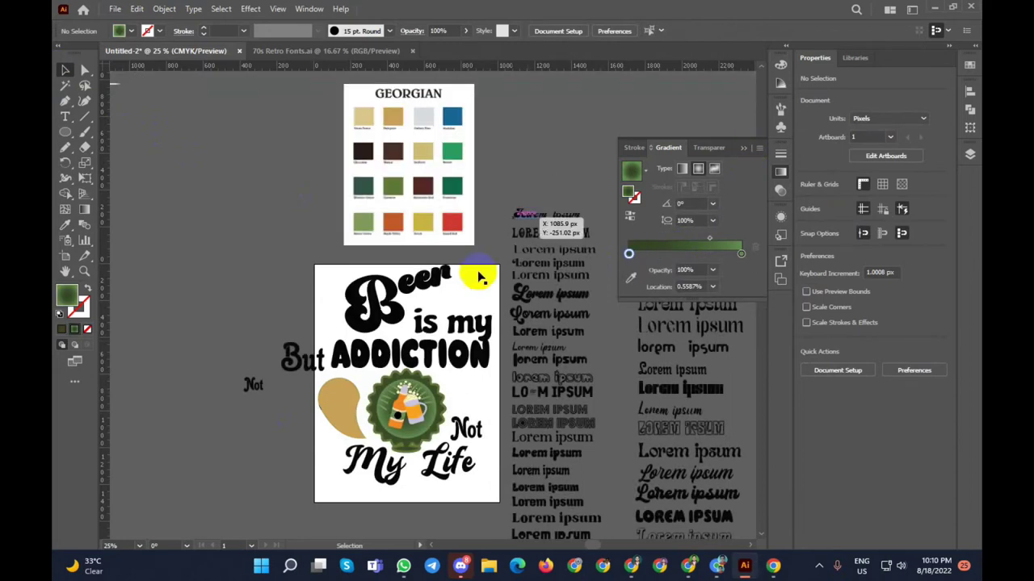
click(339, 403)
click(721, 248)
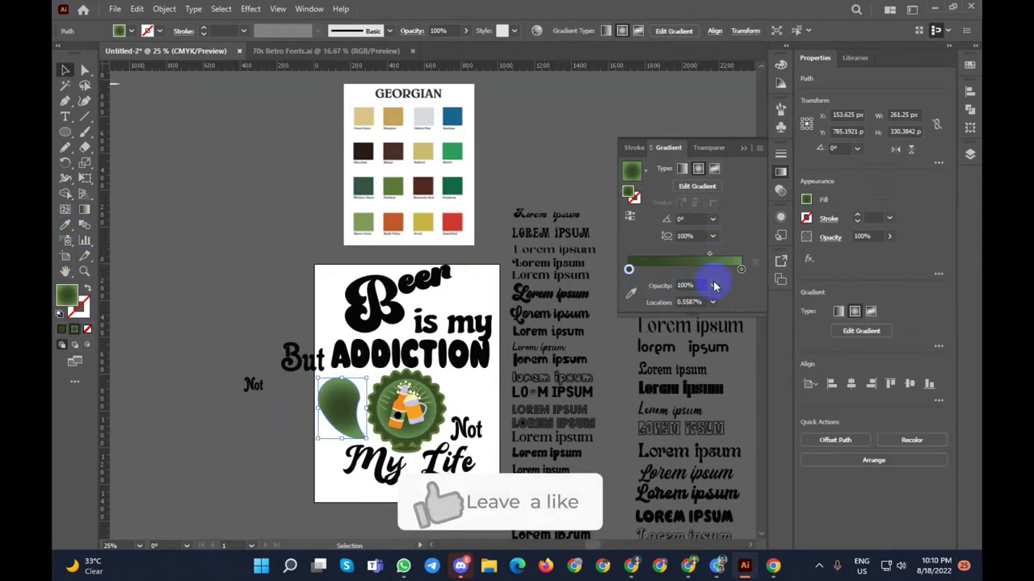
Step: Fill the teardrop with solid tan sampled from the palette using the Eyedropper
click(66, 227)
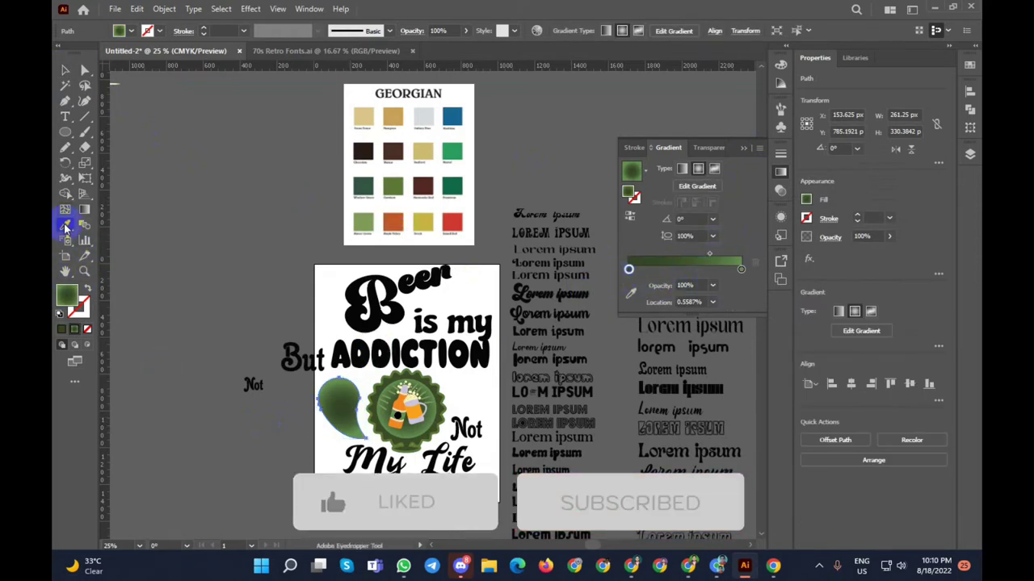
click(66, 226)
click(393, 115)
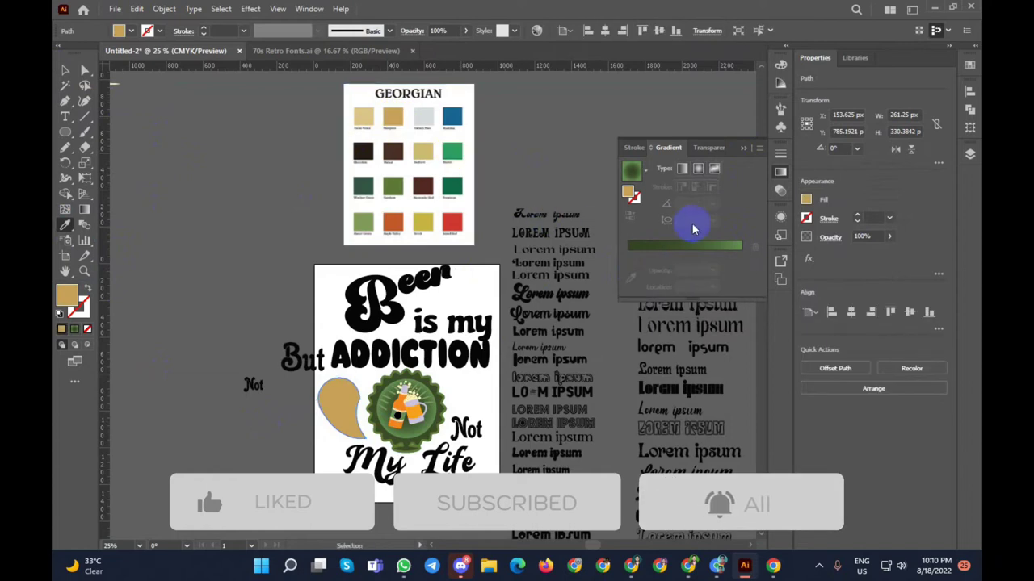
click(67, 70)
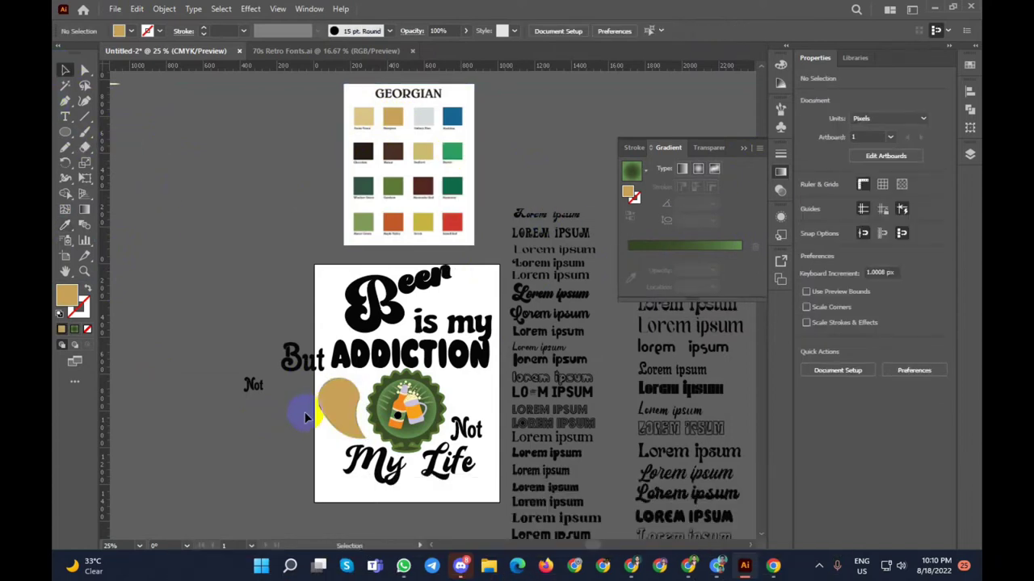
click(335, 408)
click(744, 149)
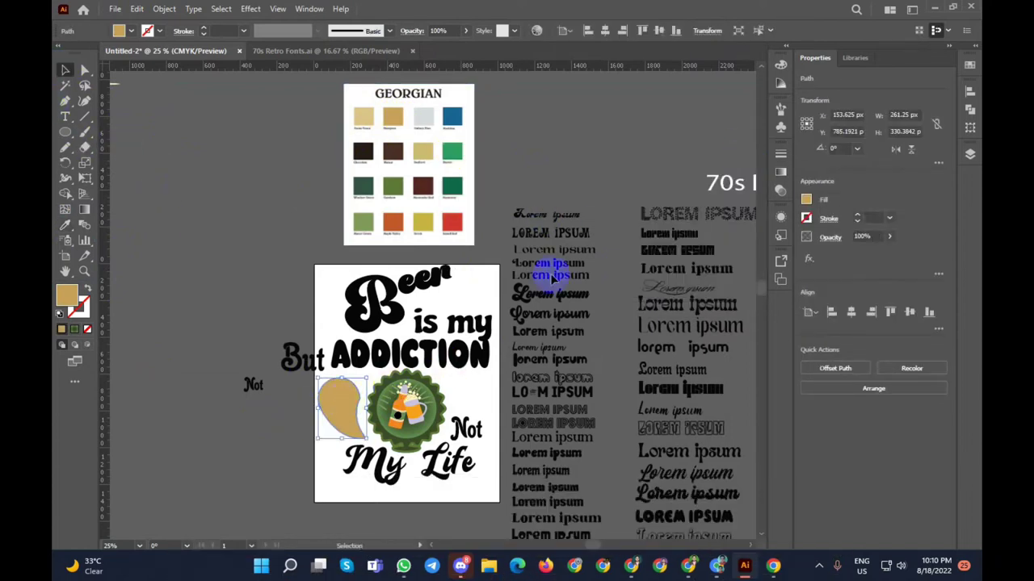
click(780, 172)
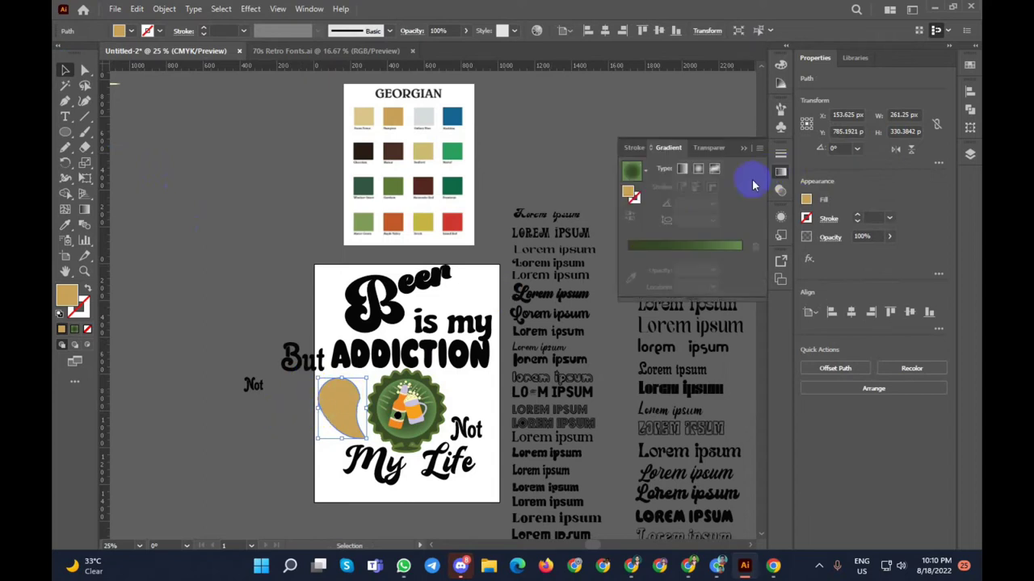
click(646, 170)
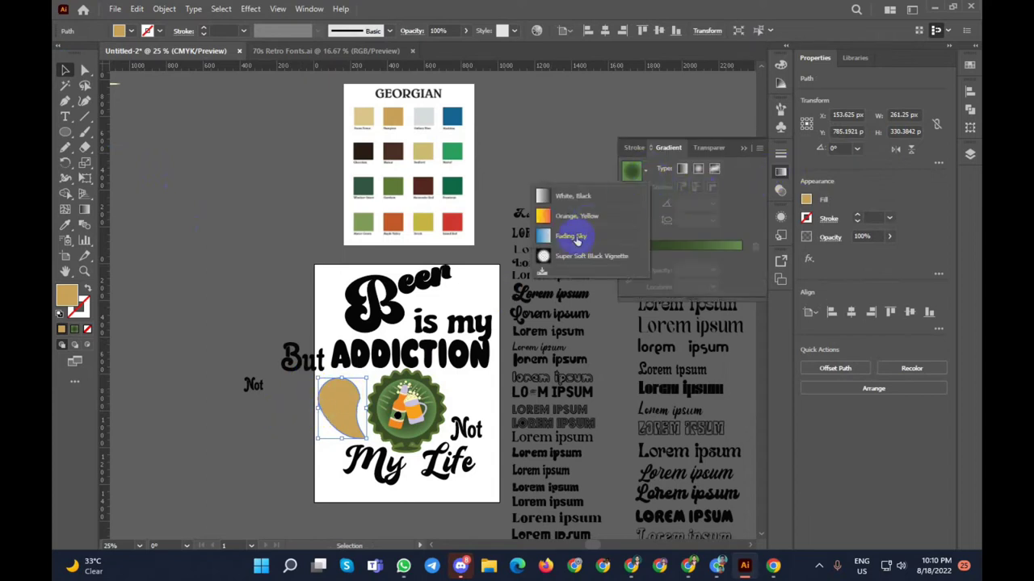
Step: Apply the Fading Sky gradient preset and colour its stops tan and light from the swatches
click(575, 236)
click(629, 270)
click(631, 277)
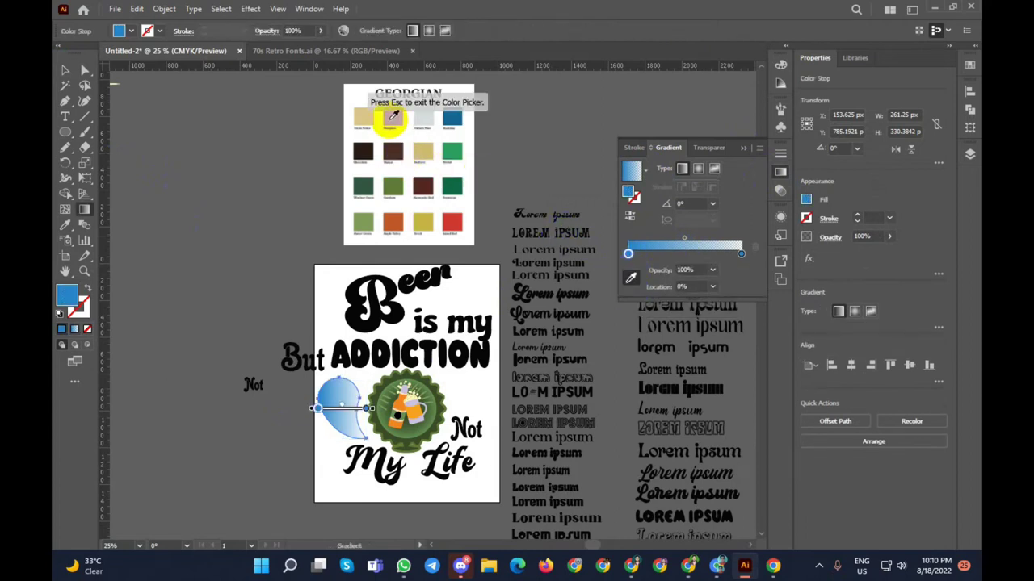
click(393, 116)
click(741, 254)
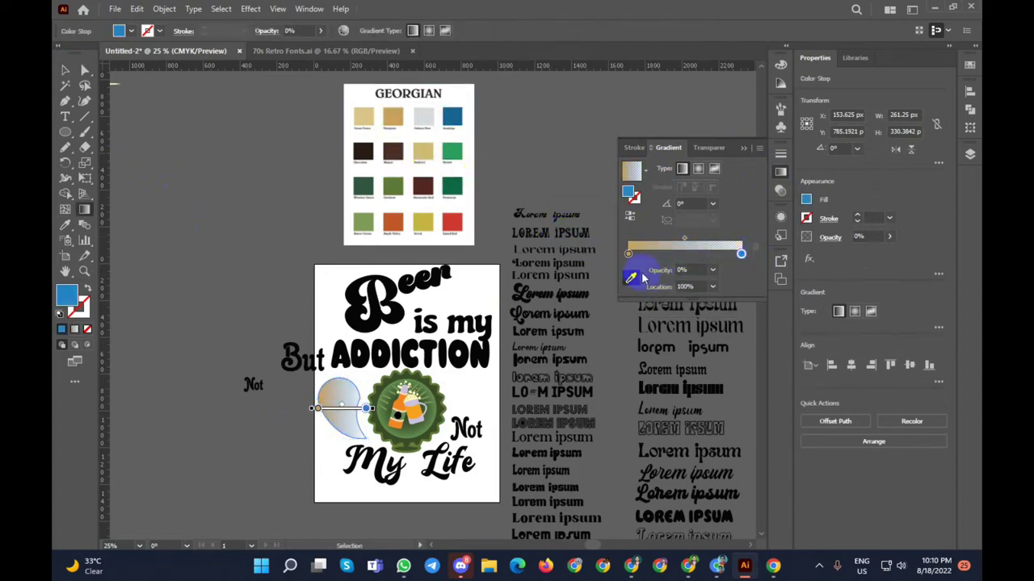
click(630, 277)
click(426, 116)
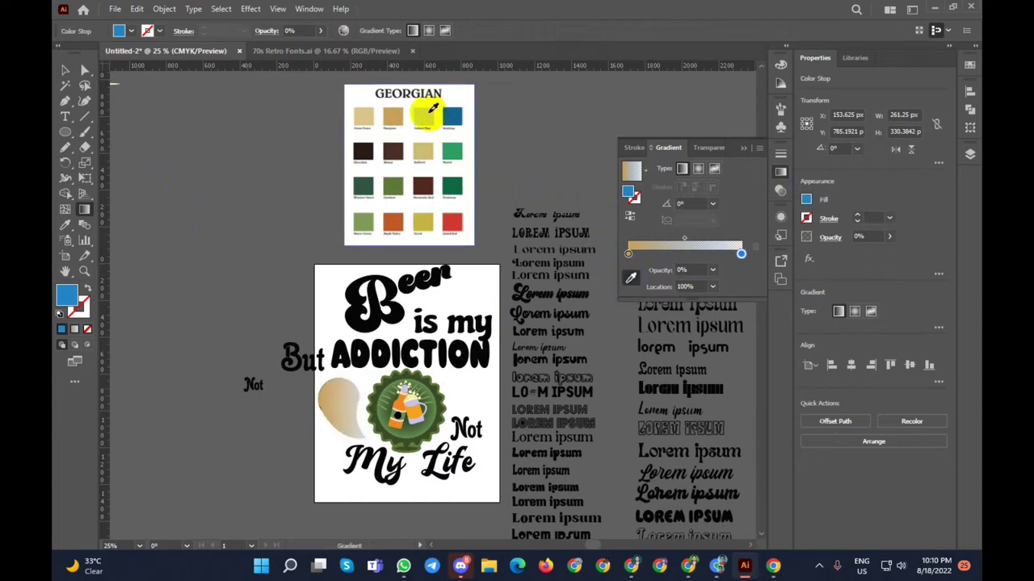
click(67, 71)
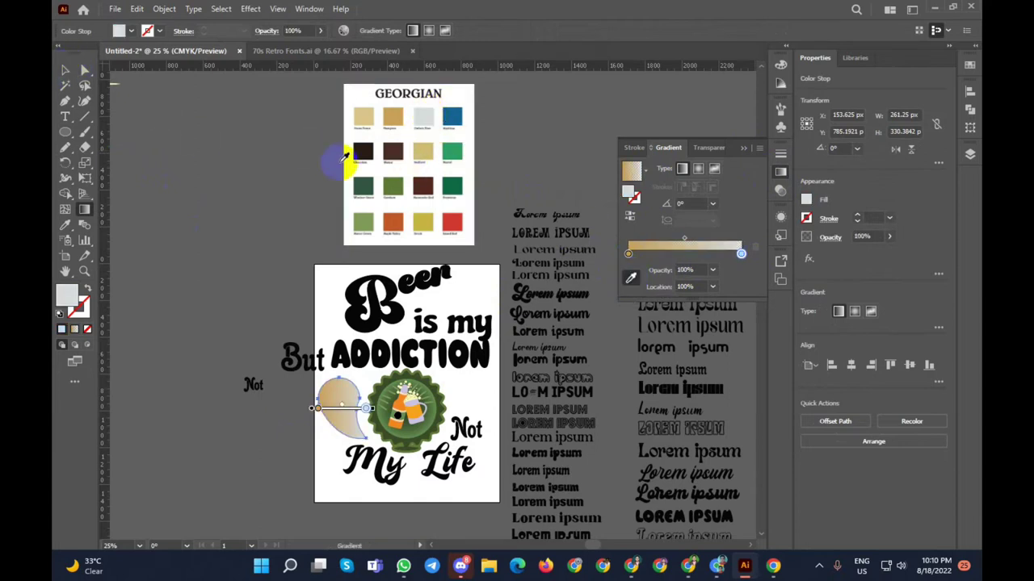
Step: Colour a gradient stop with the gold swatch and set its opacity to 60%
click(424, 218)
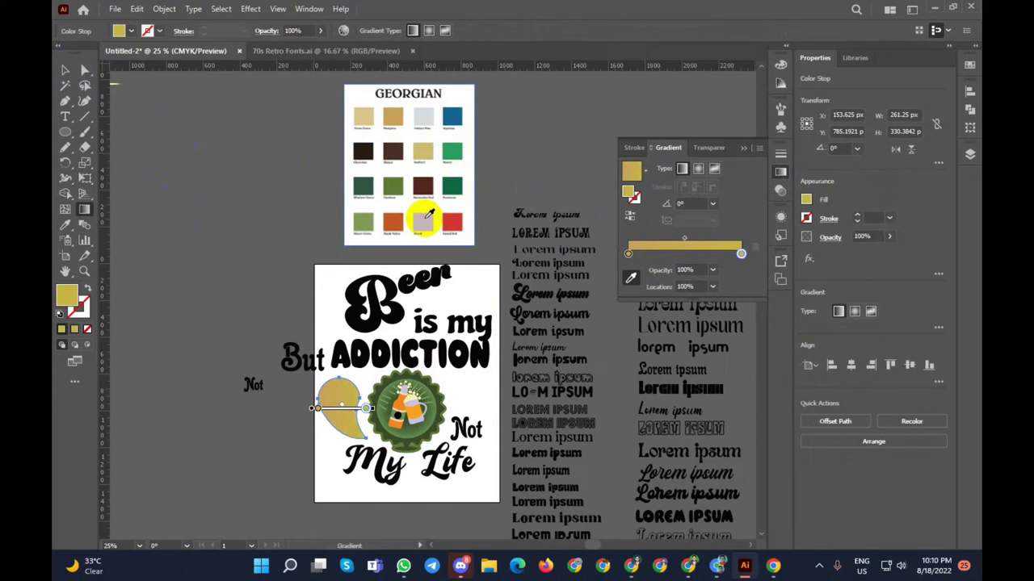
click(65, 72)
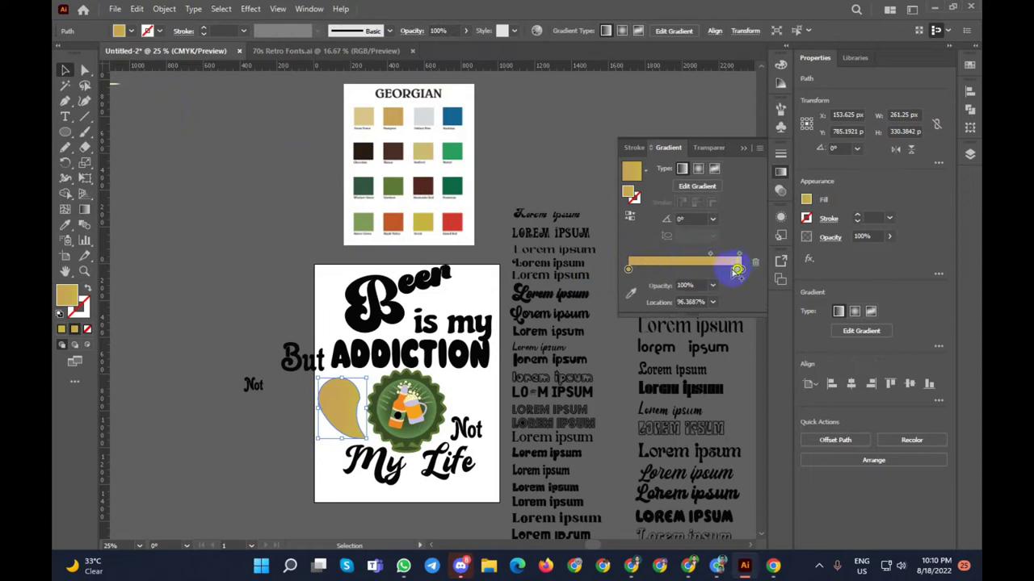
click(714, 289)
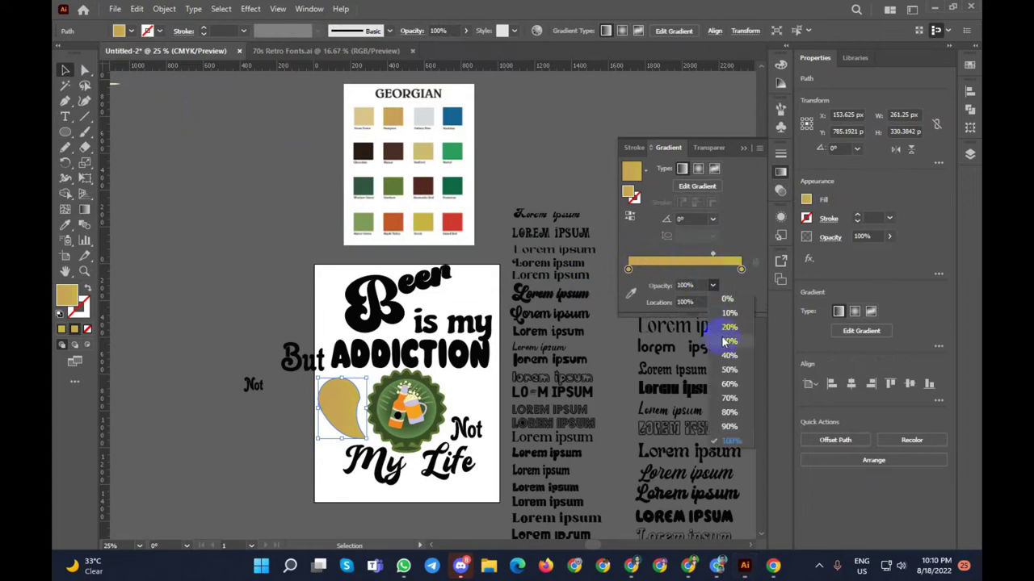
click(726, 386)
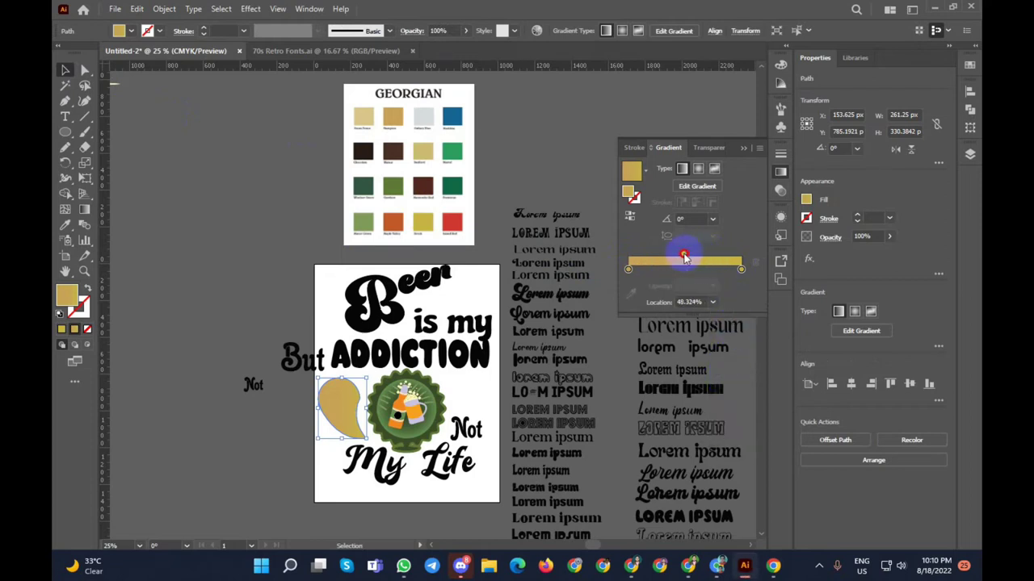
click(155, 159)
click(744, 151)
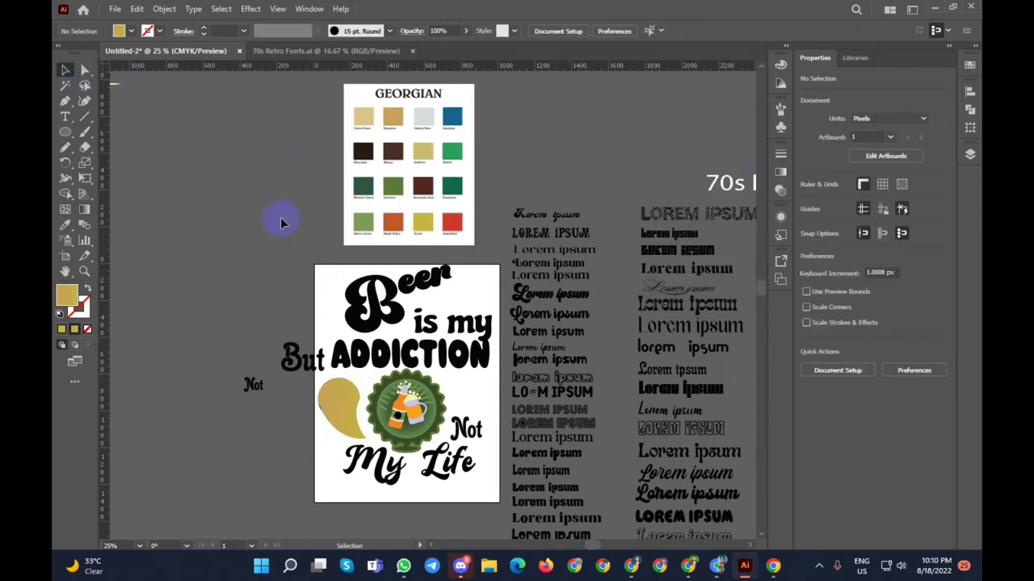
Step: Make a vertically reflected copy of the tan teardrop and place it right of the badge
right_click(337, 398)
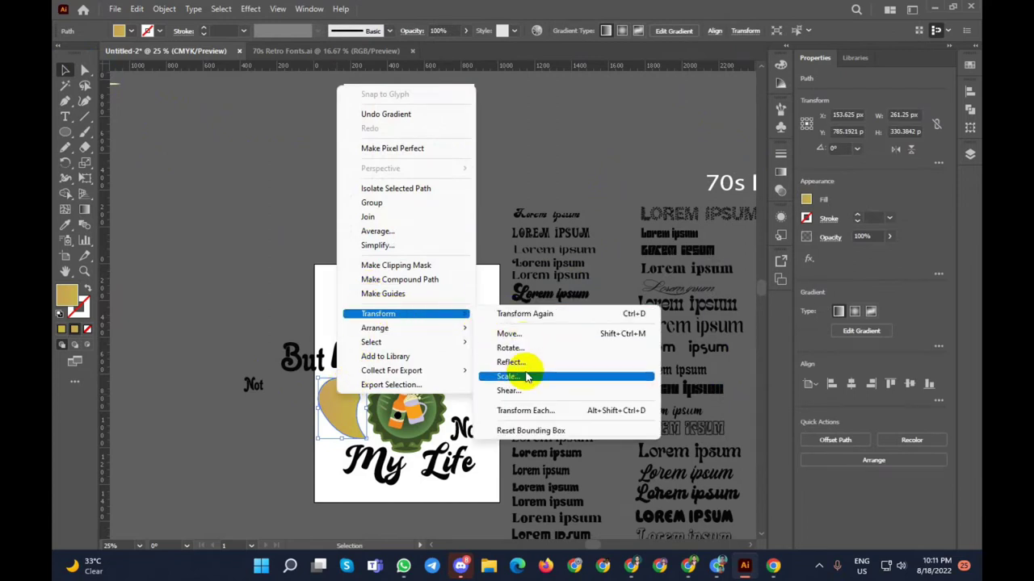
mouse_move(405, 313)
click(524, 363)
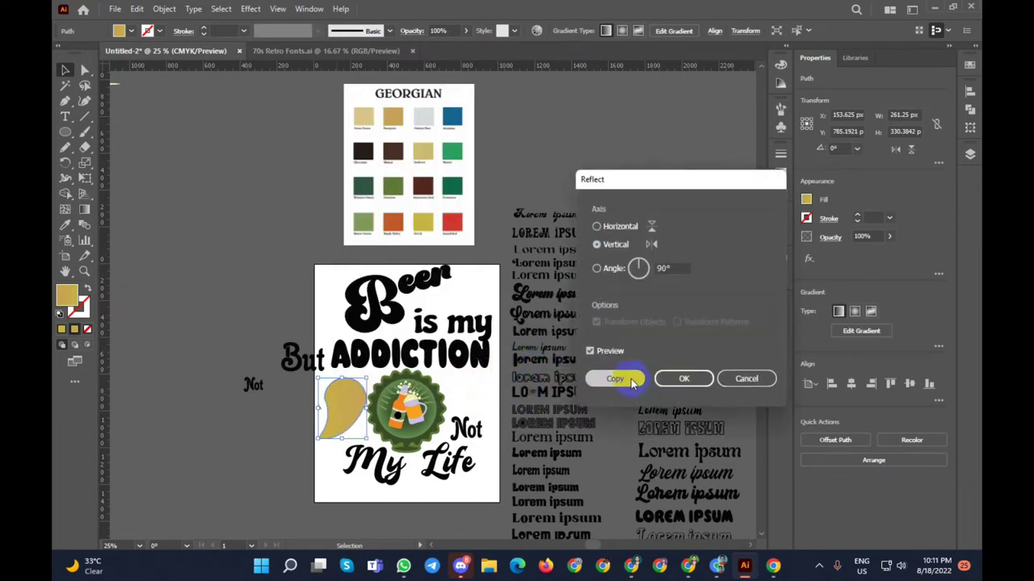
click(631, 380)
drag(321, 408, 465, 403)
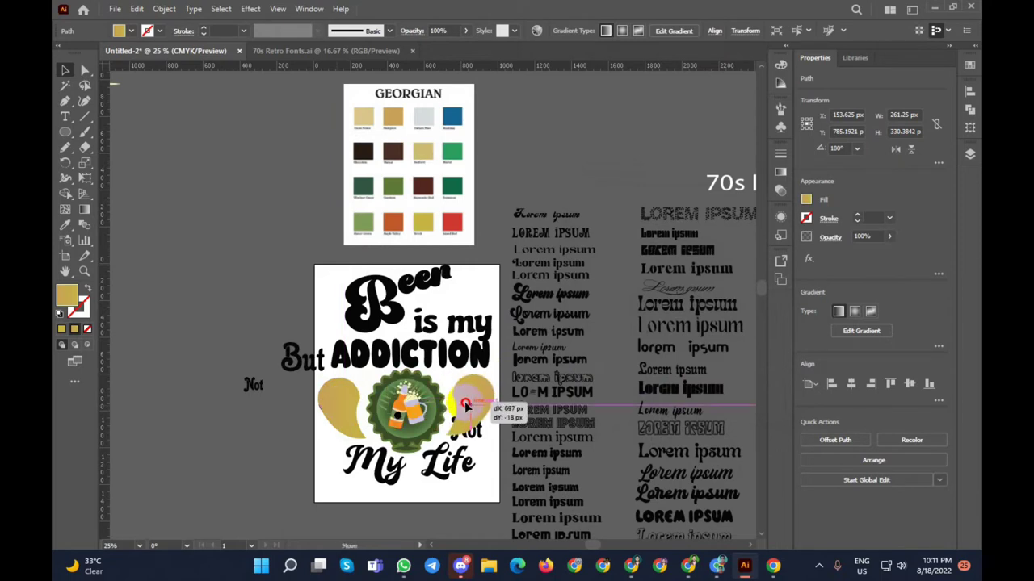
drag(466, 404, 469, 404)
Step: Flip the copied teardrop across the horizontal axis
right_click(469, 404)
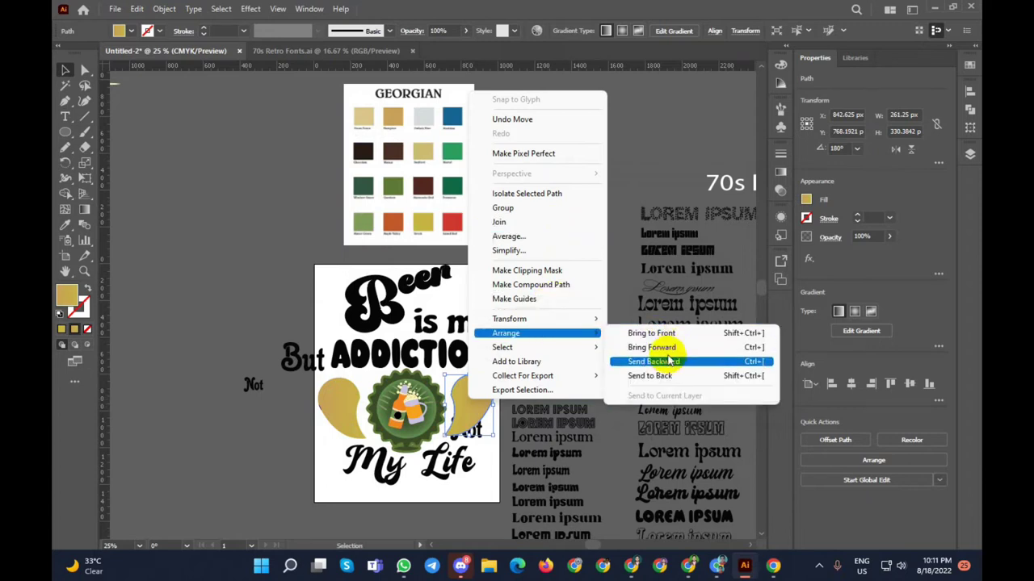
mouse_move(509, 319)
click(669, 366)
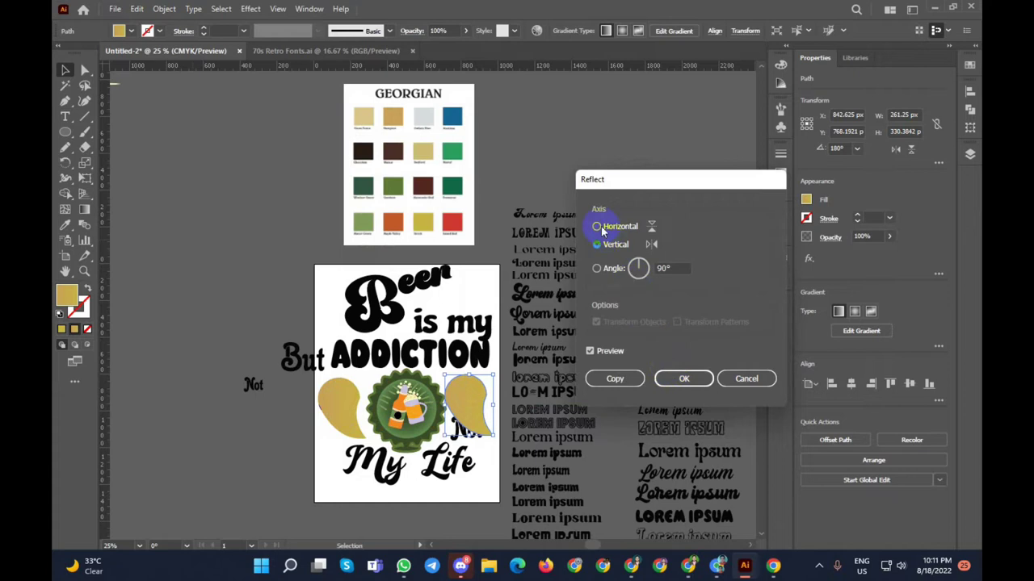
click(597, 227)
click(683, 379)
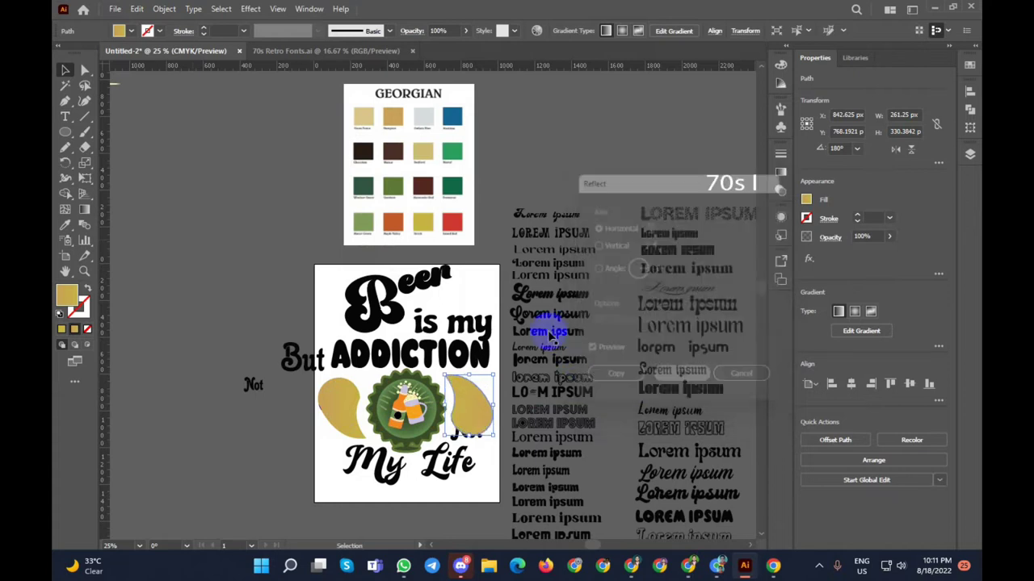
click(538, 176)
Step: Tilt the left teardrop to 351.70° and settle it up and left beside the badge
scroll(383, 413, up, 3)
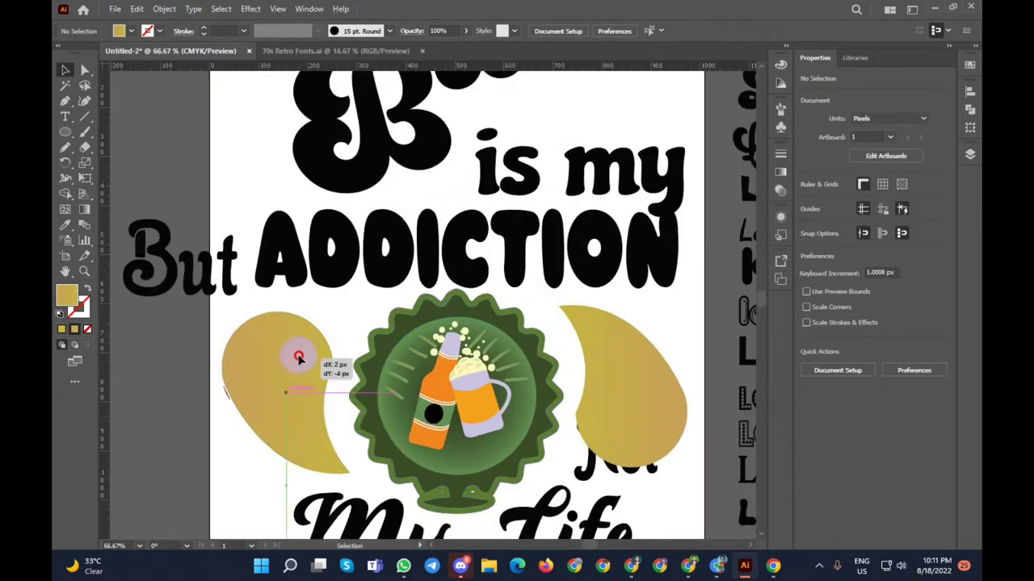
click(311, 459)
drag(367, 457, 366, 467)
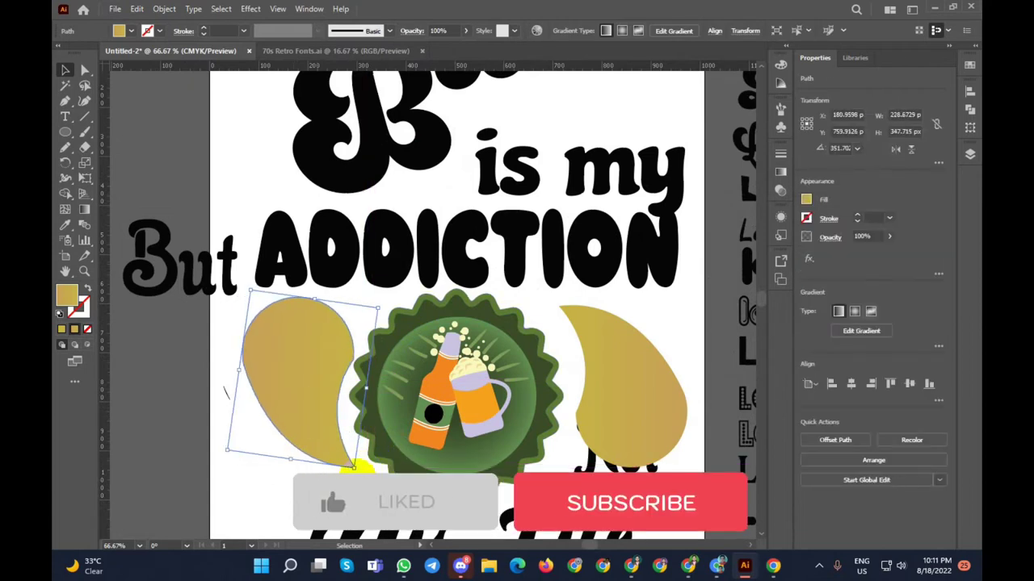
drag(366, 467, 369, 471)
drag(311, 411, 285, 392)
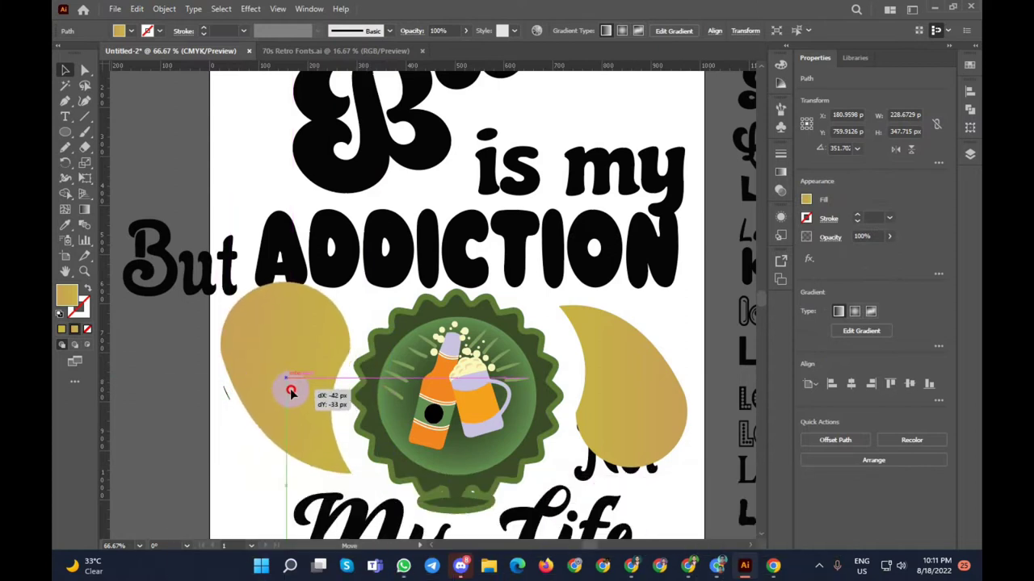
drag(284, 391, 290, 392)
Step: Stretch the right teardrop taller, reposition it, and nudge both teardrops down slightly
click(618, 408)
drag(625, 307, 616, 284)
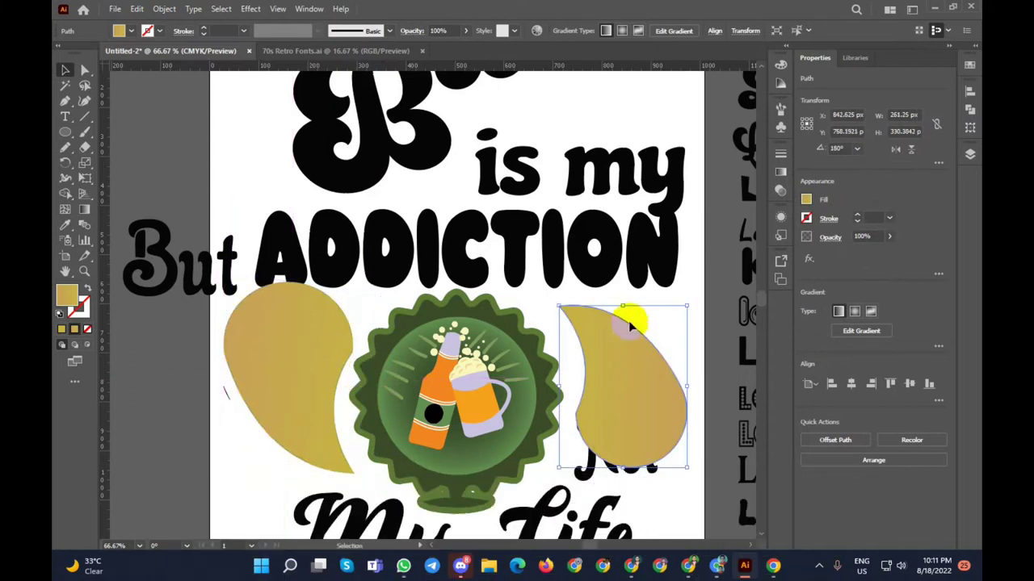
drag(623, 359, 619, 386)
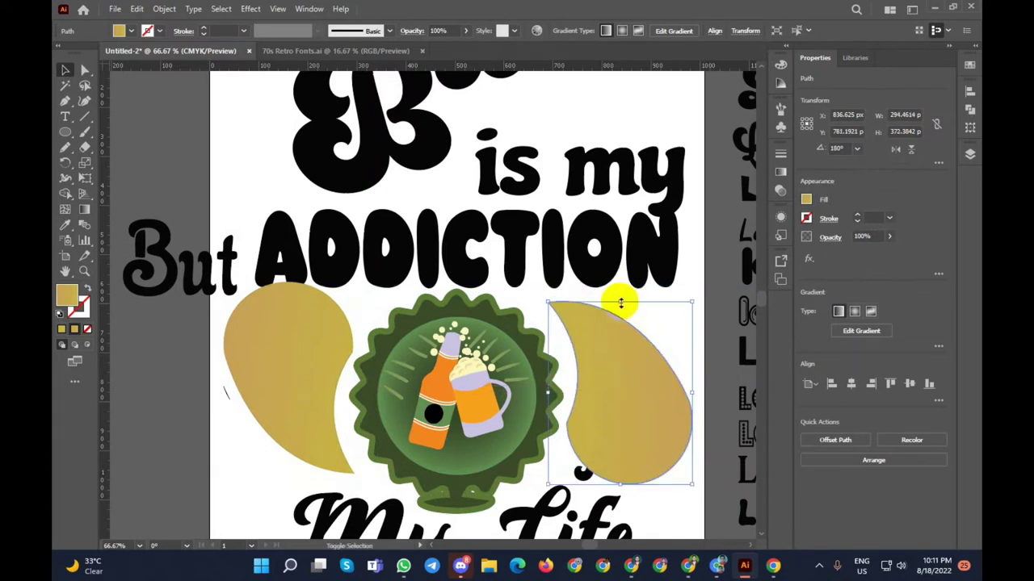
drag(620, 303, 619, 287)
click(658, 312)
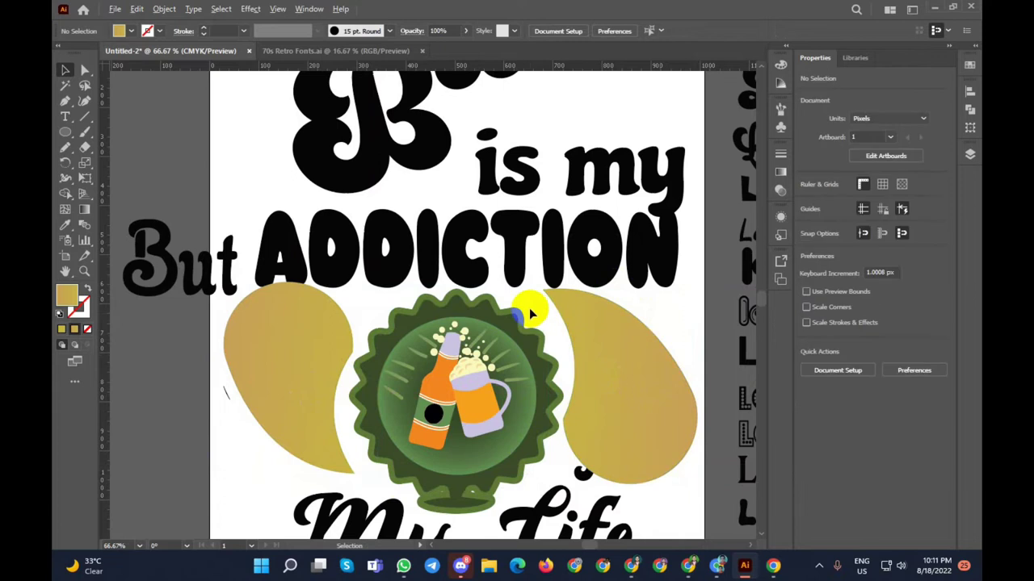
scroll(529, 308, down, 1)
drag(362, 317, 359, 315)
drag(621, 393, 622, 394)
click(652, 334)
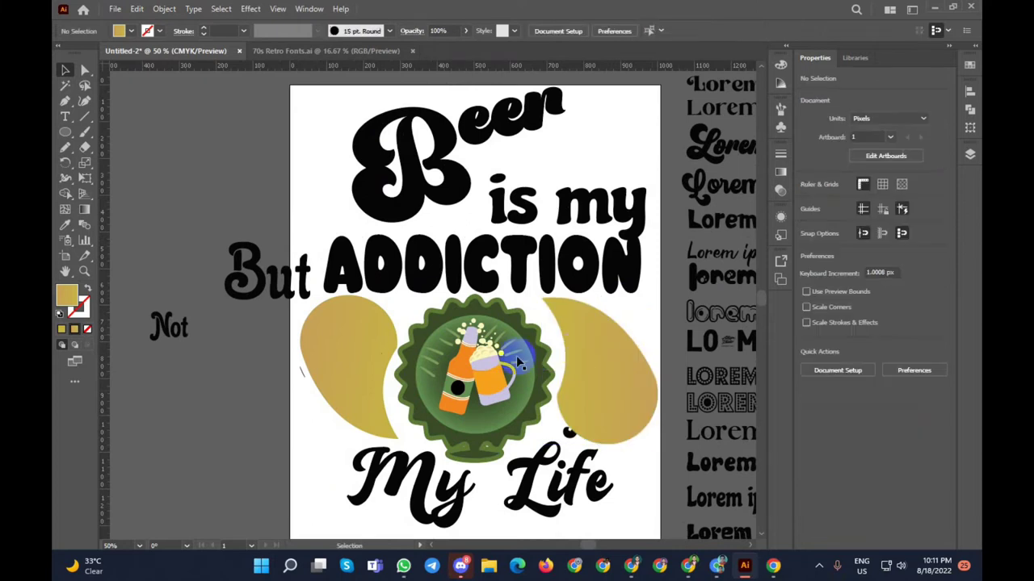
Step: Move the right teardrop aside and back to its spot right of the badge
scroll(335, 420, down, 1)
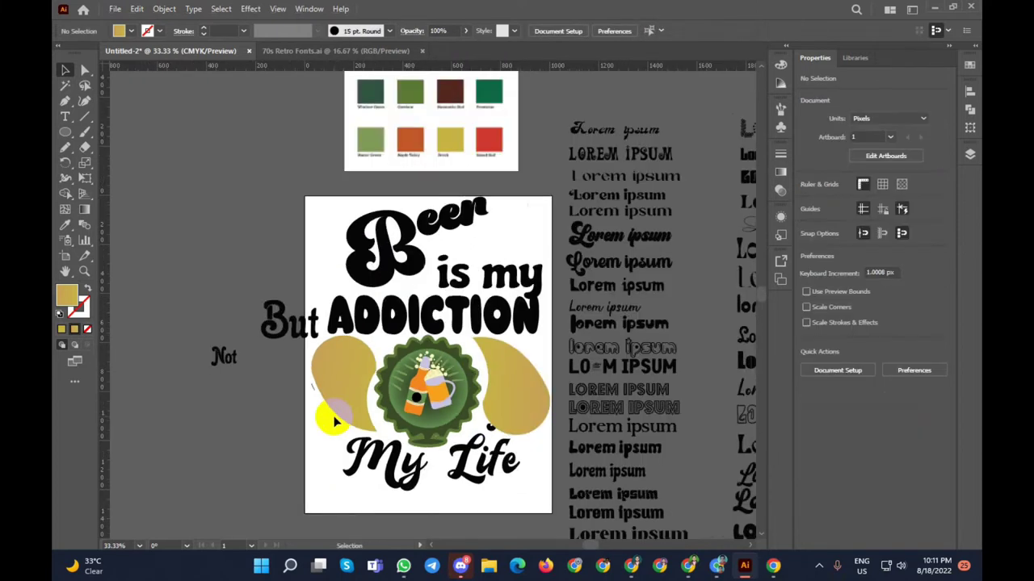
click(336, 415)
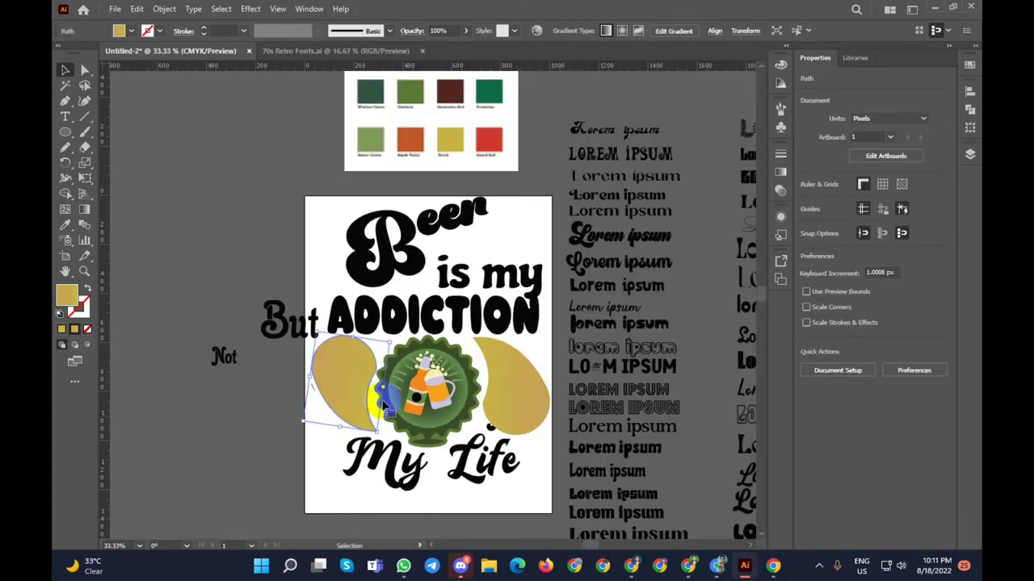
click(489, 430)
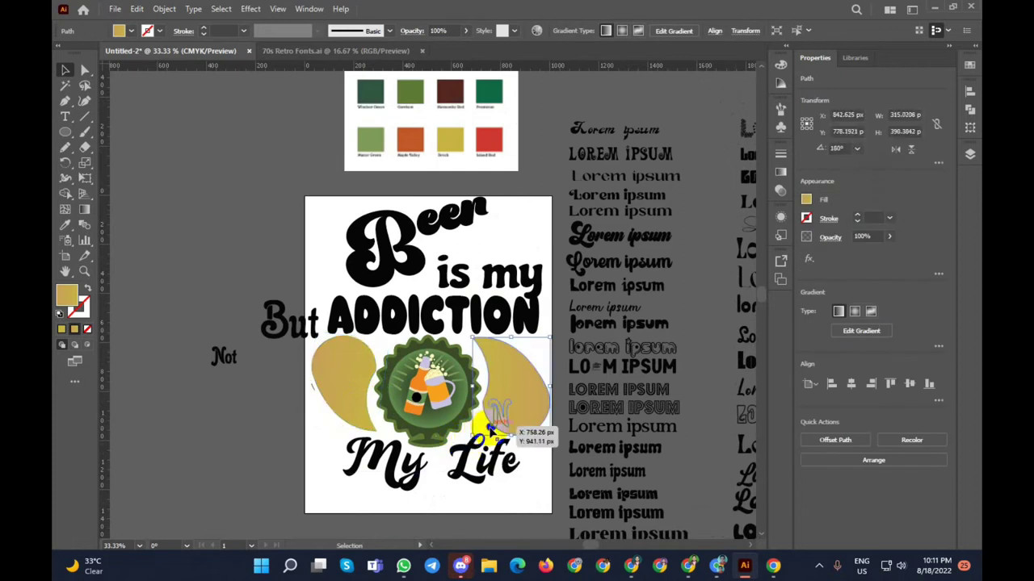
mouse_move(489, 431)
mouse_down()
mouse_move(229, 459)
mouse_move(107, 538)
mouse_up()
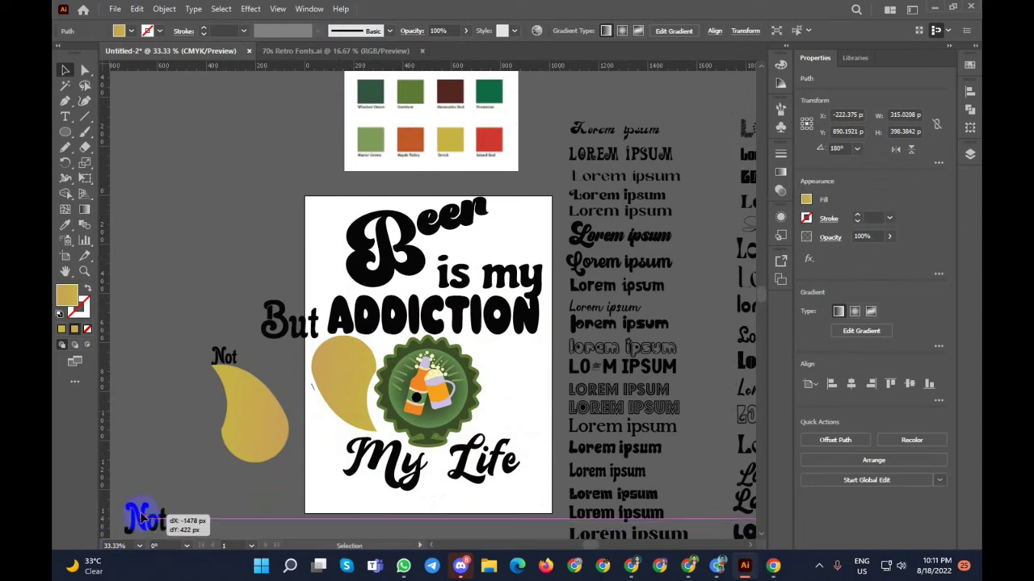
drag(256, 431, 521, 406)
click(296, 479)
Step: Group the left and right teardrops together
click(530, 403)
shift+click(355, 387)
right_click(360, 386)
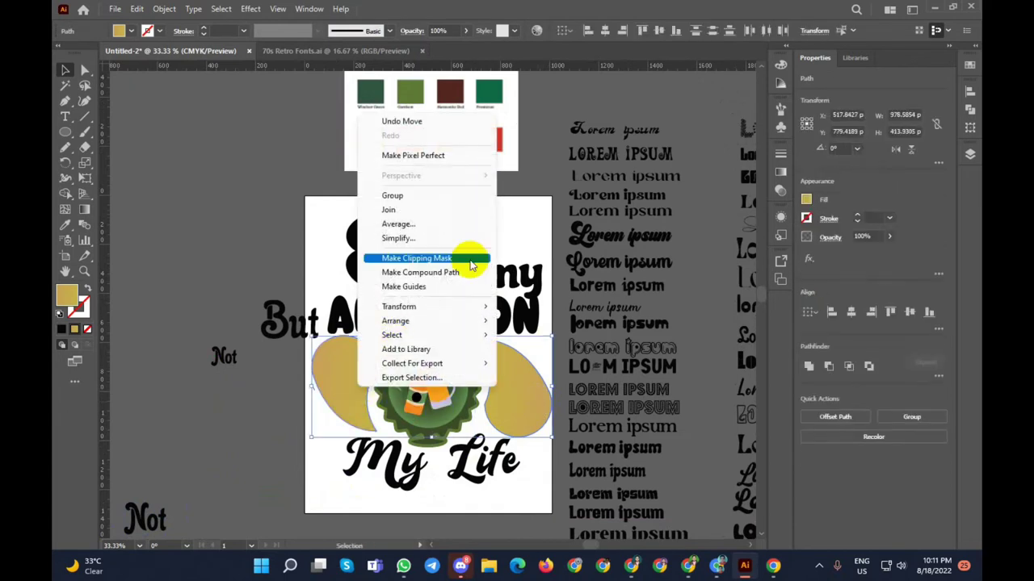
click(412, 204)
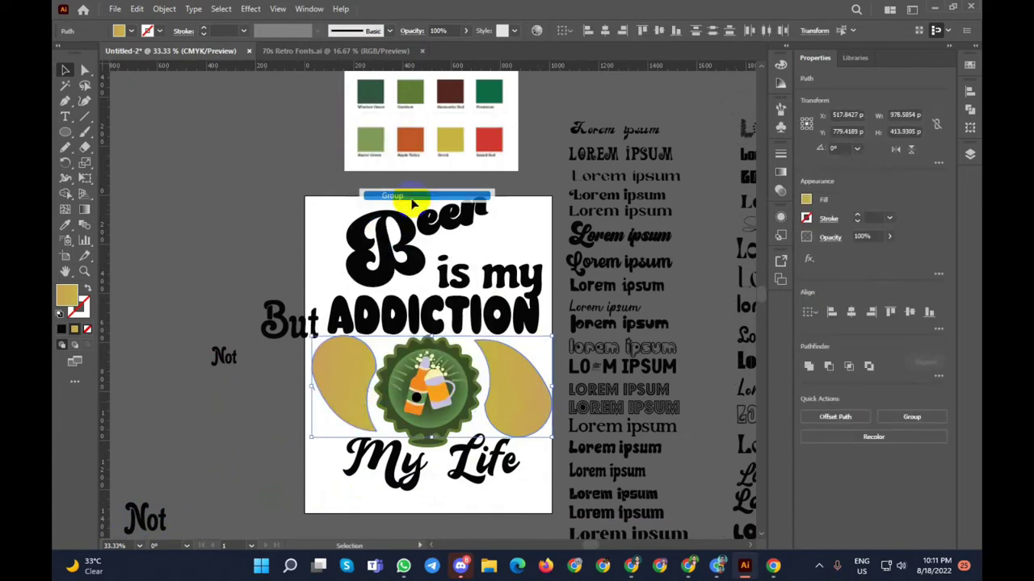
click(212, 411)
Step: Place Not on the right teardrop and But on the left, both brought to front
drag(146, 524, 523, 395)
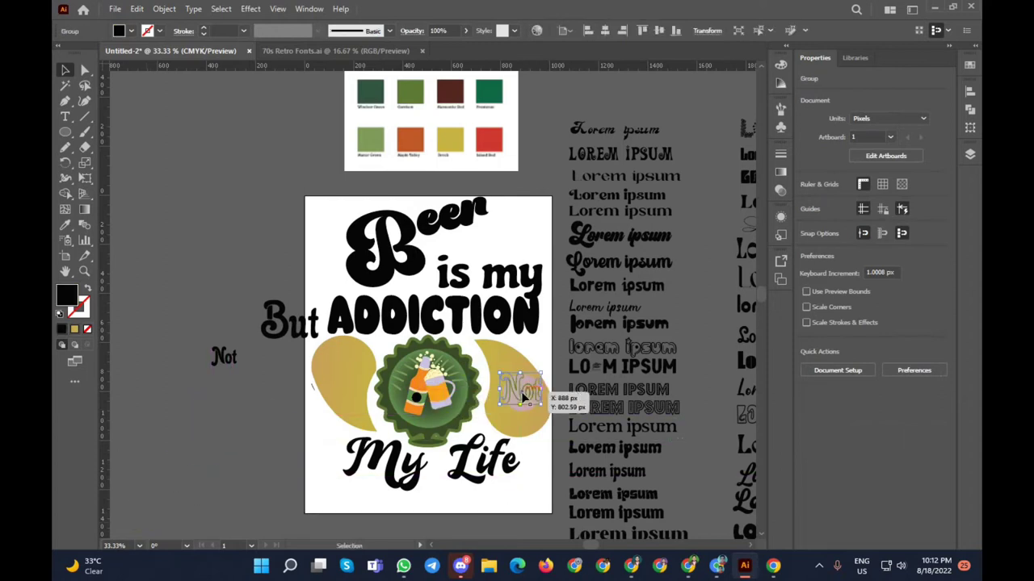
right_click(522, 395)
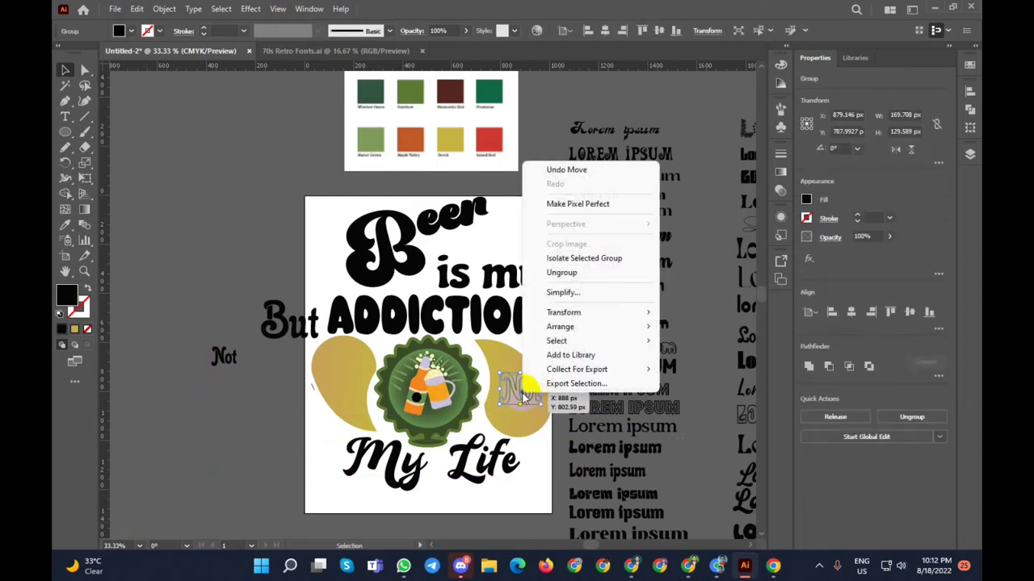
click(693, 327)
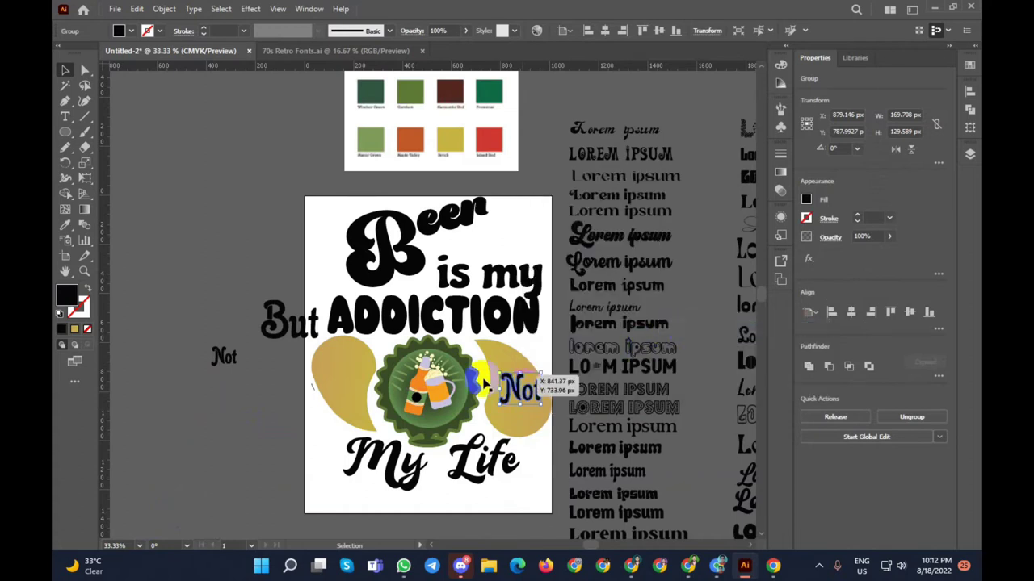
drag(288, 321, 349, 367)
right_click(349, 368)
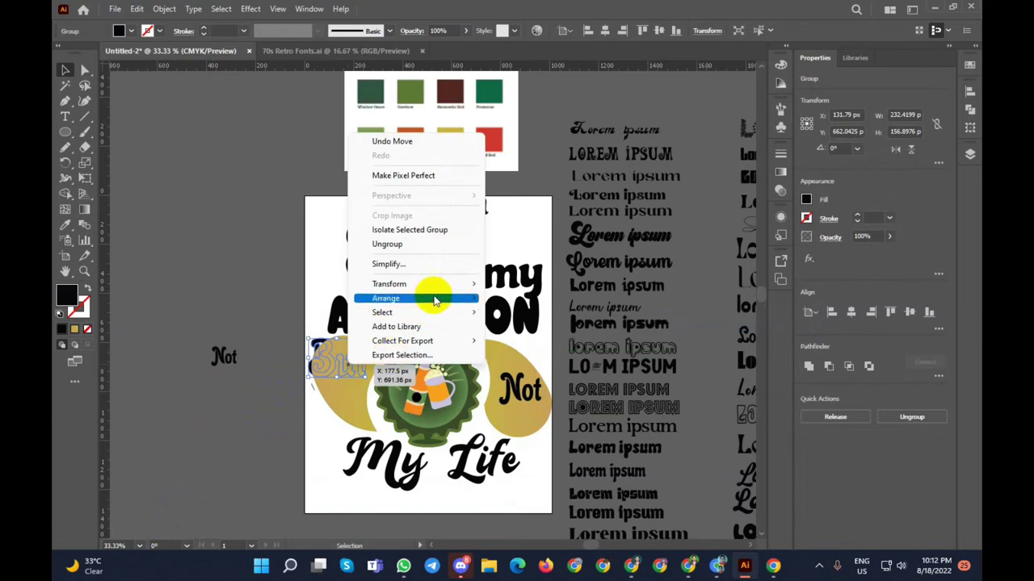
mouse_move(386, 298)
click(575, 301)
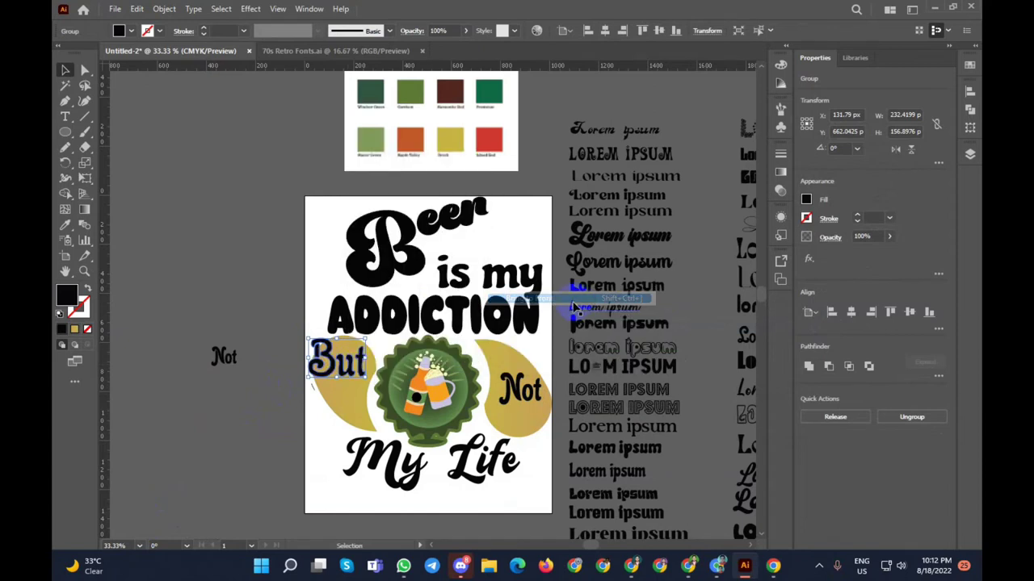
Step: Shrink the But text to fit inside the left teardrop
scroll(274, 372, up, 2)
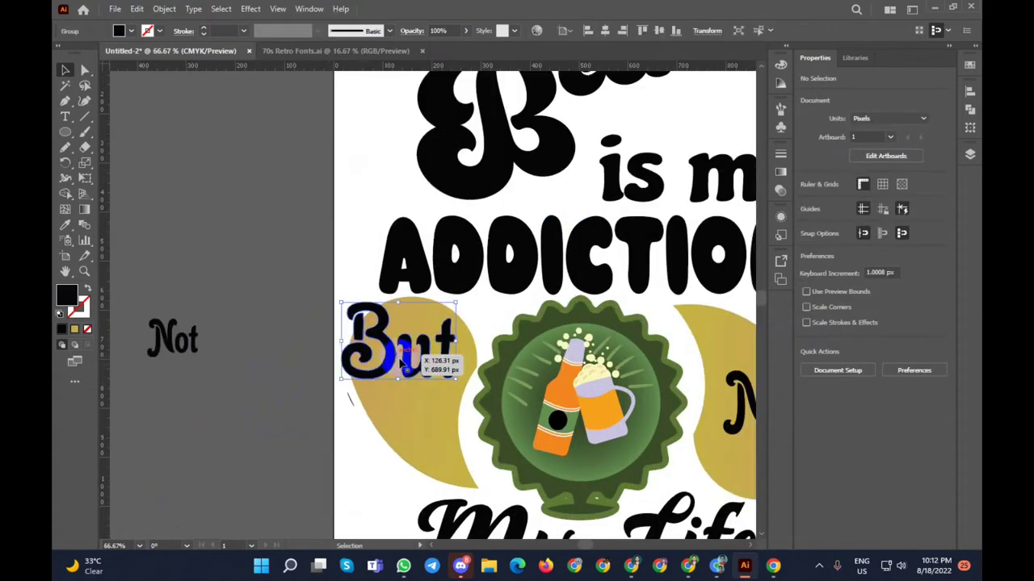
mouse_move(454, 378)
mouse_down()
mouse_move(428, 359)
mouse_move(404, 373)
mouse_up()
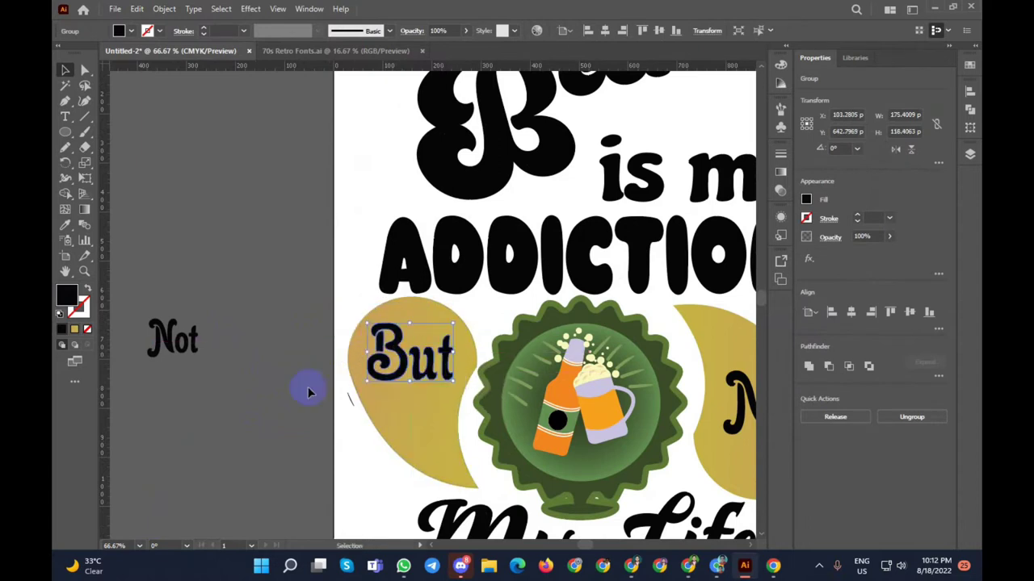
click(310, 390)
scroll(283, 389, down, 2)
Step: Move the Not text down and enlarge it slightly inside the right teardrop
scroll(524, 404, up, 2)
drag(501, 359, 503, 398)
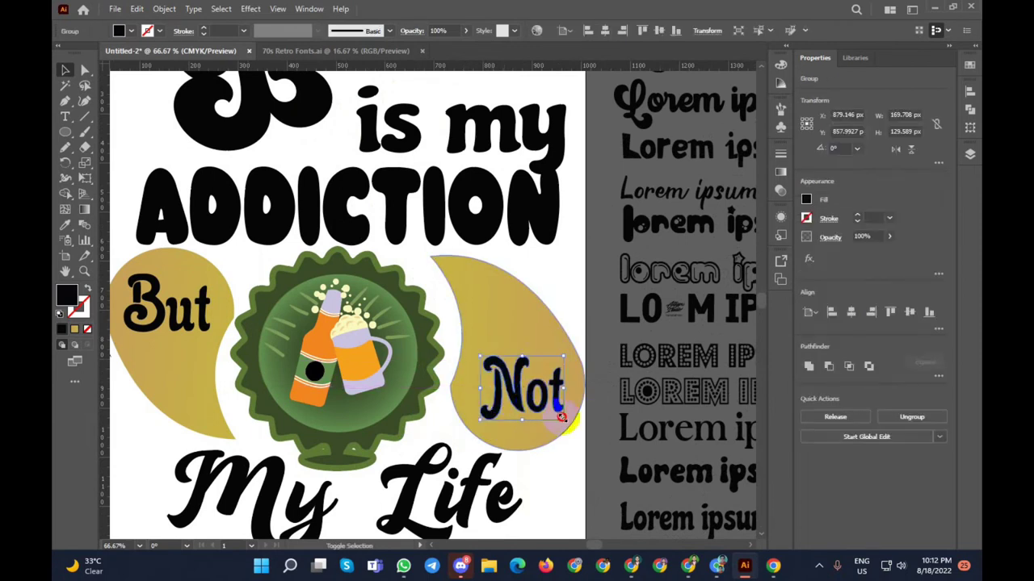
drag(562, 417, 569, 423)
drag(509, 395, 505, 392)
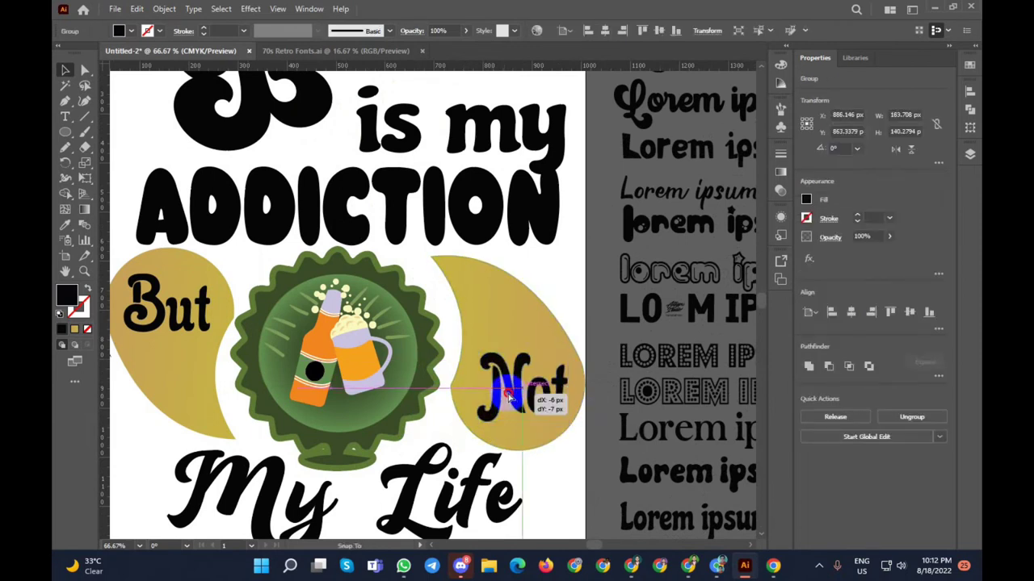
click(144, 426)
scroll(143, 426, down, 1)
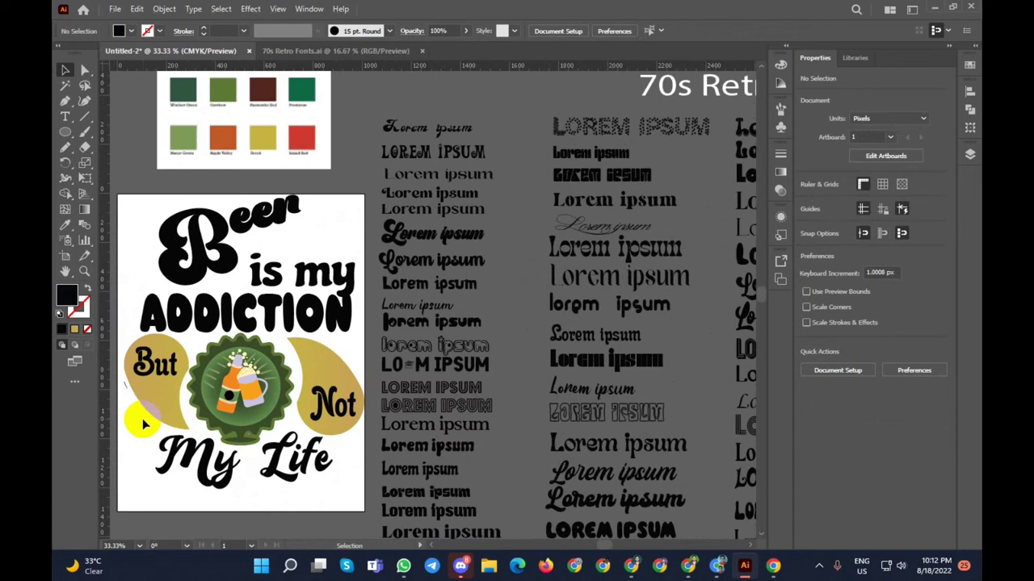
Step: Shift the "is my" text right to sit under "eer", just above ADDICTION
drag(311, 279, 327, 292)
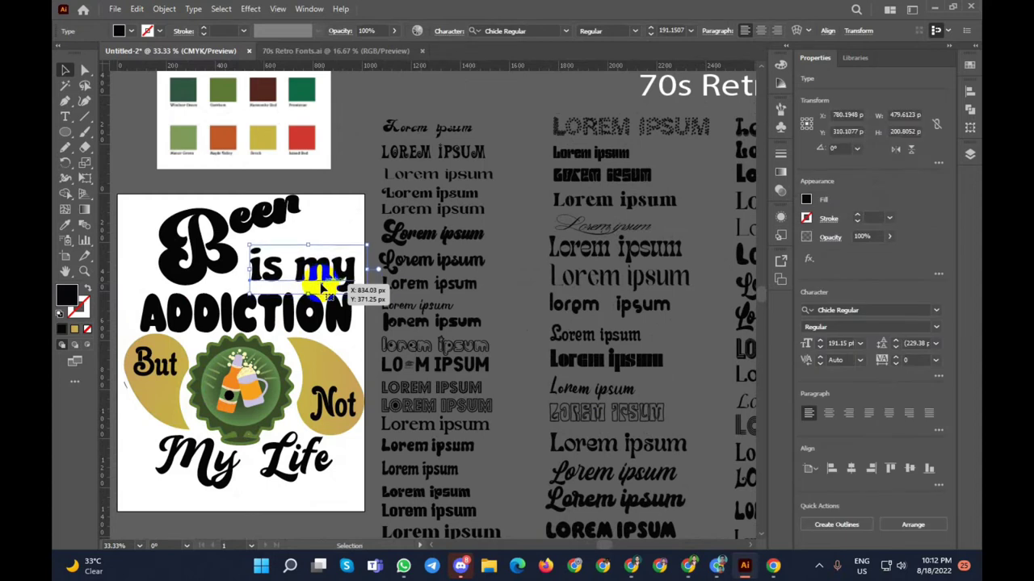
drag(323, 289, 327, 289)
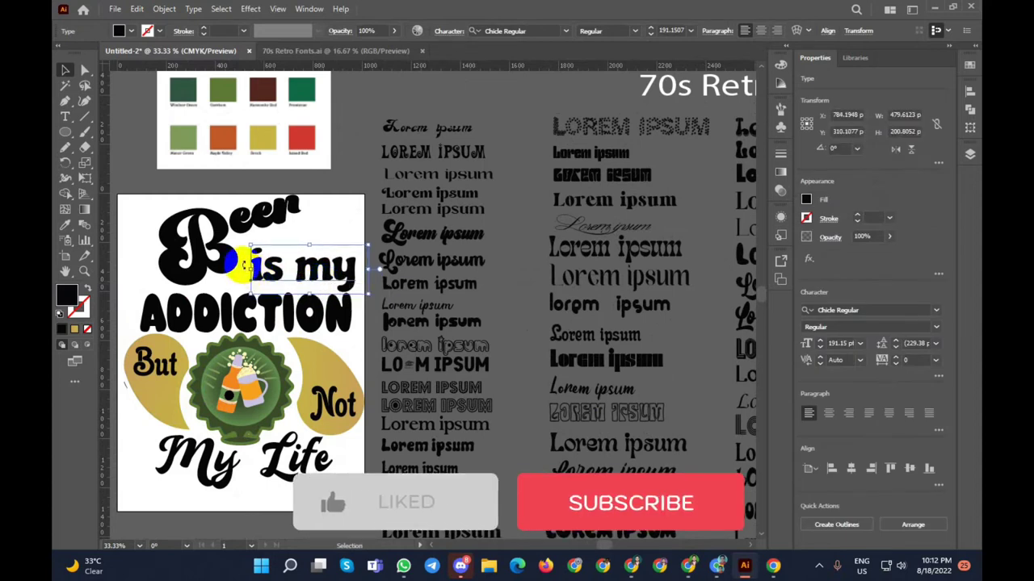
mouse_move(244, 265)
mouse_down()
mouse_move(306, 283)
mouse_move(289, 289)
mouse_move(307, 278)
mouse_up()
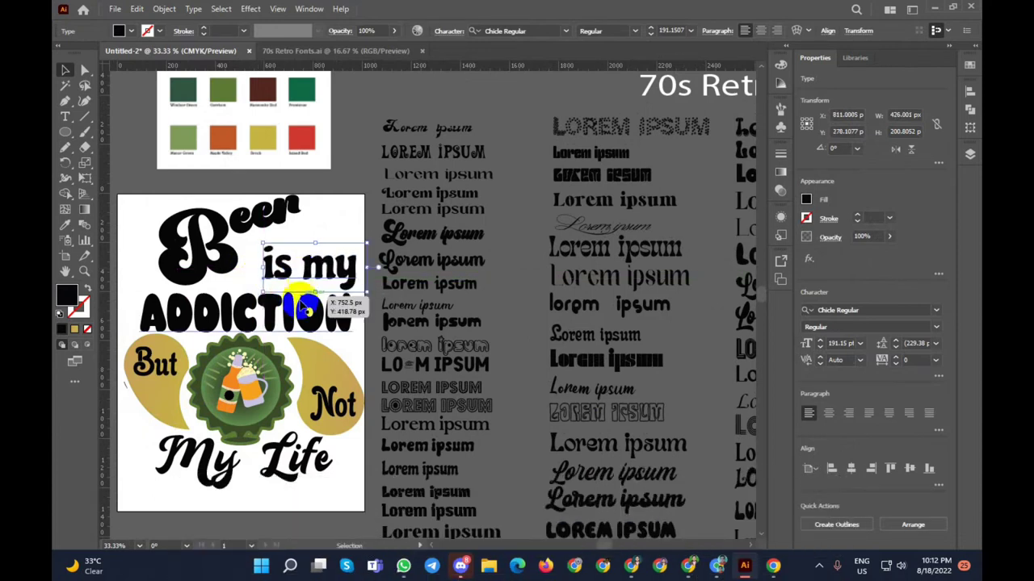
click(369, 166)
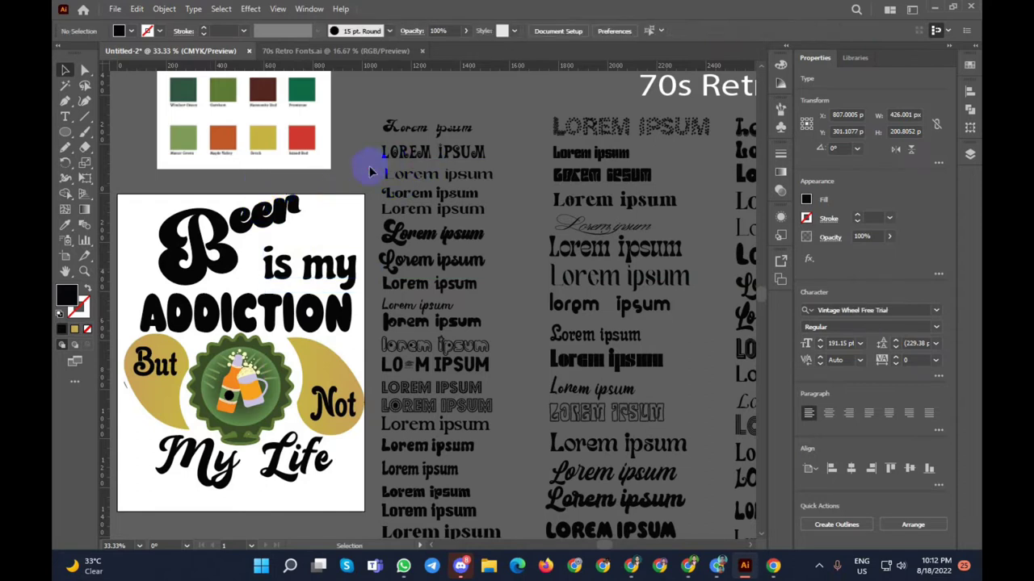
Step: Draw a freehand Pencil curve from beside the B sweeping up past the end of Beer
click(67, 134)
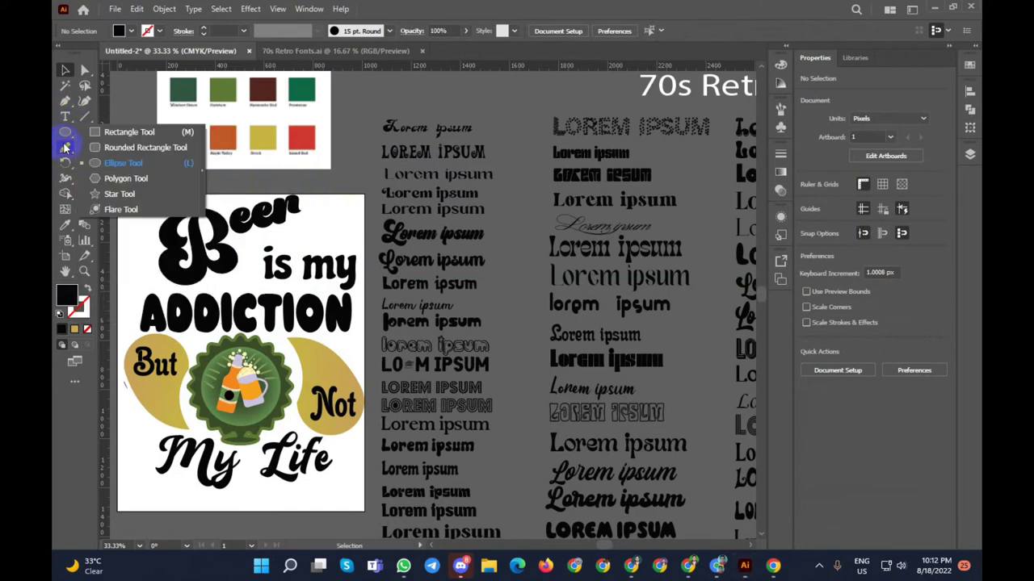
click(65, 147)
click(113, 164)
scroll(284, 256, up, 1)
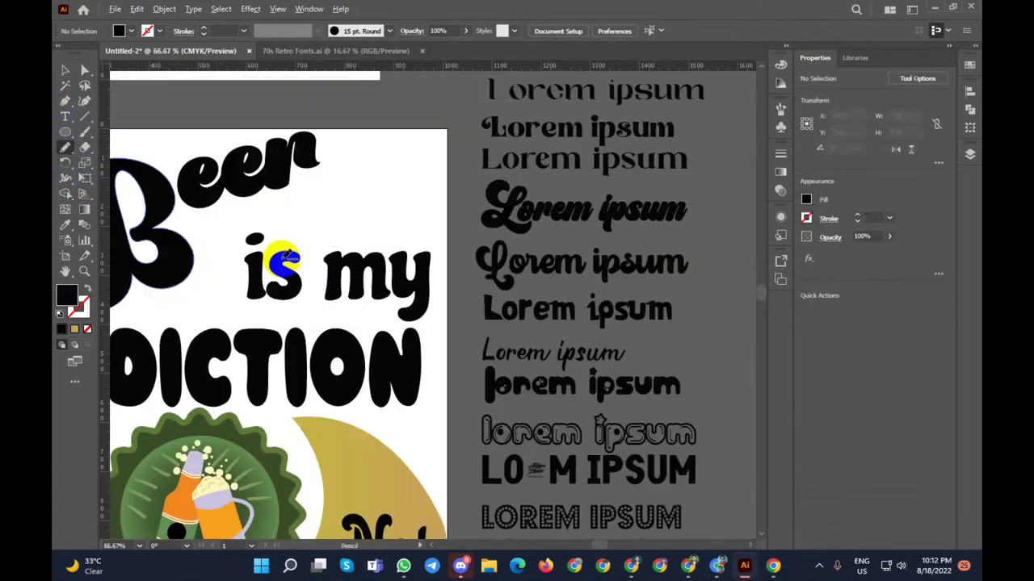
drag(211, 242, 319, 157)
scroll(343, 174, down, 1)
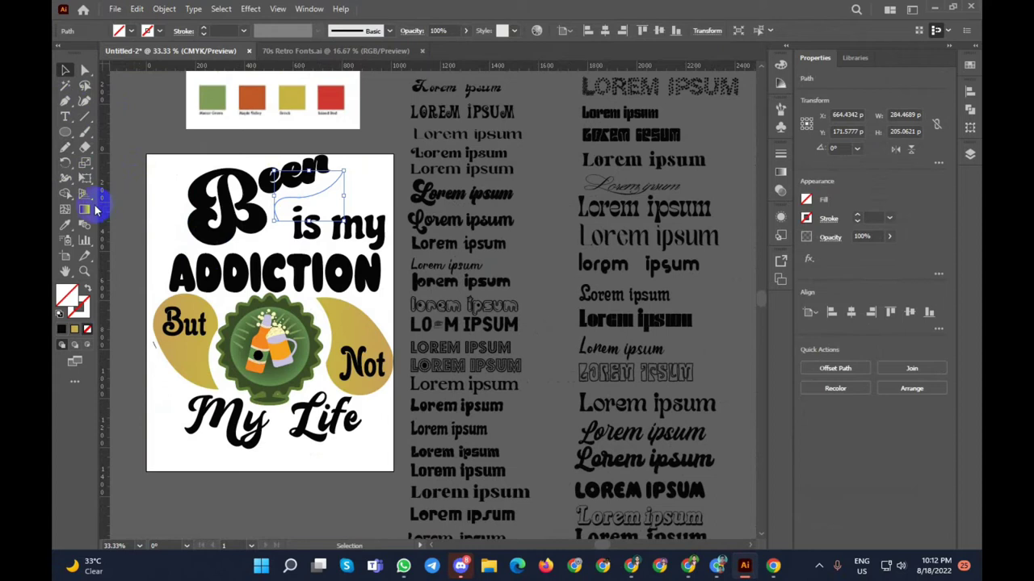
click(68, 177)
scroll(293, 206, up, 3)
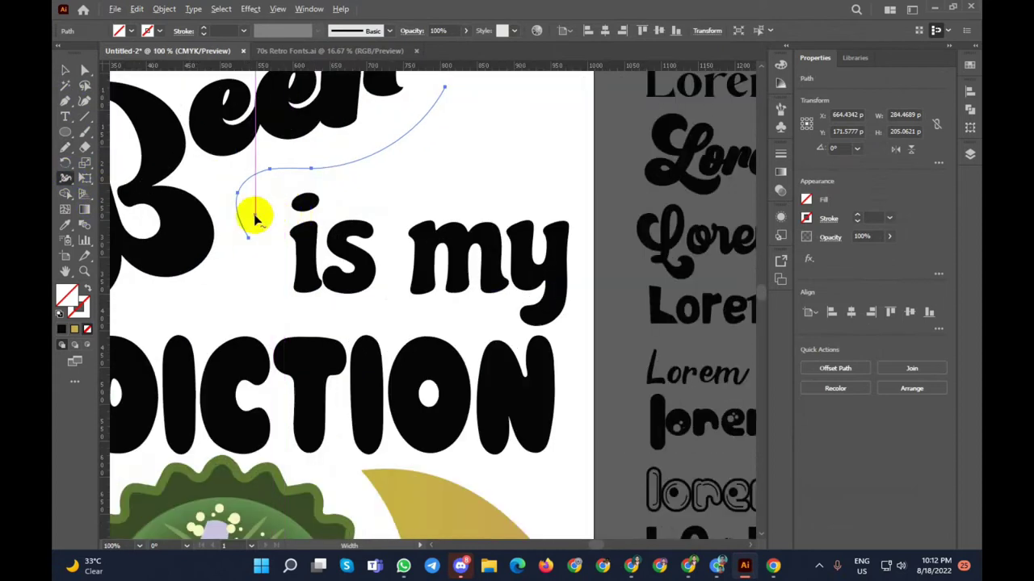
scroll(248, 239, up, 3)
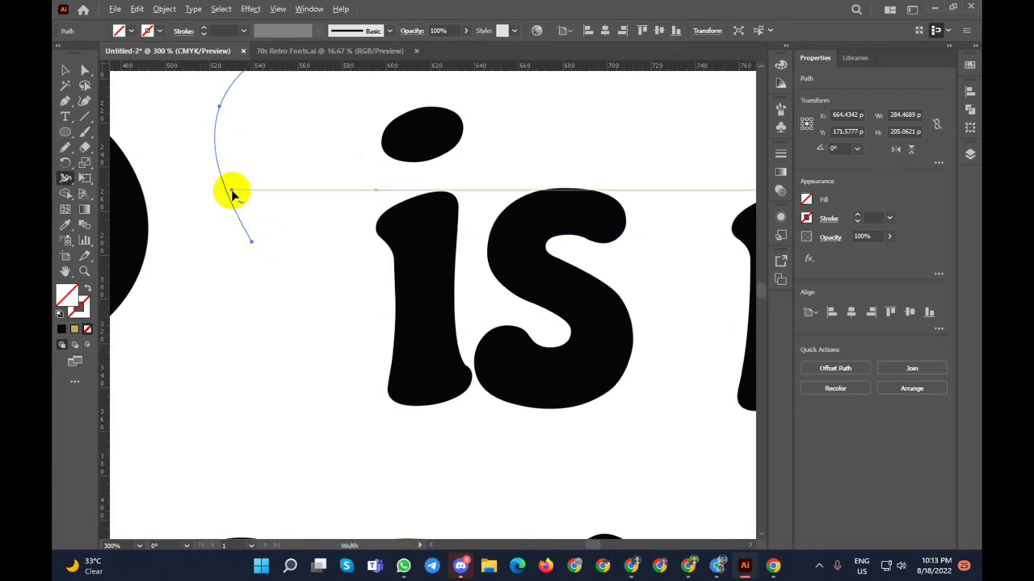
scroll(231, 194, down, 3)
click(67, 71)
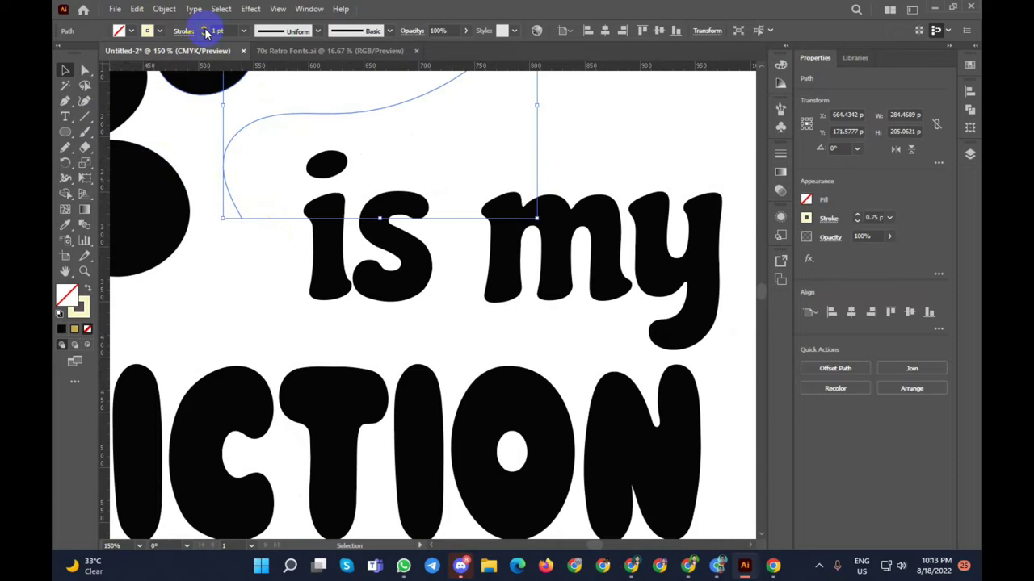
Step: Give the curve a 1 pt stroke and widen it along the path with the Width tool
click(81, 121)
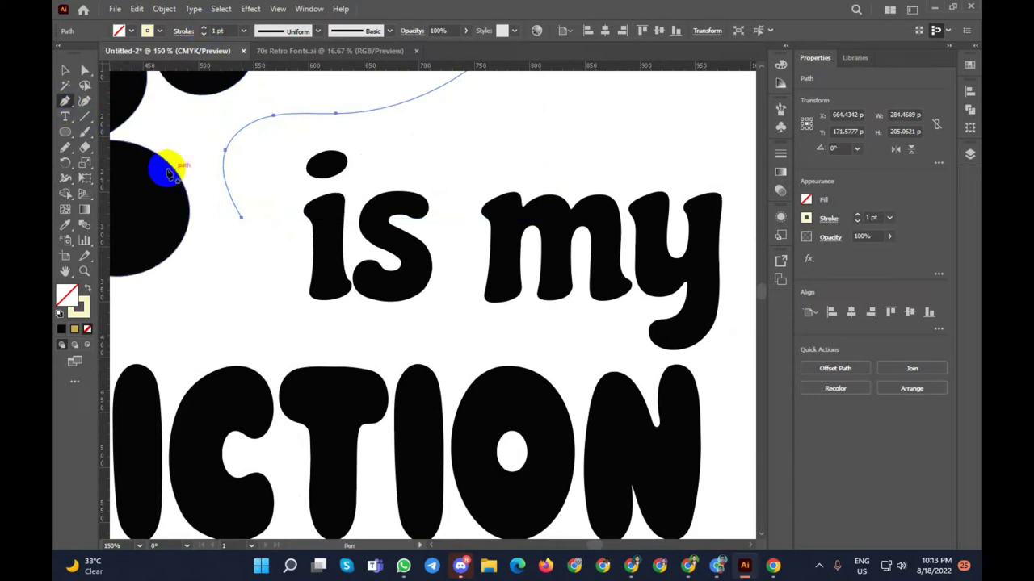
click(65, 179)
scroll(242, 218, up, 3)
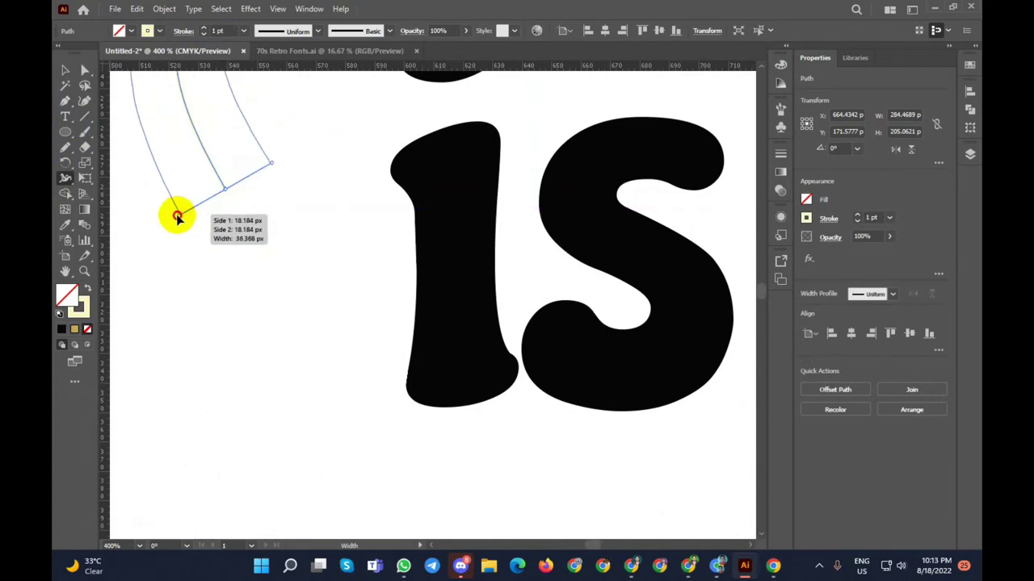
mouse_move(226, 190)
mouse_down()
mouse_move(174, 221)
mouse_move(185, 219)
mouse_up()
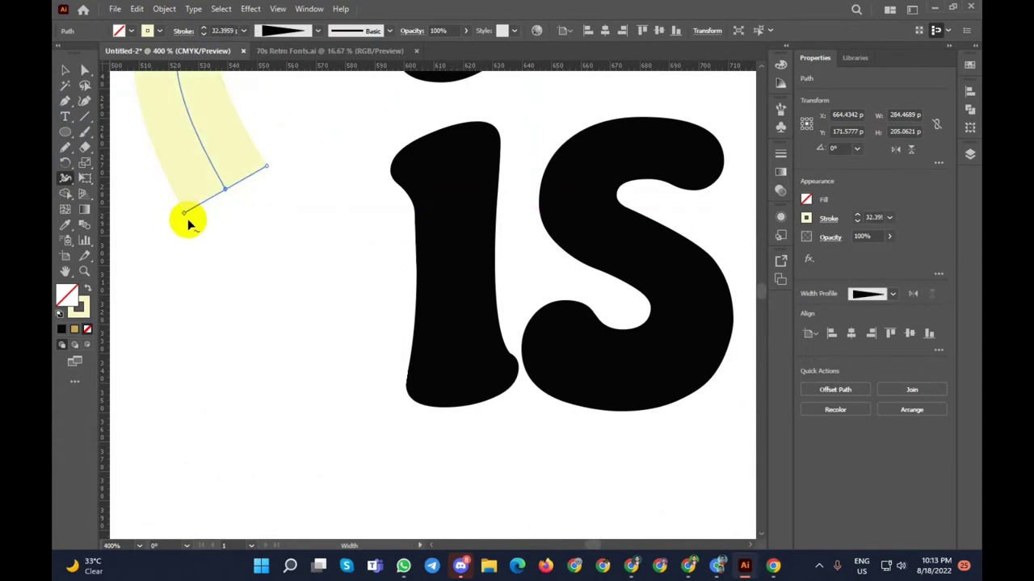
scroll(185, 220, down, 5)
scroll(272, 156, up, 2)
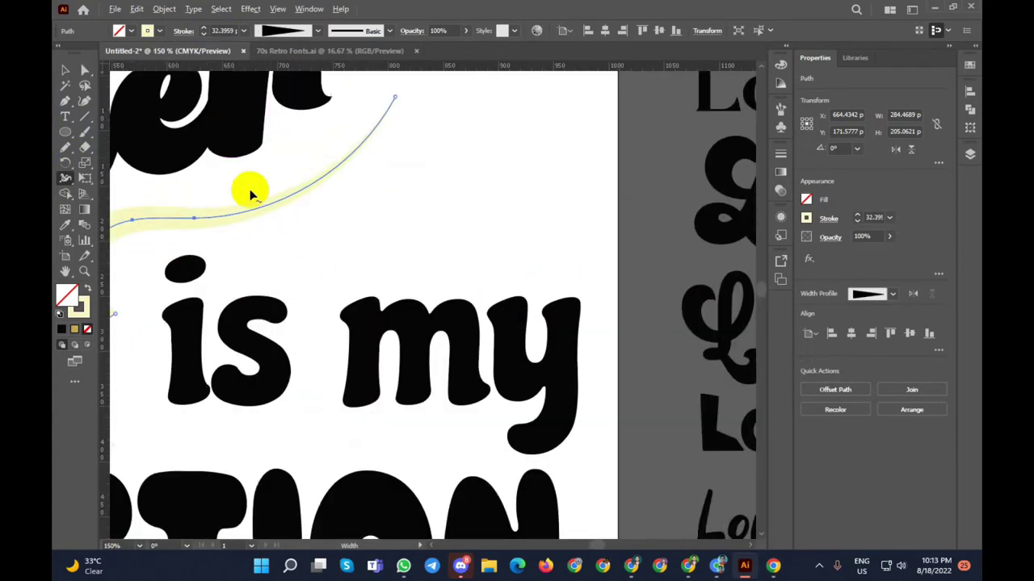
drag(196, 219, 339, 180)
scroll(339, 177, down, 3)
scroll(344, 174, up, 2)
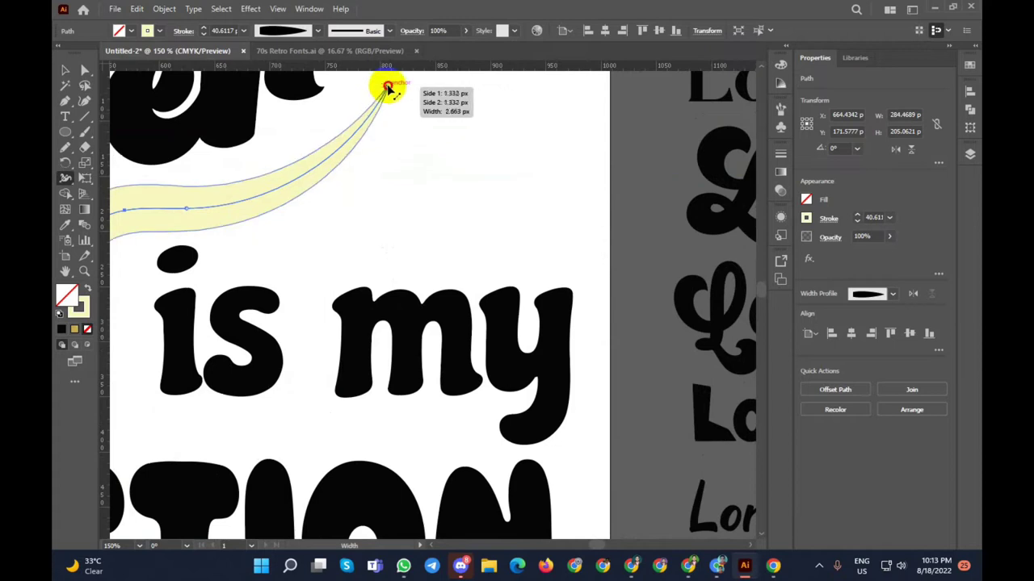
Step: Taper the swoosh's upper tip to a point and widen its middle
drag(388, 89, 390, 92)
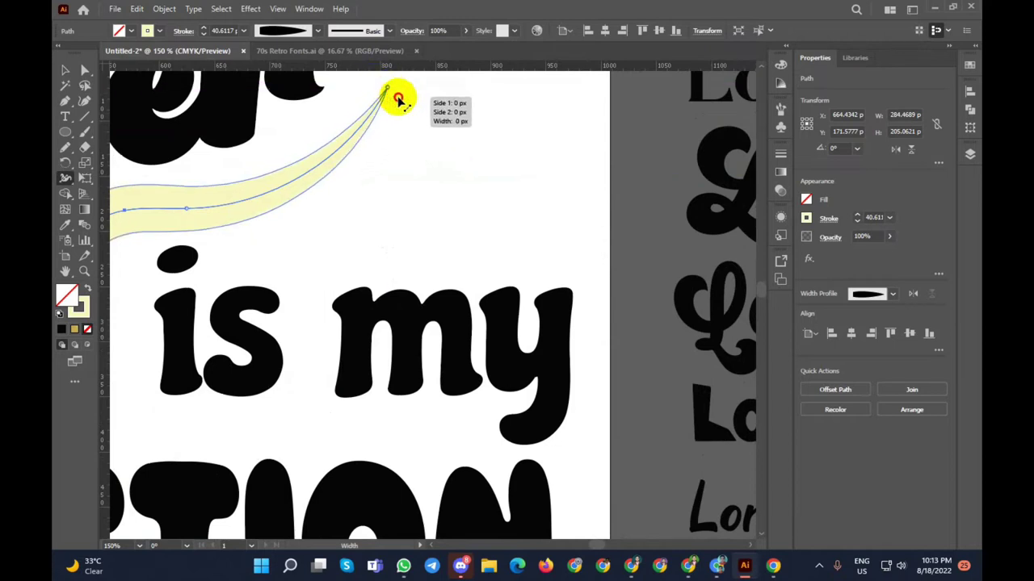
scroll(373, 161, down, 2)
scroll(373, 161, up, 1)
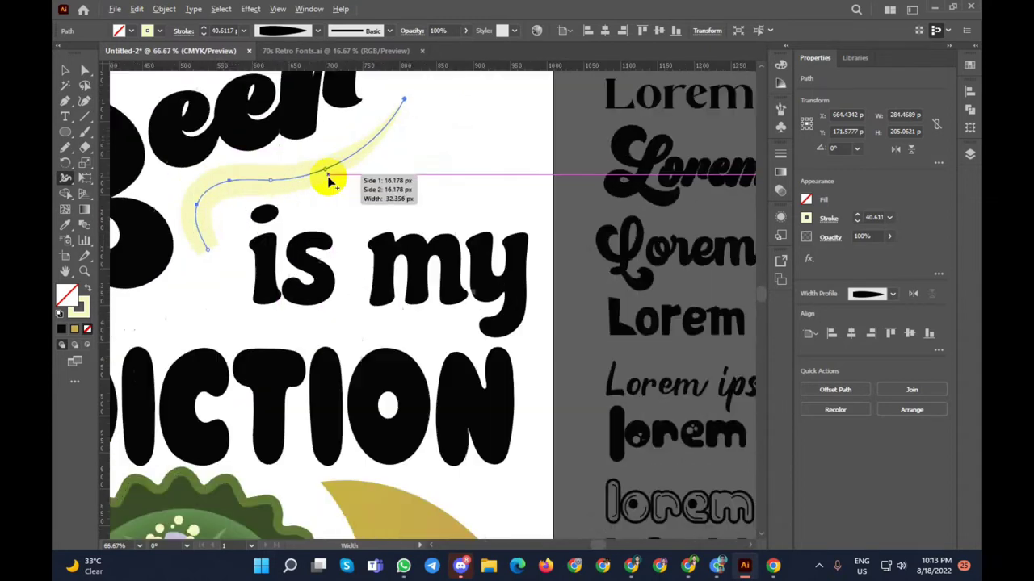
scroll(330, 181, up, 1)
drag(317, 170, 335, 194)
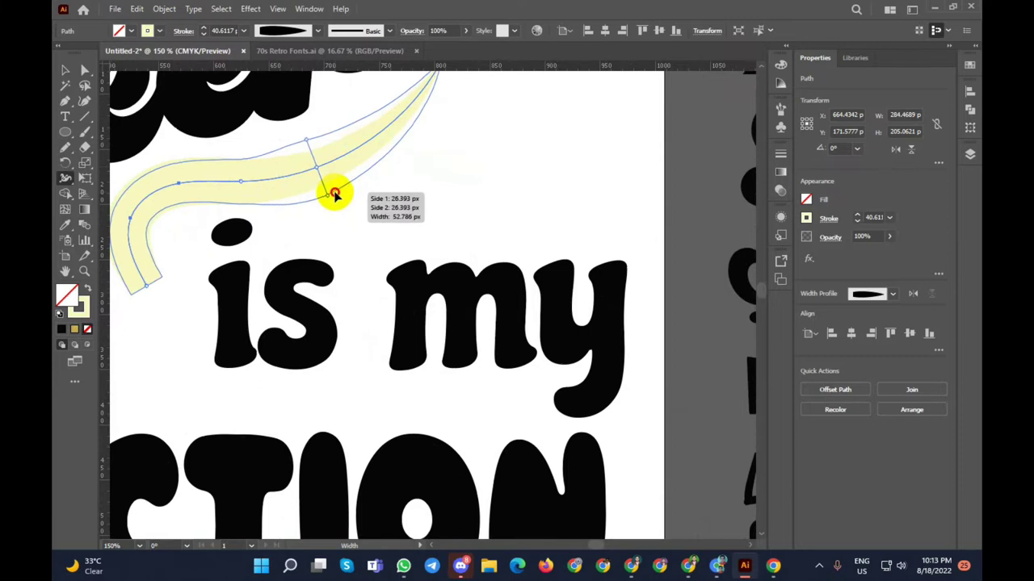
drag(335, 193, 334, 185)
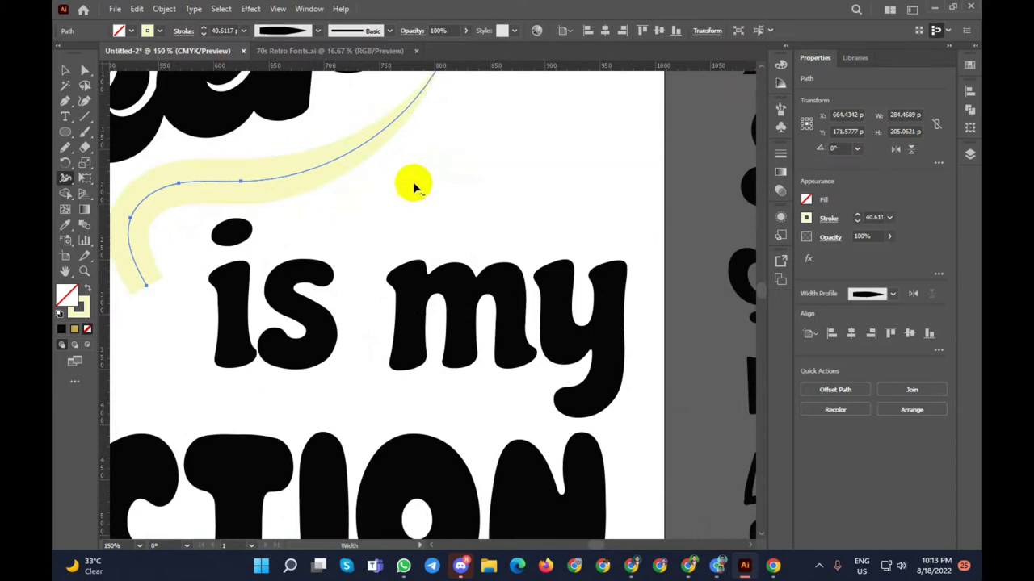
Step: Narrow the swoosh's lower end down to a point
scroll(133, 297, up, 3)
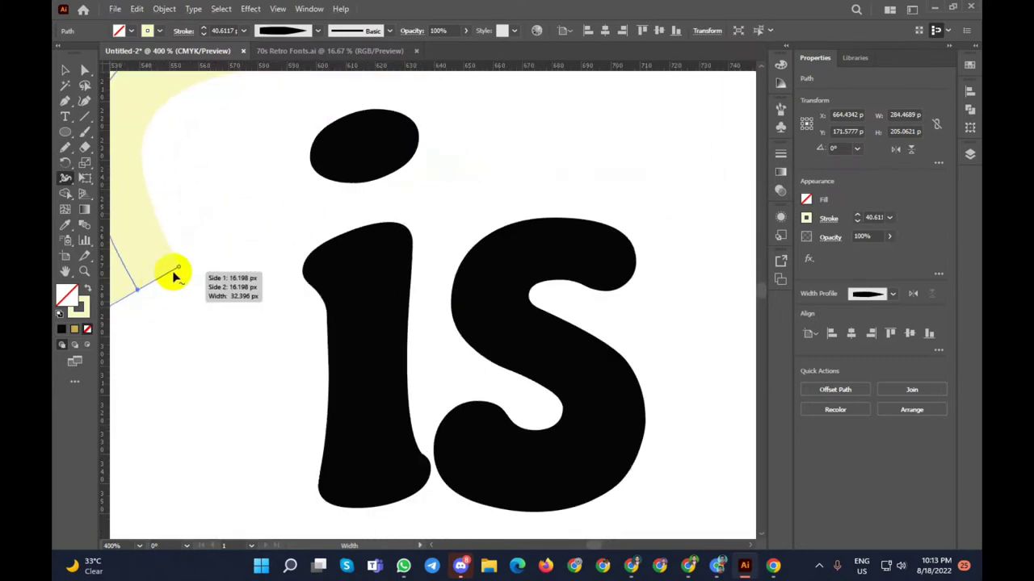
drag(181, 271, 156, 276)
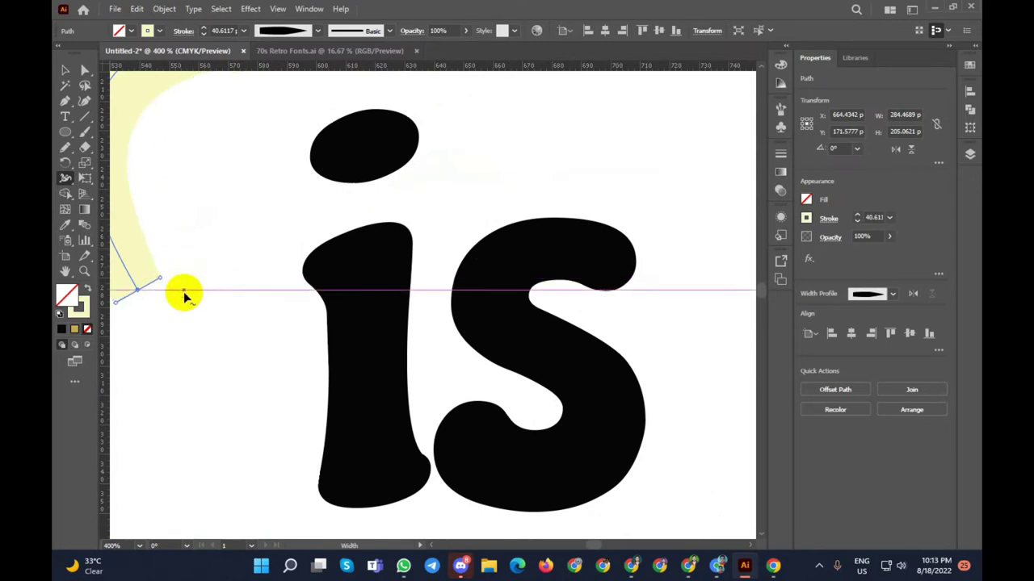
scroll(205, 285, down, 3)
scroll(206, 285, down, 1)
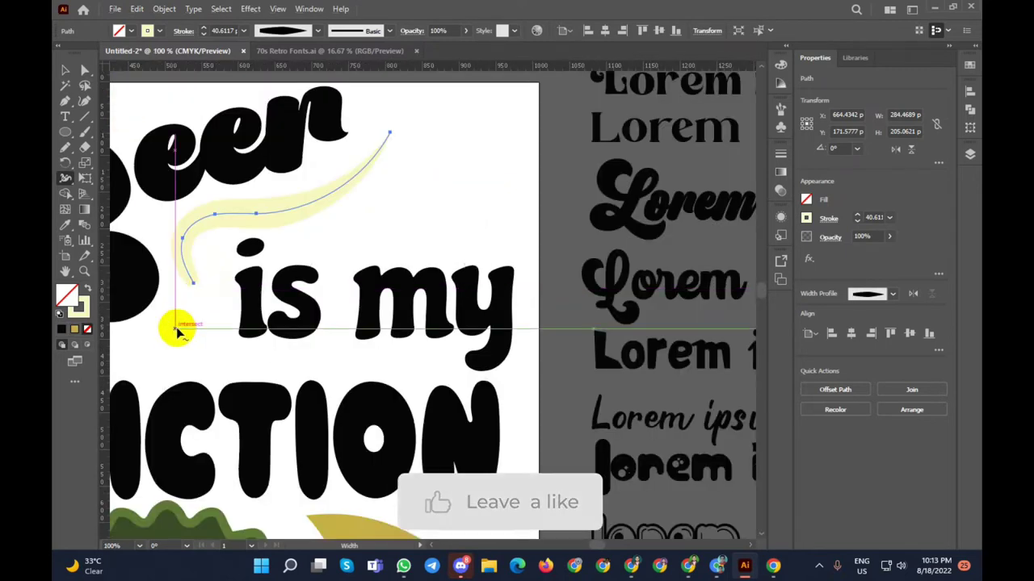
scroll(191, 292, up, 3)
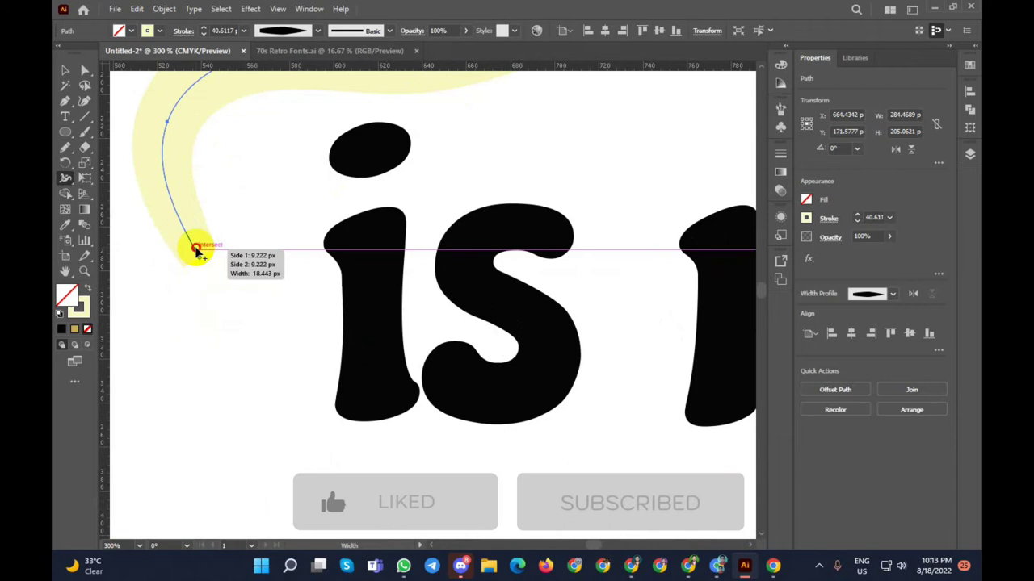
drag(217, 252, 202, 259)
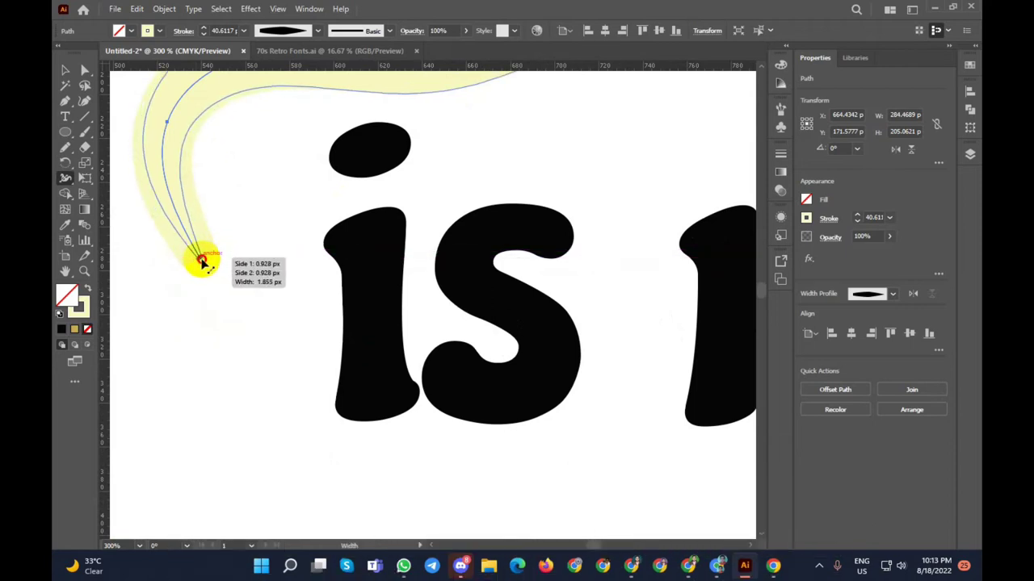
scroll(154, 292, down, 2)
scroll(189, 261, down, 3)
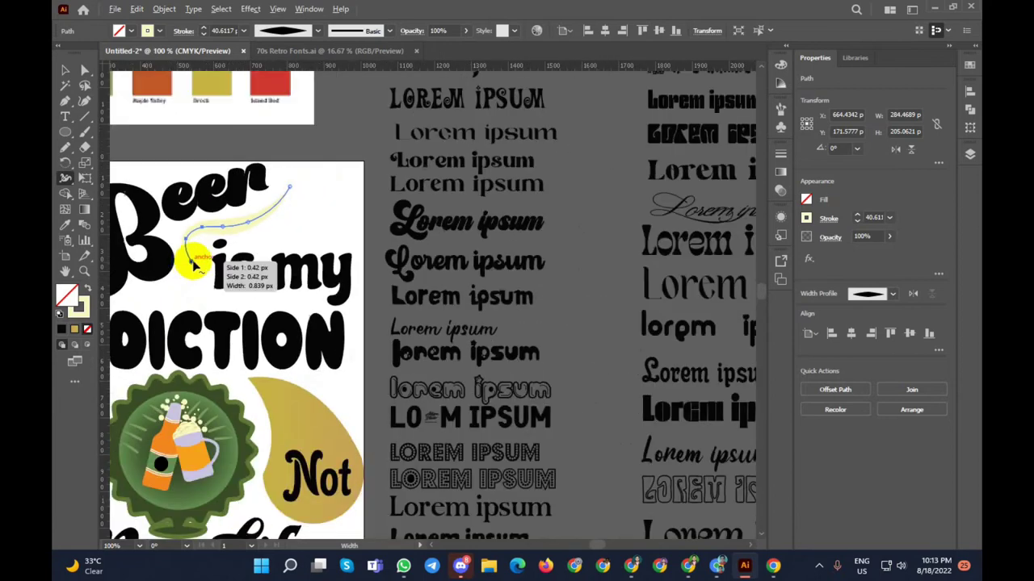
Step: Set the swoosh's stroke colour to black
click(288, 214)
click(242, 224)
click(160, 32)
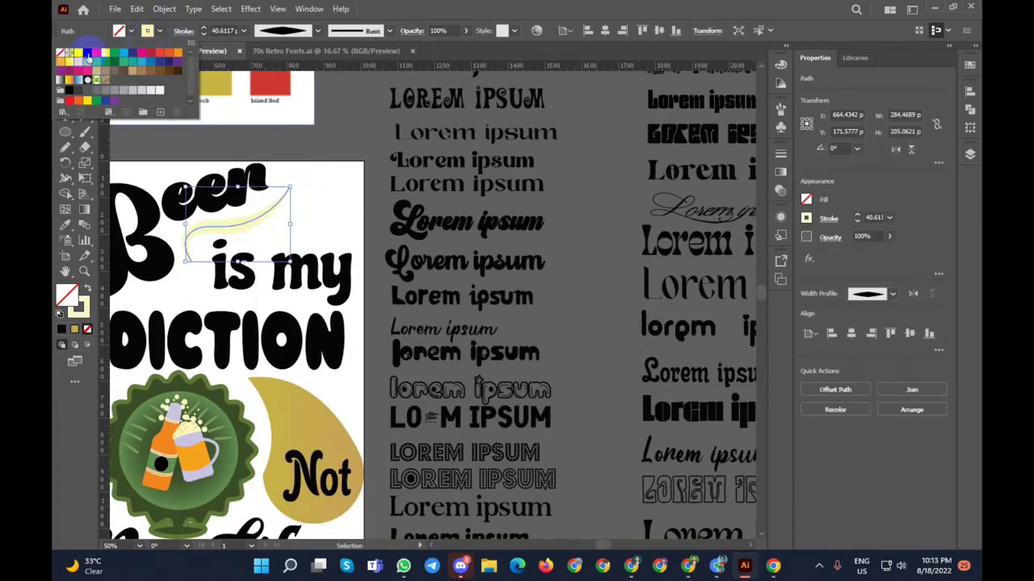
click(87, 55)
Step: Select the grouped teardrop shapes beside the badge
click(336, 213)
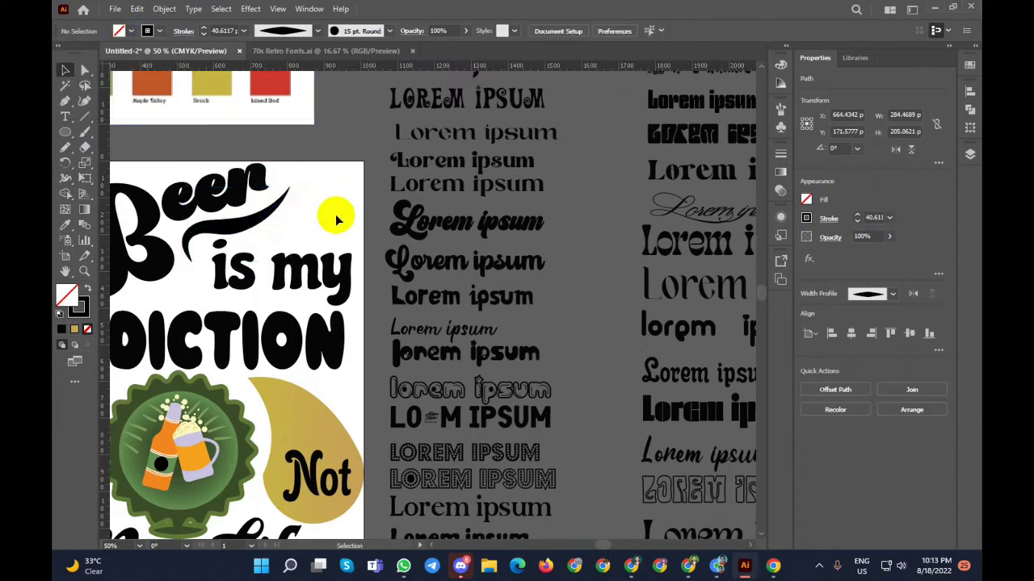
scroll(336, 213, down, 2)
scroll(223, 277, up, 2)
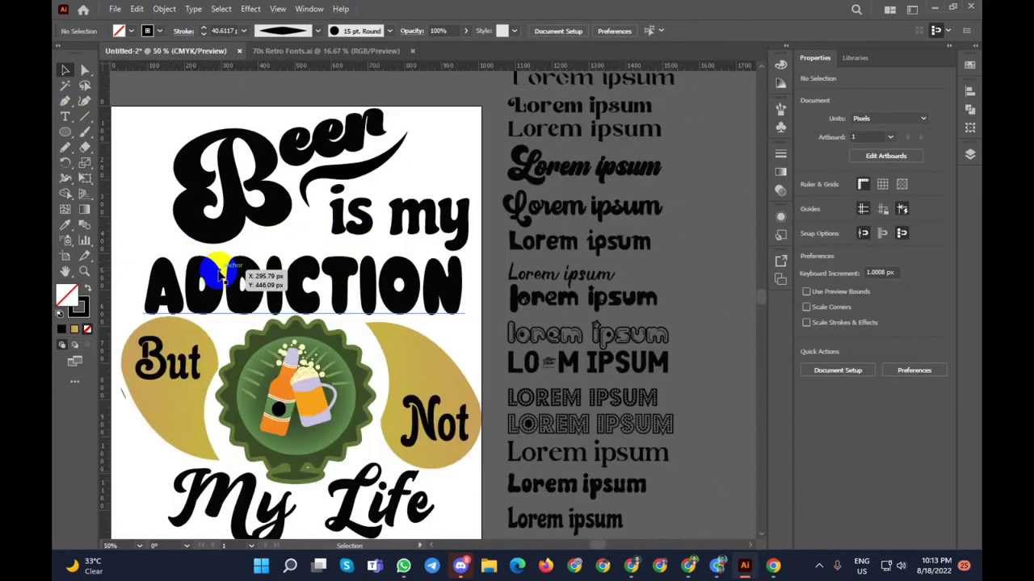
scroll(223, 277, down, 2)
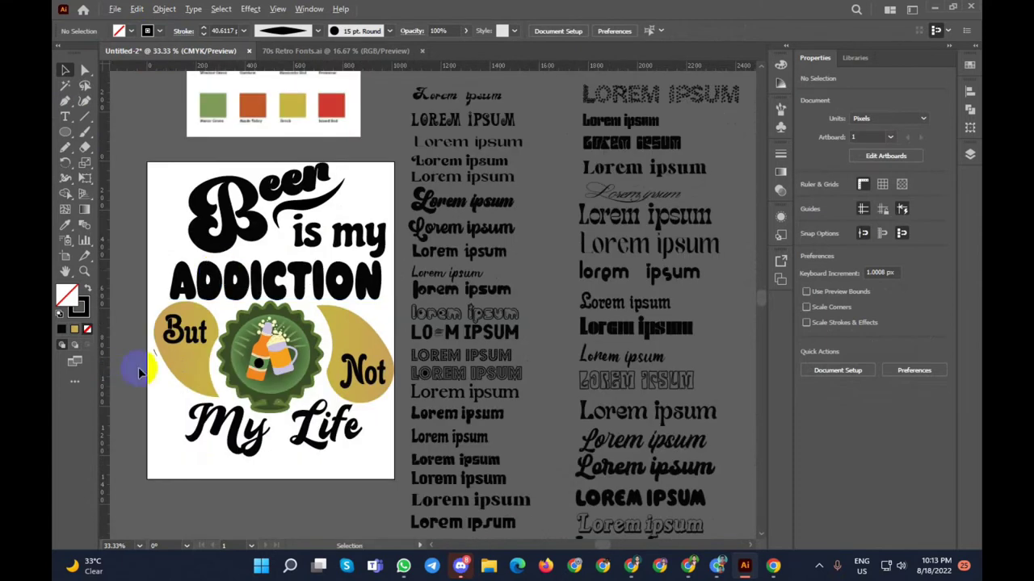
scroll(226, 320, up, 3)
click(248, 281)
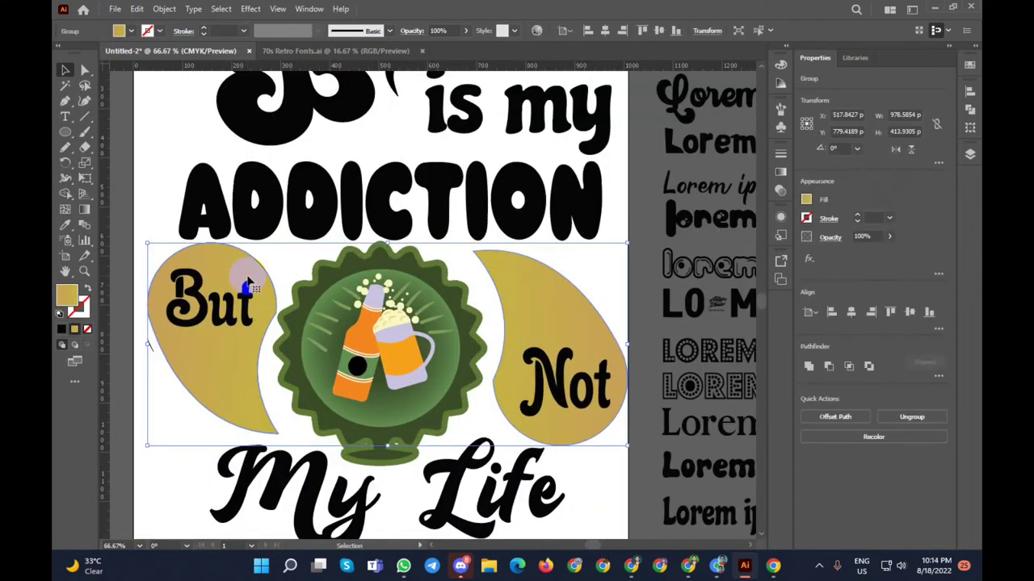
Step: Add an 11 px Miter-joined offset path around the teardrops and fill it black
click(164, 9)
mouse_move(240, 323)
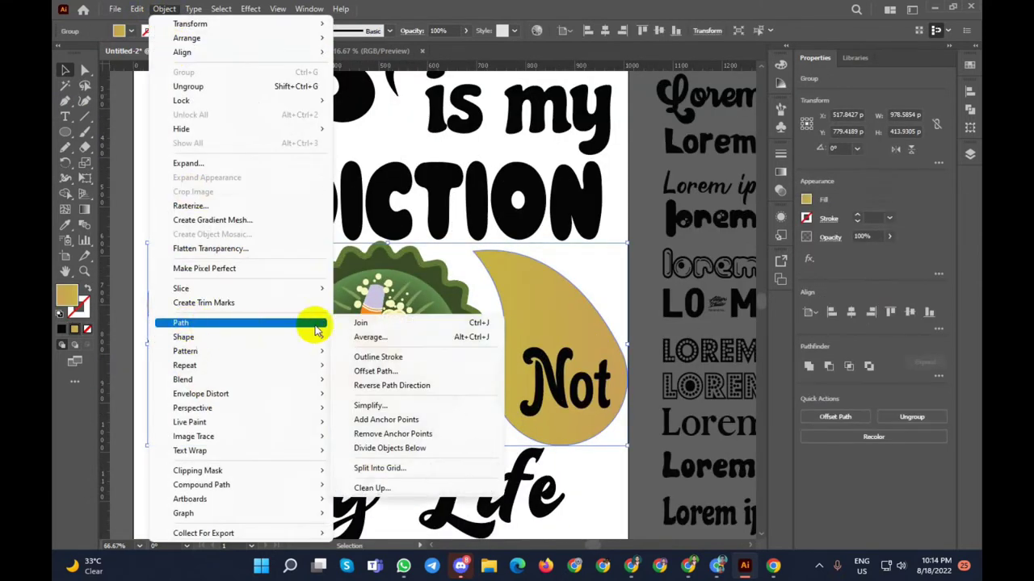
click(376, 372)
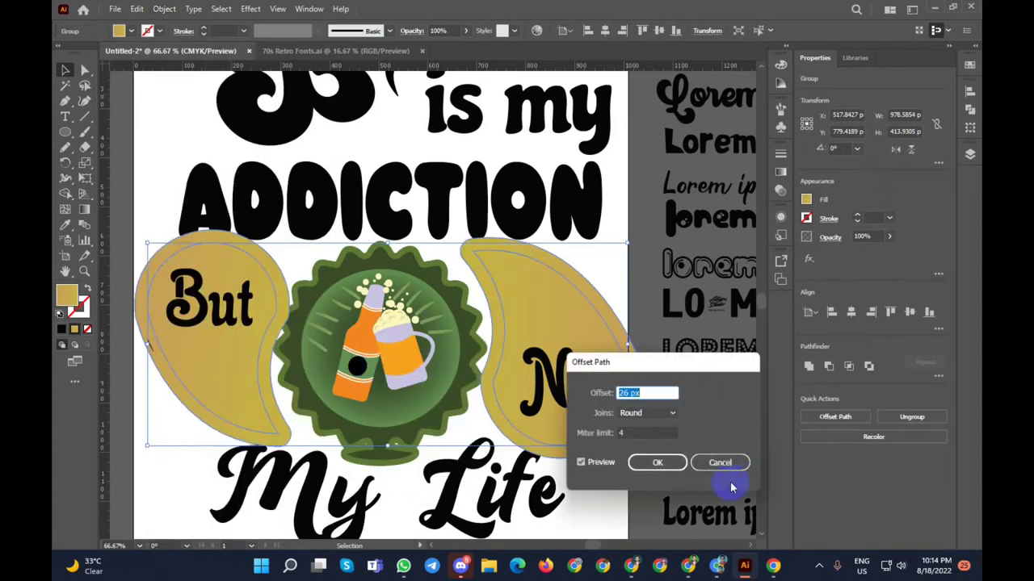
click(672, 413)
click(660, 428)
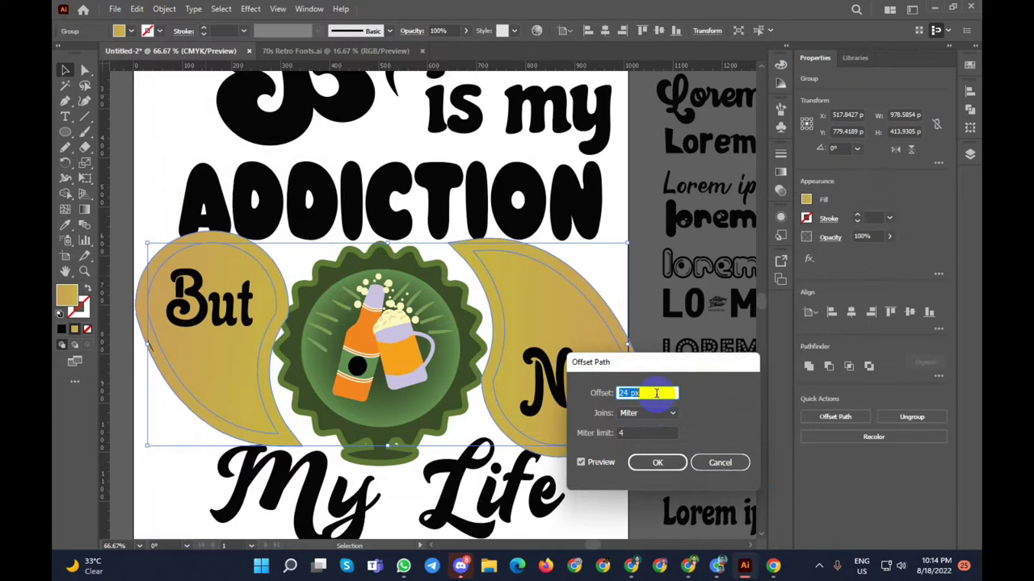
scroll(655, 393, down, 13)
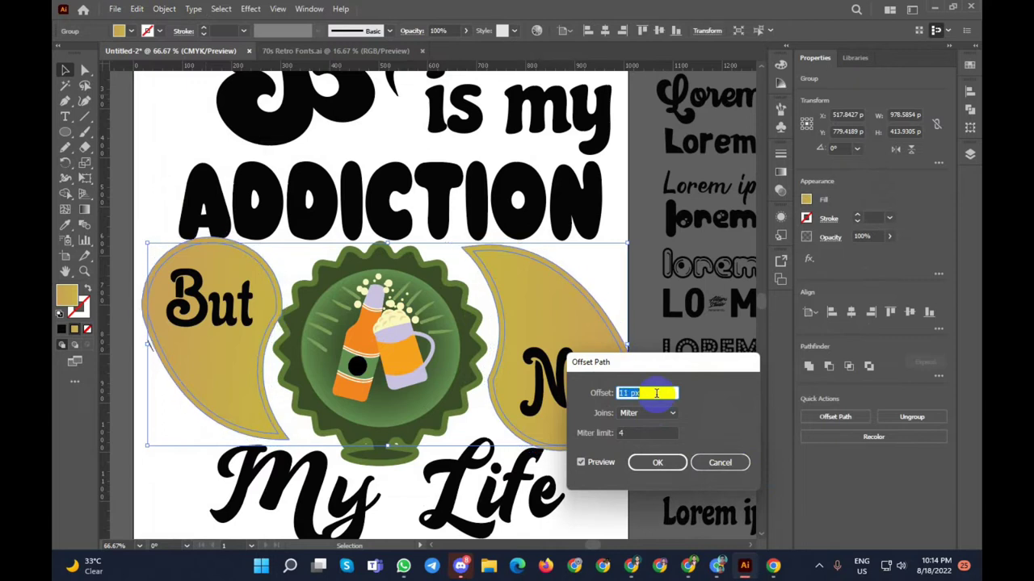
click(654, 463)
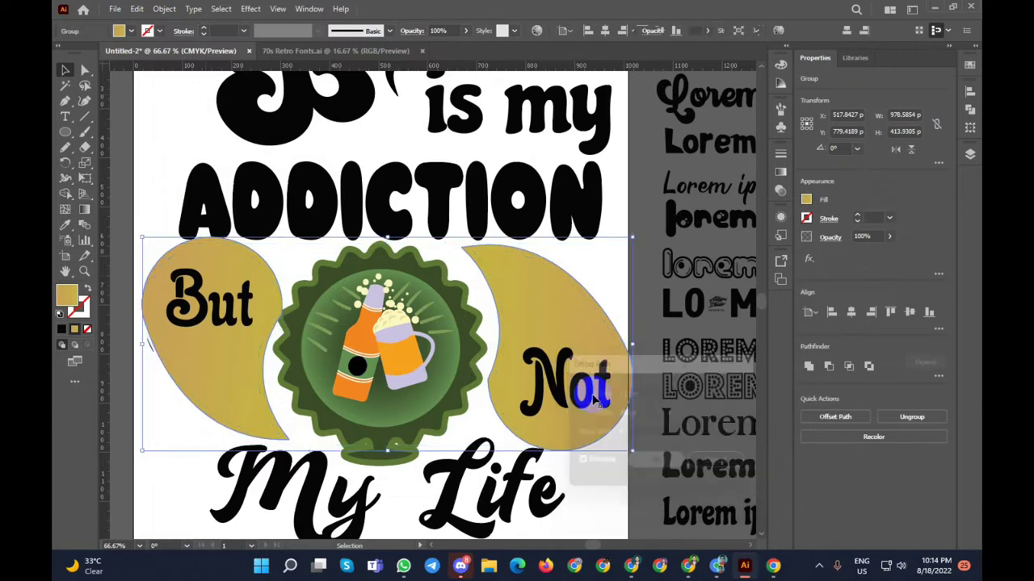
click(131, 30)
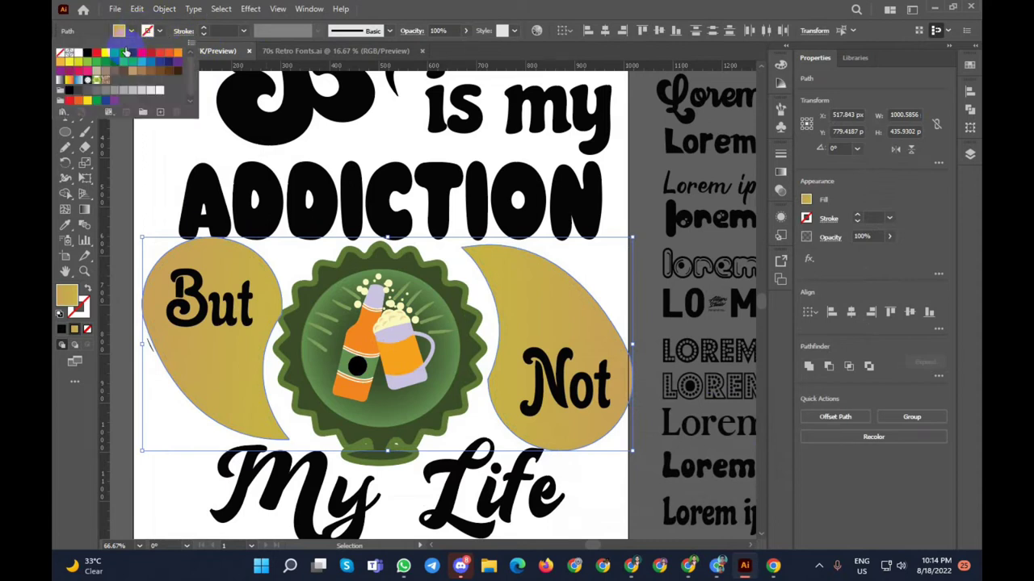
click(87, 52)
Step: Move the ADDICTION text up slightly
click(163, 161)
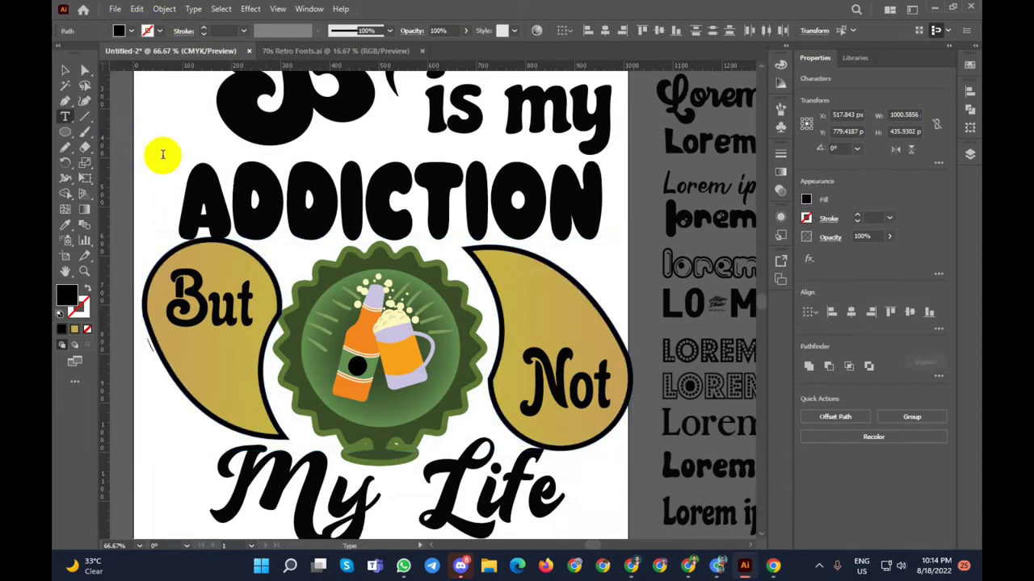
key(t)
click(260, 204)
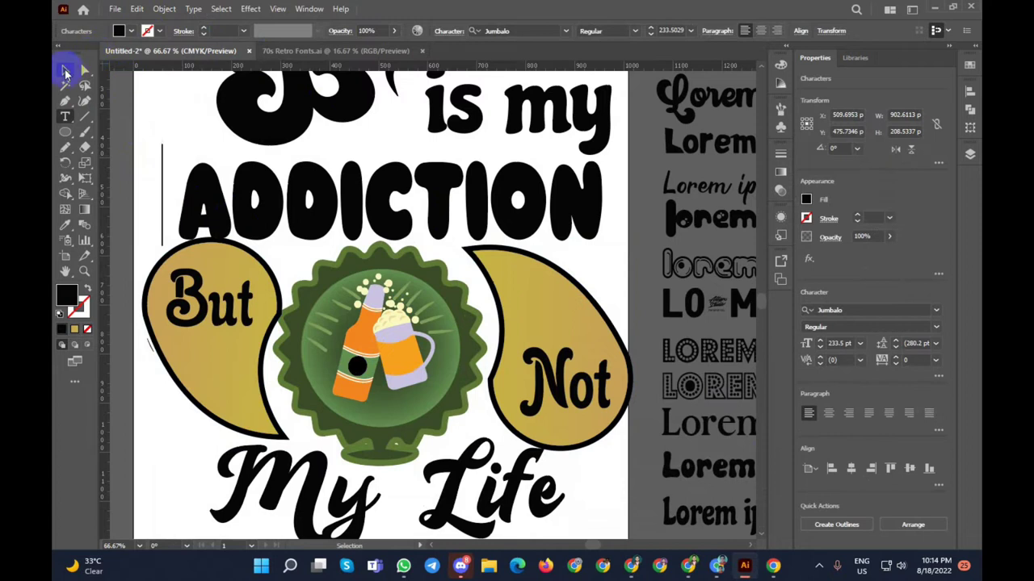
click(66, 73)
drag(254, 207, 253, 202)
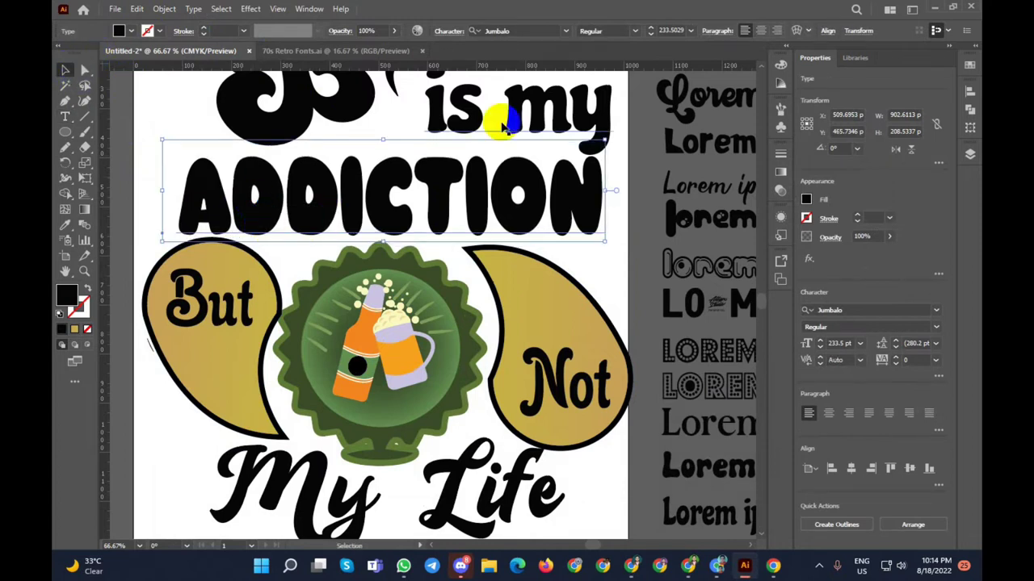
Step: Rotate "is my" about 19° and move it up and left beside Beer
click(510, 149)
click(614, 255)
scroll(614, 255, up, 2)
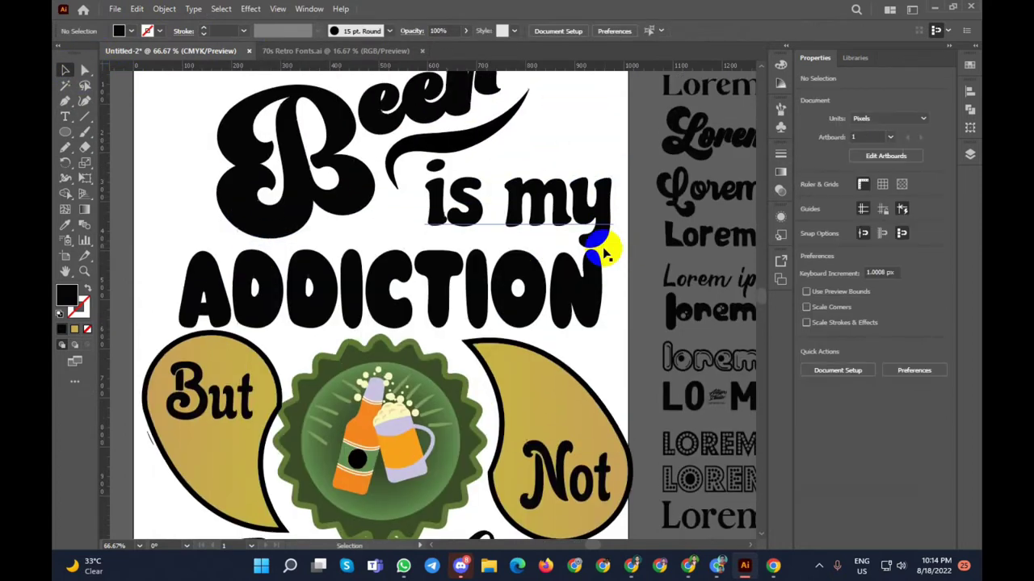
click(569, 195)
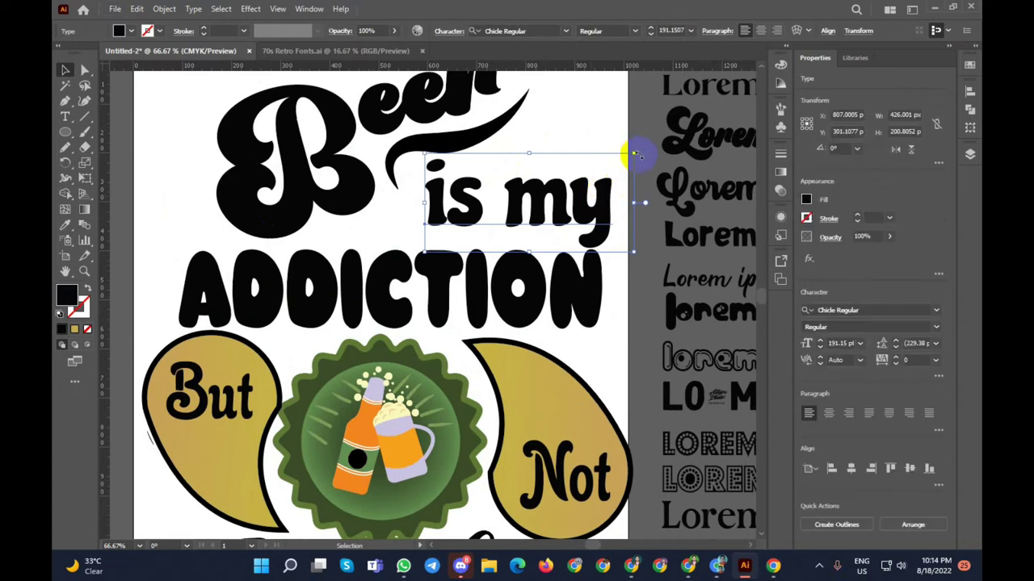
drag(634, 153, 606, 130)
drag(537, 222, 525, 167)
click(484, 156)
Step: Ungroup the Been lettering and move the ee letters and swash up about 20 px
scroll(462, 166, down, 3)
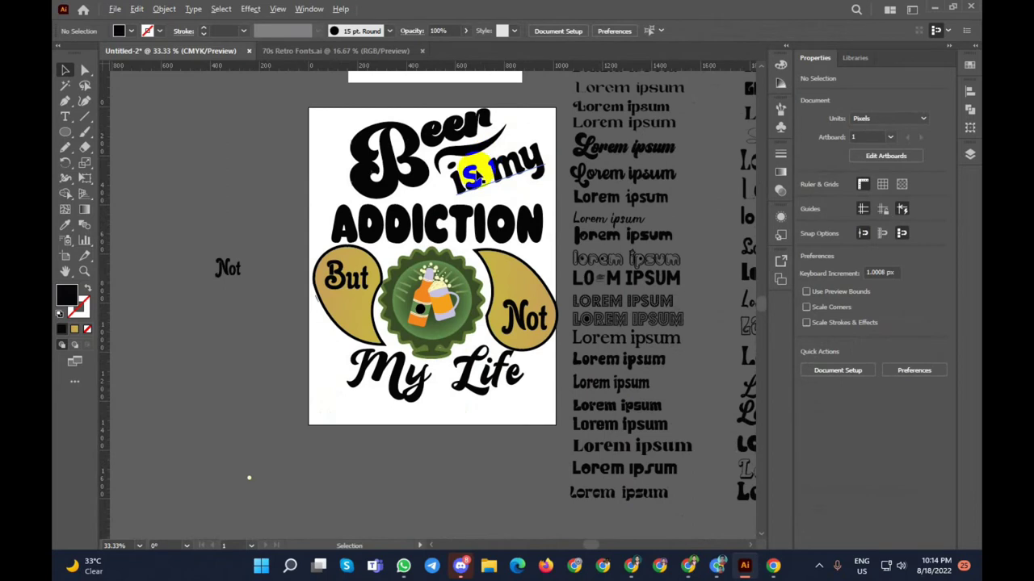
scroll(369, 226, up, 2)
scroll(367, 226, up, 1)
scroll(367, 226, up, 1)
drag(401, 192, 391, 172)
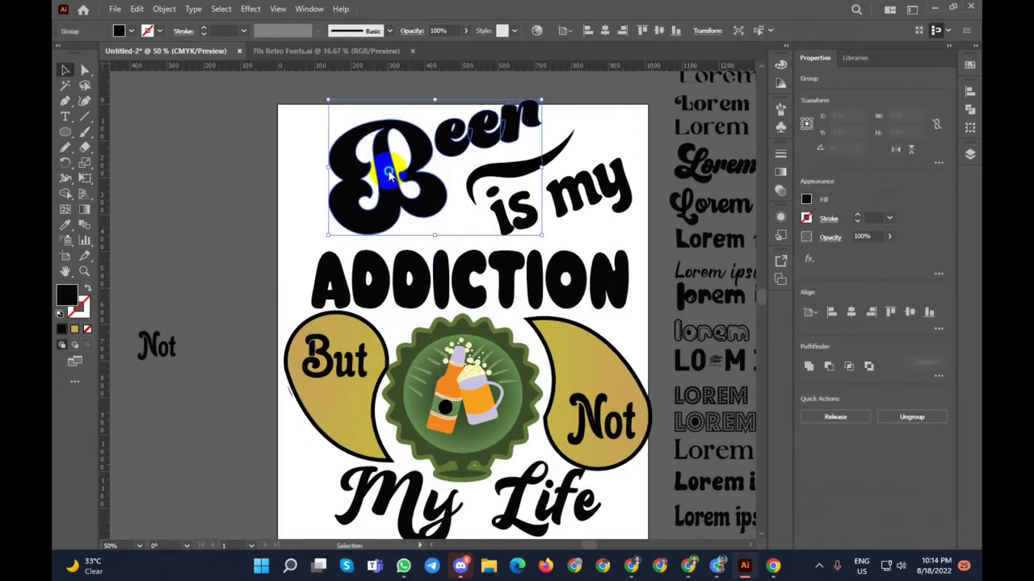
right_click(389, 173)
click(454, 282)
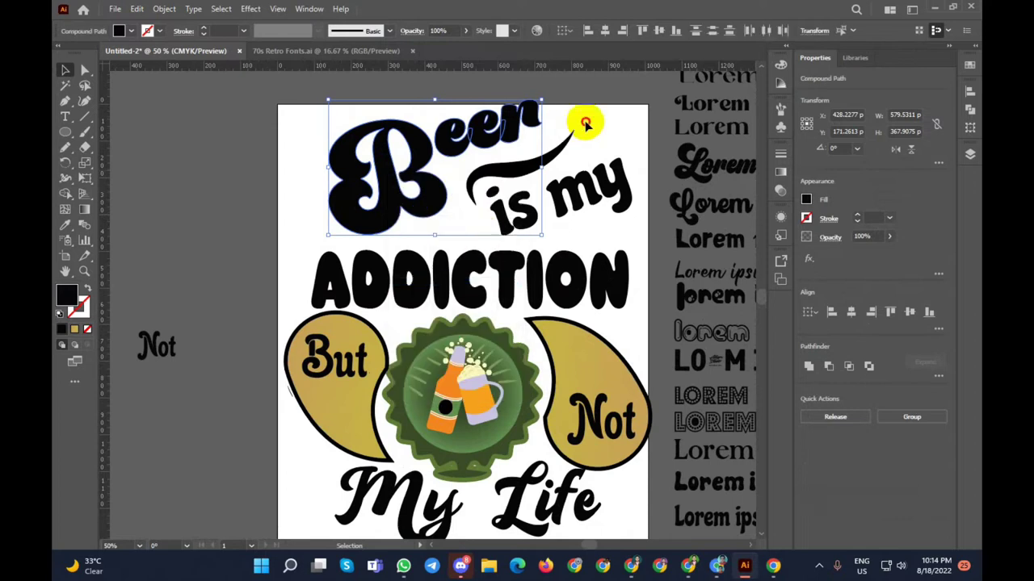
click(474, 133)
mouse_move(507, 145)
mouse_down()
mouse_move(499, 129)
mouse_move(467, 162)
mouse_up()
shift+click(474, 155)
click(560, 134)
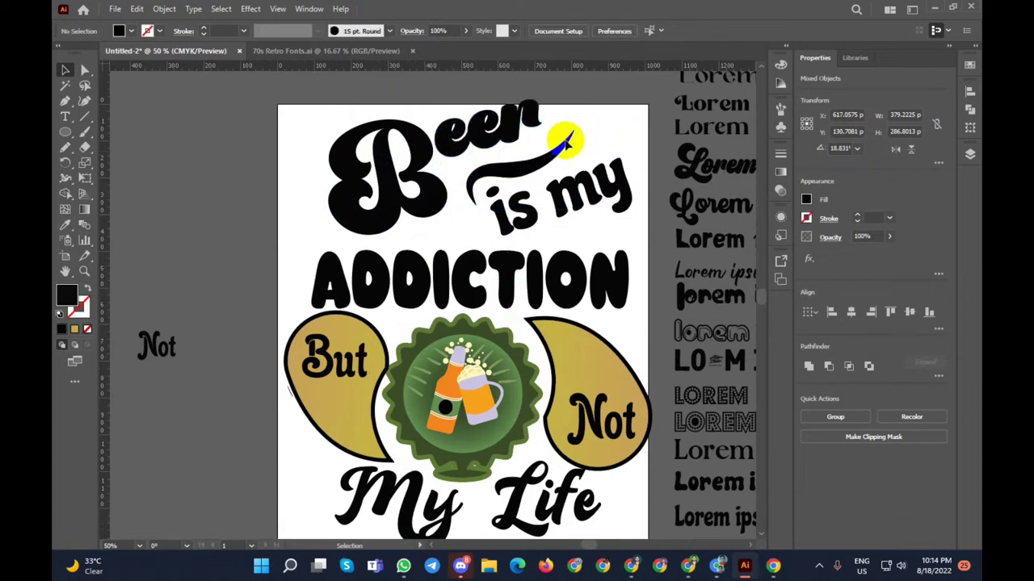
Step: Unite the een letters into one shape and nudge it down-right
scroll(561, 134, up, 2)
scroll(524, 126, down, 1)
click(481, 105)
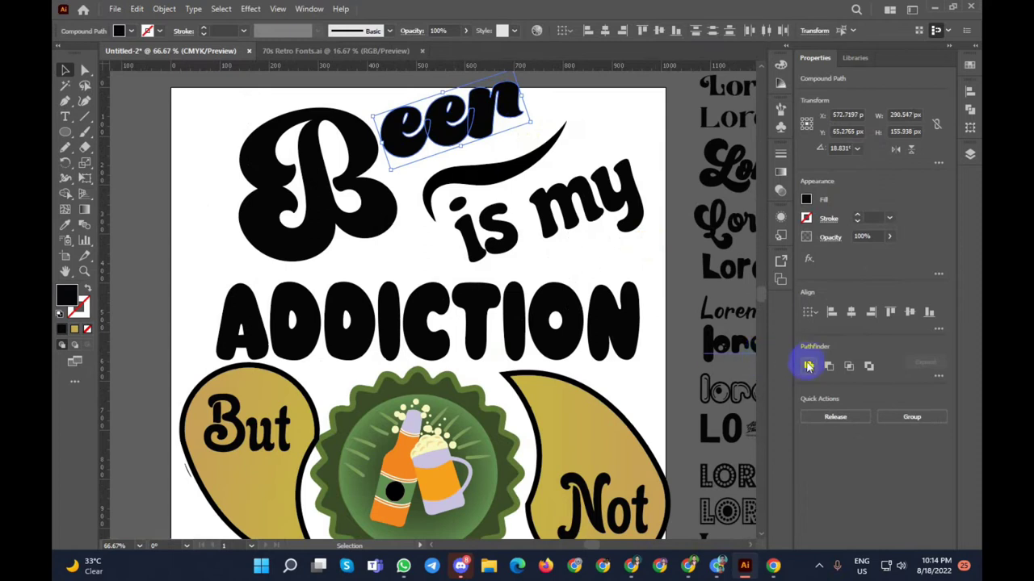
click(808, 366)
drag(440, 127, 451, 137)
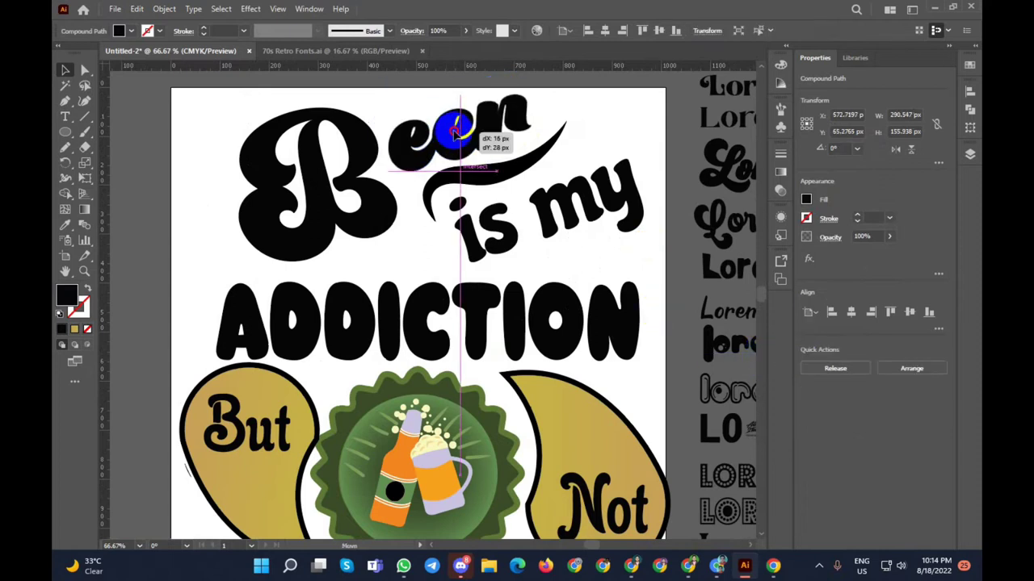
click(600, 119)
Step: Nudge the large B up-right and enlarge it downward with its bounding box handles
drag(354, 163, 364, 154)
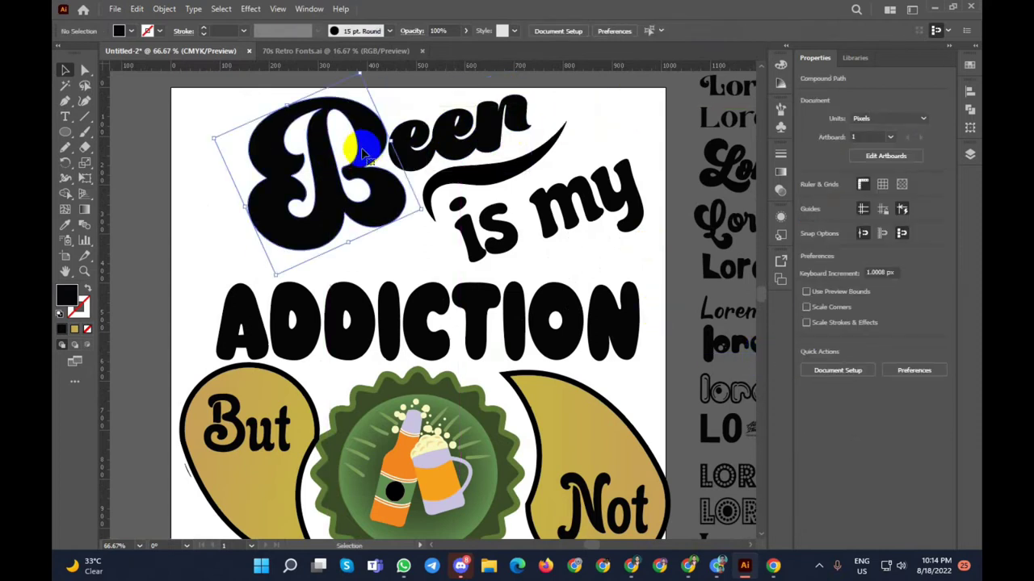
click(317, 103)
drag(348, 241, 362, 260)
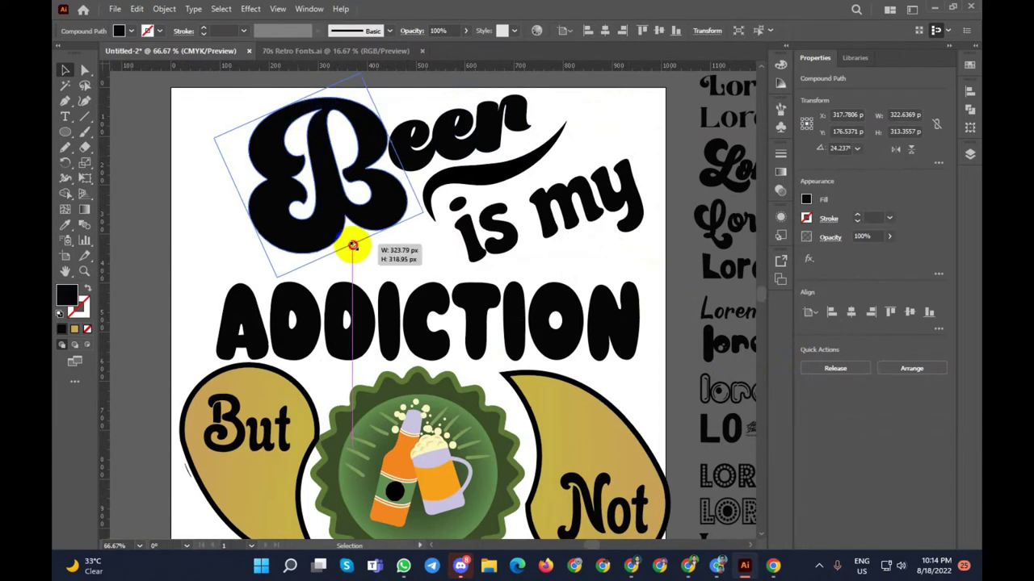
drag(346, 172, 346, 187)
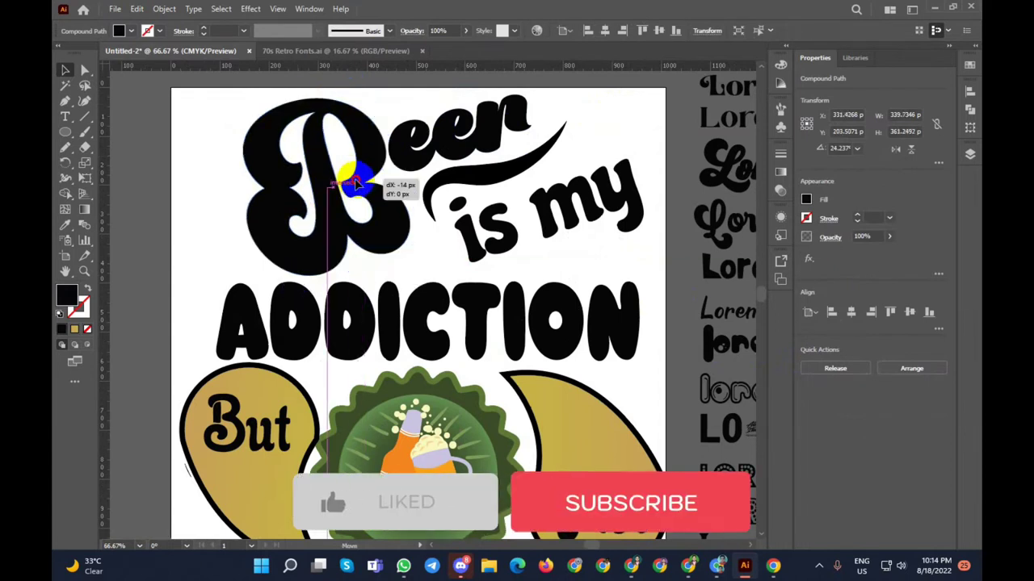
click(224, 194)
scroll(223, 193, down, 1)
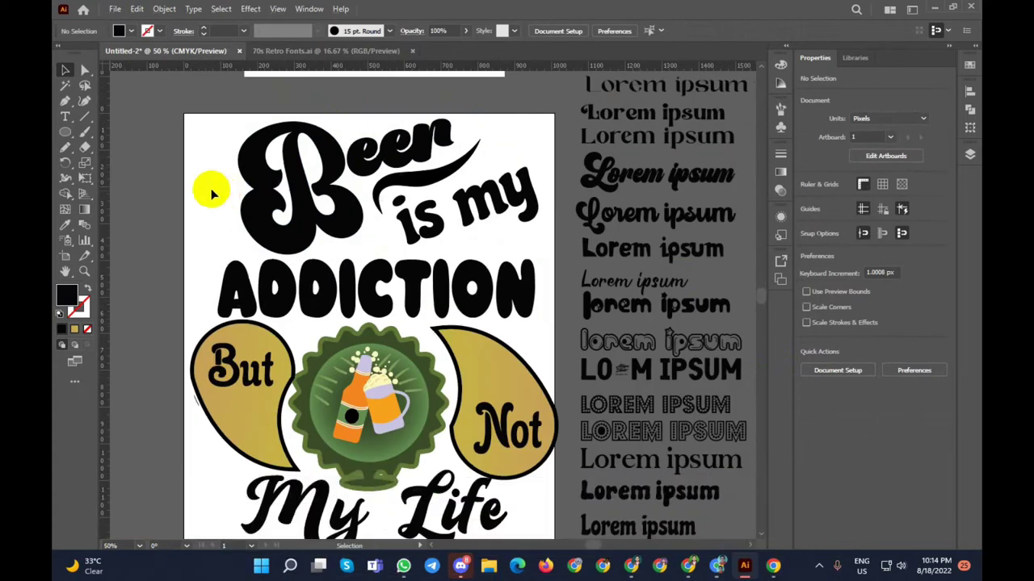
click(64, 102)
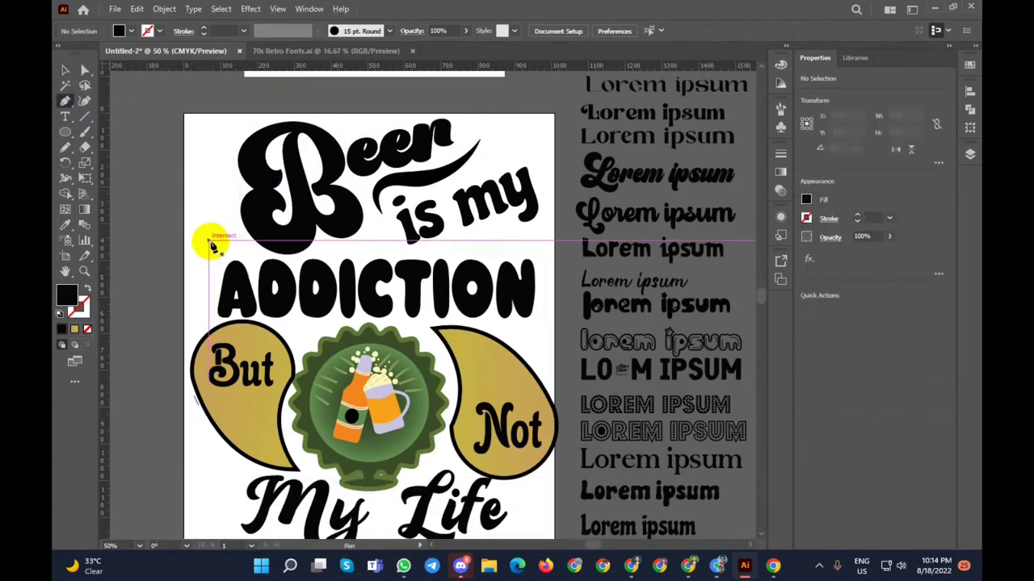
Step: Draw a closed wavy banner shape with the Pen tool across the ADDICTION line
click(209, 238)
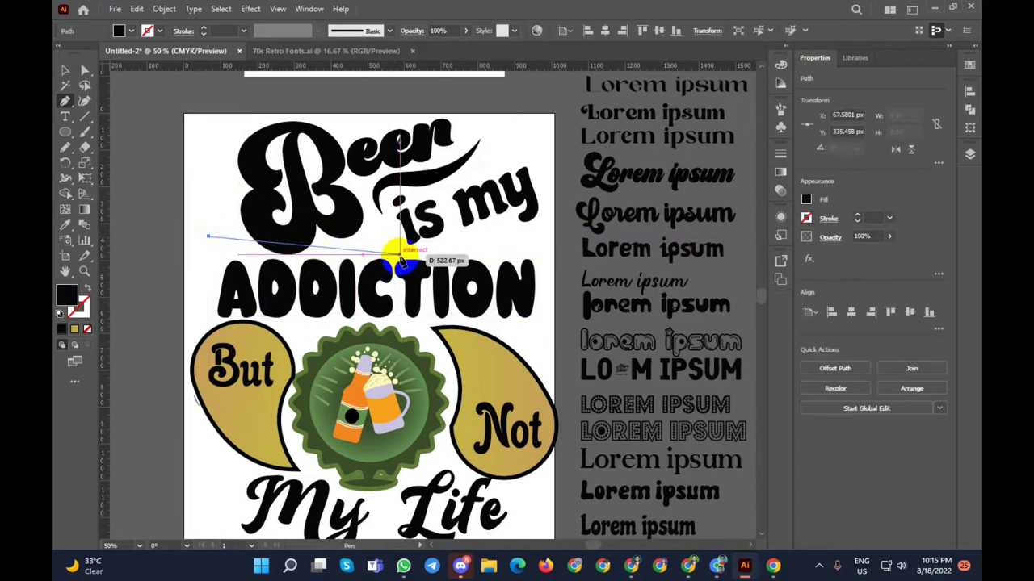
mouse_move(400, 251)
mouse_down()
mouse_move(478, 232)
mouse_move(541, 234)
mouse_up()
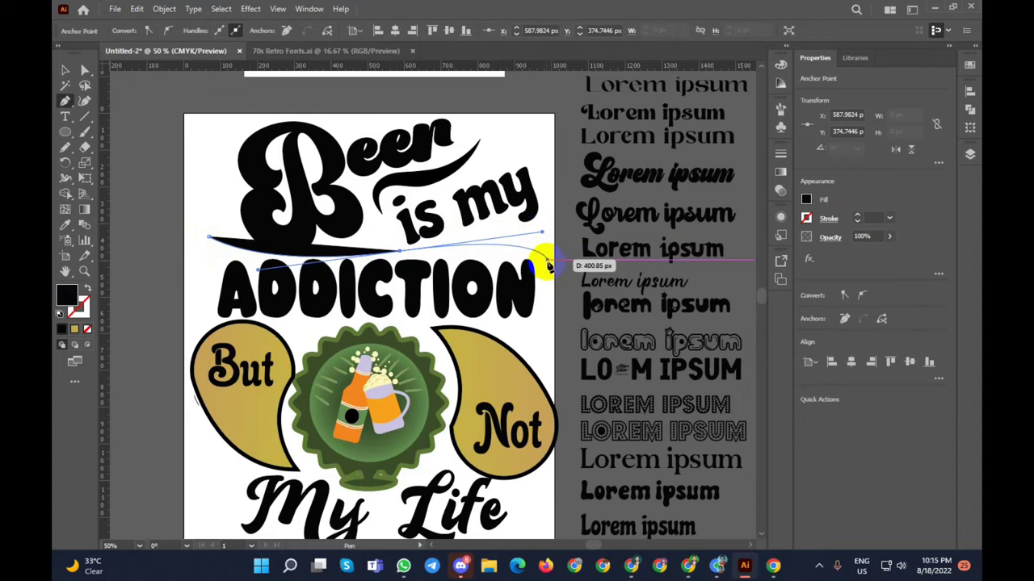
click(546, 261)
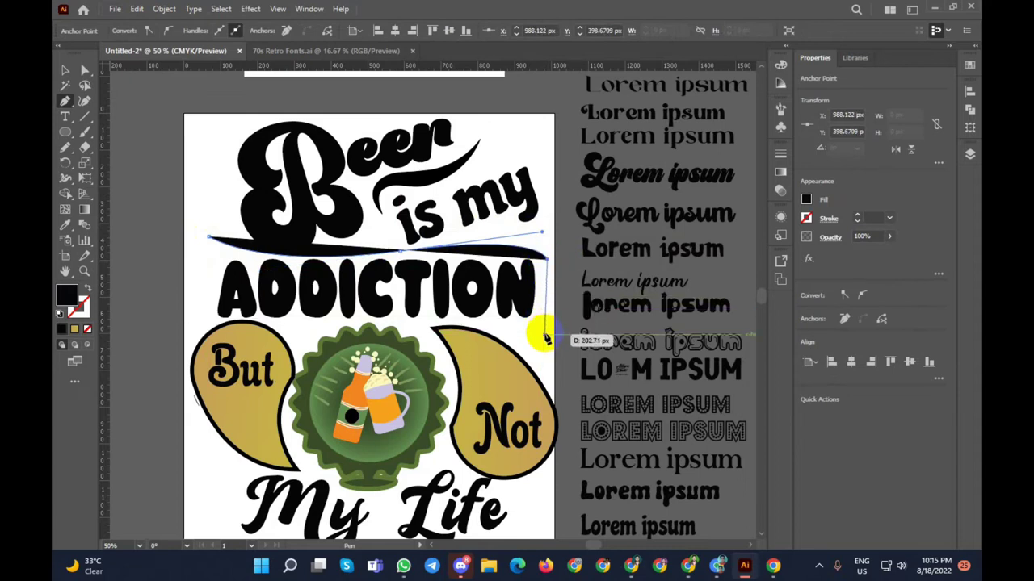
click(546, 333)
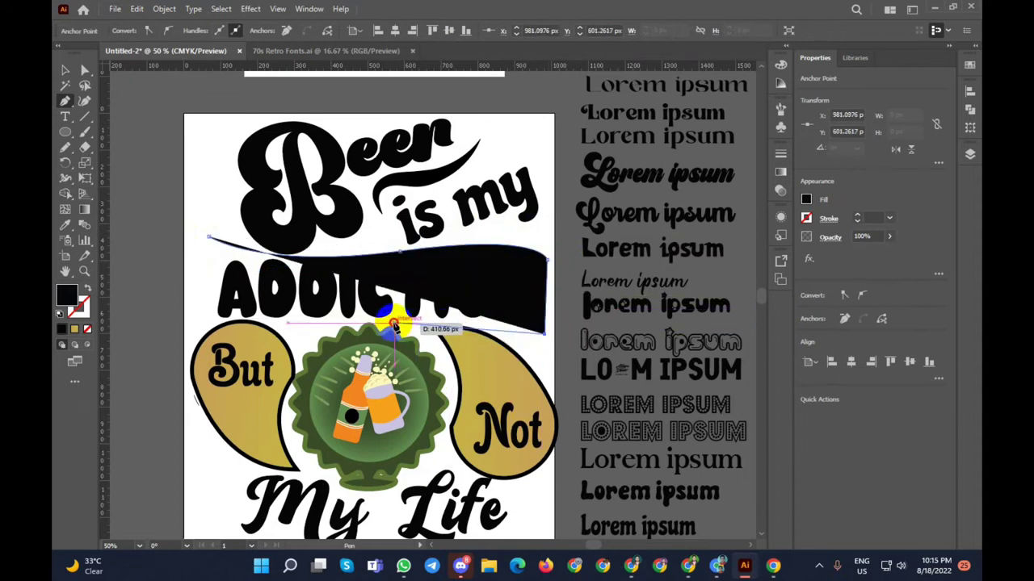
click(304, 325)
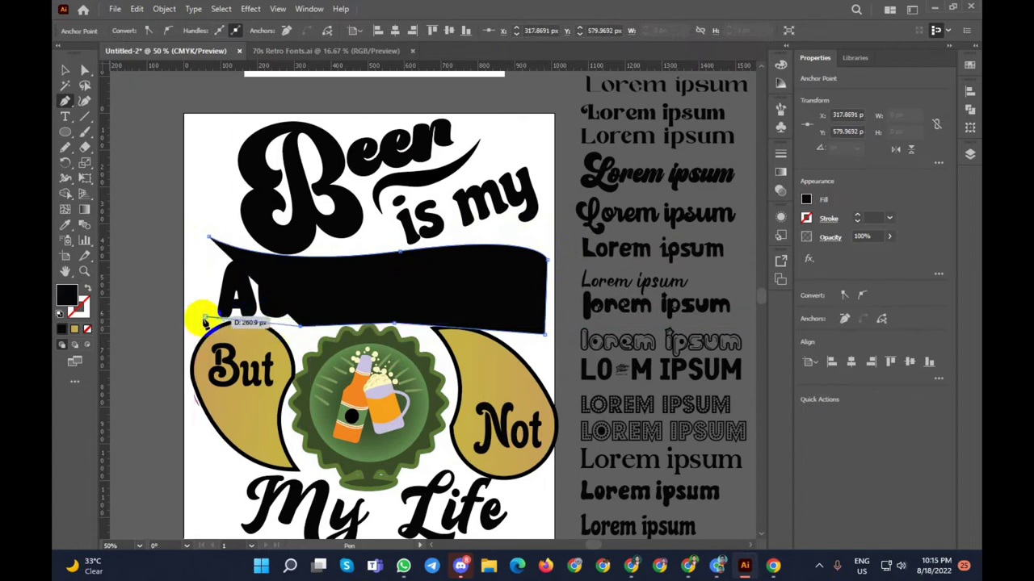
click(203, 322)
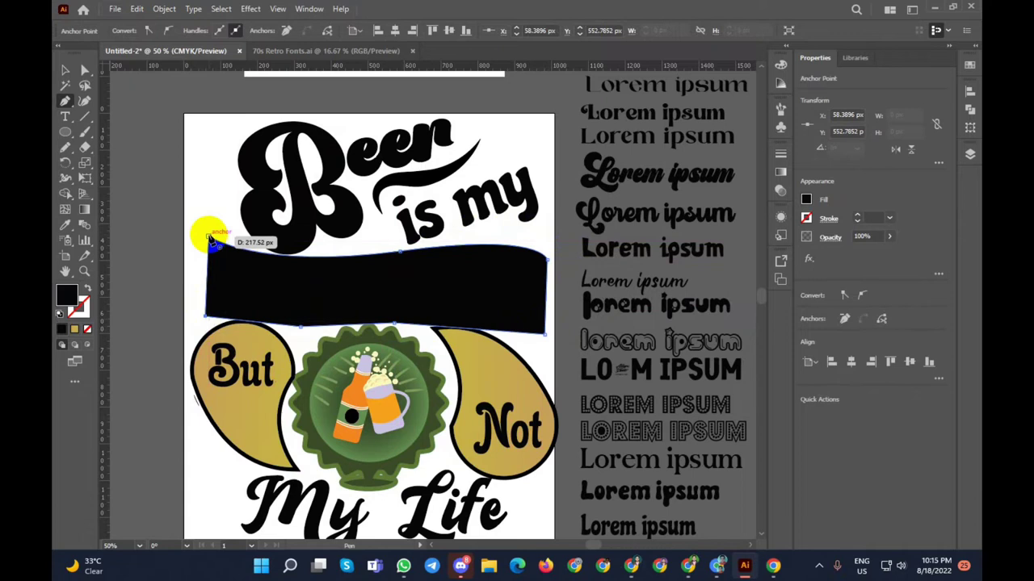
click(209, 236)
Step: Send the black banner behind the other artwork
click(66, 70)
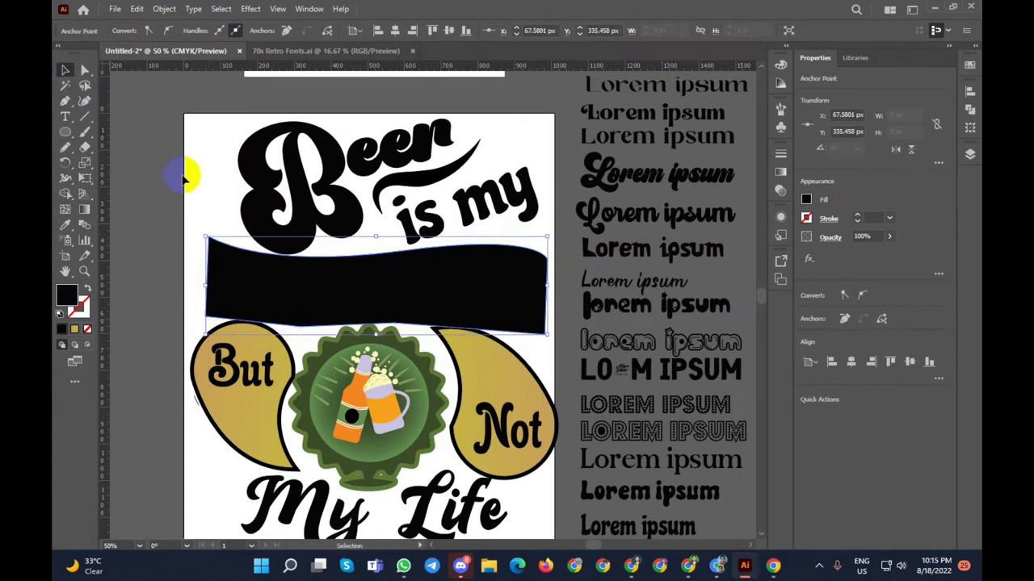
click(212, 192)
right_click(441, 309)
mouse_move(509, 470)
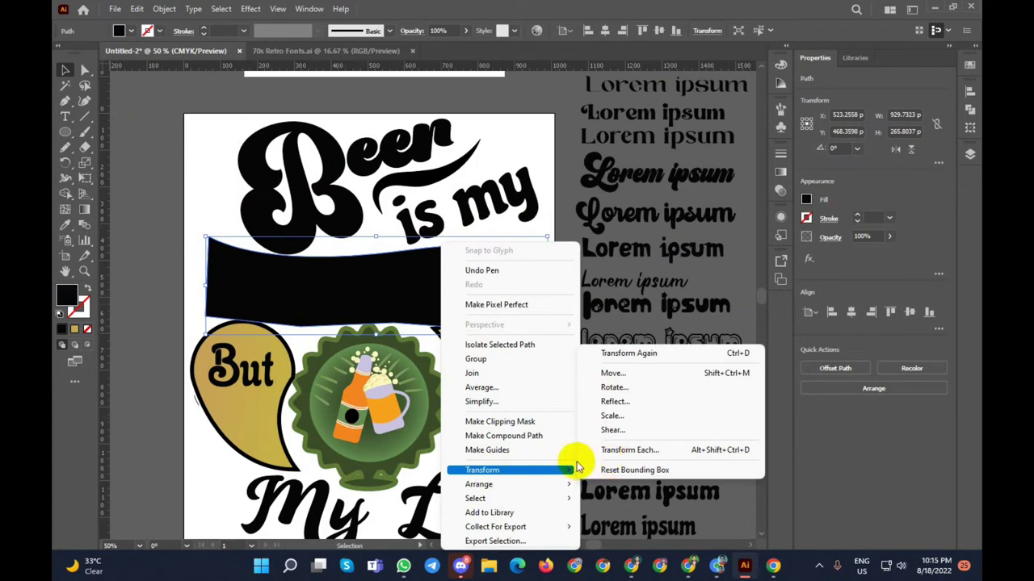
mouse_move(479, 484)
click(636, 527)
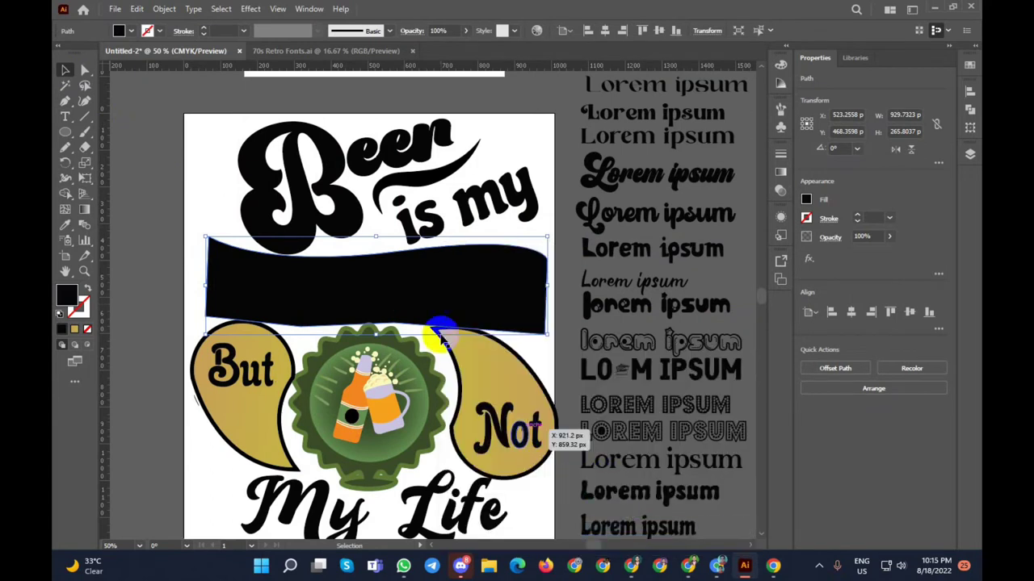
Step: Fill the black banner with the light grey swatch using the Eyedropper
click(62, 230)
alt+scroll(101, 215, down, 1)
alt+scroll(161, 197, down, 2)
scroll(242, 162, up, 3)
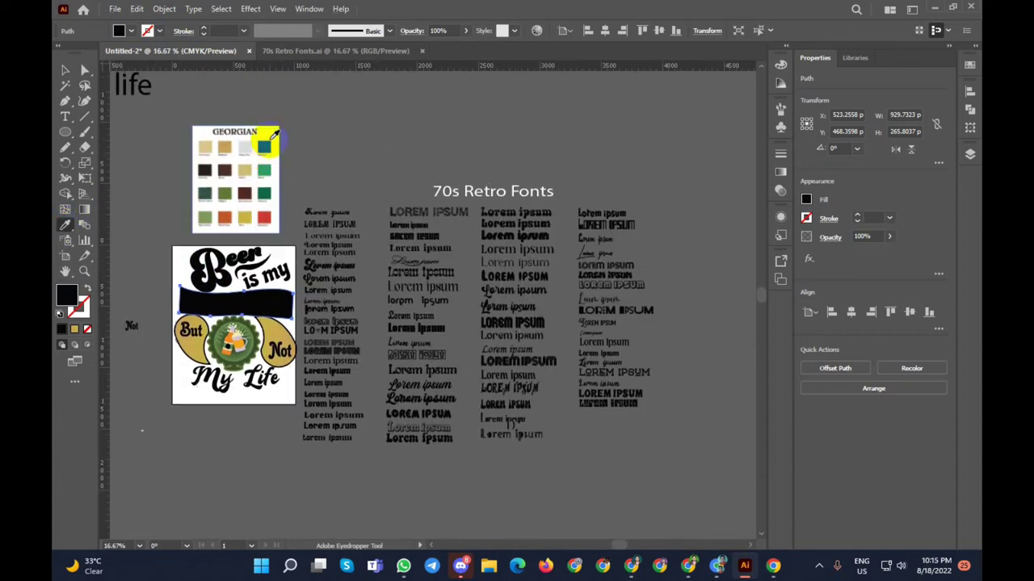
click(244, 146)
click(64, 71)
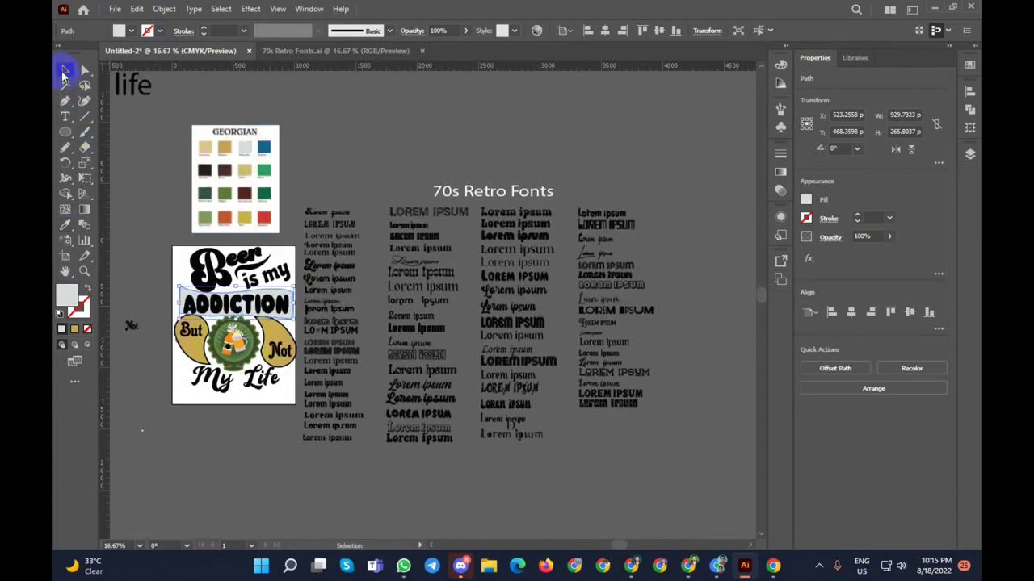
click(143, 231)
Step: Select and inspect the 'Been is my' artwork and its letter B
alt+scroll(143, 231, up, 4)
scroll(243, 282, down, 3)
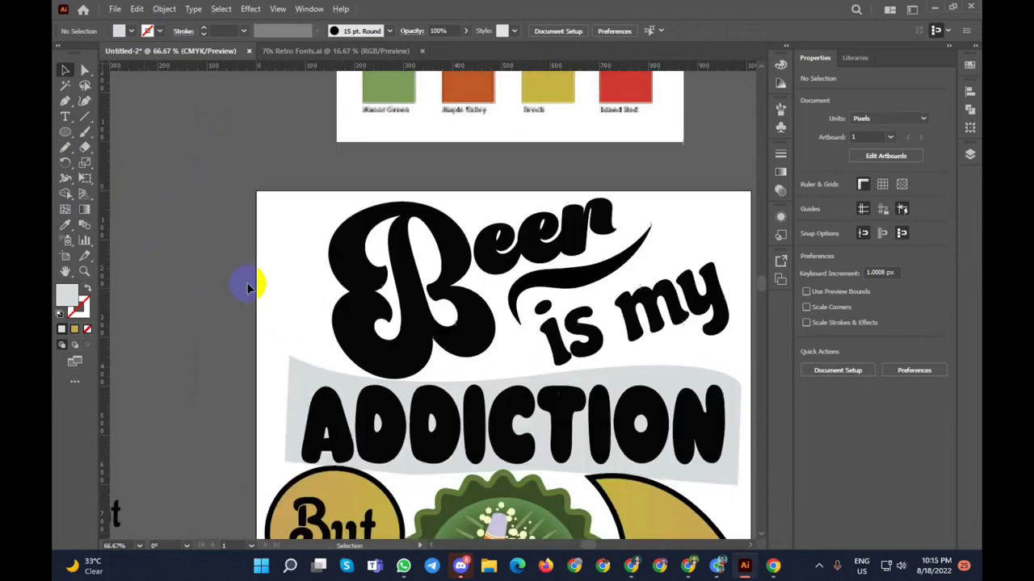
scroll(250, 282, down, 3)
alt+scroll(635, 129, down, 2)
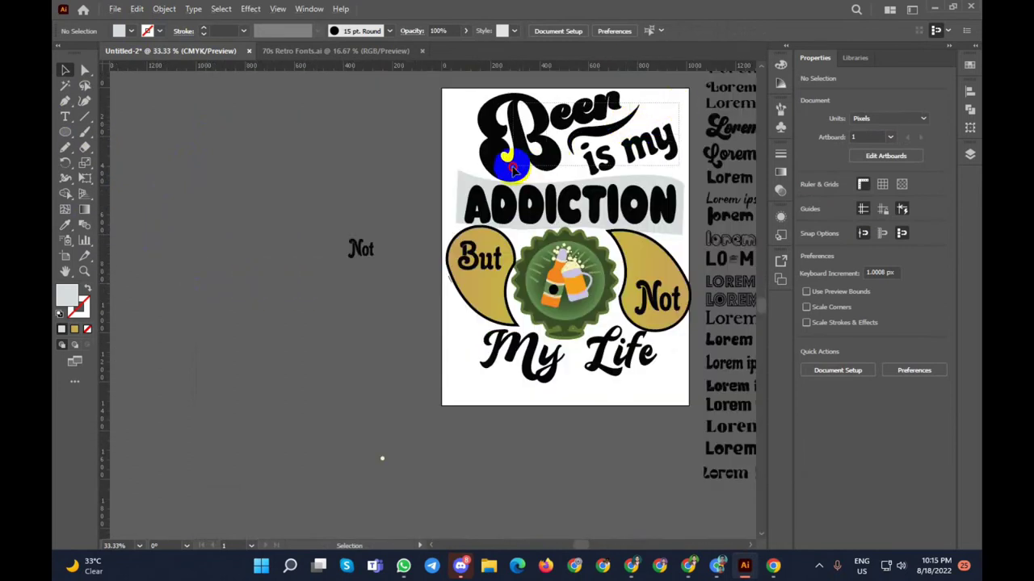
click(510, 167)
click(533, 144)
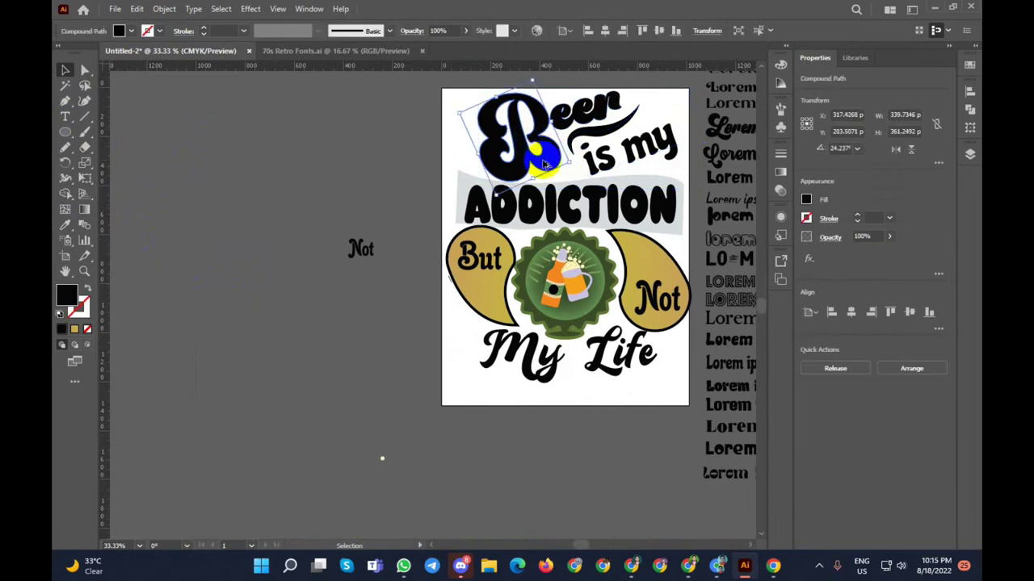
alt+scroll(541, 154, up, 3)
alt+scroll(541, 154, down, 4)
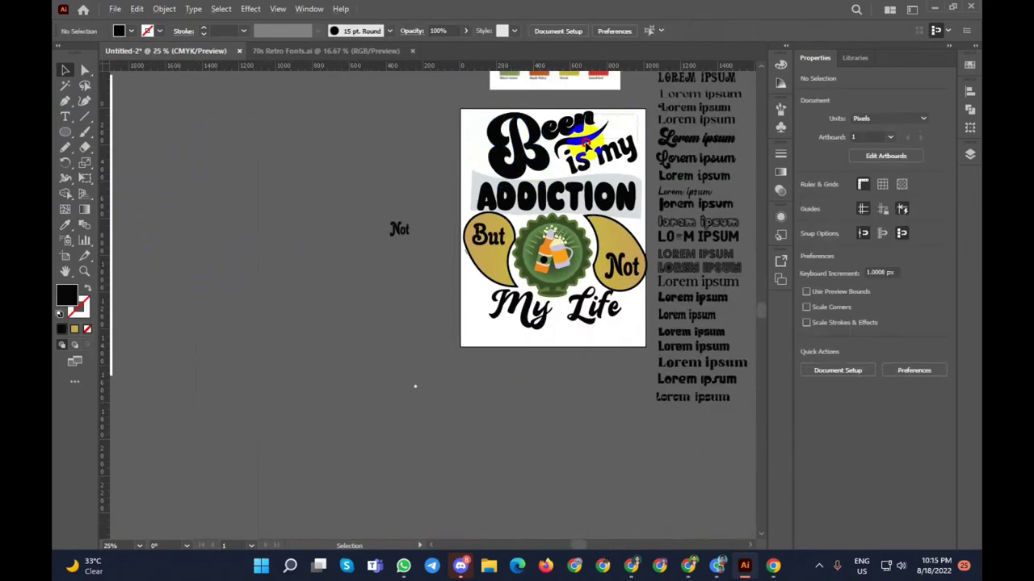
click(508, 170)
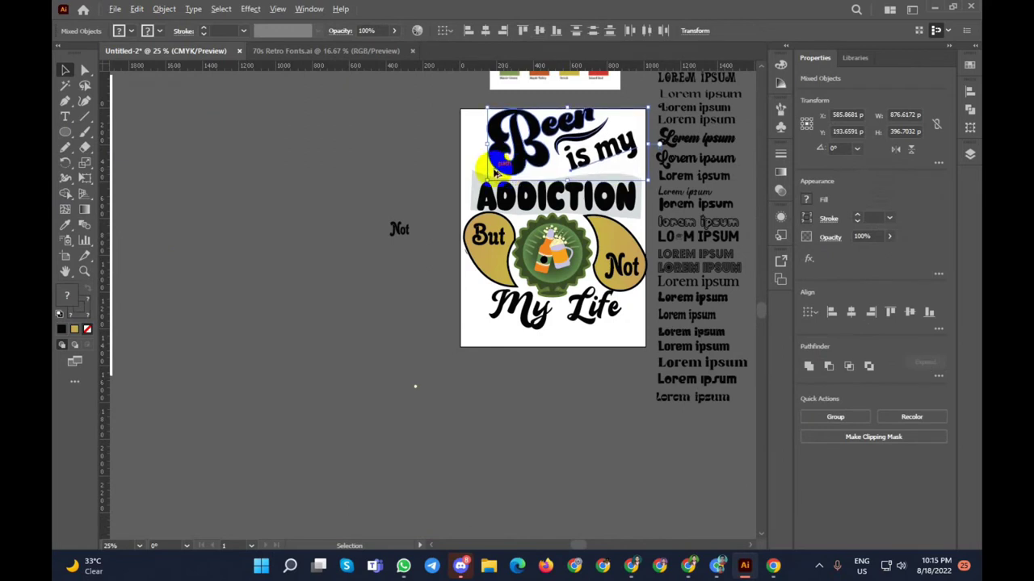
alt+scroll(495, 171, up, 5)
alt+scroll(363, 226, down, 5)
alt+scroll(436, 229, up, 1)
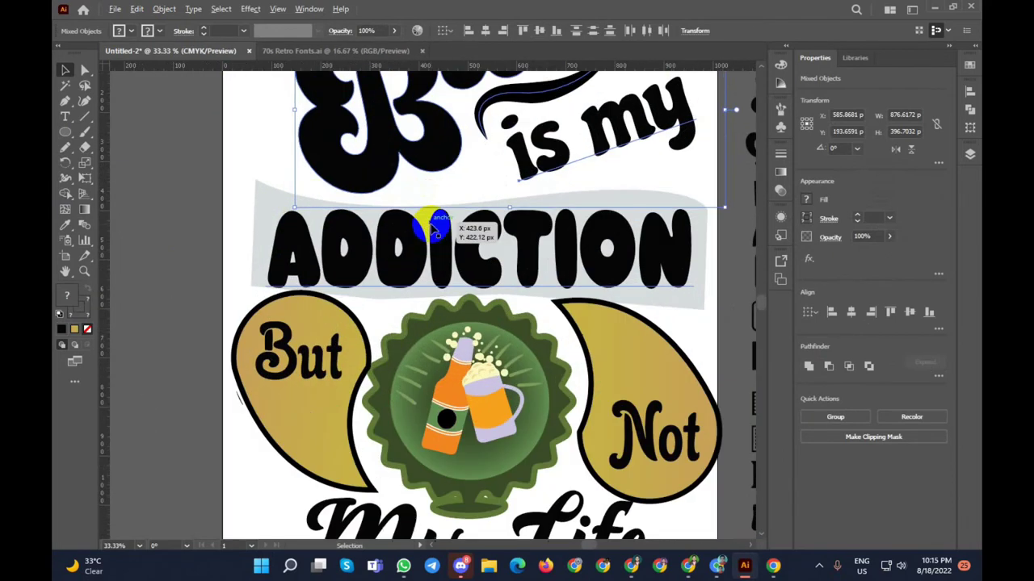
click(233, 219)
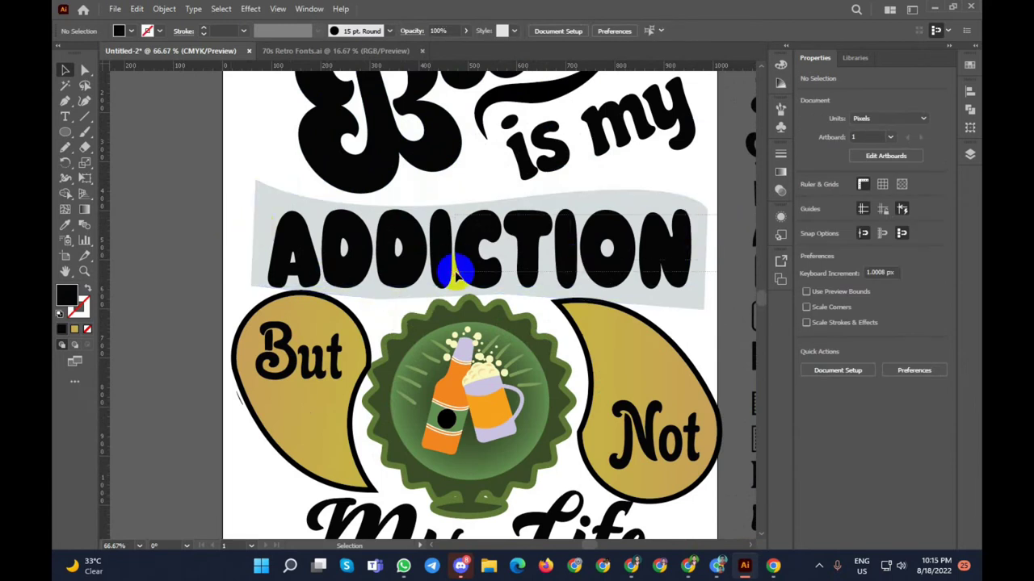
Step: Nudge the ADDICTION banner group up and stretch the grey banner's bottom edge downward
drag(455, 274, 473, 252)
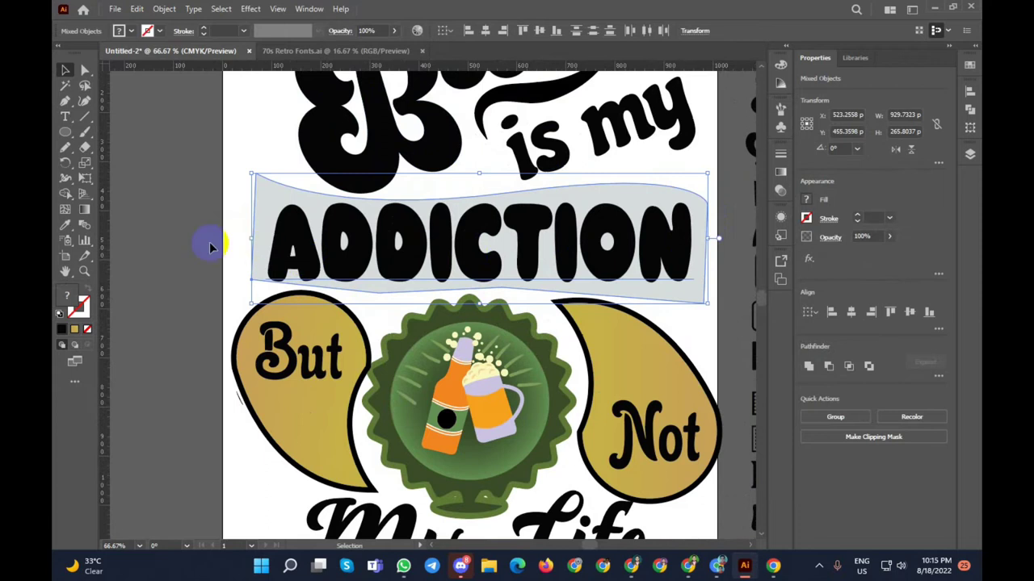
click(242, 226)
click(247, 251)
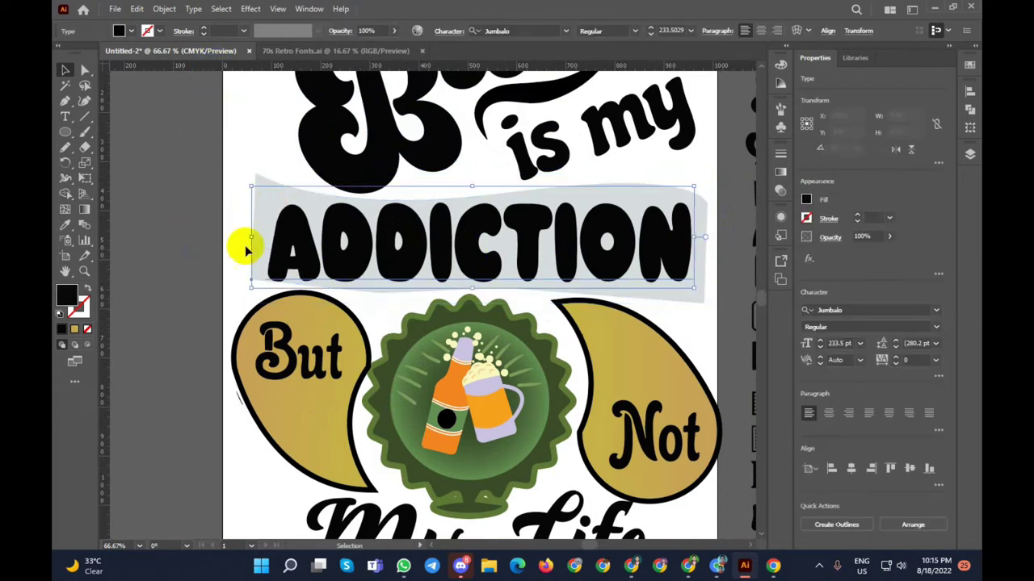
click(370, 295)
drag(479, 303, 474, 338)
click(202, 276)
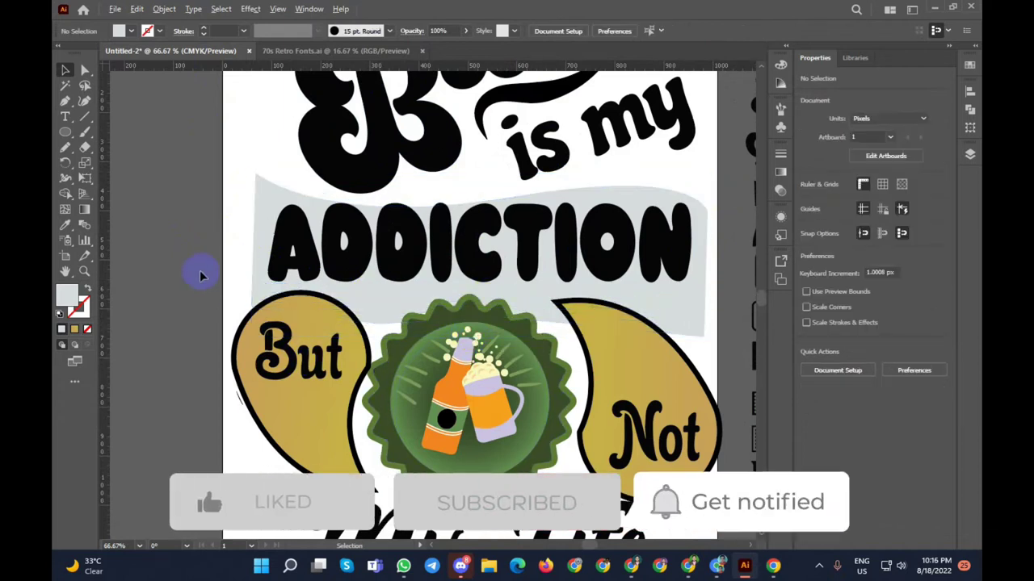
alt+scroll(202, 276, down, 1)
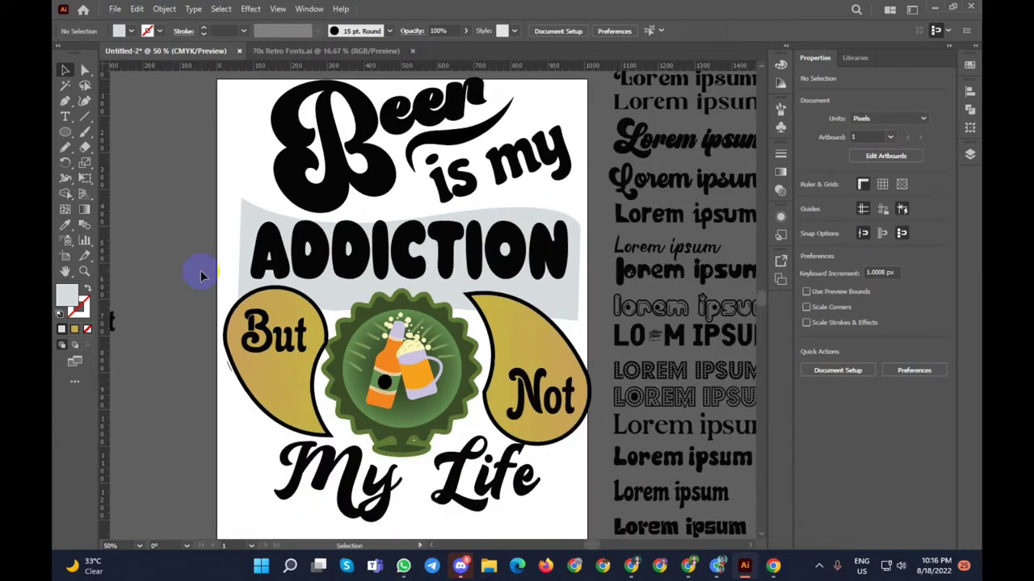
click(507, 220)
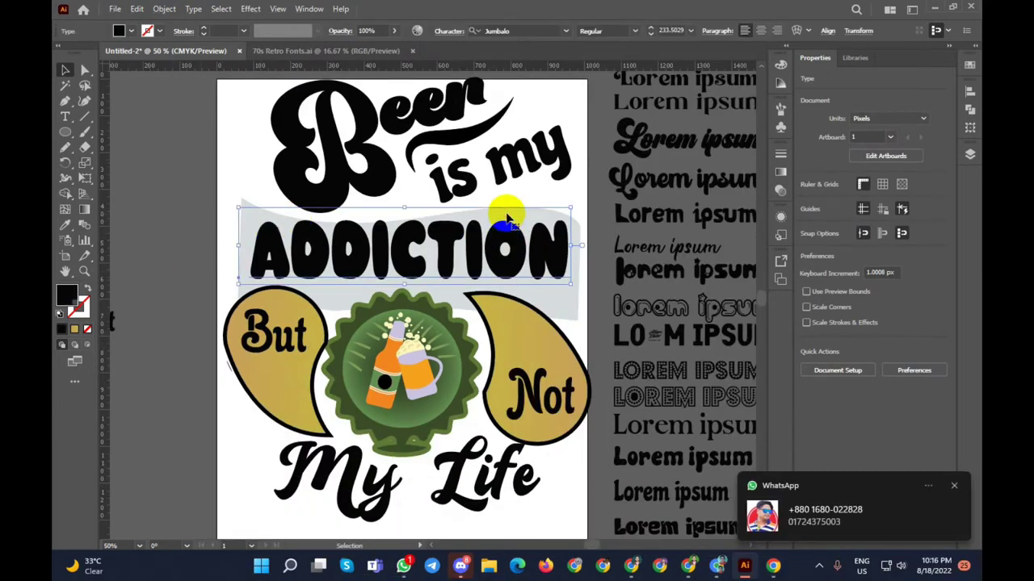
Step: Create an 11 px offset path copy of the grey ADDICTION banner
double_click(402, 206)
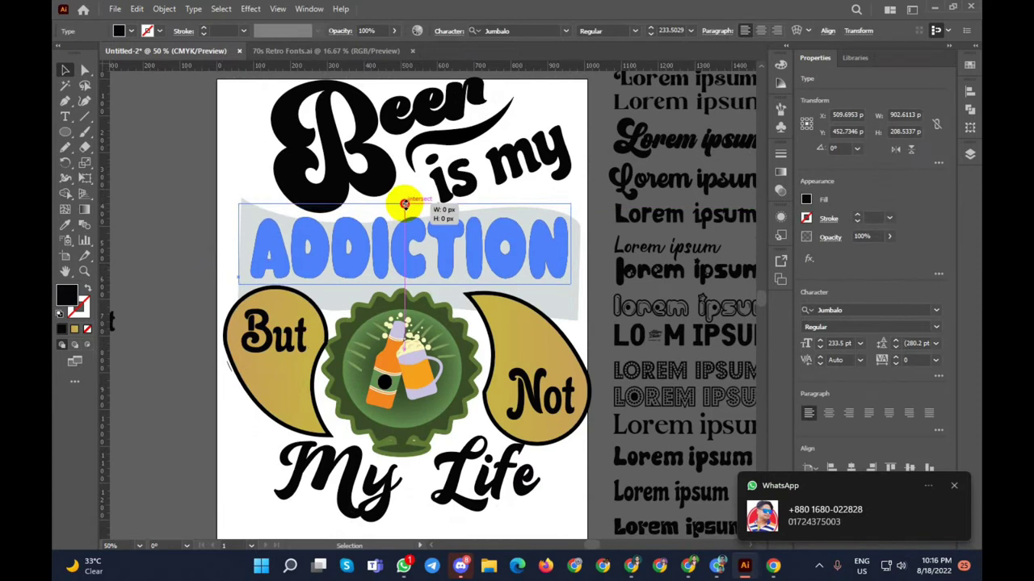
key(Escape)
click(191, 234)
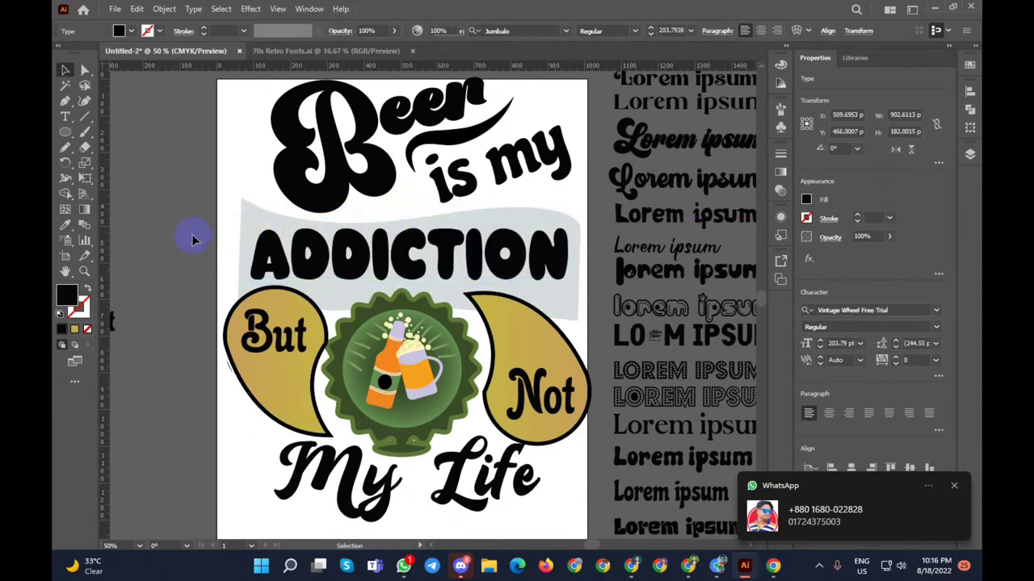
click(242, 203)
click(164, 9)
mouse_move(181, 322)
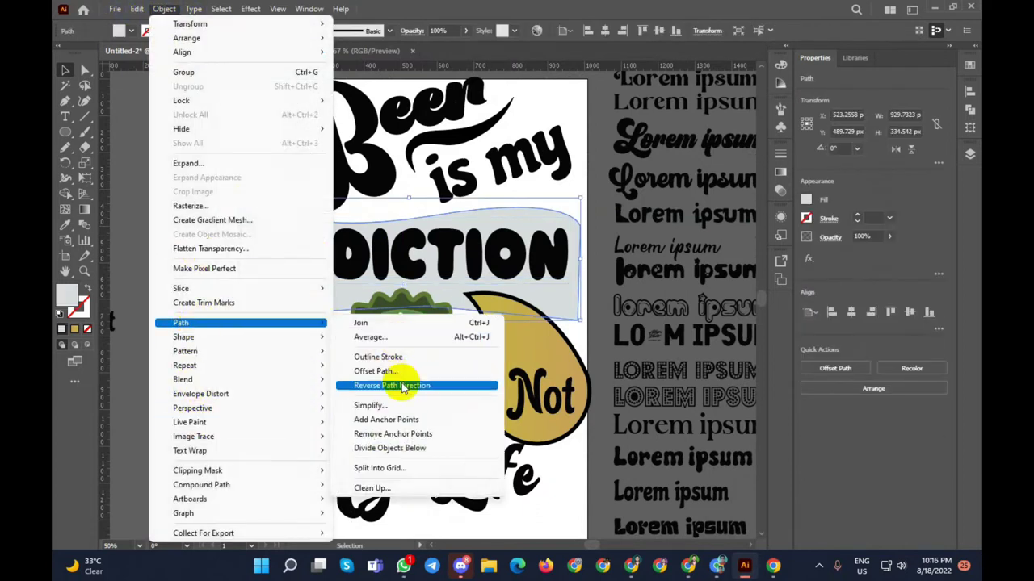
click(376, 370)
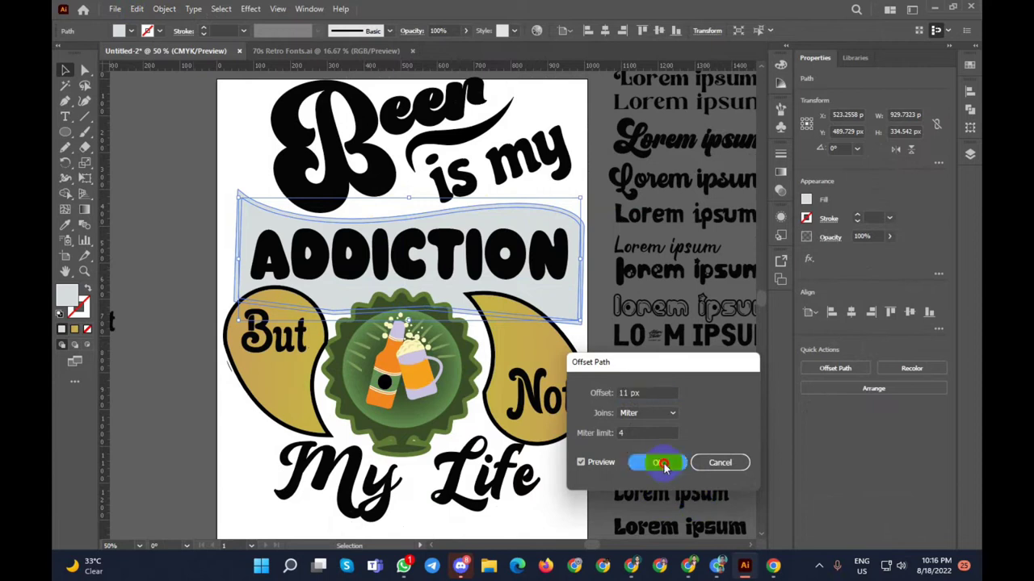
click(658, 462)
Step: Fill the offset border with the gold sampled from the But shape
click(65, 226)
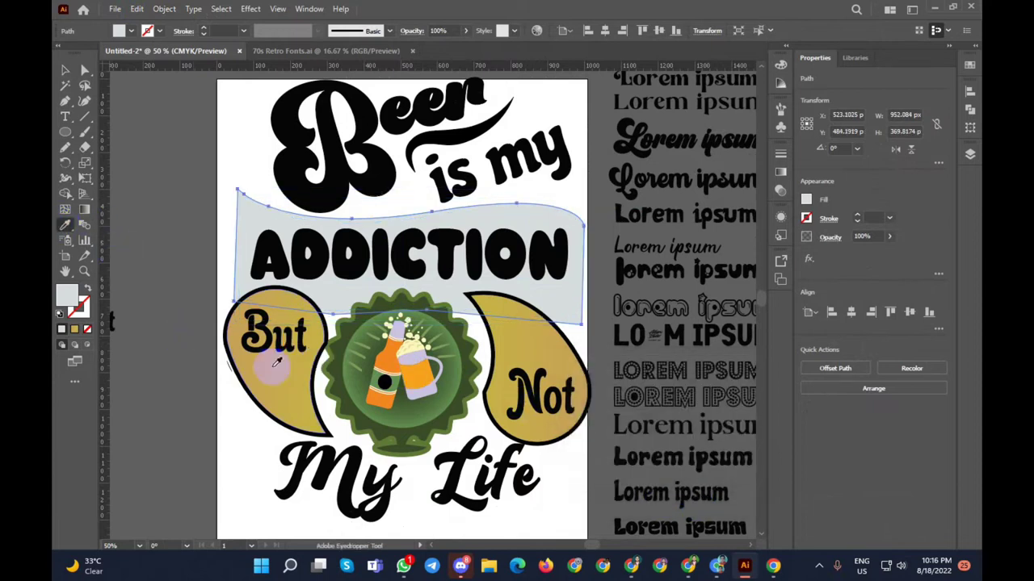
click(276, 364)
click(63, 73)
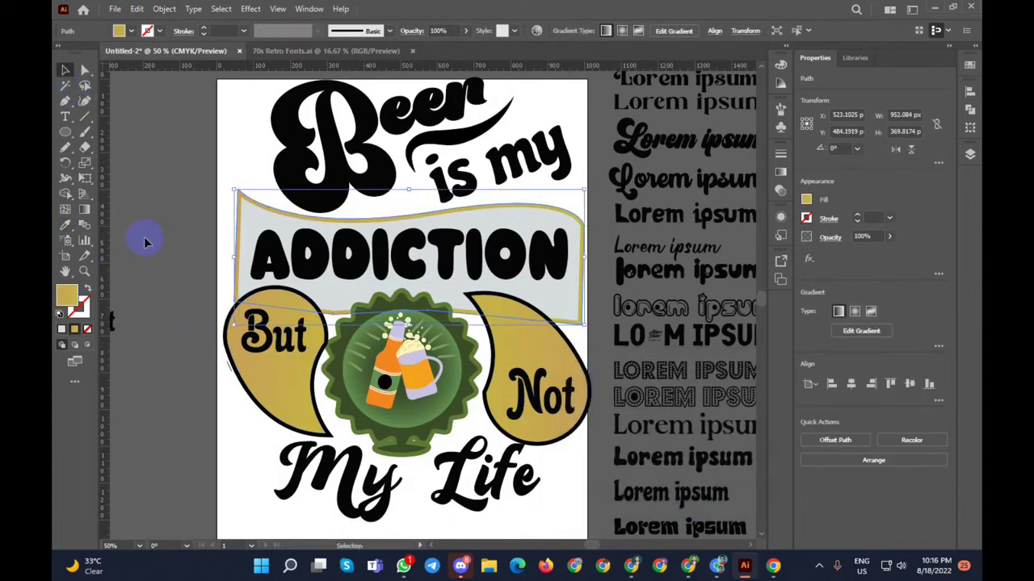
click(207, 243)
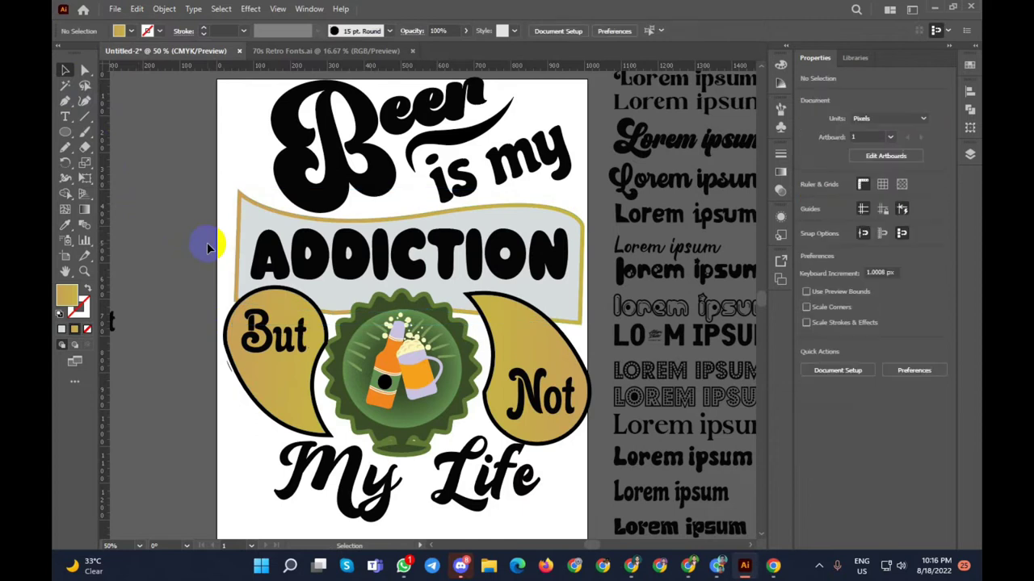
Step: Apply the tan Georgian swatch colour to the teardrop and badge group
click(323, 324)
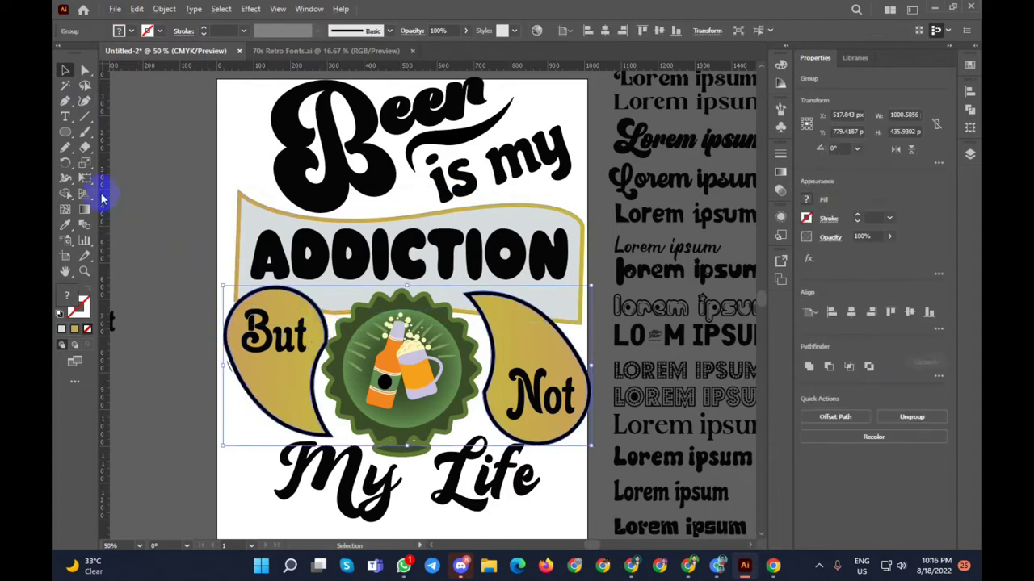
click(66, 226)
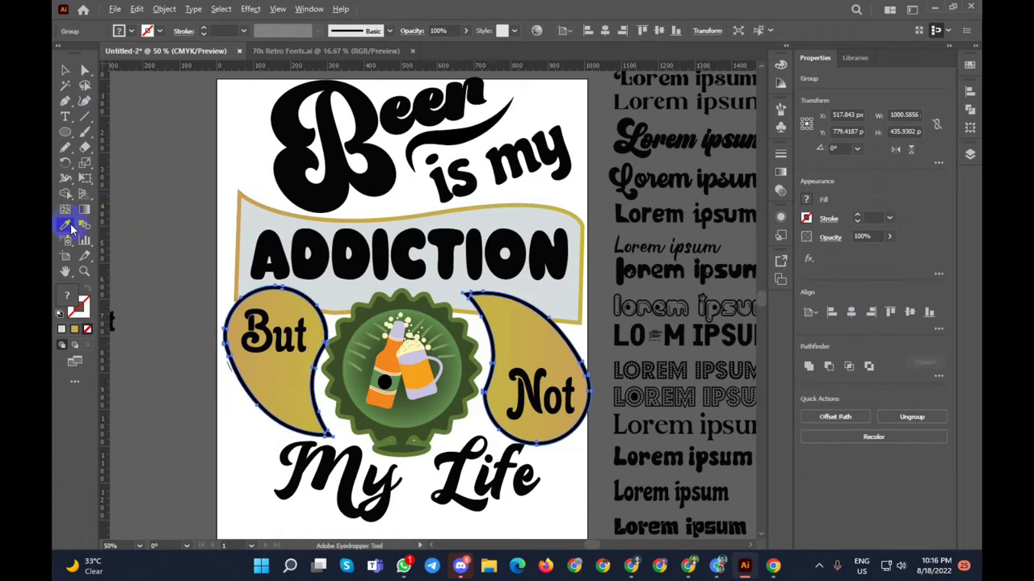
scroll(150, 224, down, 2)
scroll(150, 224, down, 3)
click(244, 165)
click(229, 139)
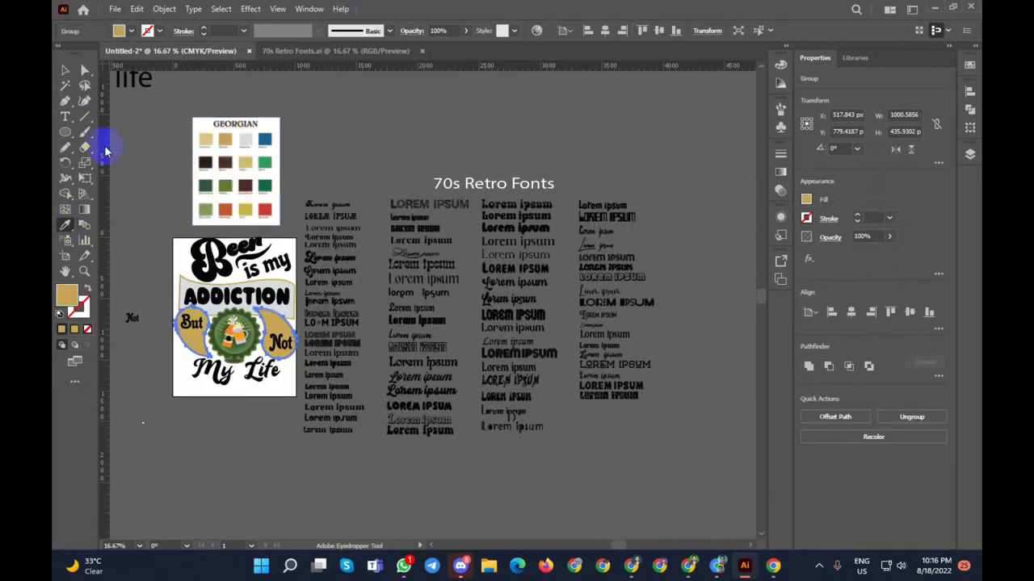
click(65, 70)
click(147, 234)
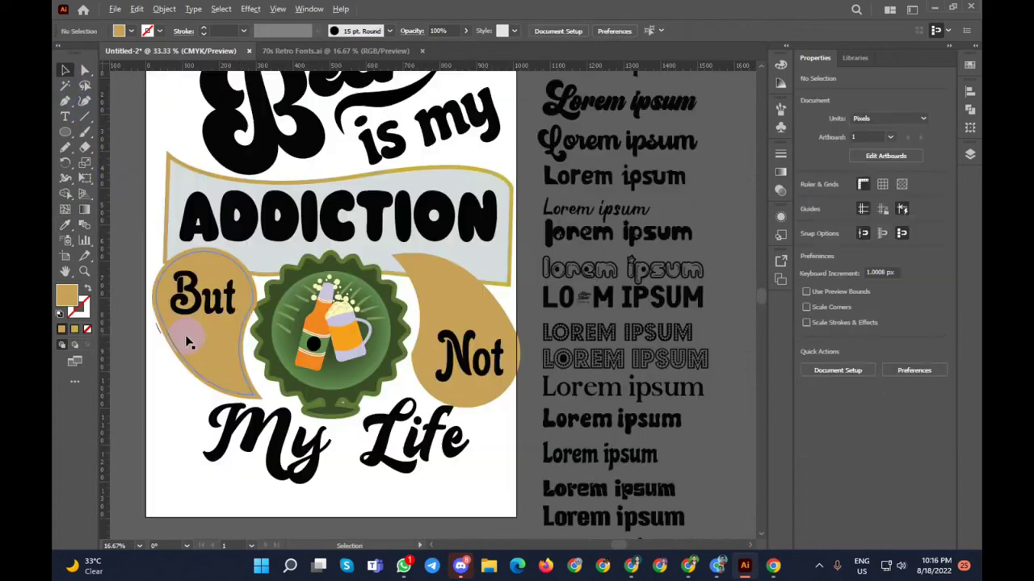
scroll(186, 335, up, 4)
click(252, 233)
Step: Ungroup the teardrops and badge, then select both the But and Not teardrops
click(206, 266)
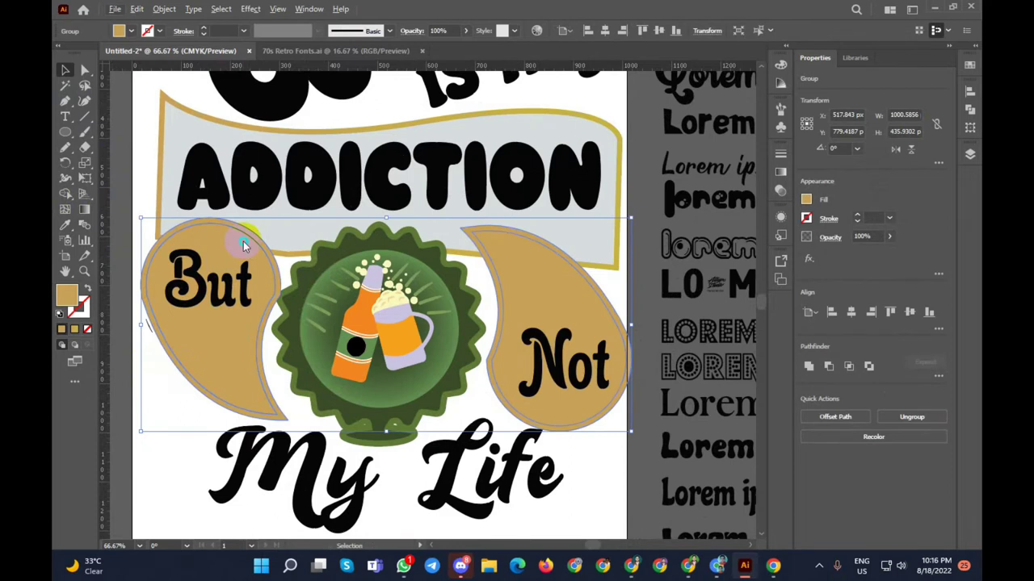
right_click(244, 244)
click(279, 351)
click(163, 458)
click(215, 364)
shift+click(519, 323)
key(ctrl+minus)
key(ctrl+minus)
key(ctrl+minus)
key(ctrl+minus)
Step: Fill both teardrops with the tan swatch from the Georgian card
click(65, 225)
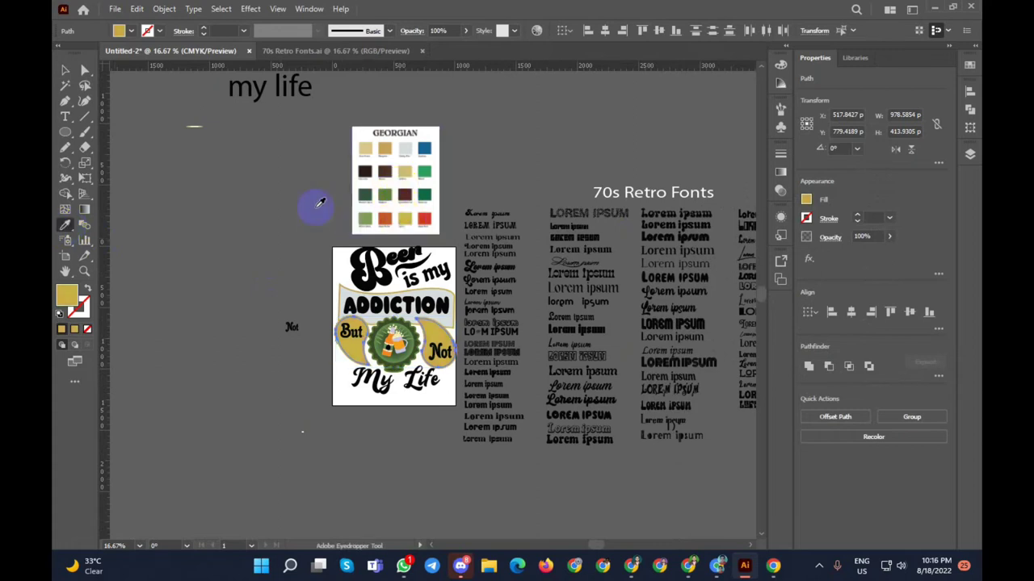
scroll(403, 174, up, 3)
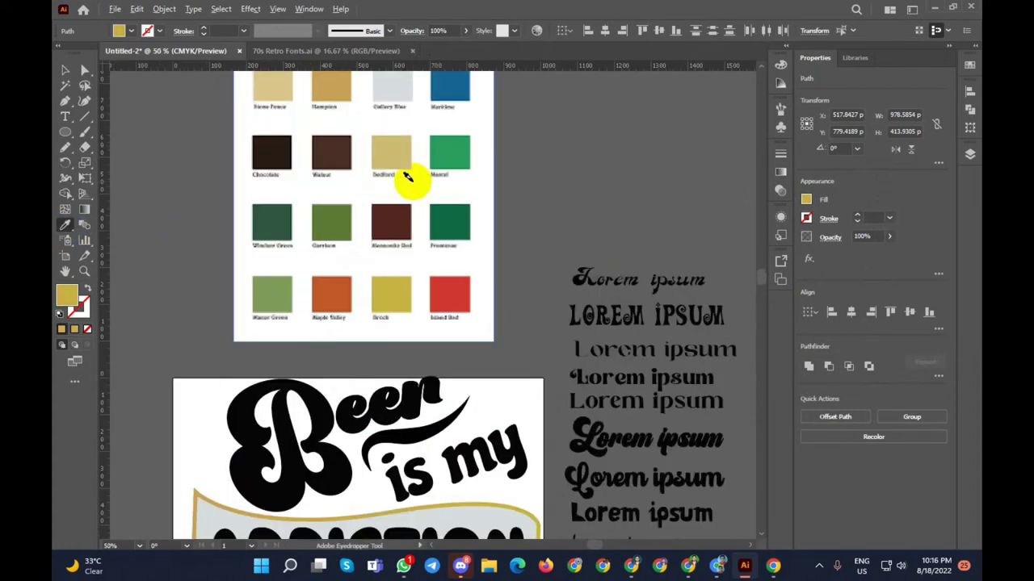
scroll(408, 177, down, 3)
scroll(407, 176, up, 2)
scroll(418, 176, down, 2)
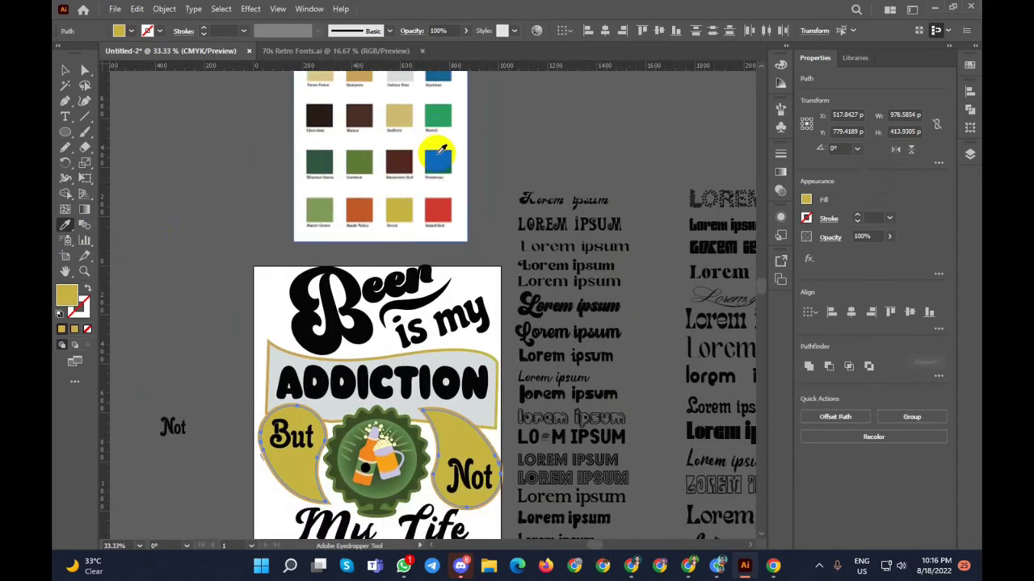
click(402, 115)
click(65, 70)
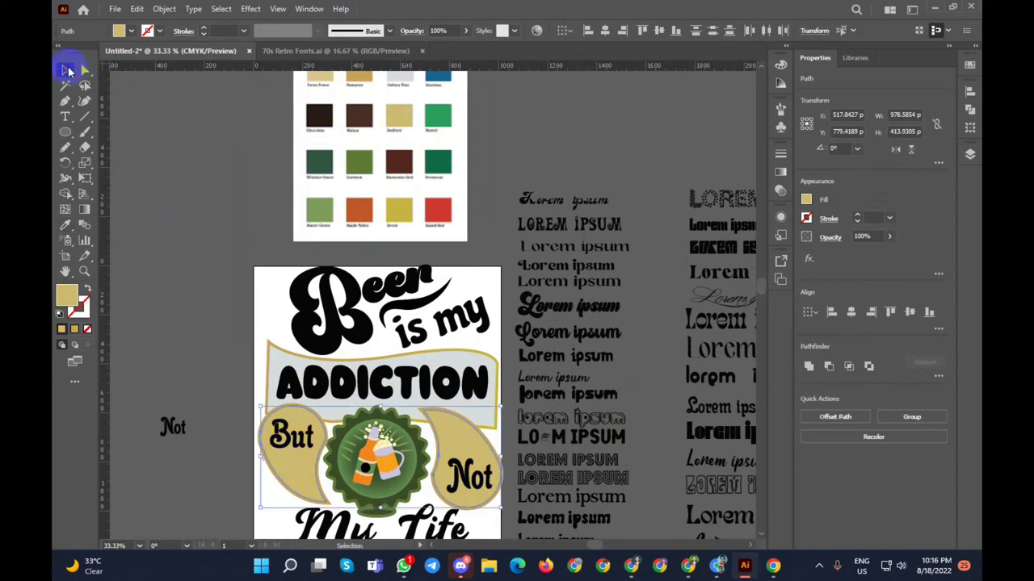
click(168, 173)
scroll(176, 272, down, 2)
Step: Move My Life slightly lower-left and enlarge it with a corner handle
scroll(178, 276, up, 1)
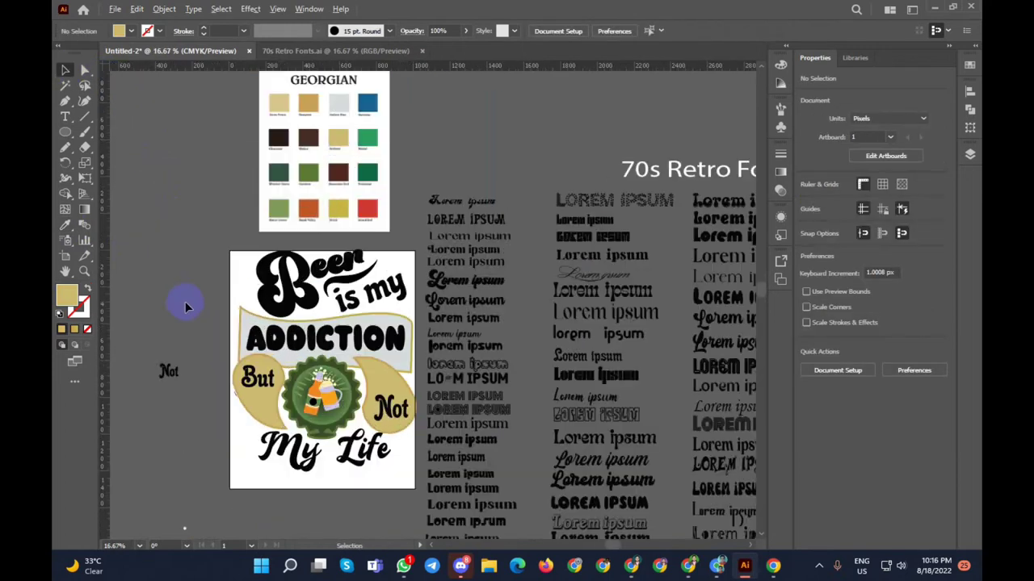
scroll(307, 508, up, 1)
drag(288, 441, 281, 453)
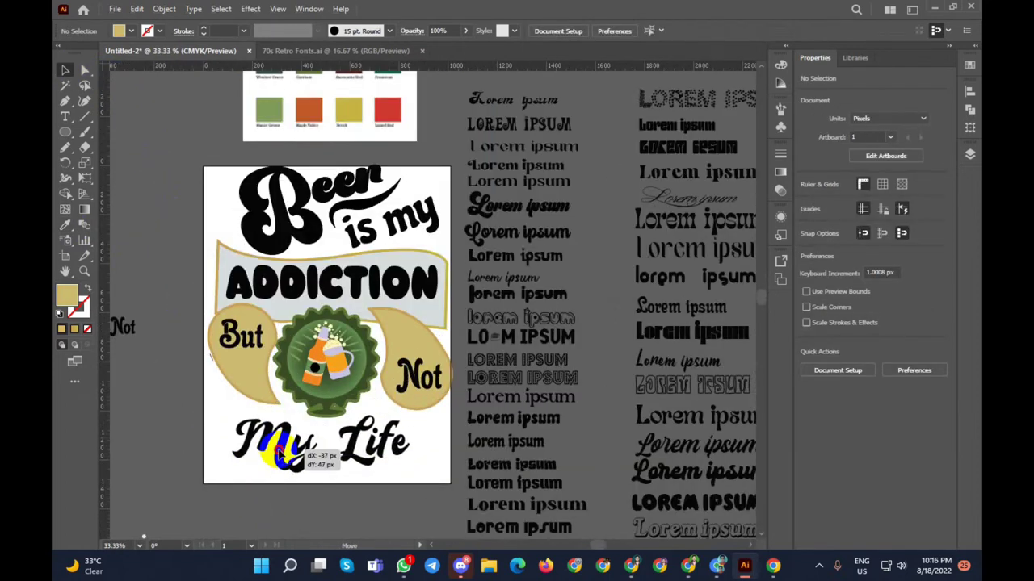
drag(408, 476, 426, 485)
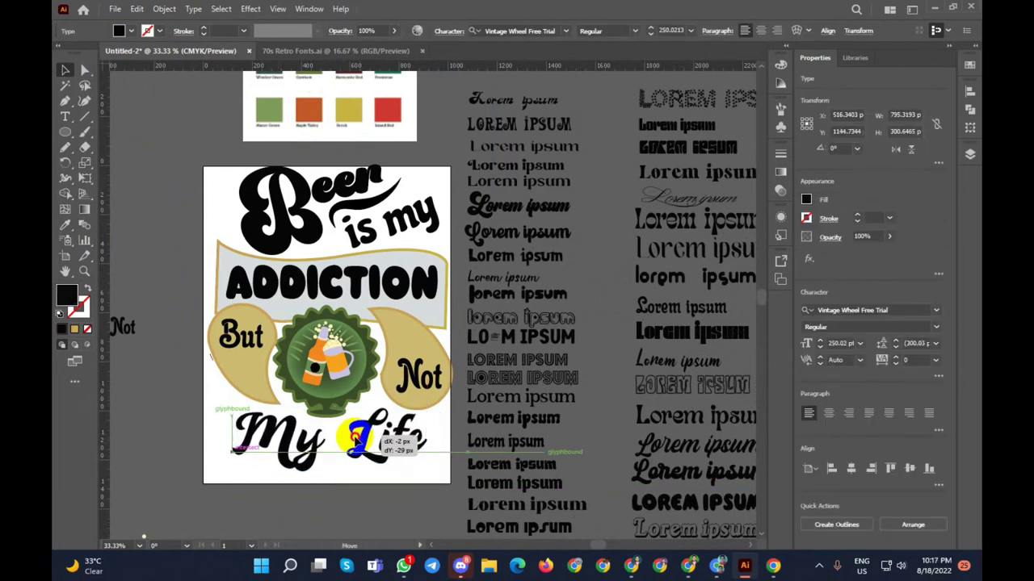
click(392, 487)
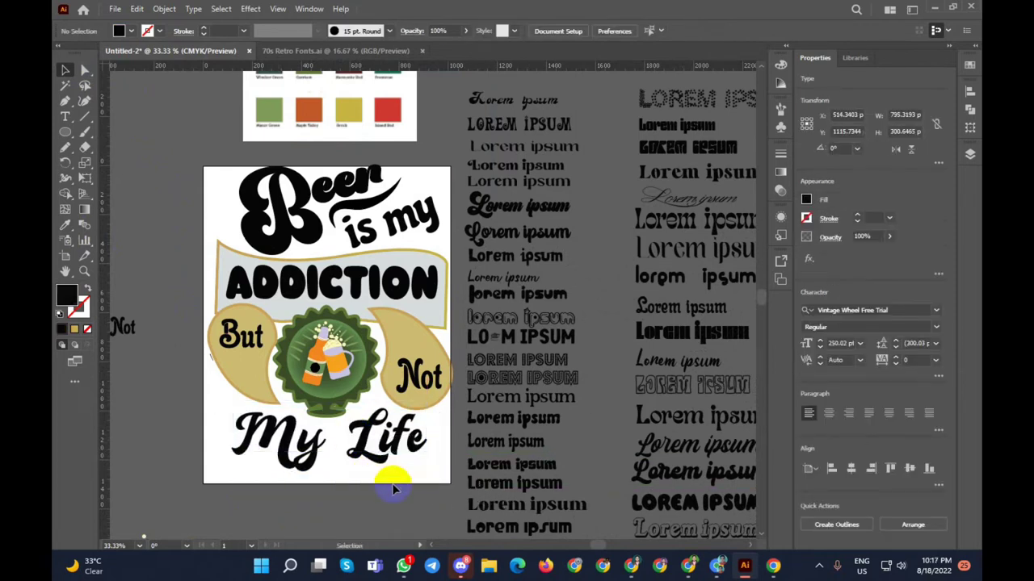
Step: Convert the My Life text to outlines
click(362, 428)
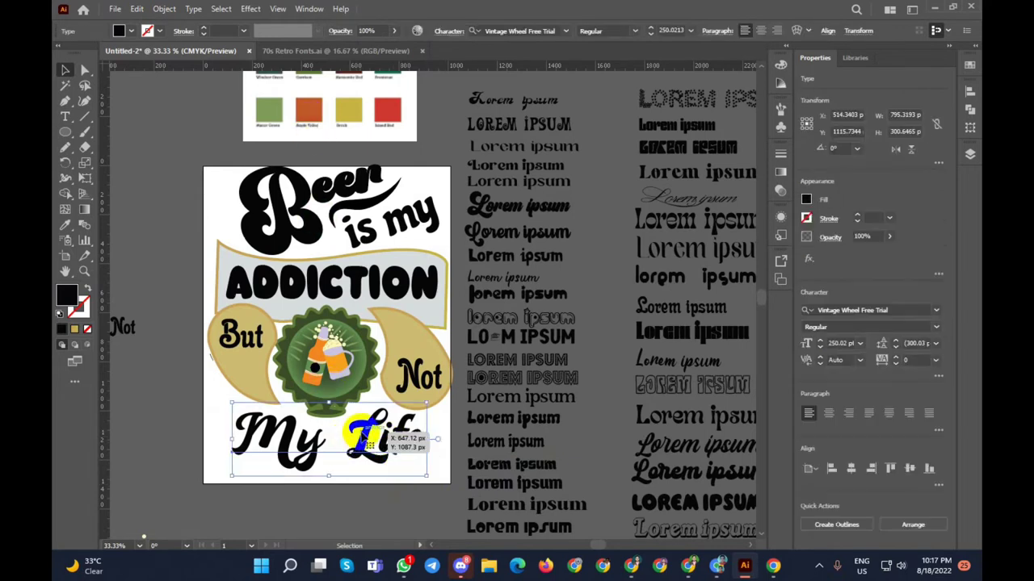
right_click(364, 434)
mouse_move(402, 268)
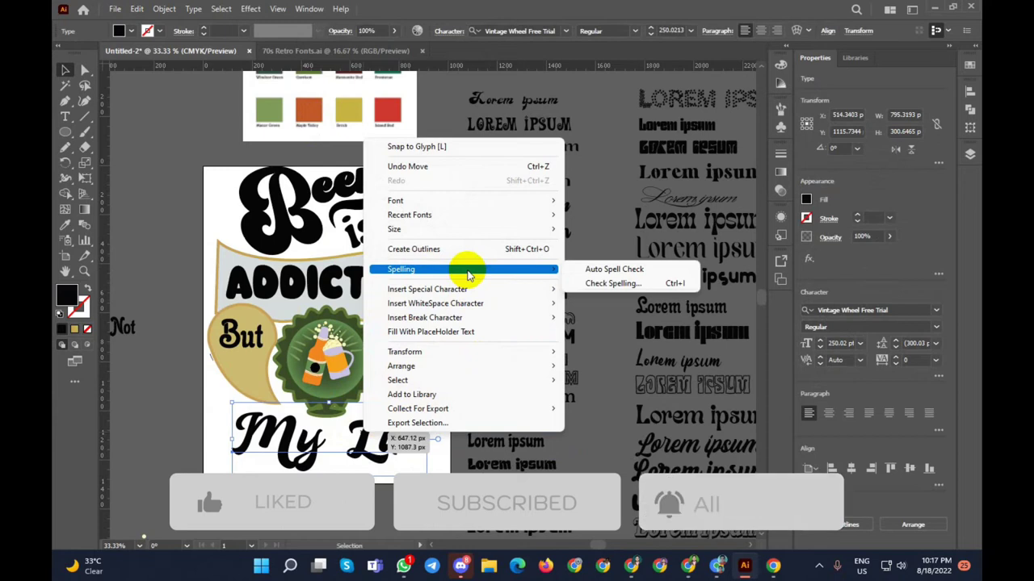
click(456, 248)
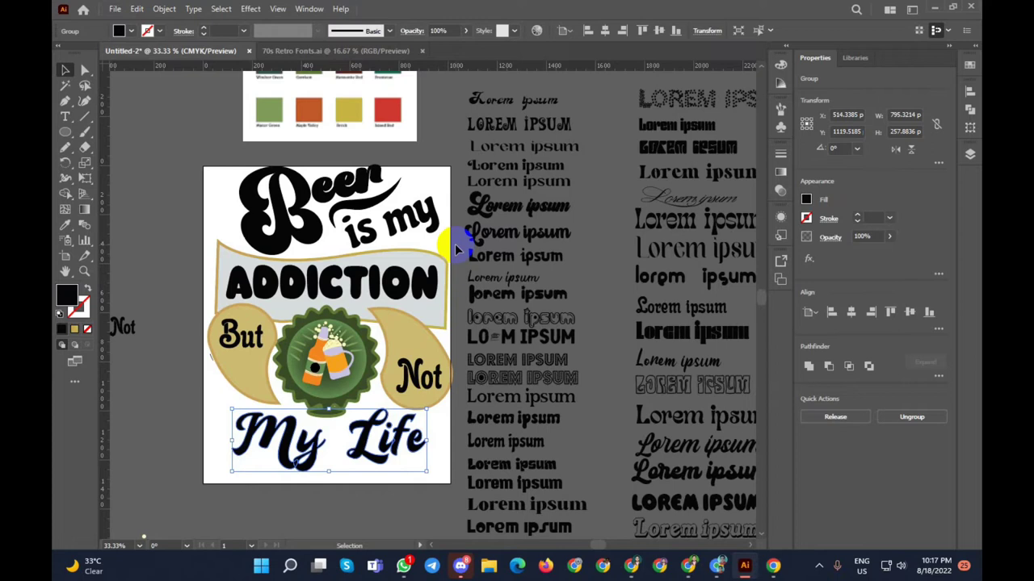
Step: Adjust the position of the Georgian swatch board image
scroll(455, 244, up, 2)
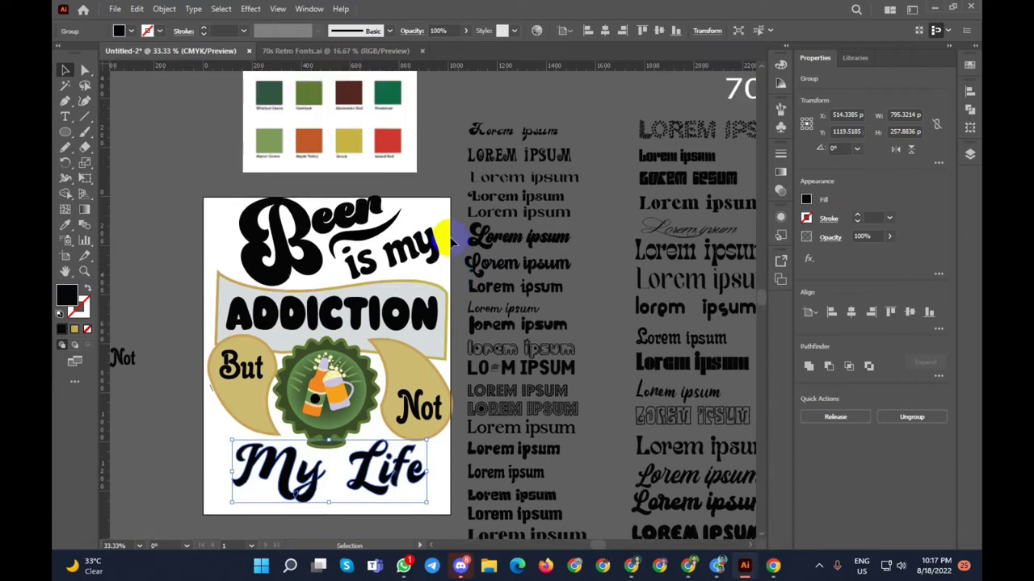
scroll(455, 244, up, 3)
scroll(438, 224, up, 2)
scroll(438, 226, up, 2)
drag(409, 185, 386, 191)
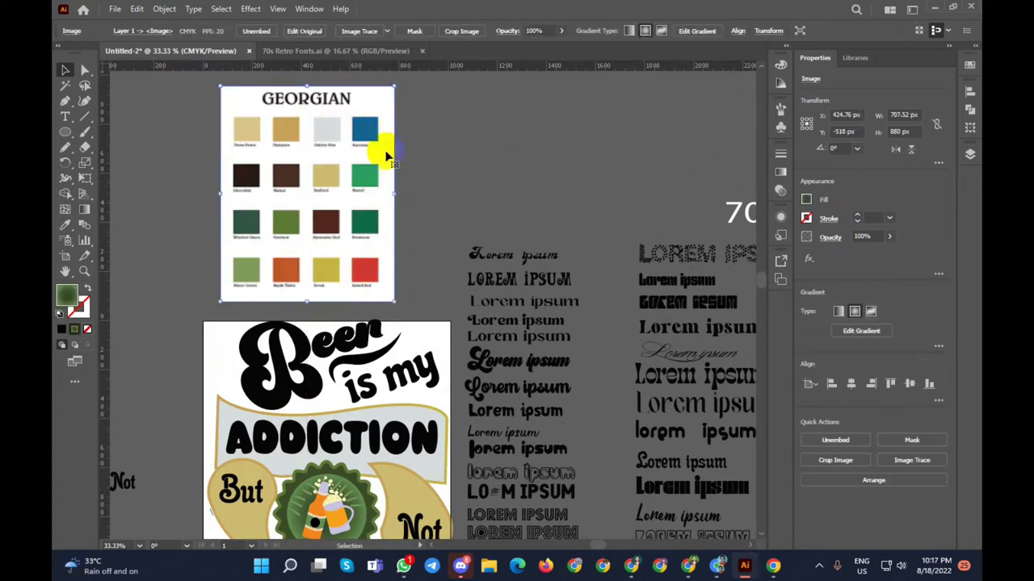
click(247, 168)
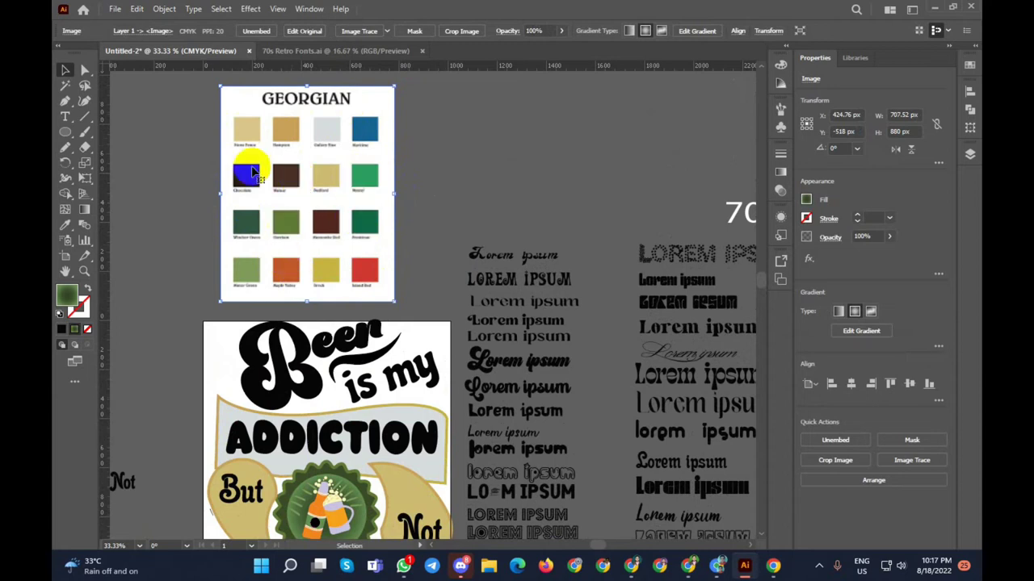
click(252, 223)
scroll(262, 231, down, 1)
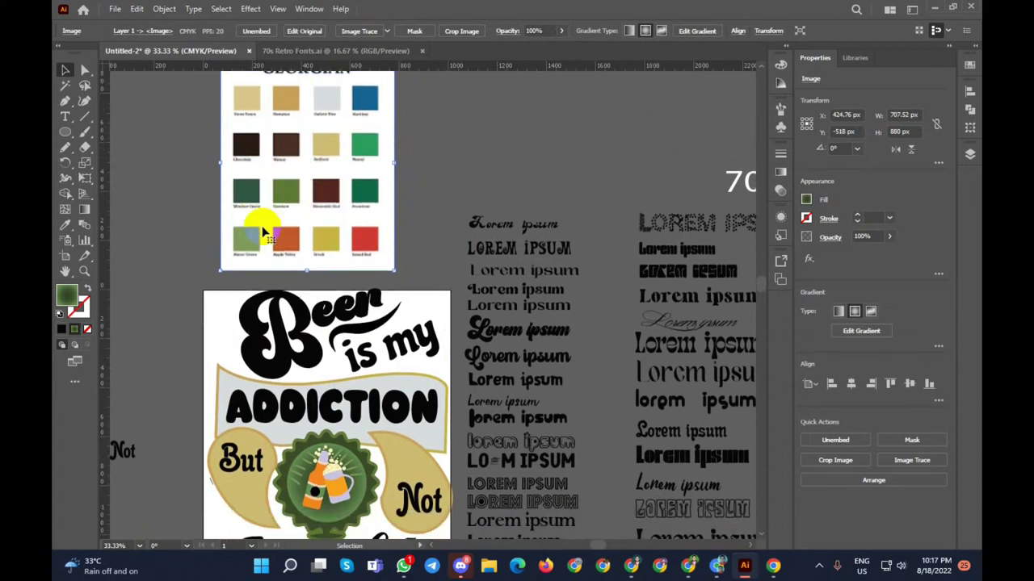
scroll(264, 232, up, 1)
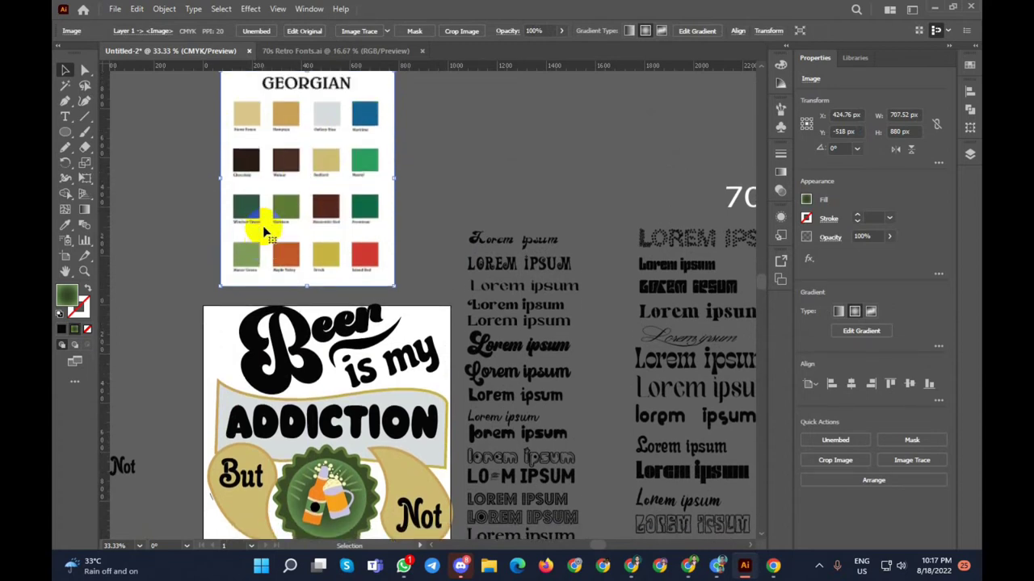
scroll(263, 232, down, 2)
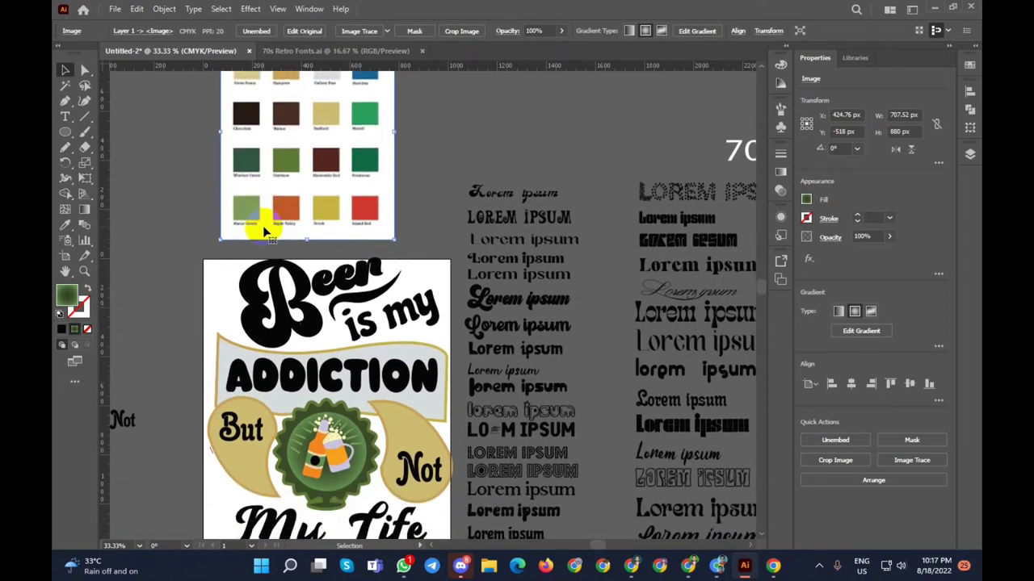
scroll(264, 232, down, 1)
click(156, 265)
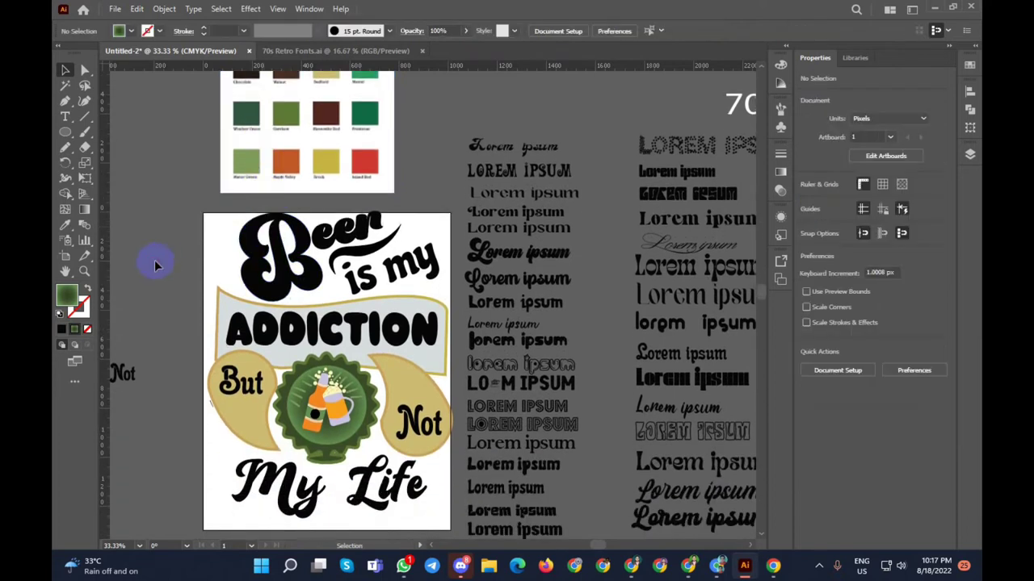
Step: Fill ADDICTION with the red swatch after trying green and orange
click(334, 338)
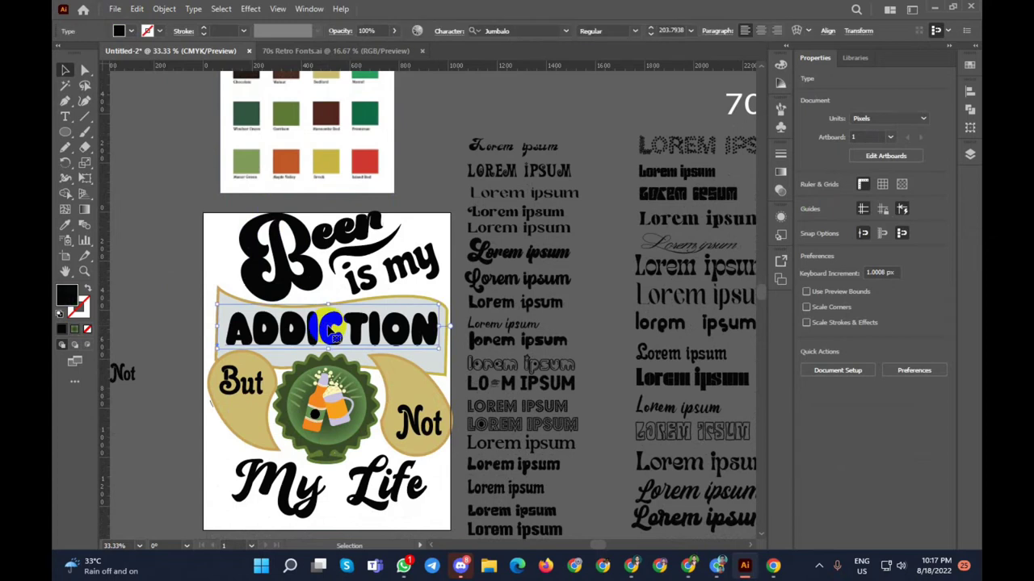
click(66, 226)
click(286, 118)
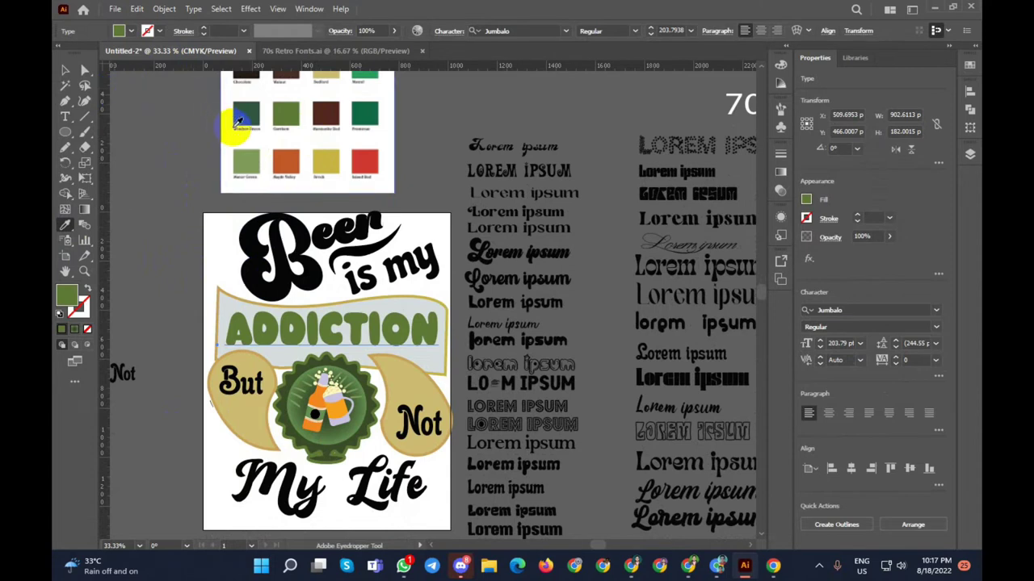
click(282, 157)
click(364, 162)
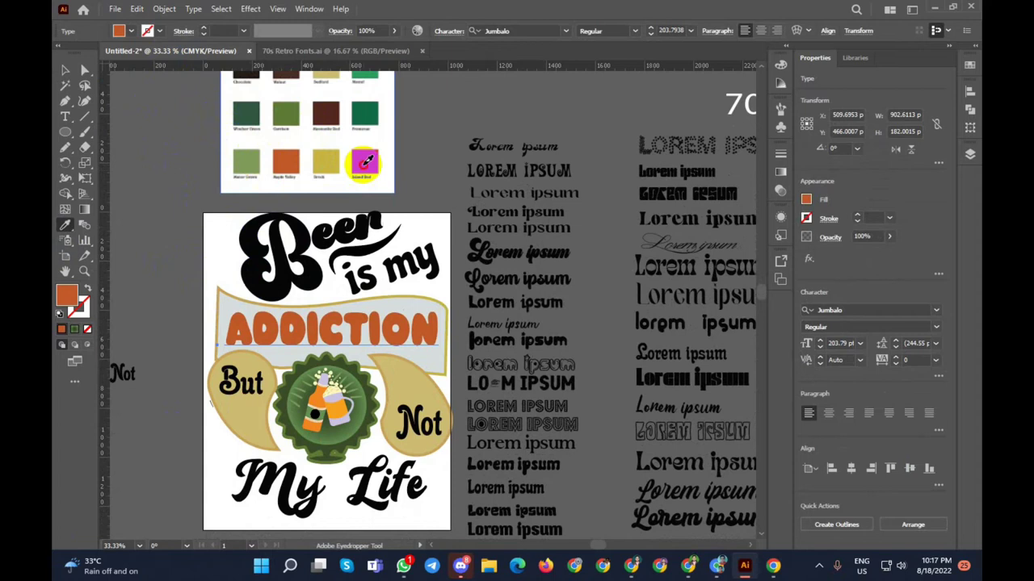
click(67, 71)
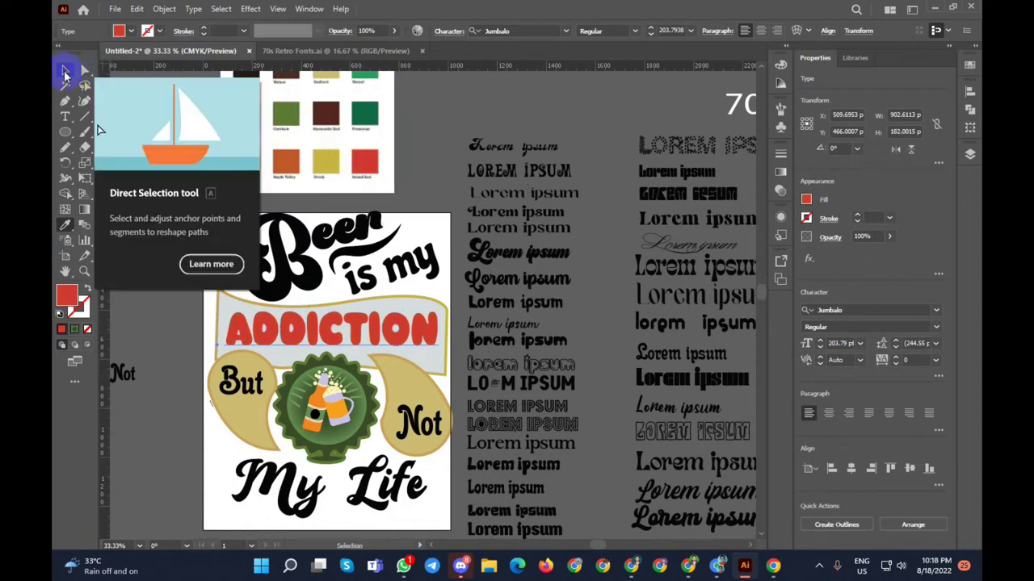
Step: Paste a copy of ADDICTION in back and colour it dark green as a shadow
click(427, 194)
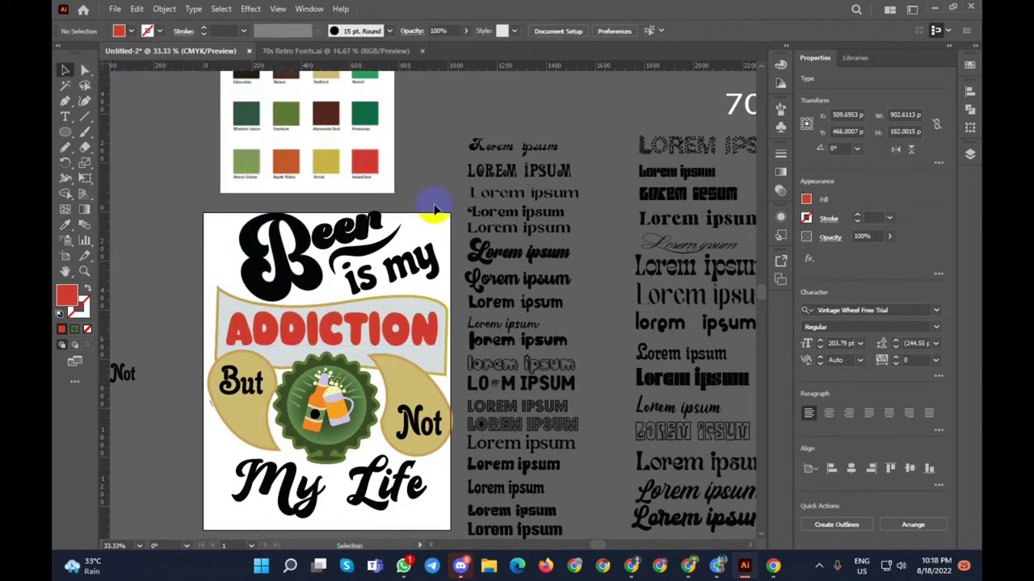
key(a)
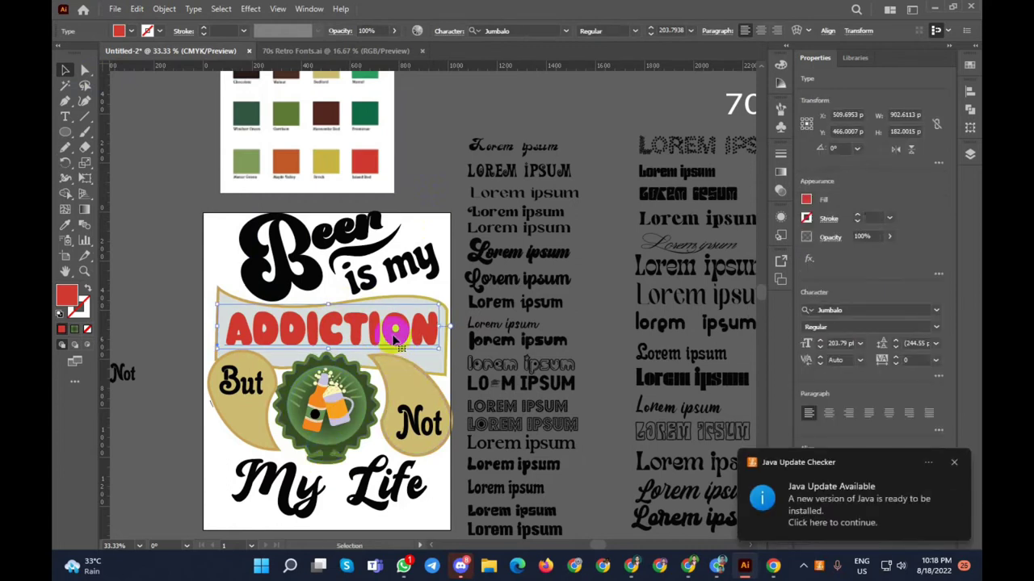
drag(373, 331, 179, 139)
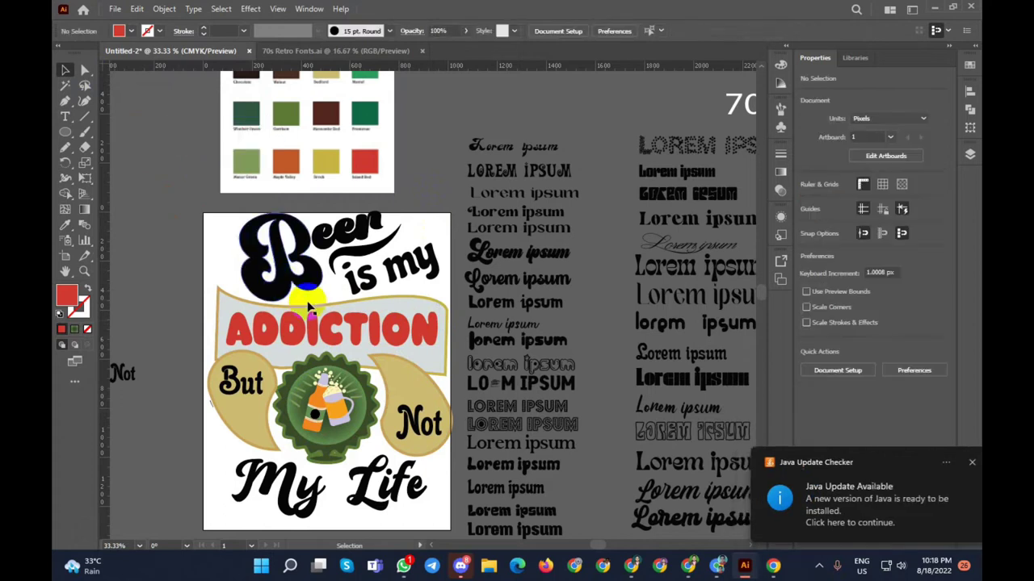
click(331, 337)
key(a)
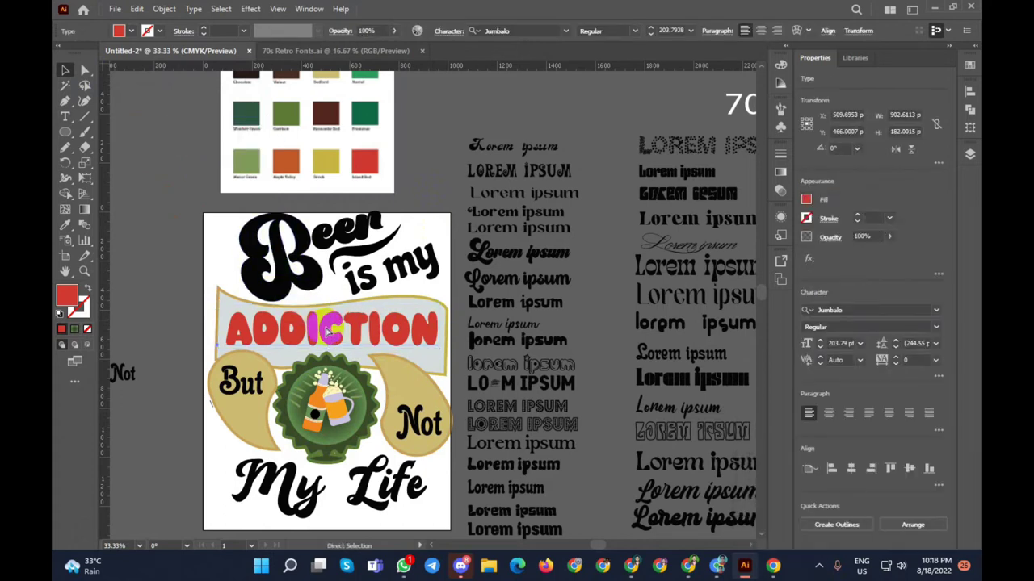
key(v)
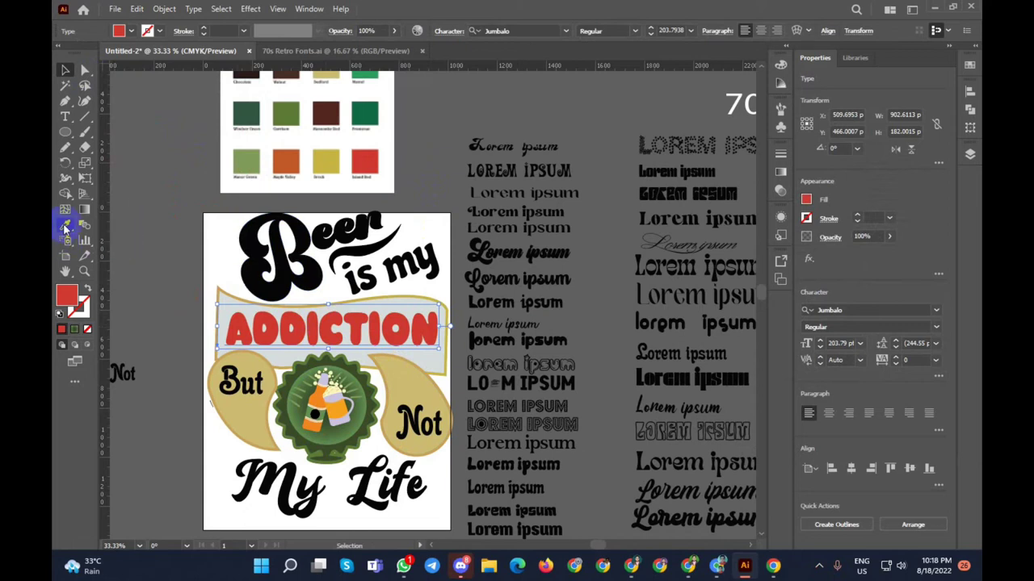
click(65, 230)
click(238, 118)
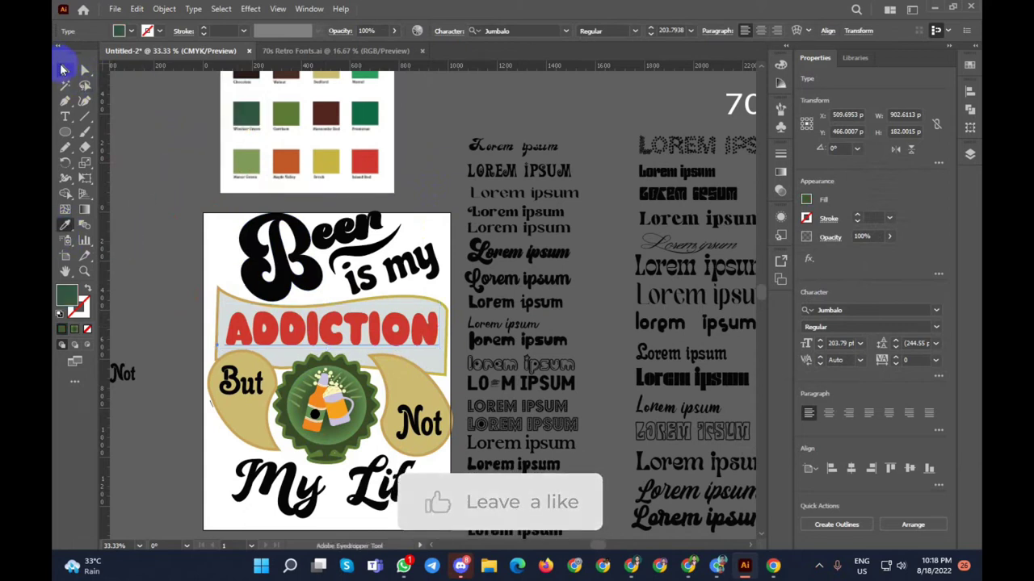
click(64, 70)
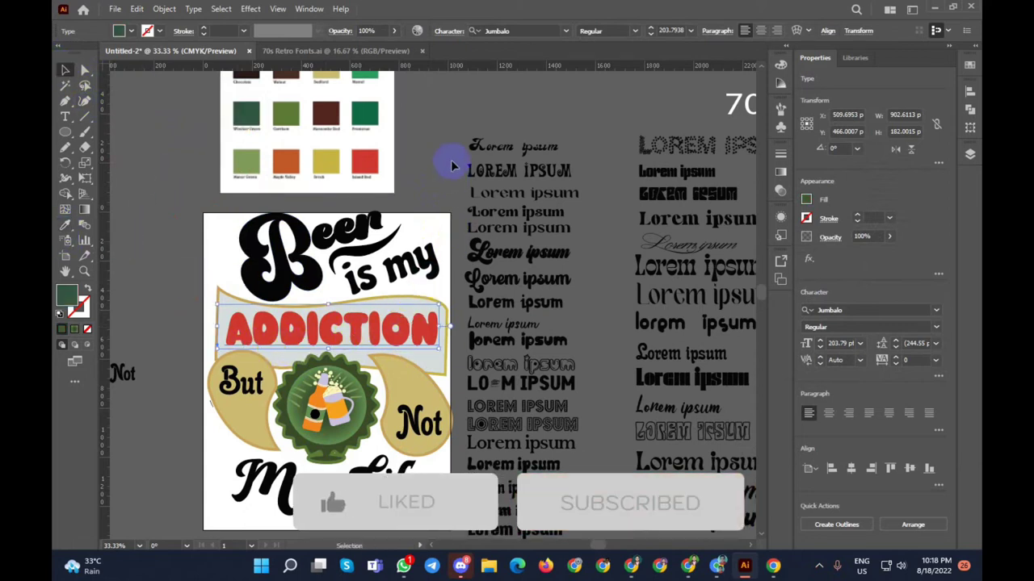
click(355, 327)
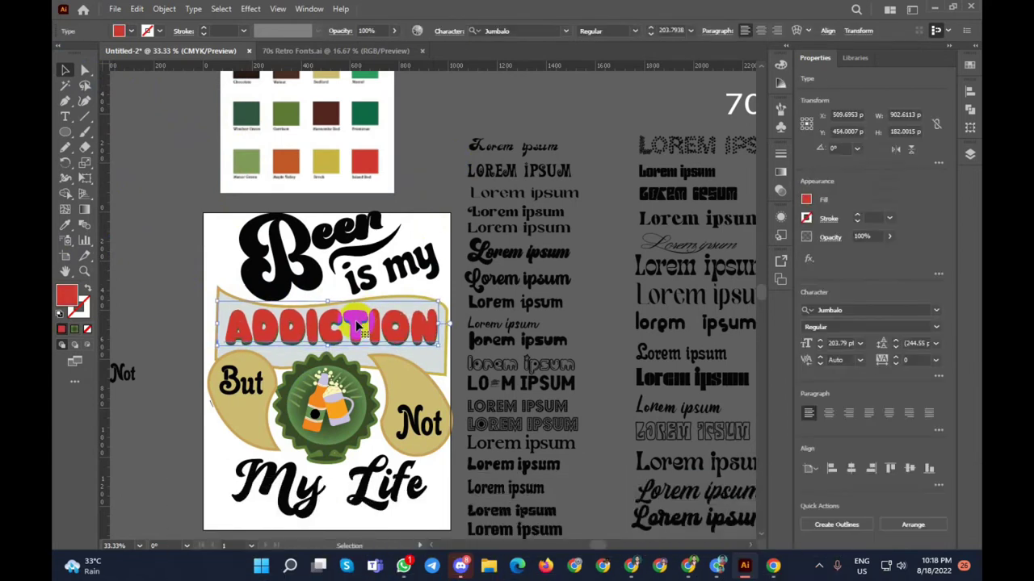
click(443, 154)
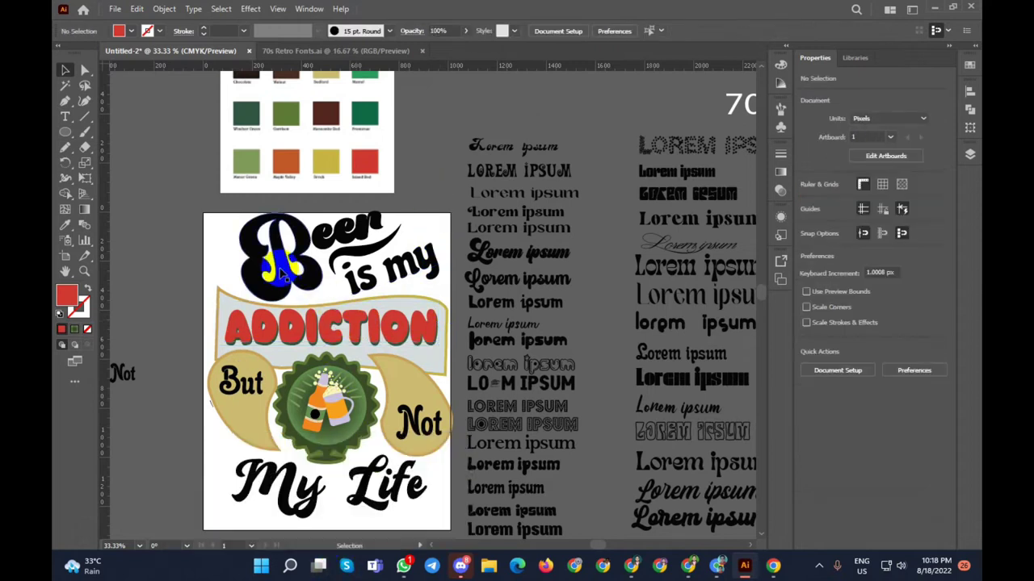
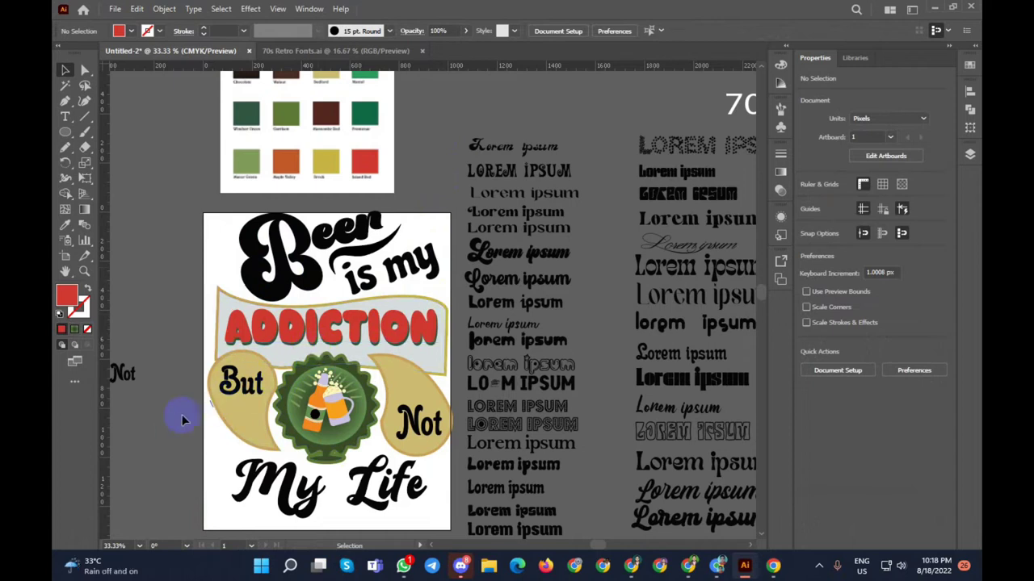
Step: Expand the red ADDICTION lettering into outlined shapes with Object and Fill kept
click(299, 331)
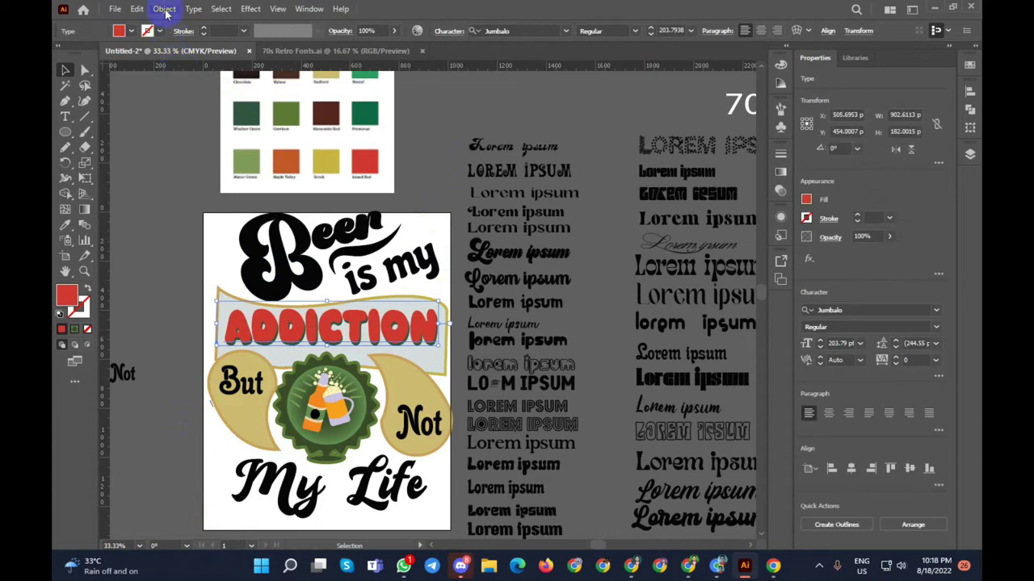
click(164, 9)
click(216, 164)
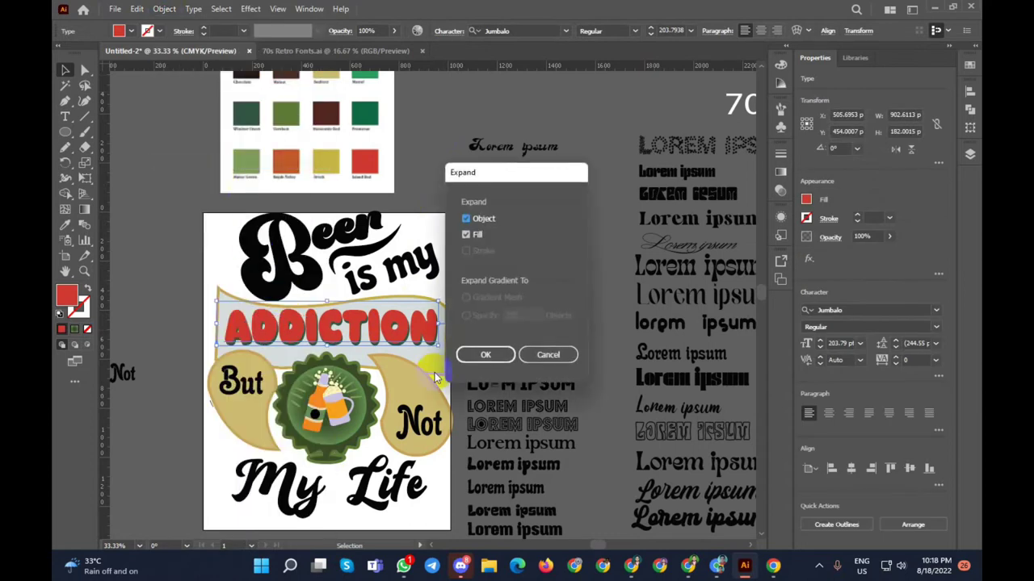
click(487, 352)
click(202, 307)
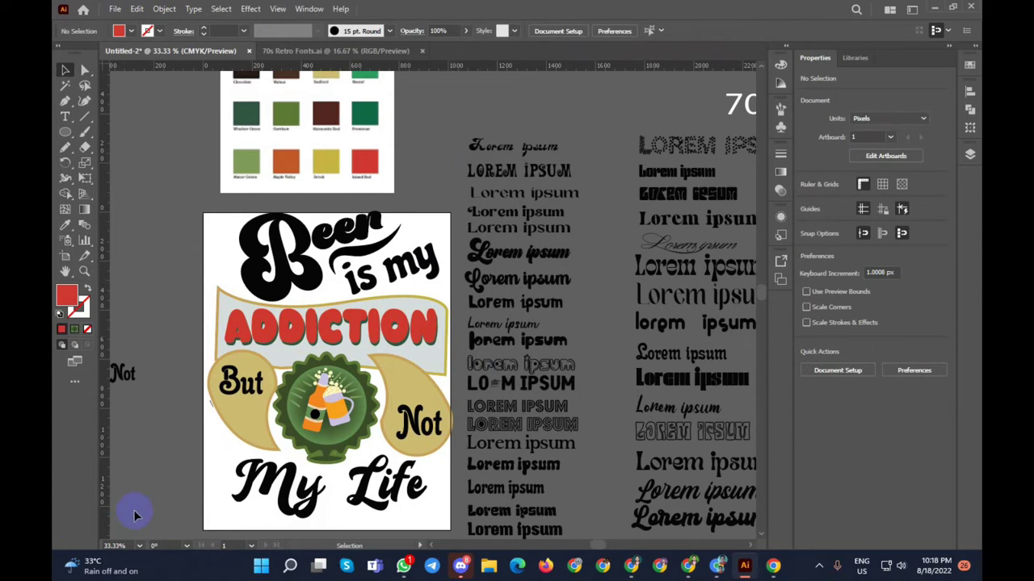
Step: Undo the stray letter typed into the 'is my' text, restoring 'my'
double_click(426, 265)
text(u)
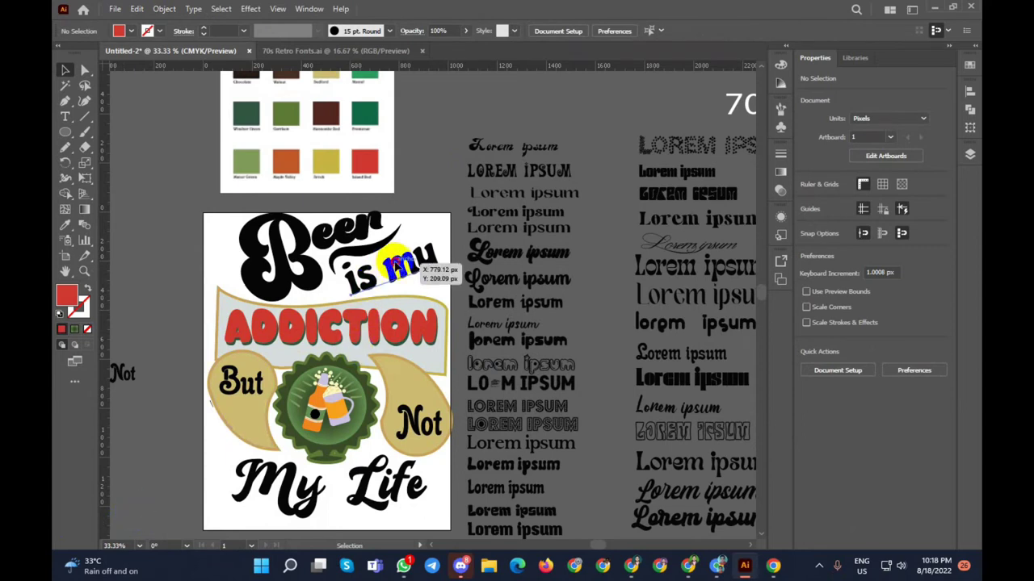
drag(379, 270, 400, 282)
key(Escape)
key(ctrl+z)
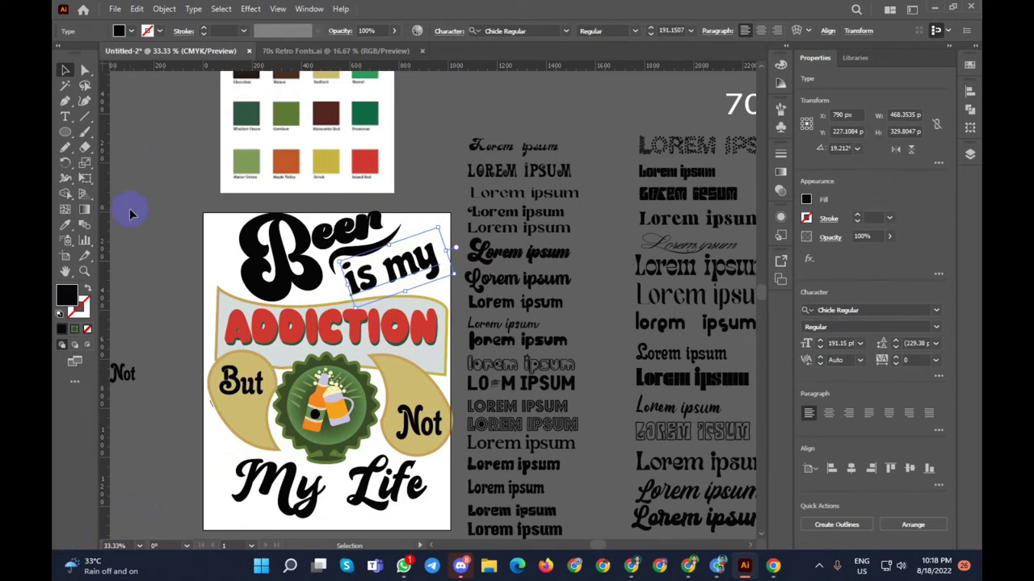
click(132, 214)
scroll(132, 214, down, 1)
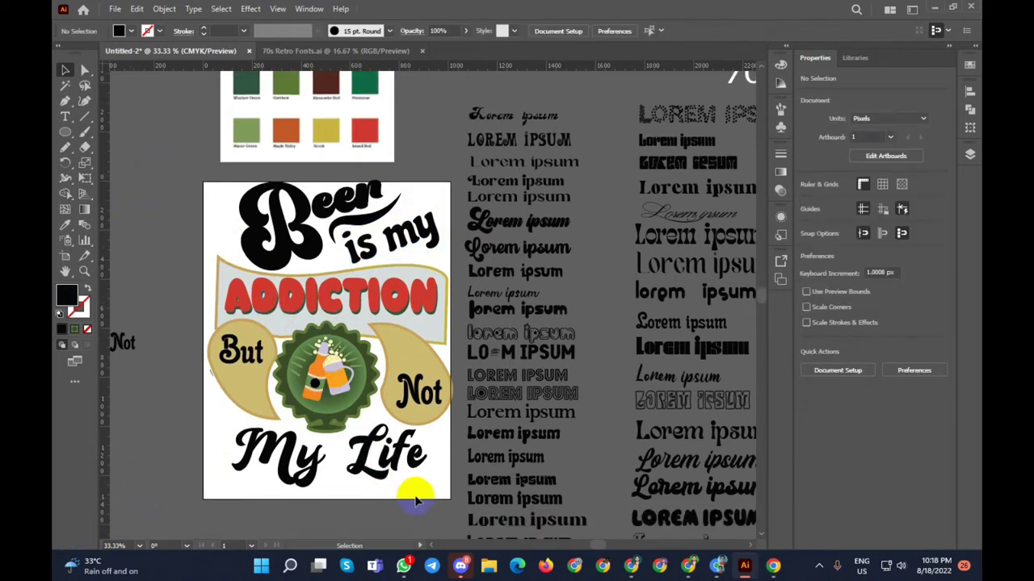
Step: Select the My Life group and inspect its anchor points
click(319, 467)
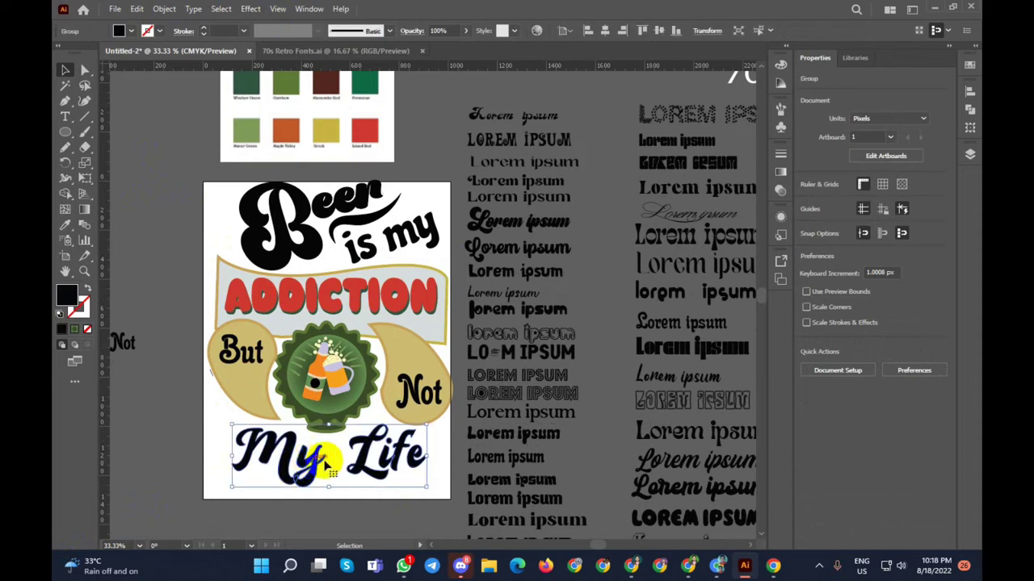
key(a)
key(v)
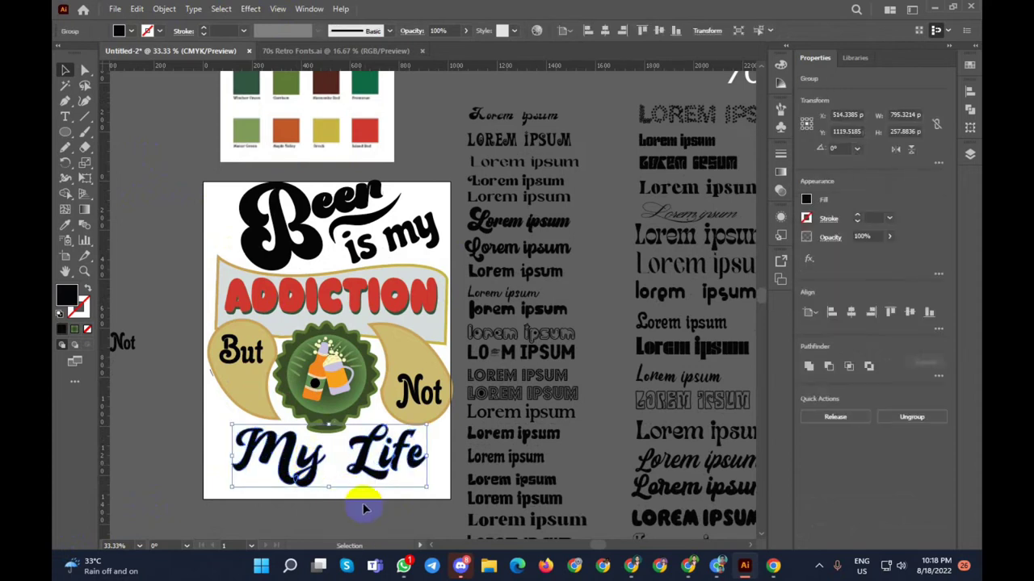
key(a)
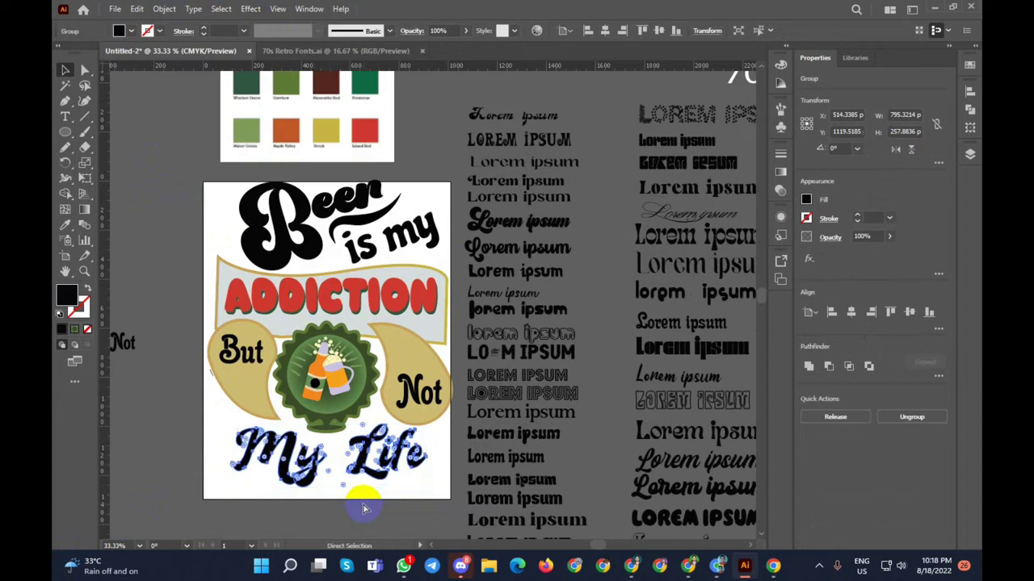
key(v)
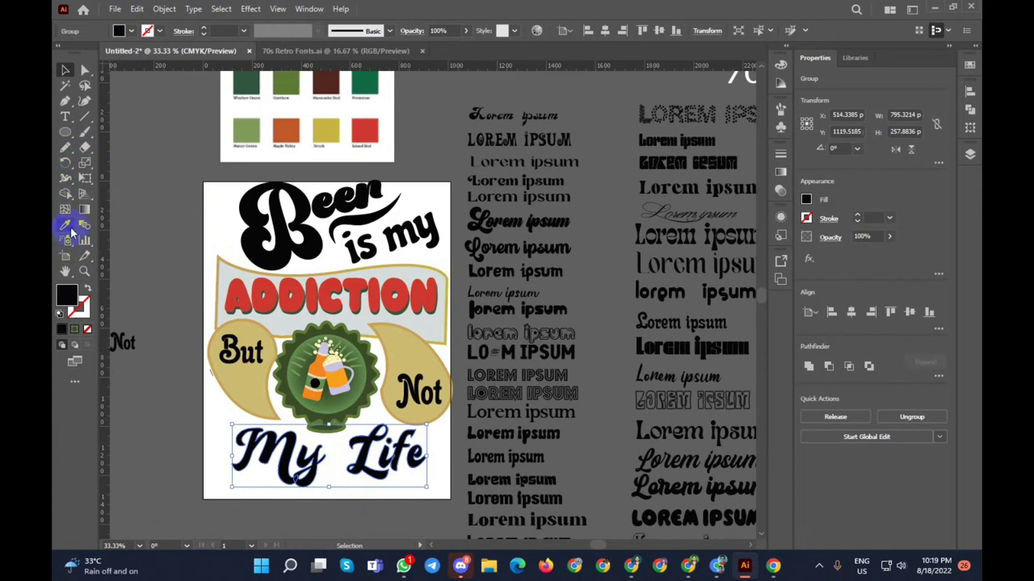
Step: Try colouring My Life with the blue swatch using the Eyedropper
click(65, 227)
scroll(281, 127, up, 2)
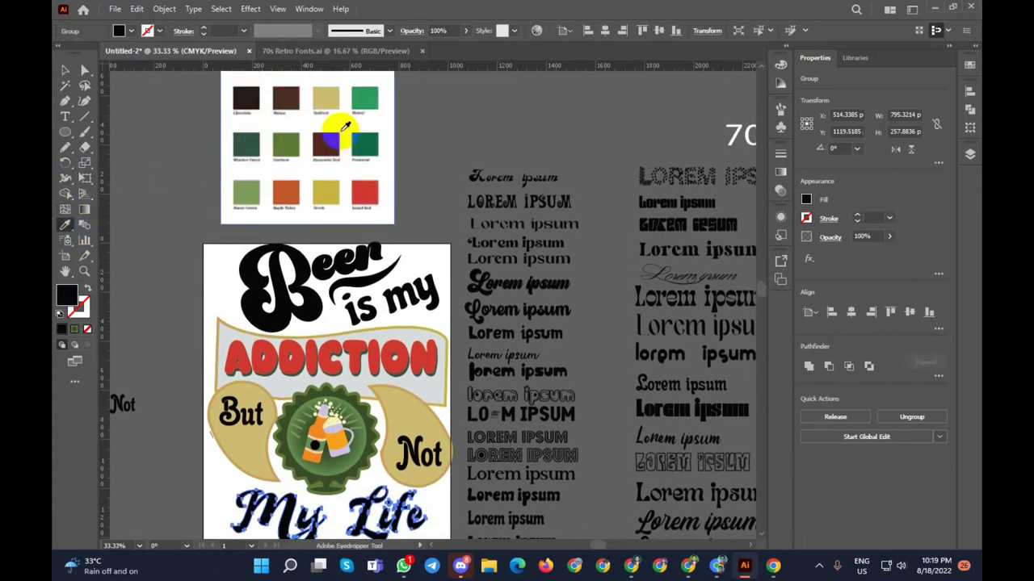
scroll(338, 95, up, 2)
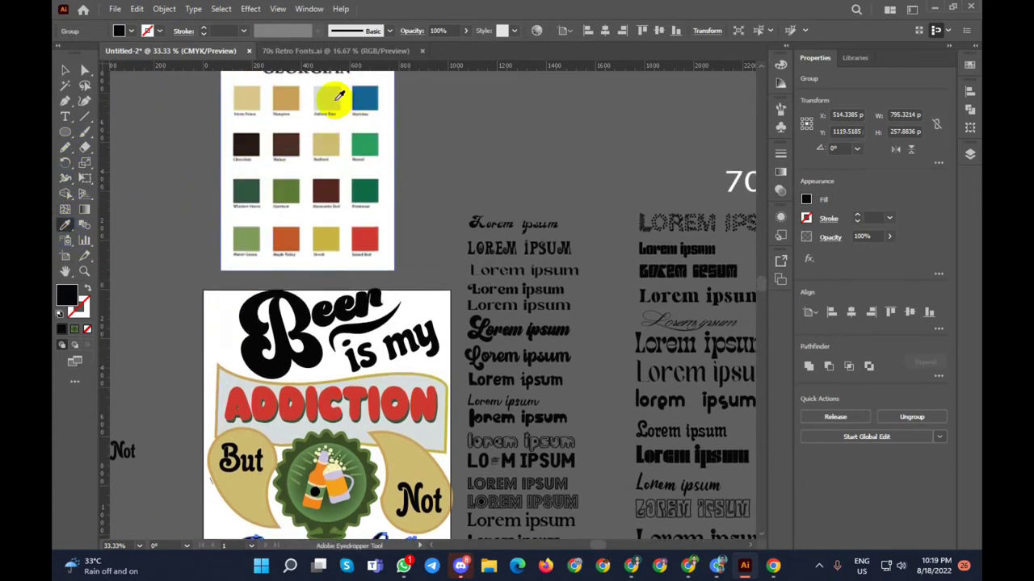
click(365, 97)
scroll(194, 156, down, 4)
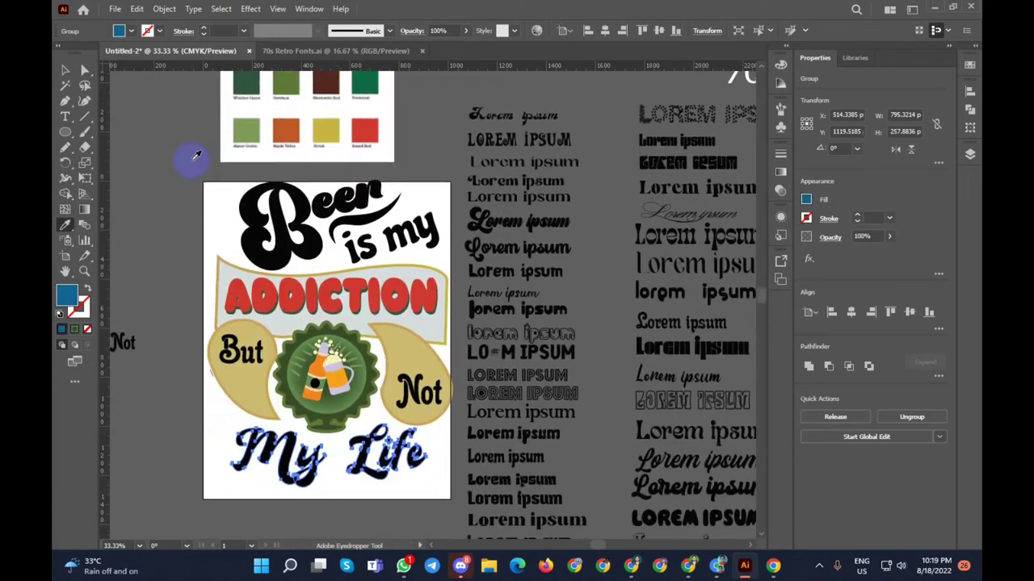
scroll(196, 155, down, 2)
click(67, 71)
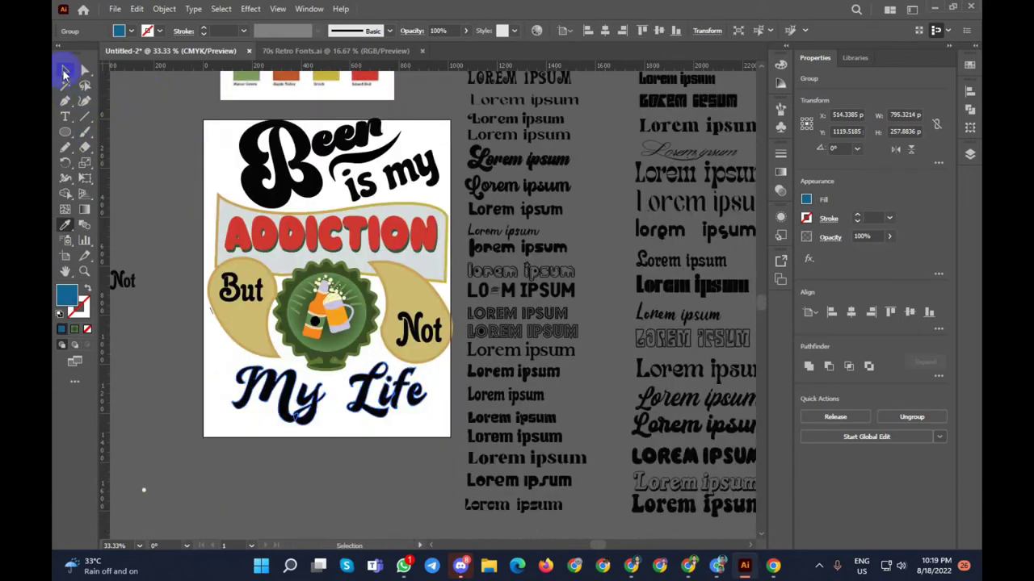
Step: Fill the My Life lettering with the tan swatch colour from the card
click(258, 389)
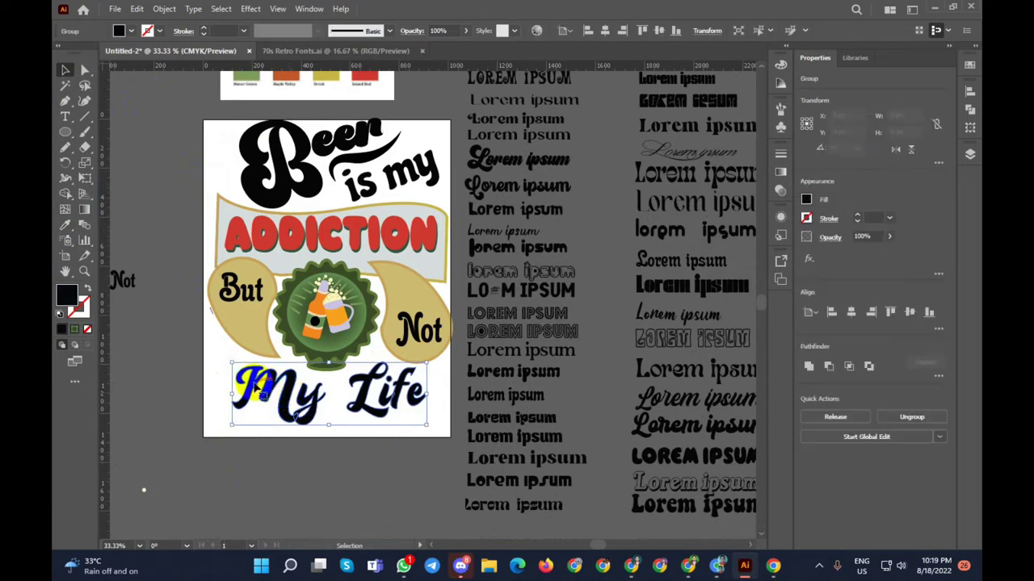
scroll(209, 365, up, 2)
click(65, 230)
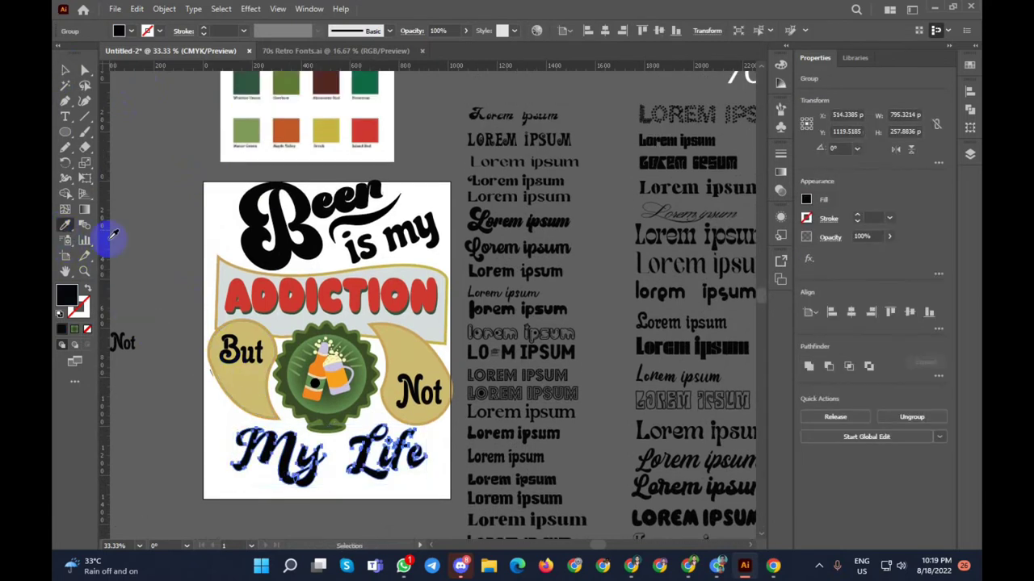
click(254, 332)
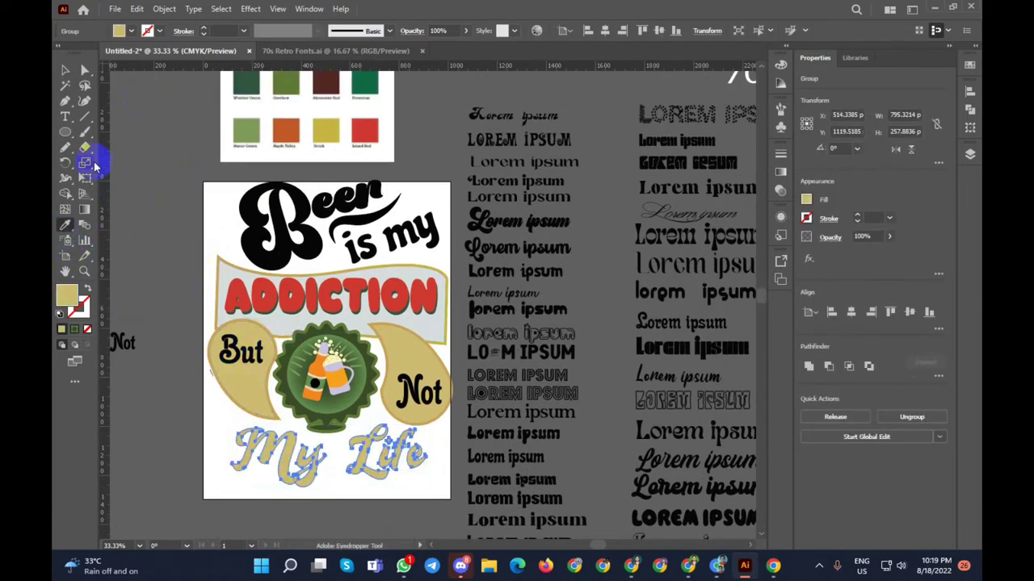
click(65, 70)
click(371, 507)
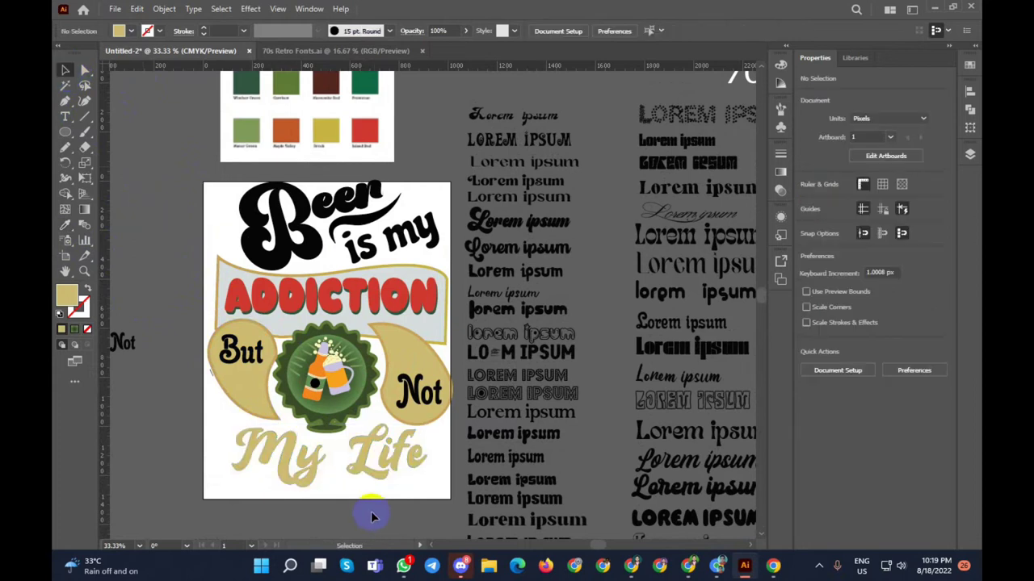
scroll(339, 510, up, 1)
Step: Nudge the tan My Life copy up and left to reveal its blue shadow
click(261, 426)
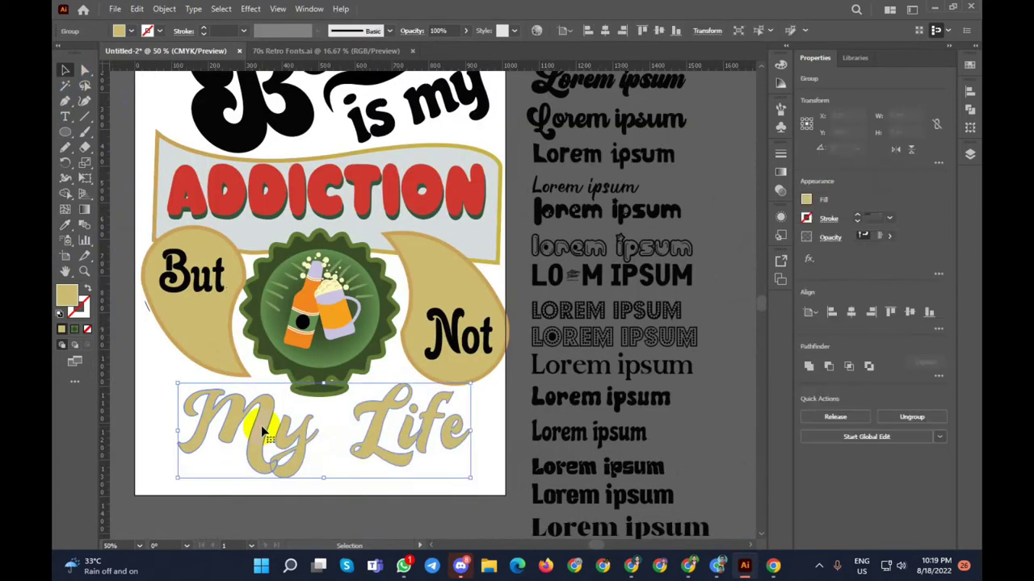
key(Up)
key(Up)
key(Up)
key(Up)
key(Up)
key(Up)
key(Up)
key(Up)
key(Up)
key(Left)
key(Left)
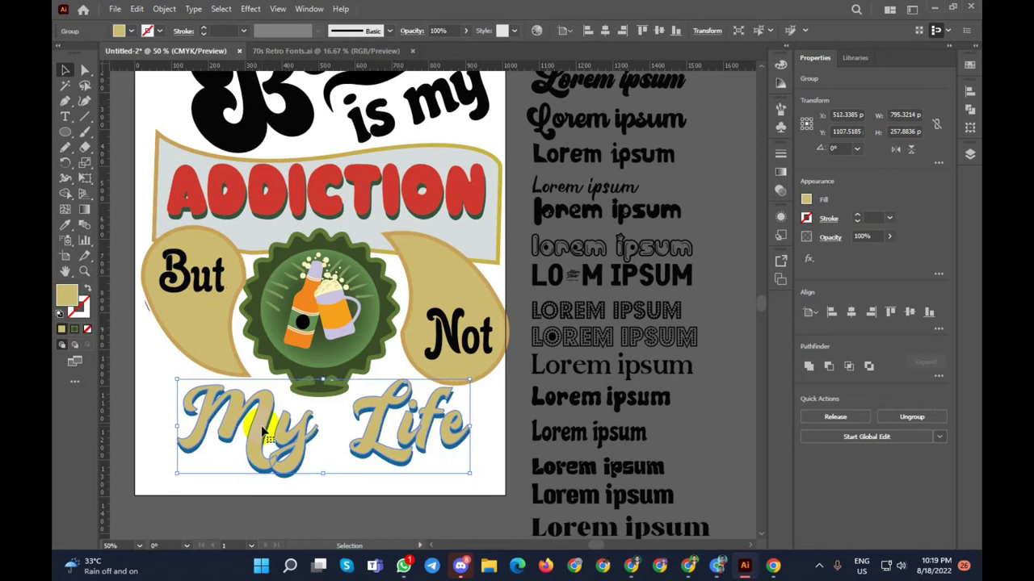
key(Down)
key(Down)
key(Down)
key(Down)
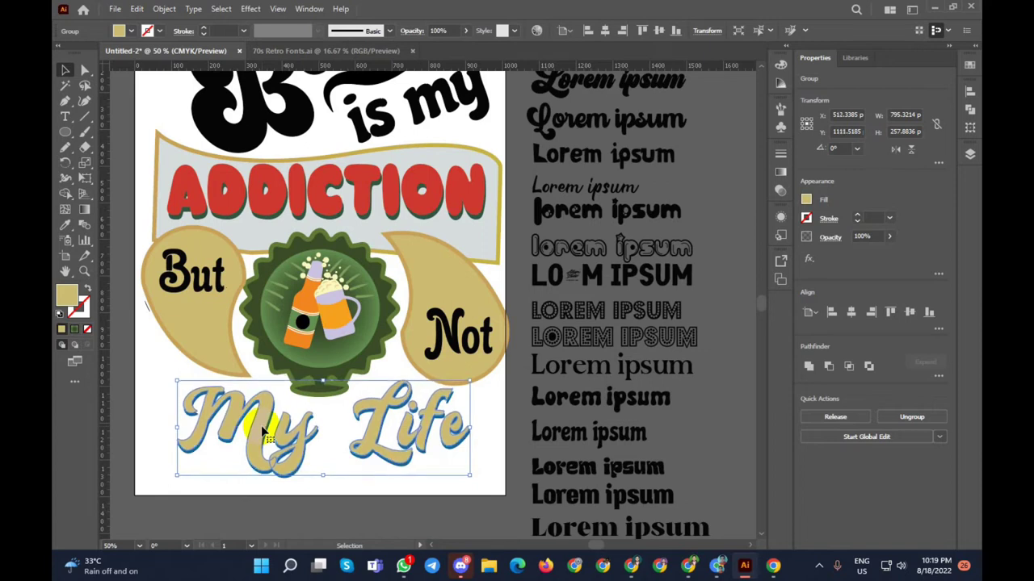
click(319, 510)
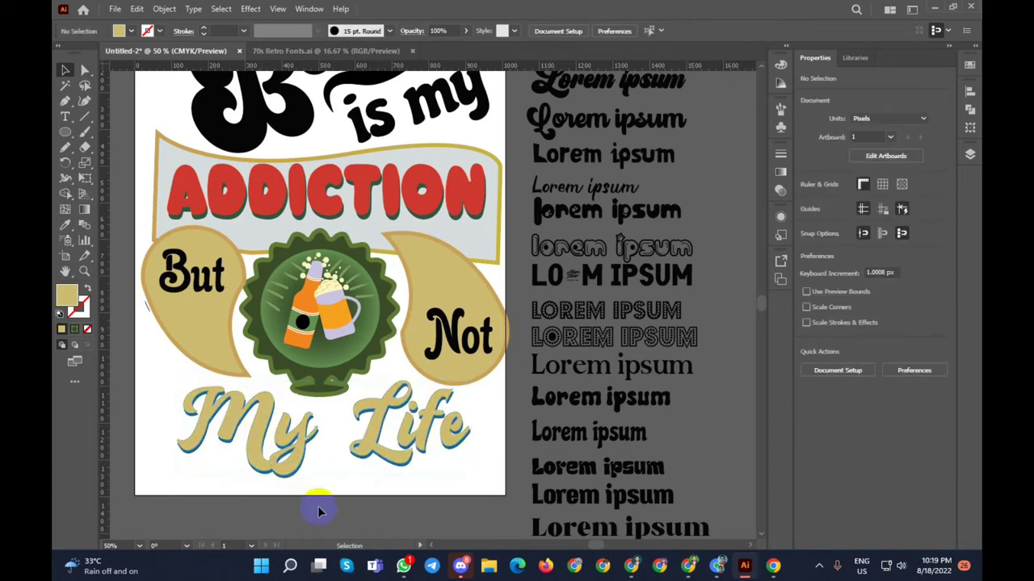
click(368, 440)
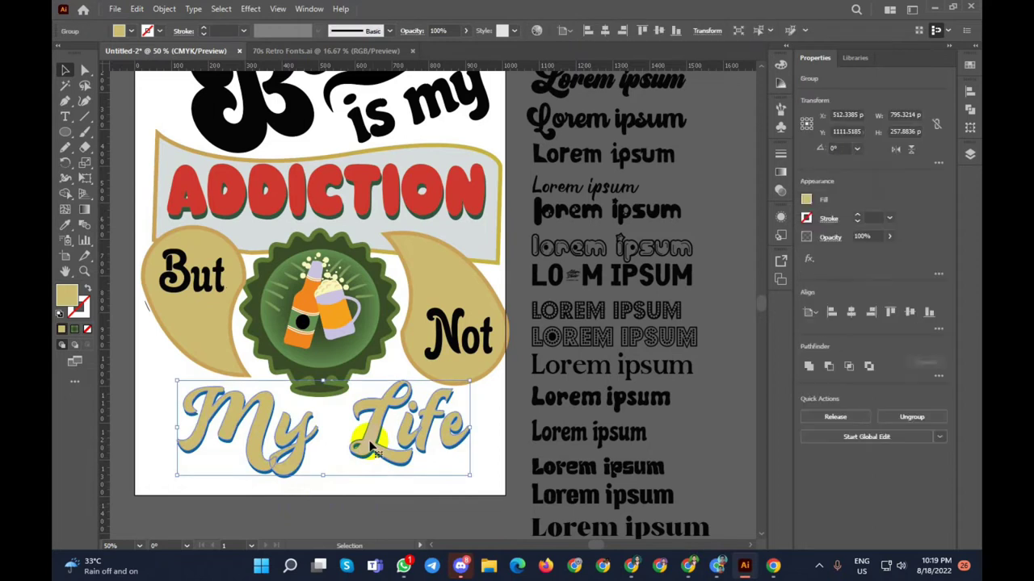
key(Left)
key(Left)
key(Left)
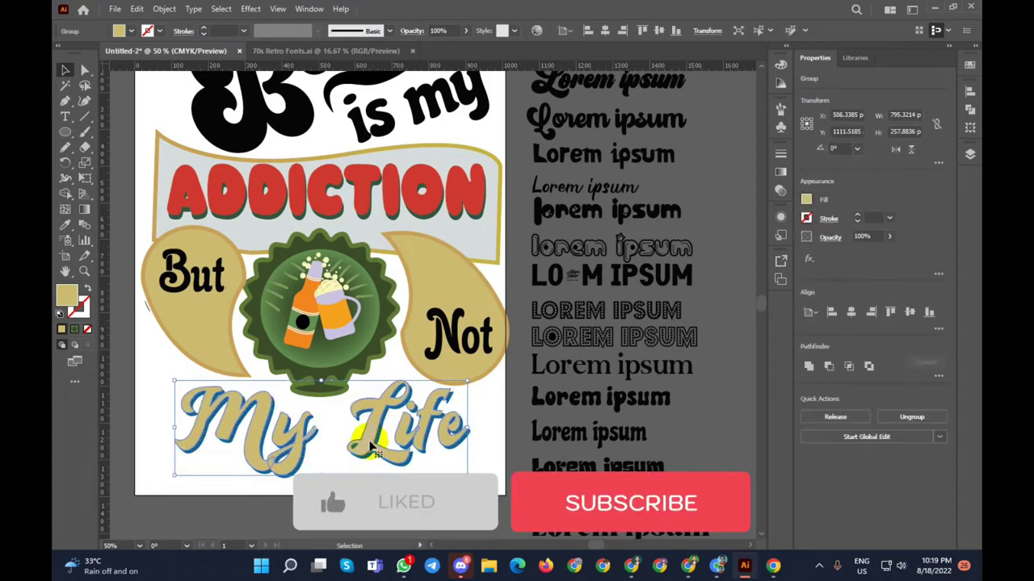
scroll(372, 444, up, 1)
click(348, 520)
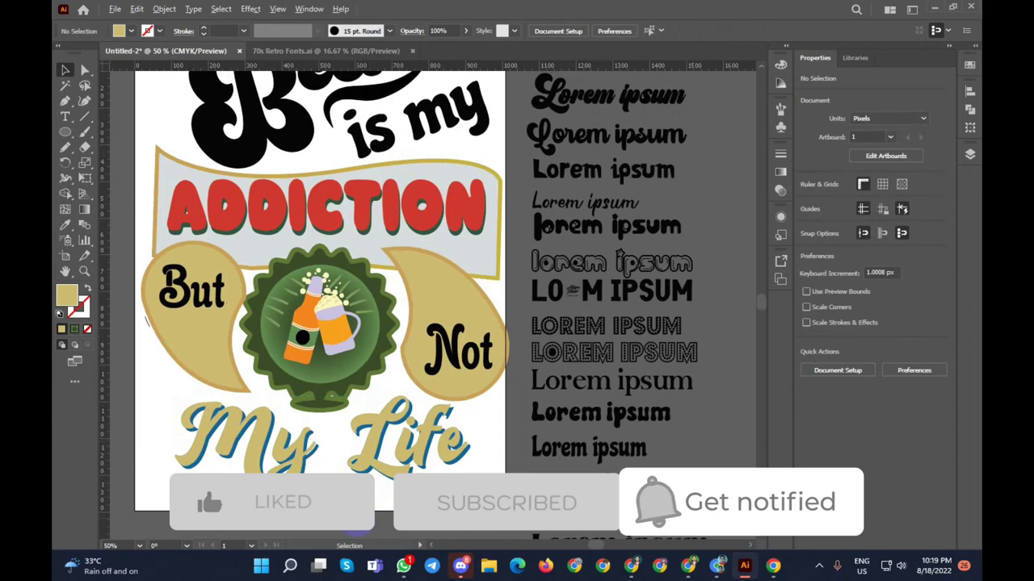
Step: Reselect the whole My Life group after briefly checking its individual points
click(335, 491)
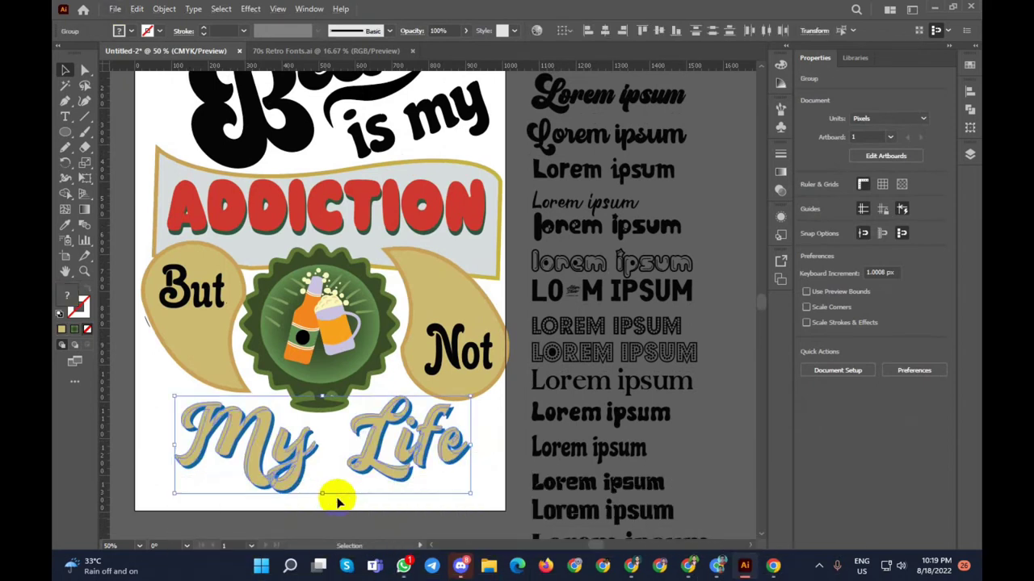
key(a)
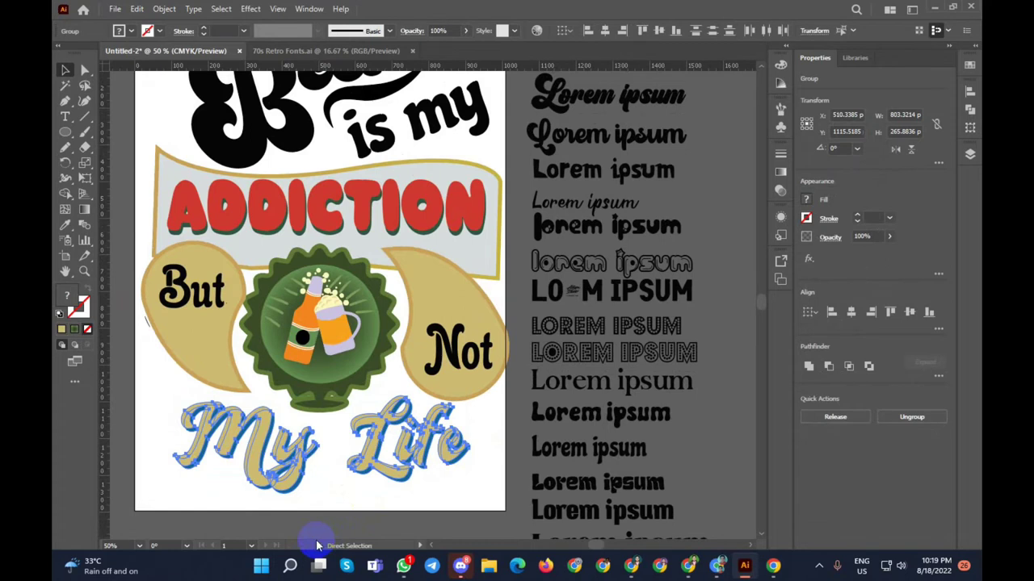
click(490, 471)
key(v)
click(381, 442)
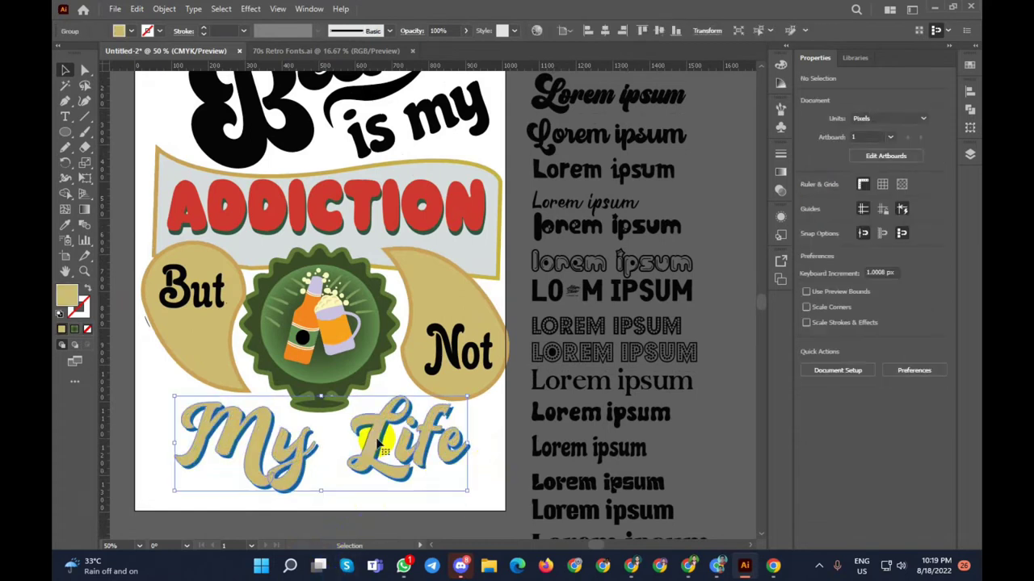
Step: Unite the My Life lettering shapes with Pathfinder
click(816, 369)
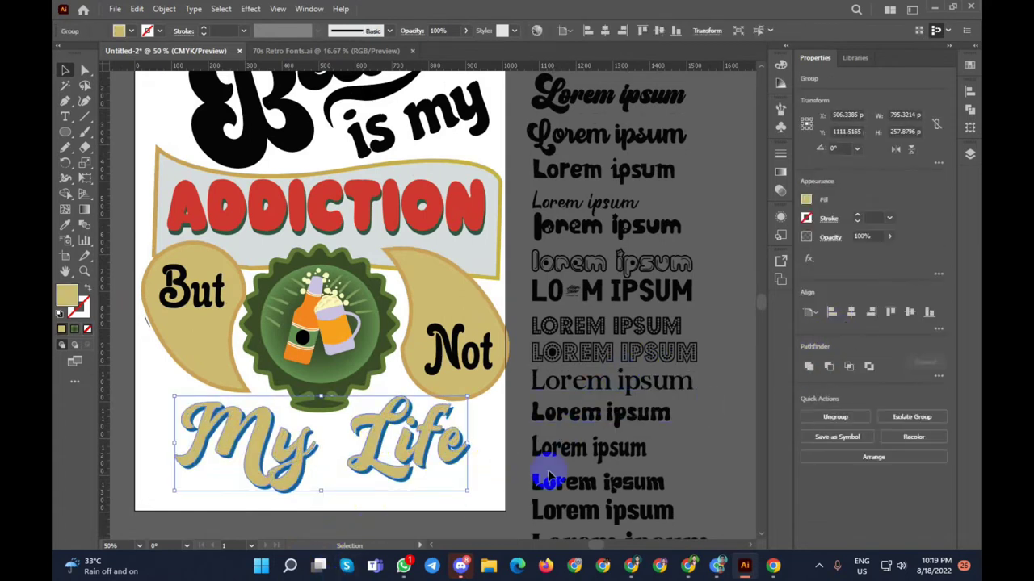
click(459, 499)
scroll(473, 476, up, 3)
scroll(453, 436, up, 2)
click(443, 417)
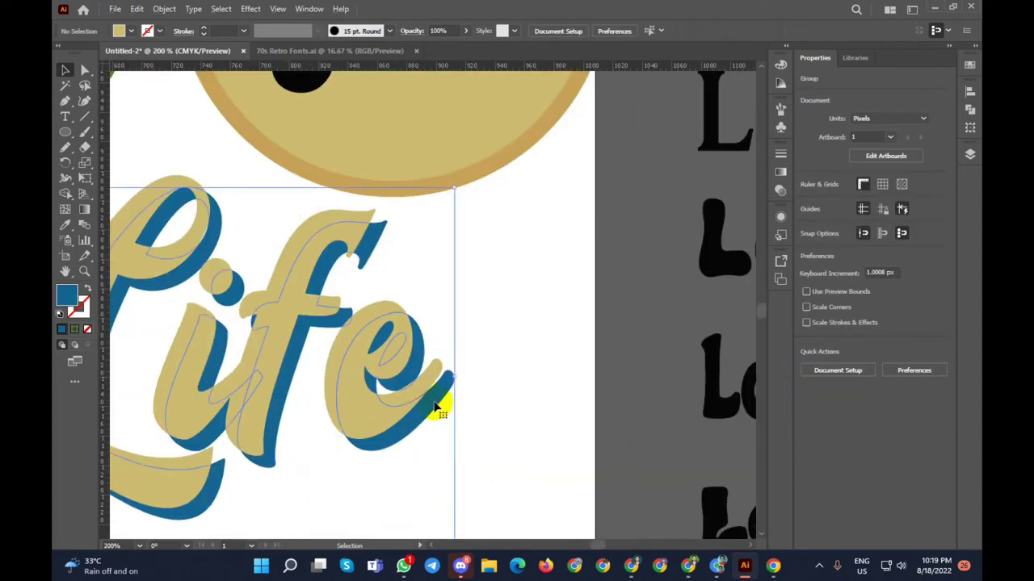
scroll(473, 455, down, 3)
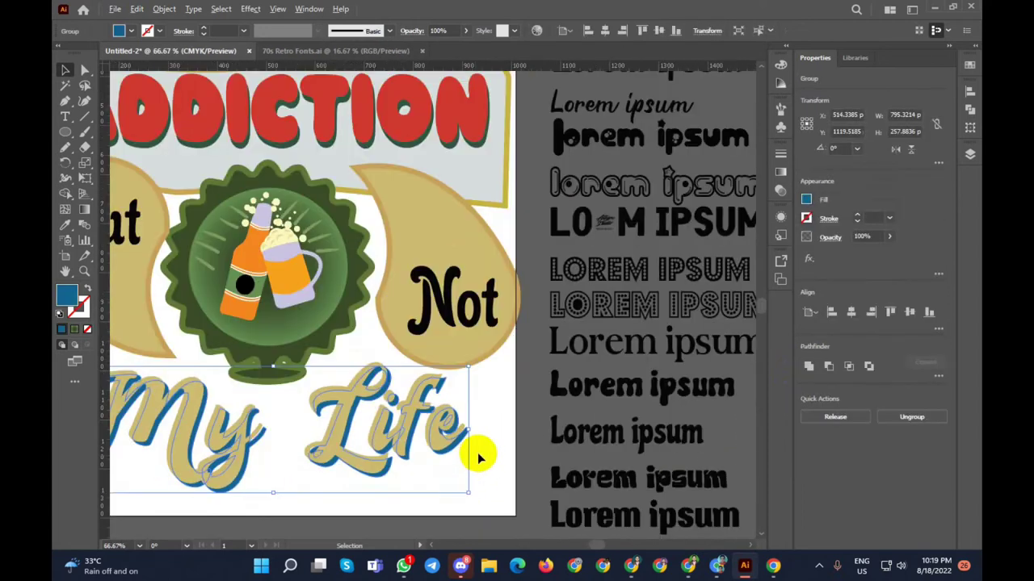
click(810, 368)
click(482, 407)
scroll(424, 481, up, 2)
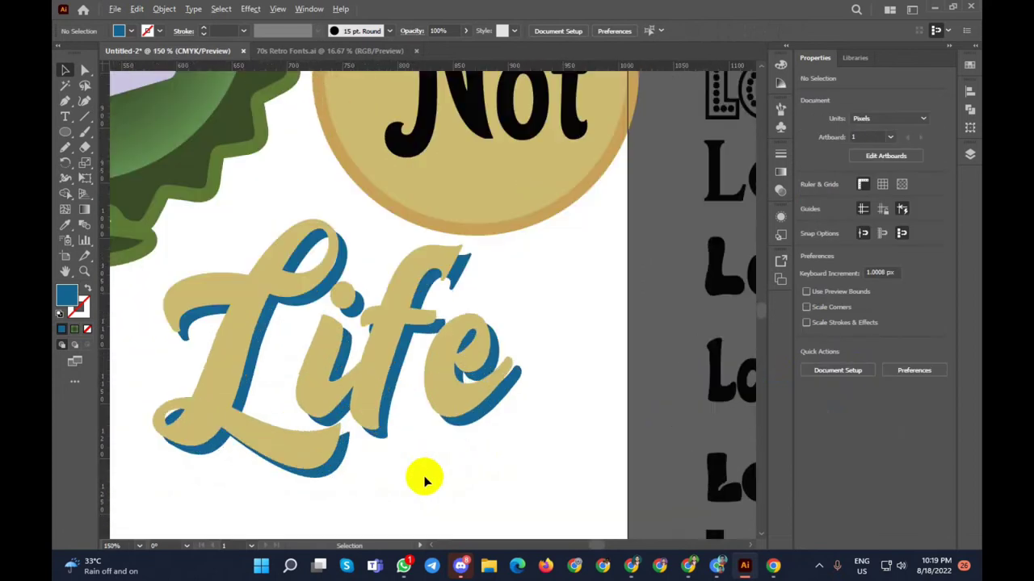
Step: Reselect the Life lettering group, zoom in, and pick the Blend tool
click(375, 373)
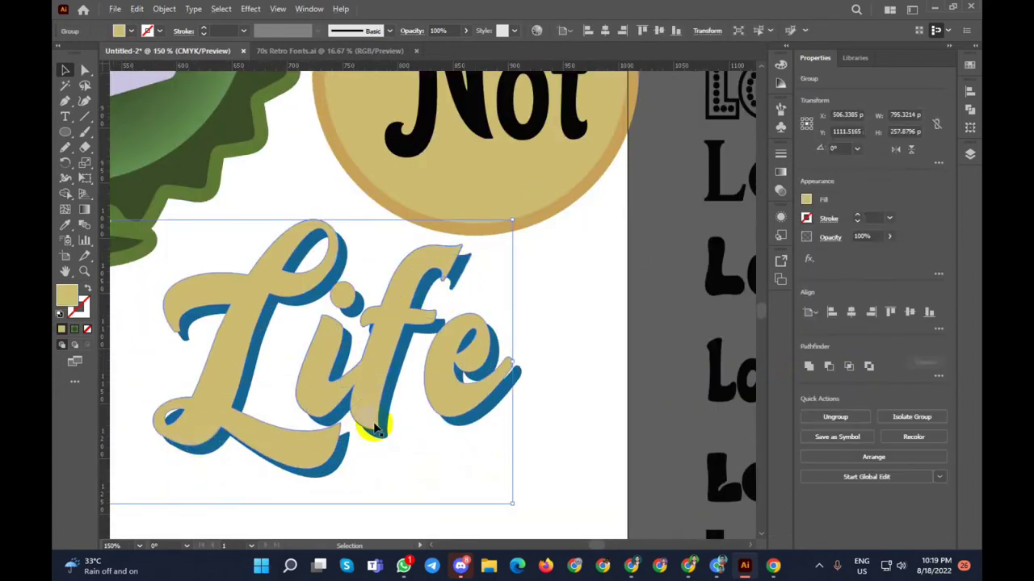
click(415, 433)
click(385, 401)
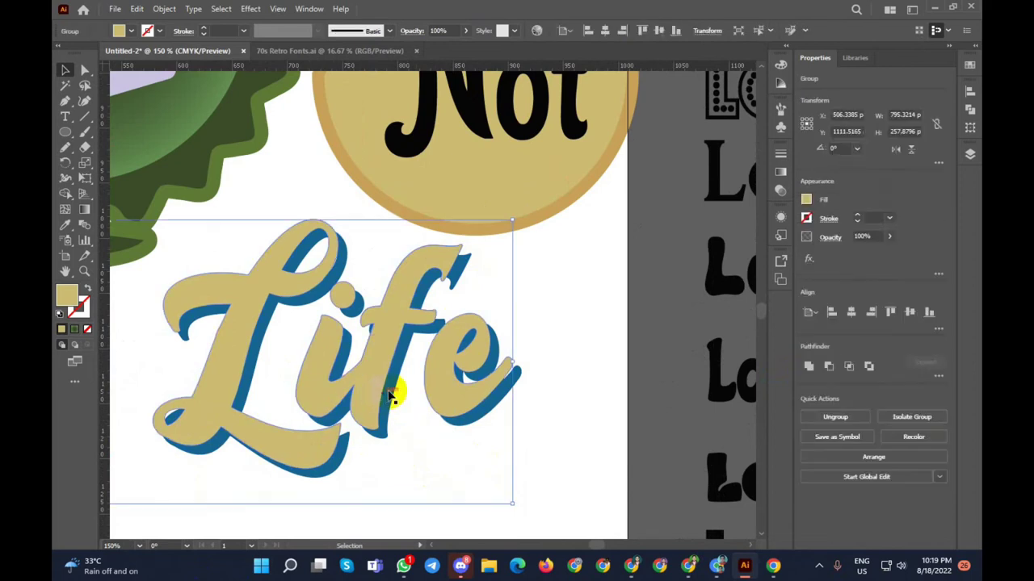
scroll(518, 393, up, 2)
scroll(518, 393, up, 1)
scroll(518, 392, down, 2)
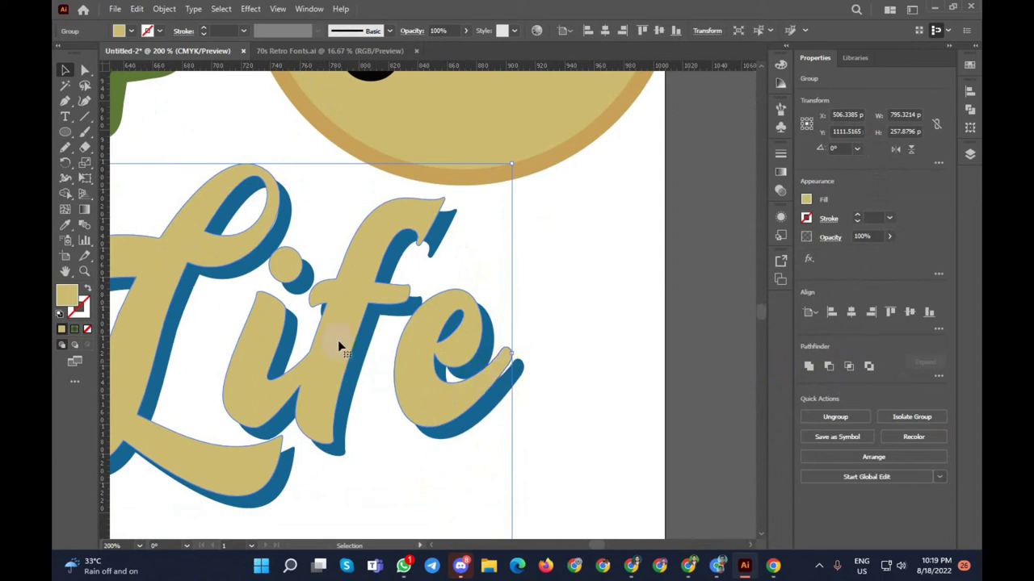
click(84, 226)
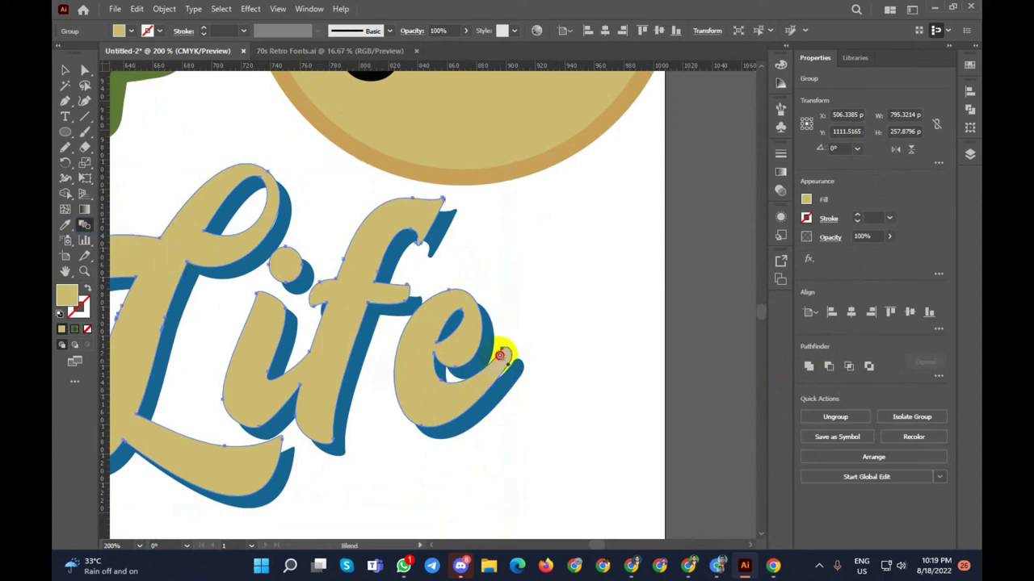
Step: Blend the tan letters into the blue shadow using Specified Steps set to 3
click(516, 373)
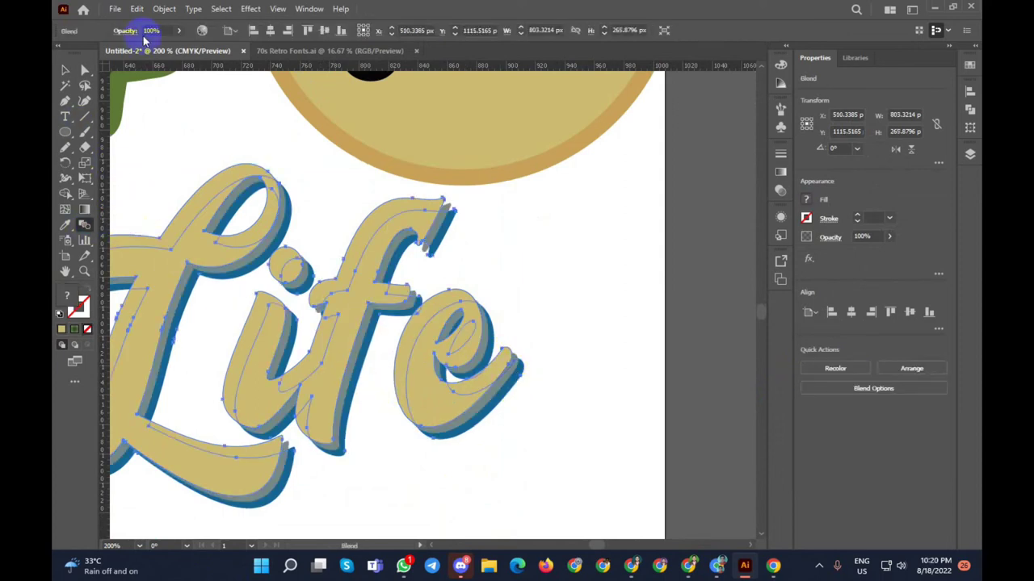
double_click(85, 225)
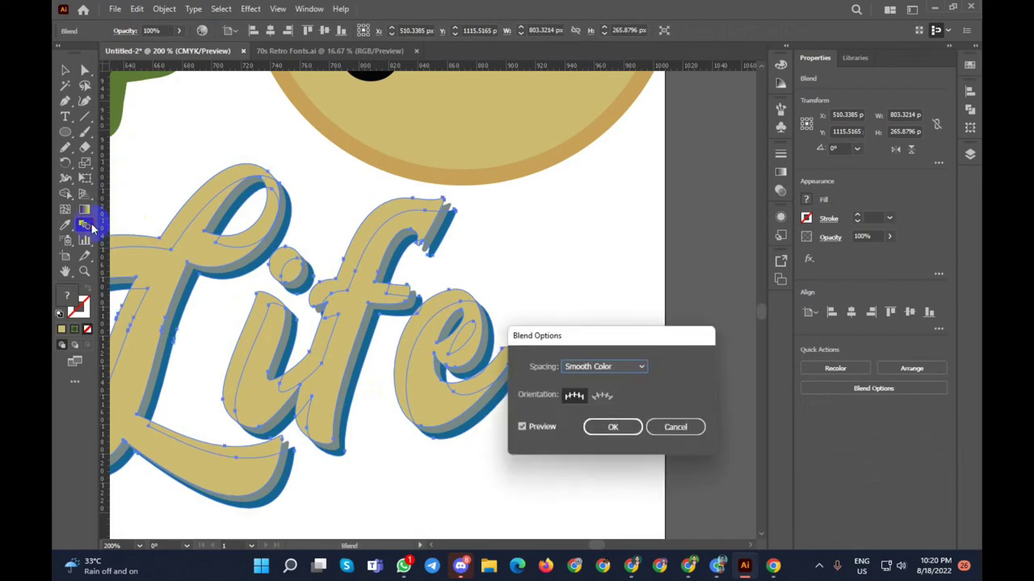
click(641, 367)
click(629, 396)
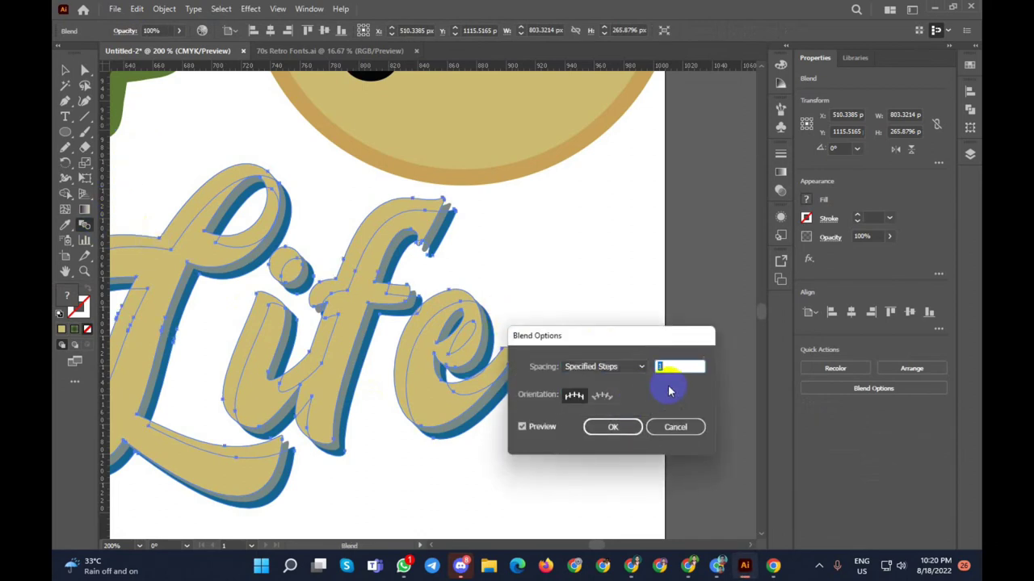
text(3)
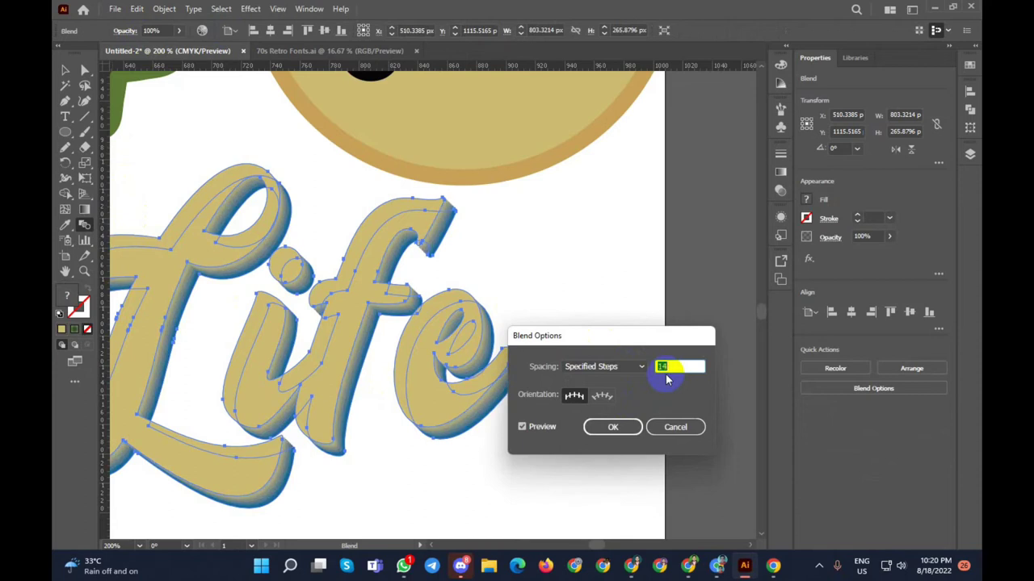
click(613, 426)
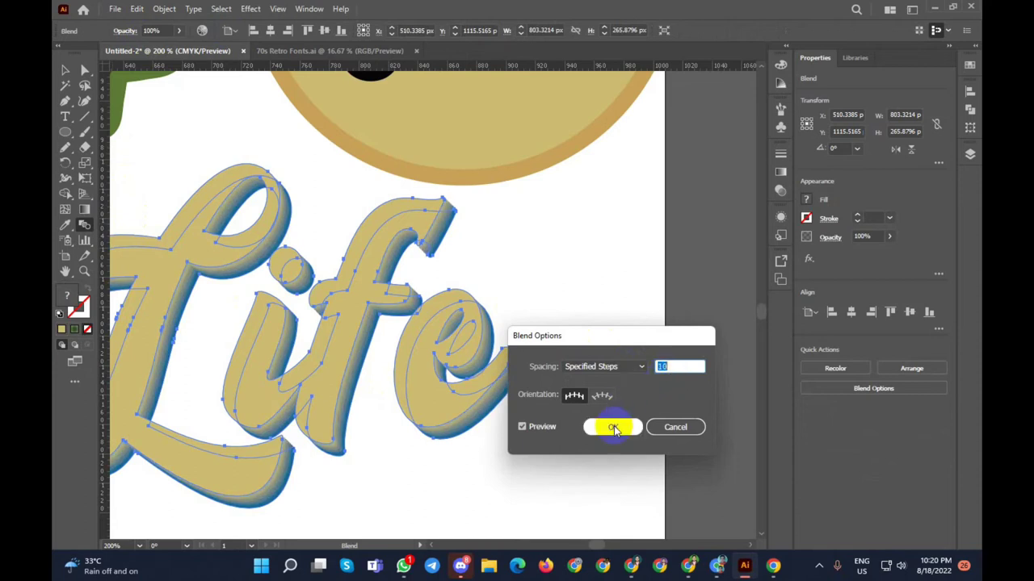
Step: Zoom out to review the blended My and Life shadows, then deselect everything
click(65, 71)
click(617, 296)
key(ctrl+minus)
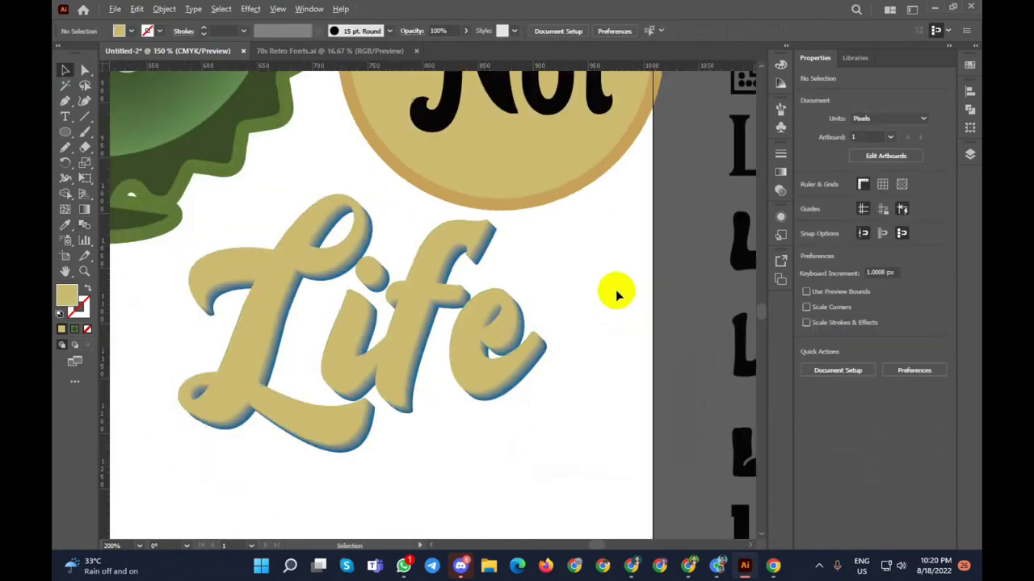
key(ctrl+minus)
key(ctrl+minus)
scroll(400, 323, up, 2)
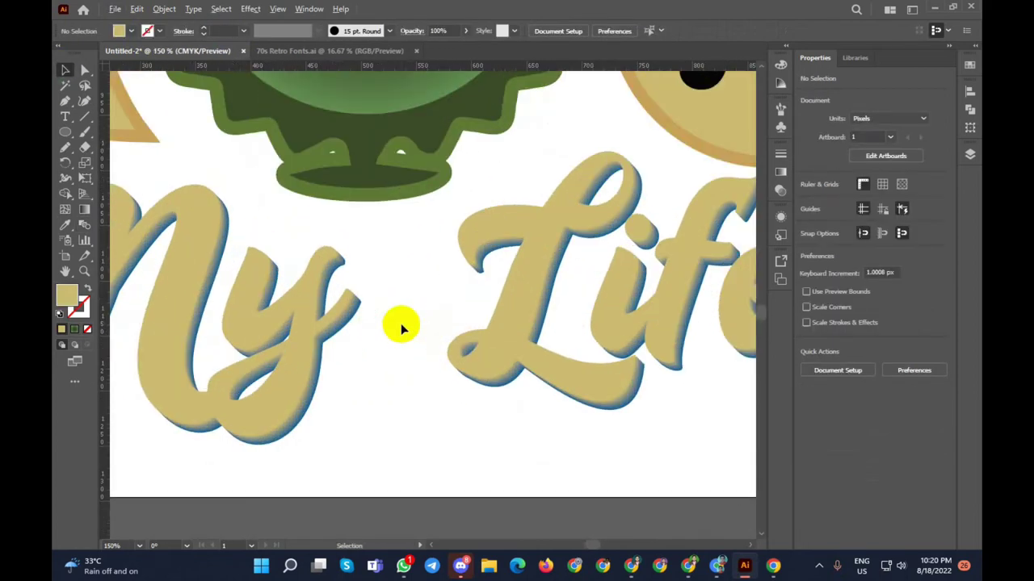
scroll(400, 323, down, 2)
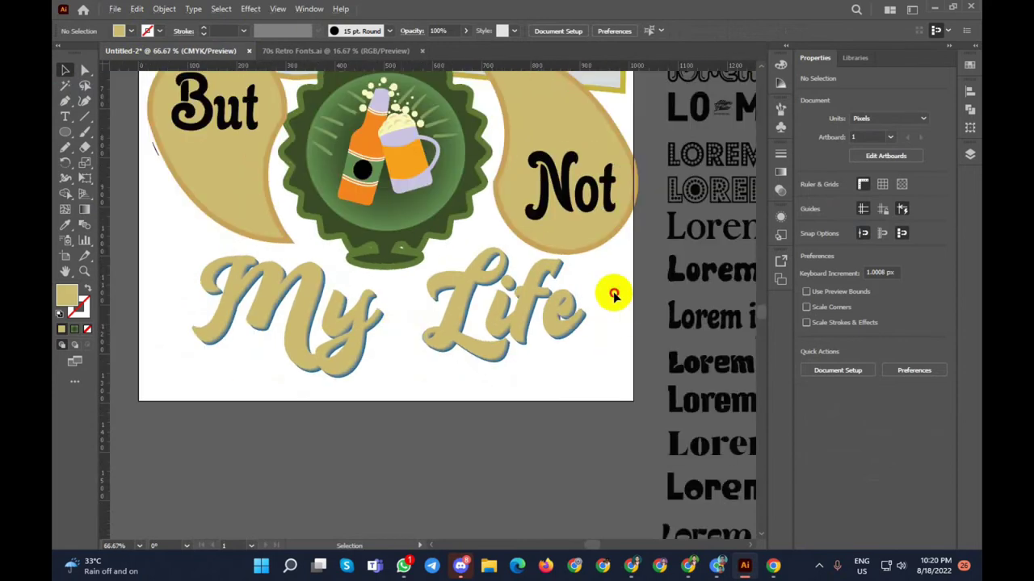
drag(612, 288, 376, 374)
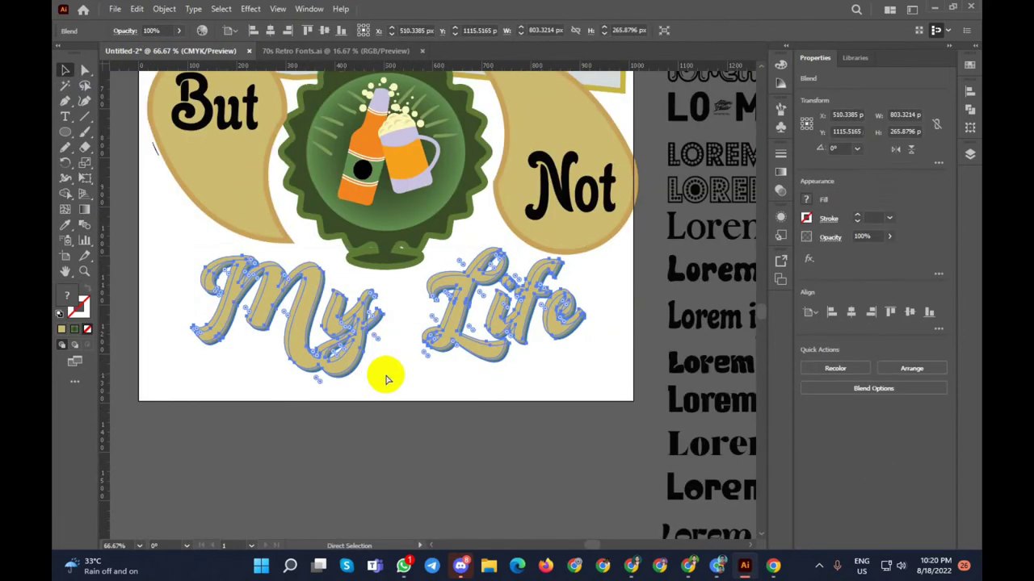
key(v)
click(449, 393)
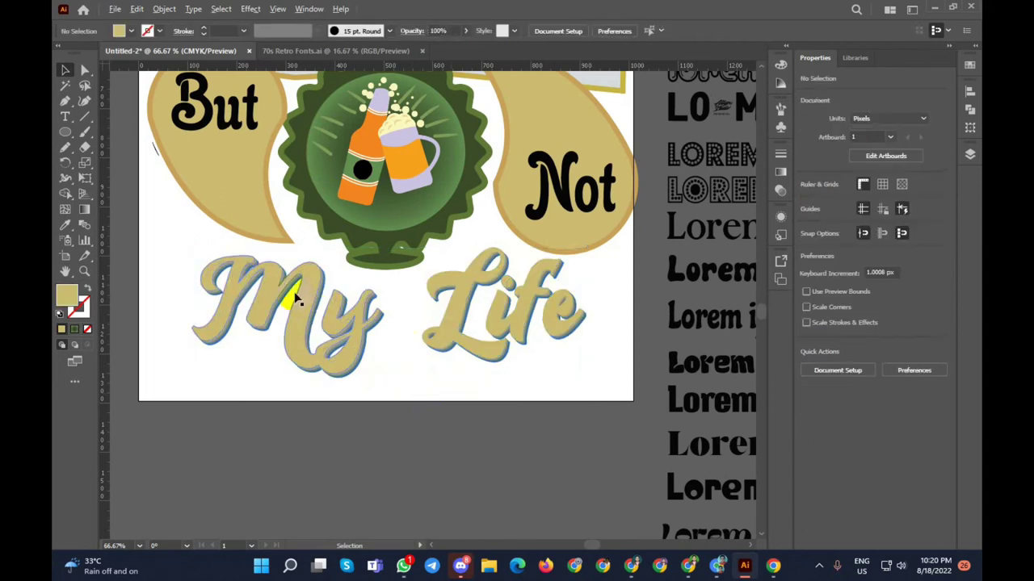
scroll(216, 227, up, 3)
scroll(217, 227, down, 5)
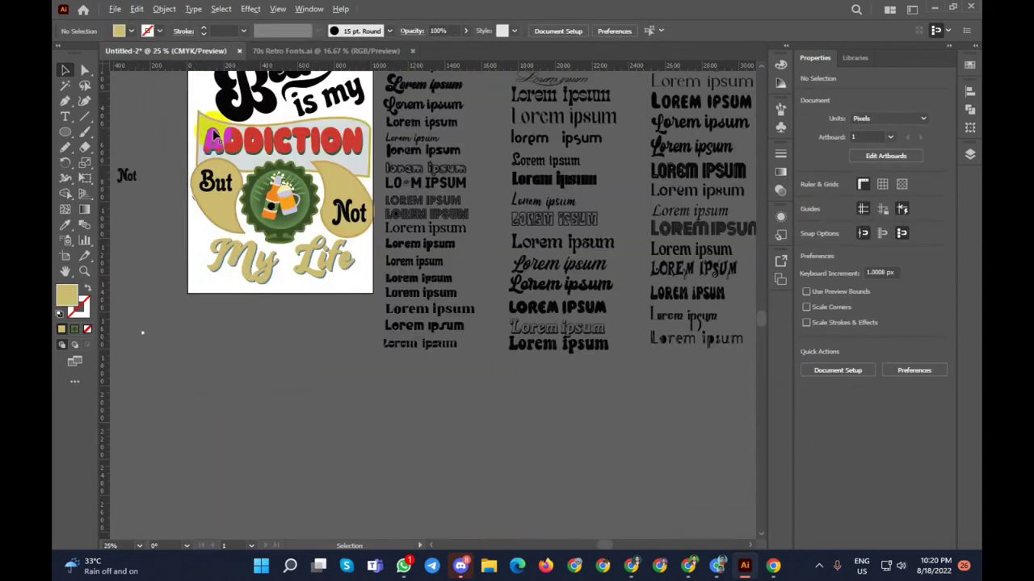
scroll(215, 121, up, 3)
scroll(234, 137, up, 3)
scroll(242, 141, up, 3)
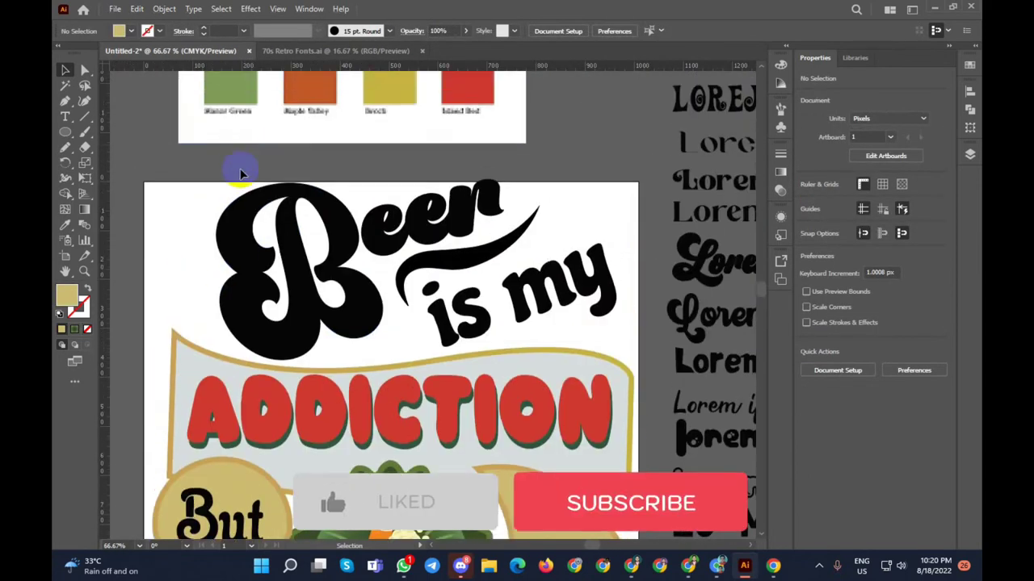
Step: Move the 'is my' text slightly on the poster
scroll(240, 174, down, 1)
click(404, 230)
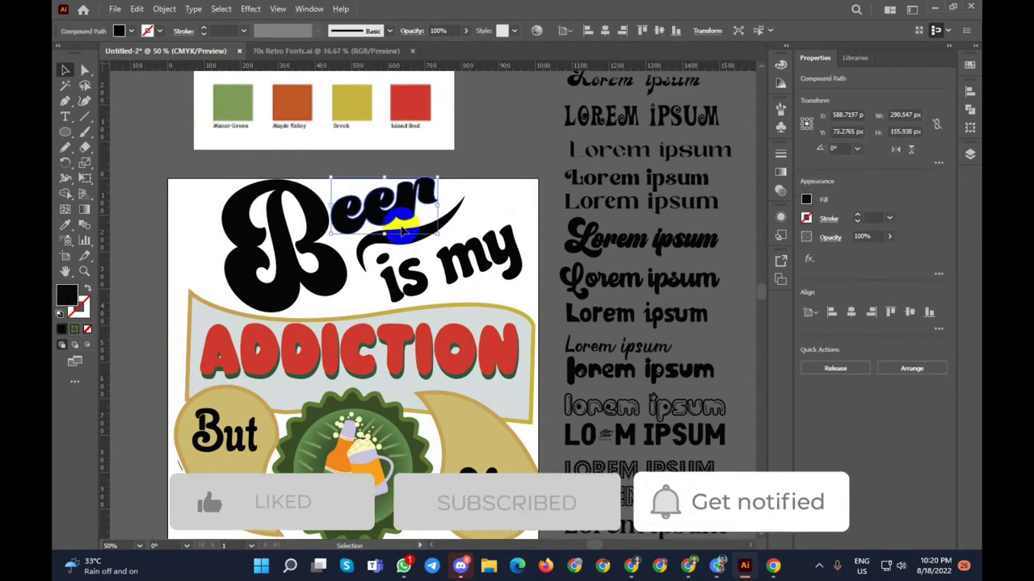
drag(528, 231, 452, 259)
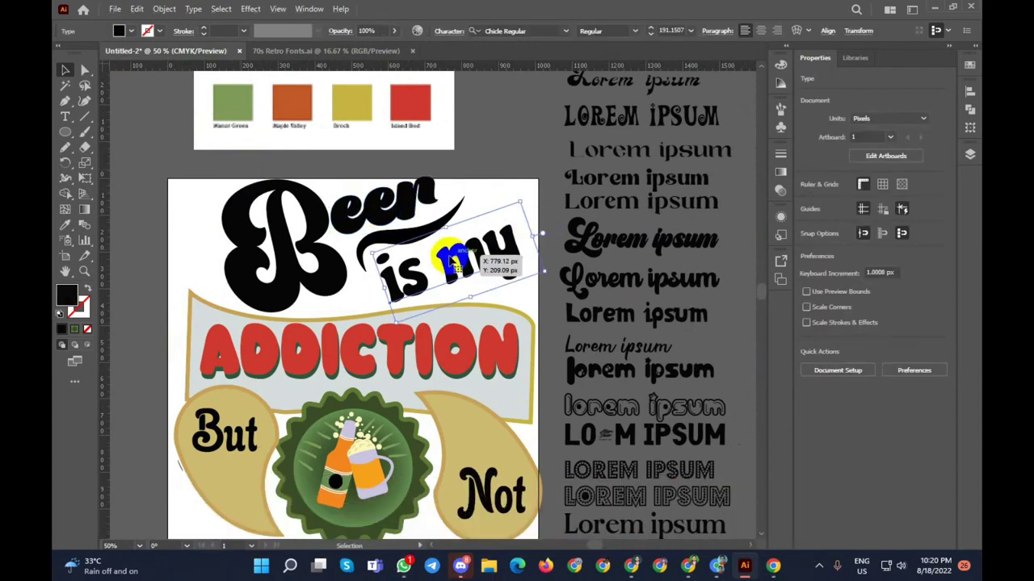
scroll(436, 259, up, 2)
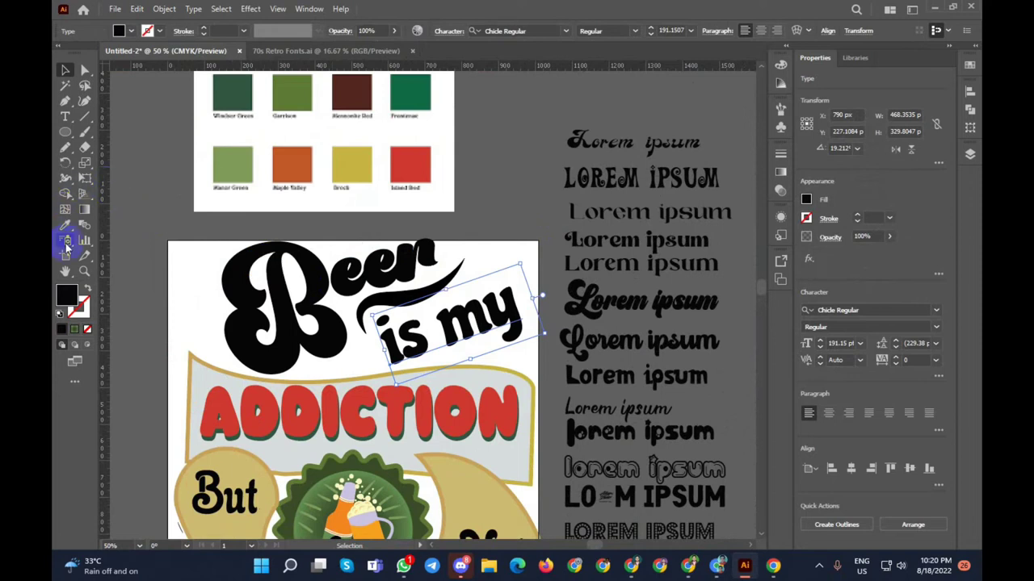
Step: Try Walnut, Chocolate, Windsor Green and dark red swatches, settling on Garrison green for 'is my'
click(64, 226)
scroll(274, 198, up, 2)
scroll(363, 186, up, 2)
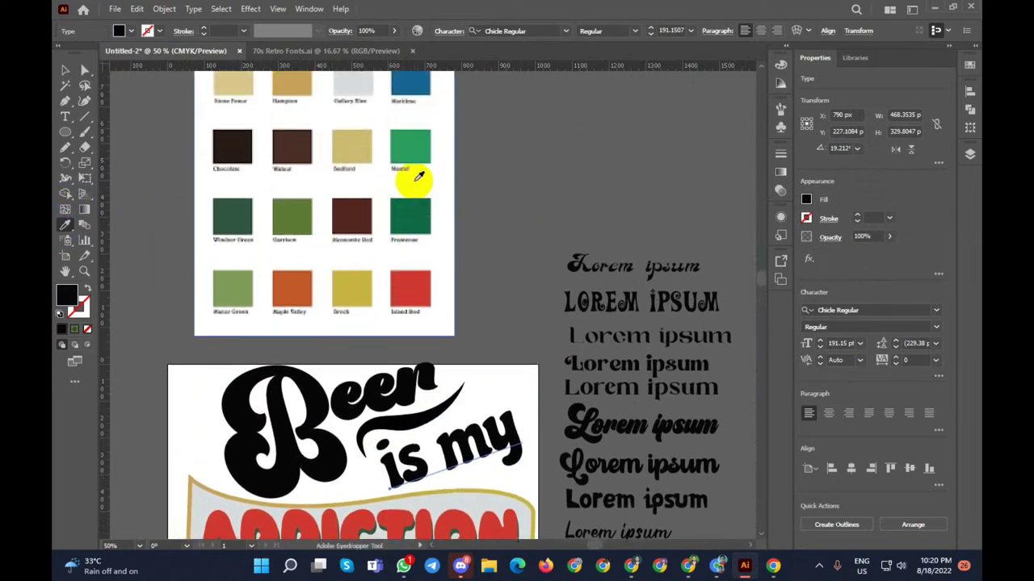
scroll(387, 194, up, 2)
click(295, 187)
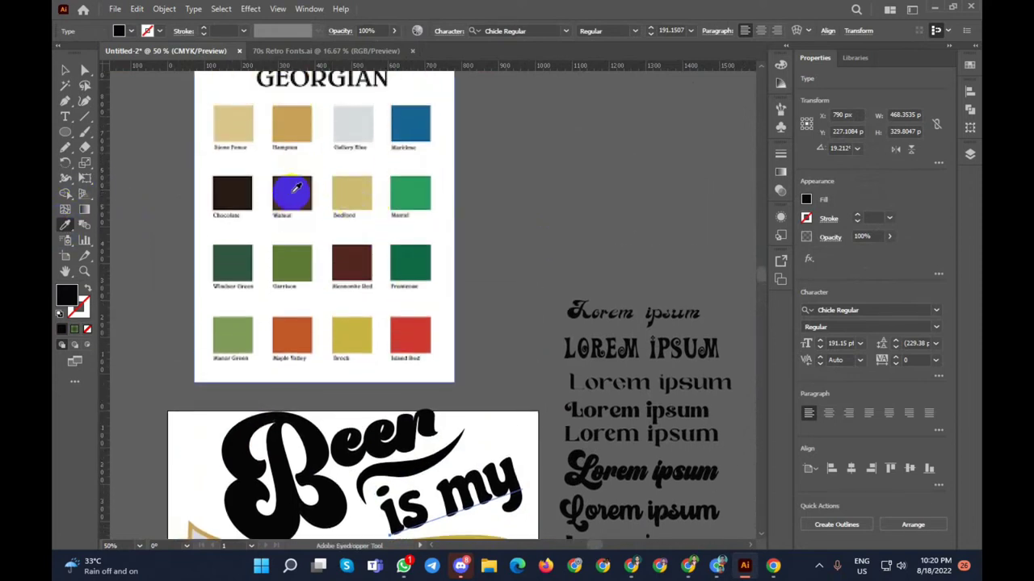
scroll(312, 177, down, 3)
click(249, 87)
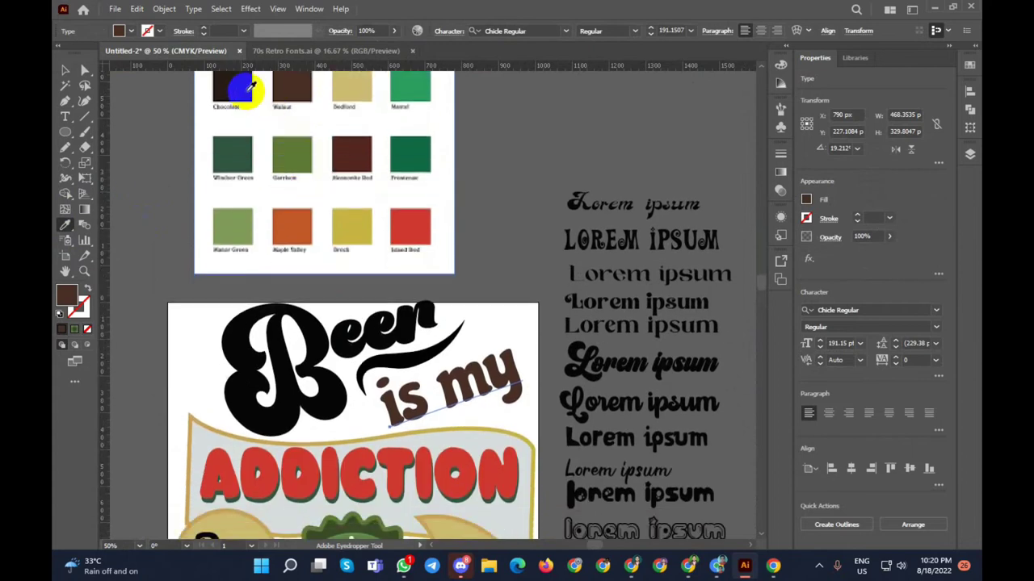
click(245, 136)
click(342, 182)
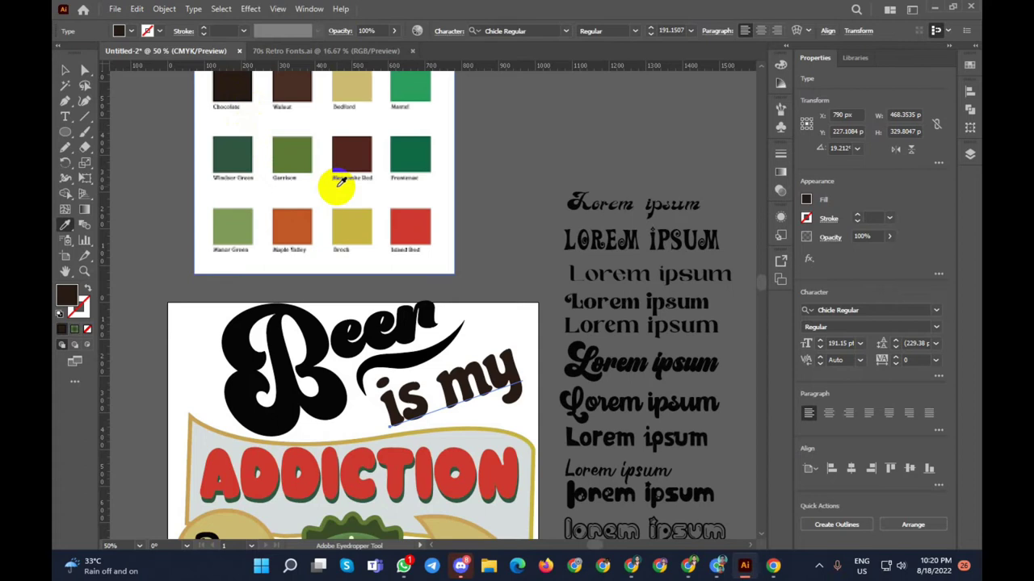
click(291, 153)
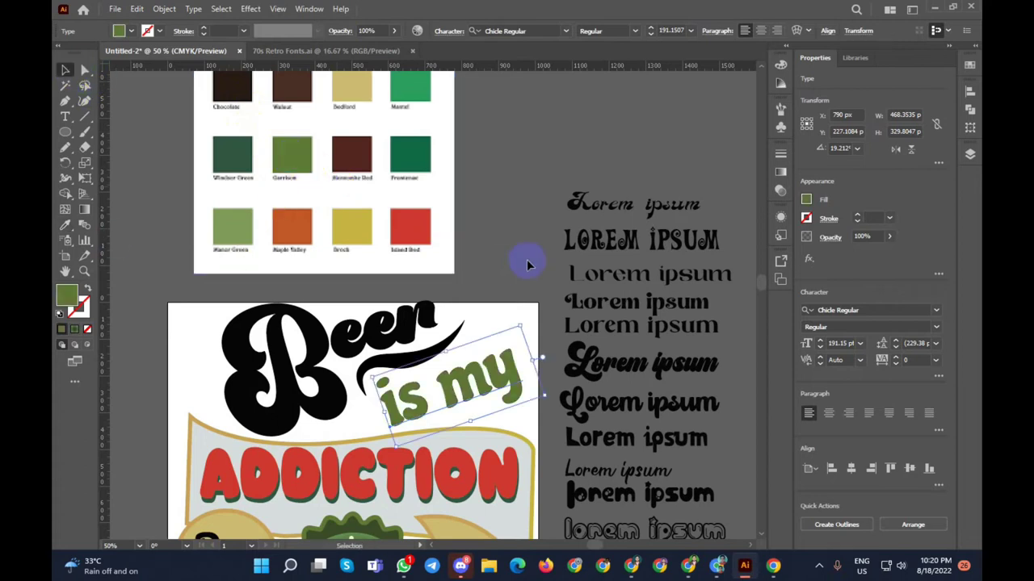
Step: Select the big black B with the Selection tool
click(477, 279)
click(373, 340)
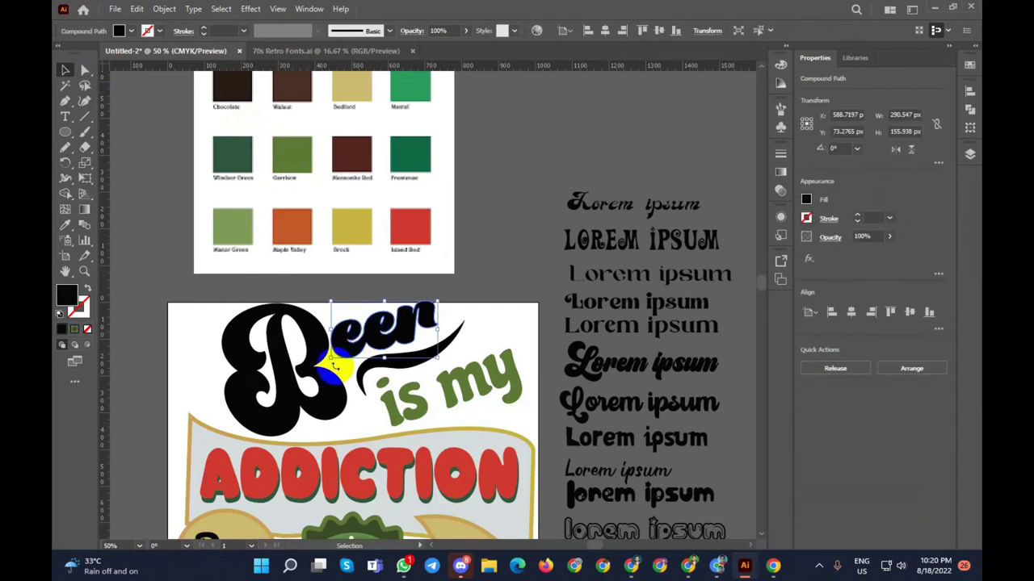
click(269, 388)
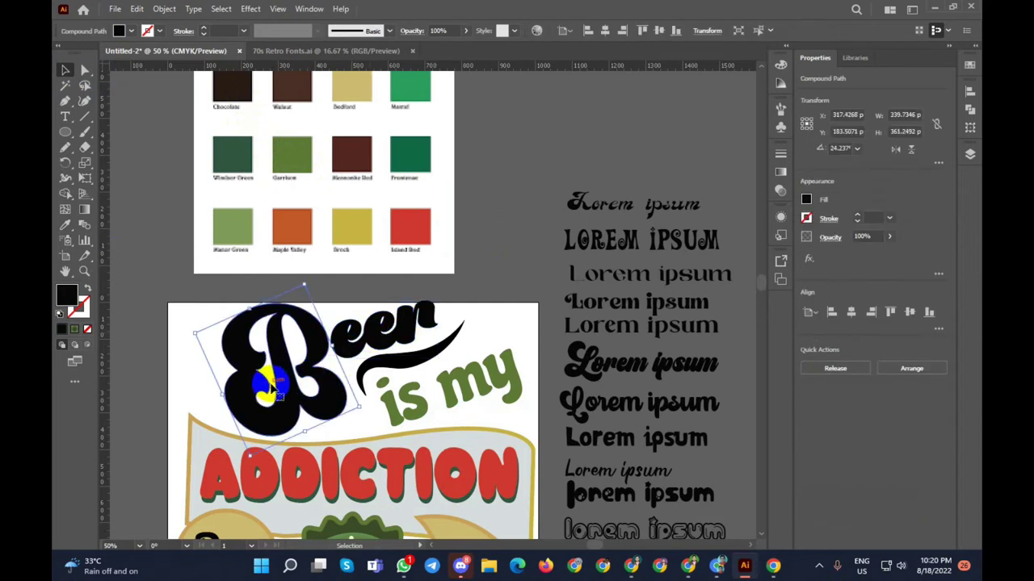
scroll(270, 388, down, 2)
scroll(270, 387, down, 2)
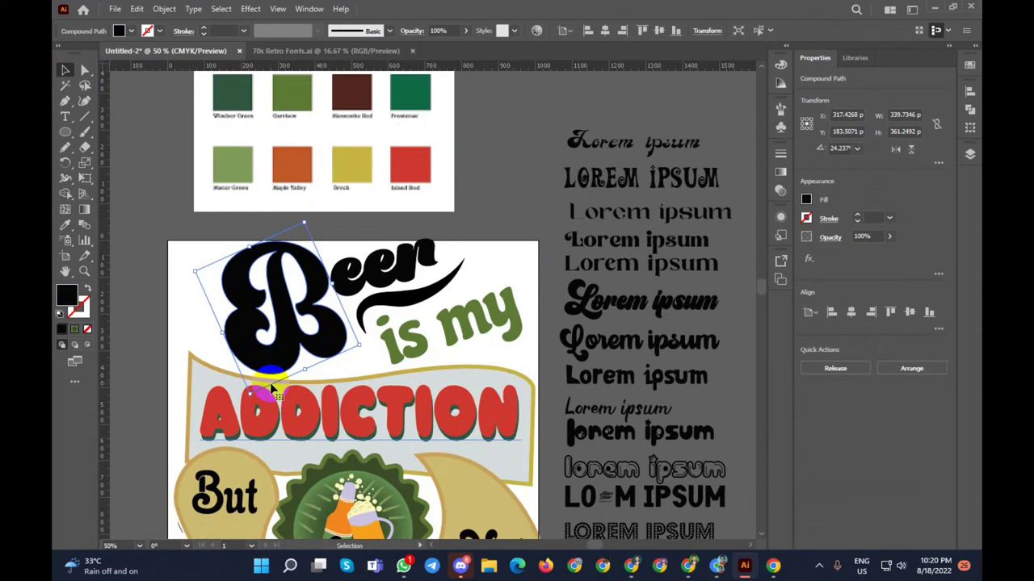
scroll(272, 390, down, 3)
scroll(267, 380, up, 3)
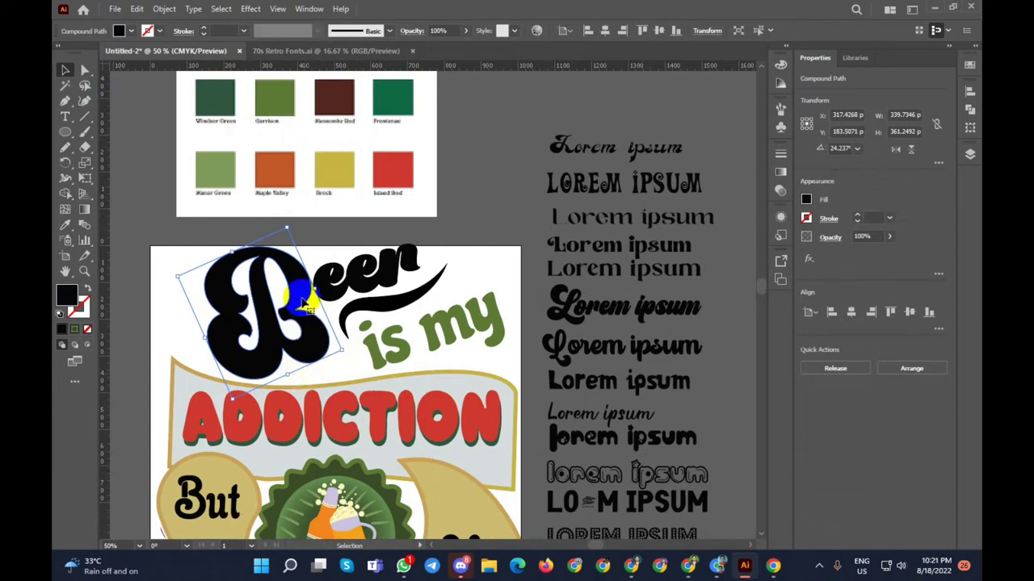
Step: Delete the big B and the old 'eer' letters
key(Delete)
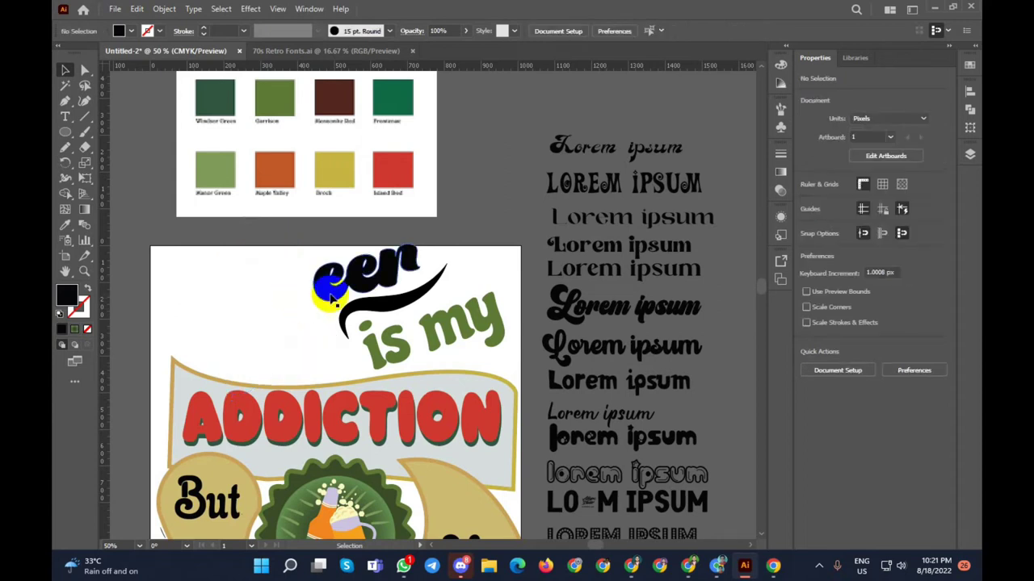
click(329, 292)
key(Delete)
scroll(330, 293, down, 1)
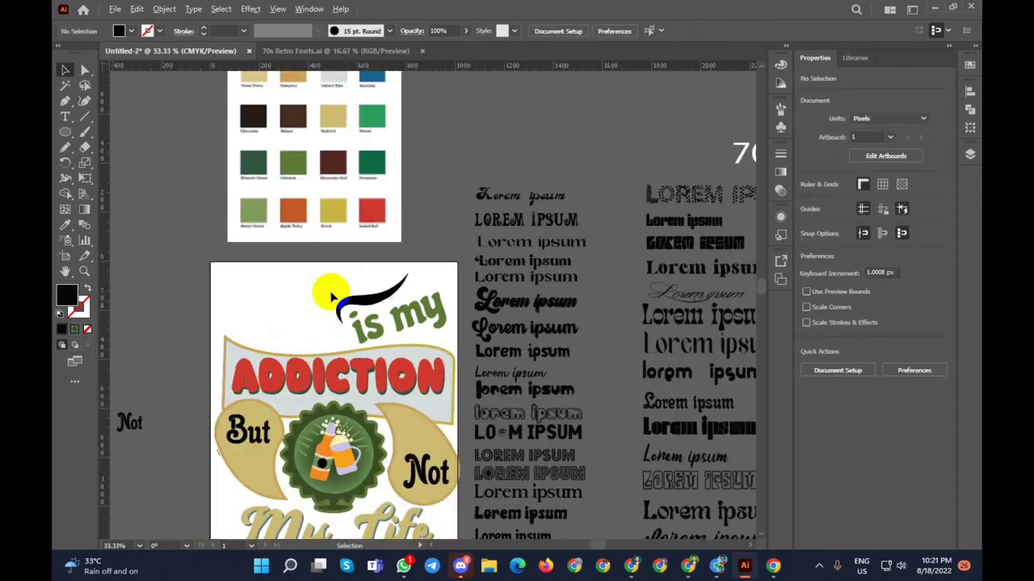
scroll(331, 293, down, 1)
Step: Create a text object enlarged to about 191 pt and replace its placeholder with 'Beeer'
click(68, 118)
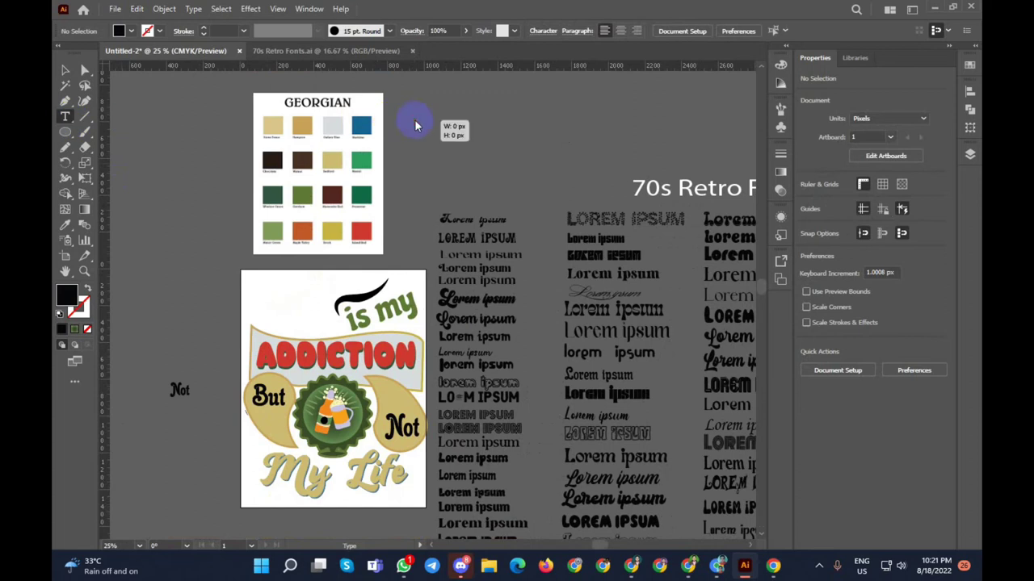
click(415, 125)
click(66, 73)
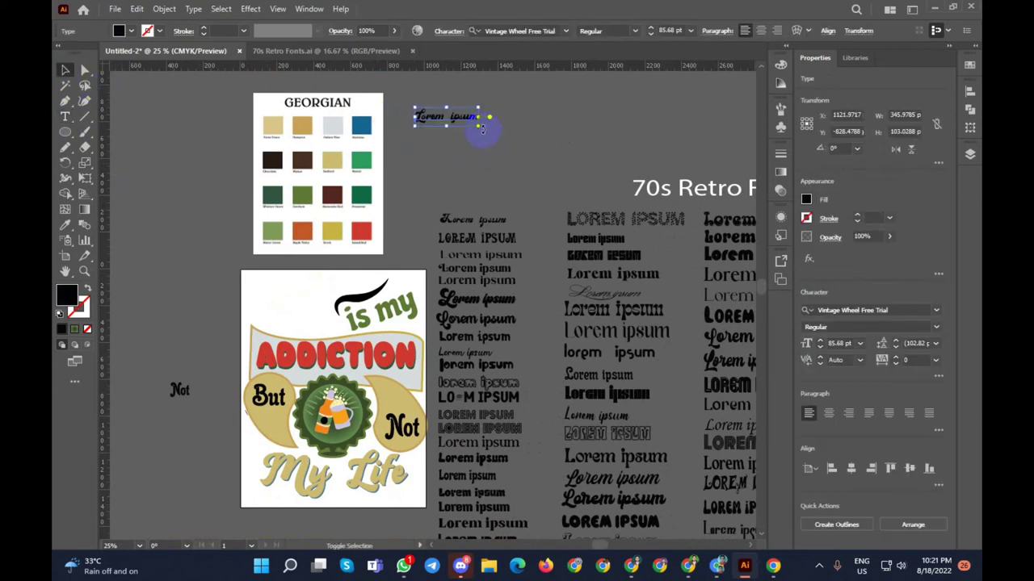
drag(478, 125, 557, 179)
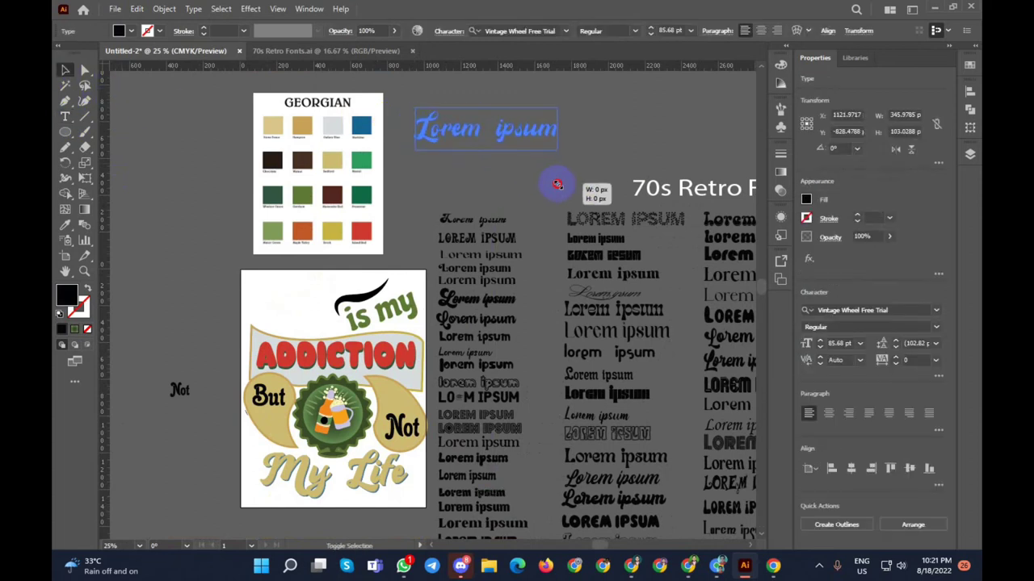
click(66, 115)
click(549, 128)
drag(556, 127, 421, 131)
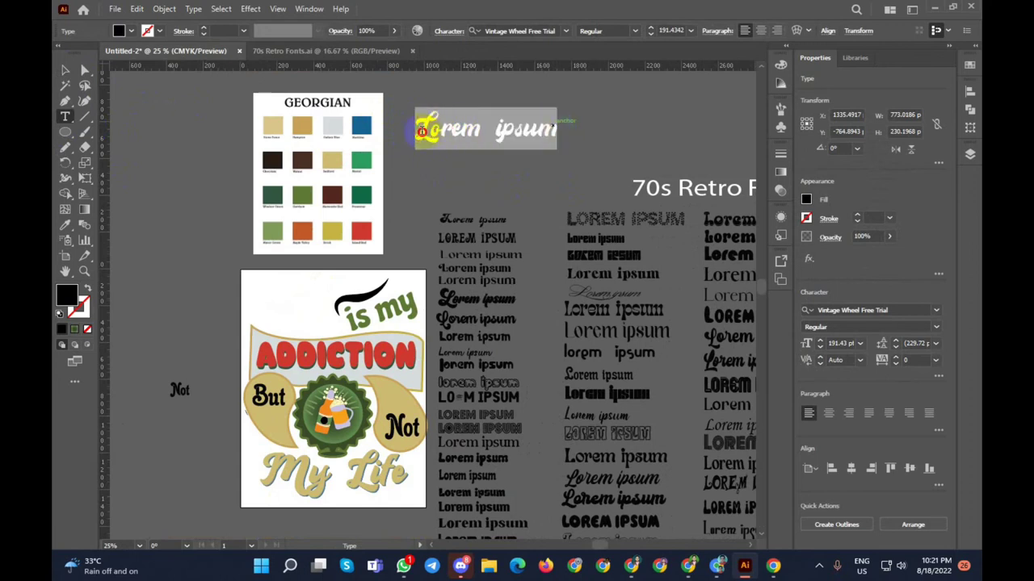
text(Beeer)
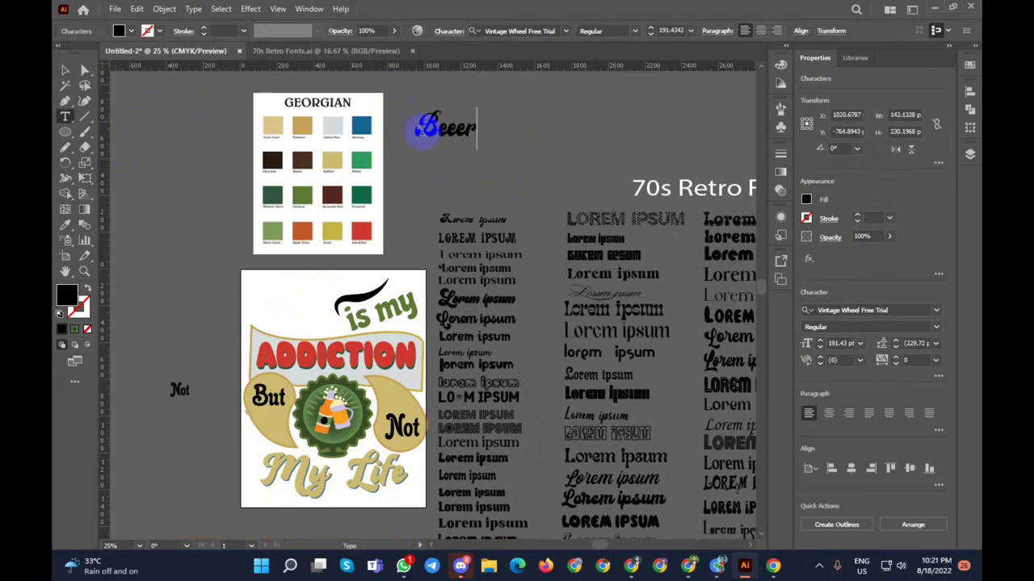
click(63, 72)
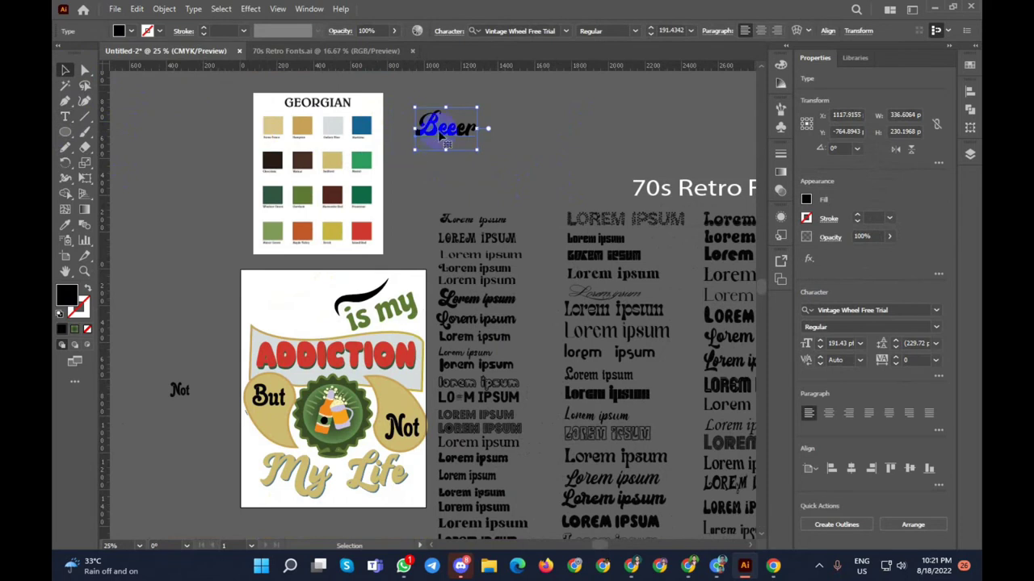
Step: Move and scale the 'Beeer' text onto the poster's top-left, undoing an early outline conversion
mouse_move(464, 131)
mouse_down()
mouse_move(315, 297)
mouse_move(344, 292)
mouse_up()
scroll(315, 297, up, 6)
scroll(317, 302, down, 2)
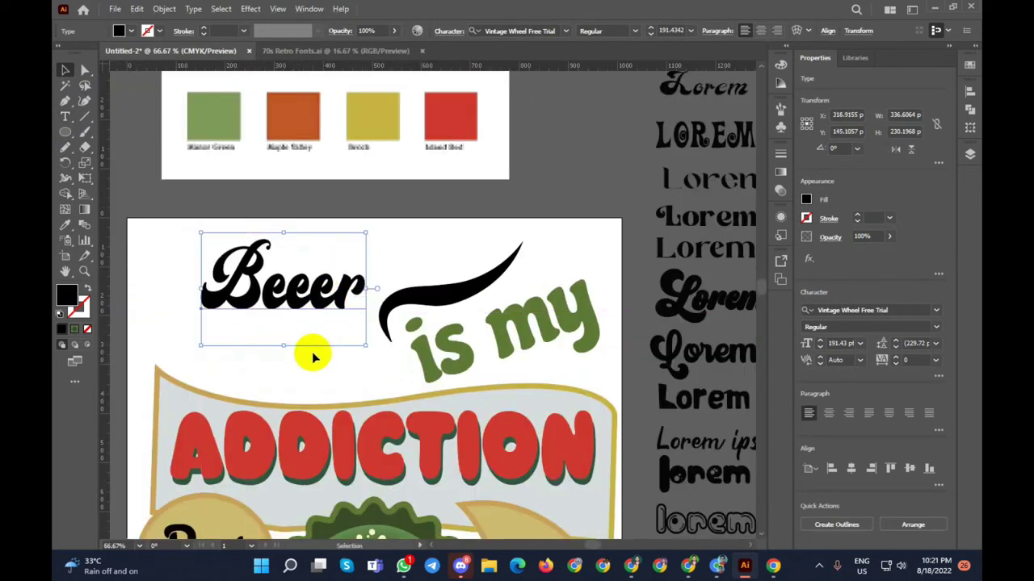
scroll(311, 353, down, 1)
mouse_move(350, 345)
mouse_down()
mouse_move(412, 408)
mouse_move(299, 336)
mouse_up()
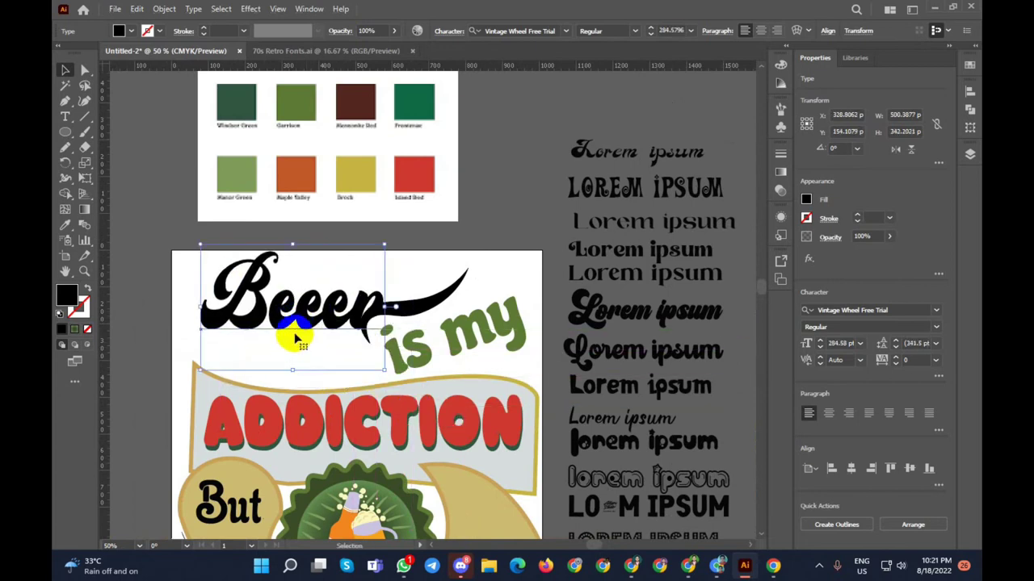
right_click(303, 312)
click(388, 126)
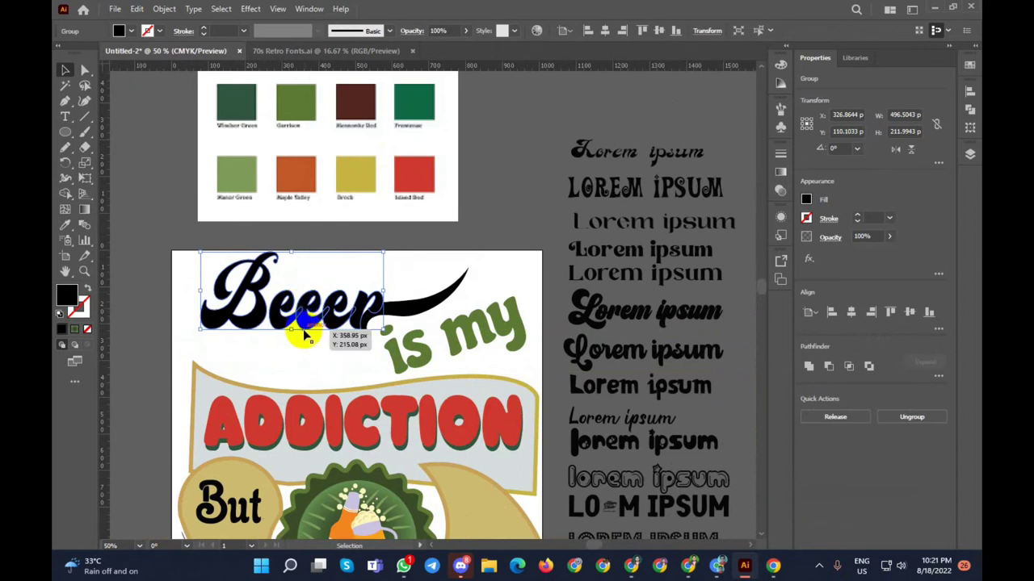
key(ctrl+z)
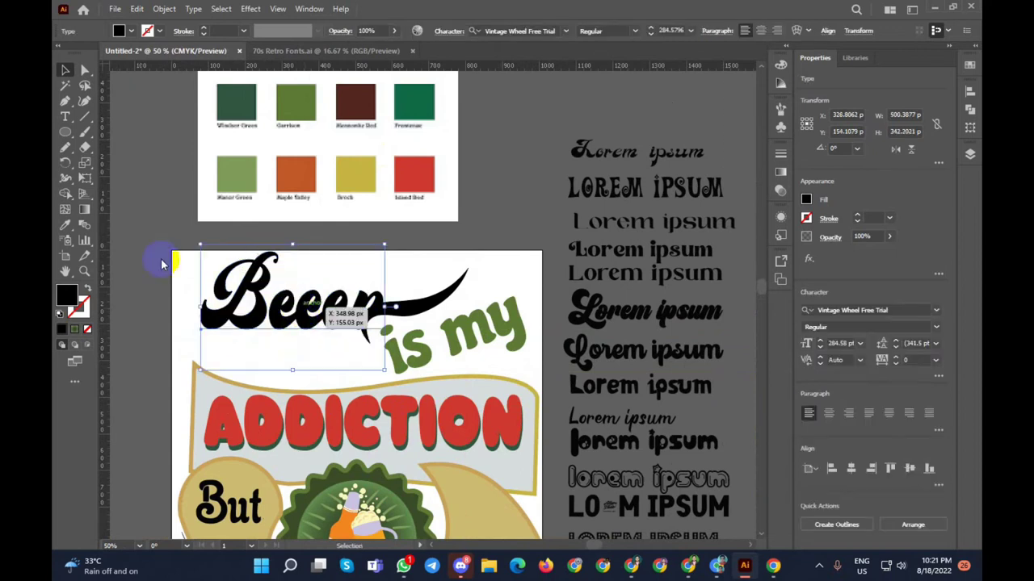
Step: Correct the spelling to 'Beer' and convert it to outlines
click(66, 117)
click(349, 301)
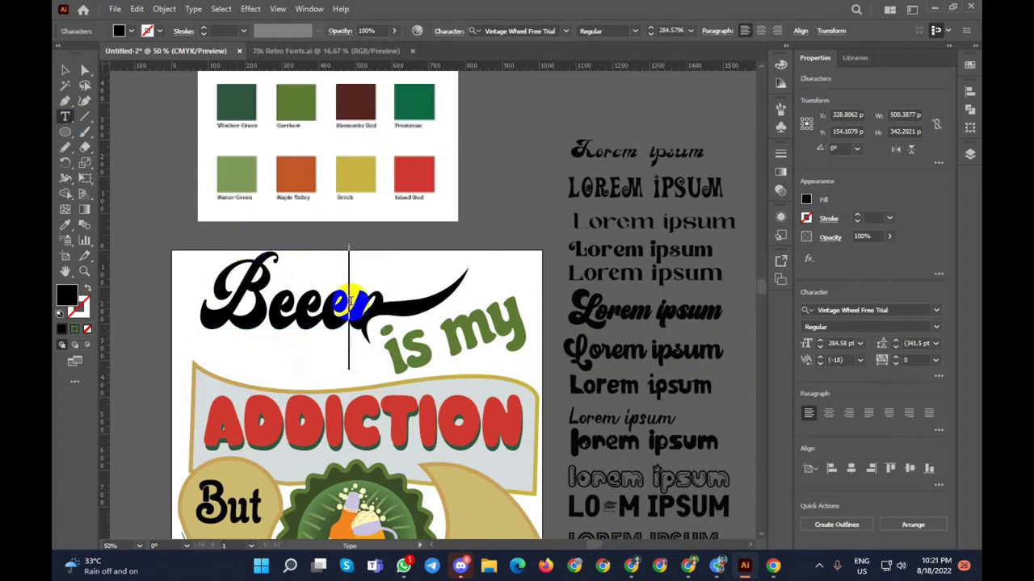
key(BackSpace)
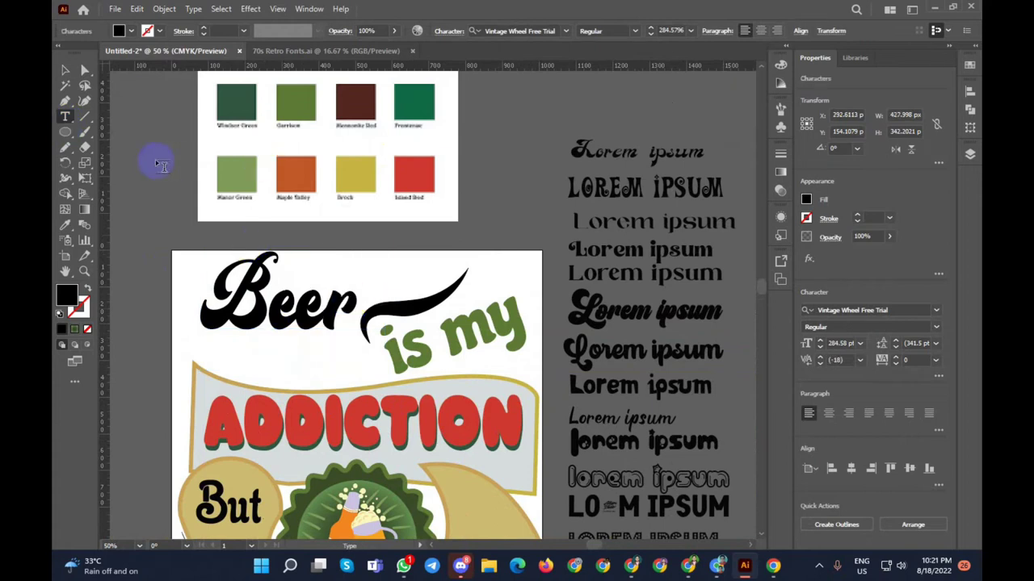
click(66, 70)
right_click(257, 319)
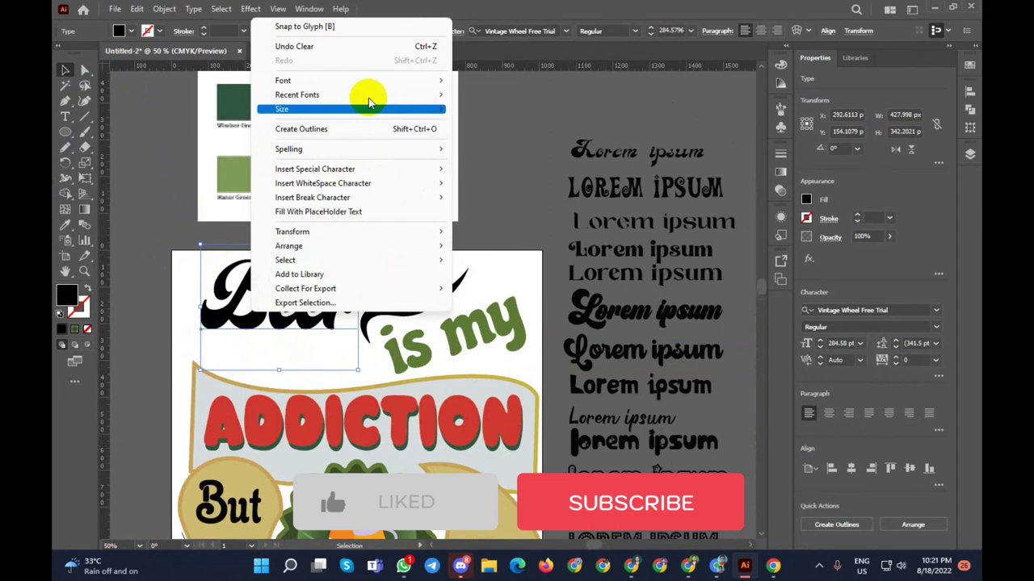
click(473, 268)
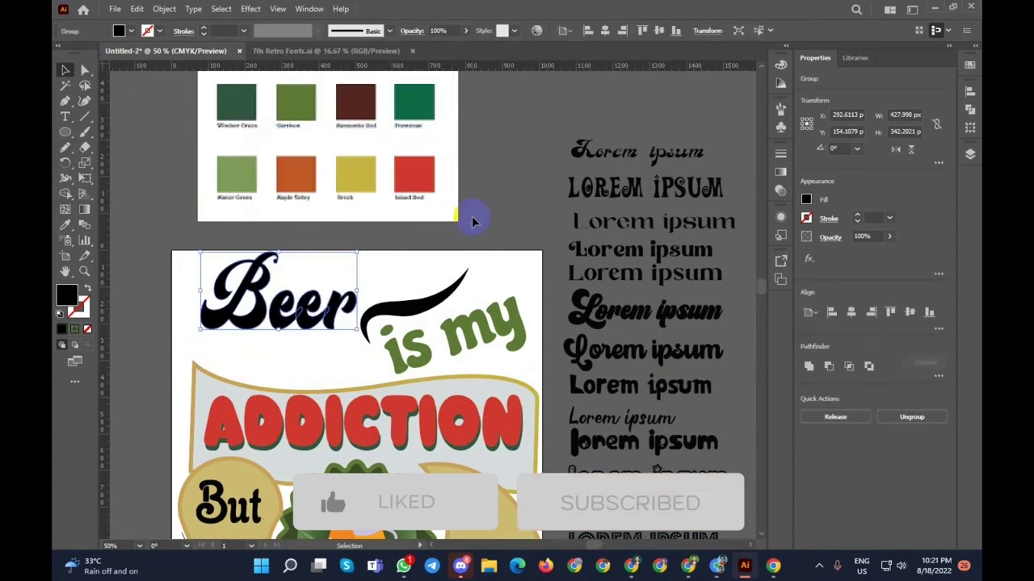
click(319, 318)
right_click(315, 311)
click(404, 281)
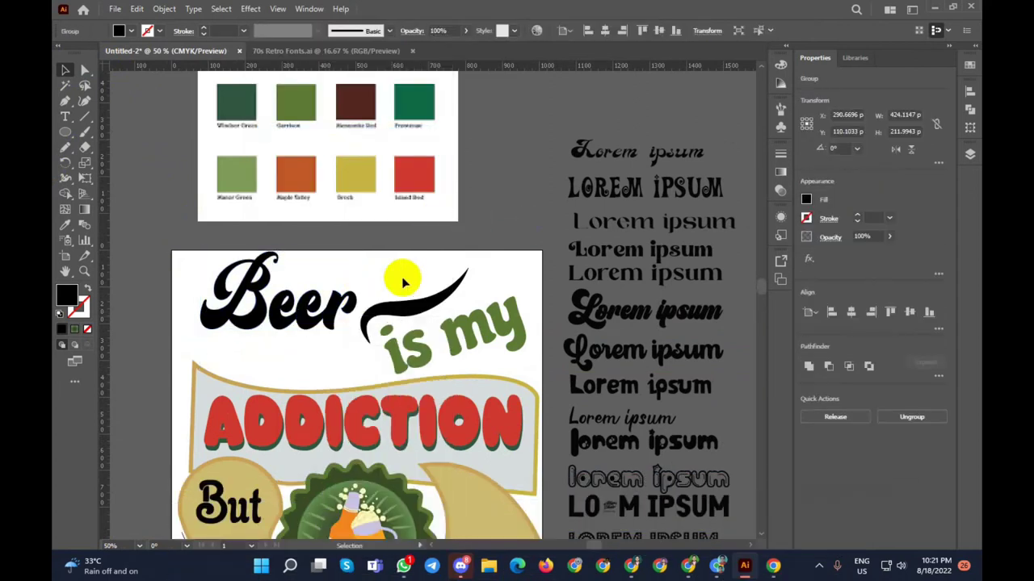
click(341, 299)
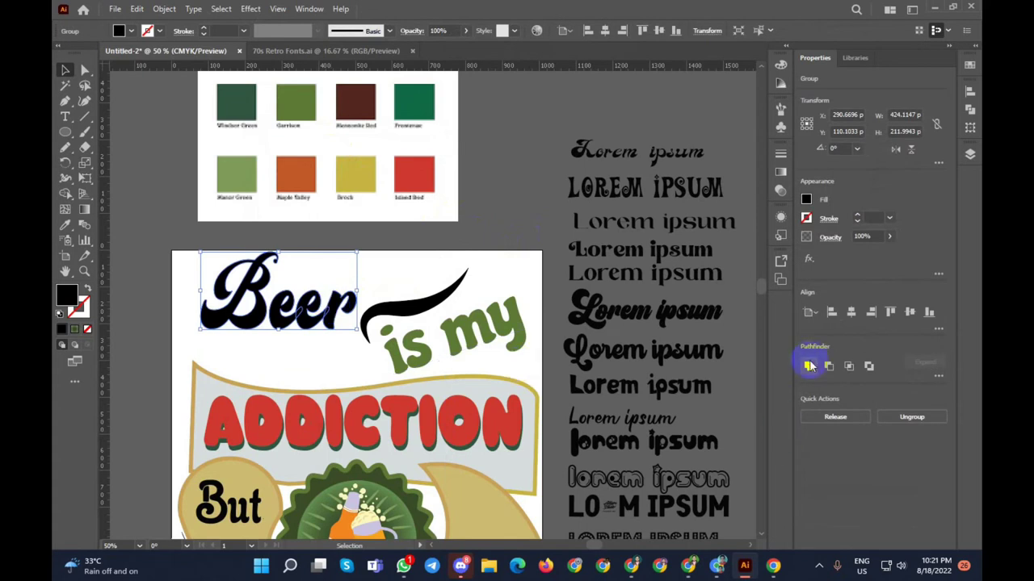
Step: Ungroup the outlined Beer, then move the eer letters up and right and rotate them slightly
click(376, 272)
scroll(267, 323, up, 1)
scroll(267, 323, up, 1)
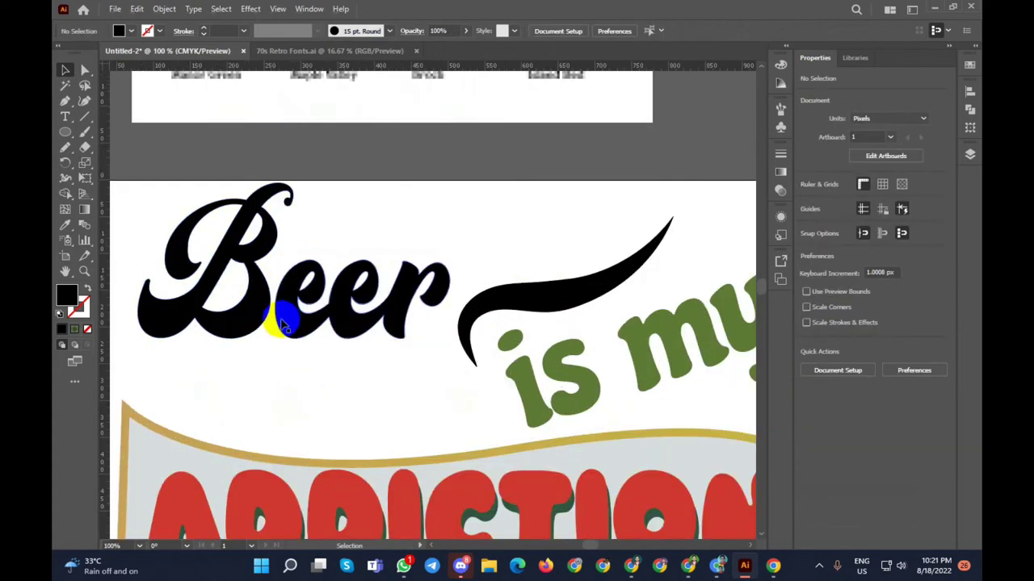
click(282, 313)
right_click(284, 318)
click(353, 426)
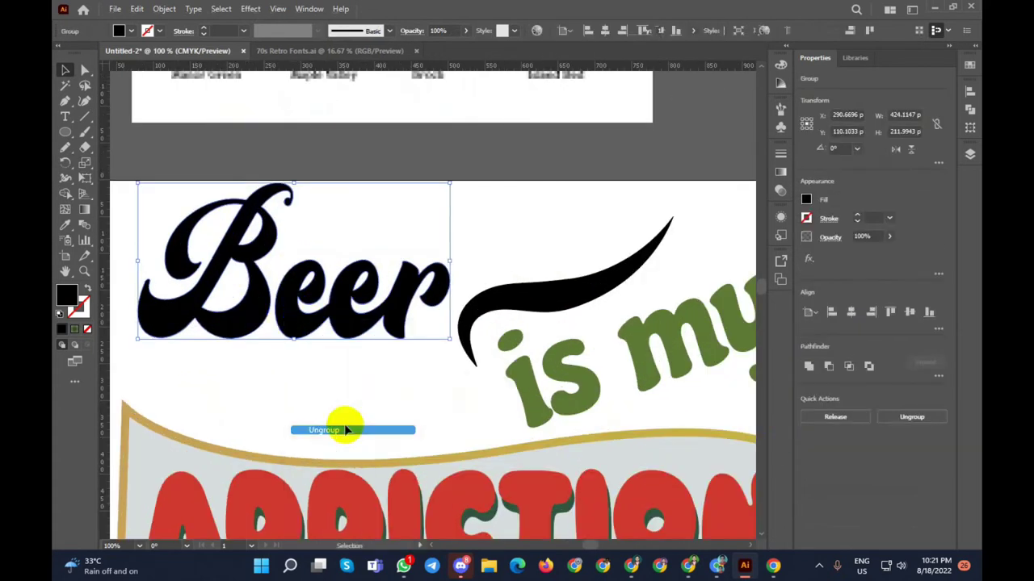
click(369, 364)
scroll(369, 364, down, 1)
mouse_move(394, 327)
mouse_down()
mouse_move(523, 252)
mouse_move(504, 233)
mouse_up()
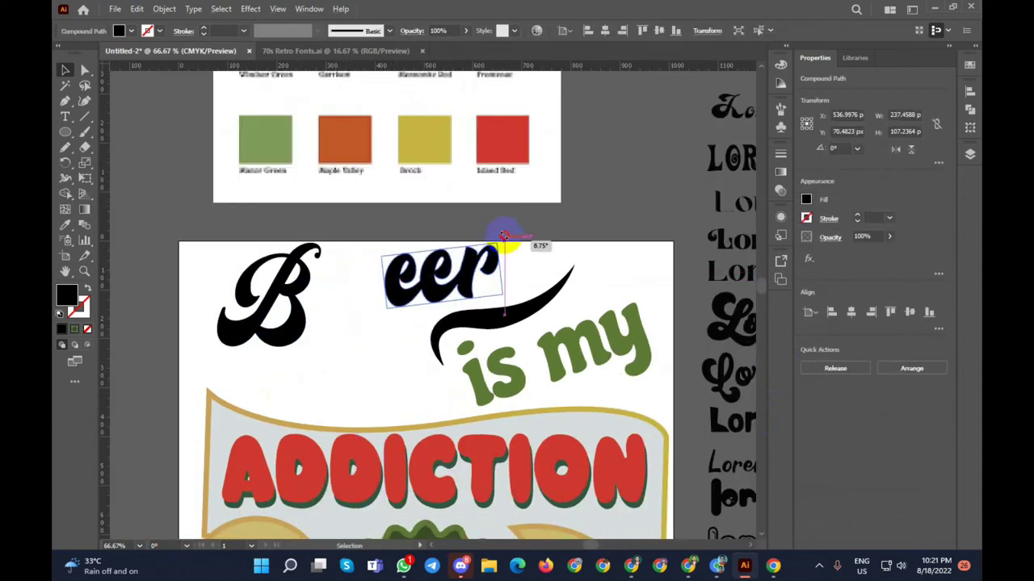
drag(452, 281, 472, 281)
Step: Tilt the B to about 28.44° and enlarge it to roughly 237 × 405 px
mouse_move(272, 323)
mouse_down()
mouse_move(369, 353)
mouse_move(362, 337)
mouse_up()
drag(404, 238, 380, 223)
mouse_move(347, 350)
mouse_down()
mouse_move(383, 331)
mouse_move(369, 331)
mouse_move(404, 379)
mouse_up()
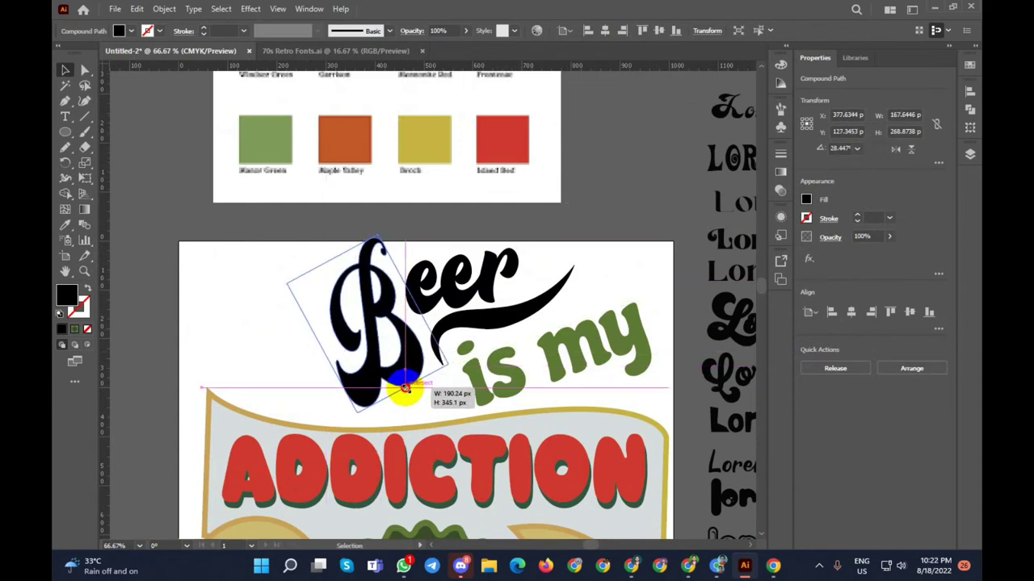
drag(284, 283, 247, 286)
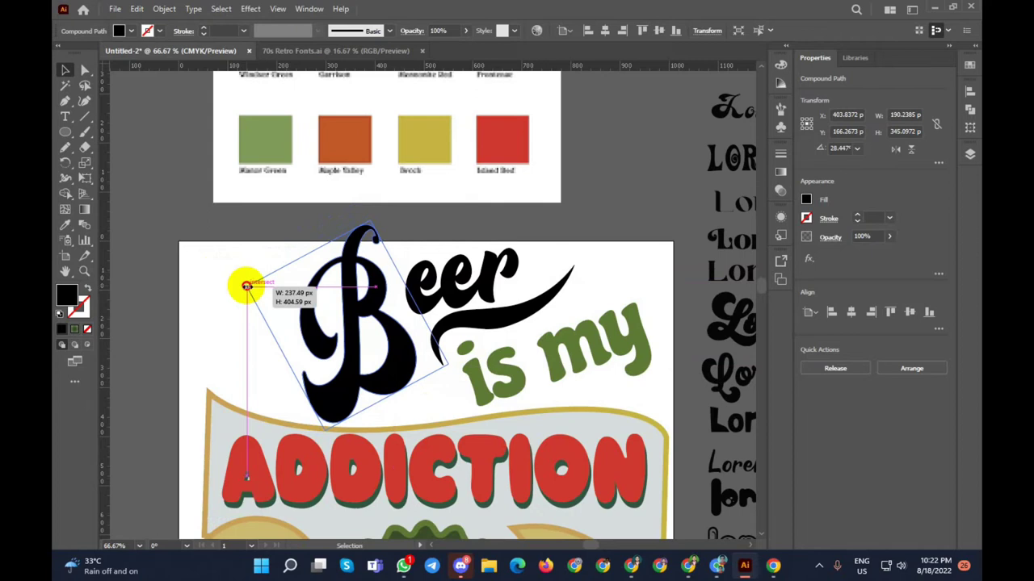
drag(246, 286, 248, 289)
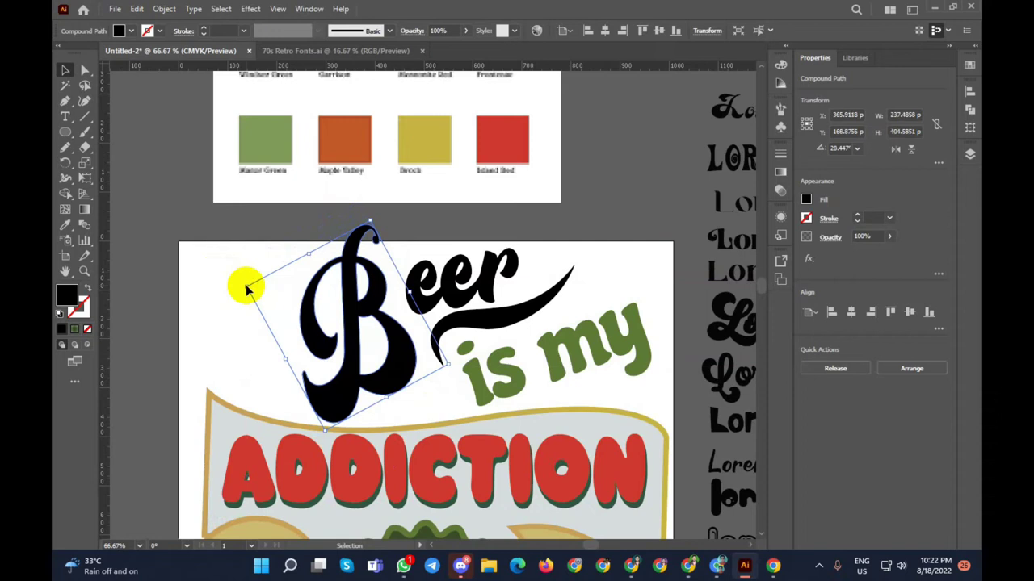
Step: Delete the script B and add placeholder text near the top, enlarged to about 166 pt
key(Delete)
scroll(247, 289, down, 2)
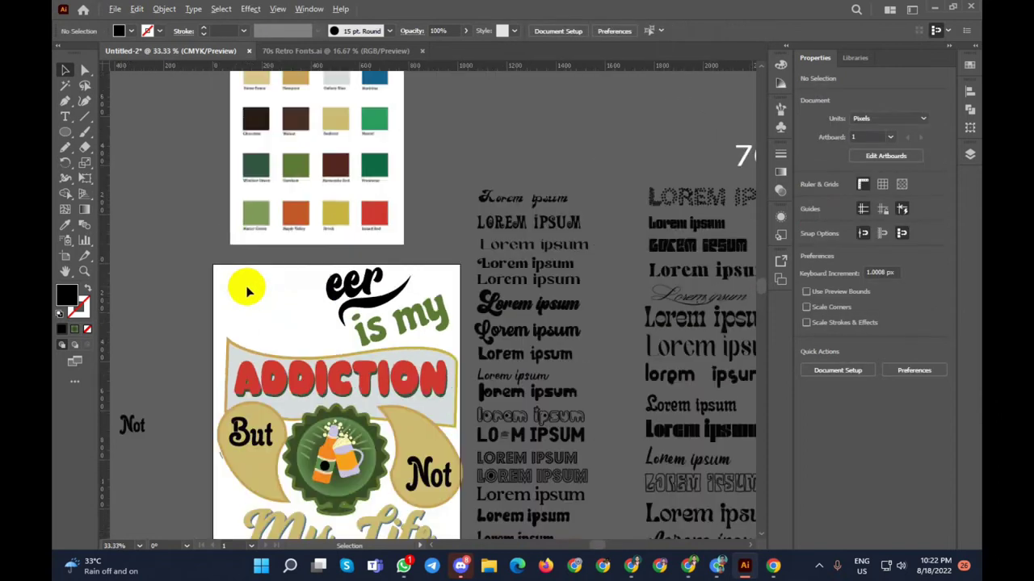
click(68, 116)
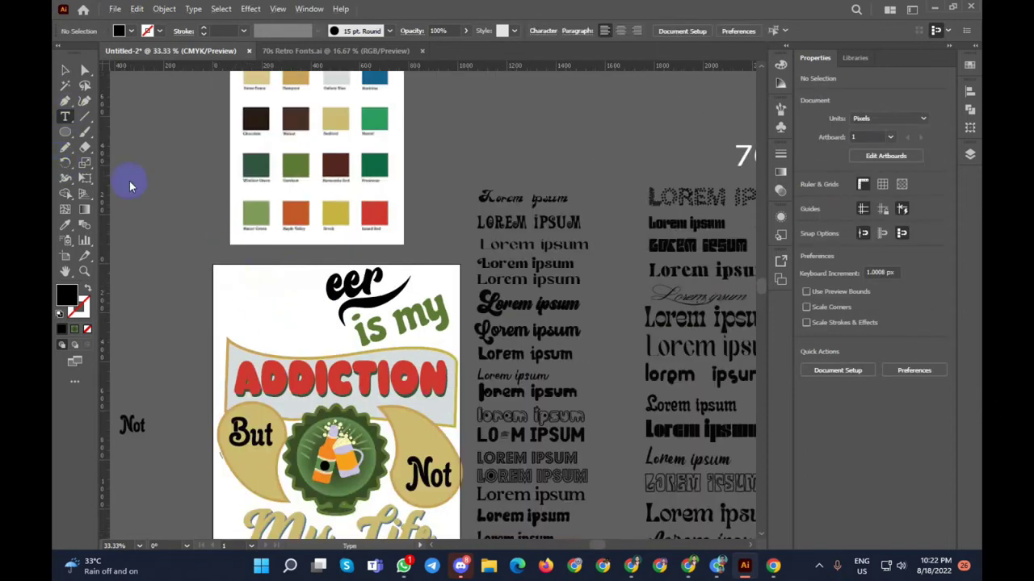
click(292, 289)
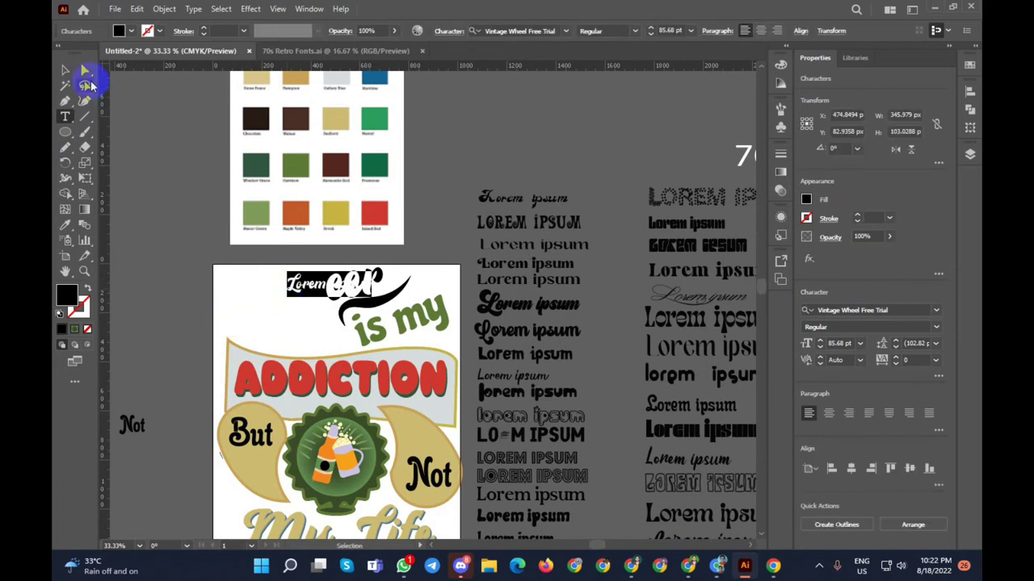
click(65, 70)
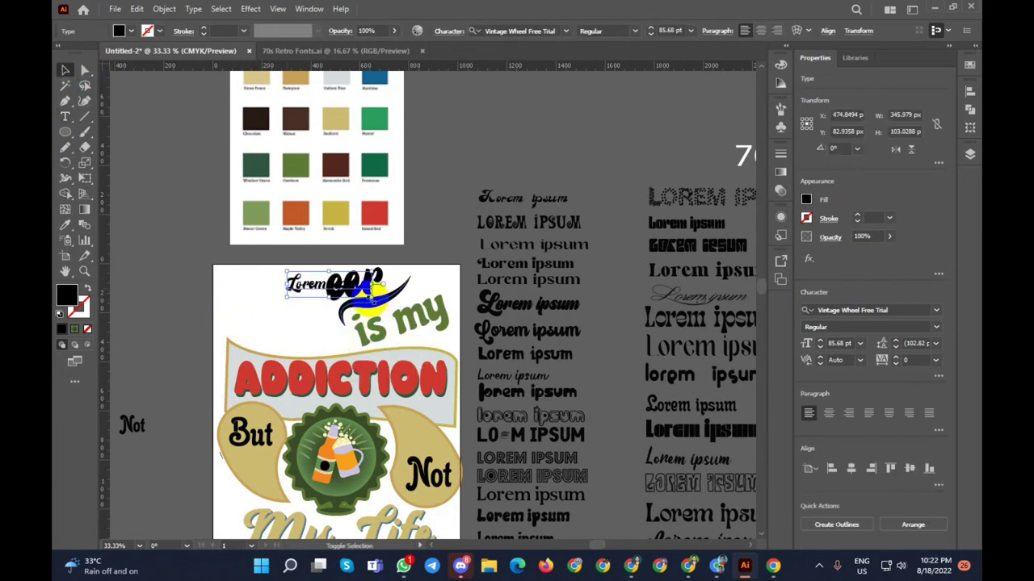
drag(373, 284, 390, 316)
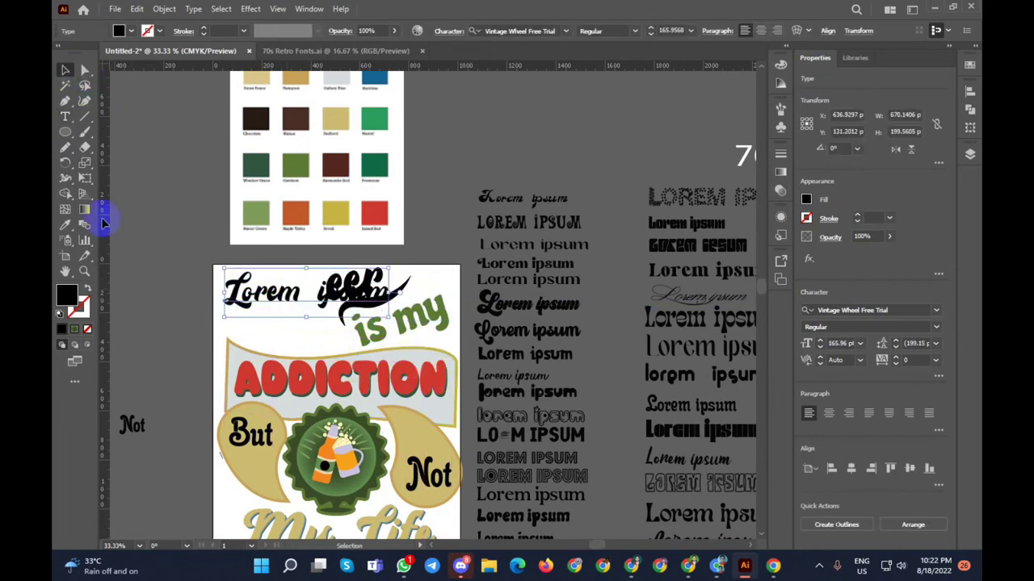
Step: Replace the placeholder words 'Lorem ipsum' with a capital B and select the text object
click(66, 117)
click(277, 307)
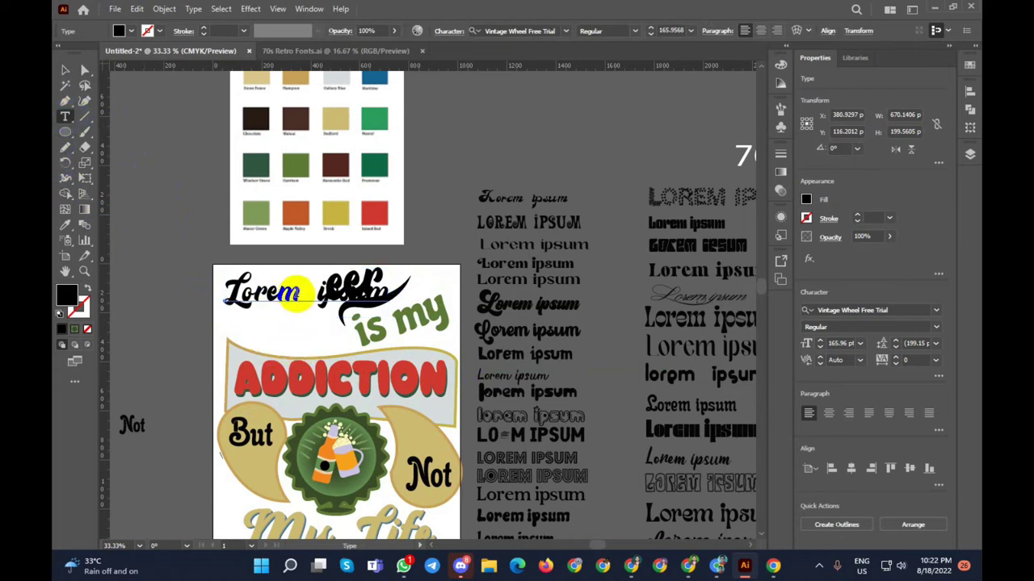
drag(315, 292, 223, 297)
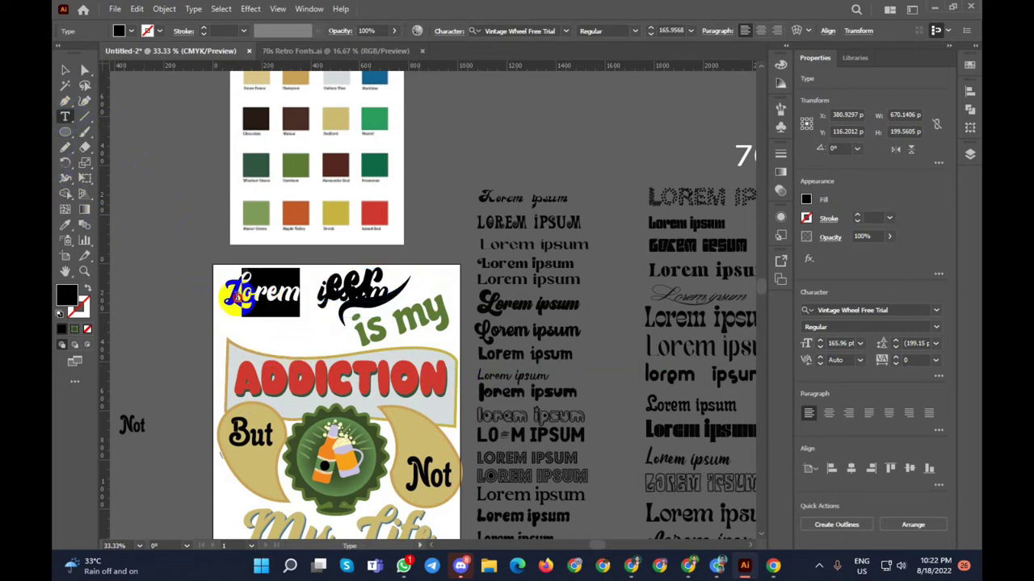
key(BackSpace)
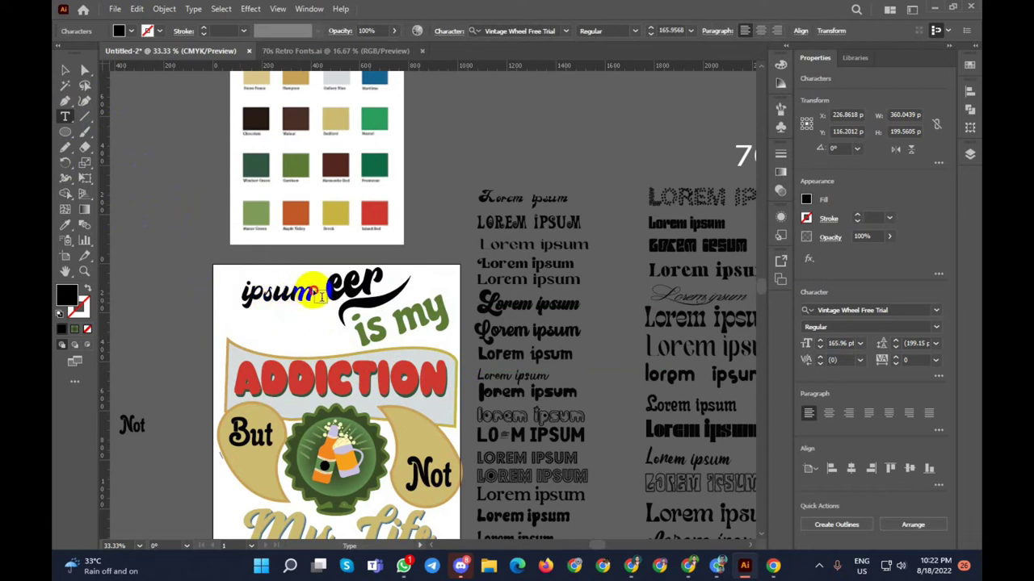
drag(312, 291, 236, 286)
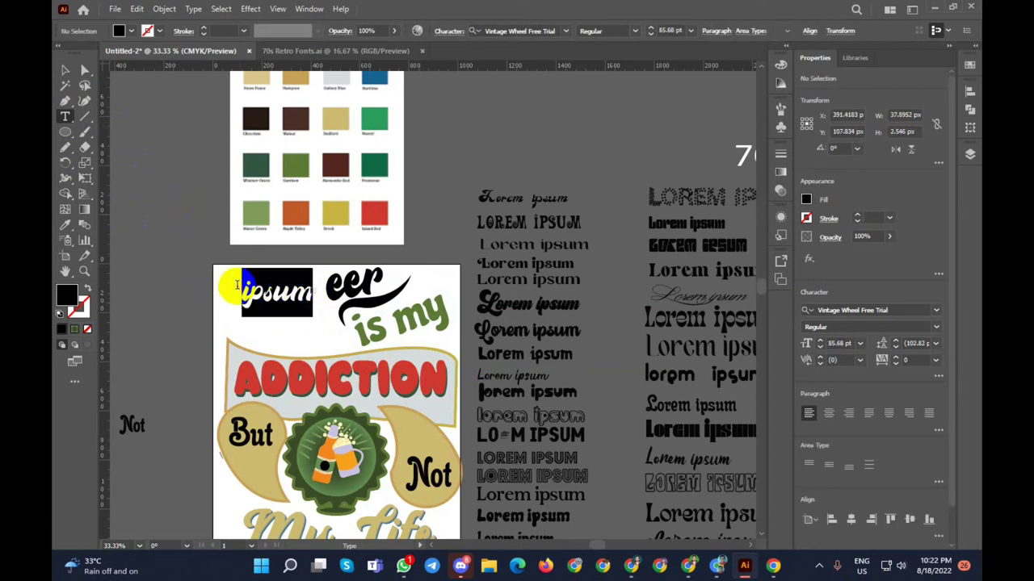
text(b)
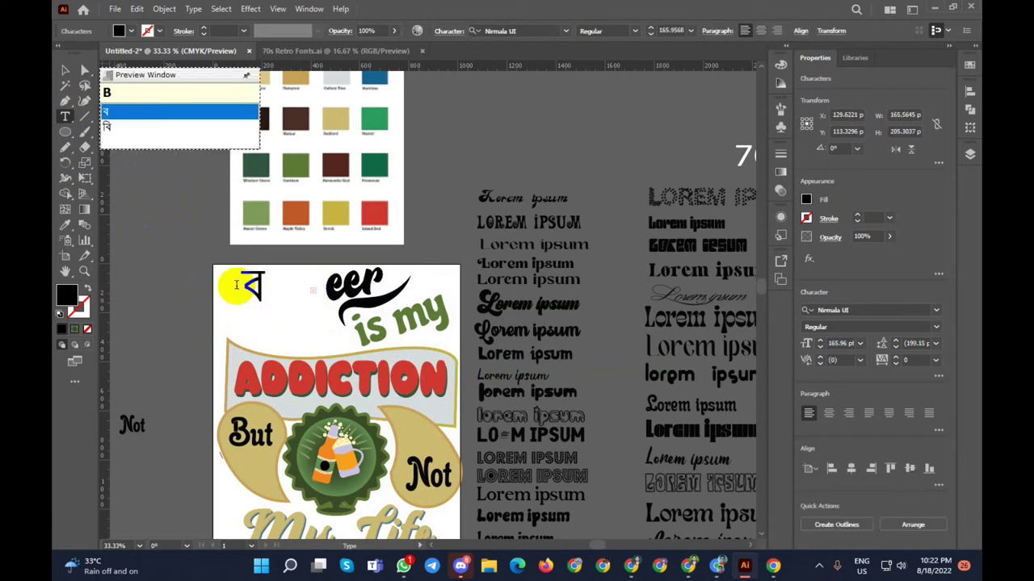
key(BackSpace)
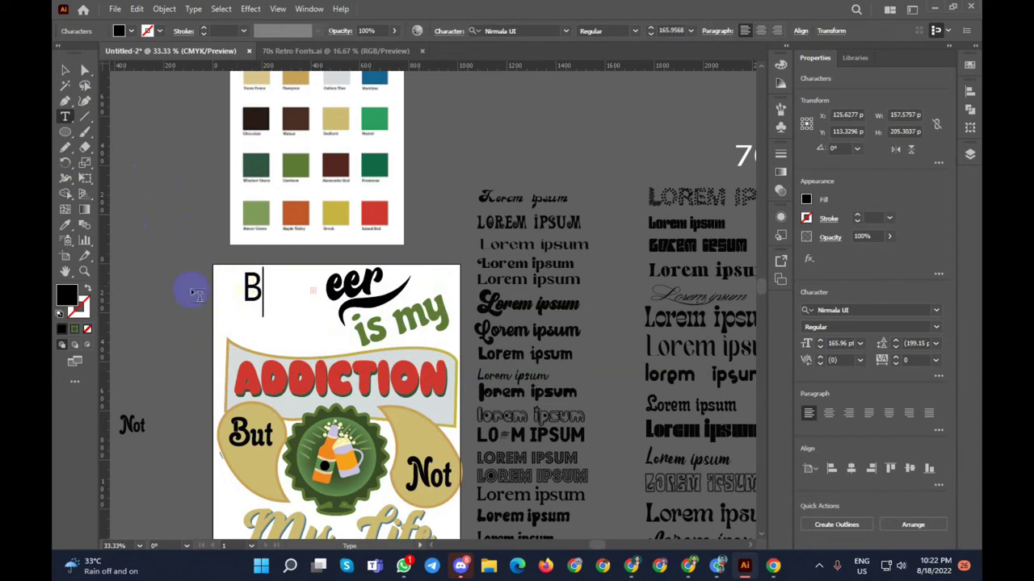
click(62, 71)
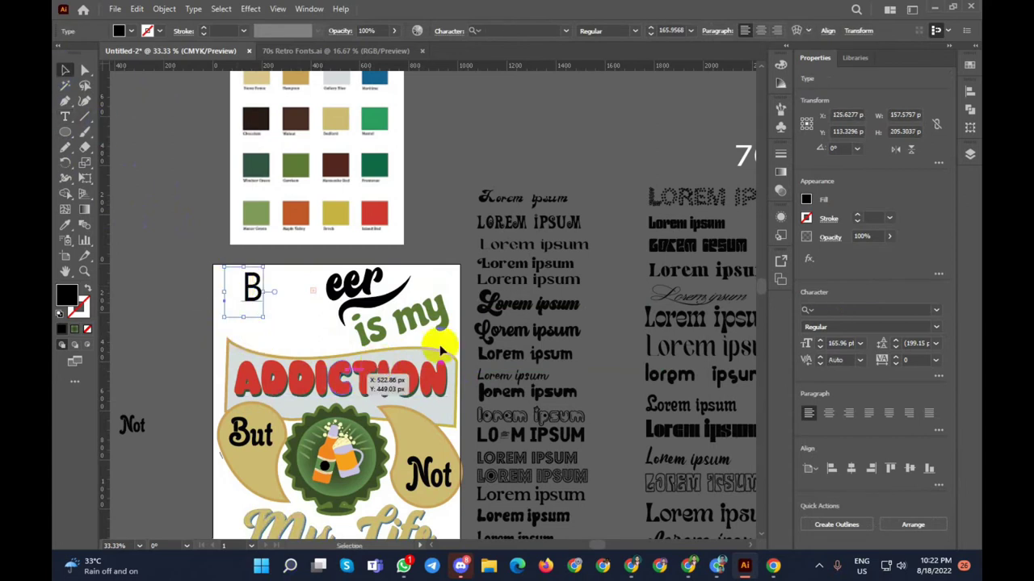
Step: Eyedrop fonts from the specimen sheet onto the B, trying Hindya, Helmida and Menlawai, ending on Mechaniclove Regular
click(64, 225)
click(323, 263)
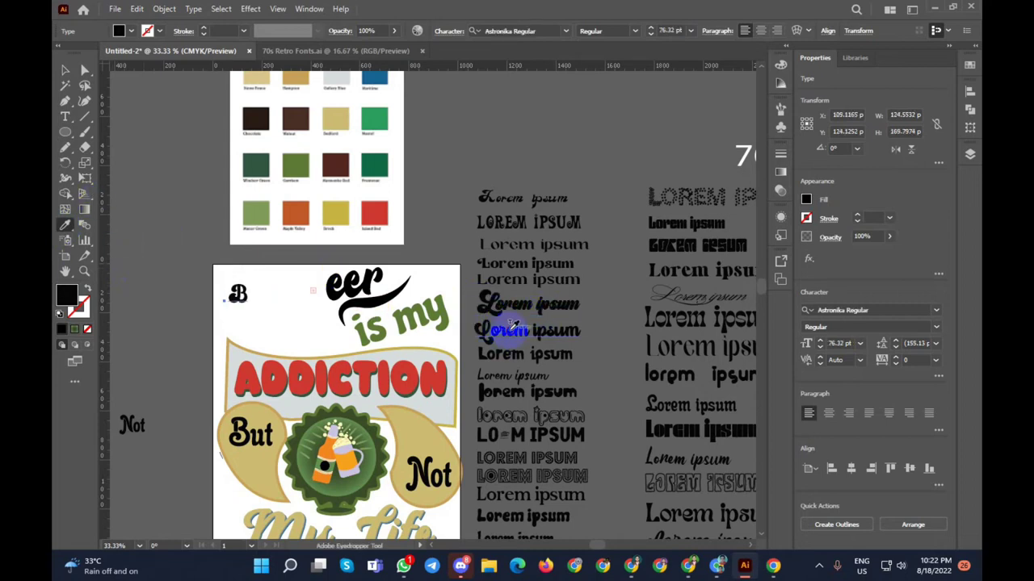
scroll(605, 323, down, 3)
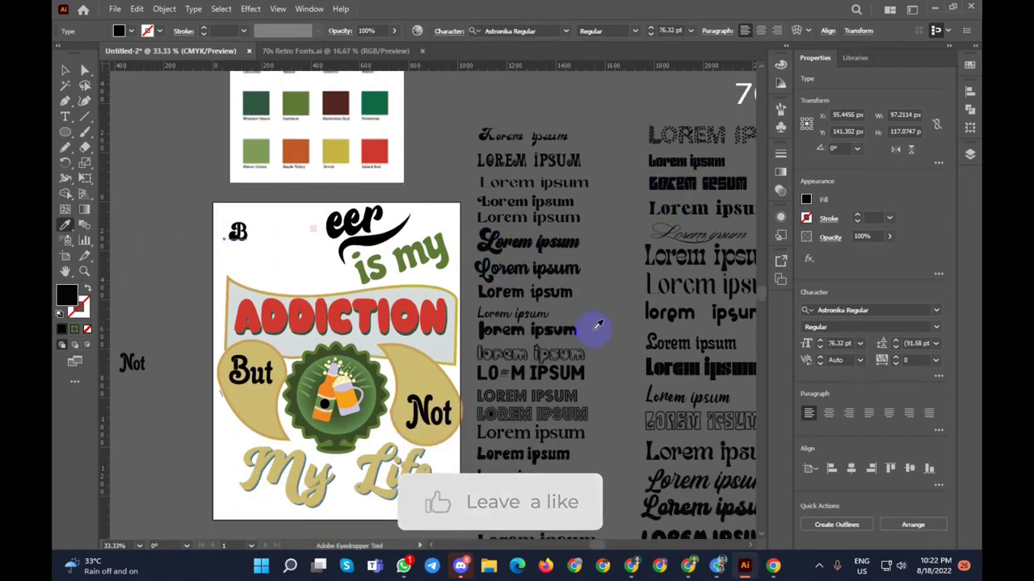
scroll(533, 357, down, 1)
click(692, 406)
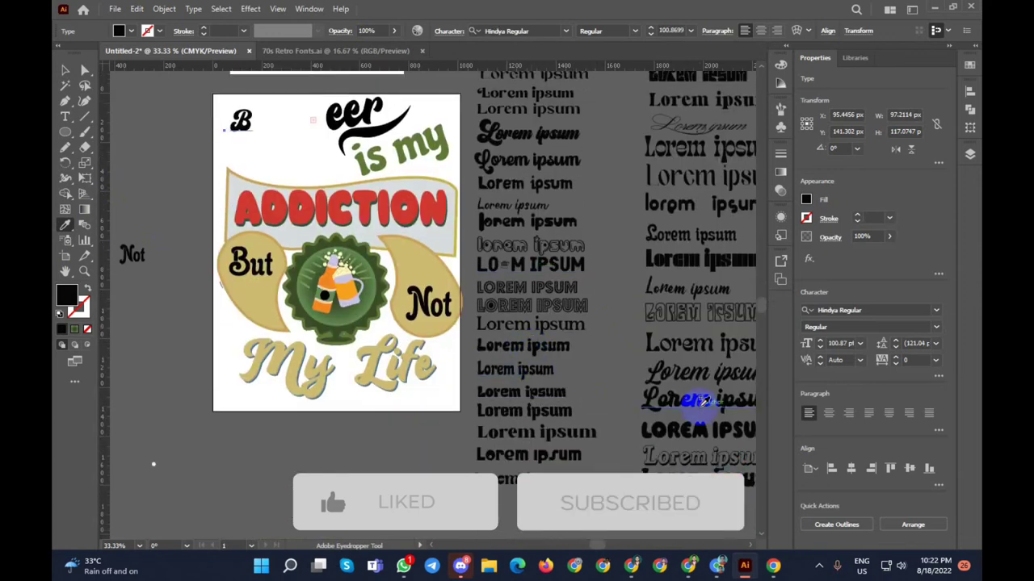
click(687, 372)
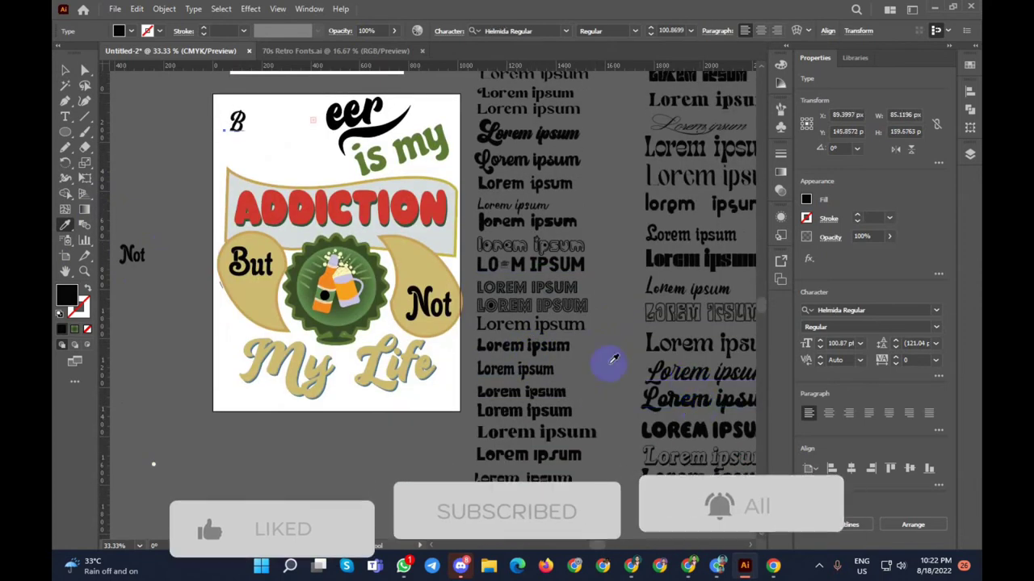
scroll(606, 363, down, 2)
scroll(602, 543, right, 5)
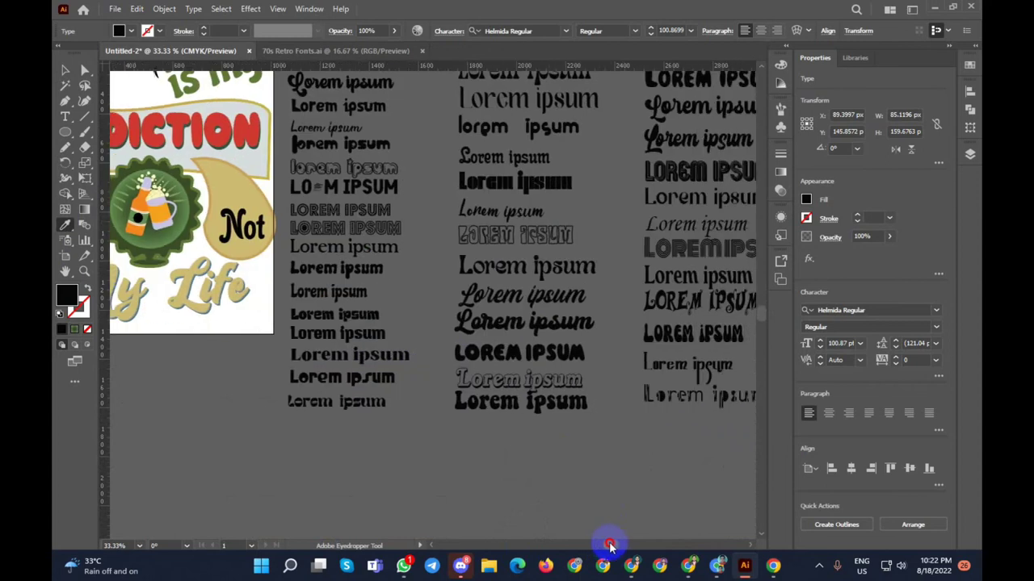
scroll(485, 428, up, 2)
scroll(483, 420, up, 1)
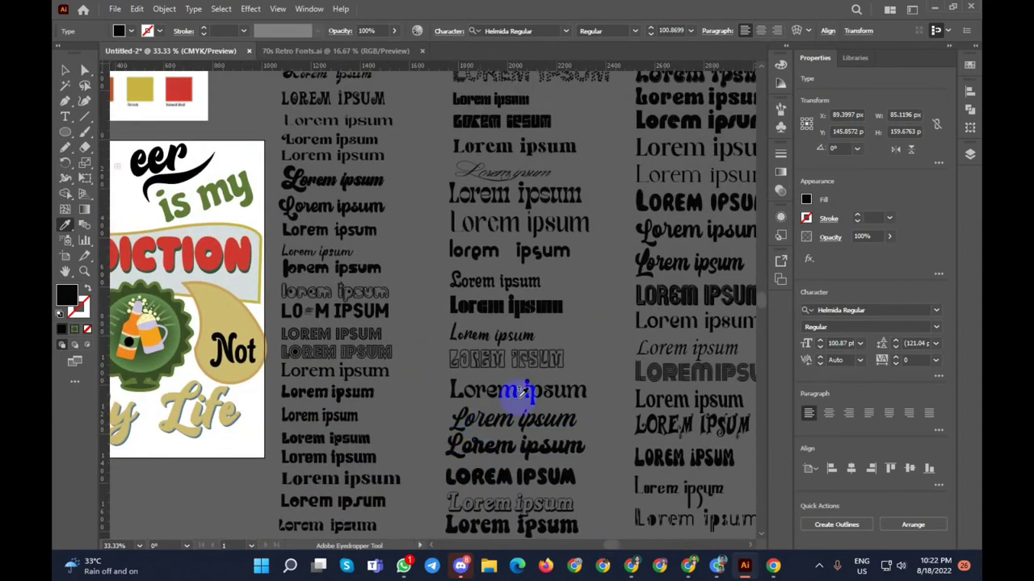
click(609, 499)
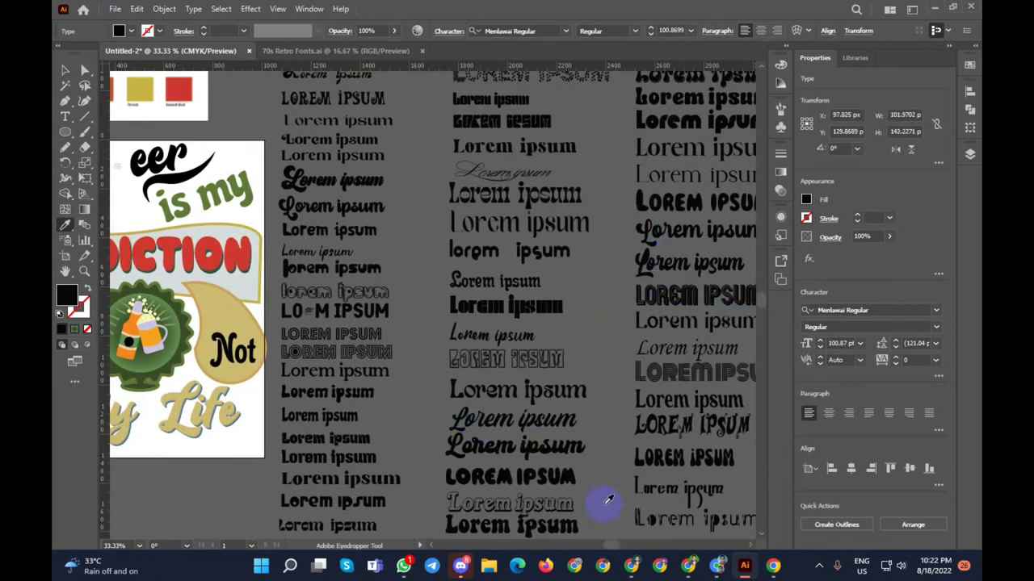
mouse_move(609, 549)
mouse_down()
mouse_move(597, 547)
mouse_move(627, 549)
mouse_move(554, 547)
mouse_move(586, 547)
mouse_up()
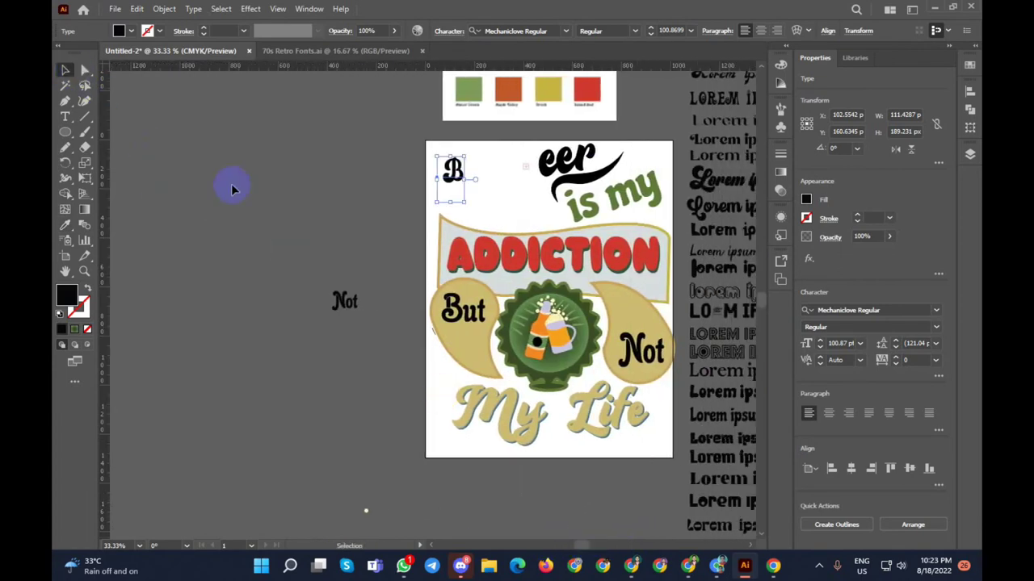
Step: Enlarge the B to about 212 pt, convert it to outlines, and scale it up further
drag(466, 201, 486, 172)
right_click(486, 172)
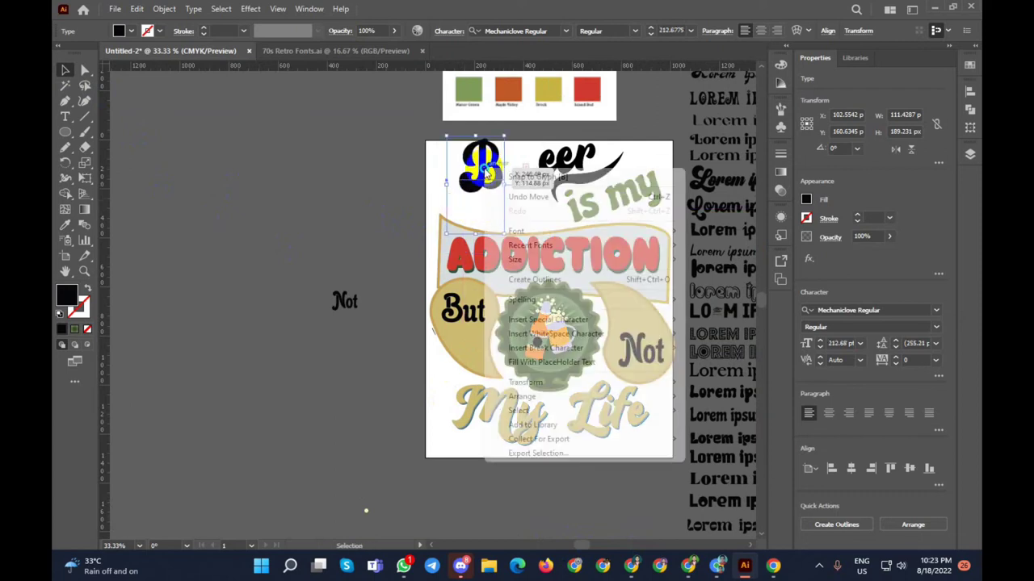
click(534, 279)
scroll(517, 182, up, 3)
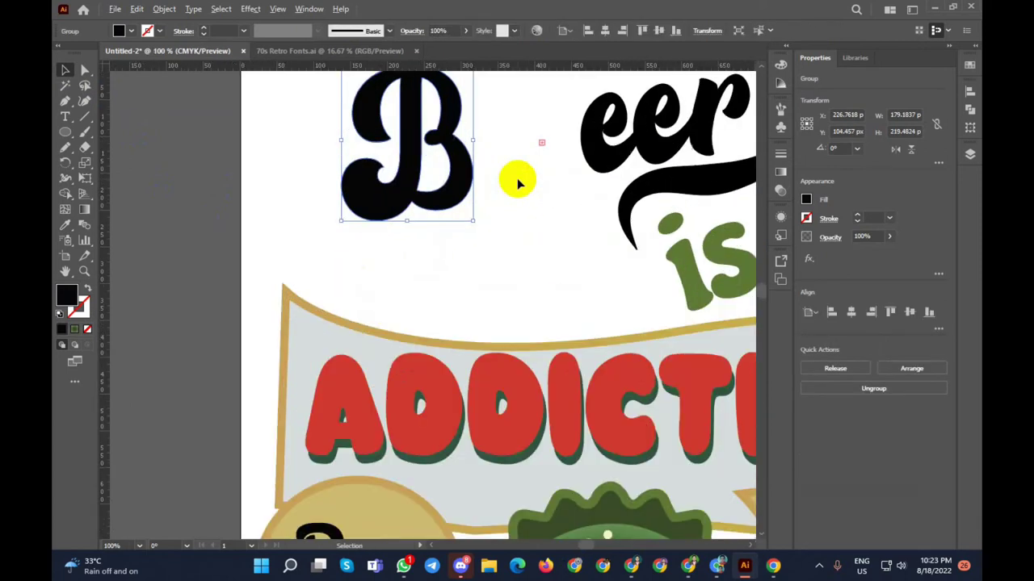
drag(474, 220, 560, 280)
scroll(543, 247, down, 2)
Step: Move the outlined B against the eer letters so the title reads 'Beer'
drag(515, 234, 549, 244)
click(316, 203)
scroll(316, 206, down, 2)
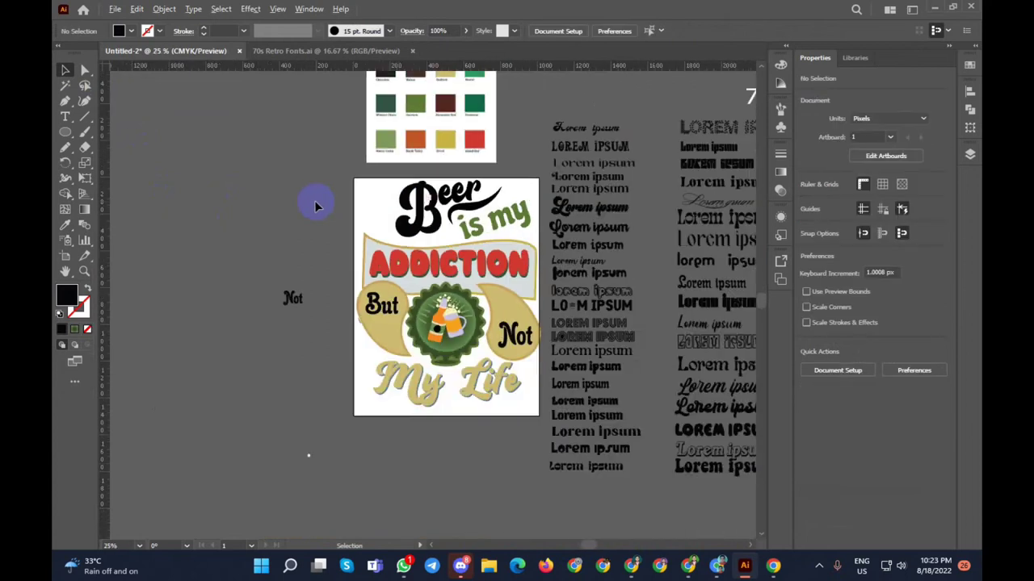
scroll(513, 167, up, 2)
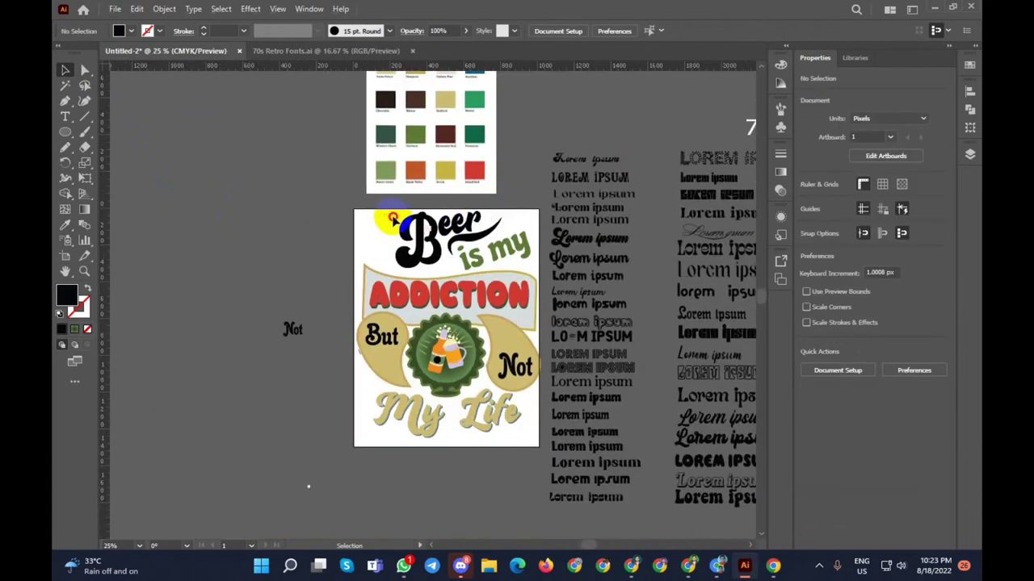
drag(487, 233, 411, 242)
scroll(481, 153, up, 3)
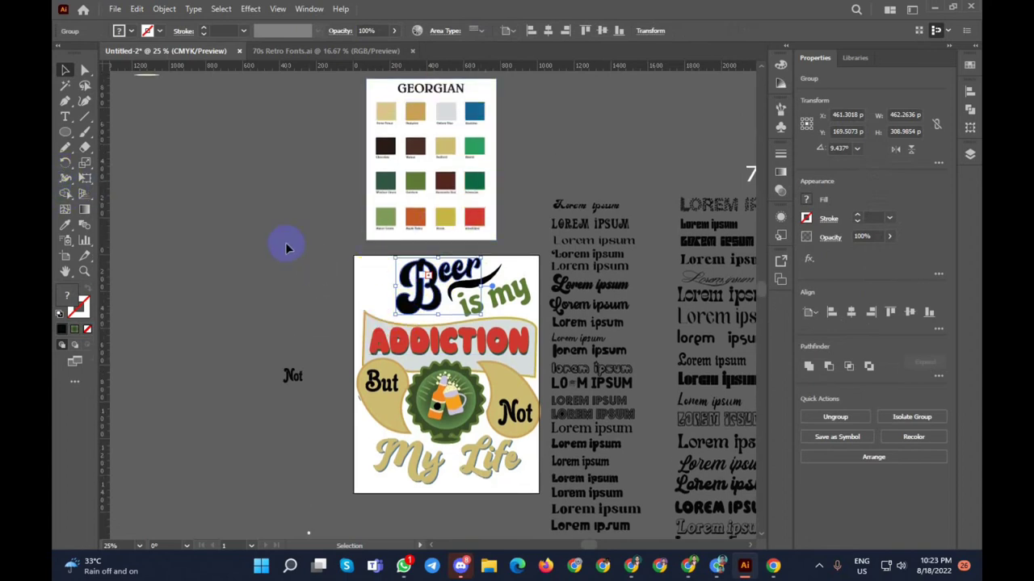
scroll(436, 396, up, 3)
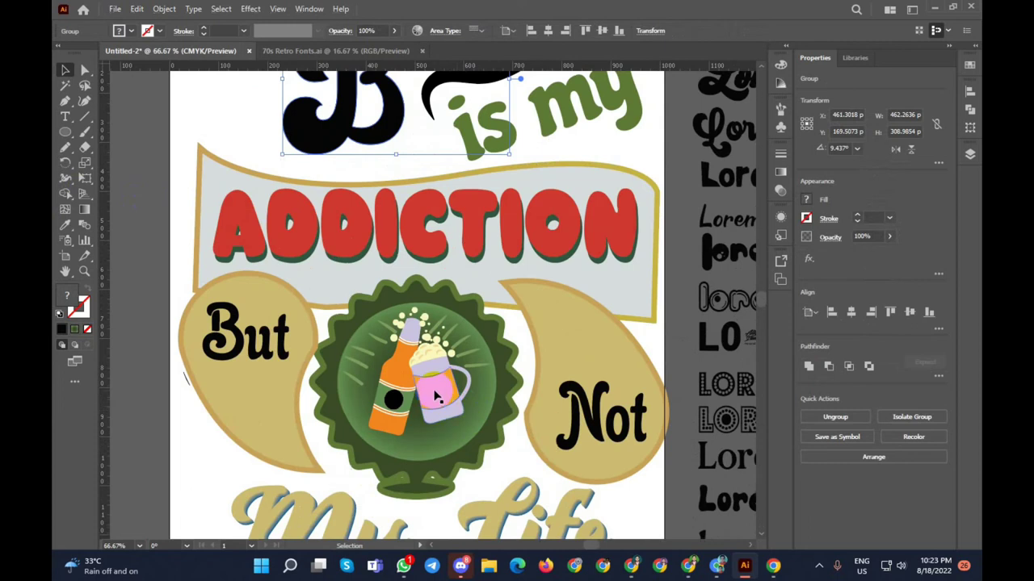
scroll(401, 375, down, 1)
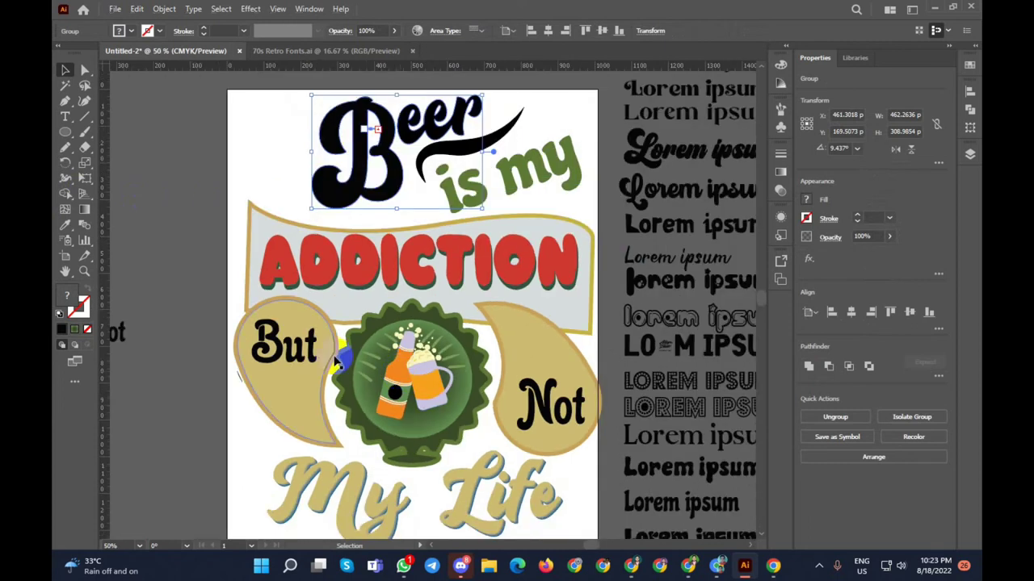
scroll(335, 360, down, 2)
Step: Eyedrop the bottle's orange onto the Beer lettering
click(66, 225)
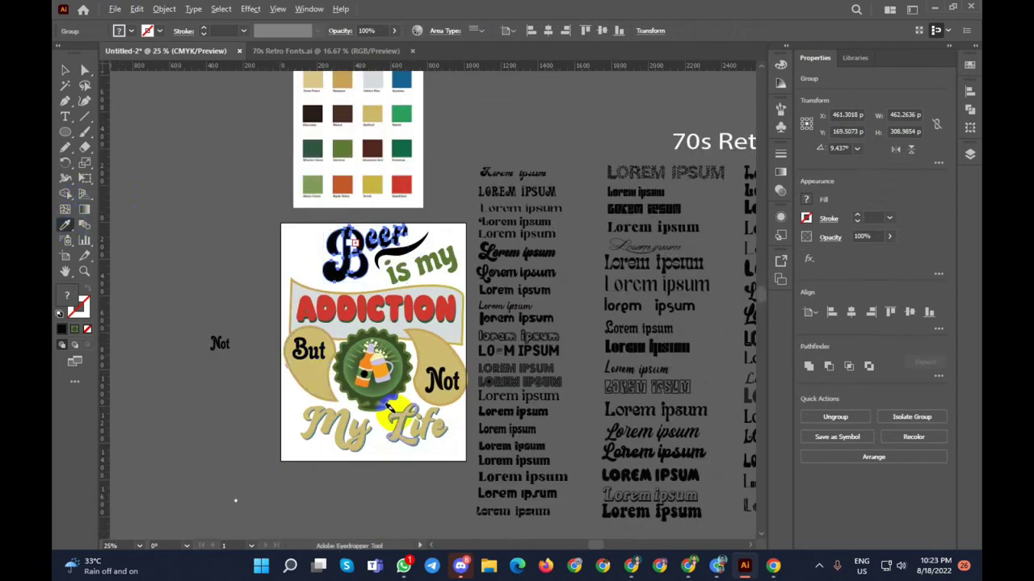
scroll(368, 355, up, 3)
click(346, 319)
scroll(342, 316, down, 3)
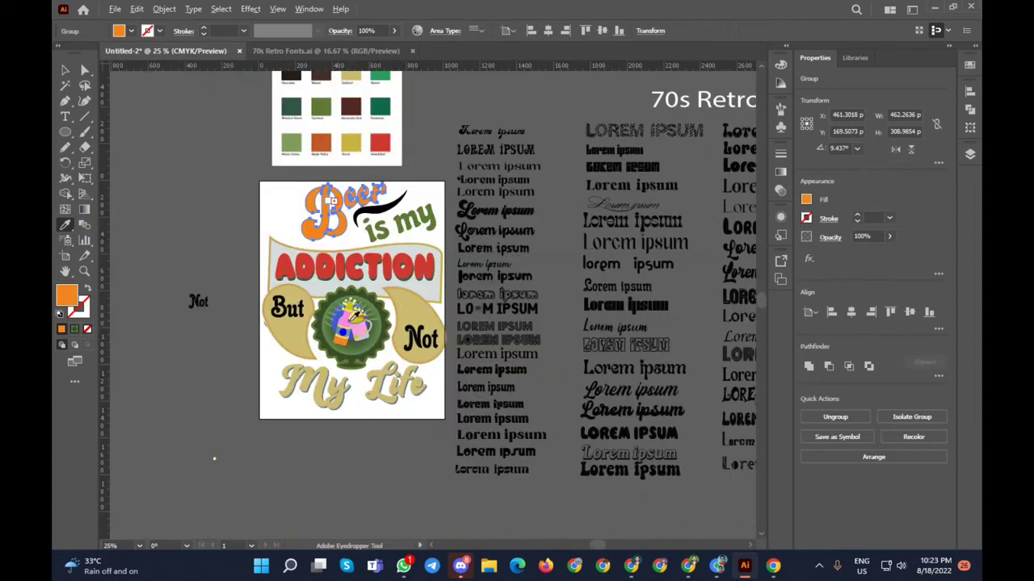
Step: Expand the black swoosh's appearance so its stroke becomes a filled shape
click(388, 208)
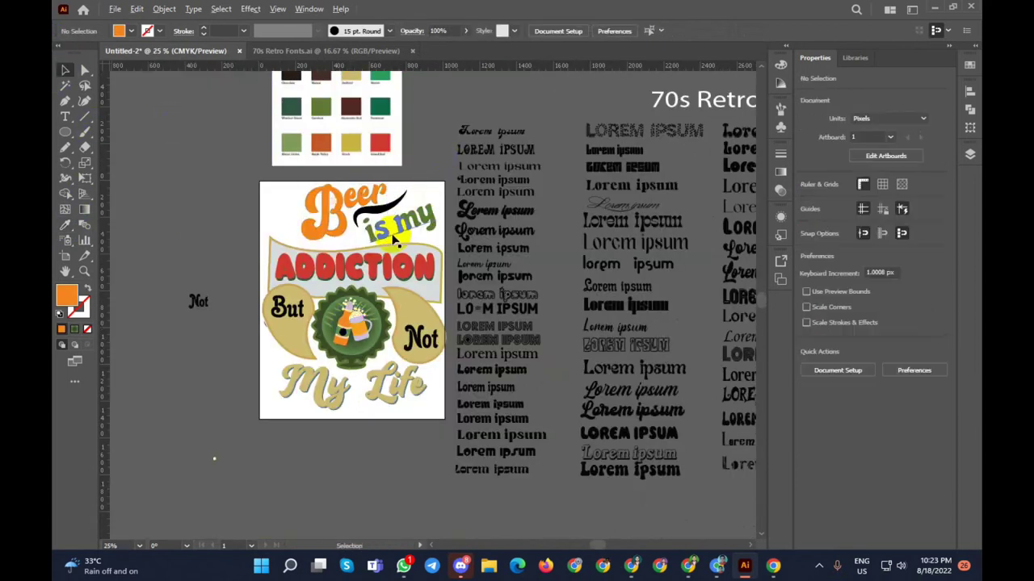
scroll(394, 230, up, 3)
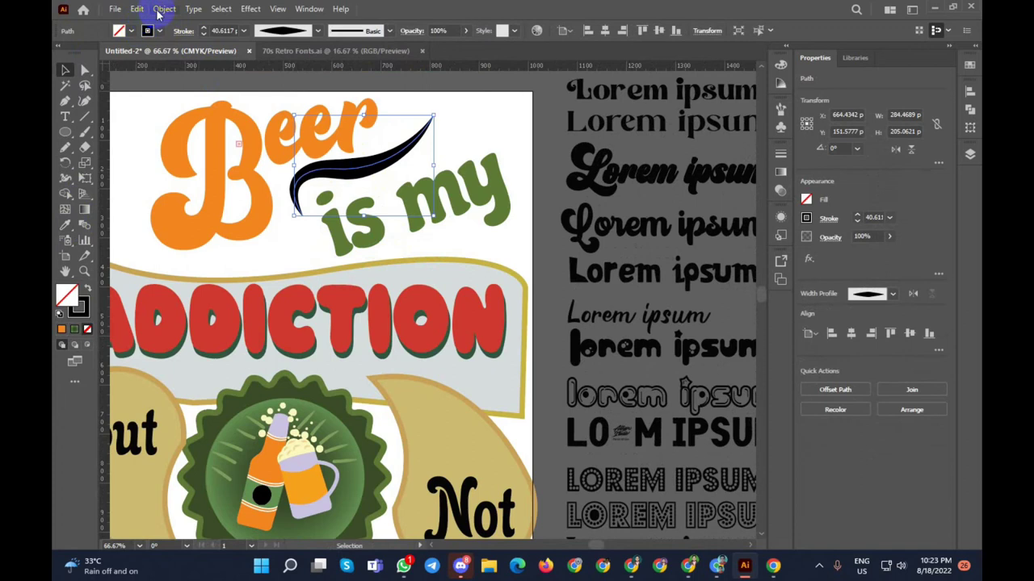
click(164, 9)
click(208, 173)
click(150, 182)
click(350, 169)
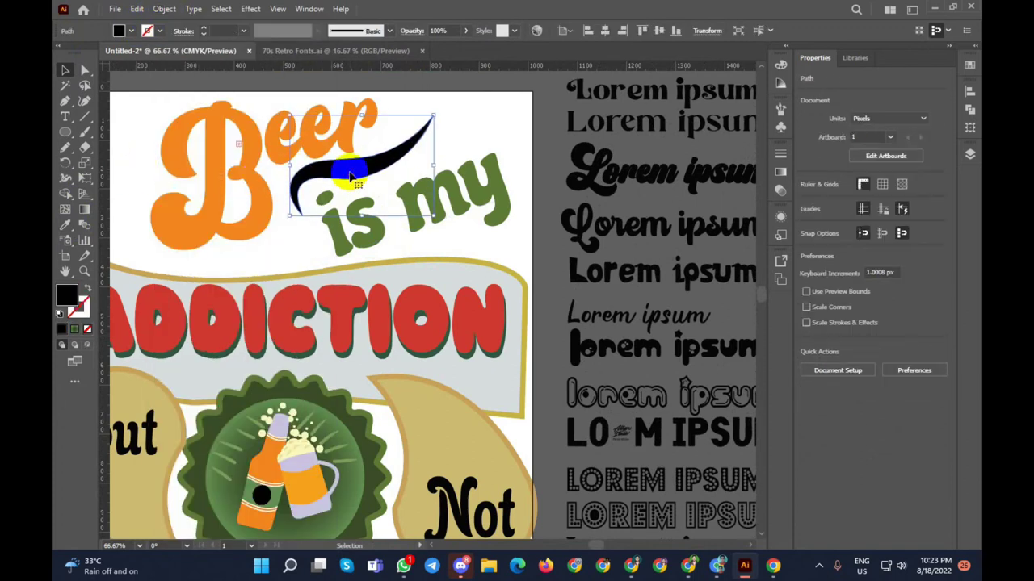
click(279, 234)
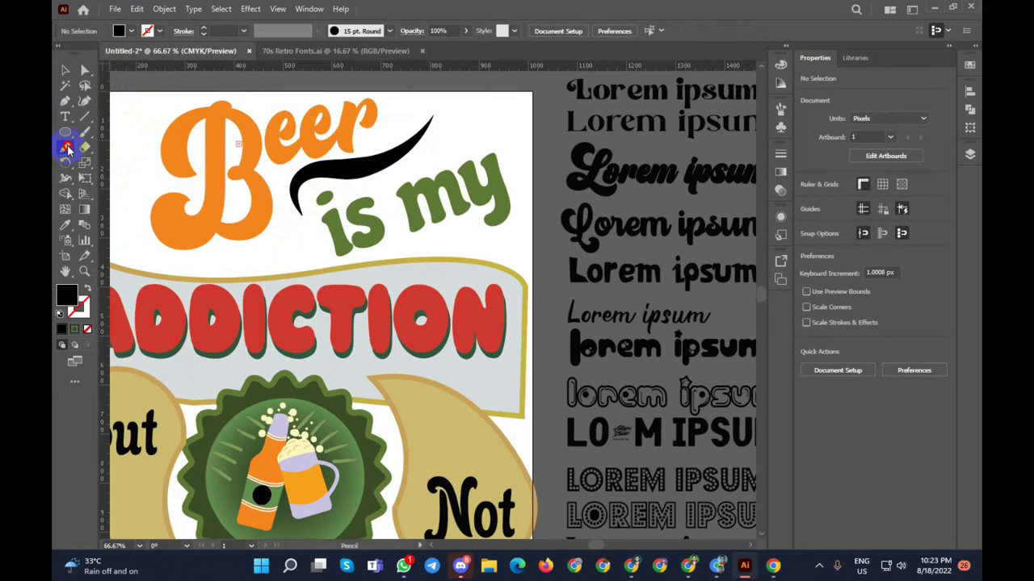
Step: With the Pencil tool, trace a line along the swoosh's edge from its lower tip upward
click(68, 150)
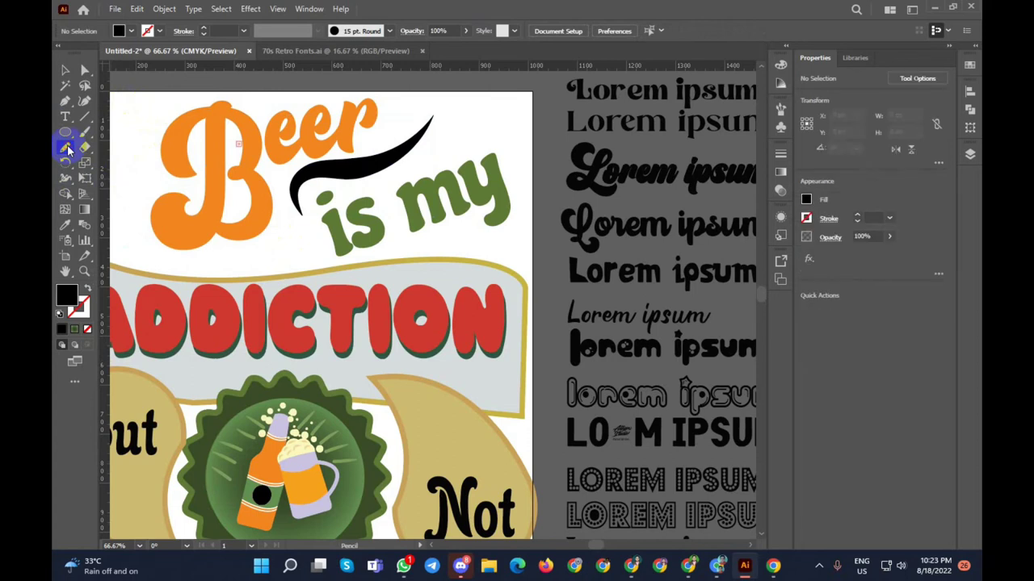
click(68, 103)
scroll(334, 178, up, 4)
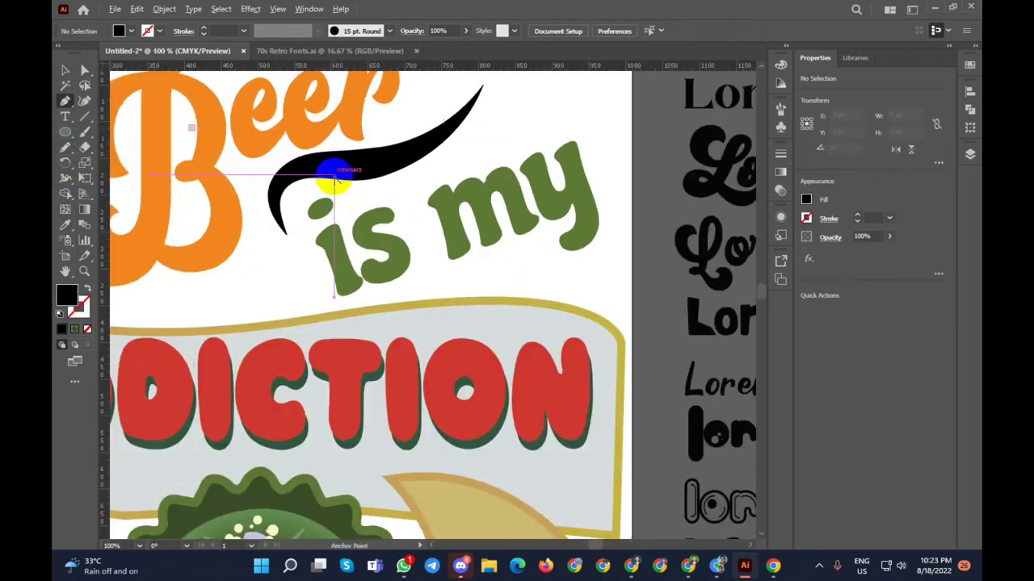
scroll(333, 173, down, 4)
click(66, 147)
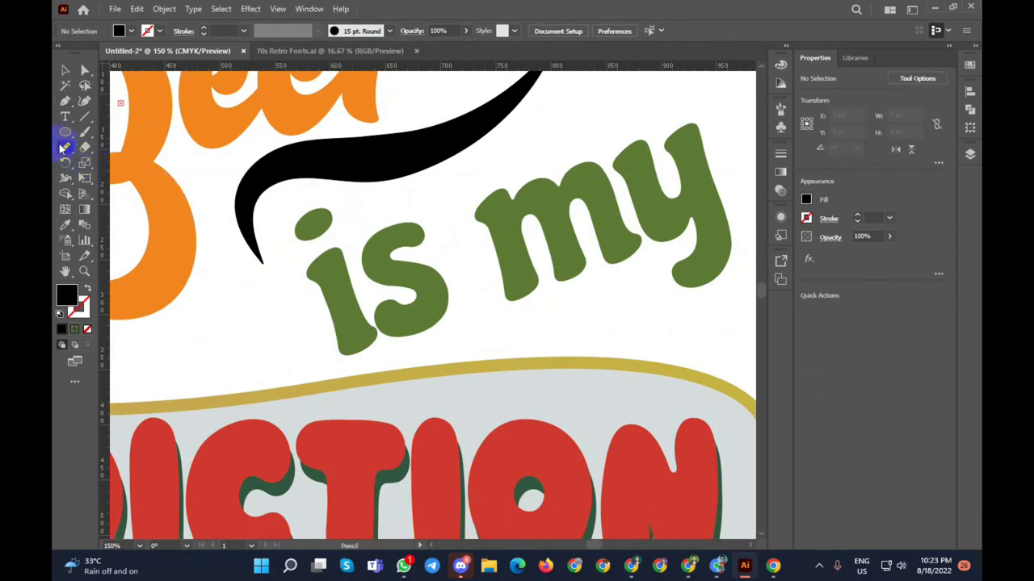
scroll(327, 233, up, 4)
click(200, 285)
mouse_move(202, 289)
mouse_down()
mouse_move(187, 131)
mouse_move(247, 101)
mouse_move(425, 107)
mouse_move(479, 201)
mouse_up()
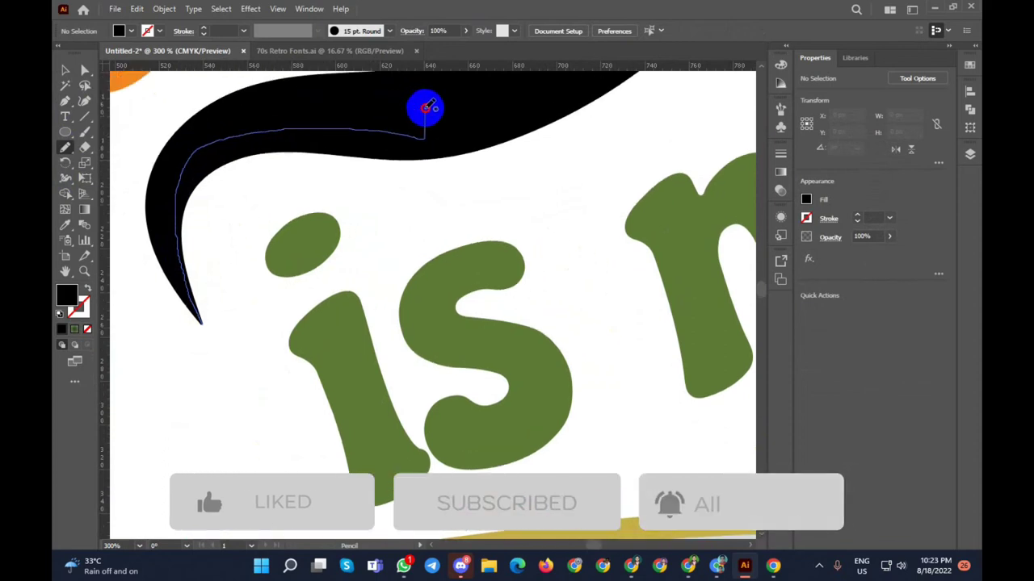
scroll(425, 107, up, 5)
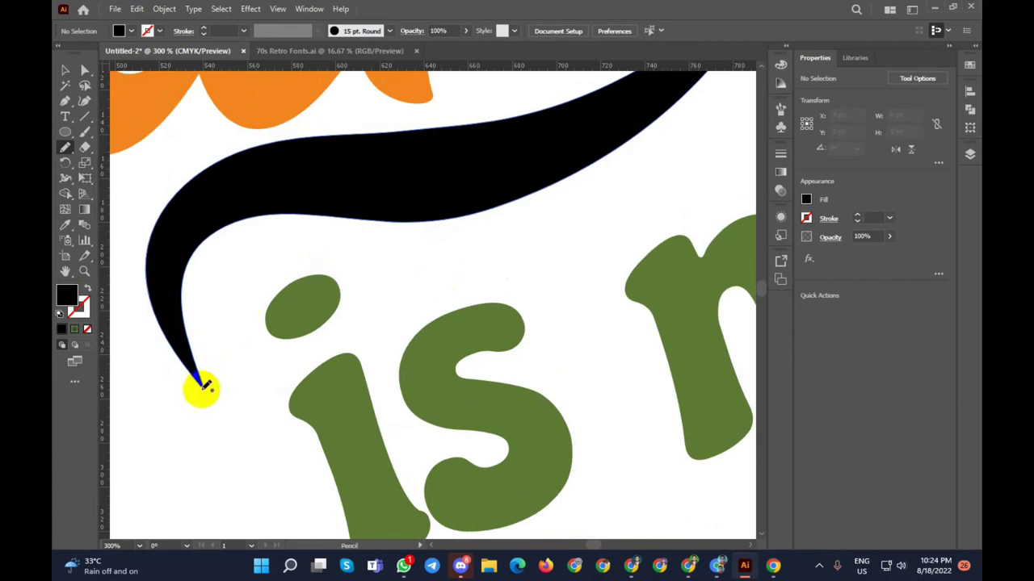
mouse_move(199, 375)
mouse_down()
mouse_move(218, 209)
mouse_move(545, 169)
mouse_up()
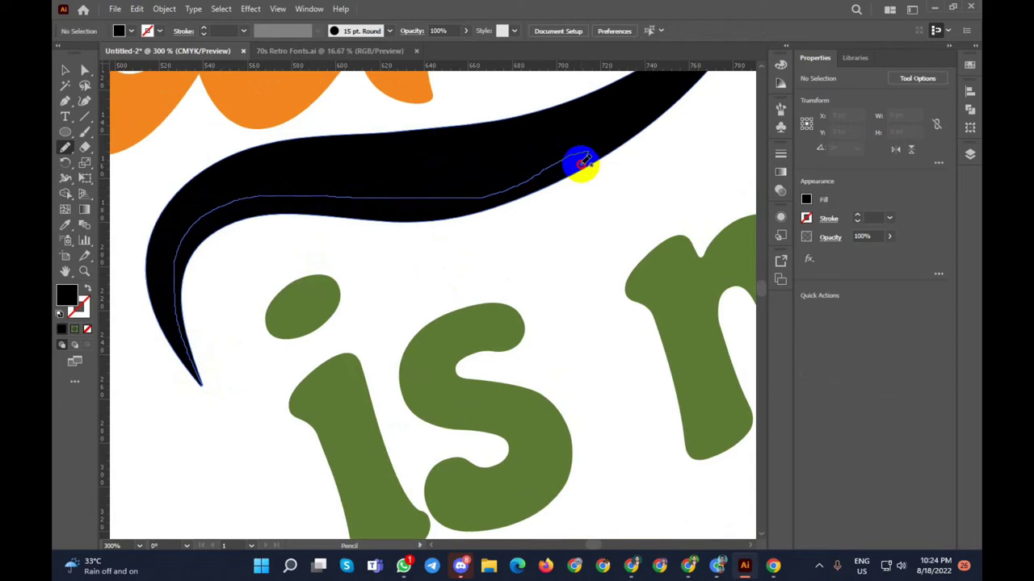
drag(583, 161, 581, 161)
ctrl+click(592, 225)
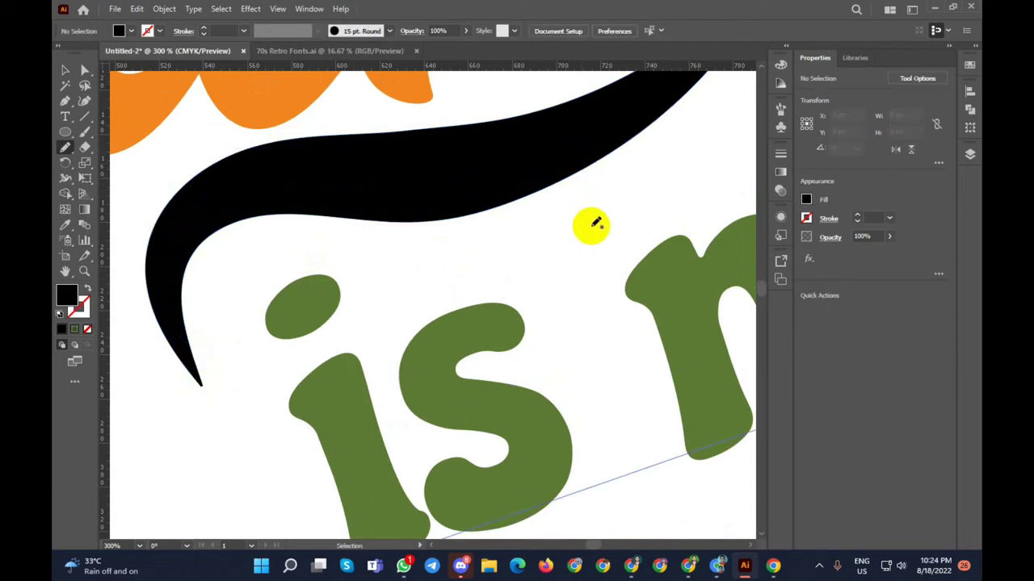
Step: Draw a short pencil stroke smoothing the swoosh's lower tip
scroll(464, 247, down, 1)
scroll(682, 184, down, 1)
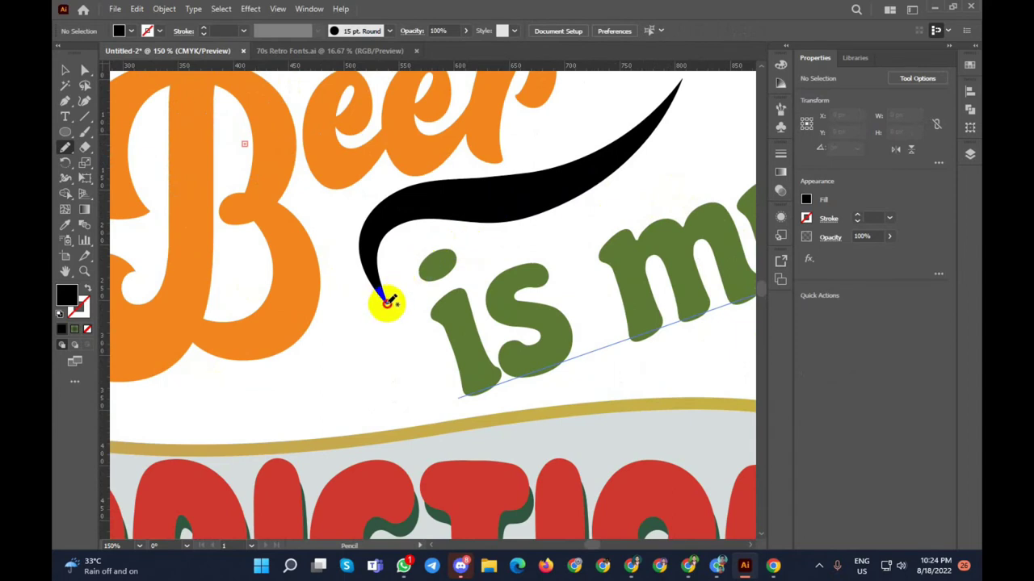
drag(386, 299, 387, 303)
scroll(381, 323, down, 3)
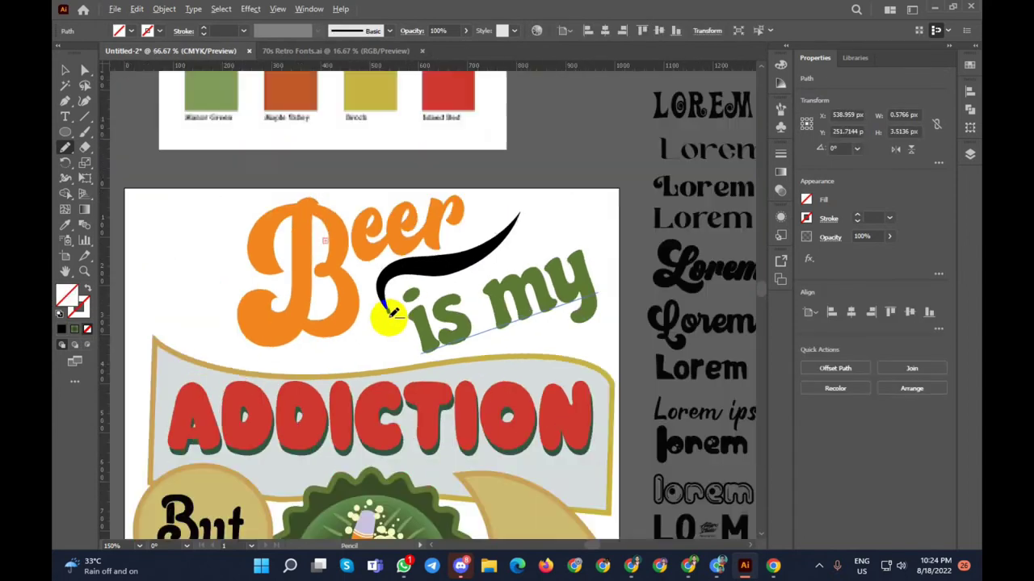
scroll(538, 247, up, 2)
scroll(342, 282, up, 2)
scroll(389, 272, down, 1)
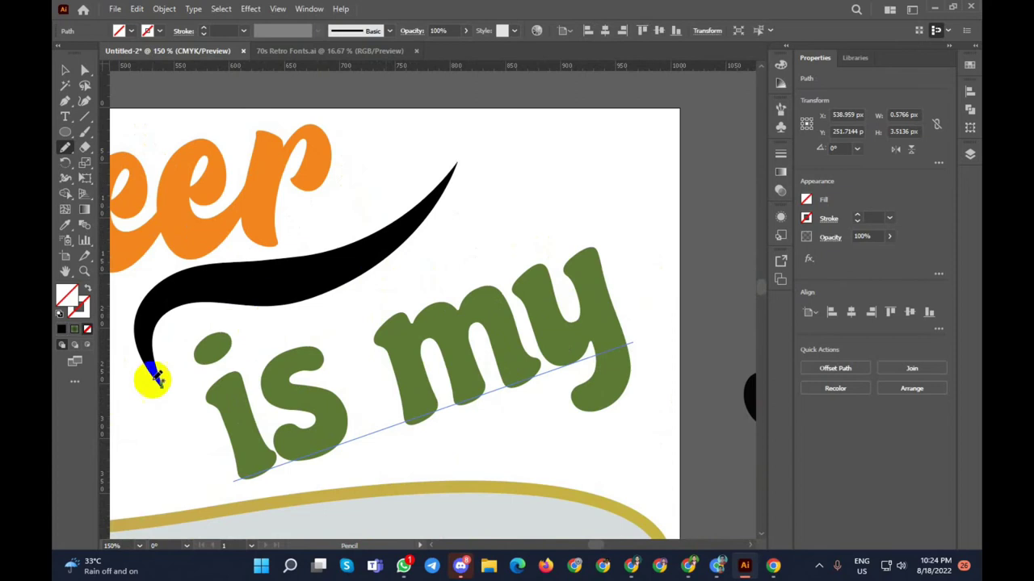
Step: Deselect, then redraw the swoosh's edge from its lower tip up to its top tip
key(ctrl+shift+a)
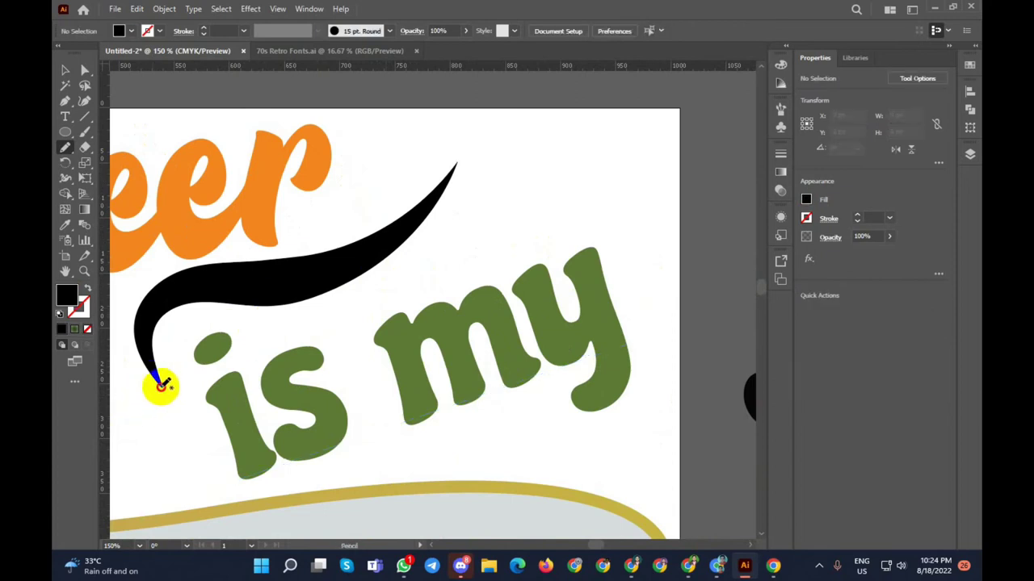
mouse_move(151, 311)
mouse_down()
mouse_move(356, 269)
mouse_move(419, 217)
mouse_up()
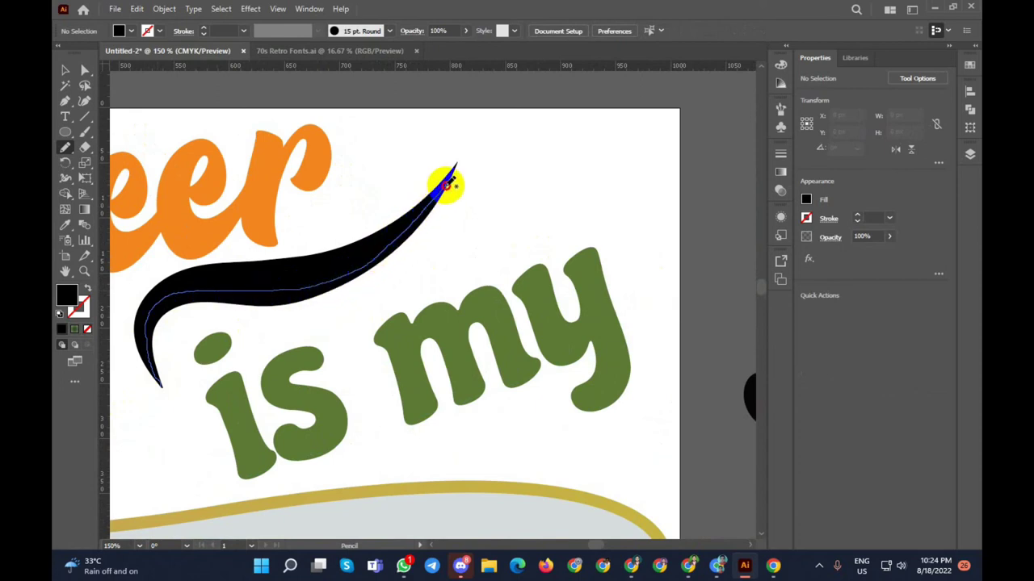
drag(456, 169, 454, 169)
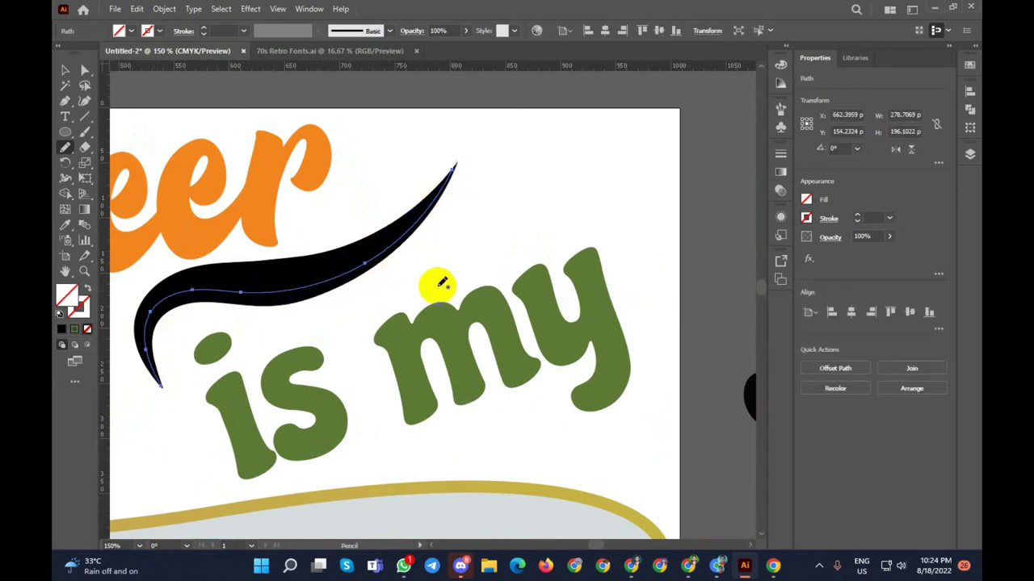
alt+scroll(449, 192, up, 4)
alt+scroll(458, 182, up, 1)
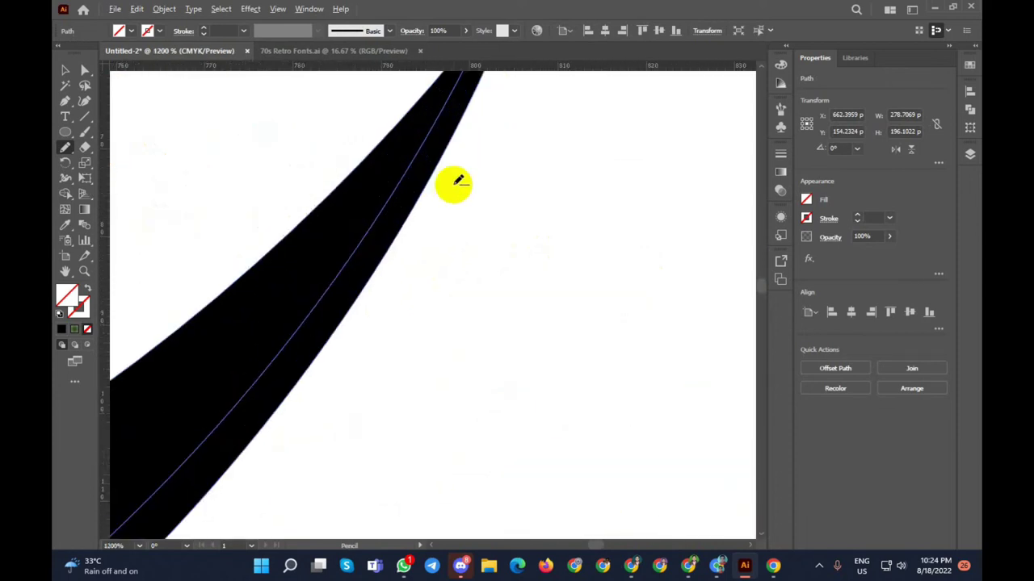
alt+scroll(459, 189, up, 1)
Step: Select the swoosh and pull its top tip slightly up and to the right
click(66, 73)
click(363, 204)
alt+scroll(363, 203, down, 1)
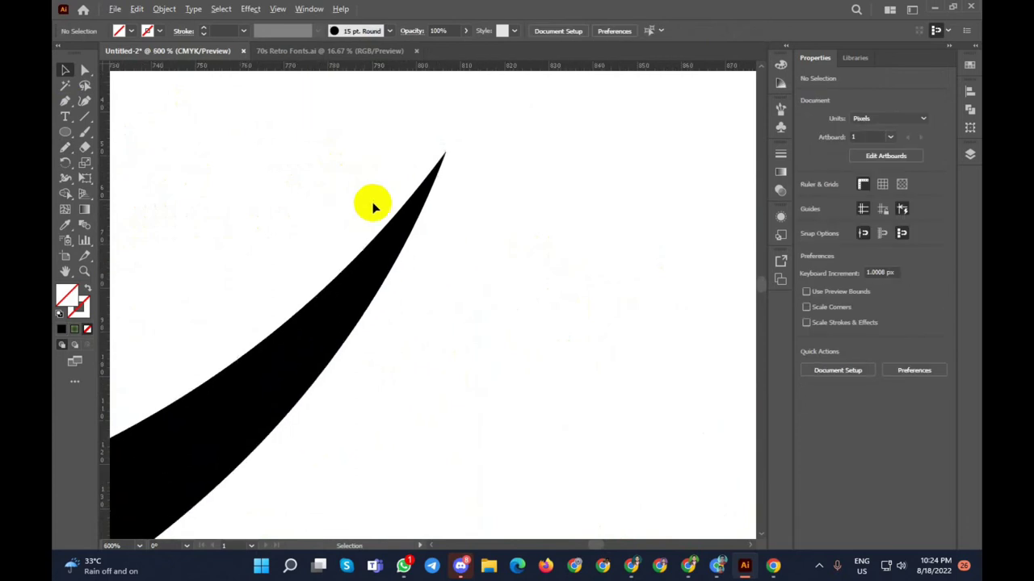
alt+scroll(373, 206, down, 4)
alt+scroll(535, 270, down, 1)
alt+scroll(478, 253, down, 1)
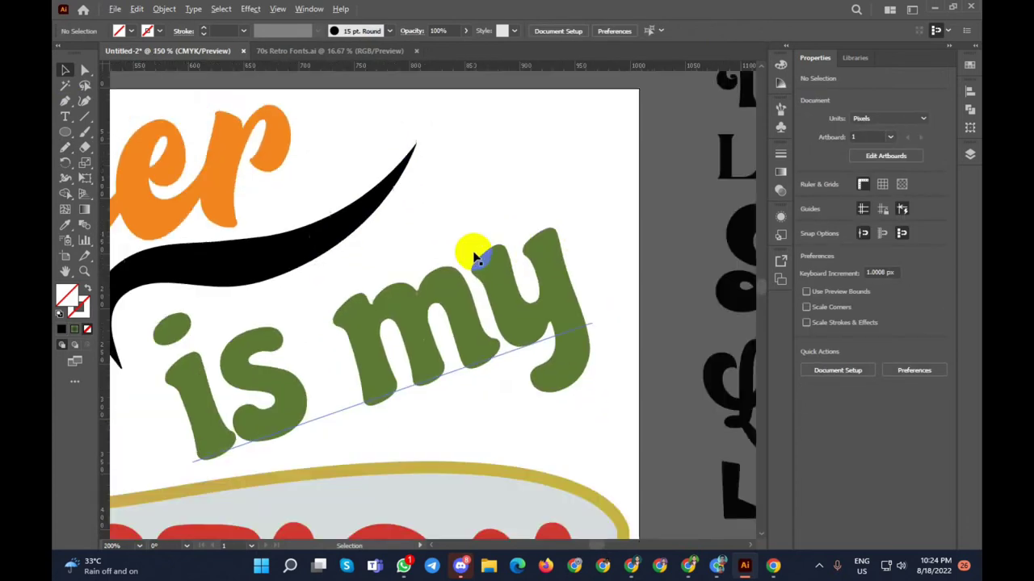
alt+scroll(490, 235, down, 1)
alt+scroll(372, 251, up, 2)
click(368, 257)
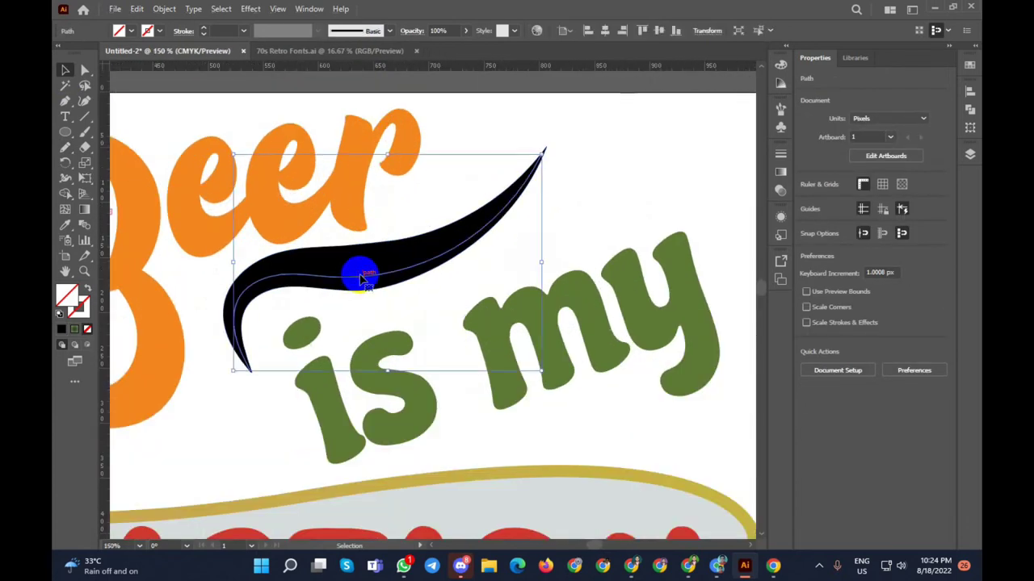
drag(544, 151, 547, 147)
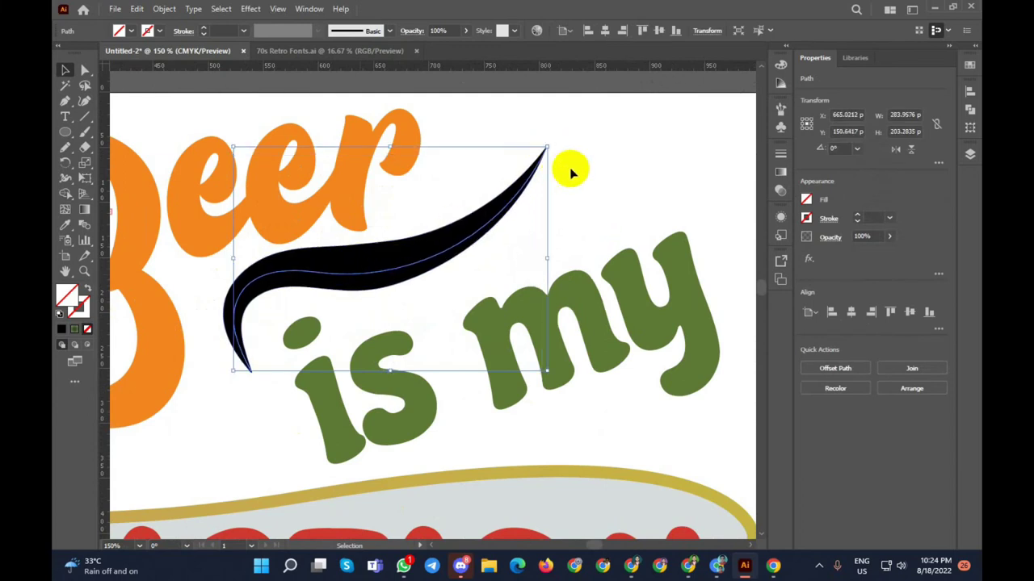
click(569, 170)
Step: Select the swoosh with 'is my' and try the Shape Builder tool, then deselect
click(538, 195)
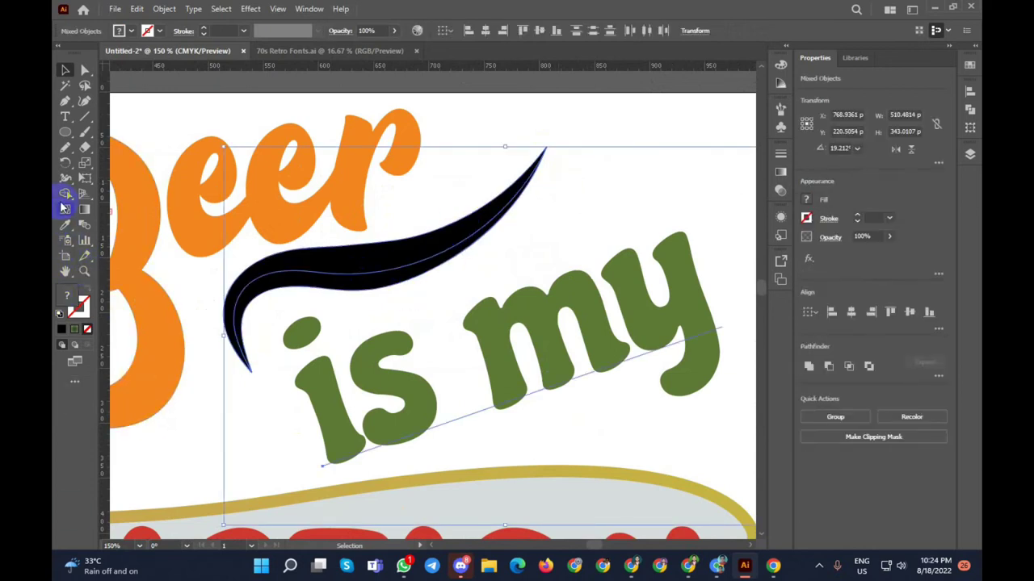
click(65, 195)
scroll(380, 313, up, 2)
scroll(380, 312, up, 1)
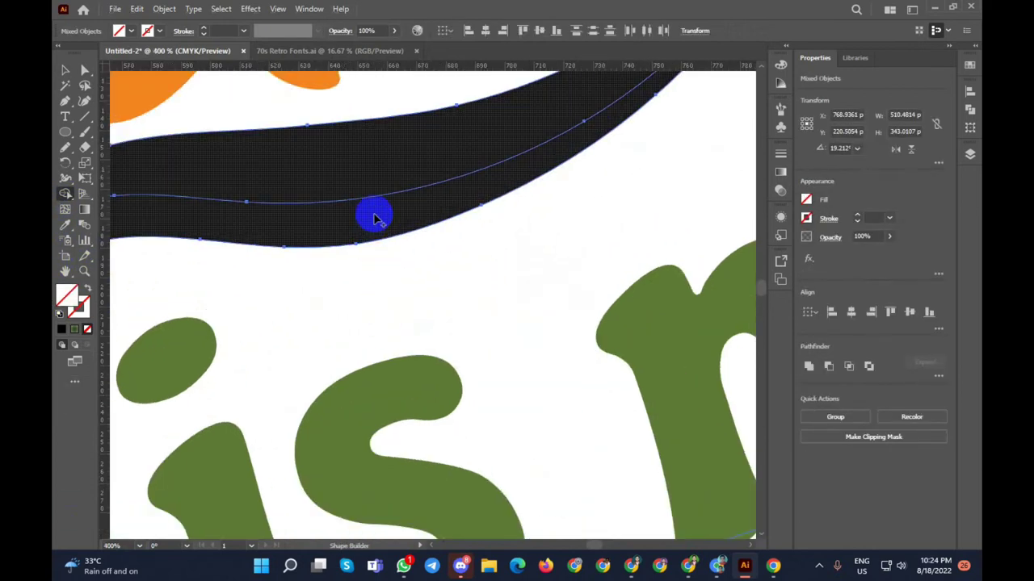
scroll(374, 218, down, 2)
scroll(177, 323, up, 1)
scroll(237, 404, up, 1)
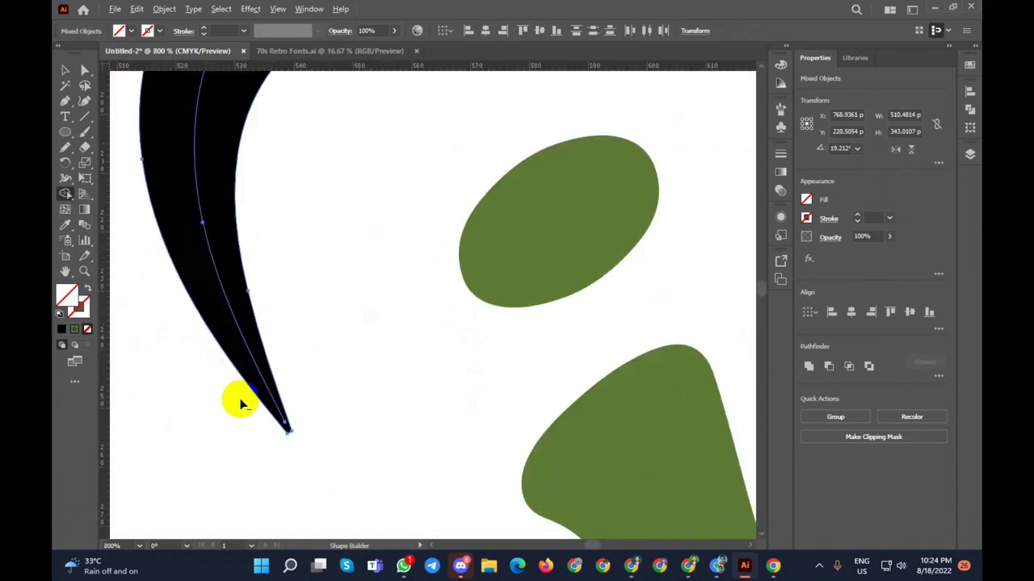
scroll(288, 431, up, 1)
scroll(295, 438, down, 3)
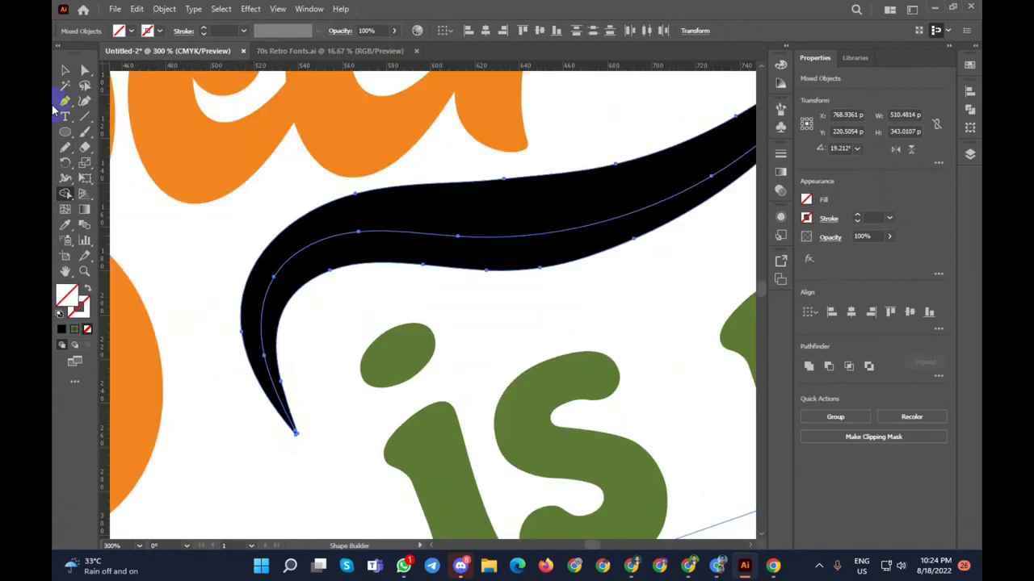
click(69, 71)
click(299, 348)
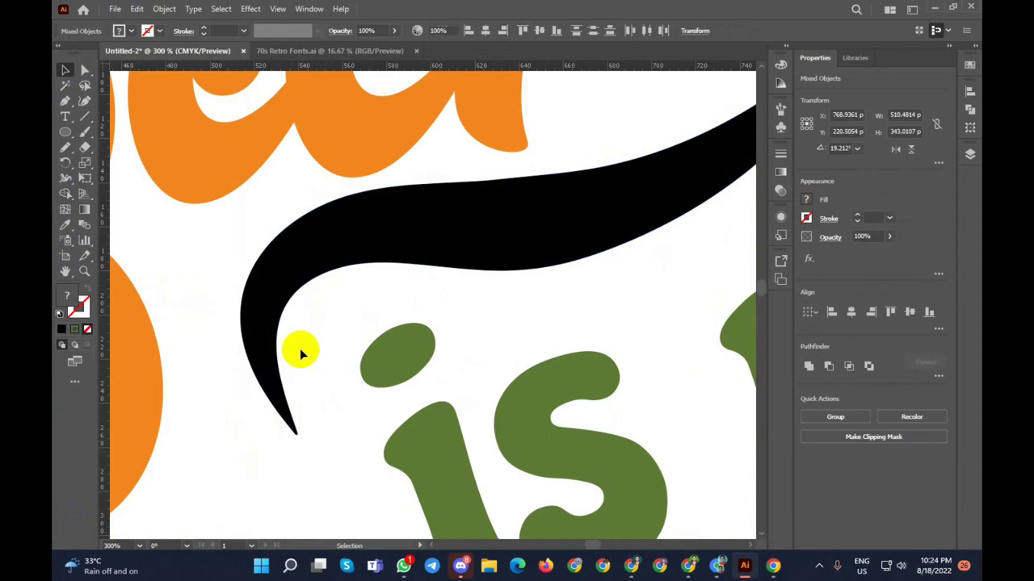
Step: Resize the swoosh from its lower-left corner to about 282 × 207 px
click(289, 268)
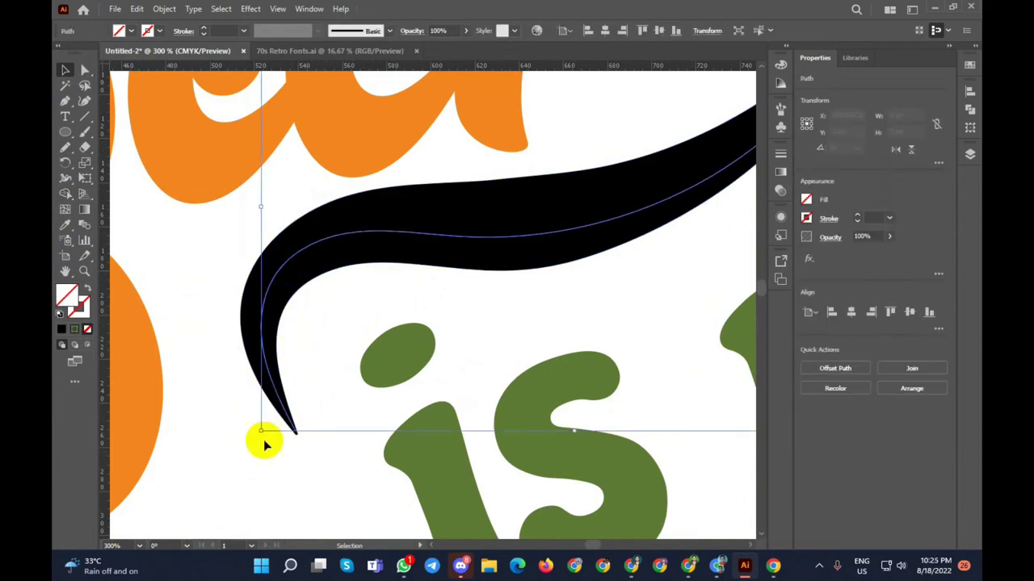
scroll(263, 442, up, 2)
drag(255, 422, 264, 433)
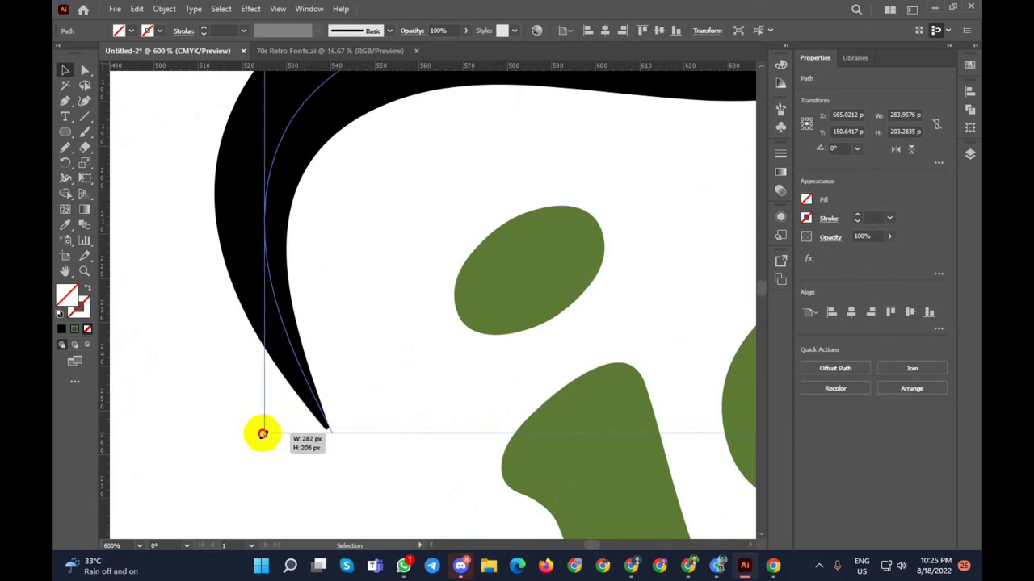
drag(262, 433, 258, 438)
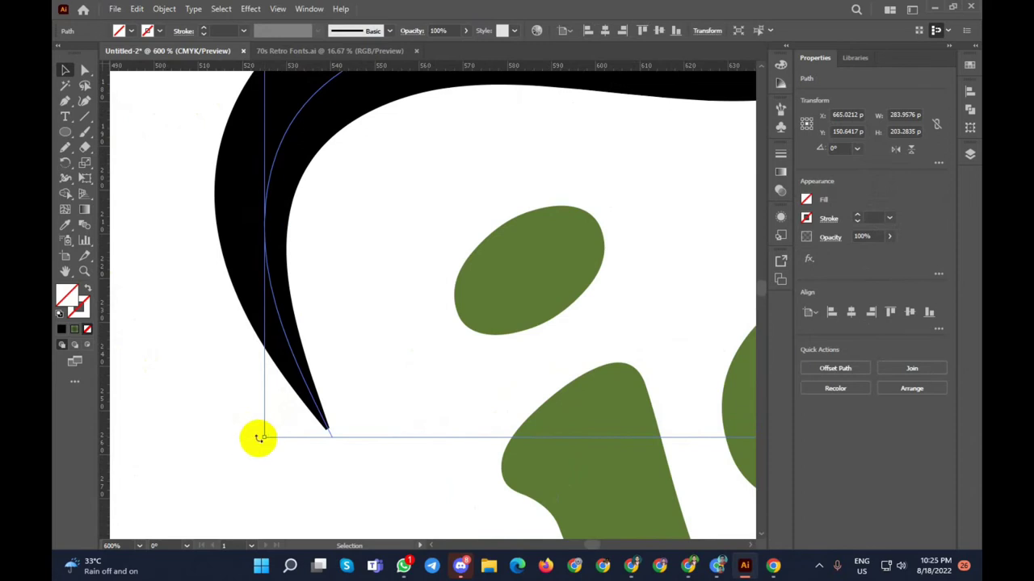
scroll(199, 408, down, 6)
scroll(404, 297, up, 1)
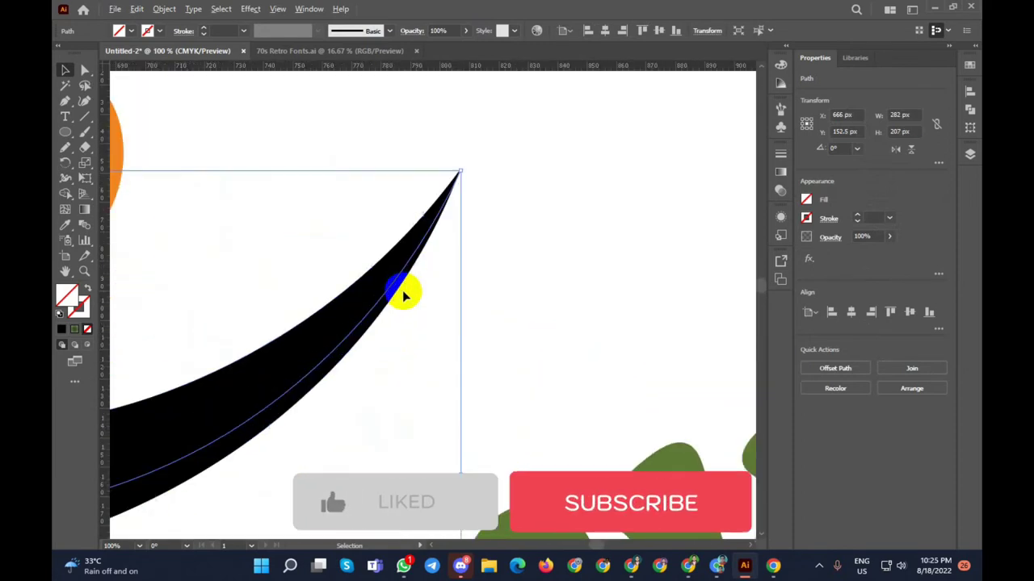
scroll(452, 193, up, 8)
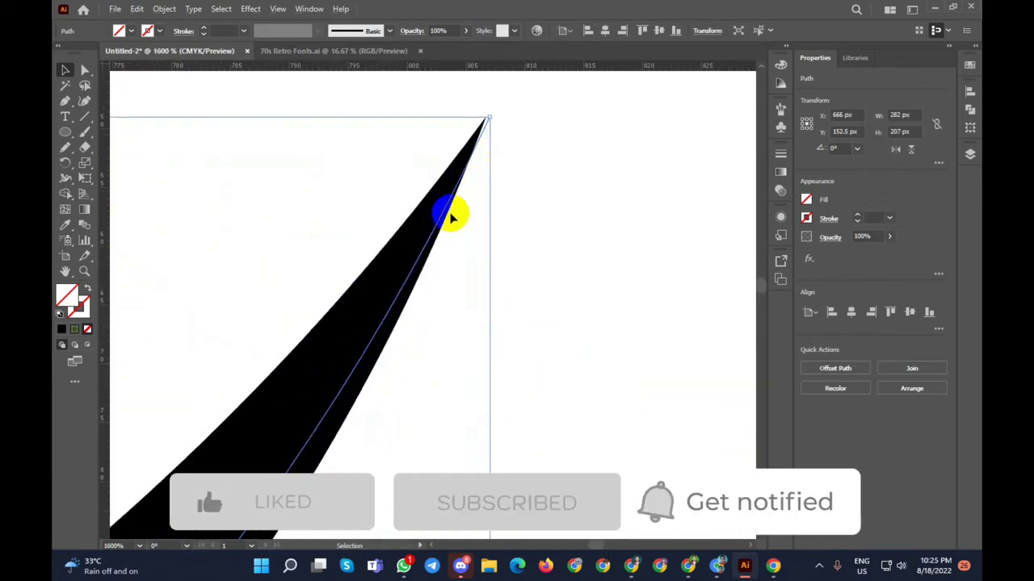
scroll(451, 214, down, 3)
scroll(450, 212, down, 3)
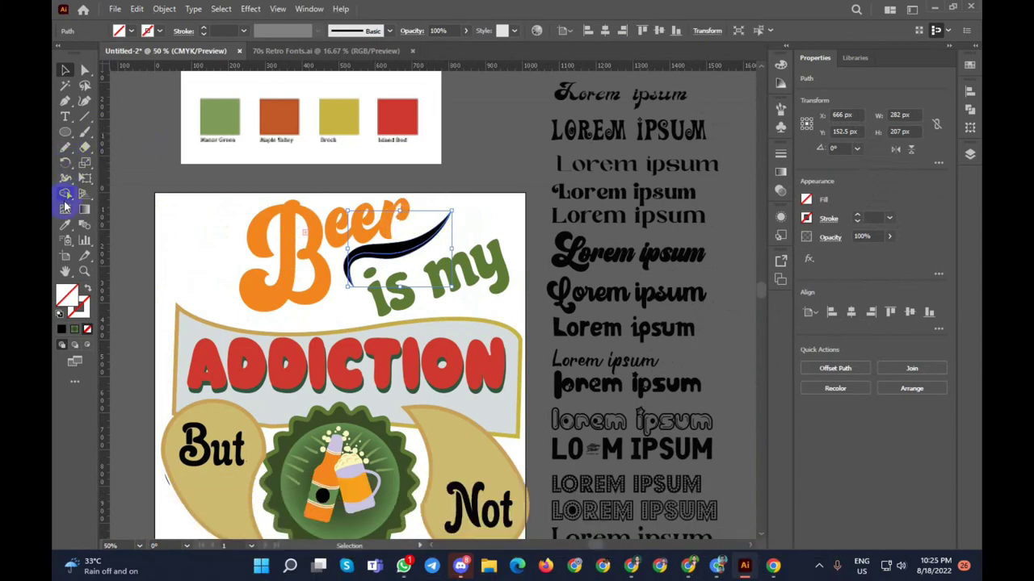
Step: Use the Shape Builder on the overlapping swoosh paths to remove their black fill
click(67, 196)
scroll(391, 242, up, 2)
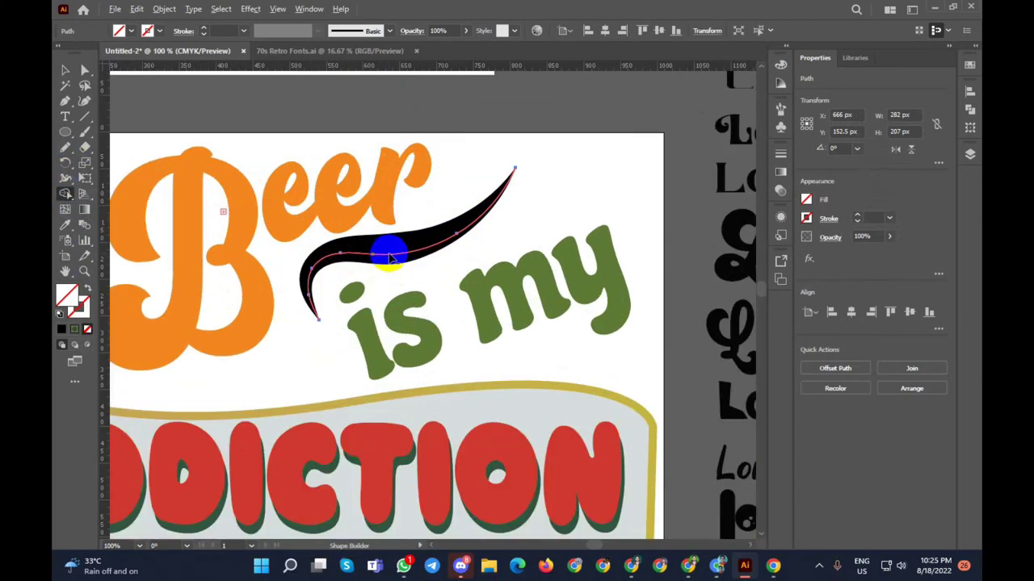
scroll(404, 256, up, 2)
scroll(403, 256, up, 2)
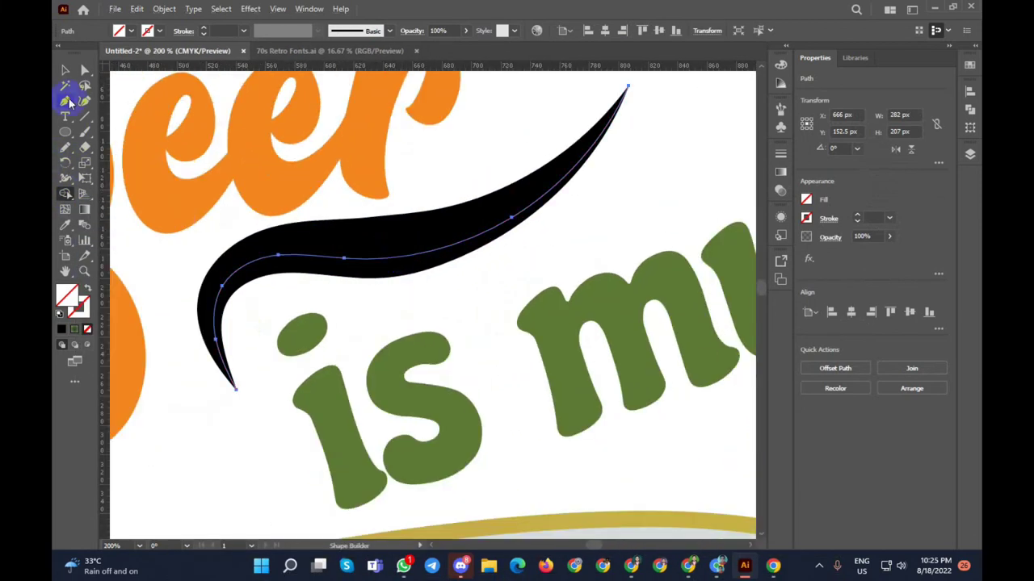
click(65, 69)
mouse_move(658, 155)
mouse_down()
mouse_move(580, 160)
mouse_move(479, 223)
mouse_up()
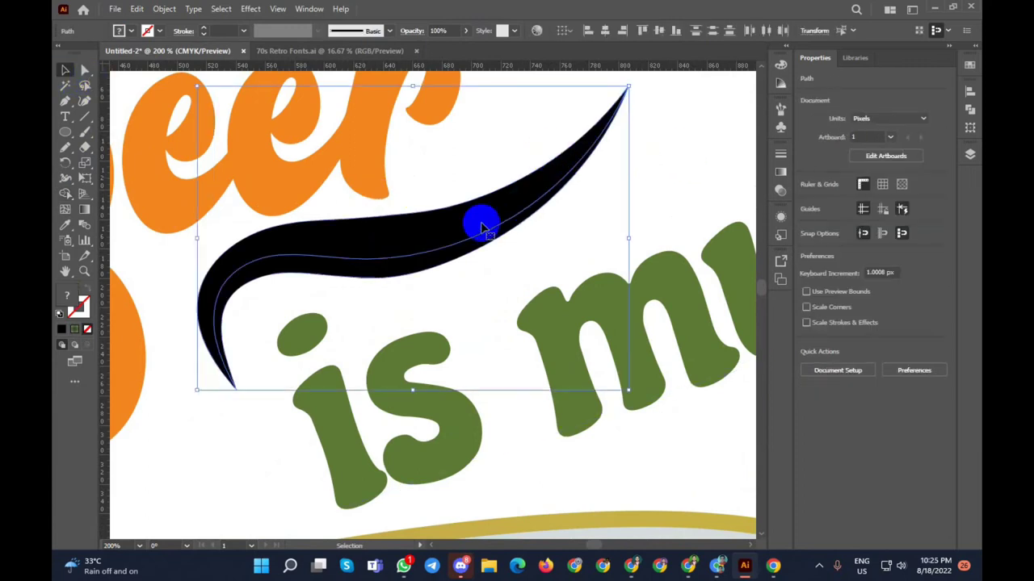
click(64, 195)
scroll(330, 270, up, 1)
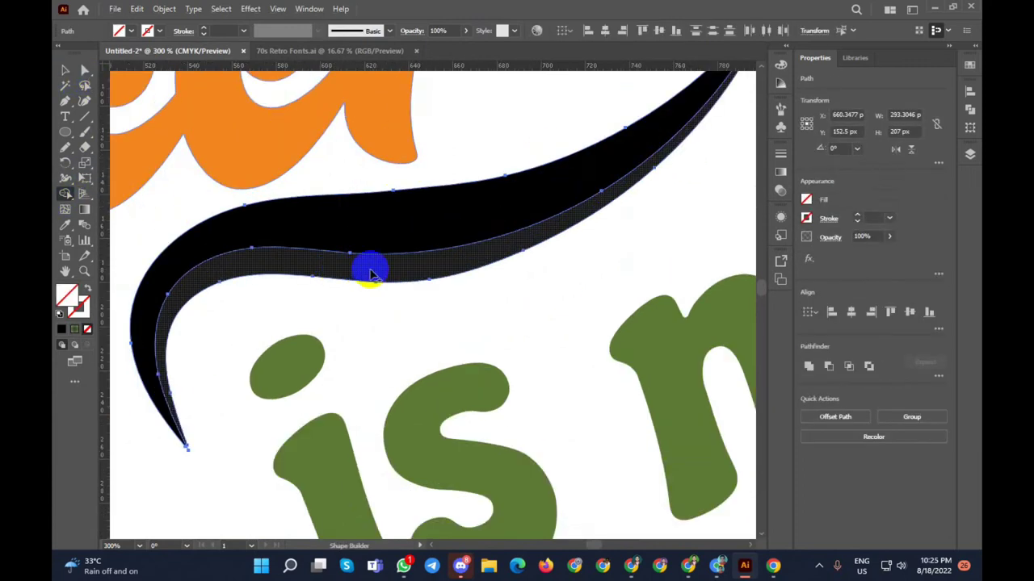
click(423, 267)
click(428, 230)
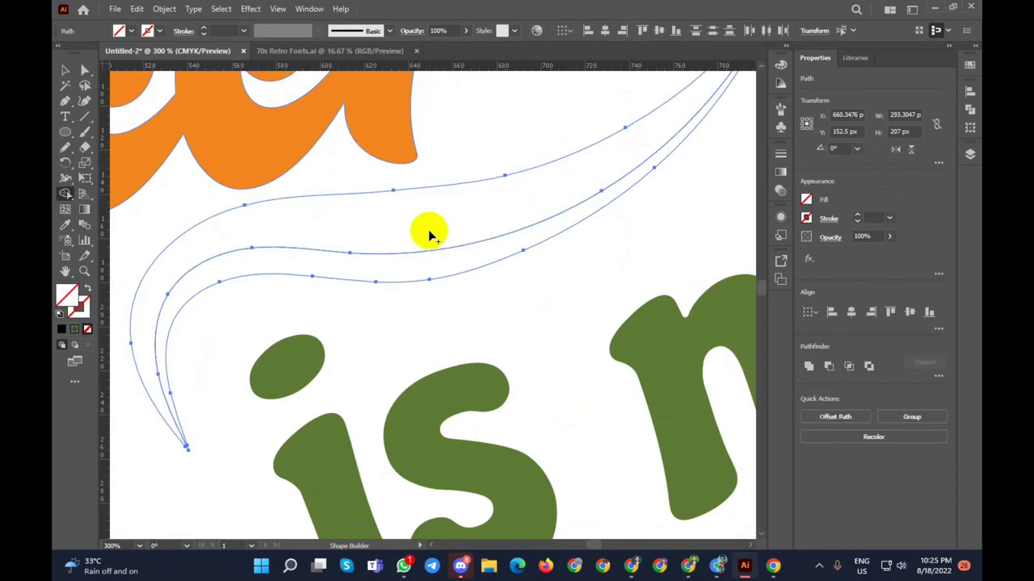
scroll(408, 275, down, 4)
scroll(397, 291, down, 1)
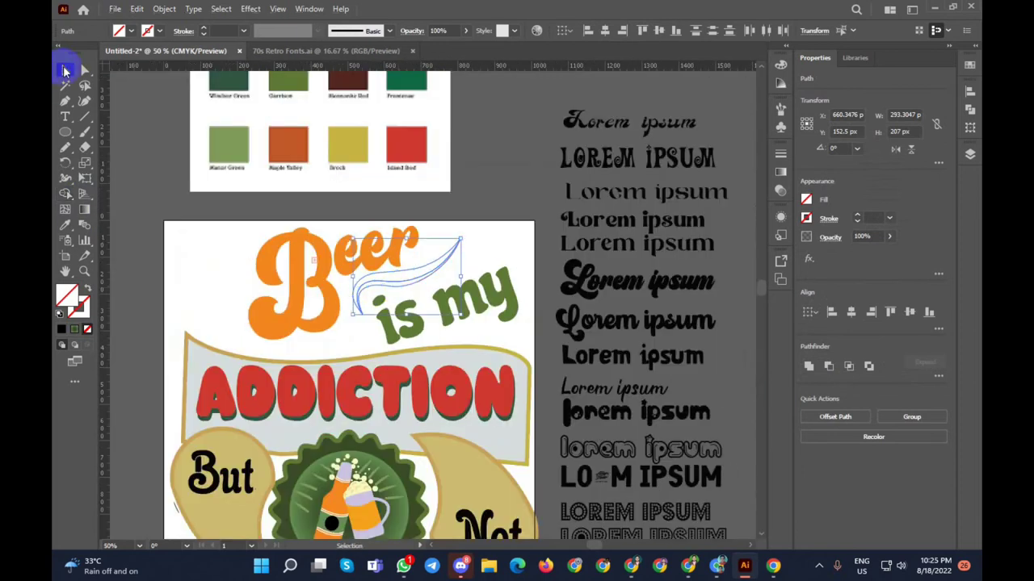
Step: Select the curved three-line swoosh outline paths
drag(436, 242, 497, 267)
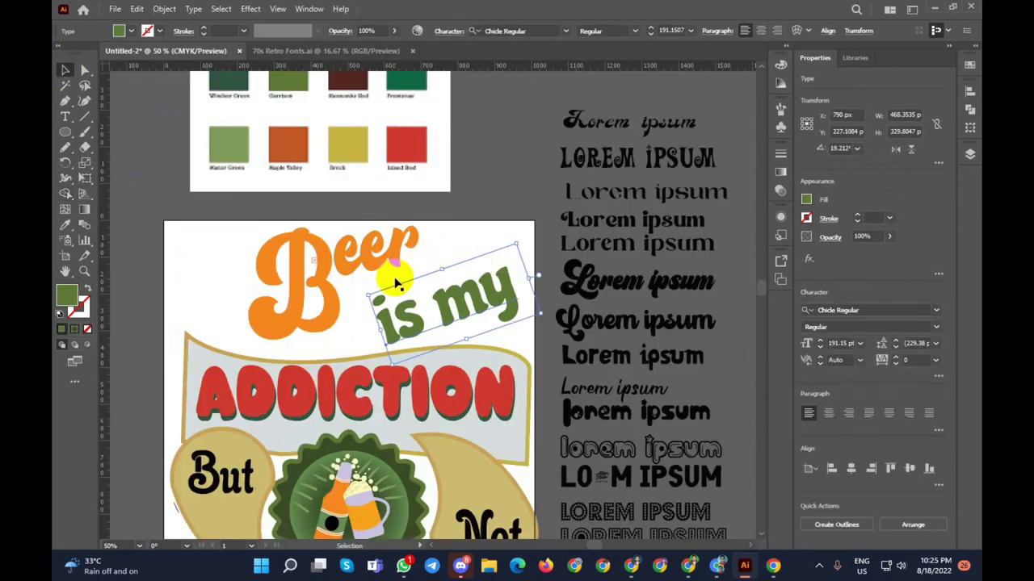
click(202, 288)
scroll(369, 277, up, 2)
scroll(405, 283, up, 1)
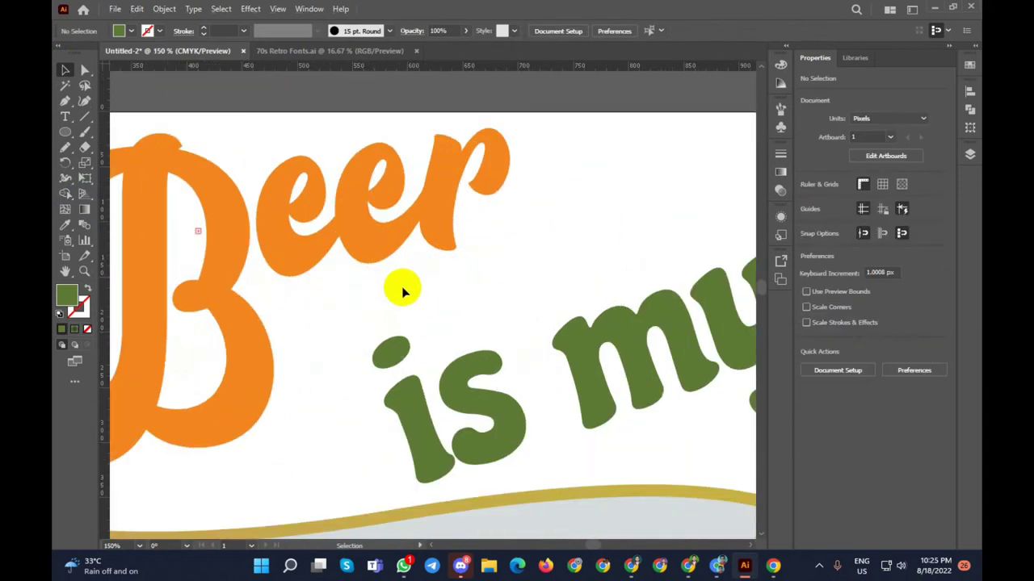
drag(386, 276, 422, 261)
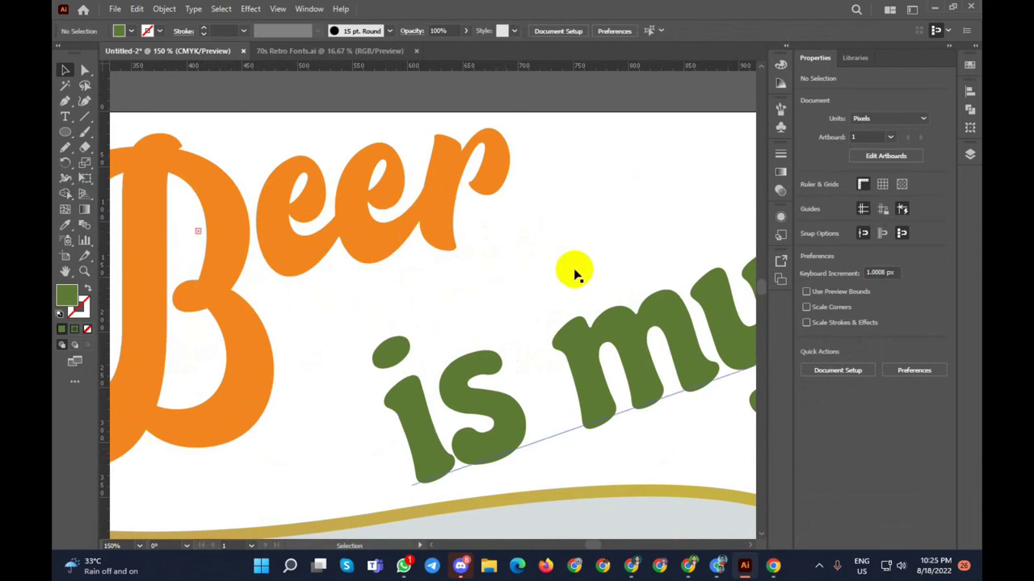
drag(697, 232, 541, 198)
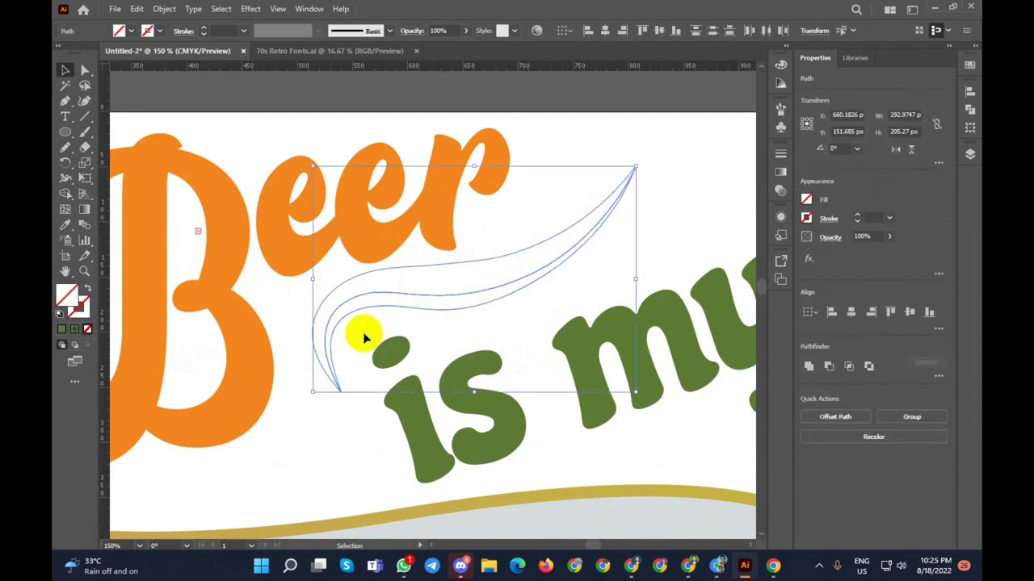
Step: Fill the swoosh with the B's orange using the Eyedropper
click(65, 224)
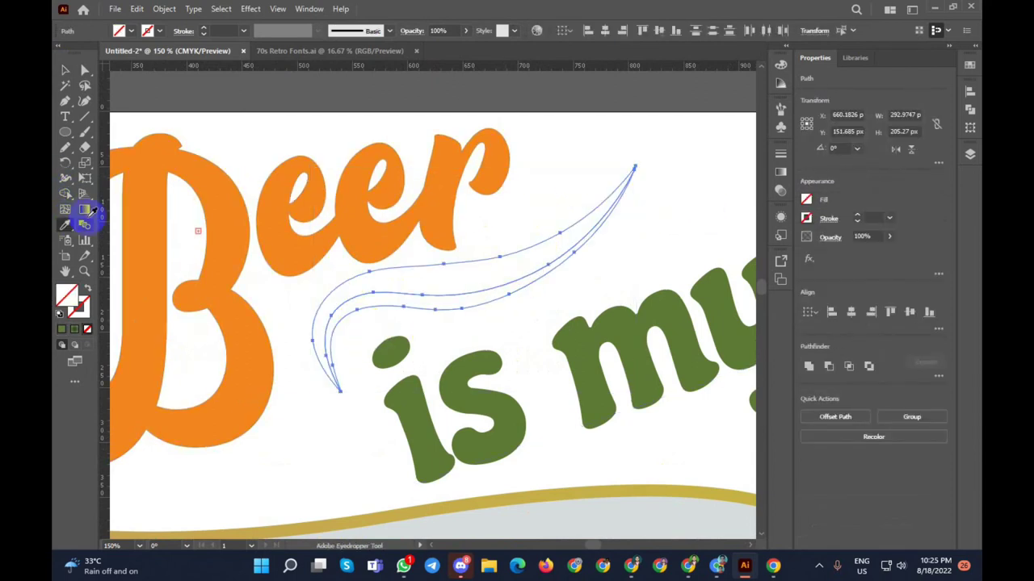
click(215, 184)
click(73, 72)
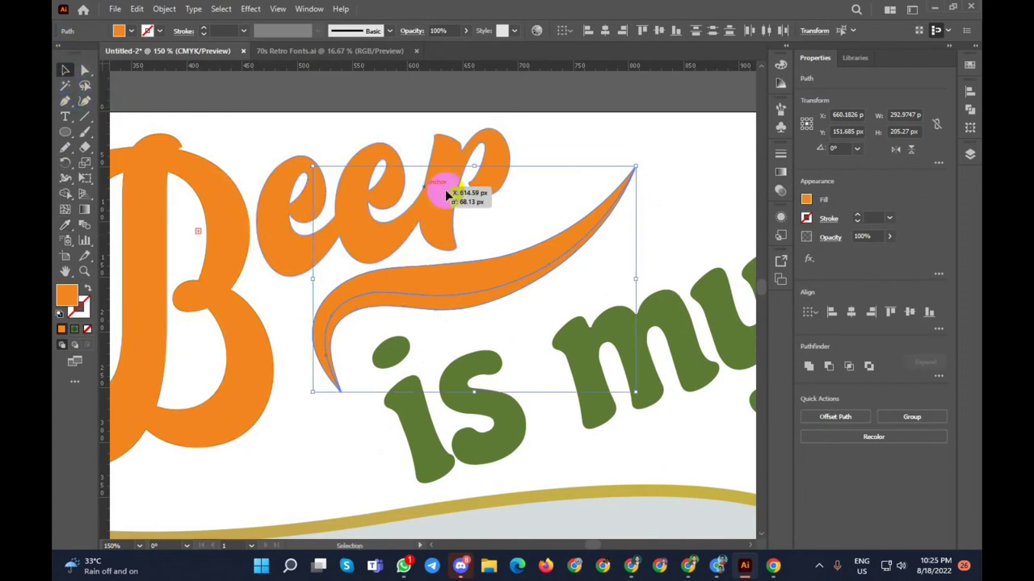
click(692, 203)
Step: Color the swoosh's lower piece with the darker Maple Valley orange swatch
click(397, 297)
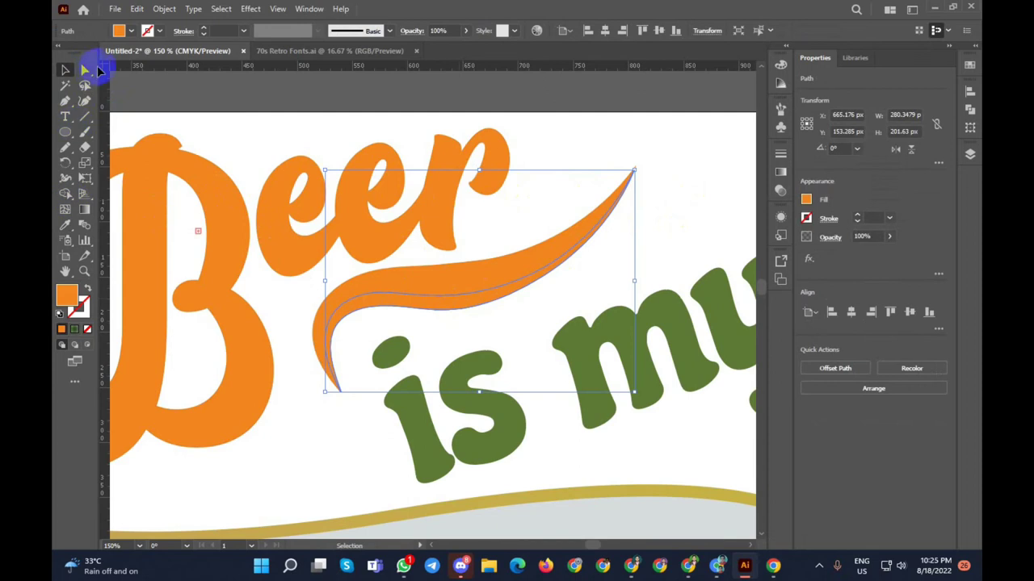
click(146, 30)
key(Escape)
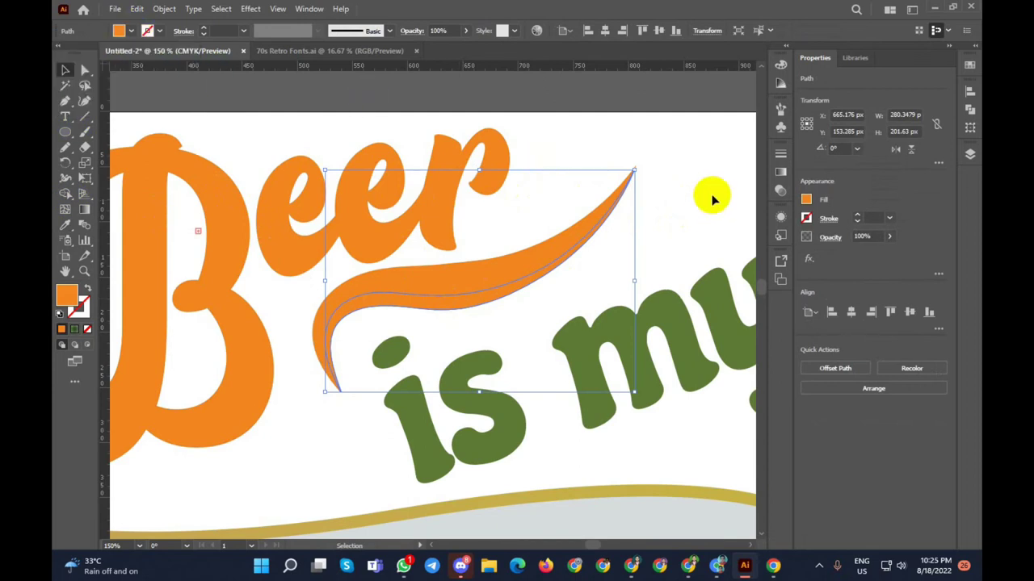
scroll(681, 205, down, 2)
scroll(681, 205, down, 1)
scroll(683, 204, up, 1)
scroll(682, 204, up, 1)
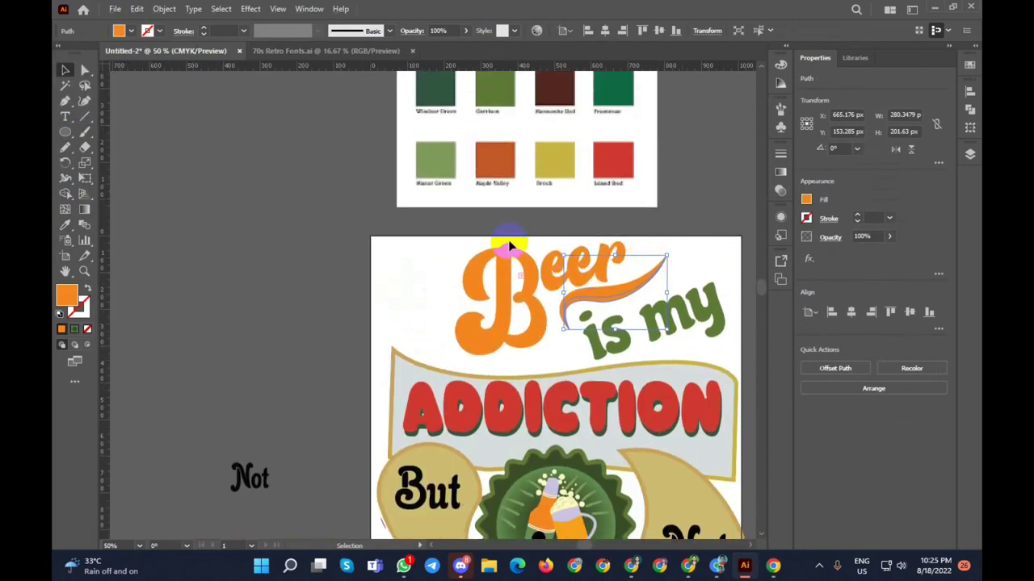
click(66, 223)
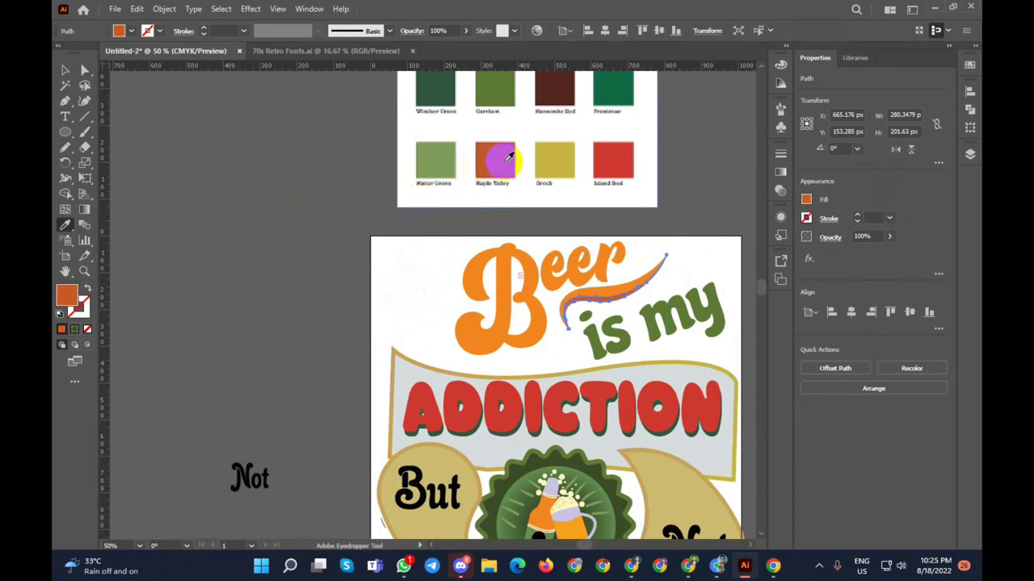
click(315, 236)
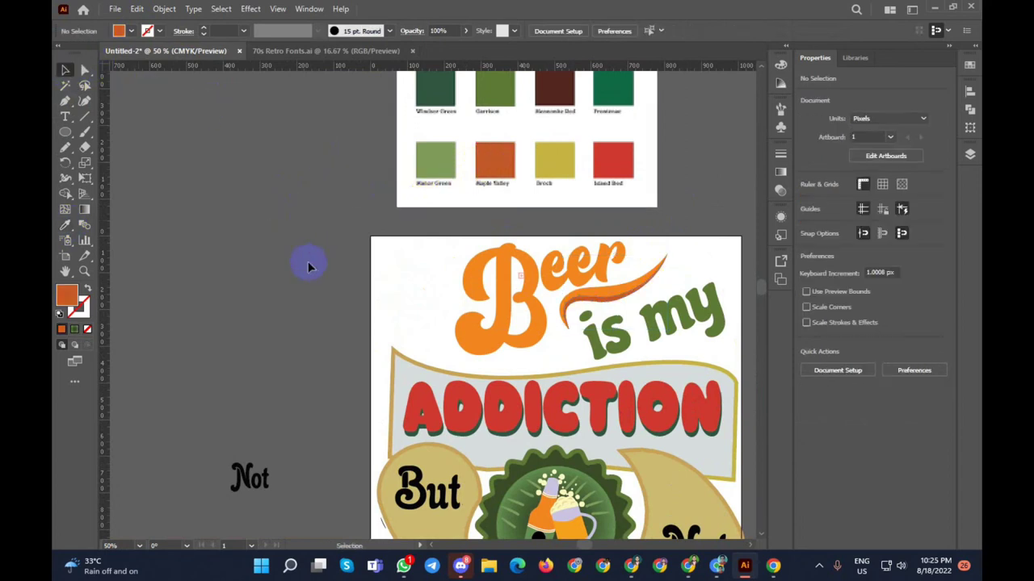
scroll(742, 281, up, 2)
scroll(719, 279, up, 1)
scroll(344, 421, down, 1)
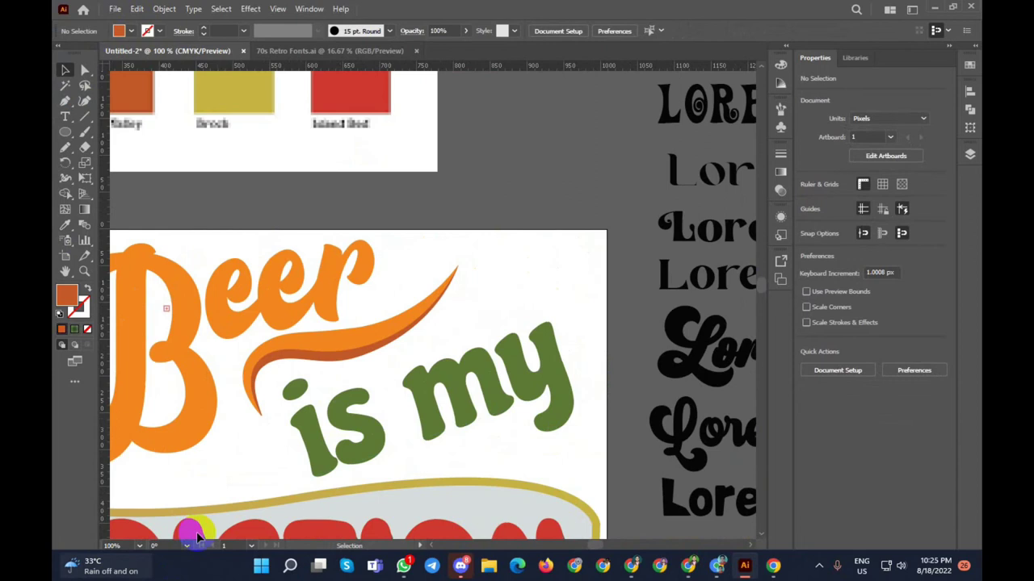
scroll(323, 288, down, 1)
scroll(145, 343, up, 1)
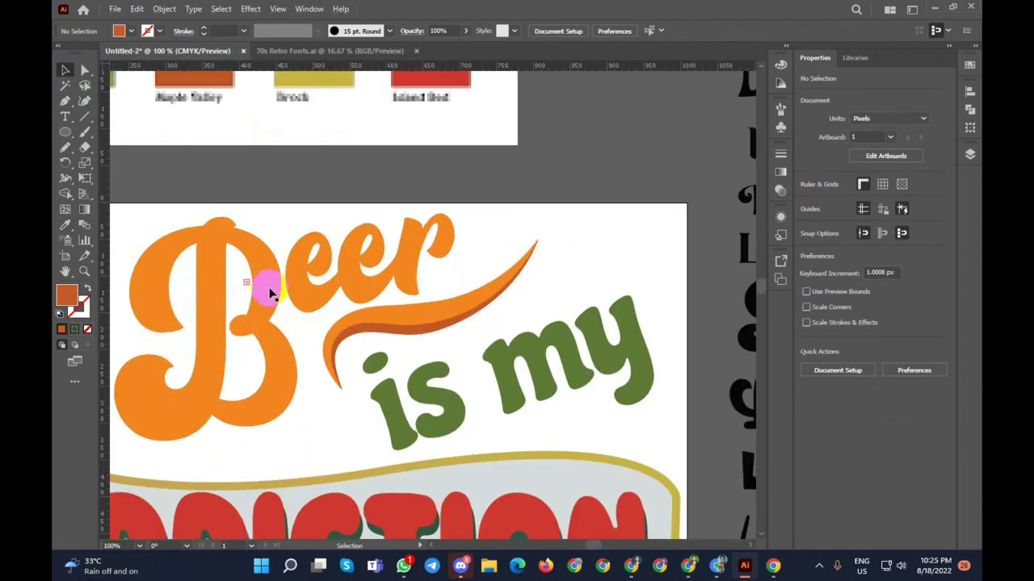
Step: Choose the tapered leaf brush, paint trial strokes on the B, then undo them
click(781, 110)
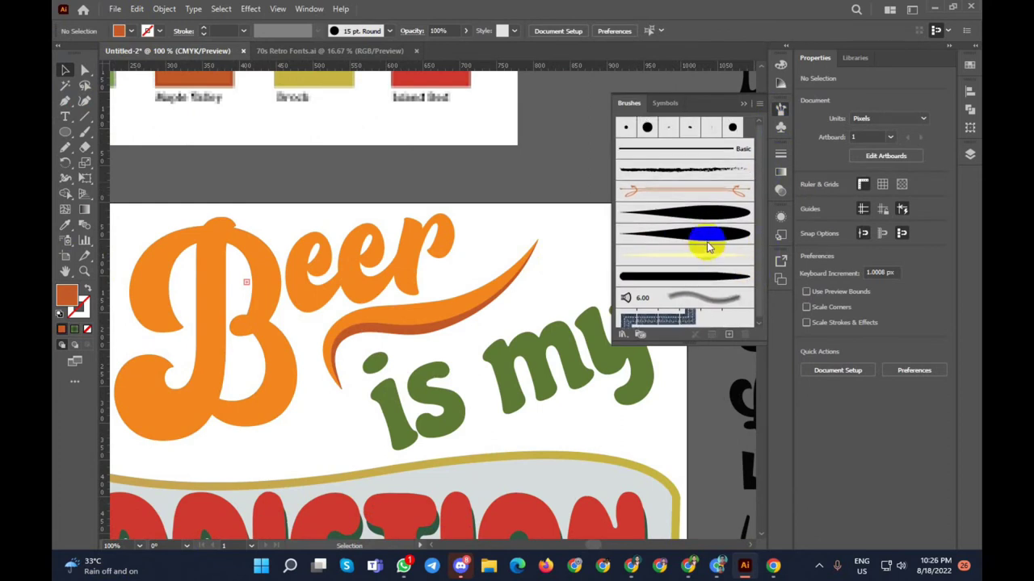
click(709, 212)
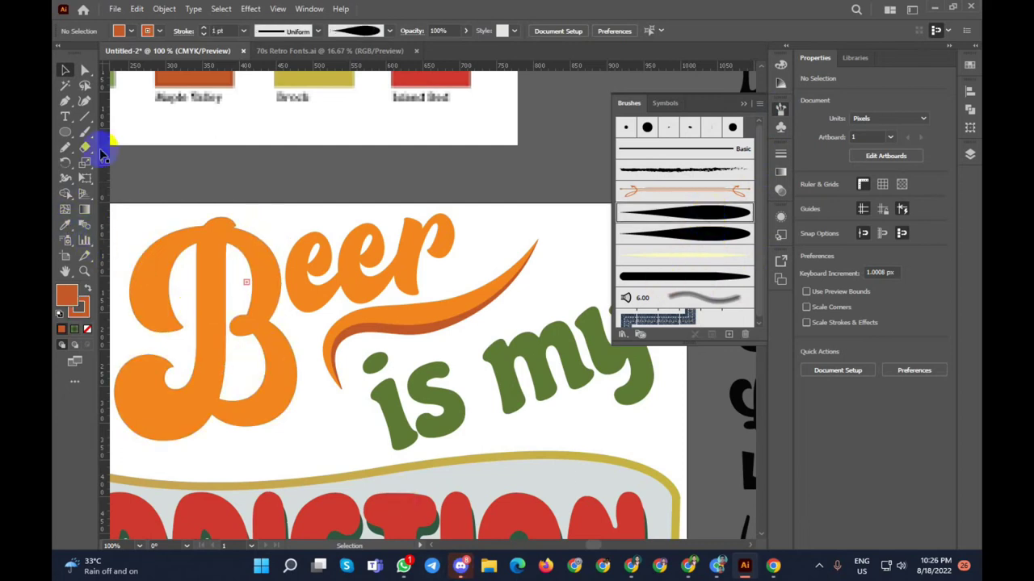
click(84, 133)
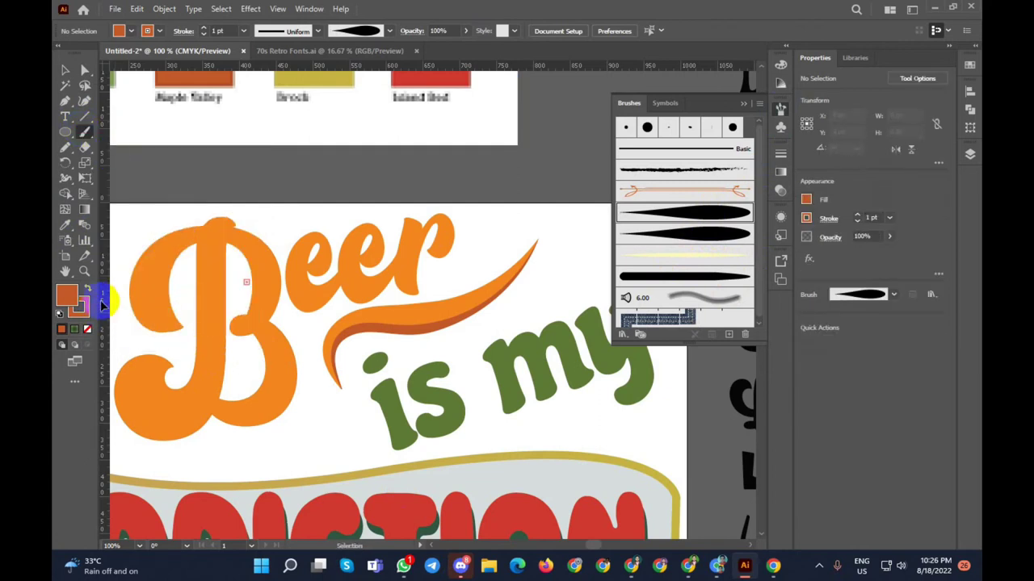
key(ctrl+equal)
key(ctrl+equal)
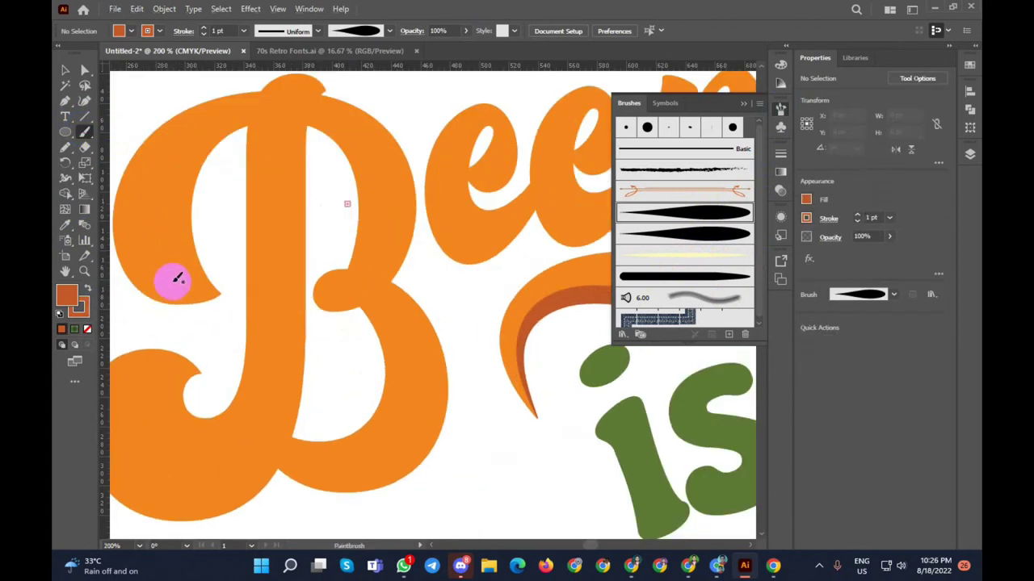
drag(162, 262, 180, 154)
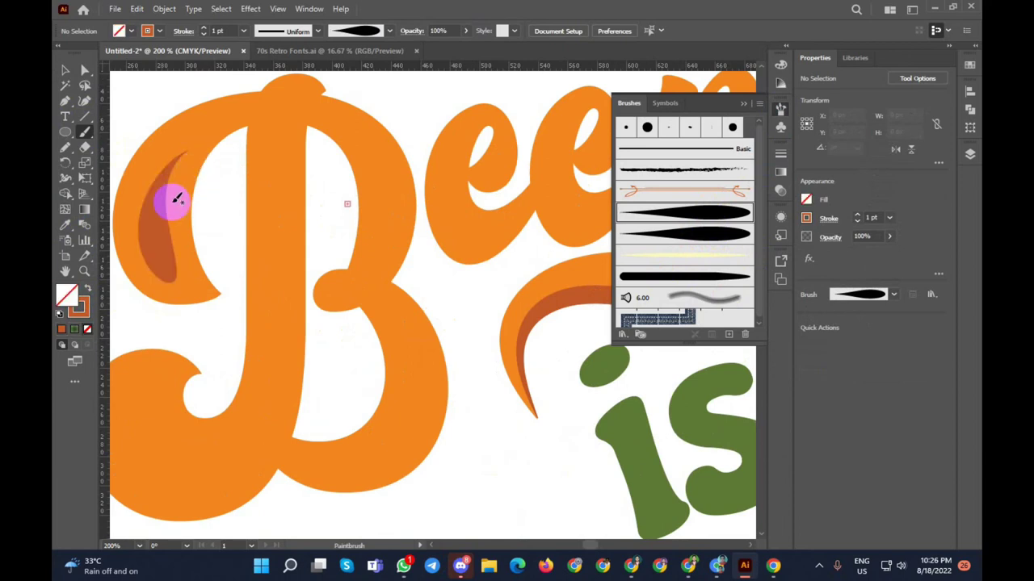
drag(387, 191, 368, 263)
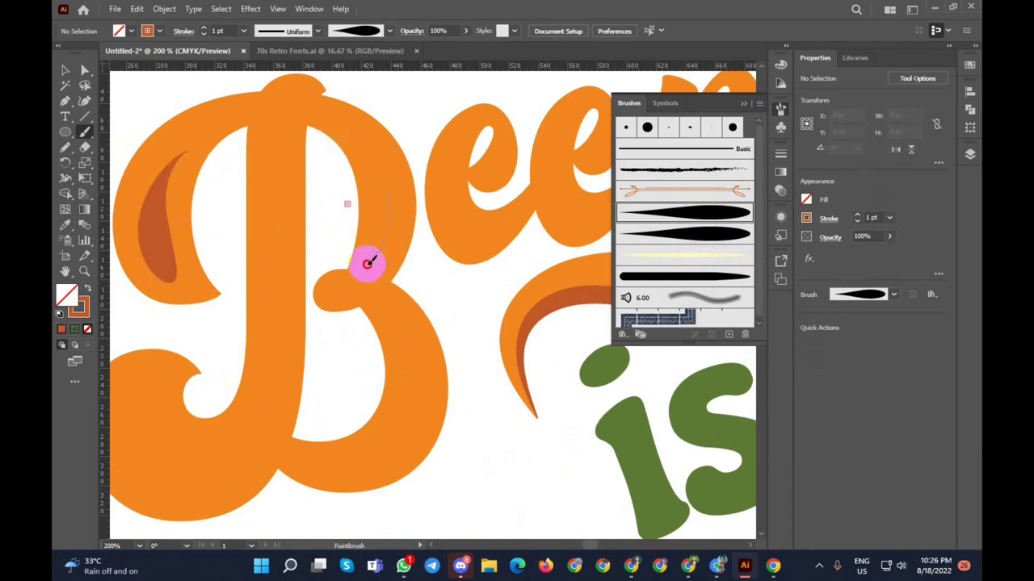
key(ctrl+z)
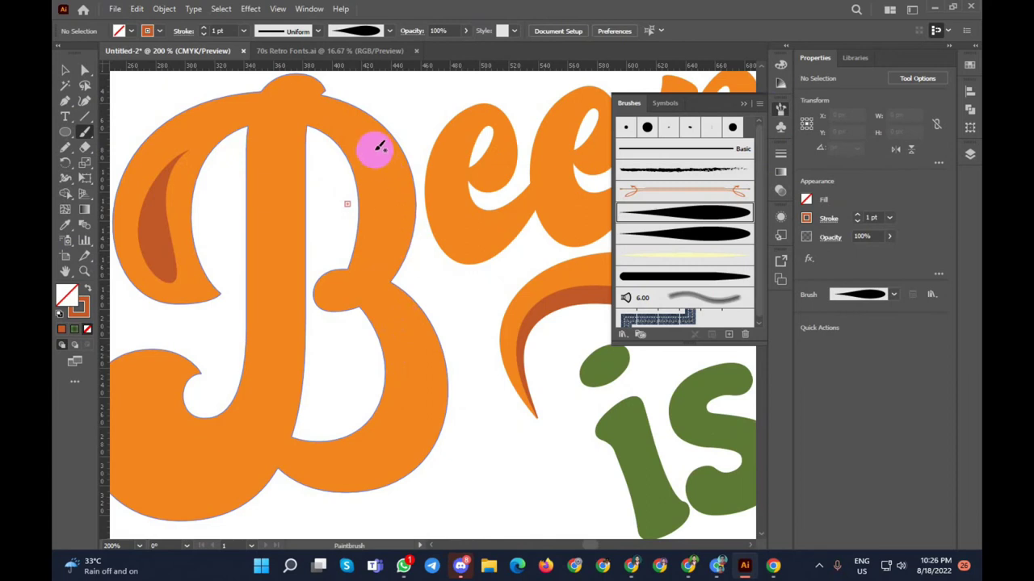
drag(377, 260, 378, 262)
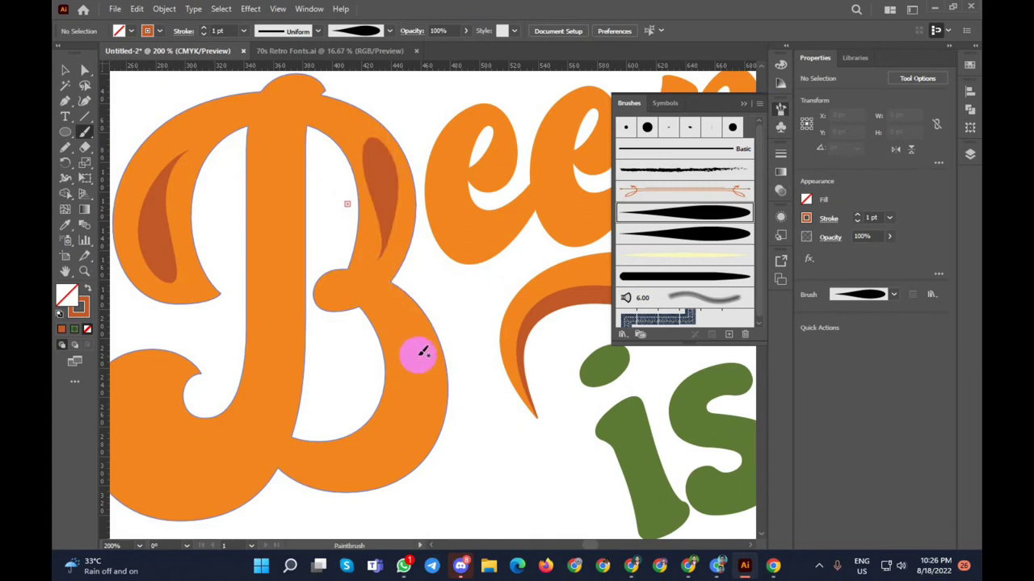
drag(410, 329, 385, 443)
key(ctrl+z)
key(ctrl+z)
key(ctrl+z)
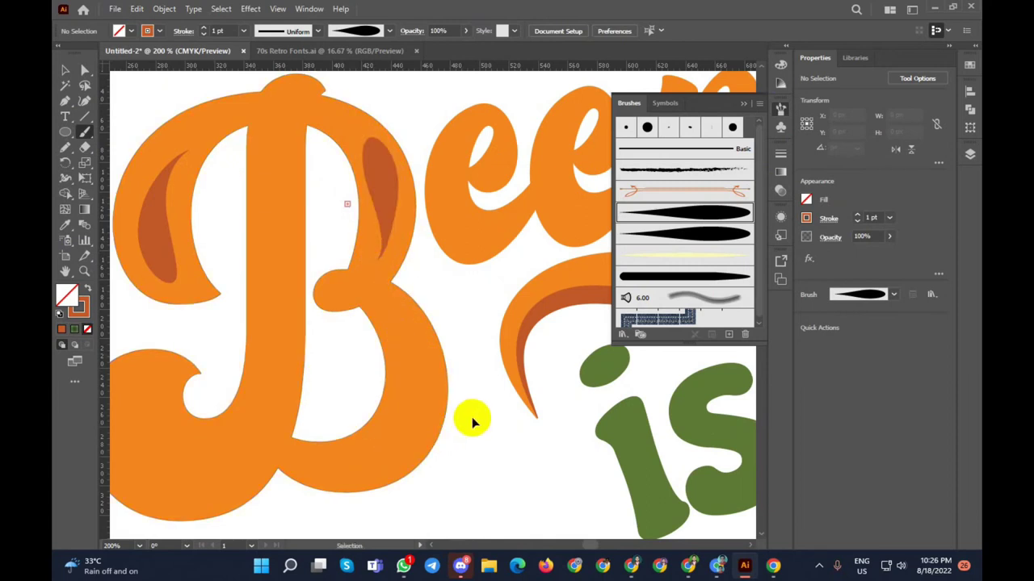
key(v)
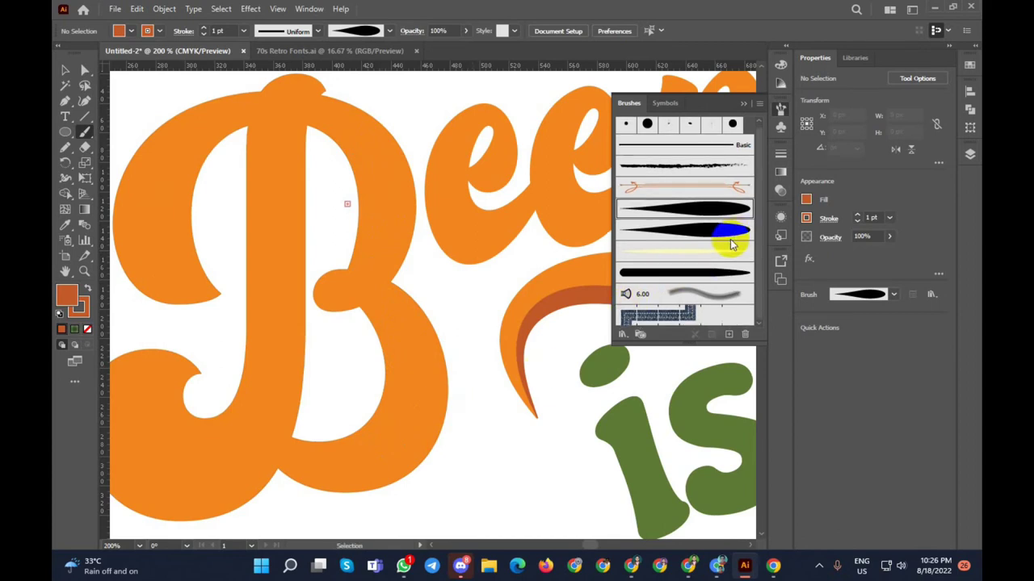
Step: Pick the light yellow brush and test a stroke in the B's left loop, then undo it
click(695, 254)
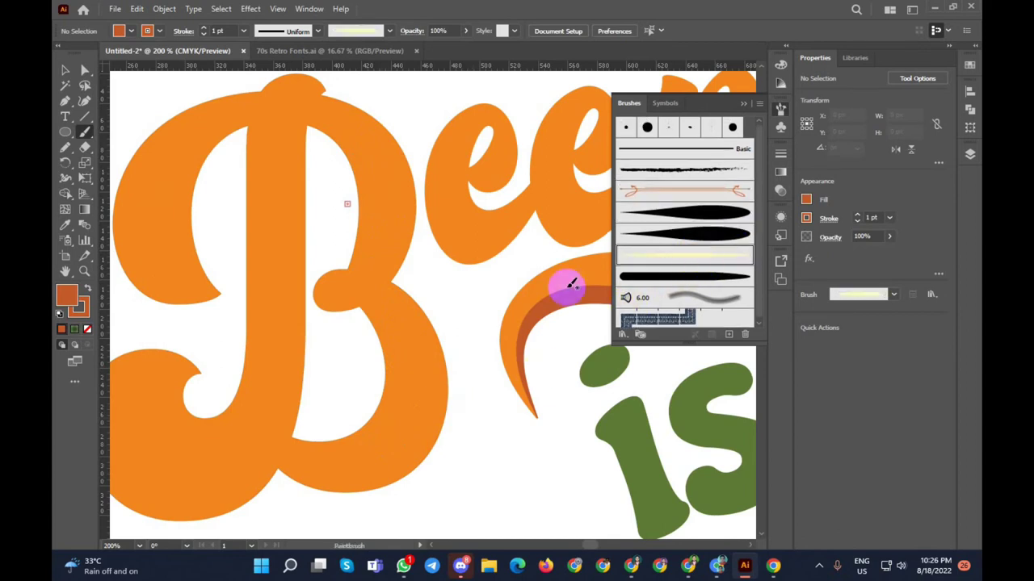
click(84, 132)
drag(179, 277, 182, 157)
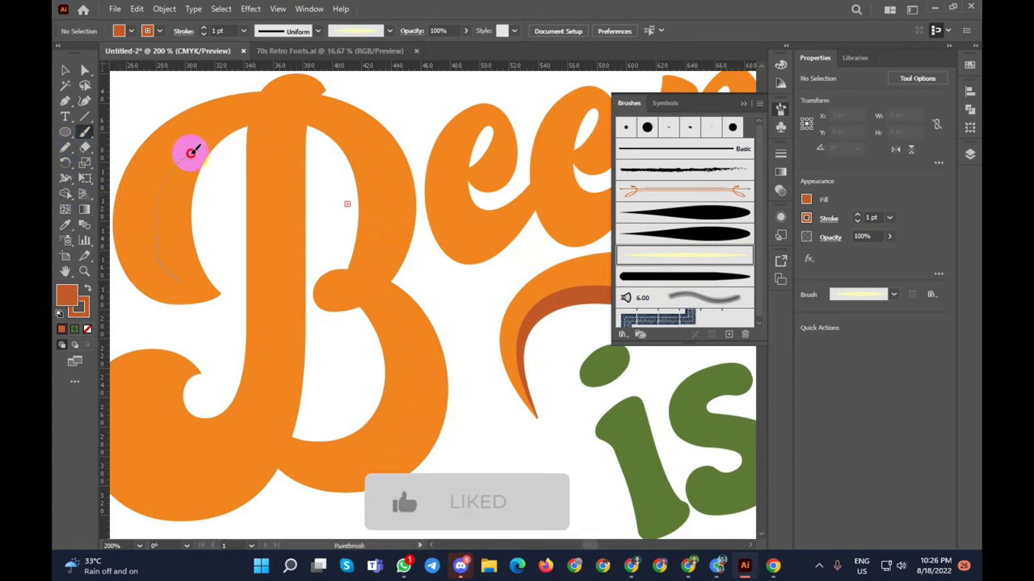
key(ctrl+z)
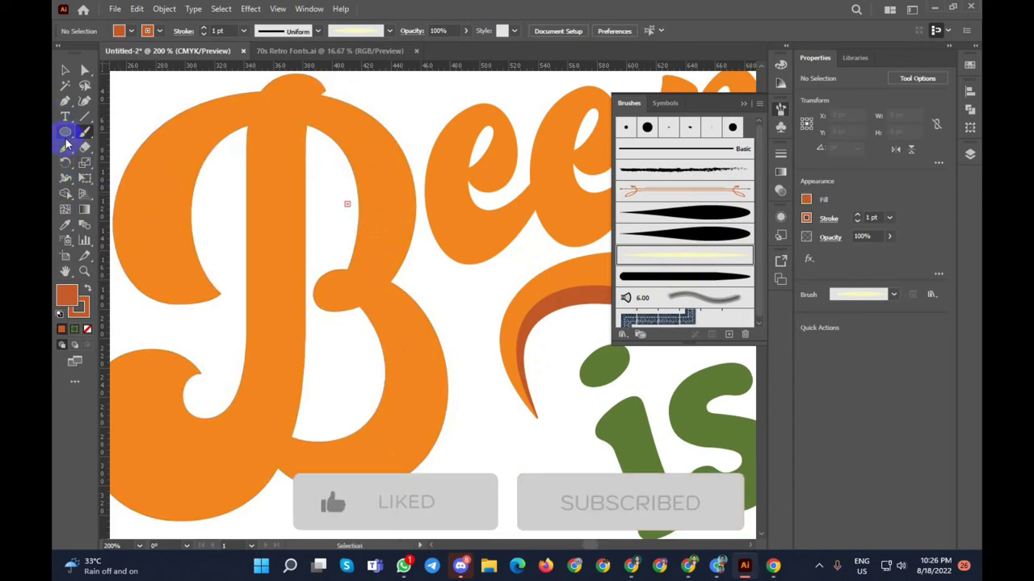
Step: Draw thin pencil highlight lines inside the B's loops and bowls
click(64, 148)
mouse_move(189, 298)
mouse_down()
mouse_move(162, 273)
mouse_move(159, 165)
mouse_up()
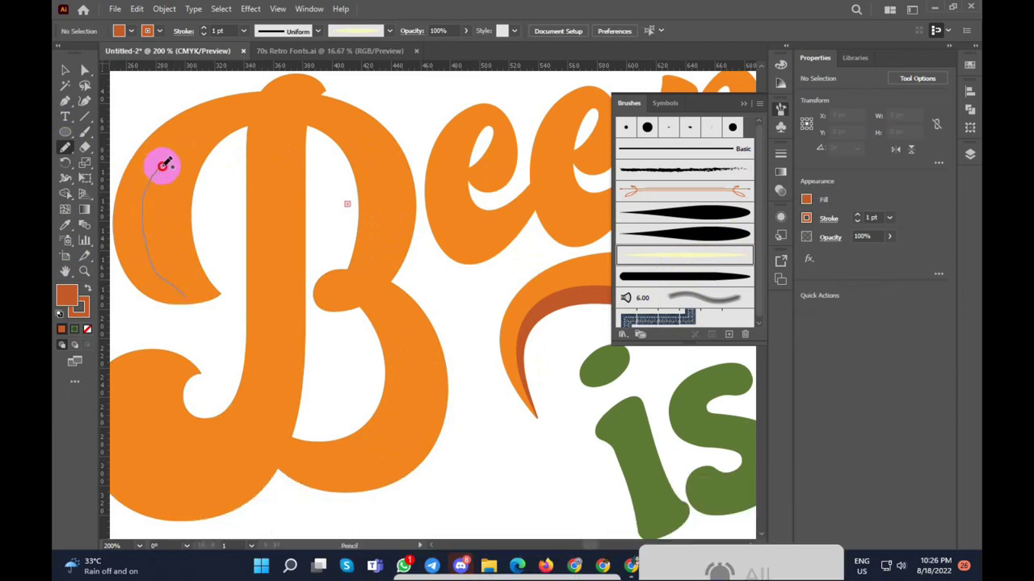
drag(358, 127, 375, 263)
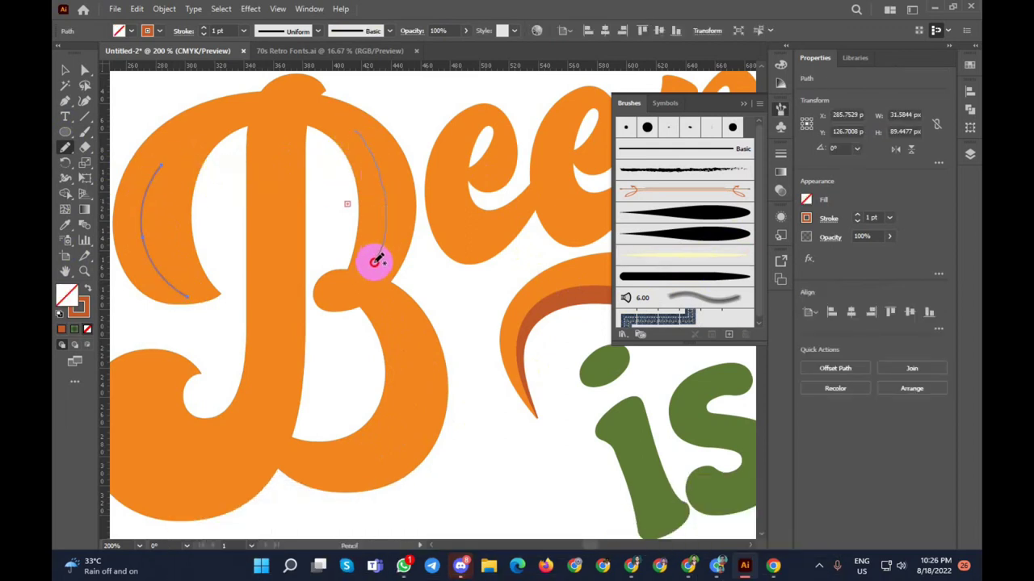
mouse_move(399, 329)
mouse_down()
mouse_move(425, 409)
mouse_move(388, 457)
mouse_up()
drag(246, 431, 118, 392)
key(ctrl+z)
mouse_move(153, 374)
mouse_down()
mouse_move(173, 484)
mouse_move(254, 448)
mouse_up()
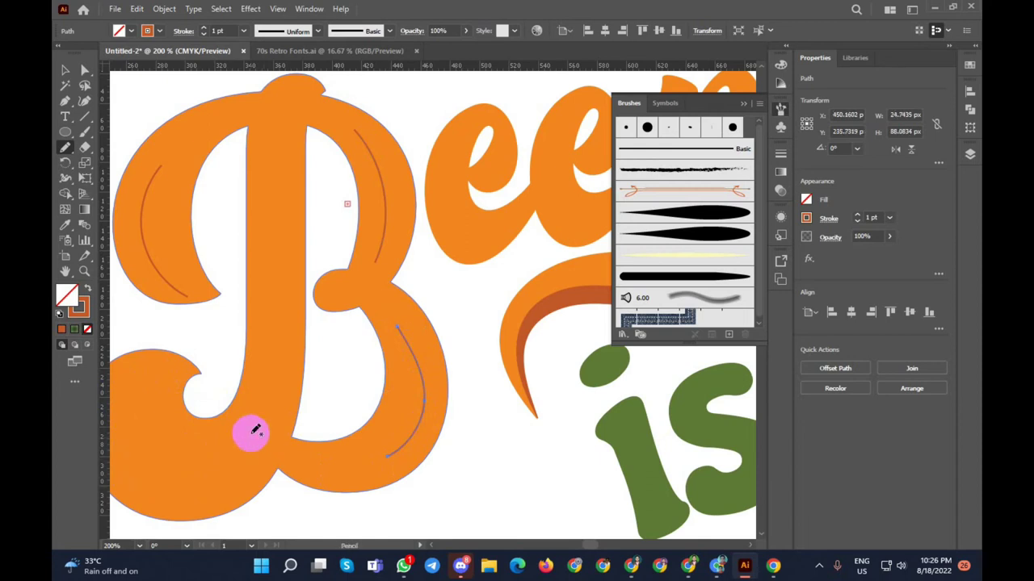
scroll(327, 400, down, 5)
scroll(242, 440, up, 6)
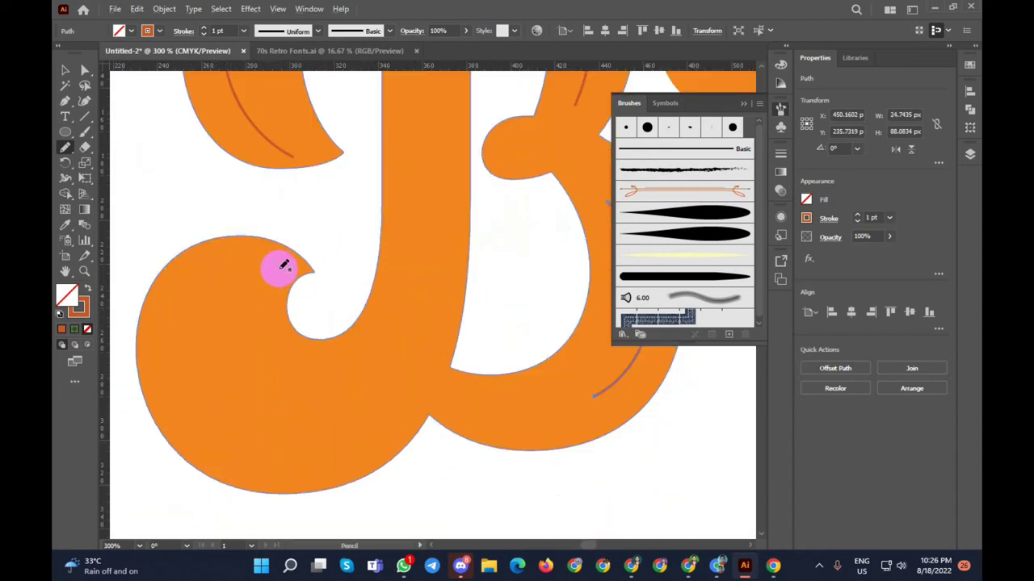
mouse_move(287, 262)
mouse_down()
mouse_move(213, 293)
mouse_move(215, 369)
mouse_move(261, 404)
mouse_move(347, 377)
mouse_up()
Step: Draw thin highlight lines along the left edges of the 'eer' letters
scroll(185, 407, down, 5)
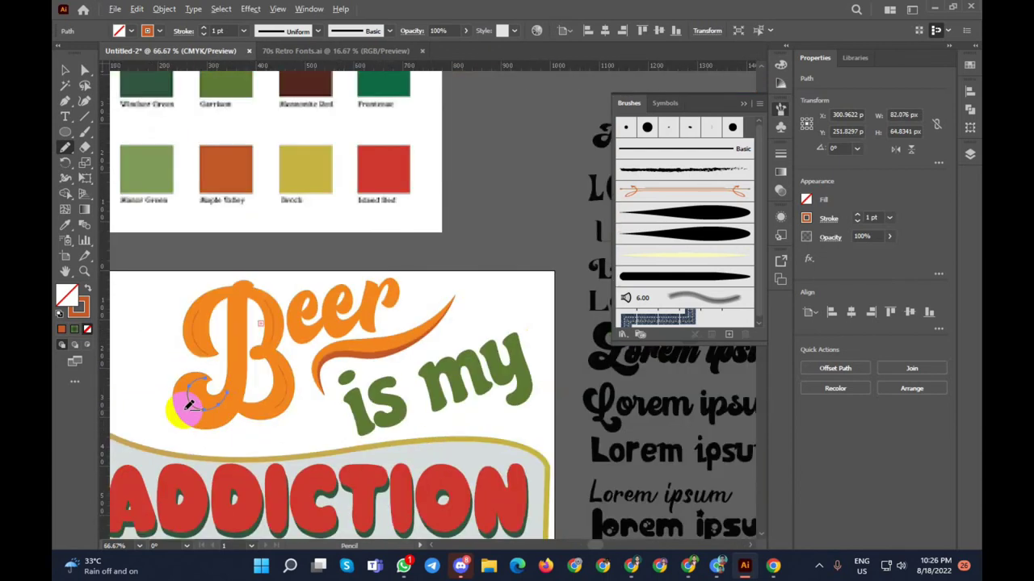
scroll(351, 325, up, 1)
scroll(210, 262, up, 3)
mouse_move(204, 244)
mouse_down()
mouse_move(185, 311)
mouse_move(217, 352)
mouse_up()
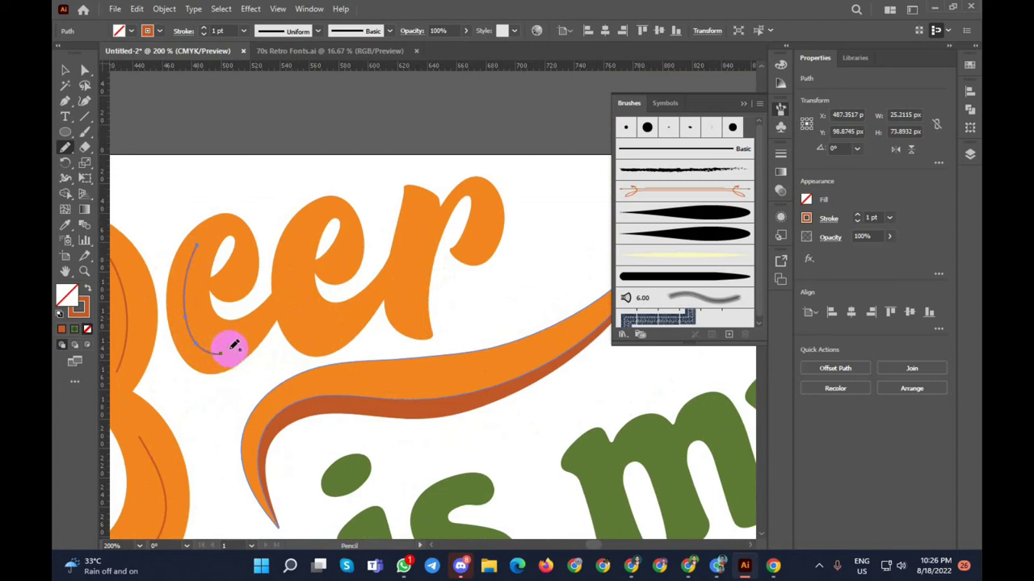
mouse_move(307, 220)
mouse_down()
mouse_move(293, 277)
mouse_move(315, 321)
mouse_up()
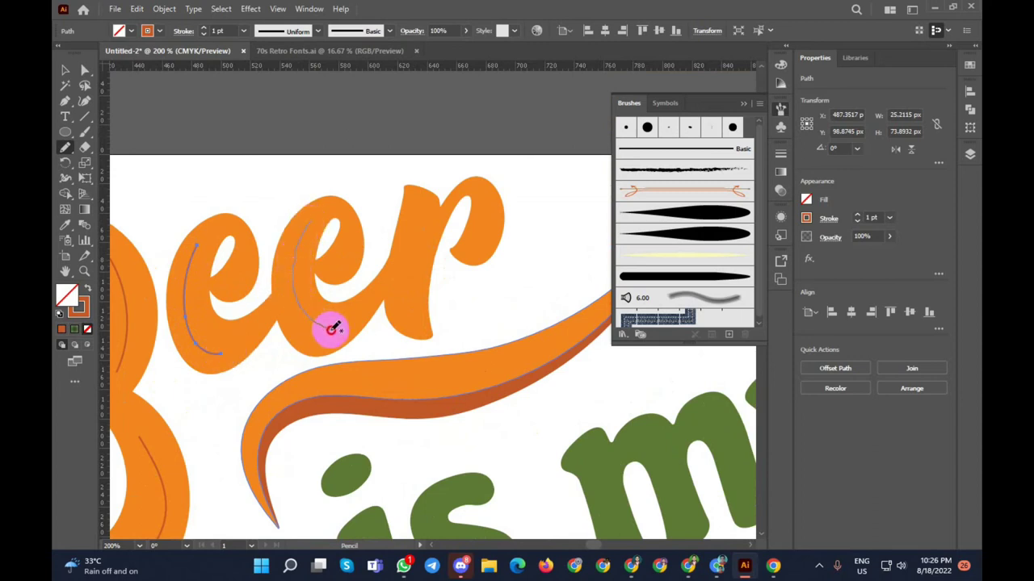
mouse_move(426, 201)
mouse_down()
mouse_move(409, 247)
mouse_move(407, 305)
mouse_up()
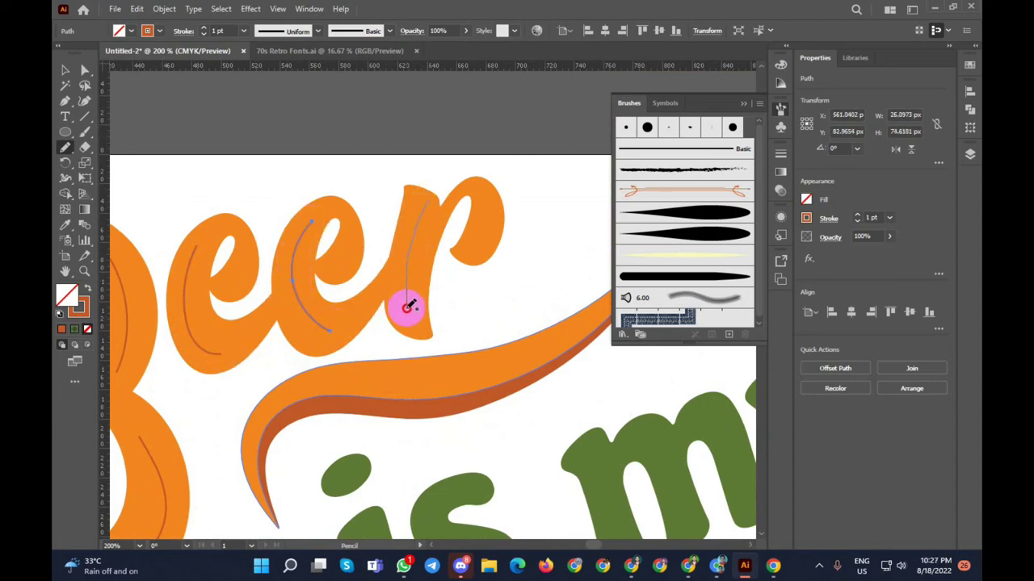
drag(491, 203, 479, 235)
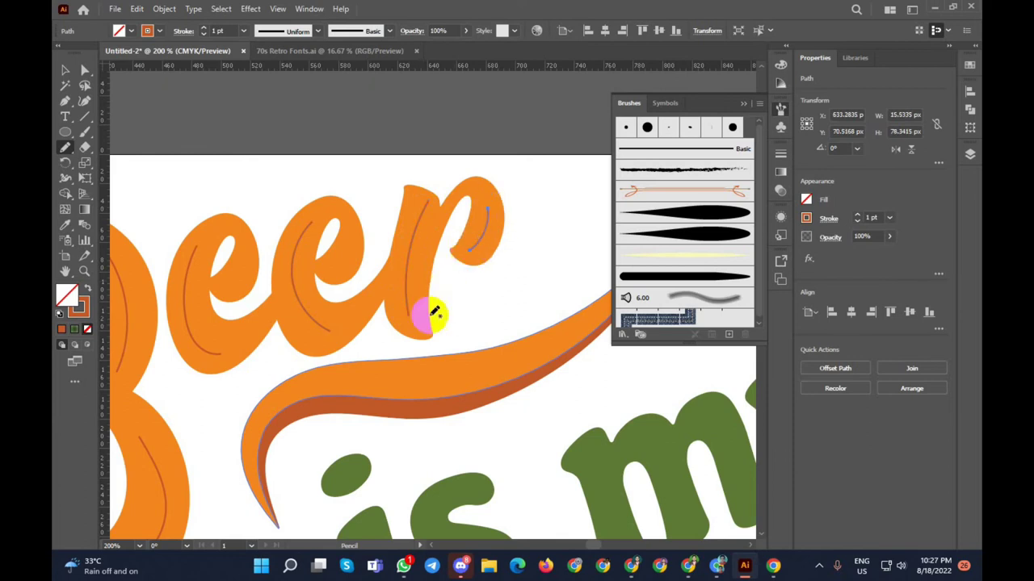
scroll(465, 255, down, 1)
scroll(465, 255, down, 2)
scroll(456, 276, up, 2)
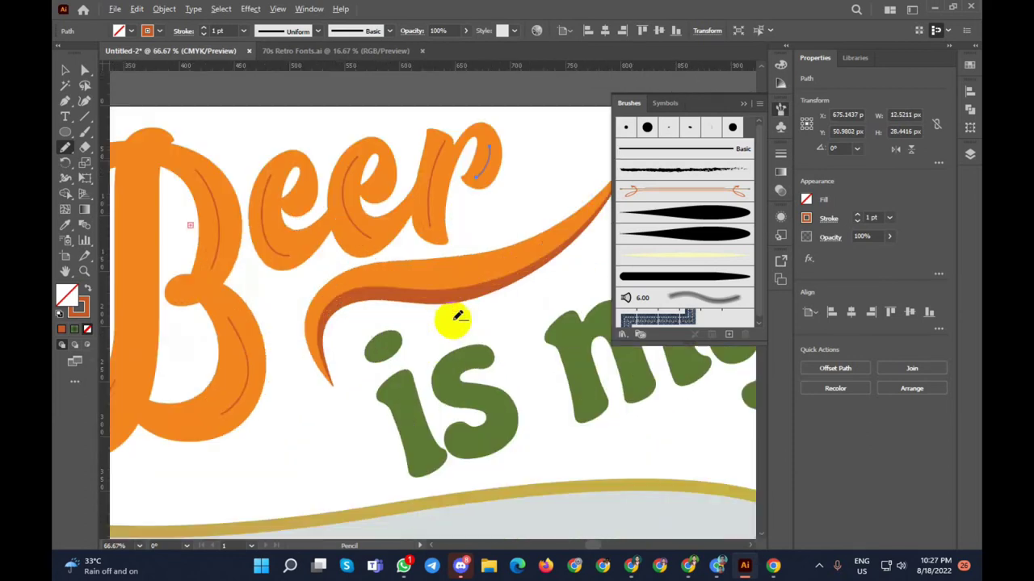
scroll(455, 315, up, 1)
Step: Draw a highlight line along the length of the orange swoosh
drag(401, 262, 500, 237)
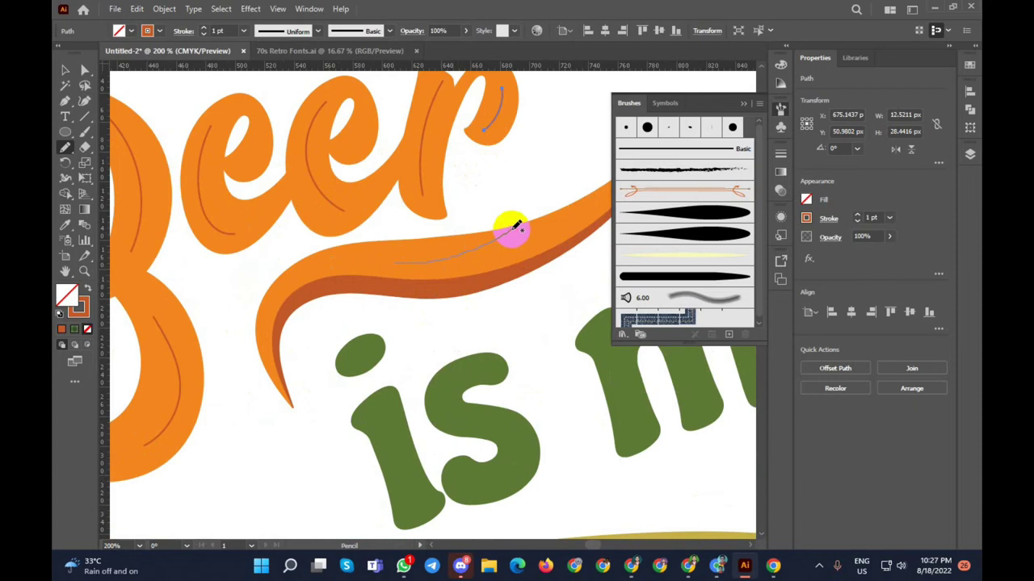
mouse_move(381, 261)
mouse_down()
mouse_move(504, 245)
mouse_move(554, 224)
mouse_up()
scroll(215, 284, down, 3)
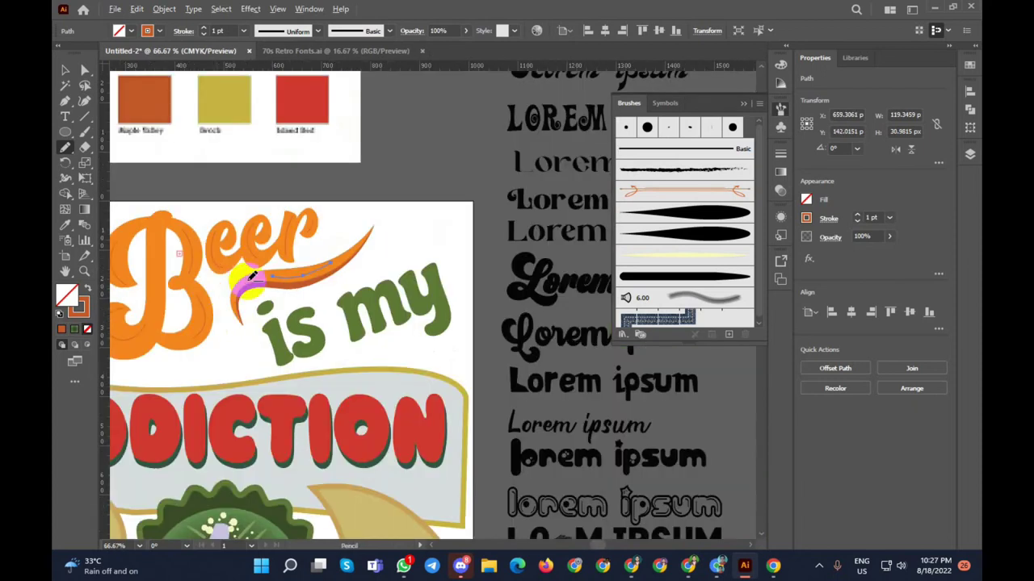
scroll(280, 308, up, 2)
scroll(277, 295, up, 1)
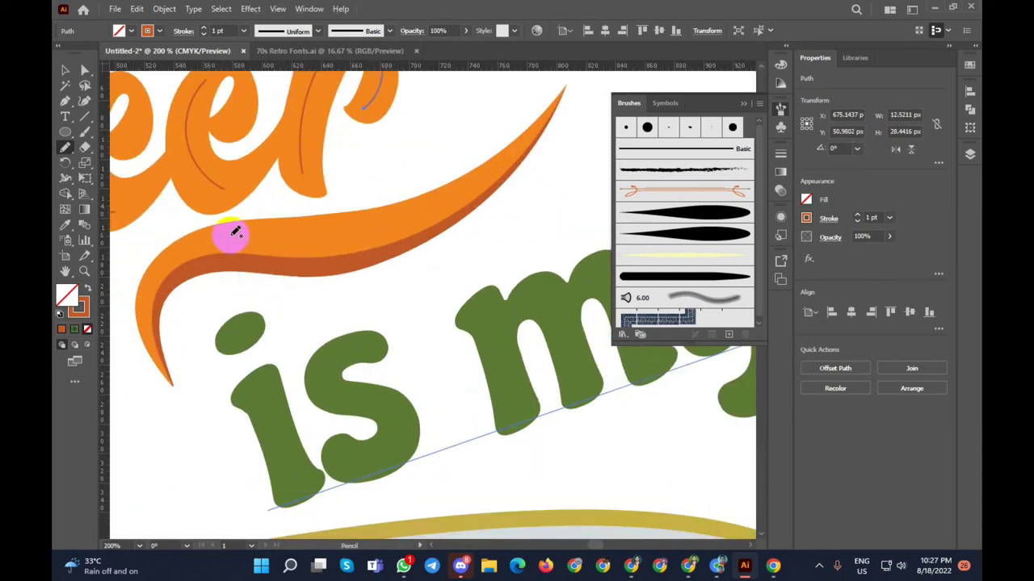
drag(220, 240, 457, 184)
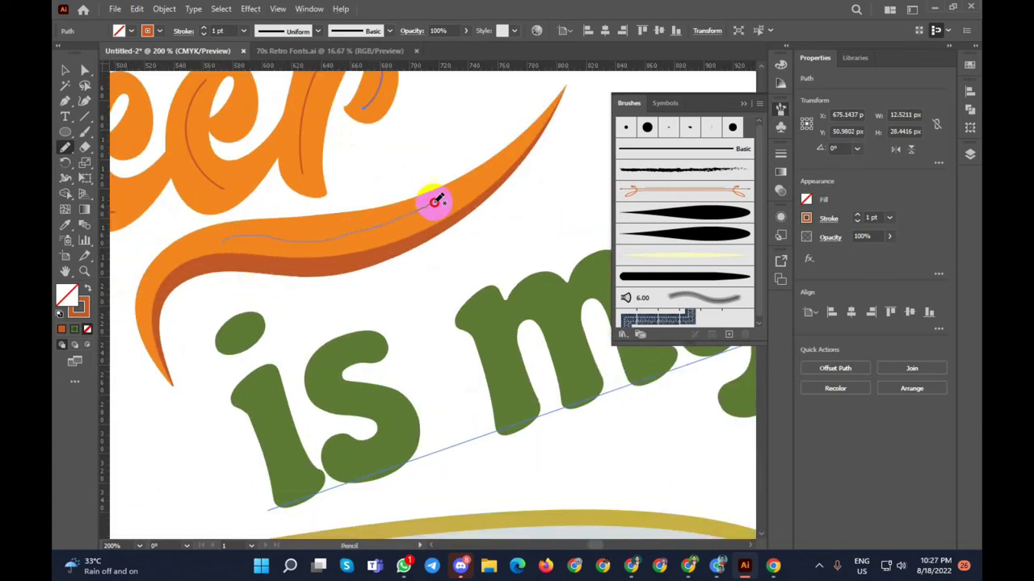
scroll(215, 254, down, 5)
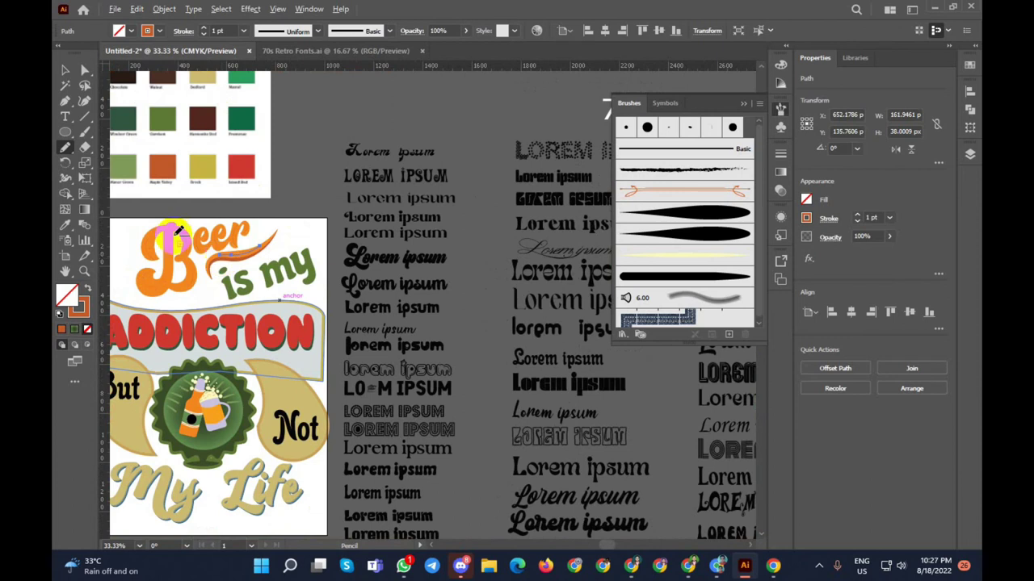
Step: Shift-select all the highlight lines inside Beer and along the swoosh
scroll(145, 250, up, 3)
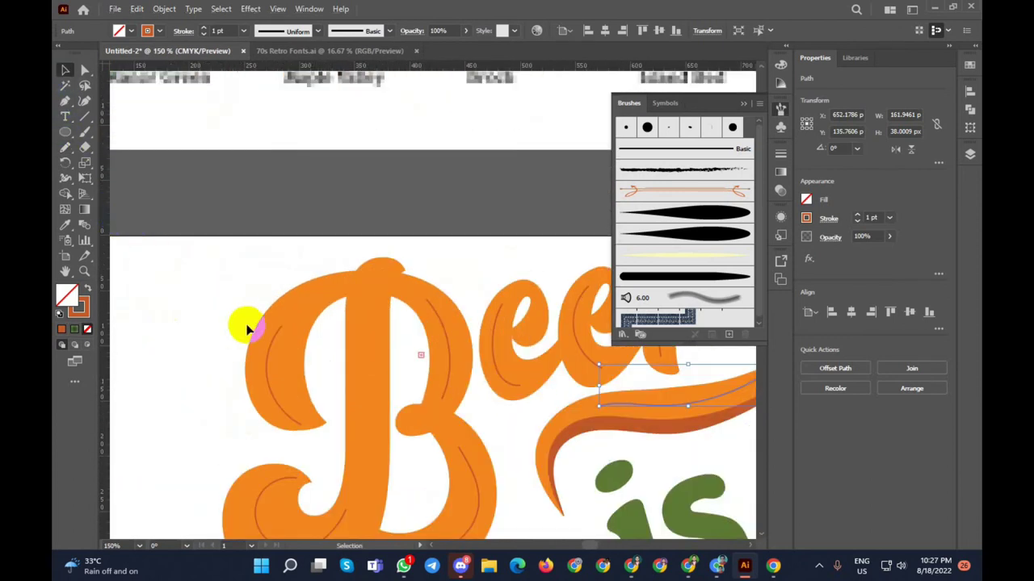
scroll(240, 311, up, 1)
scroll(239, 296, down, 2)
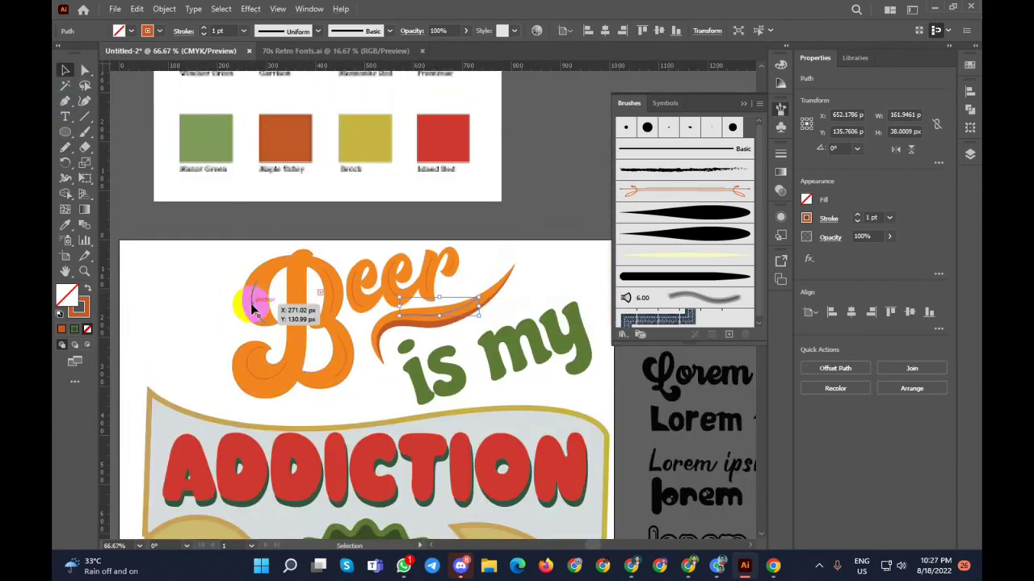
shift+click(330, 305)
shift+click(349, 294)
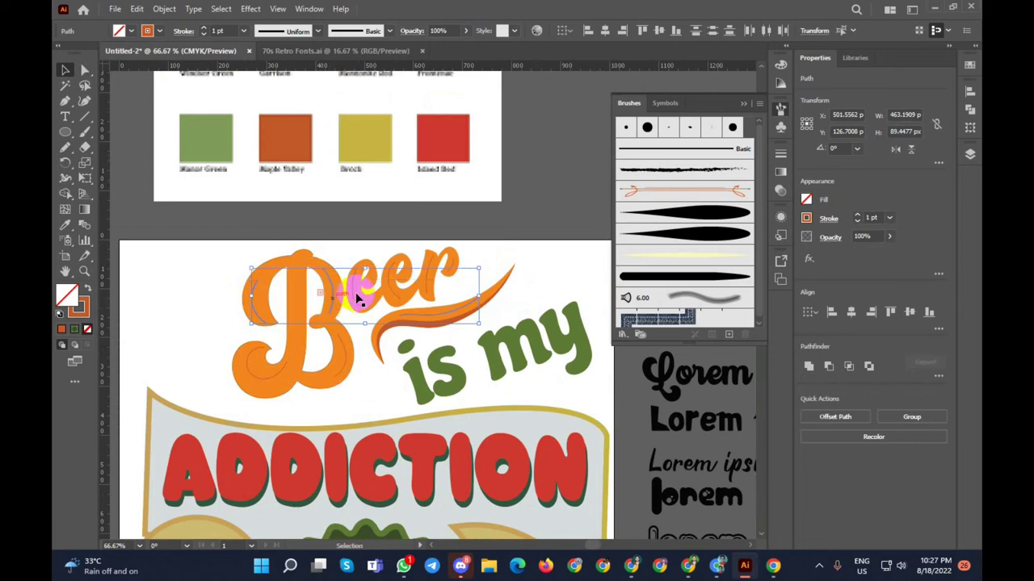
scroll(344, 295, up, 3)
shift+click(442, 277)
shift+click(553, 277)
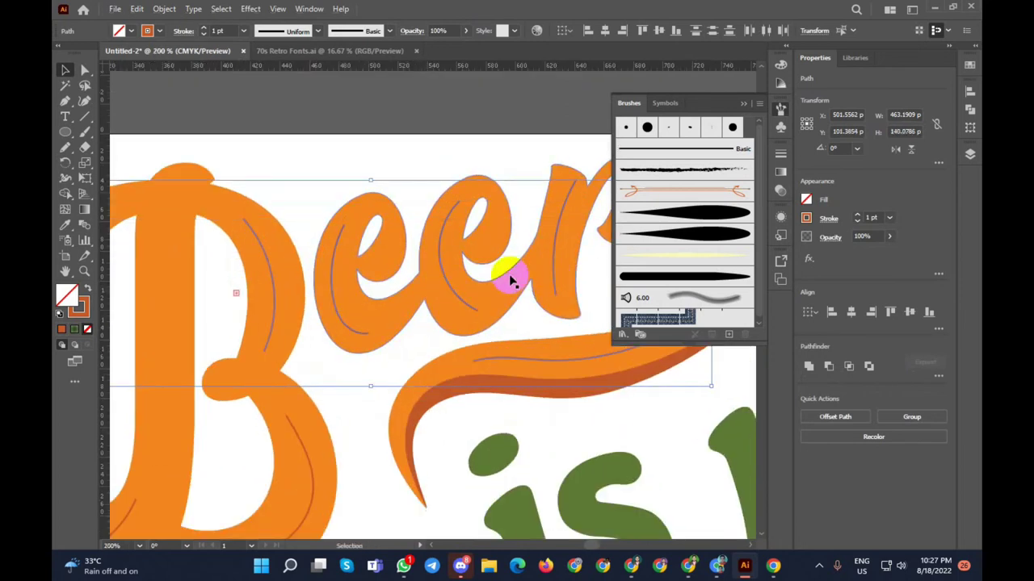
scroll(510, 269, down, 2)
scroll(369, 385, up, 2)
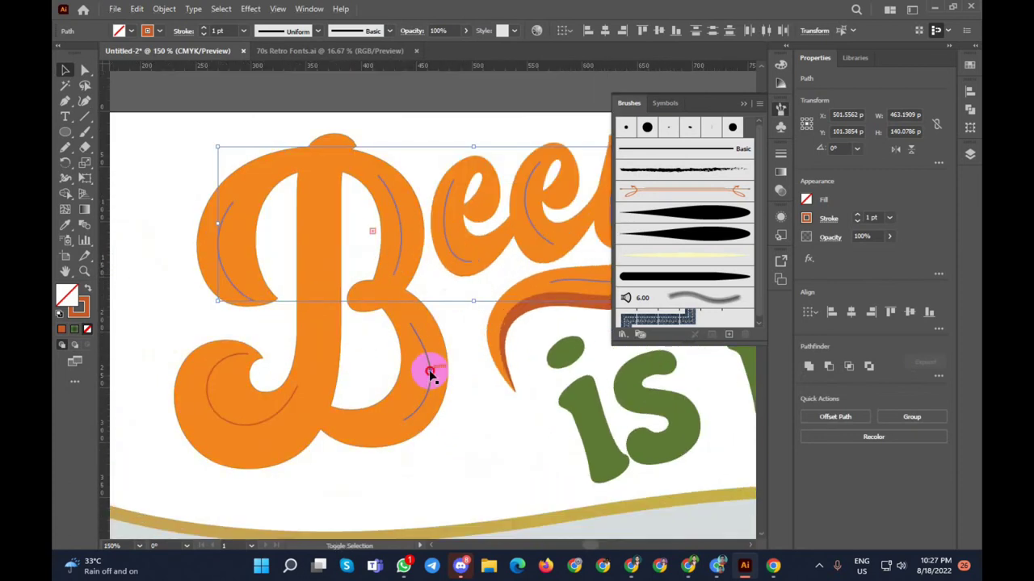
shift+click(247, 396)
shift+click(293, 302)
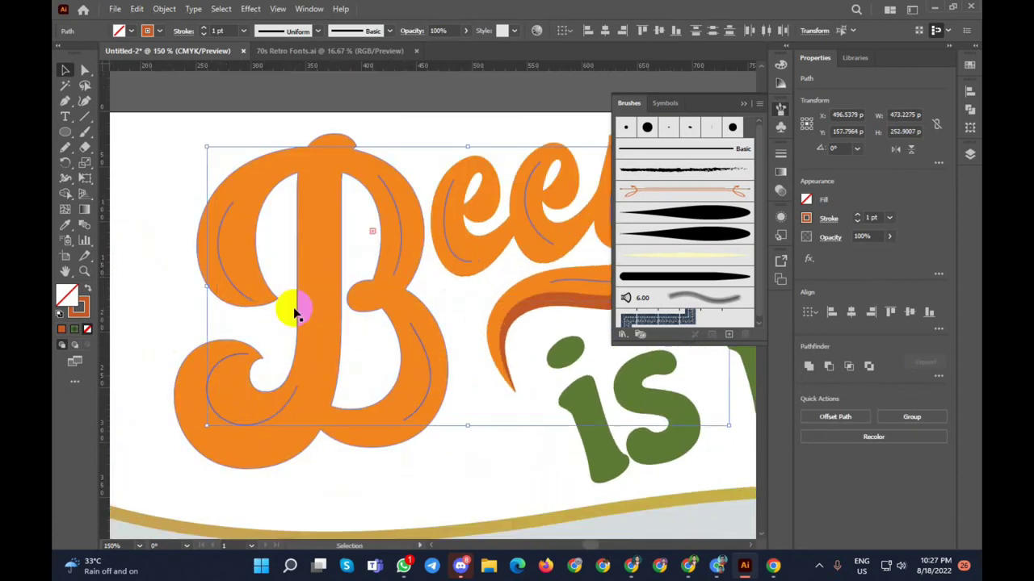
Step: Give the highlight strokes a 10 pt weight and a tapered width profile
click(205, 28)
click(206, 28)
click(206, 28)
click(205, 28)
click(205, 28)
click(206, 28)
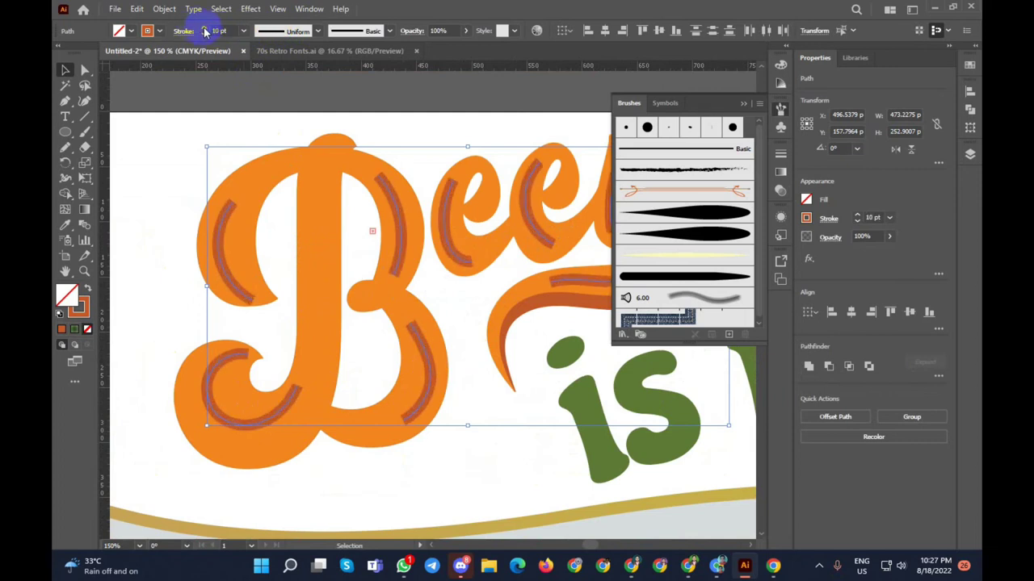
click(317, 34)
click(293, 70)
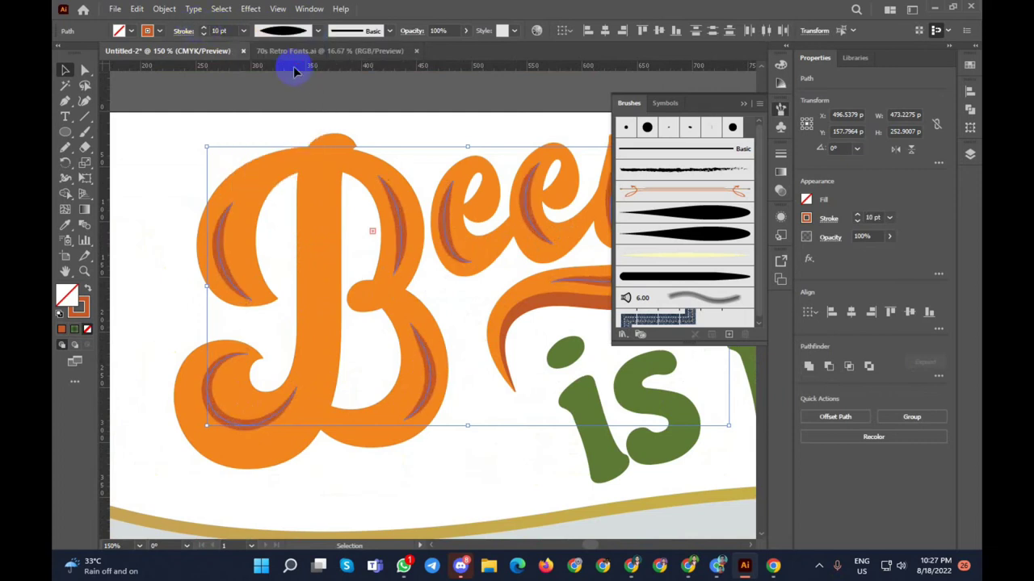
click(150, 196)
scroll(150, 196, down, 3)
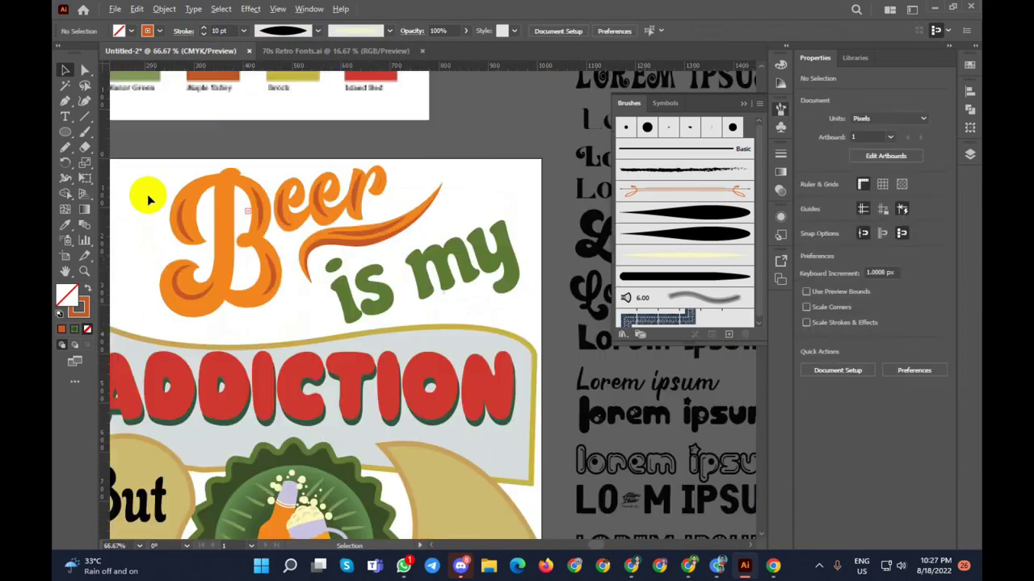
Step: Close the Brushes panel and choose Object > Expand for 'is my'
click(742, 102)
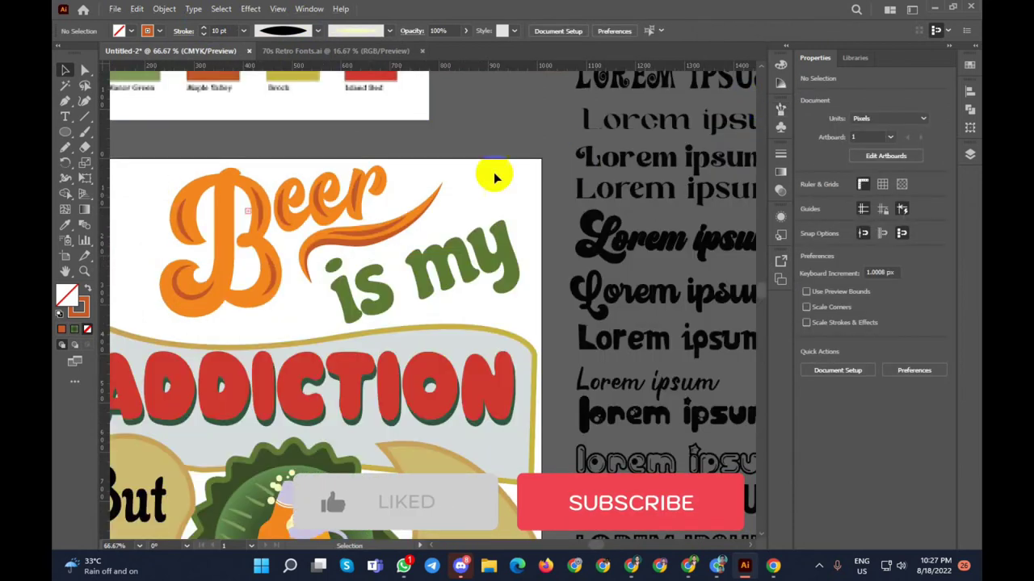
scroll(492, 126, down, 2)
scroll(496, 212, up, 2)
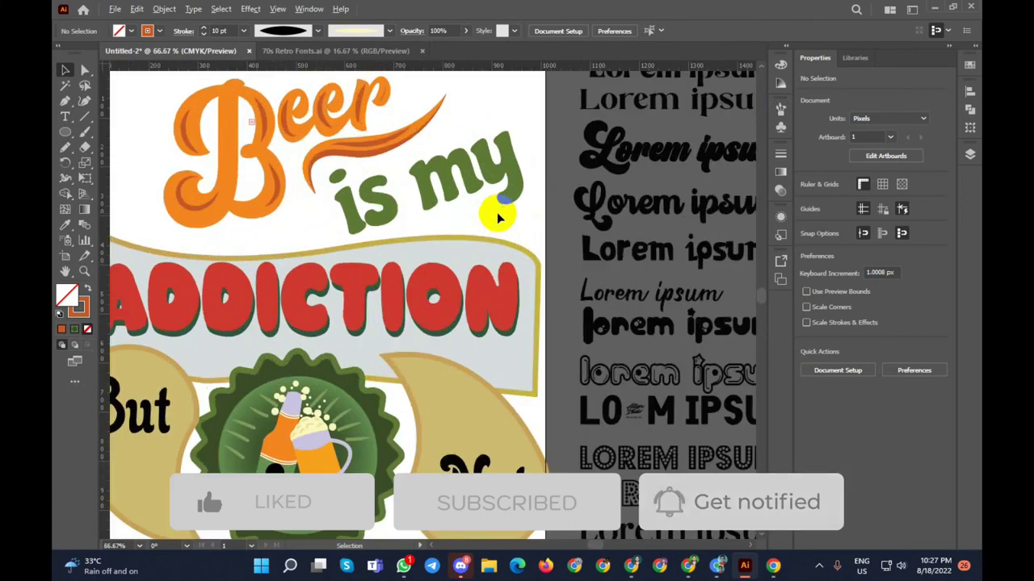
click(489, 213)
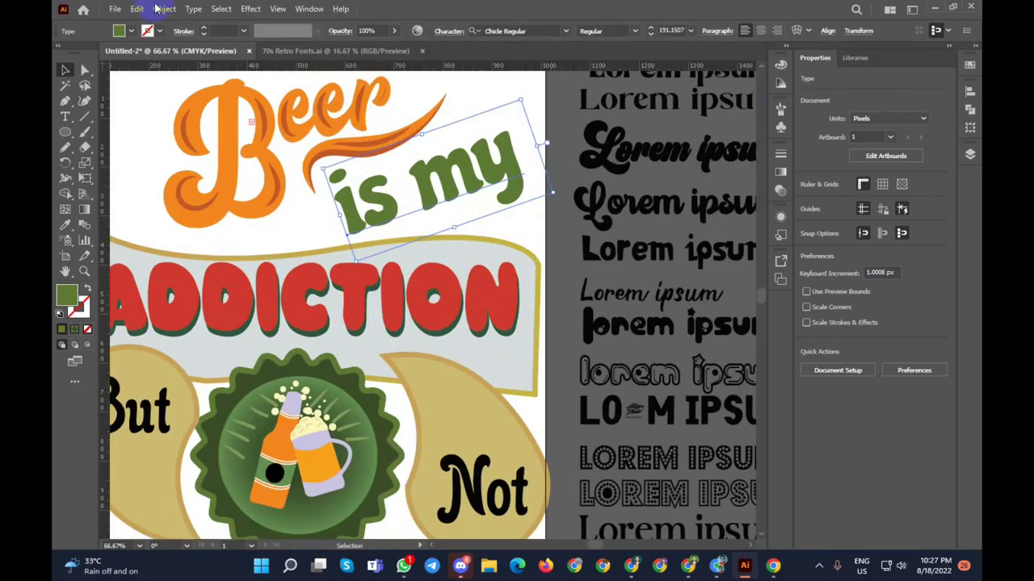
click(161, 8)
click(202, 160)
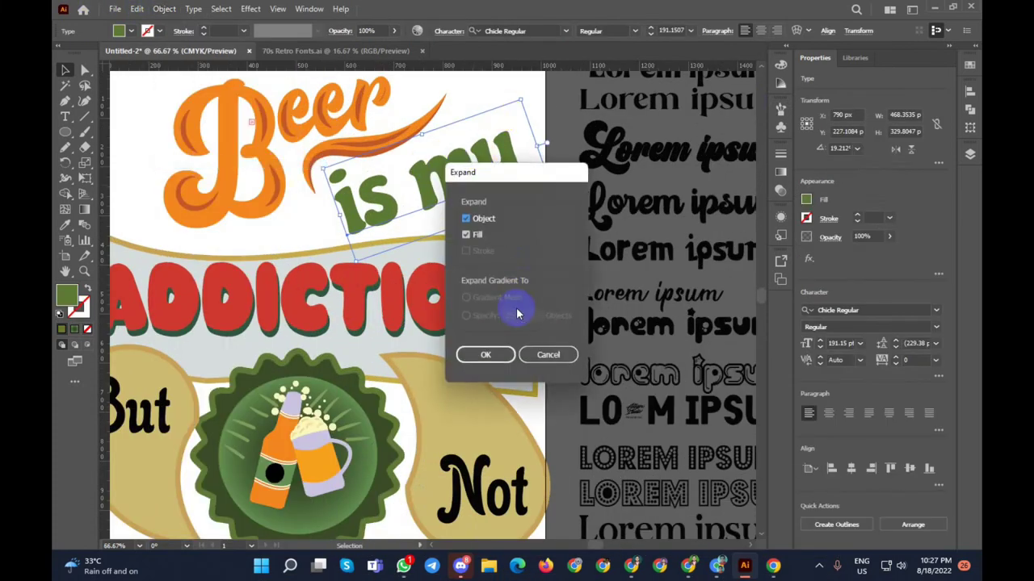
Step: Expand 'is my' into outlined shapes and reselect the expanded group
click(482, 355)
click(517, 117)
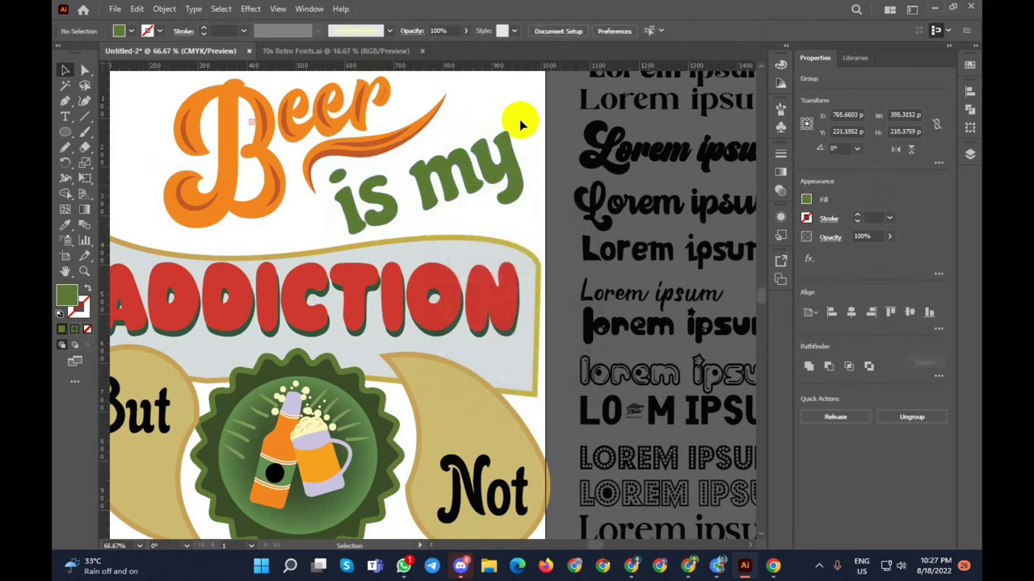
click(502, 178)
key(a)
key(v)
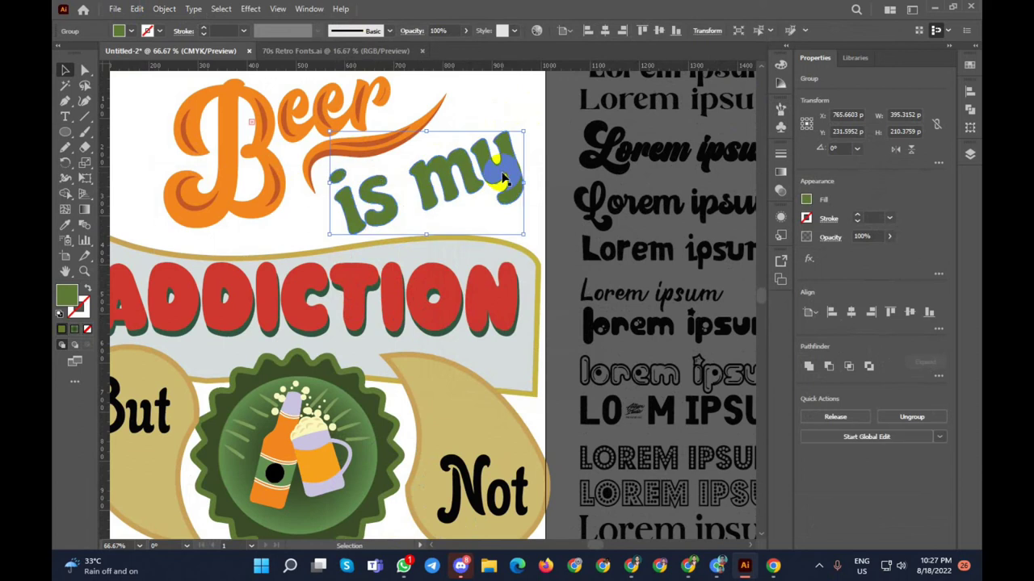
scroll(502, 178, down, 2)
scroll(501, 165, up, 3)
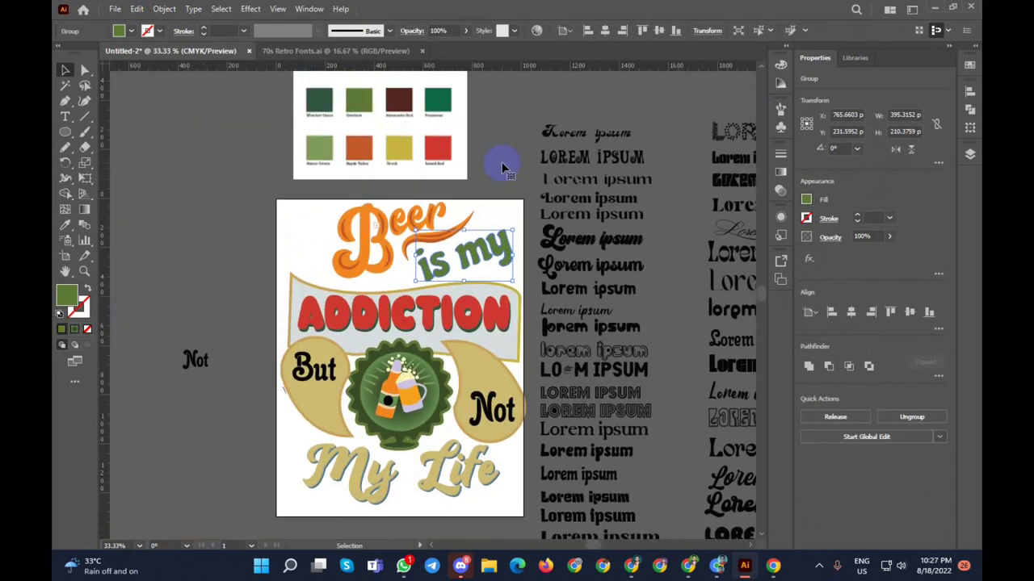
scroll(452, 186, up, 2)
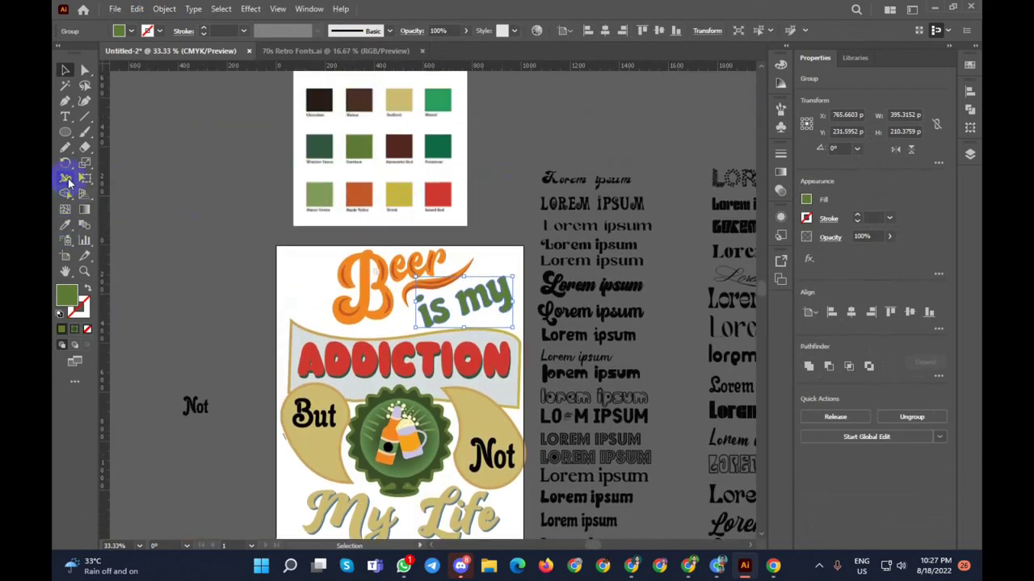
mouse_move(66, 194)
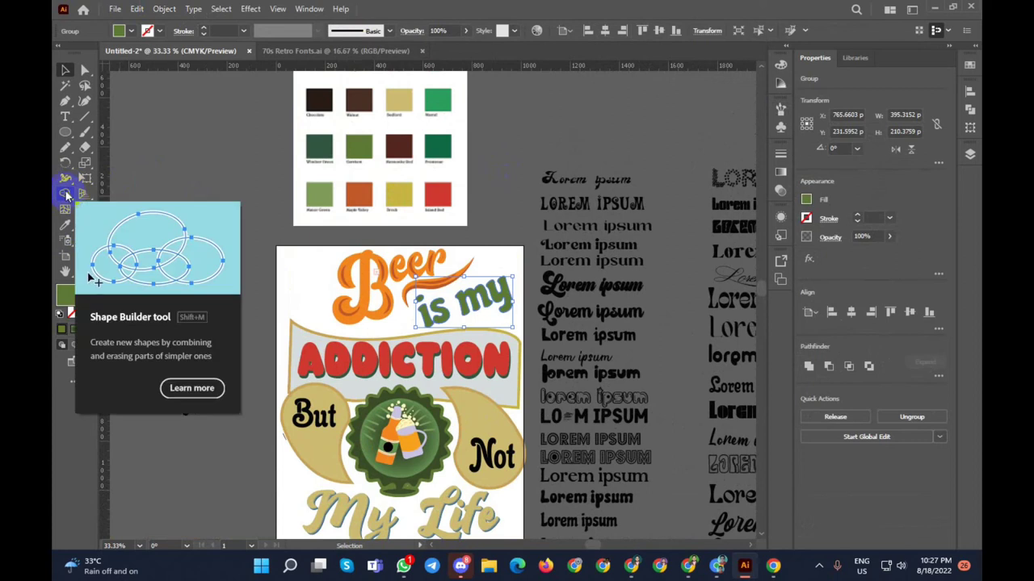
Step: Sample the beige palette colour onto 'is my' with the Eyedropper, then deselect
click(65, 224)
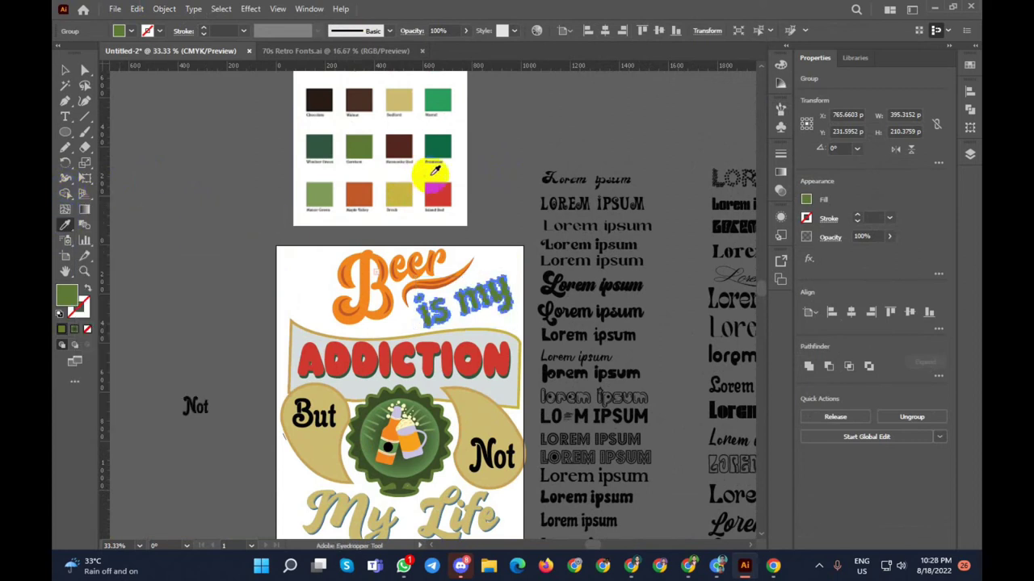
click(408, 187)
click(399, 100)
click(65, 71)
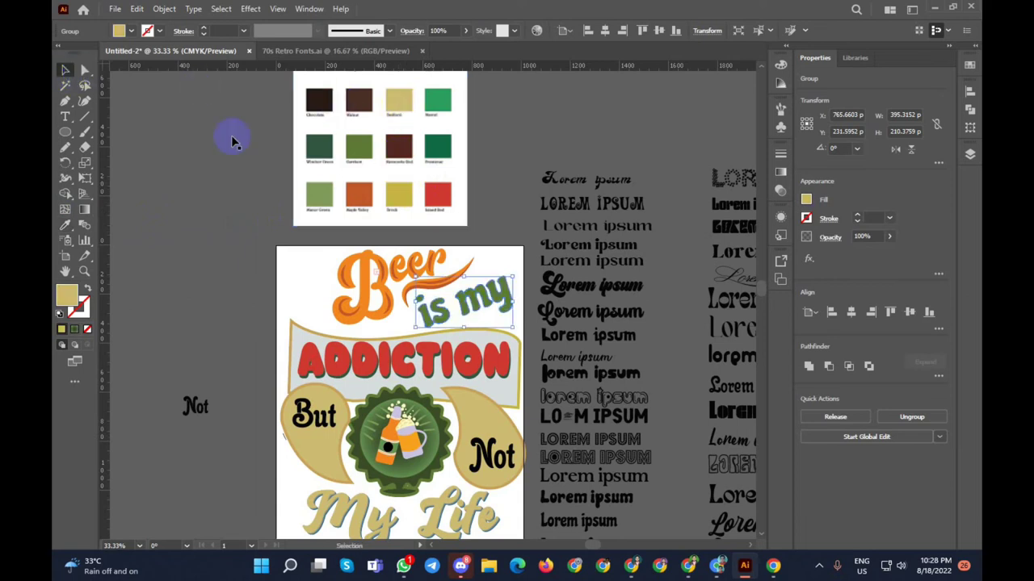
click(499, 297)
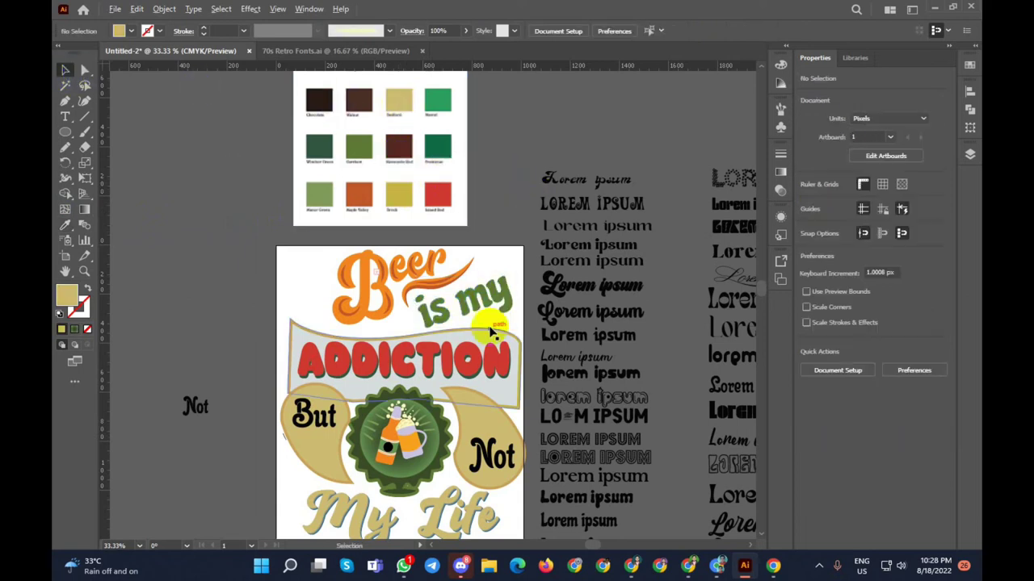
scroll(487, 330, up, 3)
Step: Nudge the green 'is my' upward and 2 px left
click(444, 256)
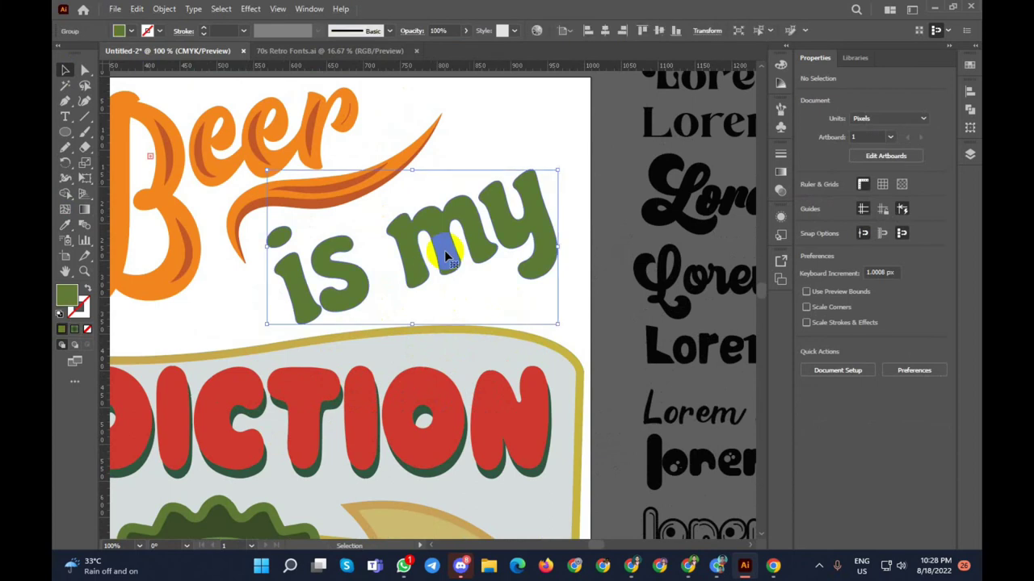
key(Up)
key(Up)
key(Up)
key(Up)
key(Up)
key(Up)
key(Left)
key(Left)
key(Left)
key(Left)
key(Up)
key(Up)
key(Up)
key(Up)
key(Up)
key(Up)
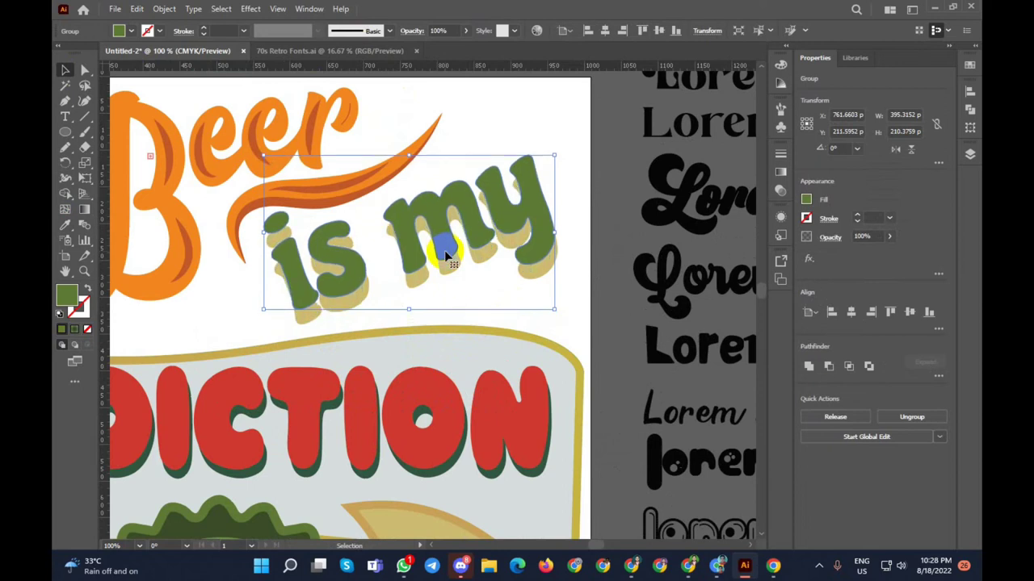
click(466, 304)
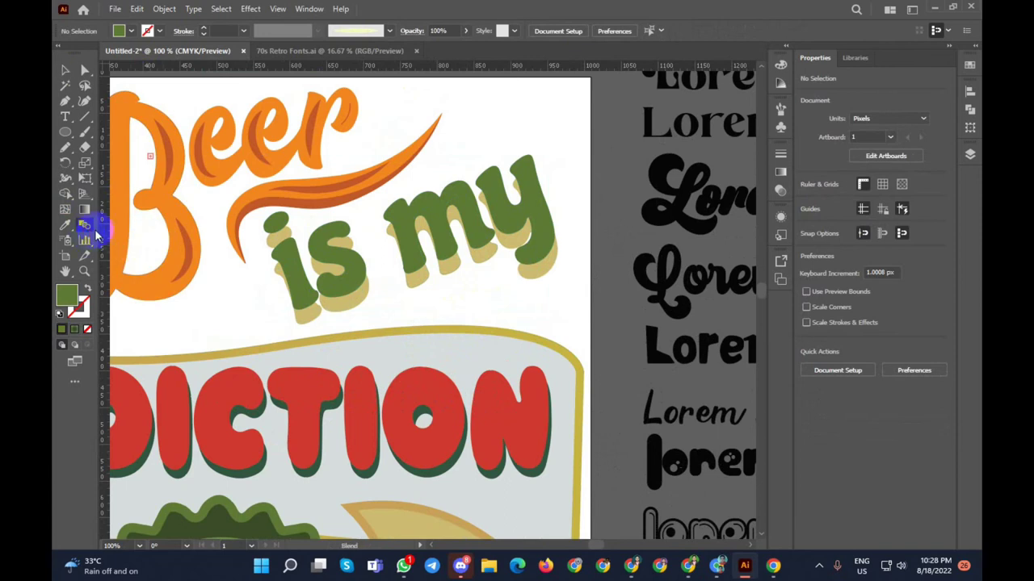
Step: Blend the green 'is my' into its beige copy with the Blend tool
click(91, 227)
scroll(445, 288, up, 1)
click(275, 265)
click(269, 298)
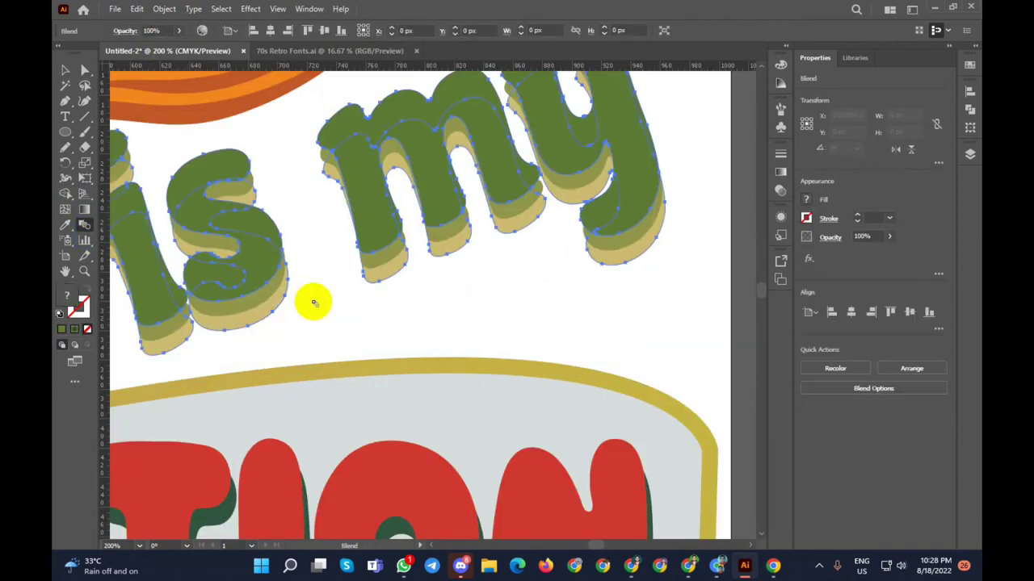
scroll(345, 277, down, 1)
click(68, 77)
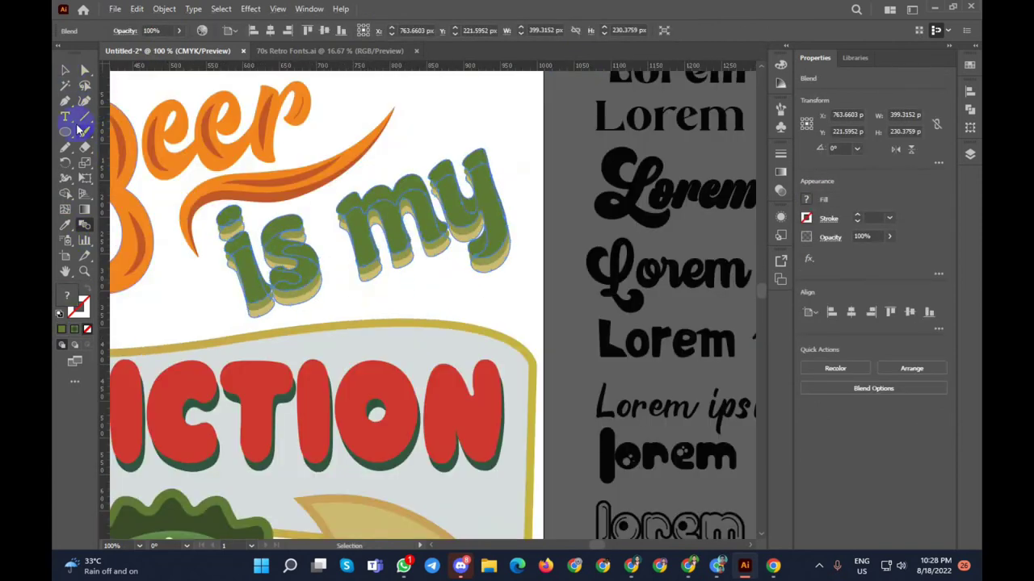
Step: Set the blend spacing to Specified Steps (10) and reselect the 'is my' blend
double_click(85, 226)
click(626, 367)
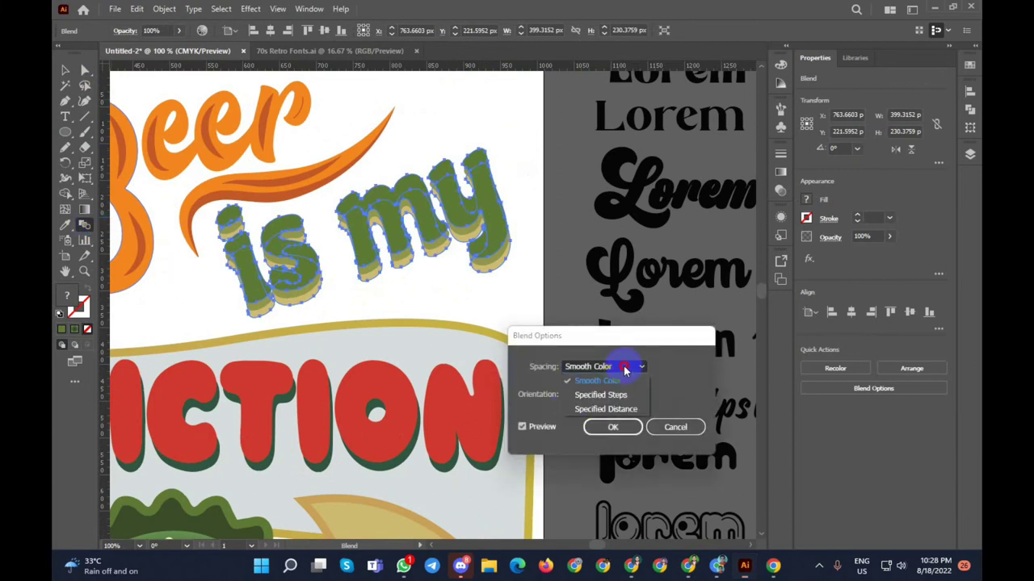
click(627, 397)
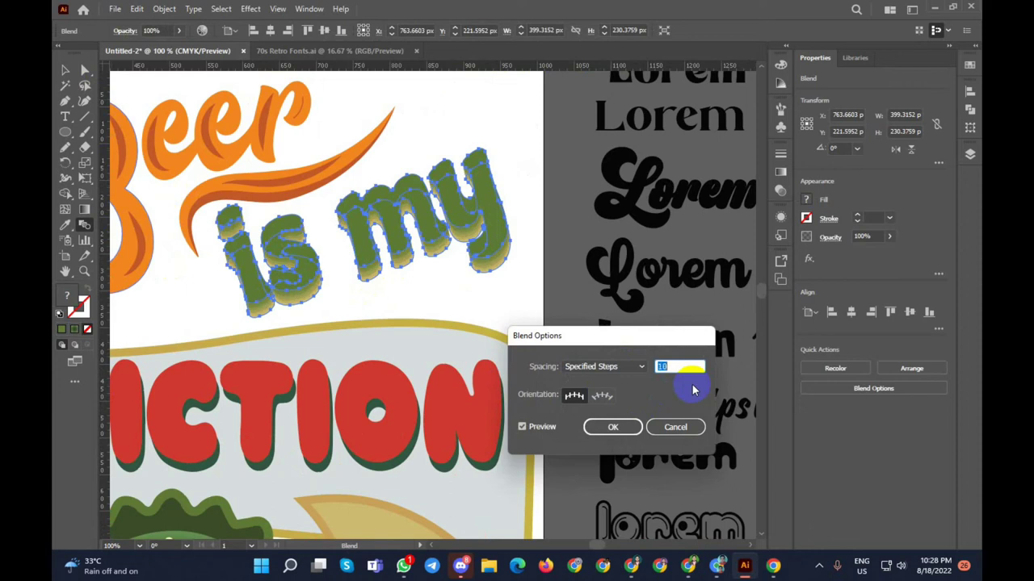
click(612, 426)
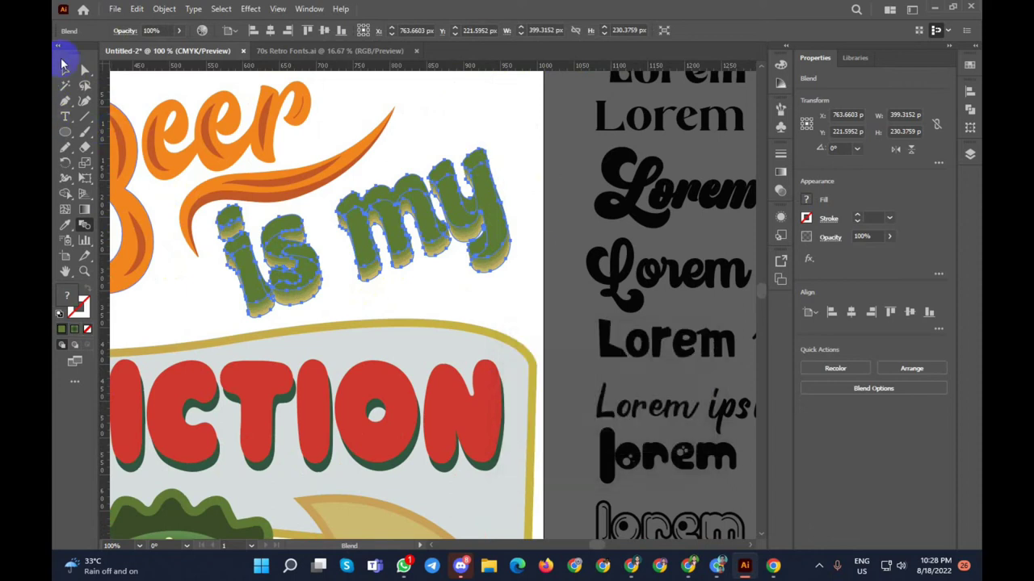
click(65, 71)
click(545, 160)
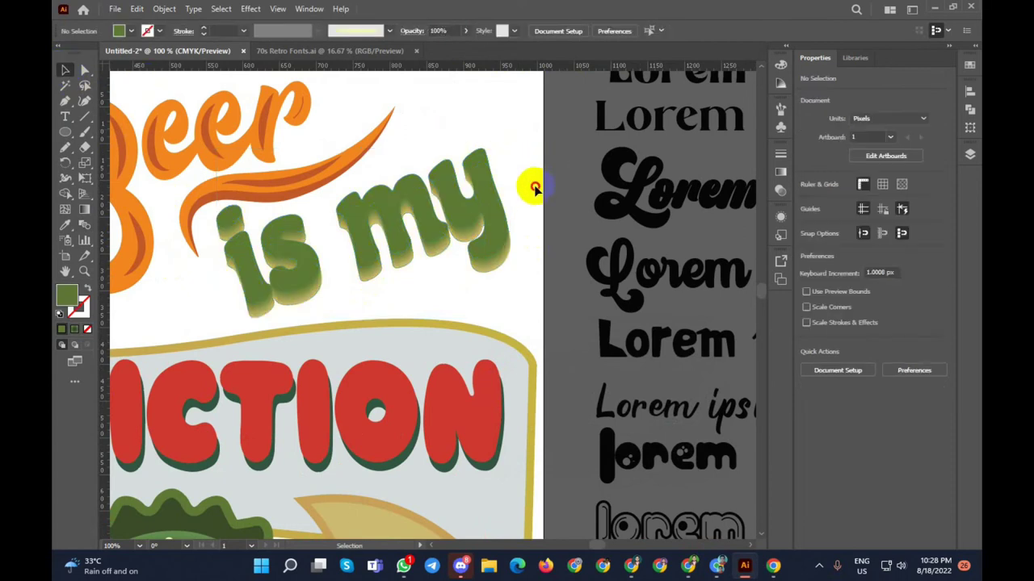
click(363, 292)
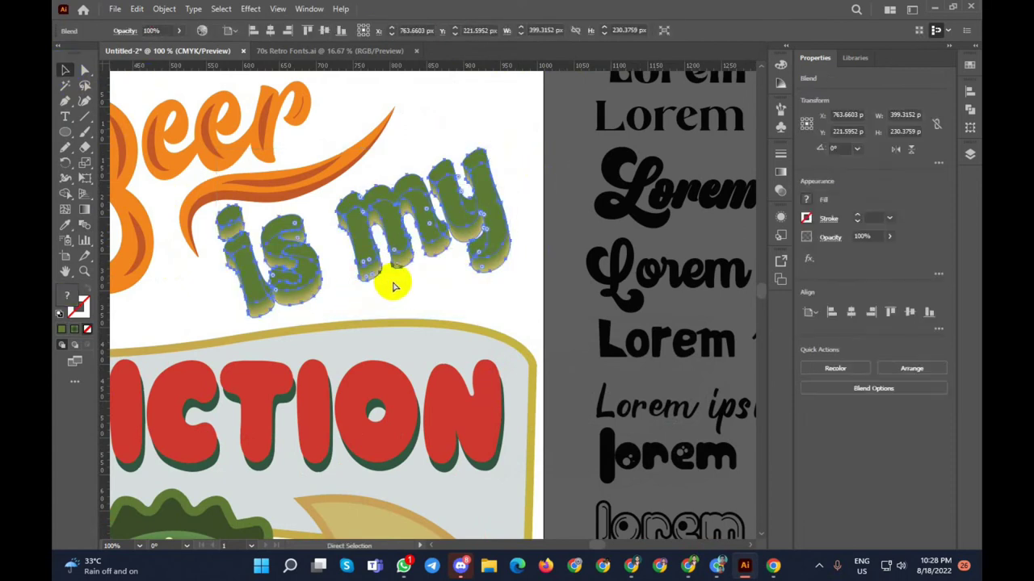
Step: Group the orange Beer letters, highlight strokes and swoosh into one object of about 576.5 × 309 px
scroll(526, 143, down, 2)
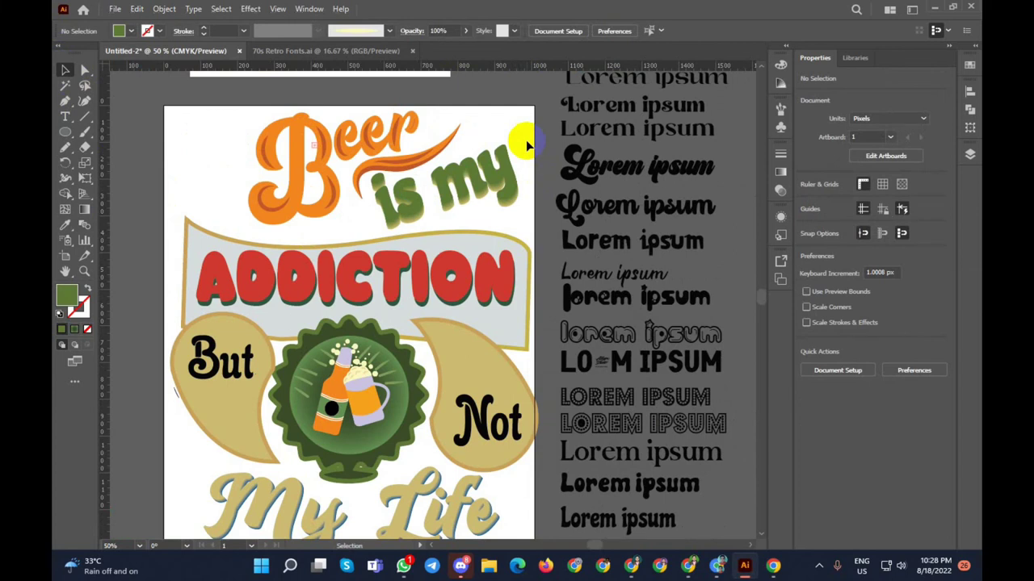
click(398, 134)
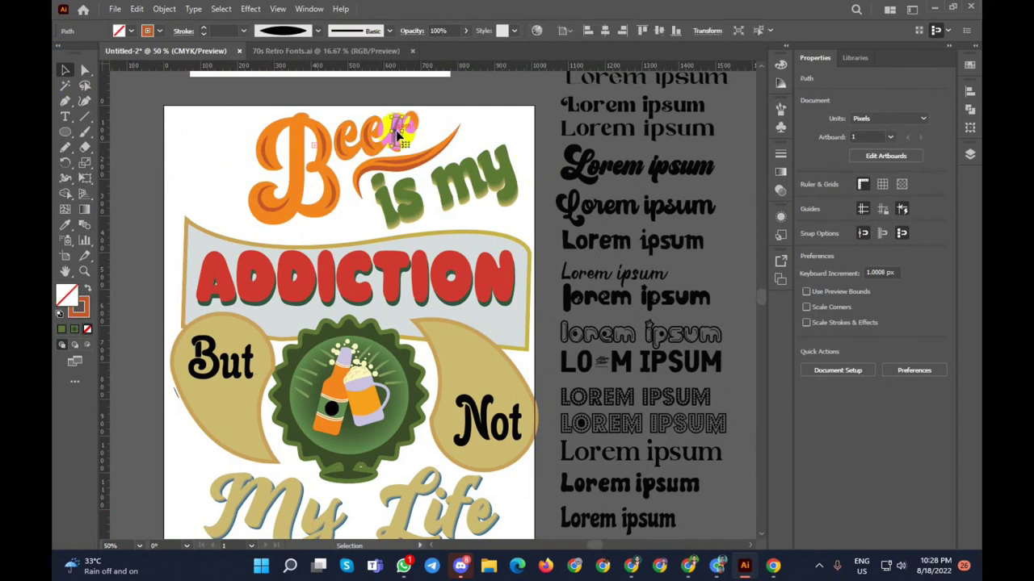
mouse_move(480, 125)
mouse_down()
mouse_move(297, 155)
mouse_move(279, 208)
mouse_up()
scroll(279, 208, up, 2)
scroll(278, 210, up, 1)
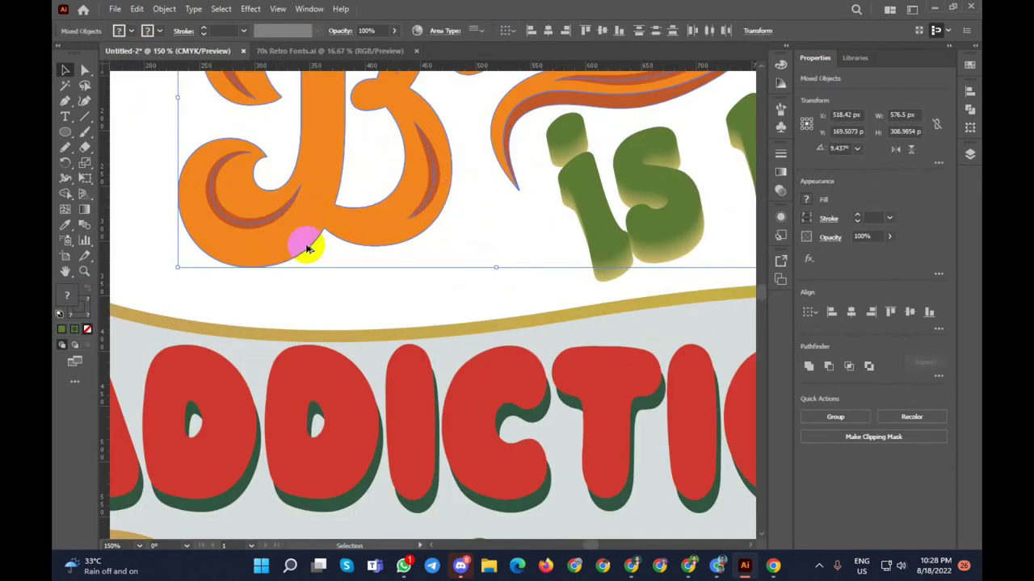
scroll(306, 249, down, 2)
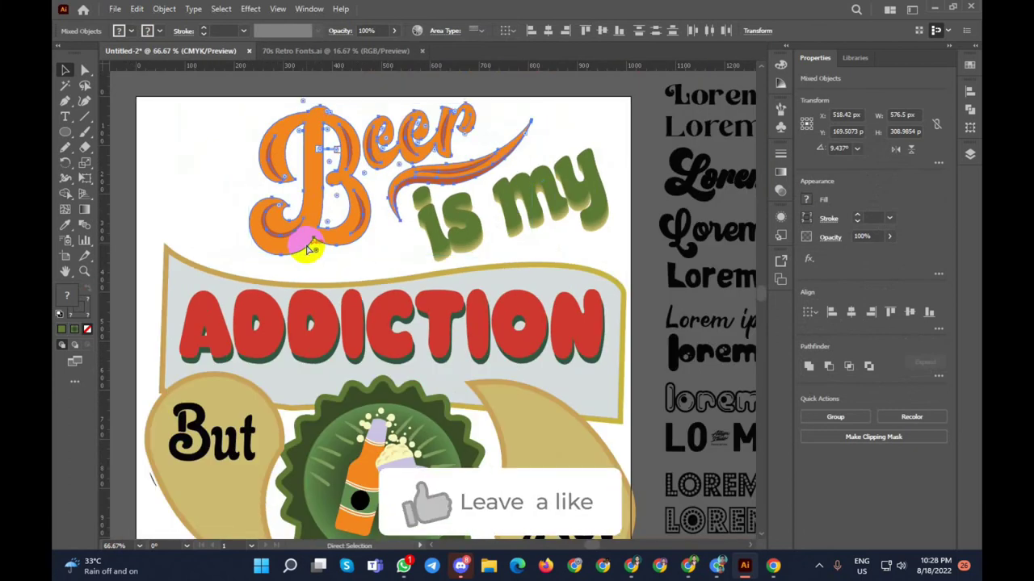
key(ctrl+g)
click(221, 193)
scroll(221, 192, down, 1)
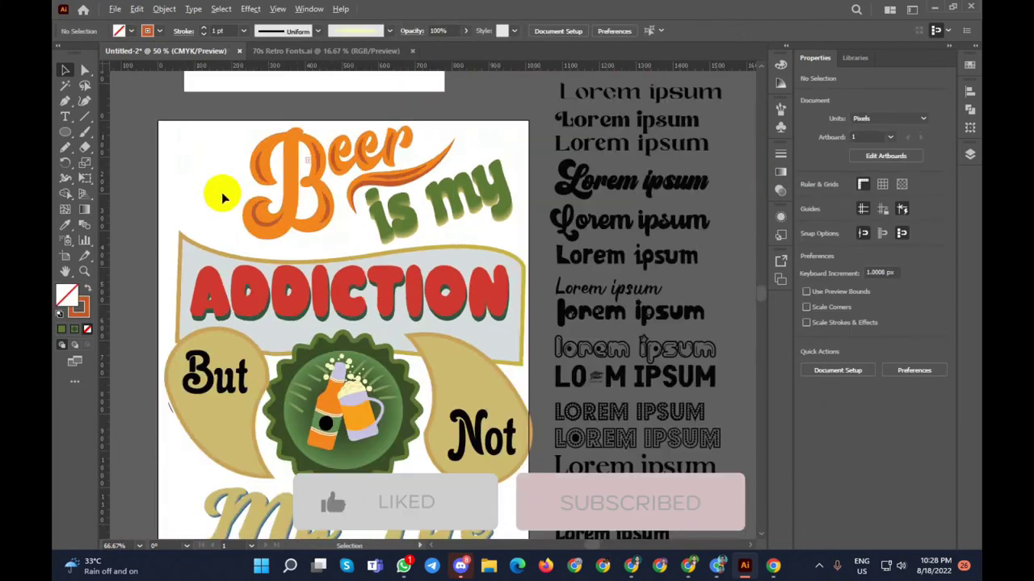
click(292, 148)
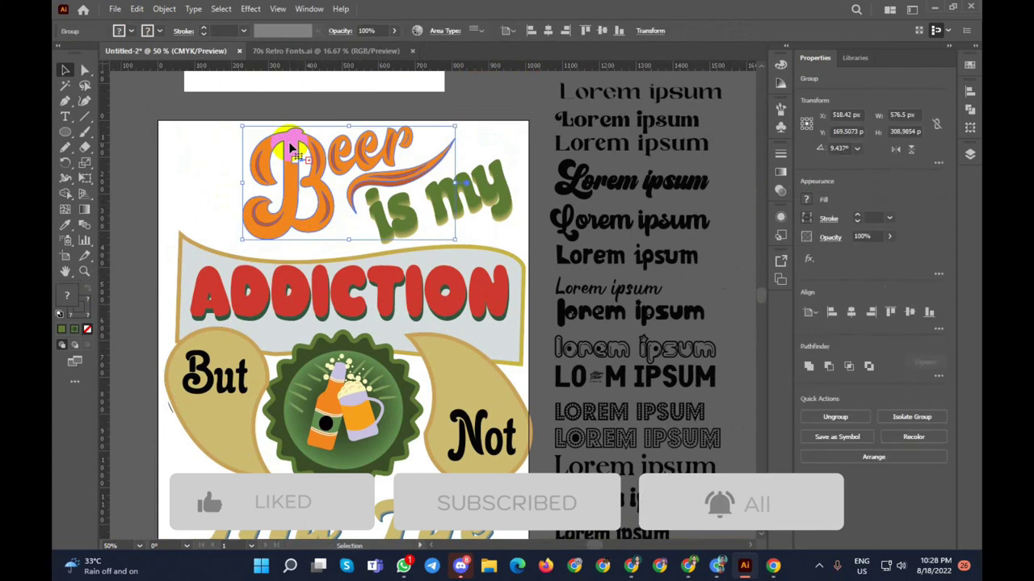
Step: Duplicate the Beer group and offset the copy up and to the left of the original
shift+click(248, 144)
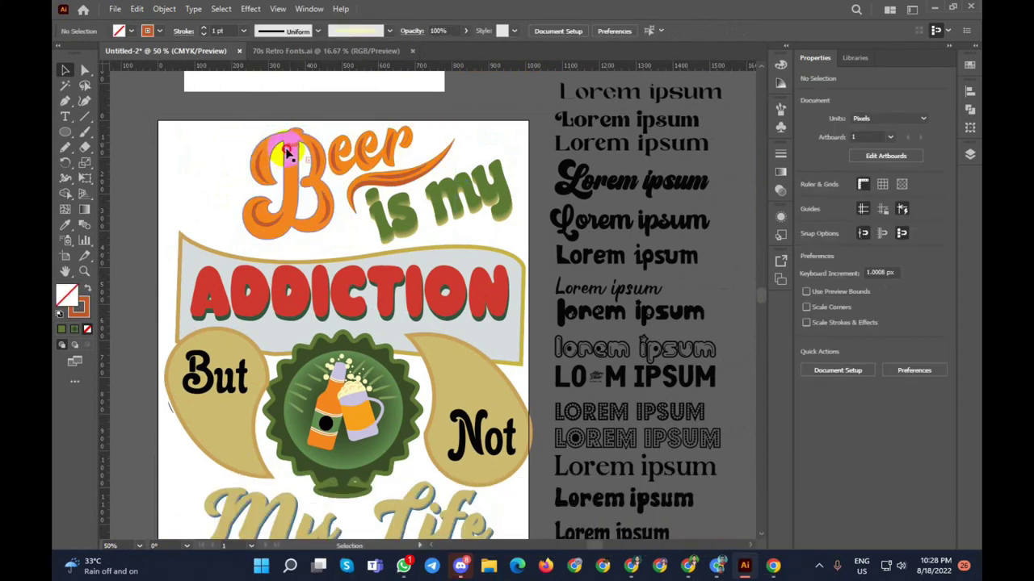
drag(289, 153, 241, 150)
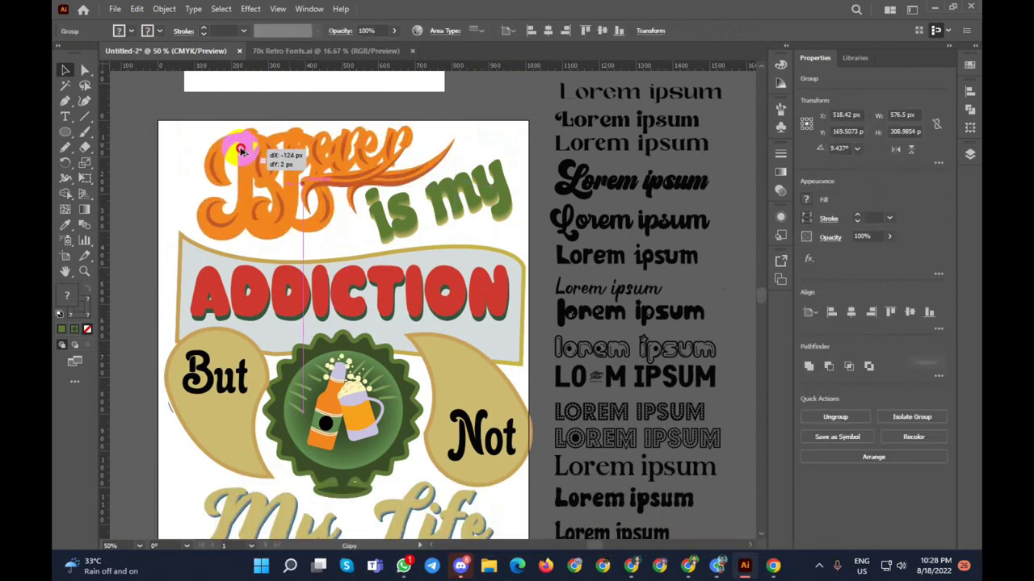
drag(240, 150, 223, 145)
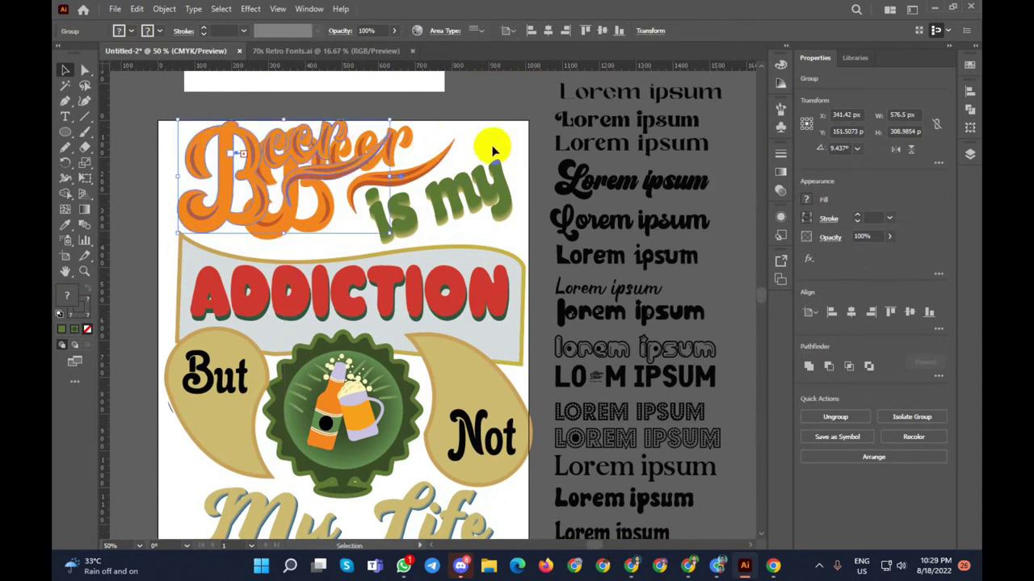
key(ctrl+z)
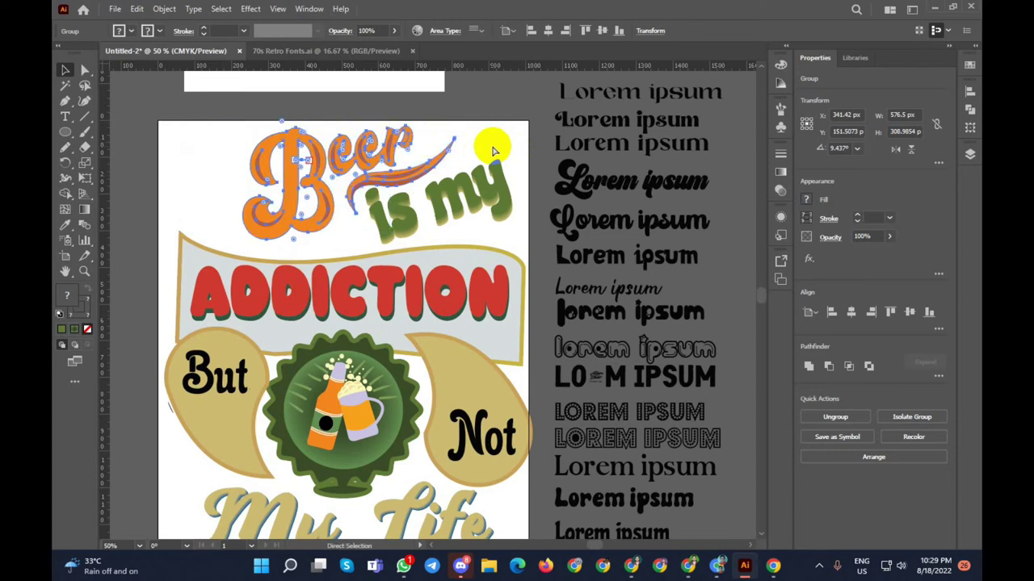
mouse_move(298, 144)
mouse_down()
mouse_move(280, 142)
mouse_move(300, 139)
mouse_up()
click(473, 142)
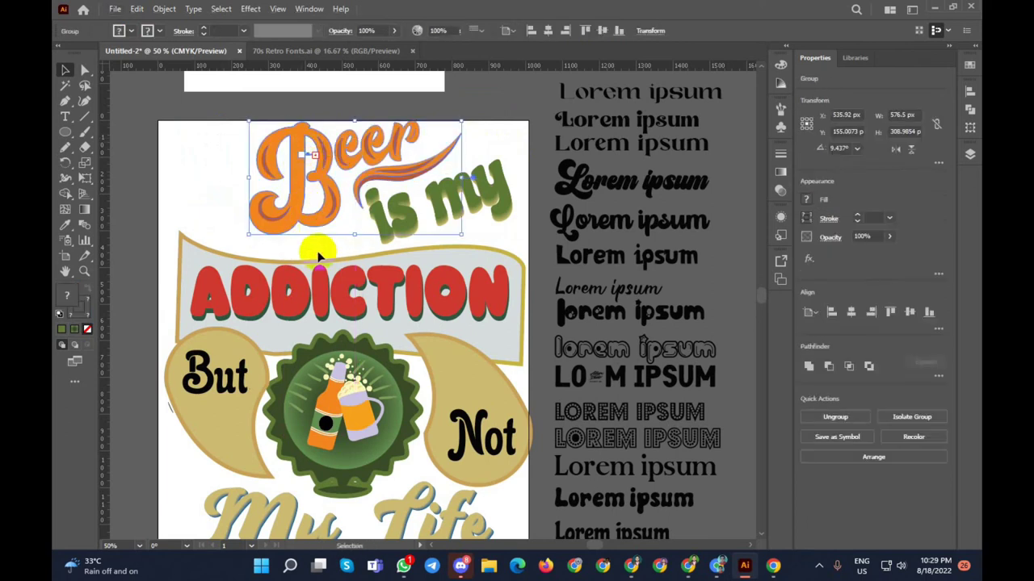
click(318, 247)
drag(289, 188, 278, 179)
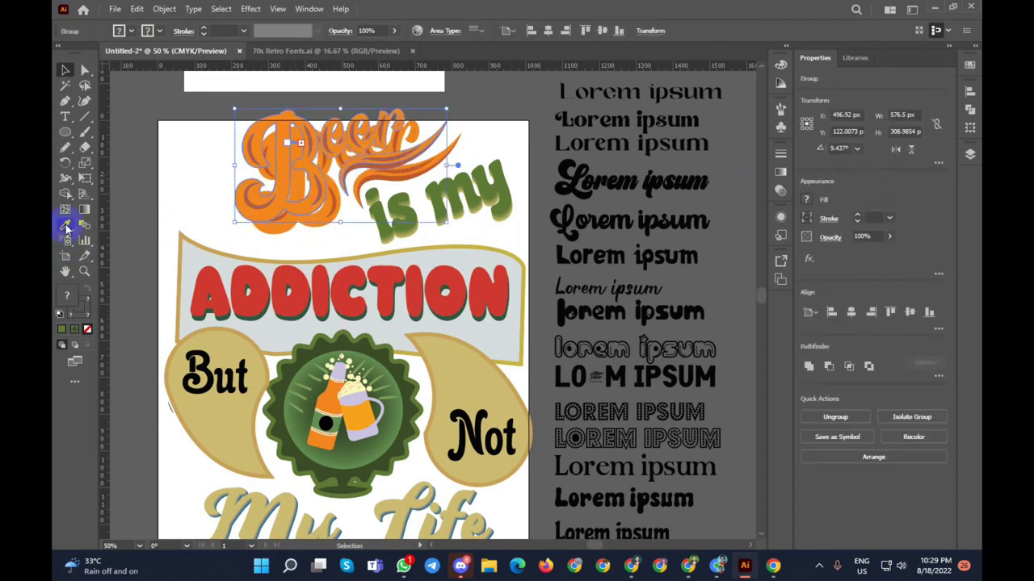
Step: Fill the Beer copy with the tan sampled from the 'But' shape
click(66, 228)
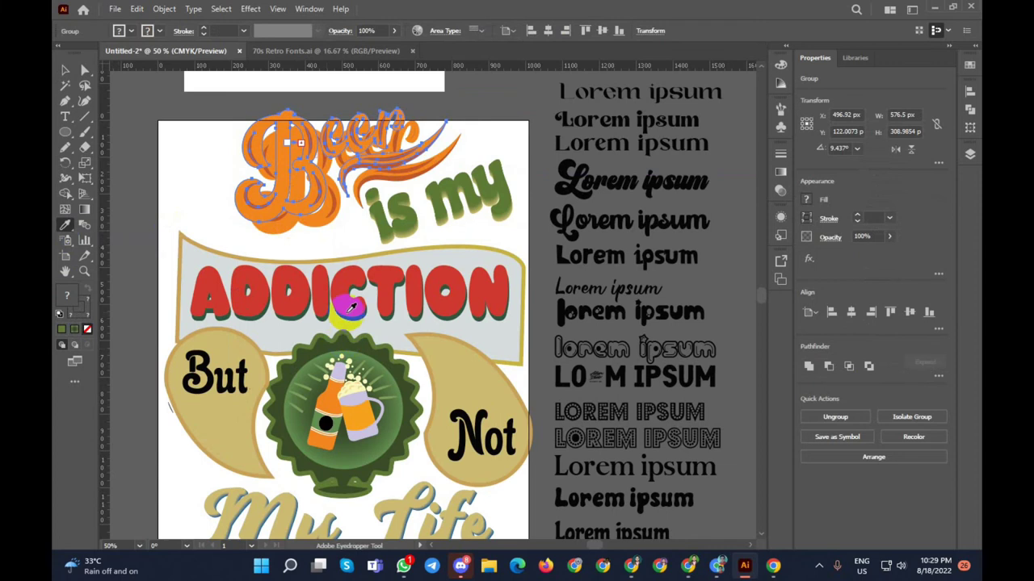
click(230, 346)
click(71, 70)
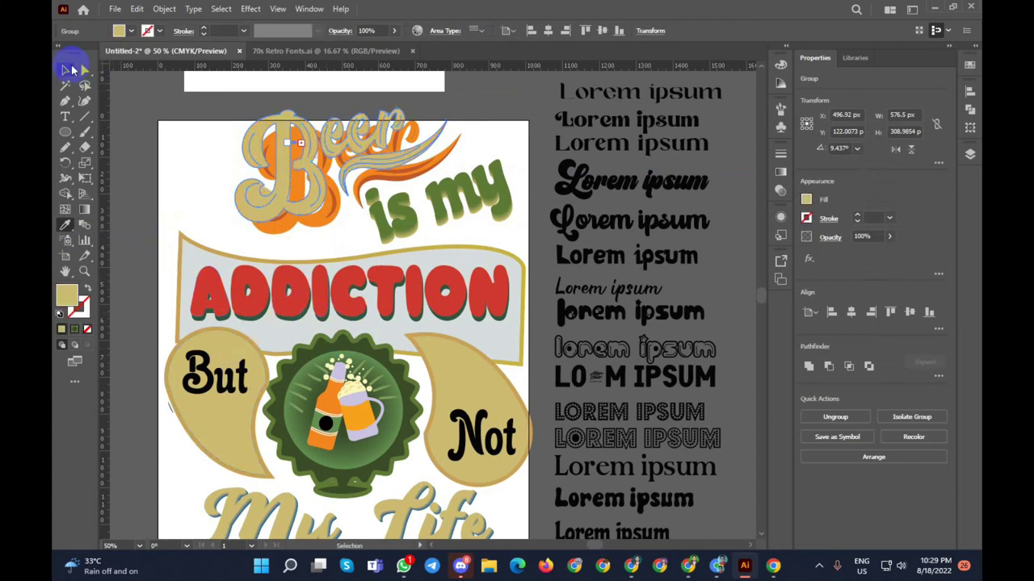
Step: Blend the tan Beer copy into the orange Beer original
scroll(346, 218, up, 2)
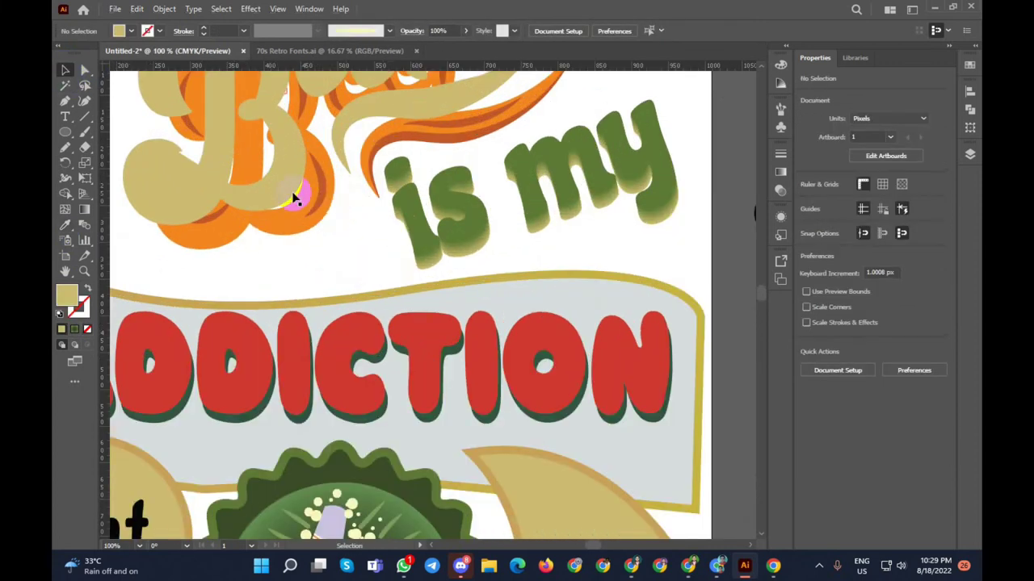
click(309, 252)
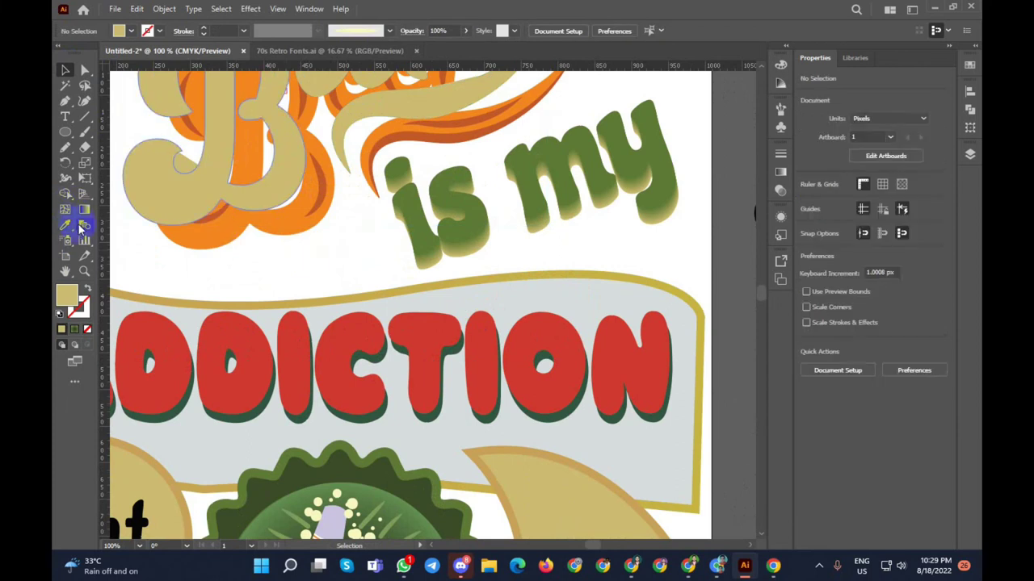
click(85, 226)
click(242, 220)
click(296, 224)
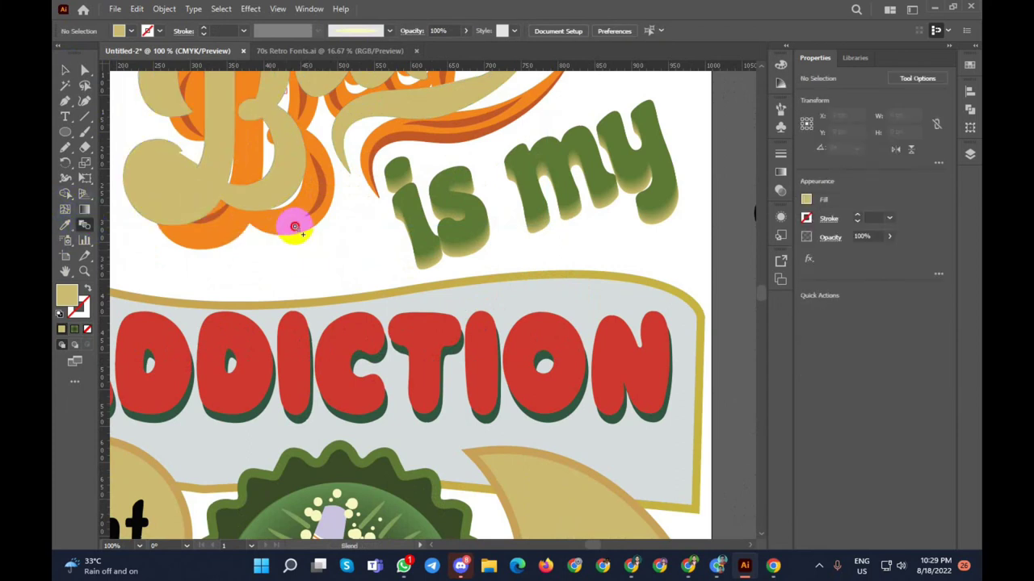
Step: Set the blend spacing to Specified Steps and raise the step count
double_click(85, 228)
click(630, 370)
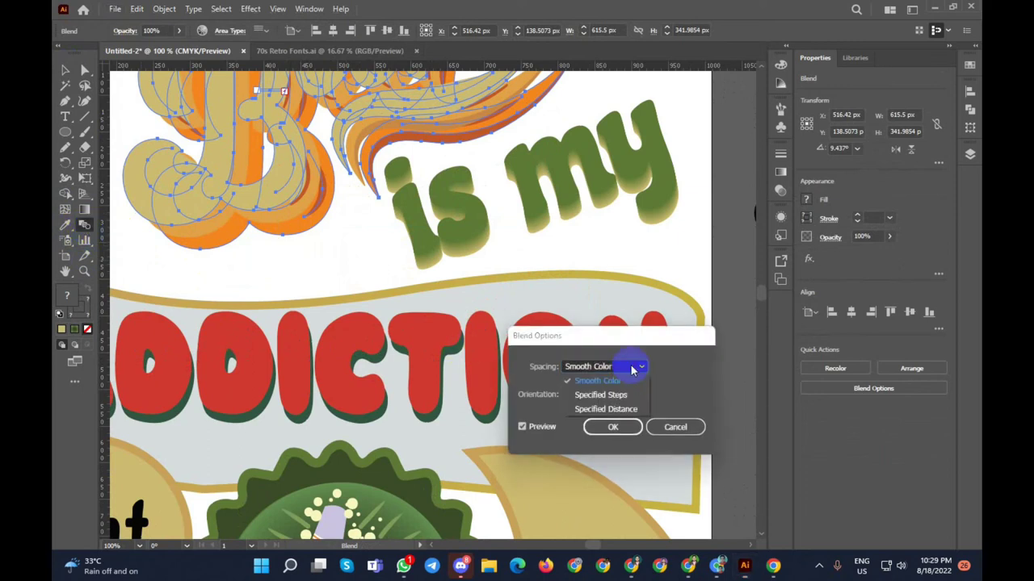
click(634, 396)
key(Up)
key(Up)
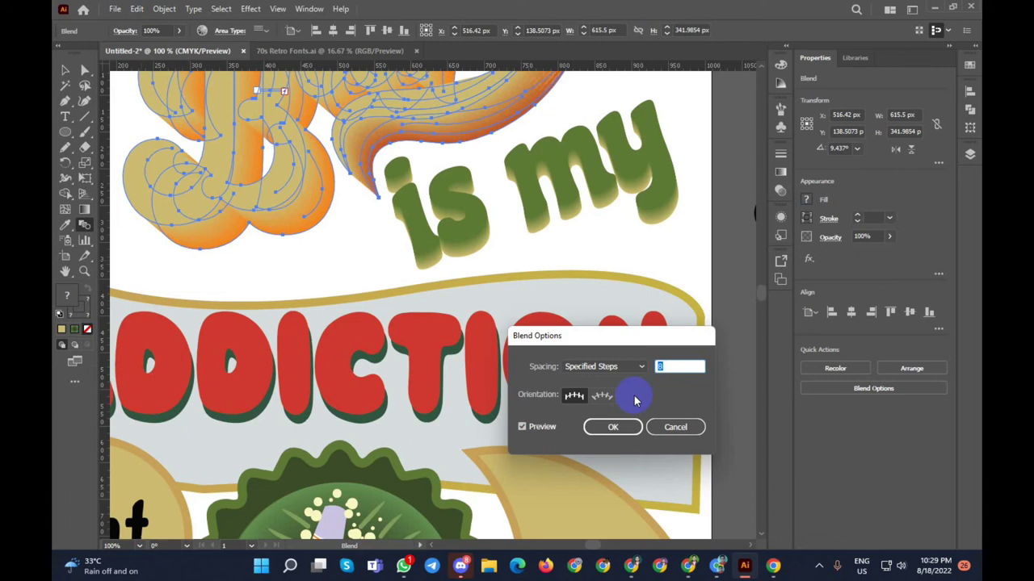
Step: Enter a first blend step count, confirm it, and deselect the artwork
text(5)
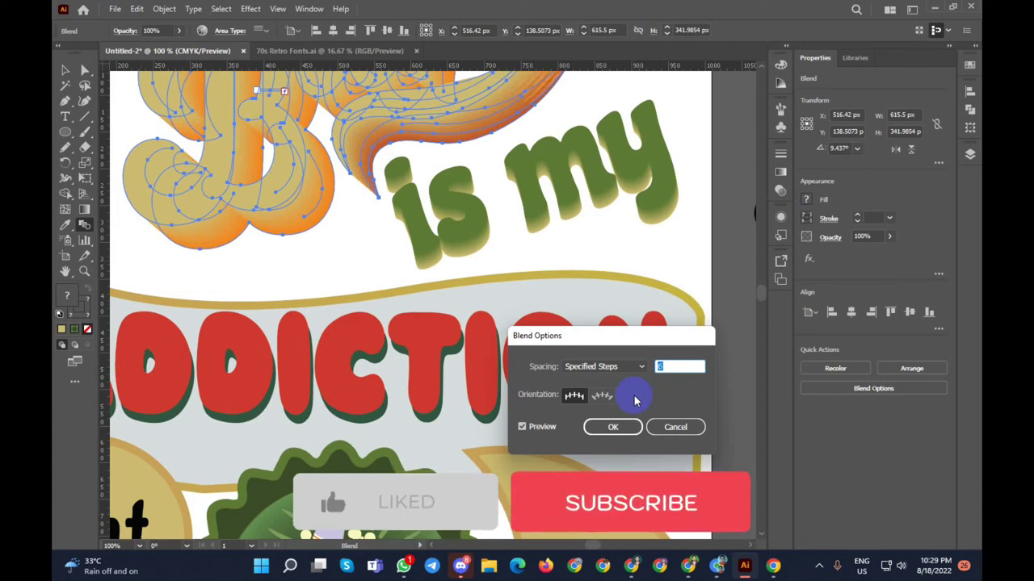
text(1)
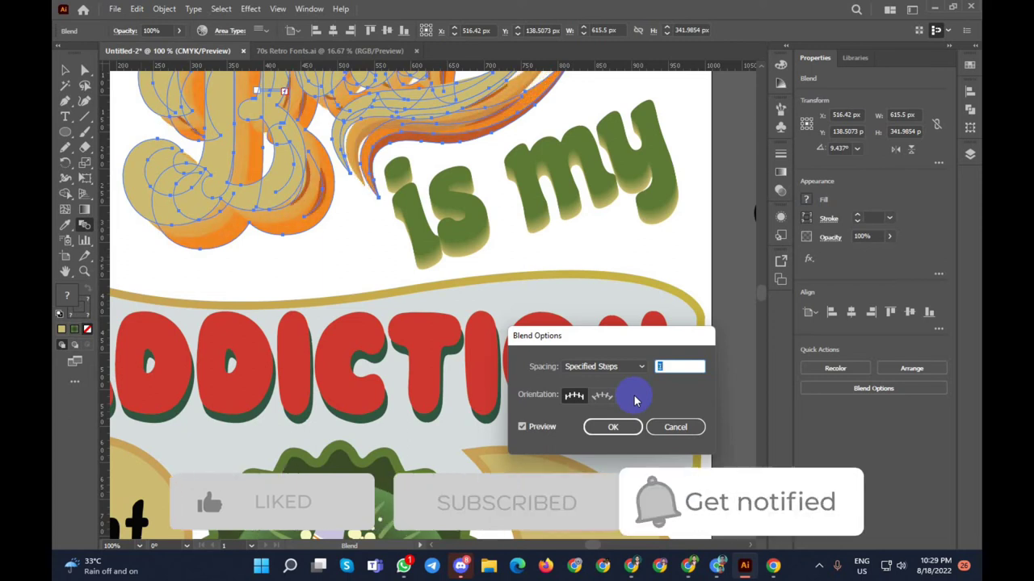
text(3)
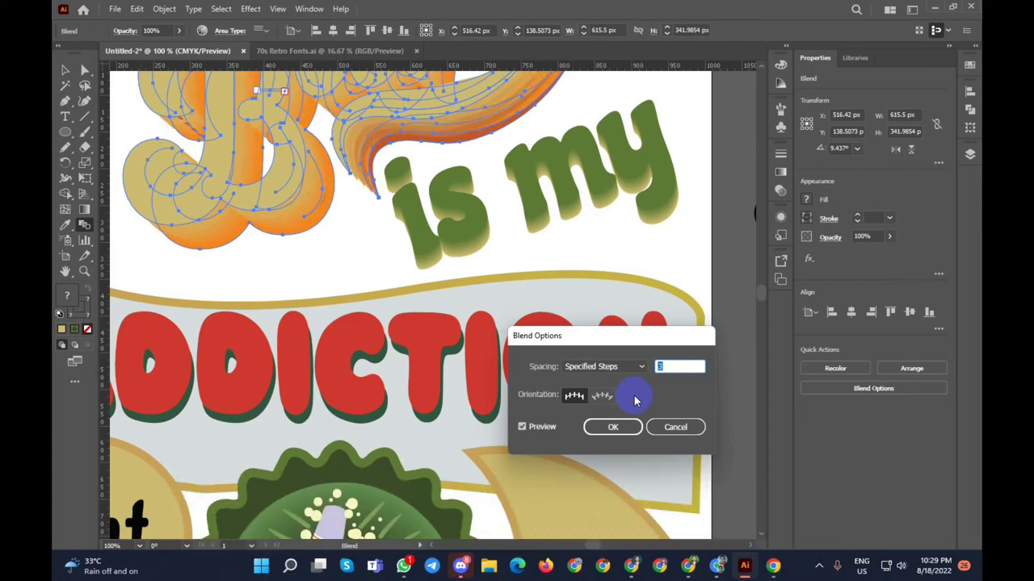
click(613, 426)
click(63, 71)
click(224, 260)
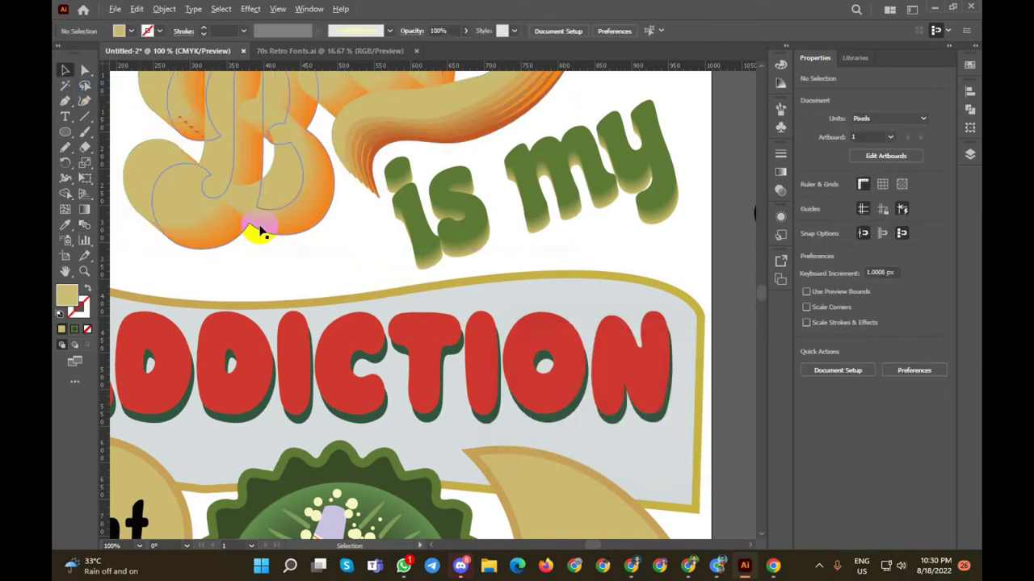
scroll(253, 231, down, 2)
scroll(260, 168, up, 2)
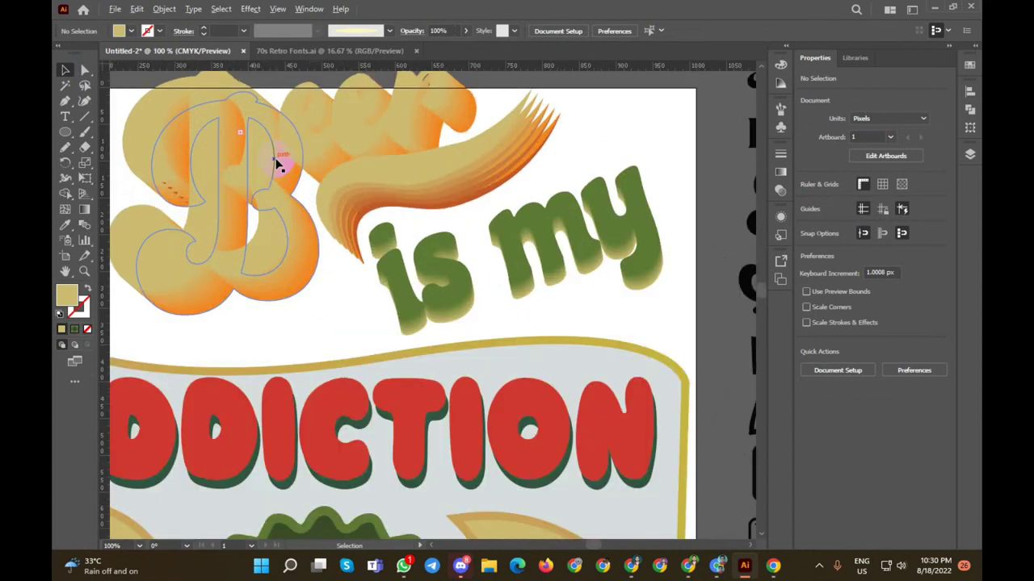
Step: Set the Beer blend's spacing to Specified Steps with 15 steps
key(v)
click(180, 260)
double_click(85, 226)
click(637, 367)
click(628, 393)
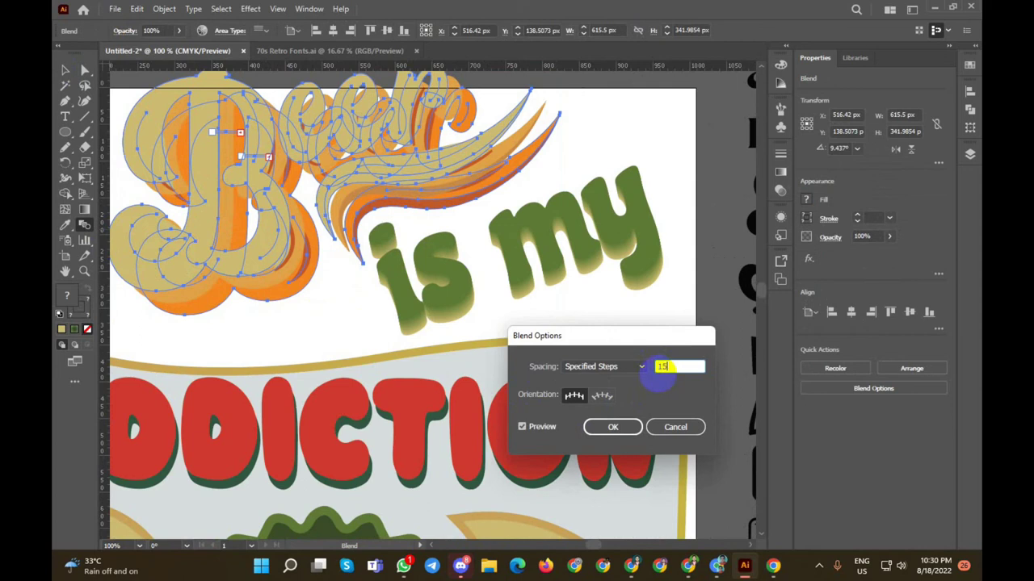
click(613, 427)
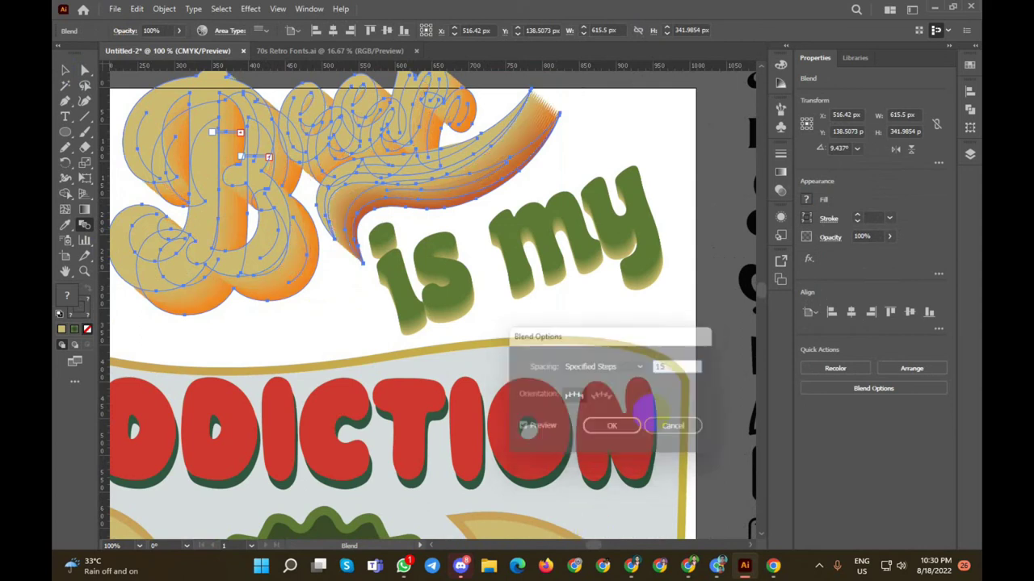
Step: Expand the Beer blend's appearance with Object > Expand Appearance and group the result
key(v)
click(618, 153)
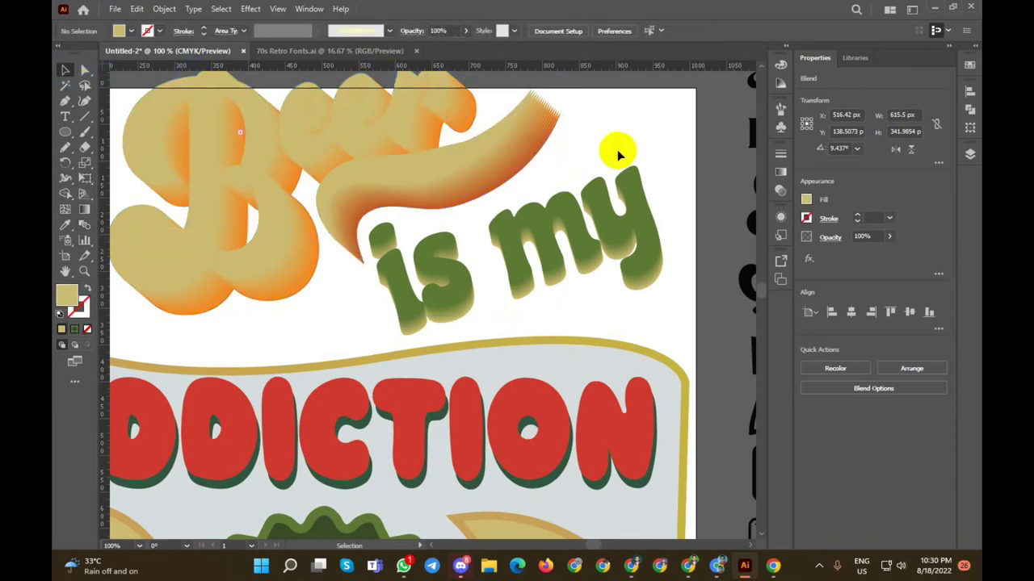
scroll(530, 160, down, 1)
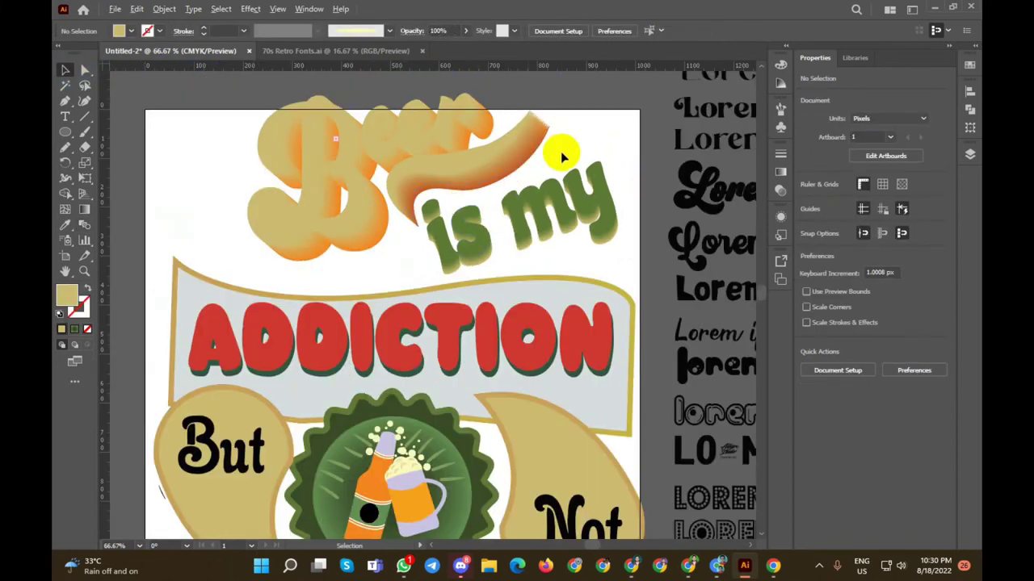
scroll(554, 150, up, 1)
click(231, 161)
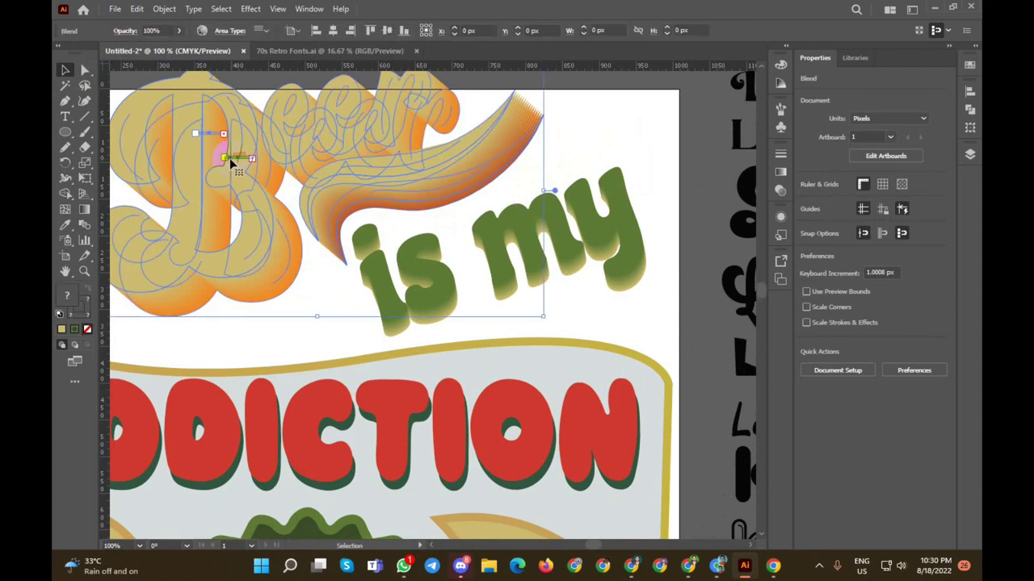
right_click(230, 160)
click(164, 9)
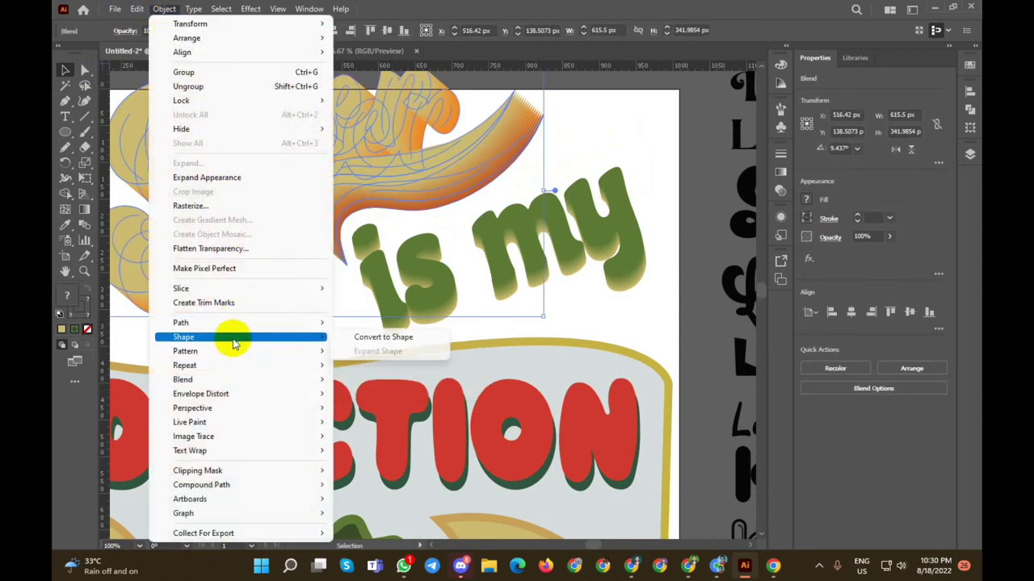
mouse_move(181, 323)
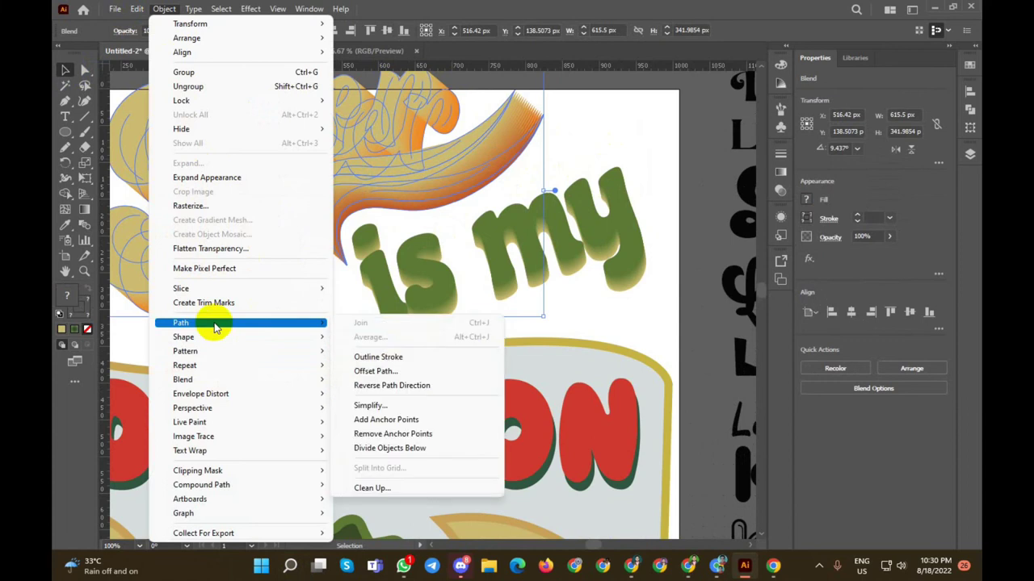
click(193, 177)
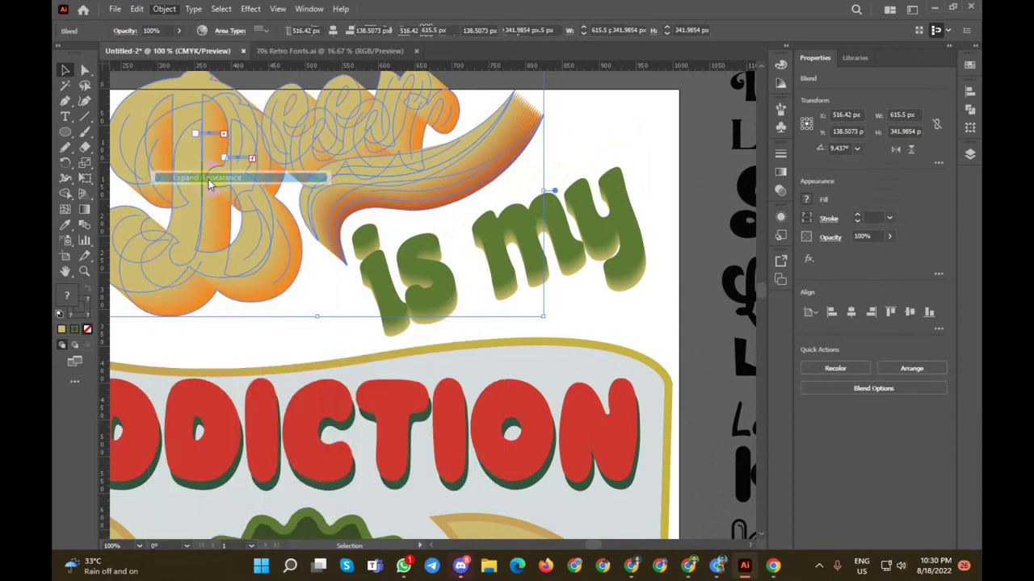
right_click(289, 107)
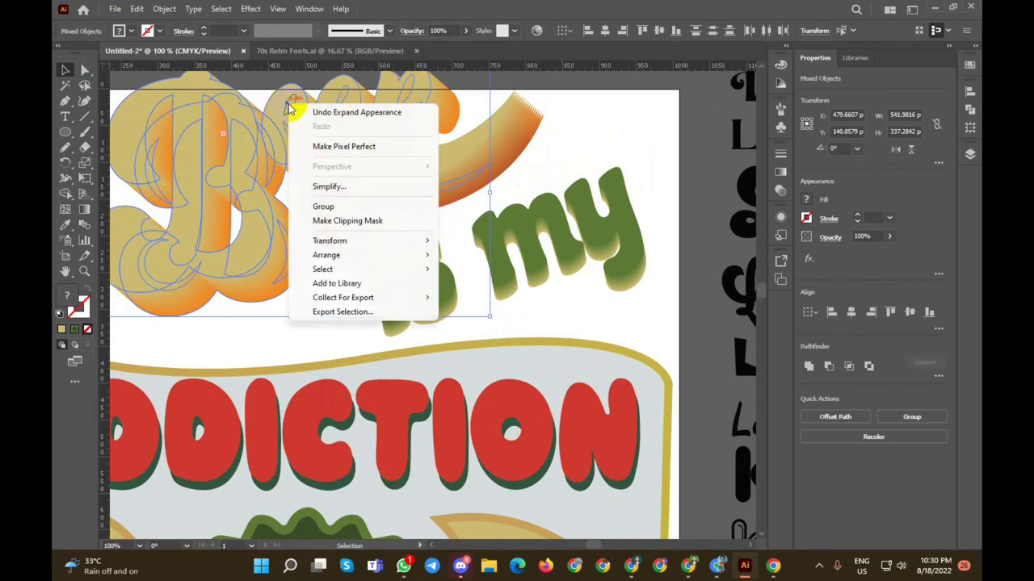
click(323, 207)
click(646, 134)
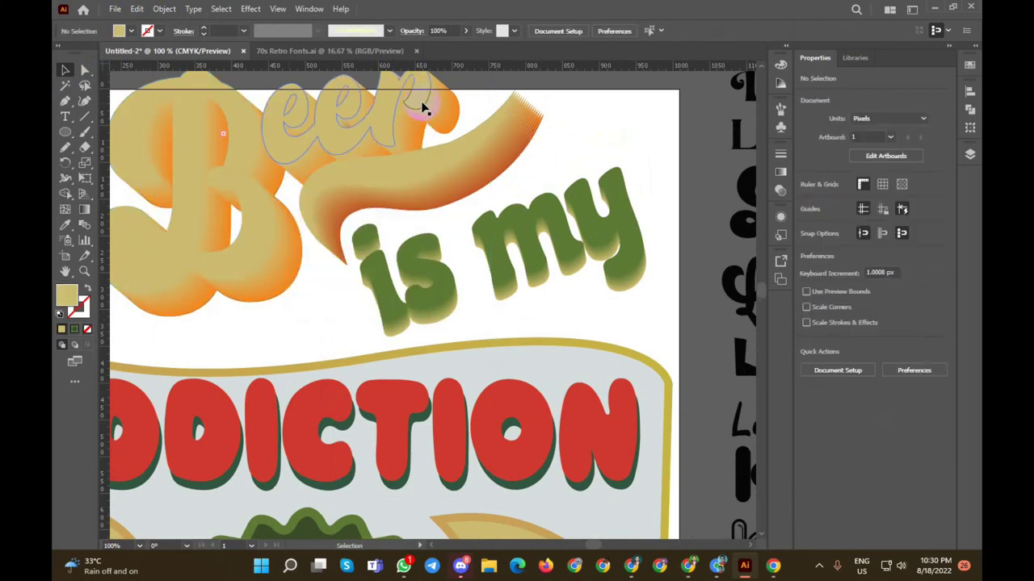
Step: Run Object > Expand on the Beer artwork, then select the expanded group
click(422, 105)
right_click(424, 105)
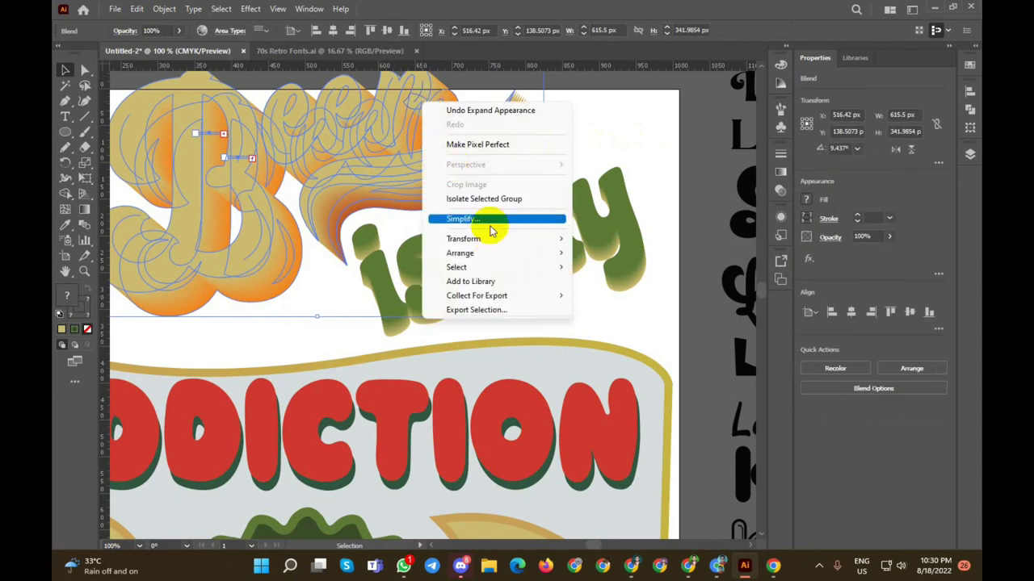
click(607, 140)
scroll(607, 141, down, 1)
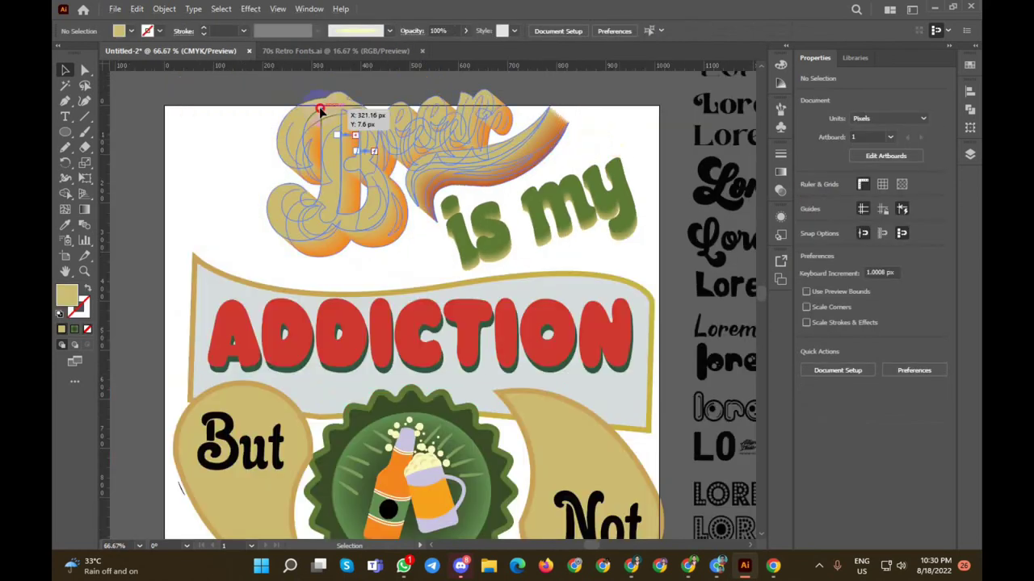
click(164, 8)
click(207, 161)
click(485, 349)
click(607, 139)
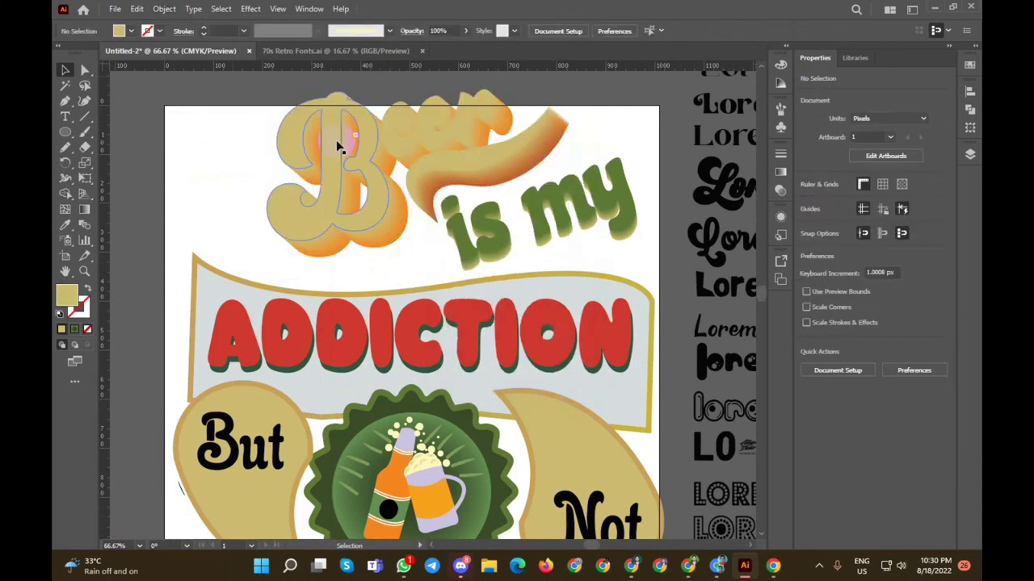
scroll(336, 148, up, 2)
click(335, 154)
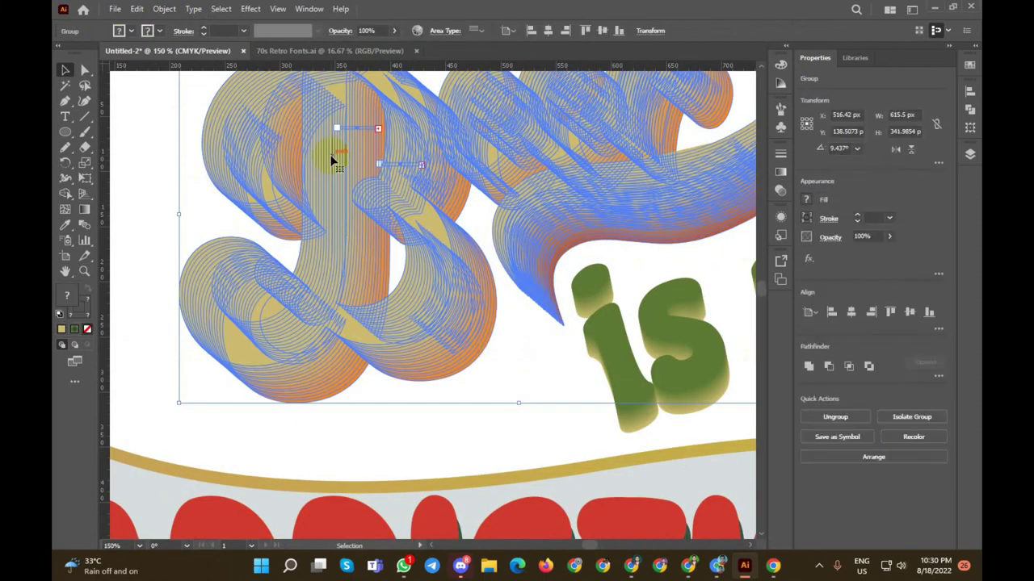
Step: Fill the expanded lettering group with white, undoing and redoing the change
scroll(331, 159, down, 2)
scroll(254, 95, up, 3)
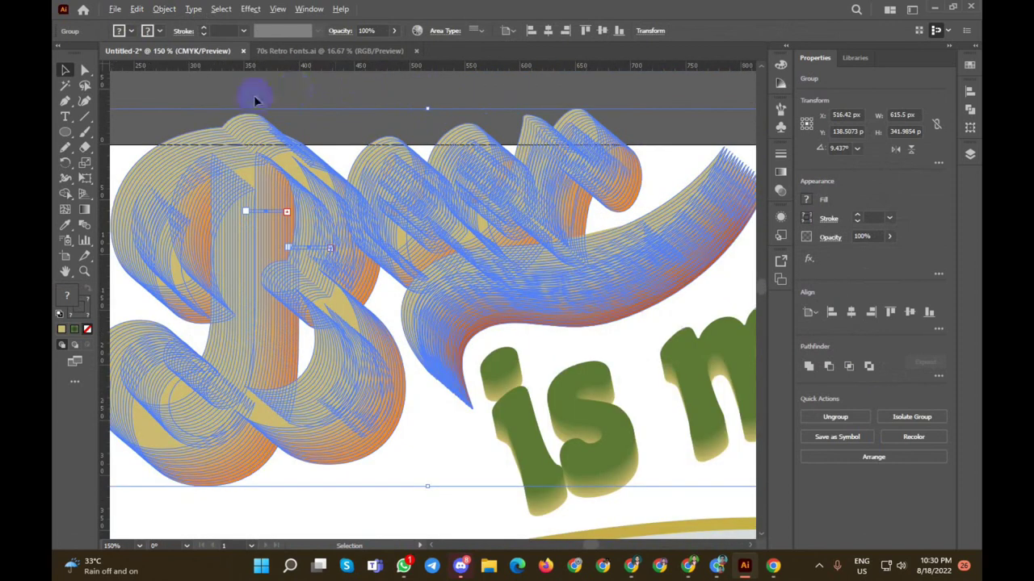
scroll(224, 116, up, 2)
scroll(215, 131, up, 2)
click(235, 109)
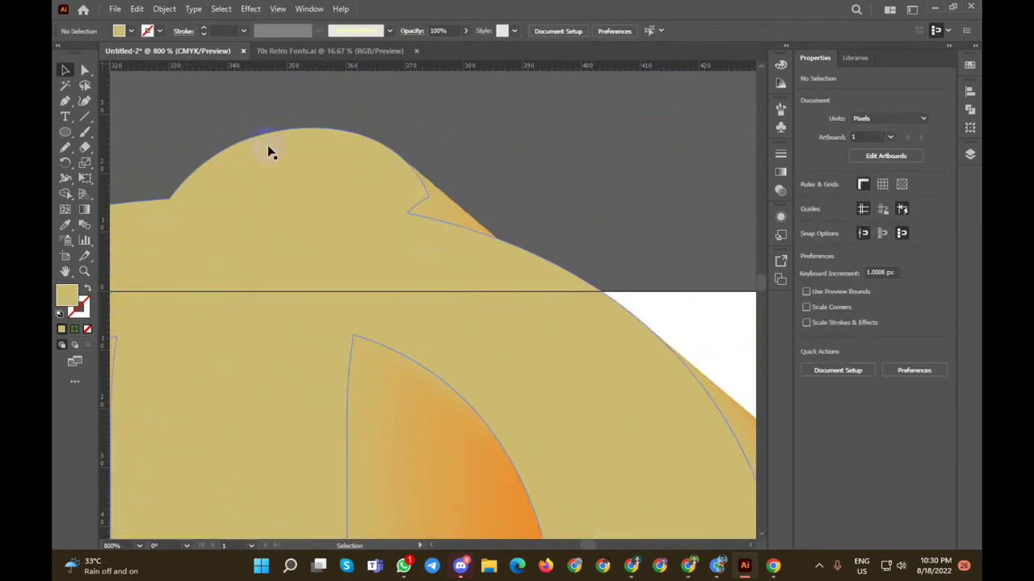
click(269, 147)
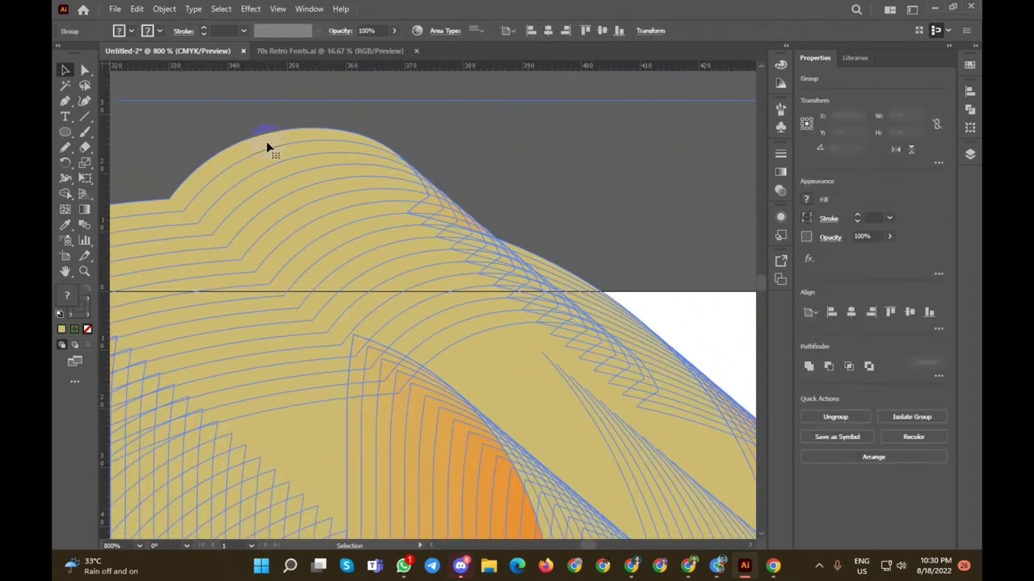
click(133, 30)
click(77, 53)
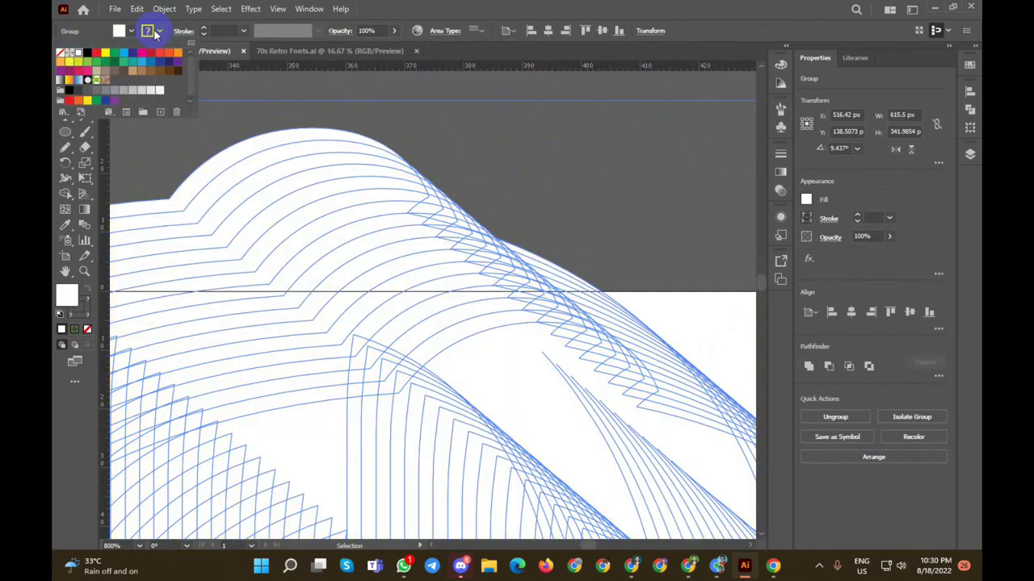
key(Escape)
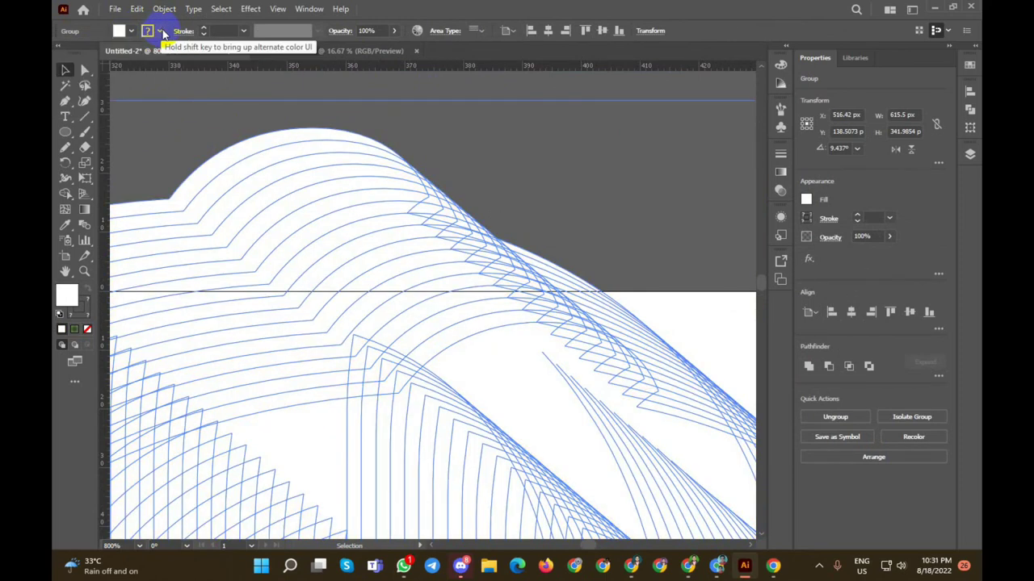
scroll(391, 134, down, 2)
scroll(392, 136, down, 1)
scroll(393, 139, down, 2)
key(ctrl+z)
key(ctrl+z)
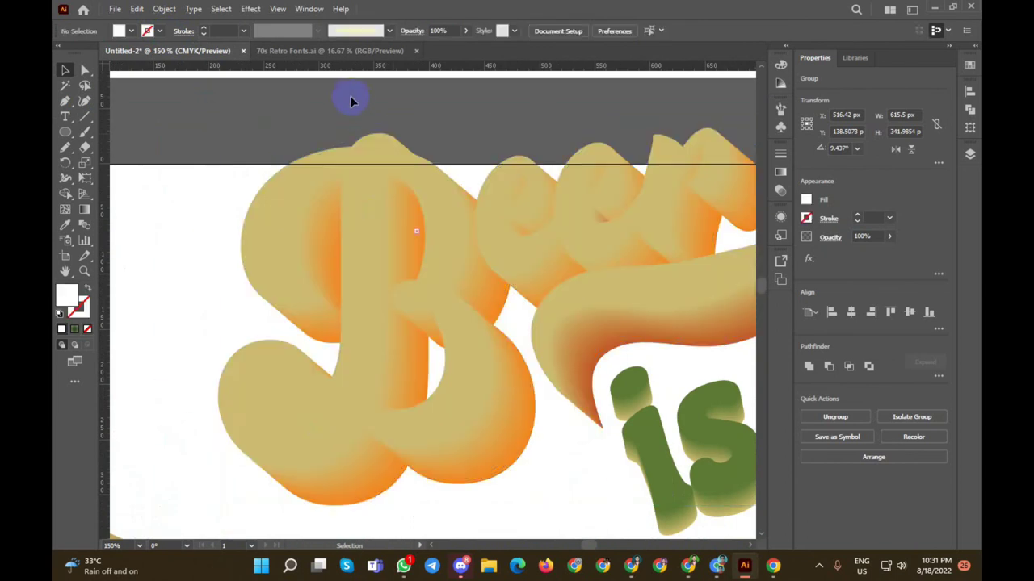
key(ctrl+shift+z)
Step: Ungroup the expanded blend shapes and give the Beer lettering an orange outline
right_click(374, 141)
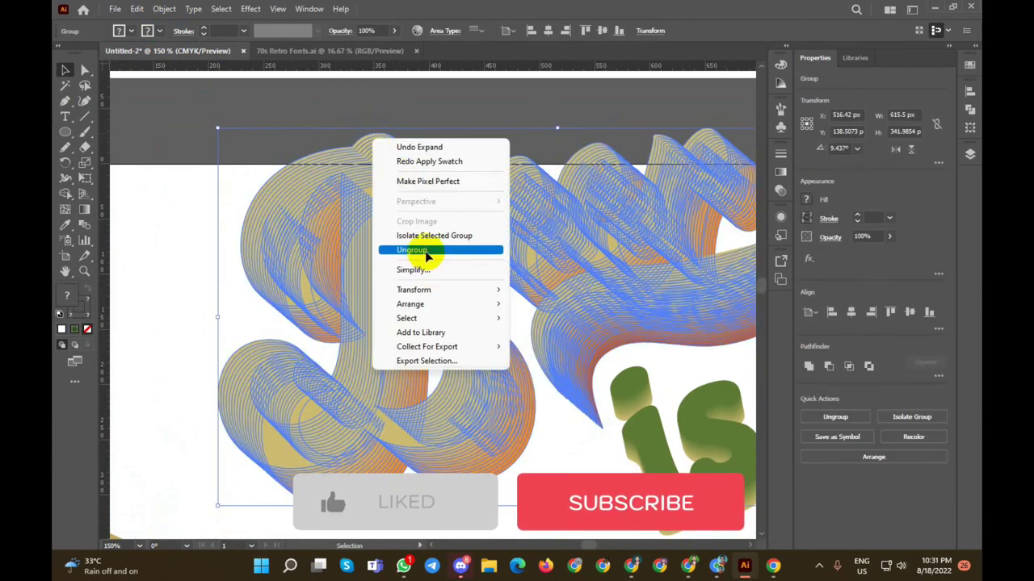
click(419, 147)
scroll(376, 144, up, 2)
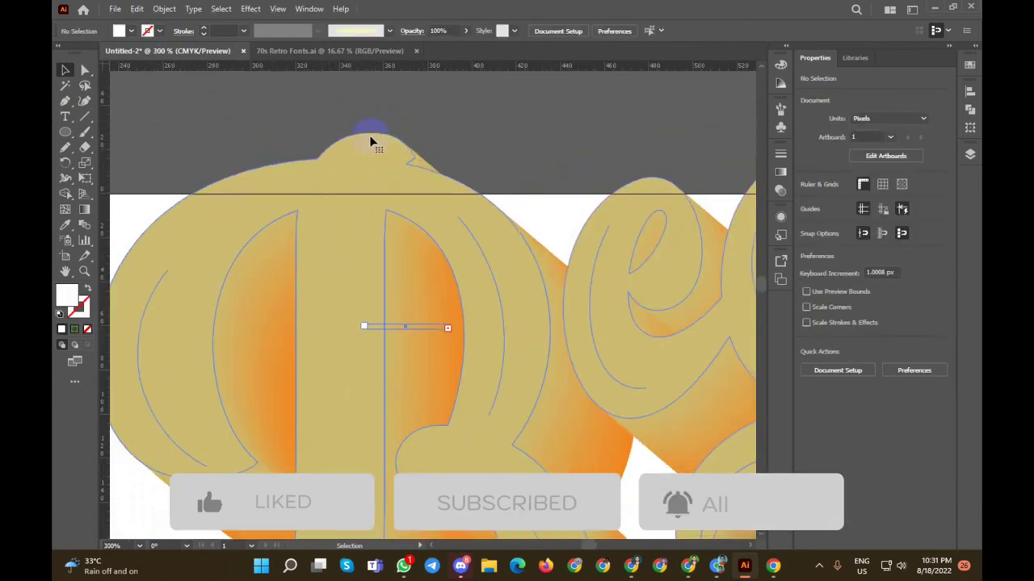
click(373, 144)
click(133, 33)
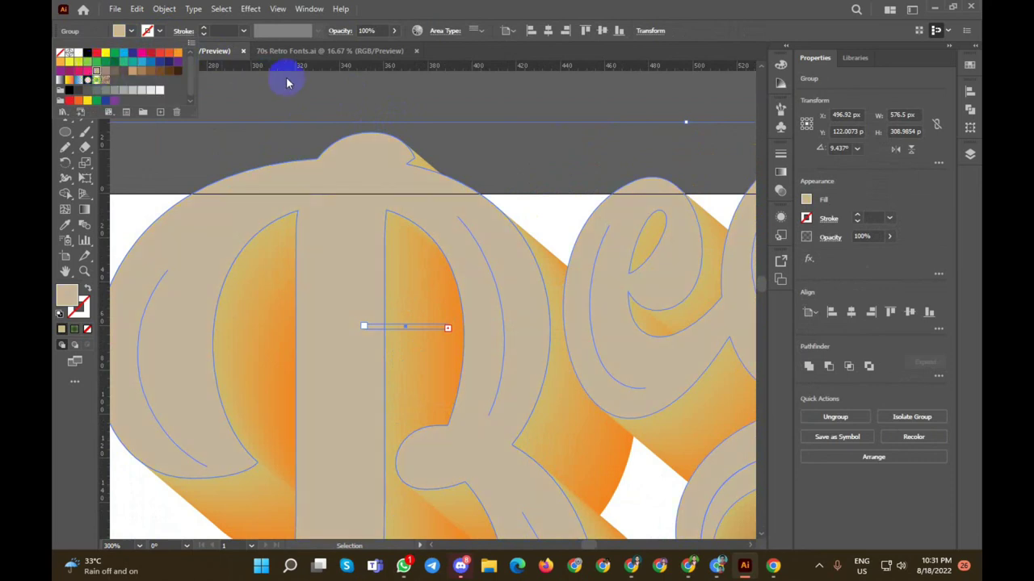
click(159, 31)
click(159, 31)
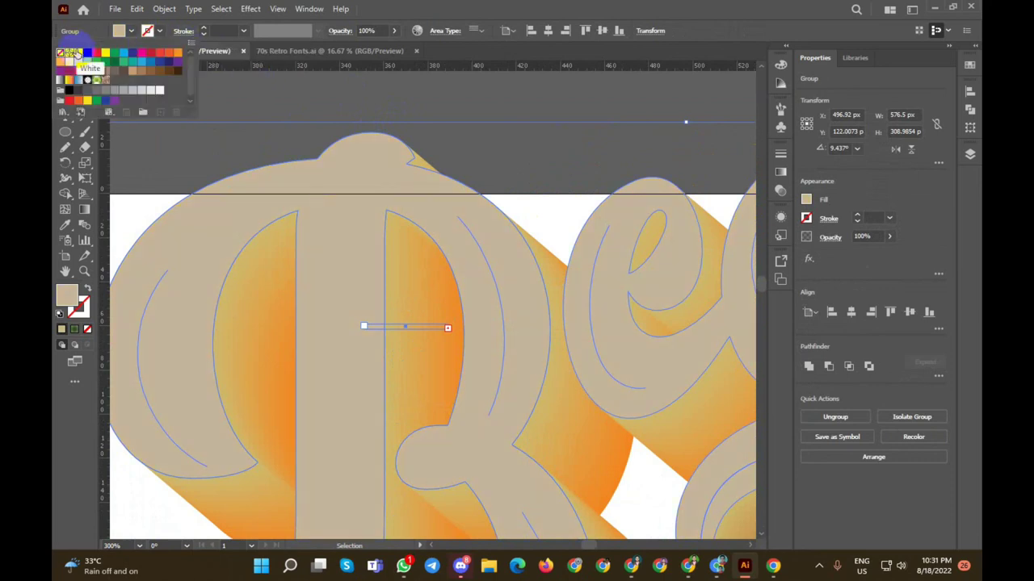
double_click(88, 53)
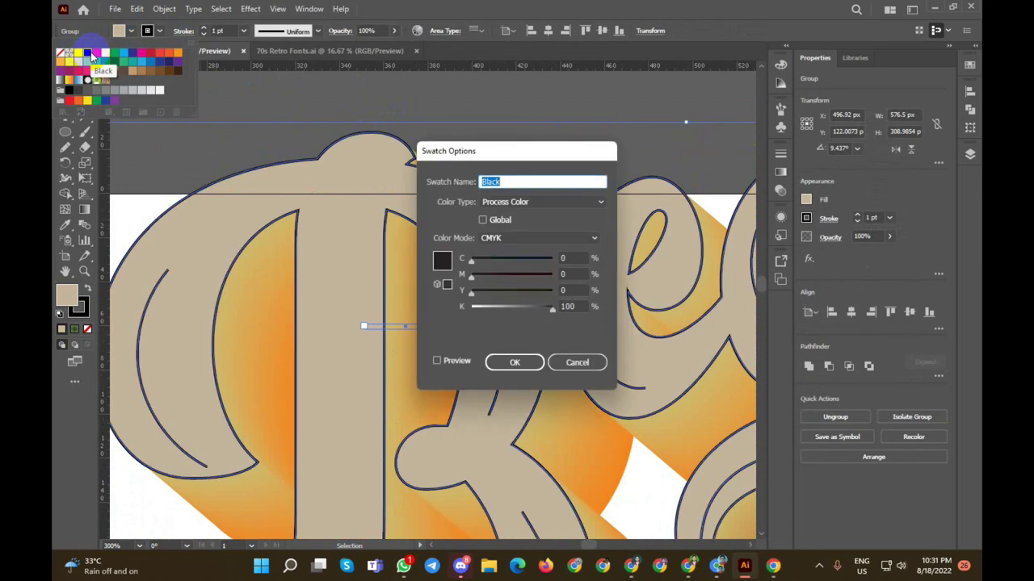
click(569, 363)
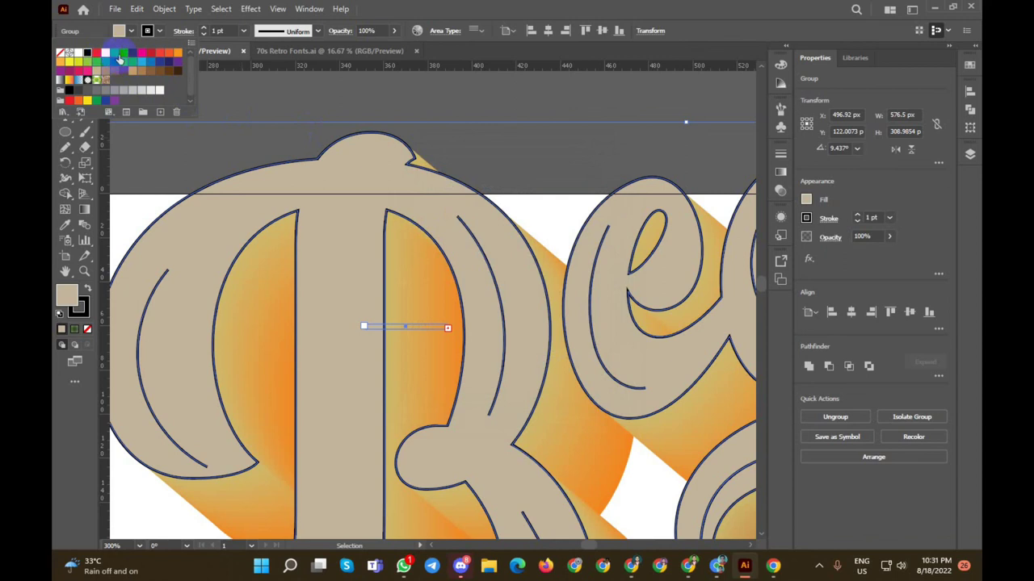
click(175, 55)
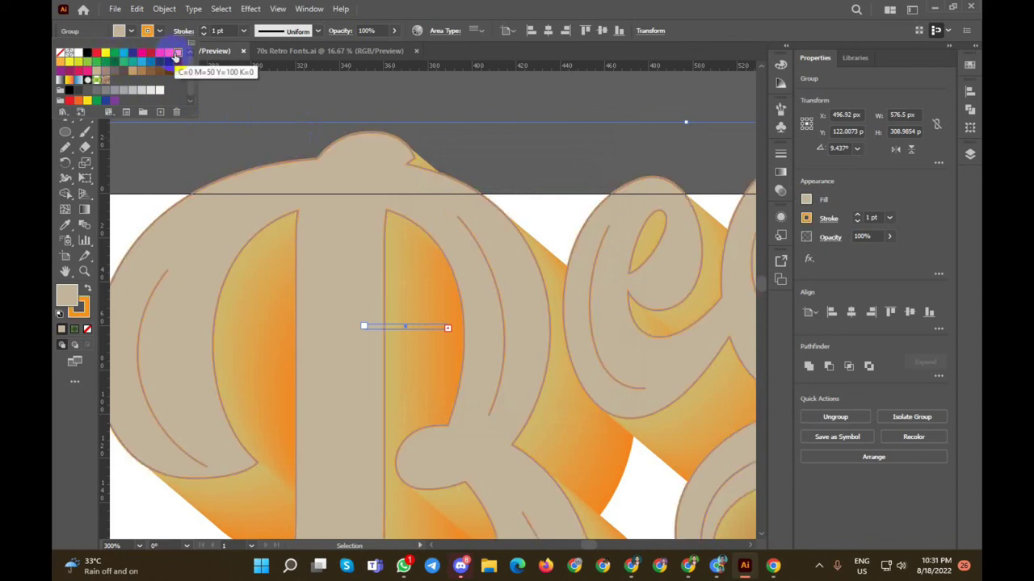
click(373, 105)
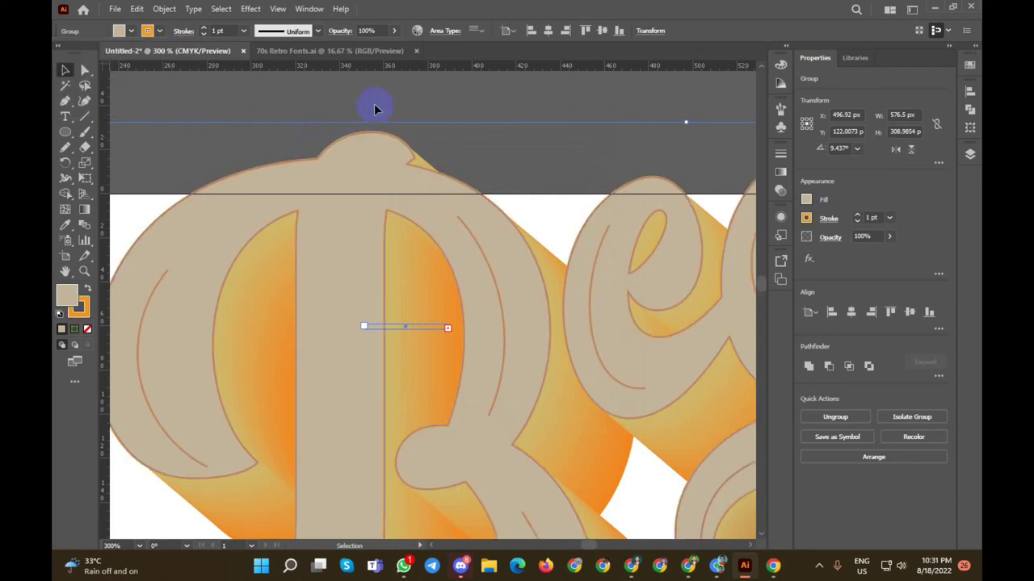
click(372, 102)
Step: Zoom out and fill the Beer lettering with white from the fill swatches
key(ctrl+1)
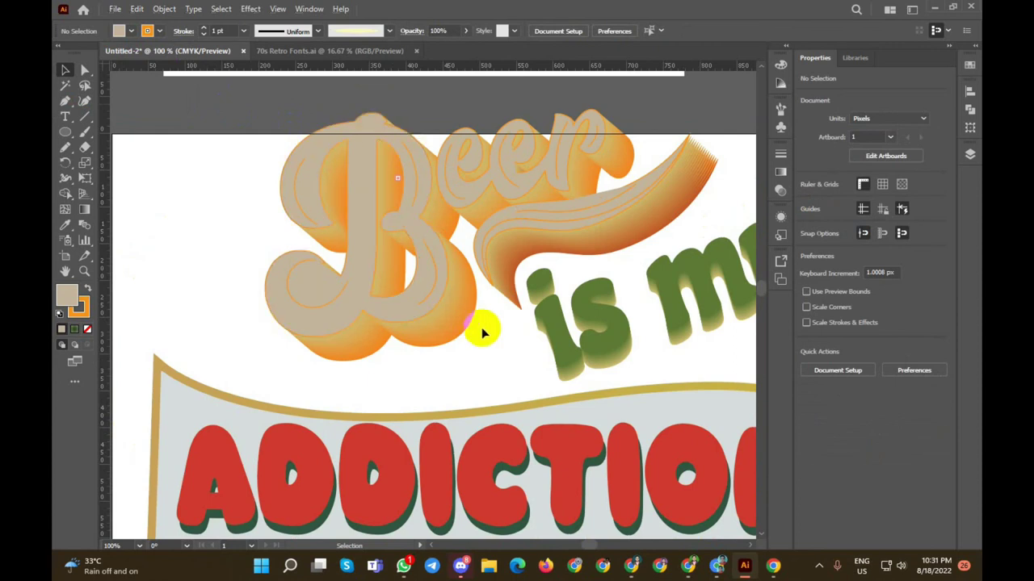
scroll(478, 340, down, 2)
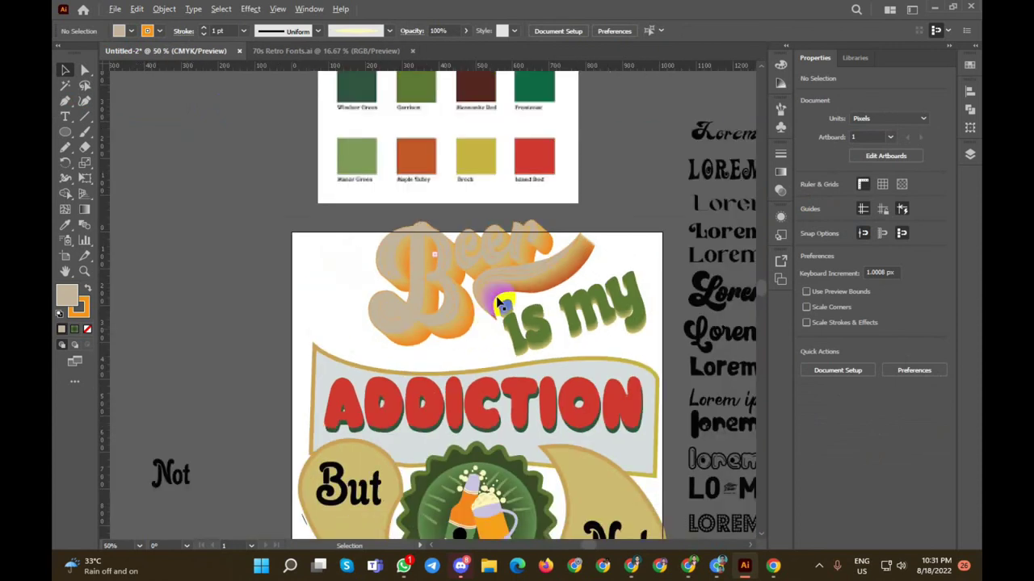
scroll(473, 334, up, 4)
click(362, 288)
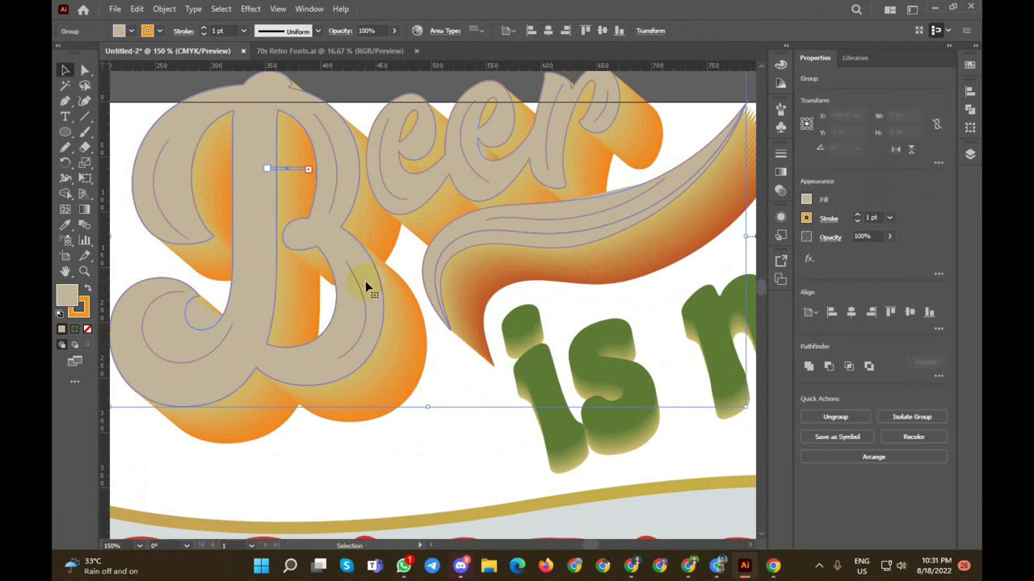
click(133, 31)
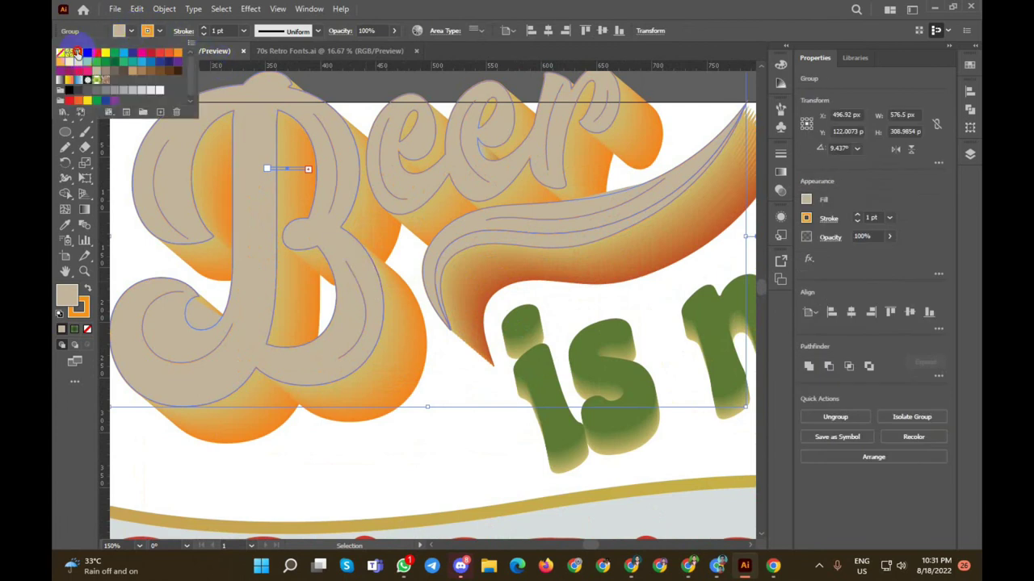
click(76, 52)
click(300, 451)
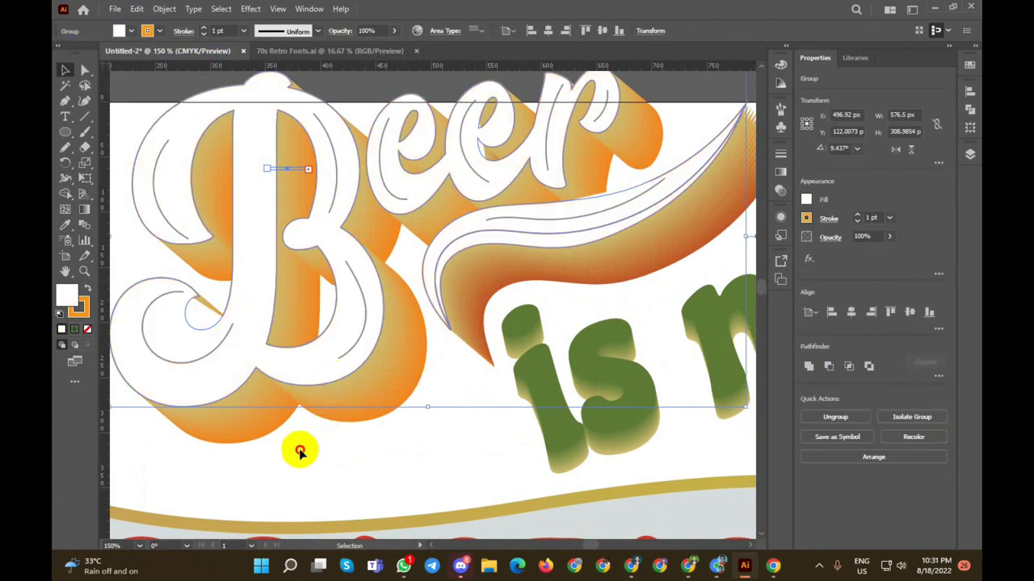
click(300, 451)
alt+scroll(299, 439, down, 3)
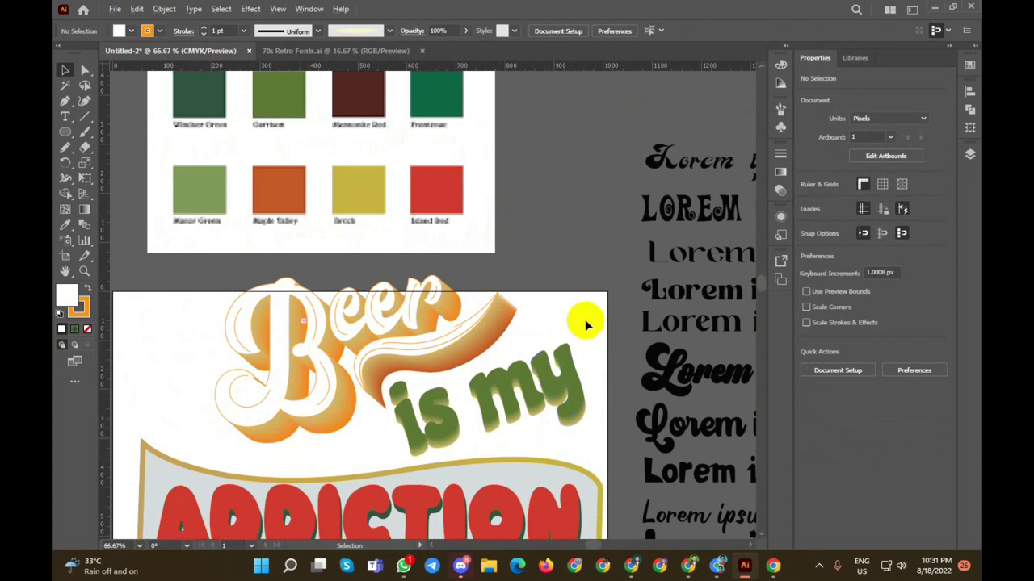
alt+scroll(529, 297, down, 2)
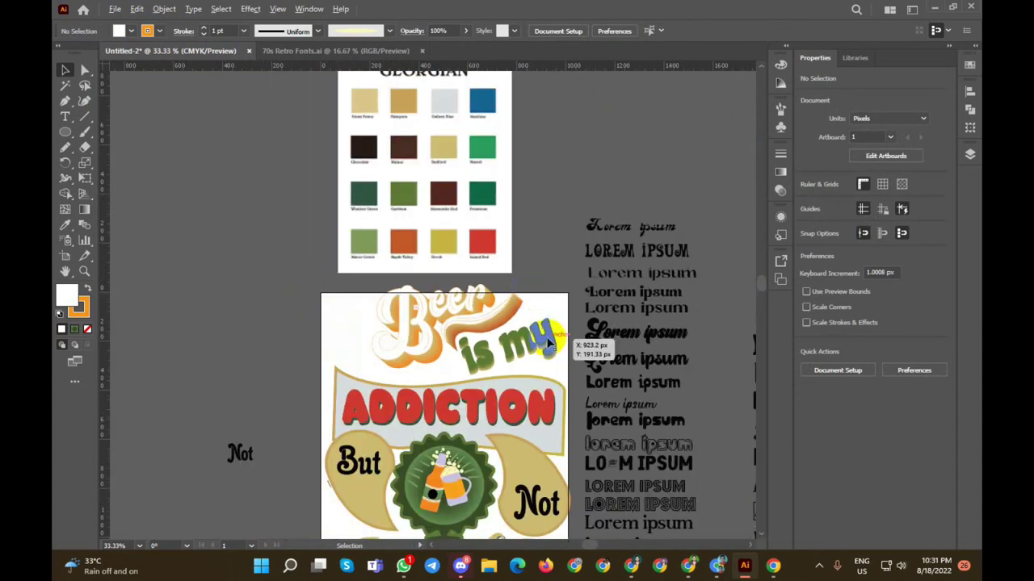
alt+scroll(533, 337, up, 2)
Step: Eyedrop the Gallery Blue swatch onto the Beer lettering's fill
click(292, 302)
scroll(292, 302, up, 2)
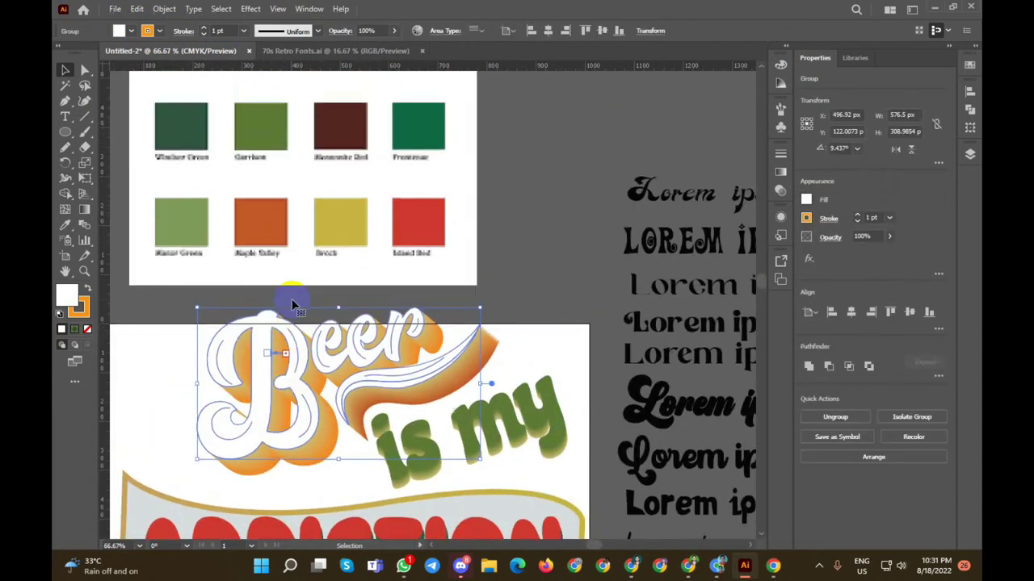
scroll(293, 303, up, 2)
scroll(293, 305, up, 1)
click(65, 224)
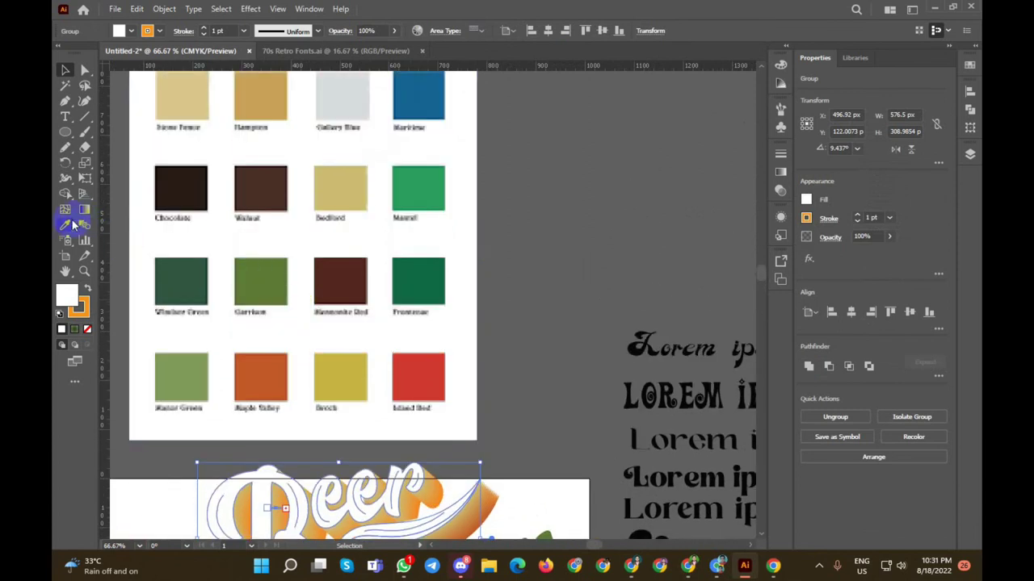
click(360, 96)
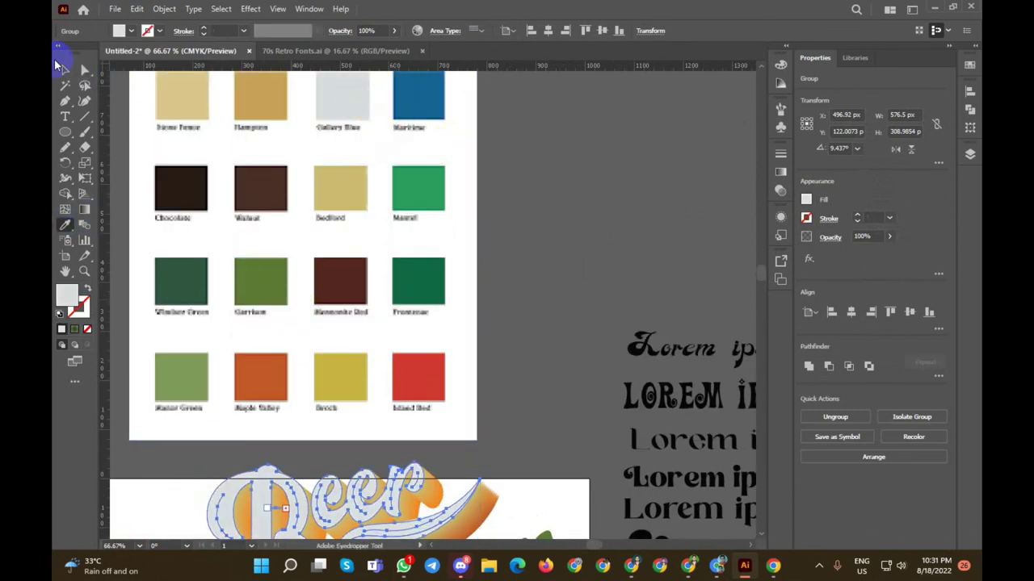
click(65, 71)
click(500, 252)
Step: Nudge the Beer lettering slightly into place on the artboard
alt+scroll(501, 253, down, 3)
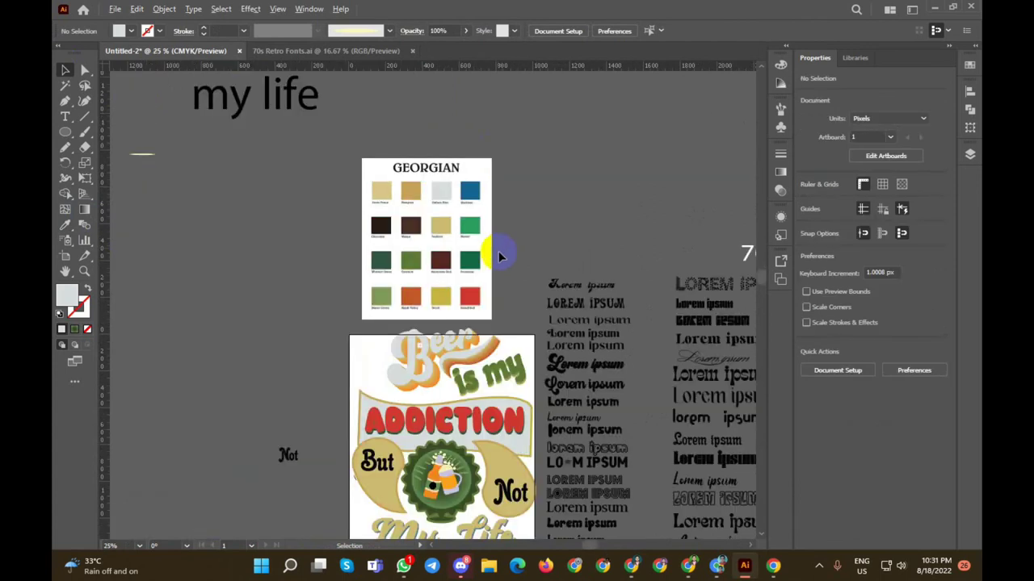
alt+scroll(524, 356, up, 2)
scroll(504, 320, down, 1)
alt+scroll(503, 323, down, 2)
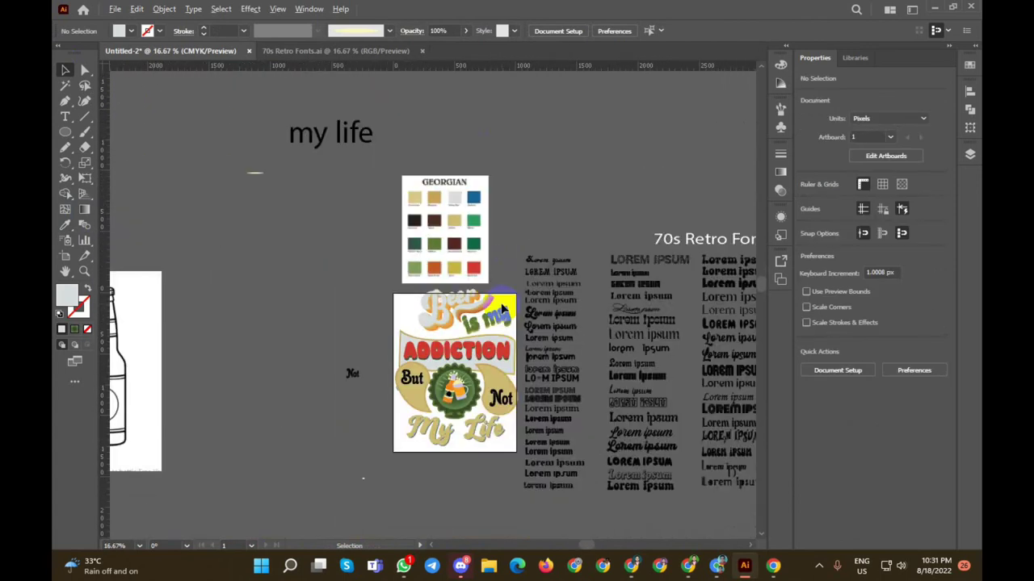
alt+scroll(503, 331, up, 1)
scroll(502, 327, down, 2)
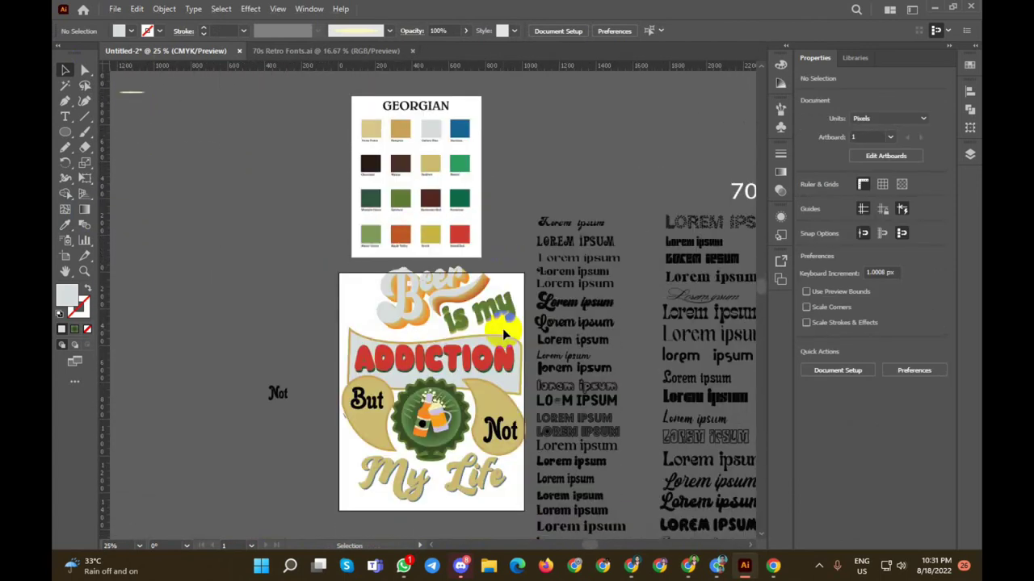
scroll(508, 319, down, 1)
click(362, 252)
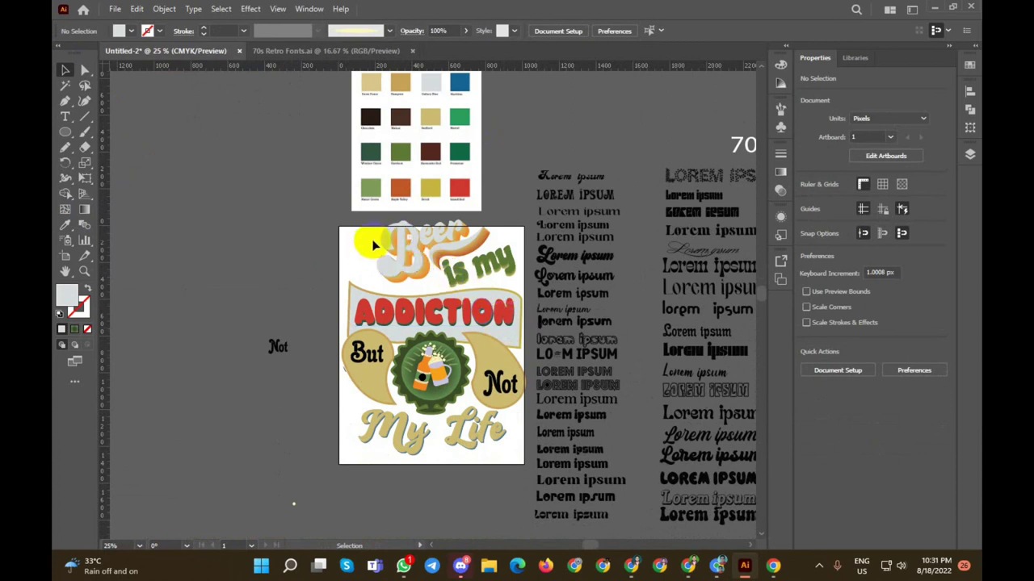
alt+scroll(380, 242, up, 2)
drag(369, 253, 520, 267)
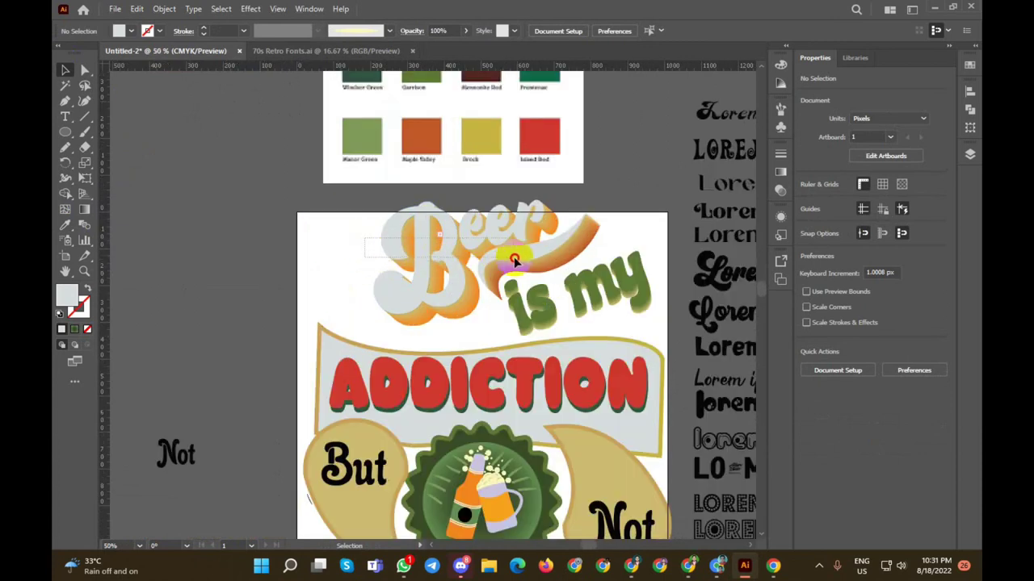
click(462, 327)
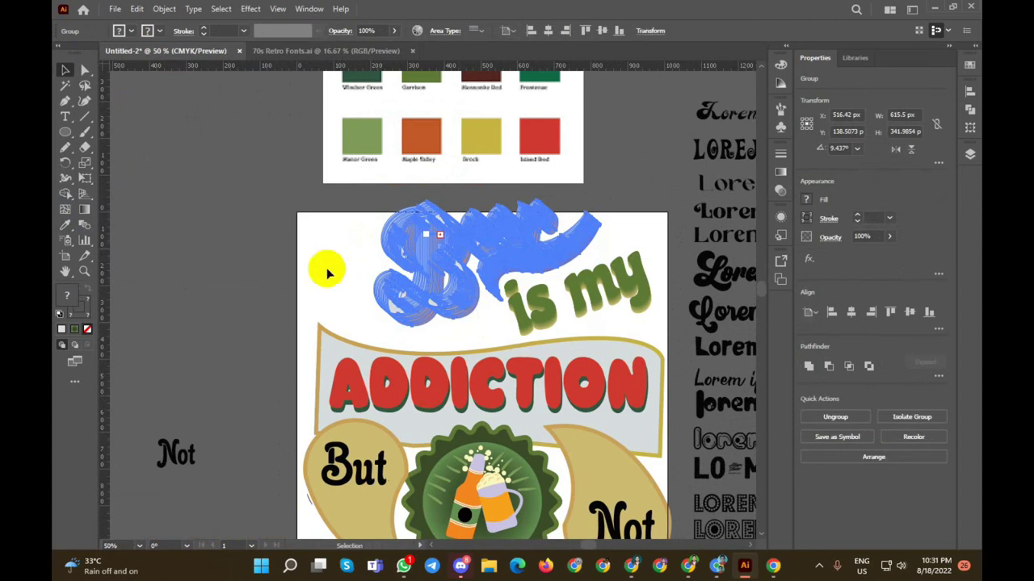
click(264, 247)
alt+scroll(263, 251, down, 2)
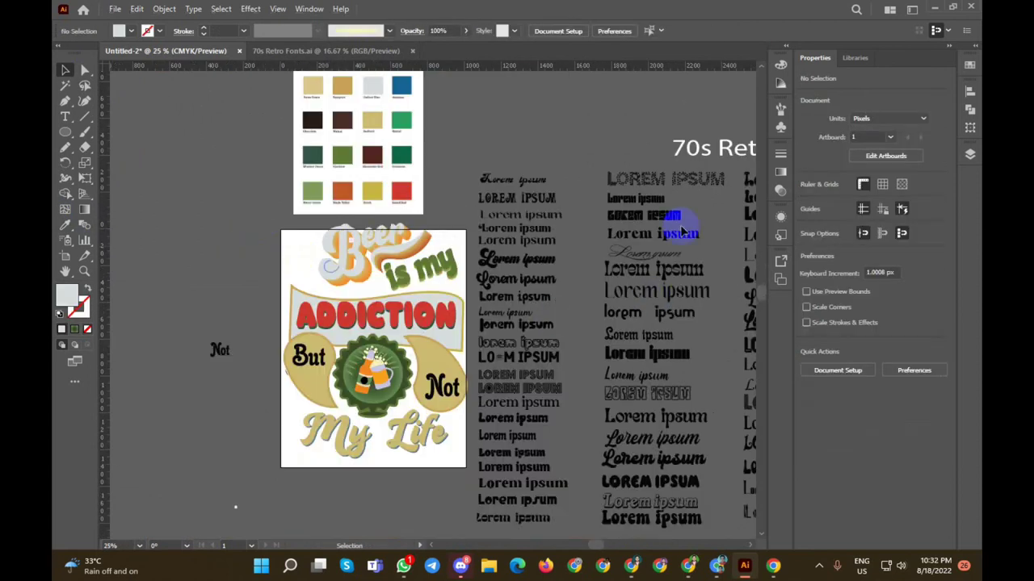
alt+scroll(476, 122, down, 1)
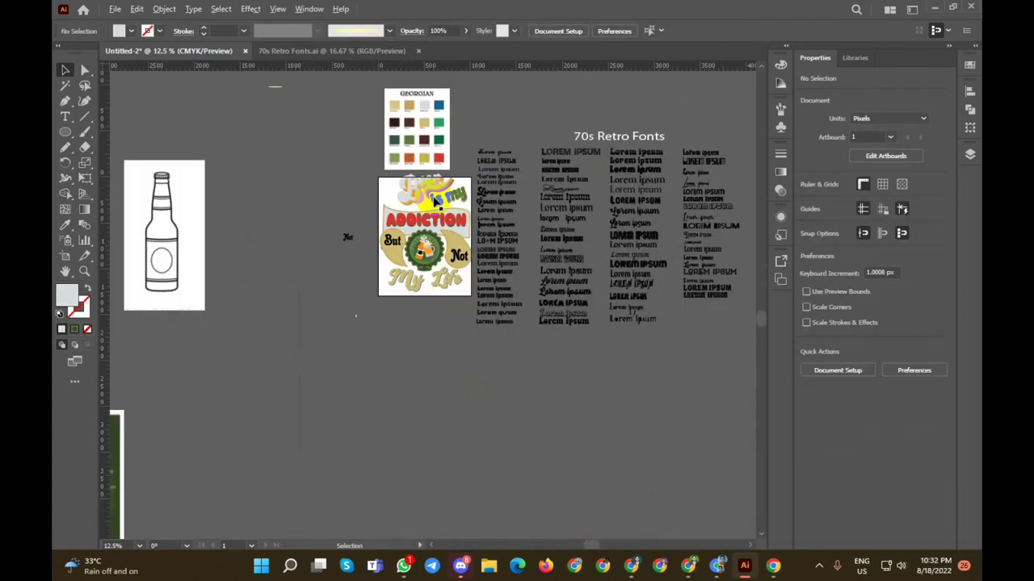
drag(341, 226, 365, 283)
click(369, 290)
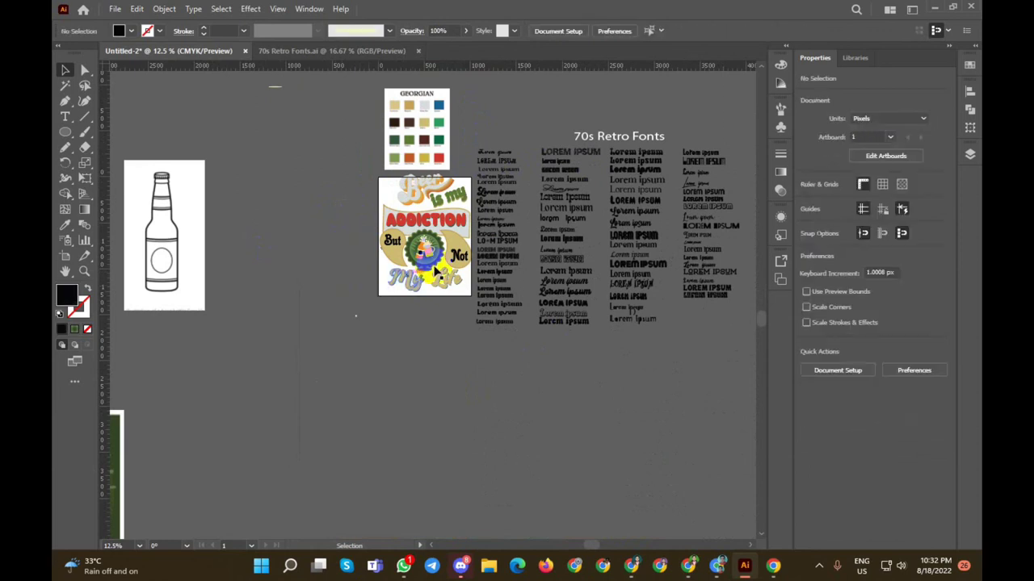
Step: Delete the bottle, beer image, 'my life' text and the 70s Retro Fonts sheet
alt+scroll(267, 200, down, 1)
alt+scroll(309, 256, down, 2)
drag(377, 278, 464, 438)
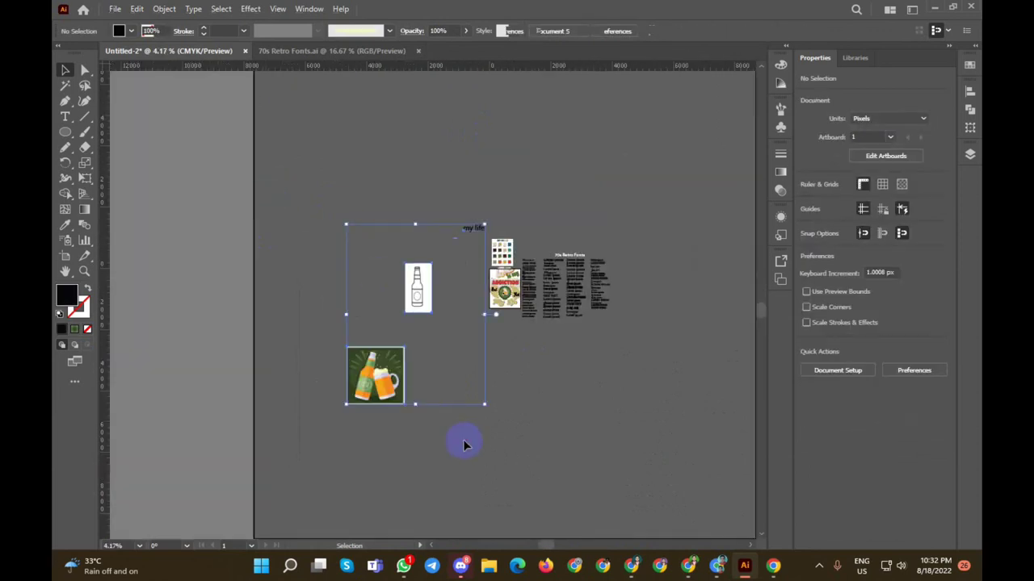
key(Delete)
alt+scroll(689, 238, up, 2)
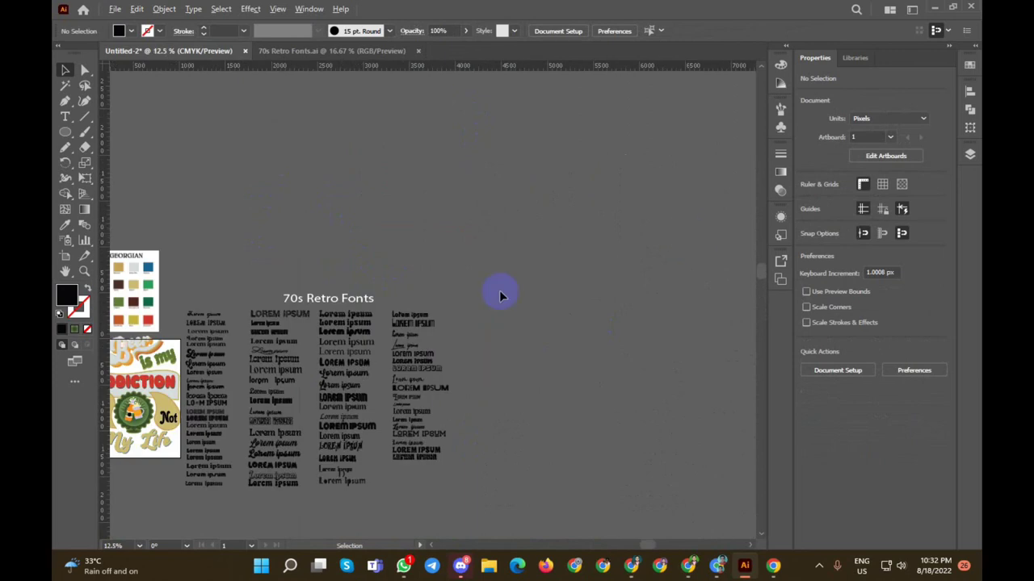
drag(452, 280, 185, 539)
key(Delete)
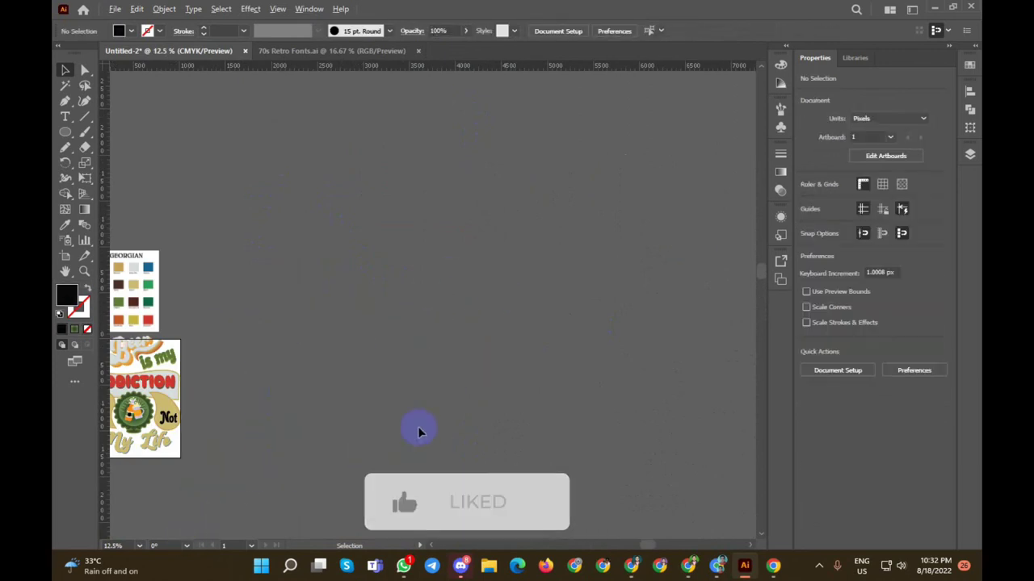
Step: Delete the GEORGIAN swatch card and marquee-select the remaining design
alt+scroll(432, 419, up, 3)
alt+scroll(432, 419, down, 4)
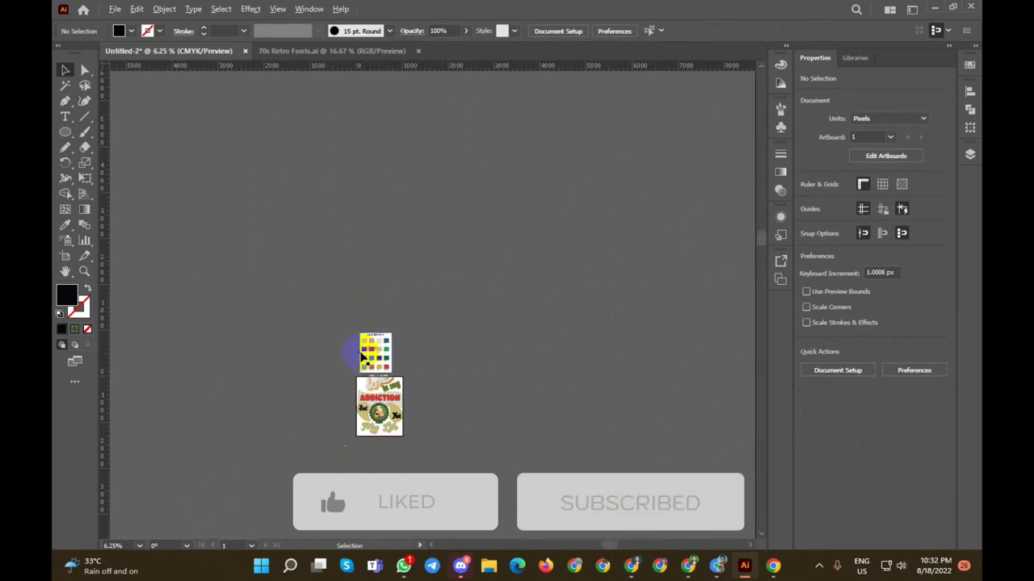
alt+scroll(369, 350, up, 2)
click(432, 365)
key(Delete)
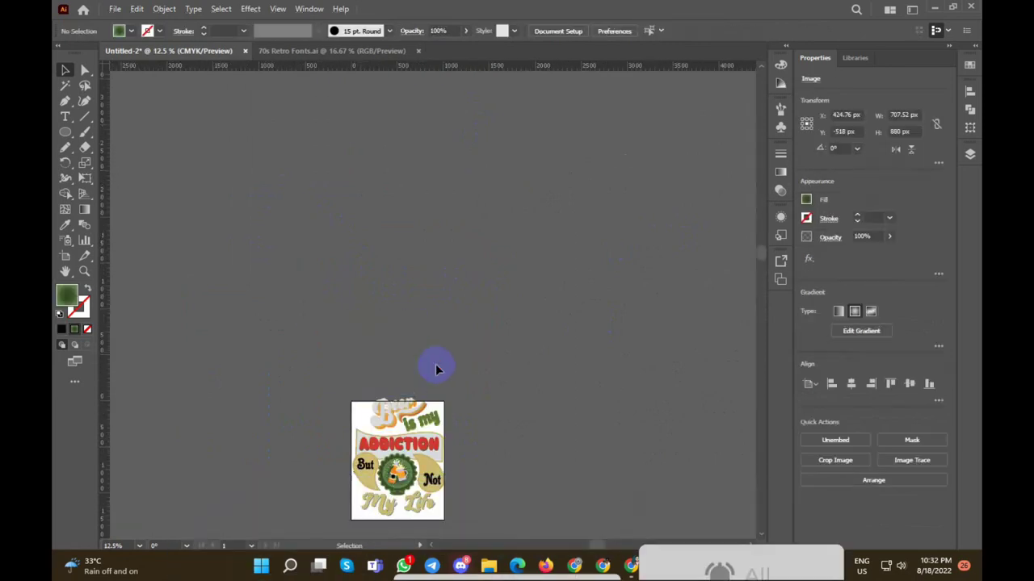
drag(452, 503, 452, 440)
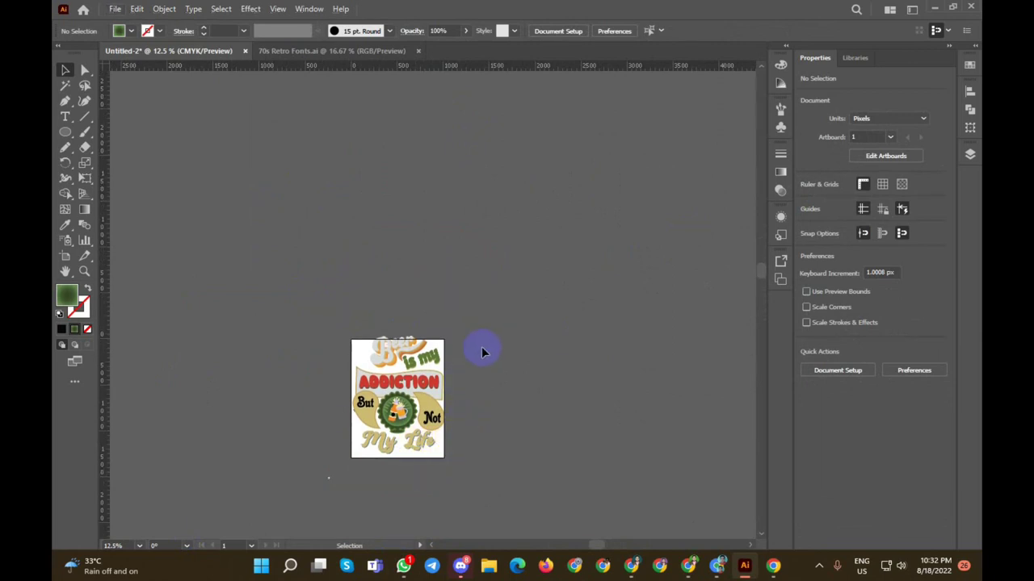
drag(473, 300, 388, 496)
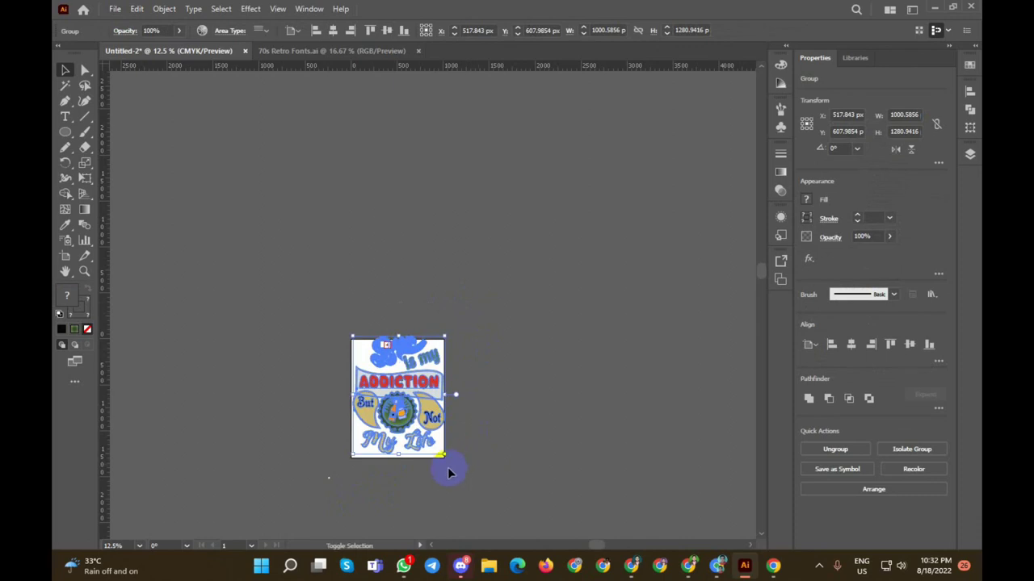
scroll(449, 472, up, 2)
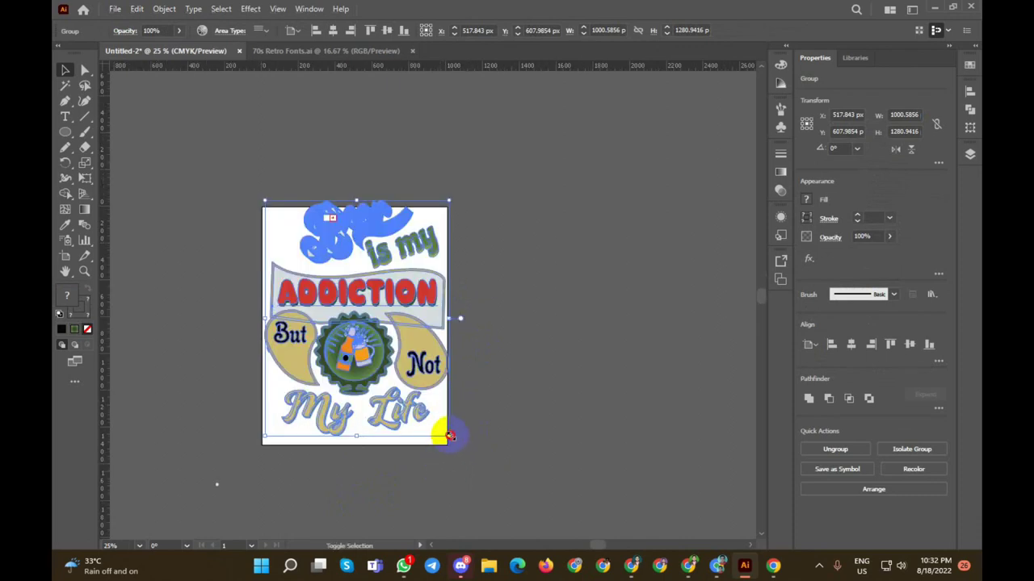
click(517, 363)
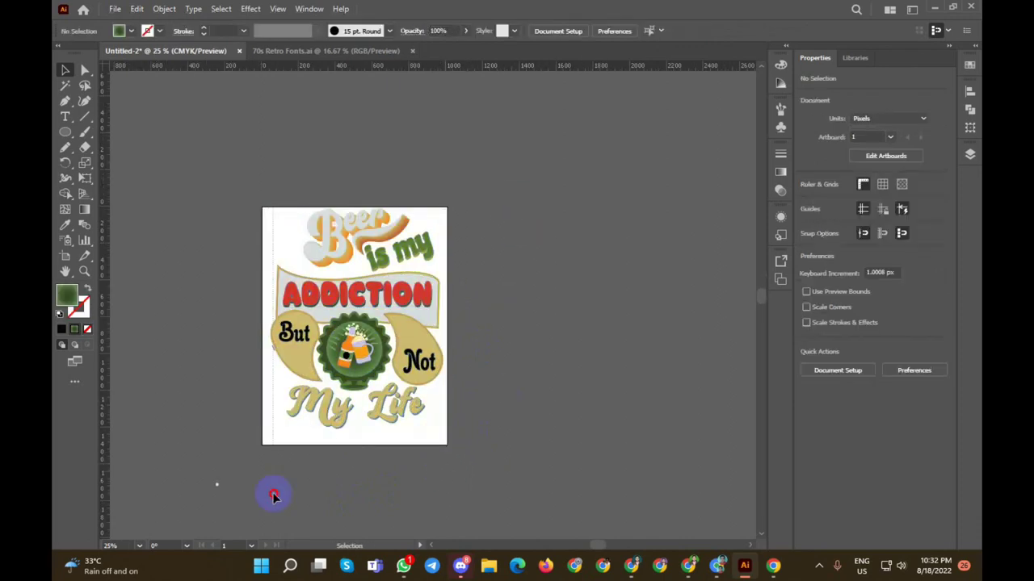
drag(273, 497, 452, 420)
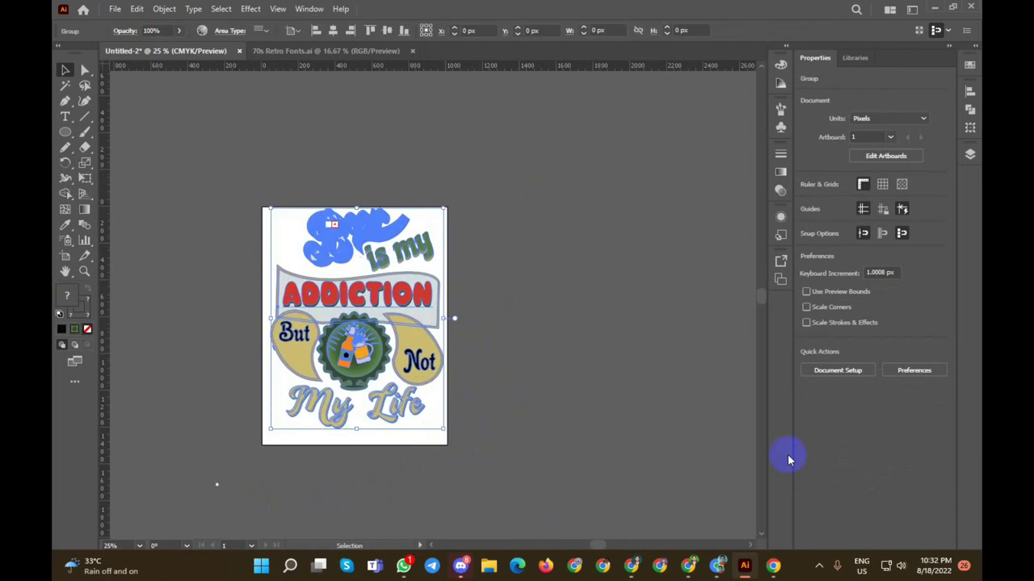
click(737, 323)
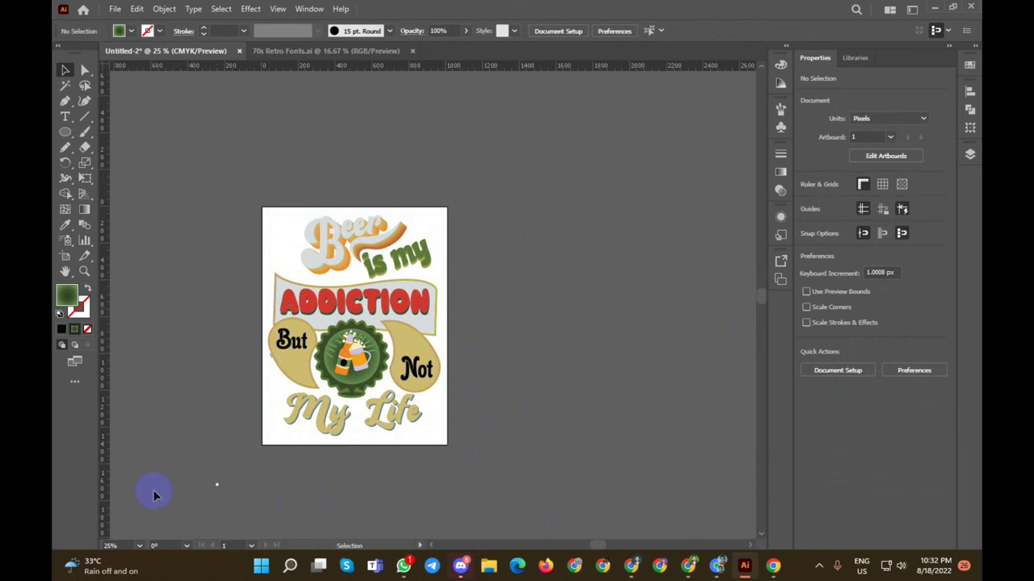
scroll(161, 341, down, 1)
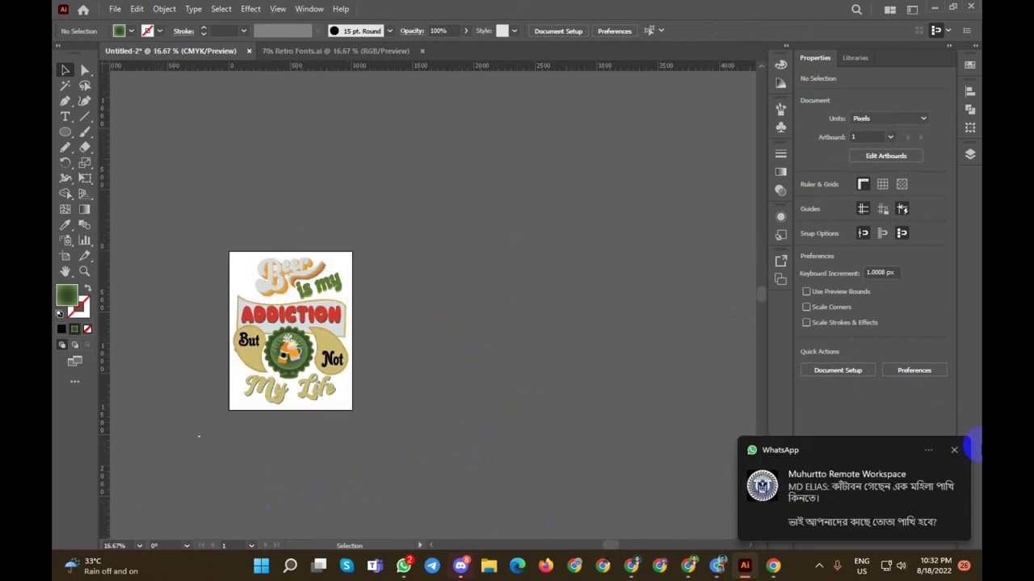
click(955, 453)
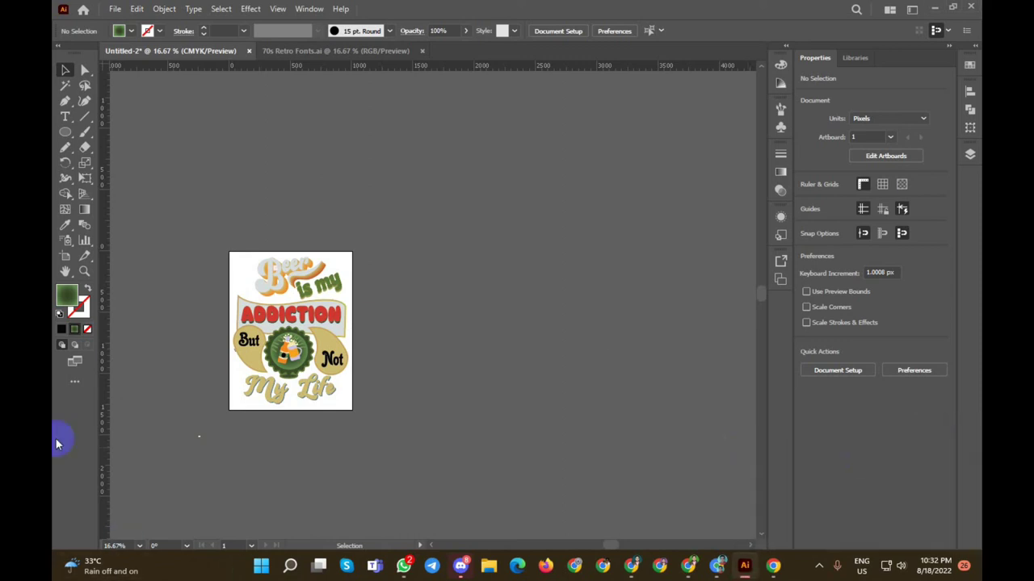
Step: Alt-drag Artboard 1 to the right to create 'Artboard 1 copy' with the Beer design
click(65, 256)
drag(349, 299, 505, 299)
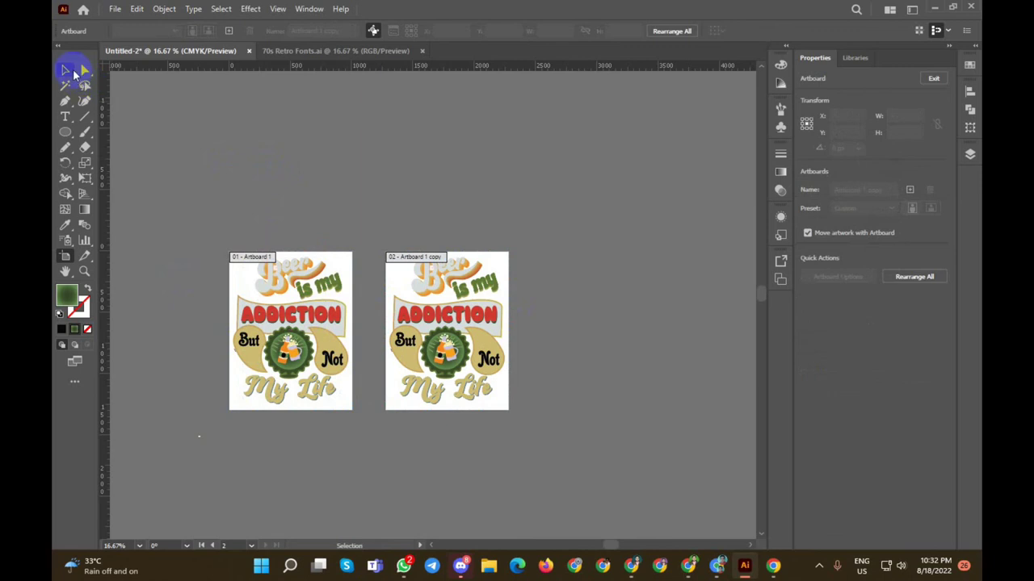
click(65, 69)
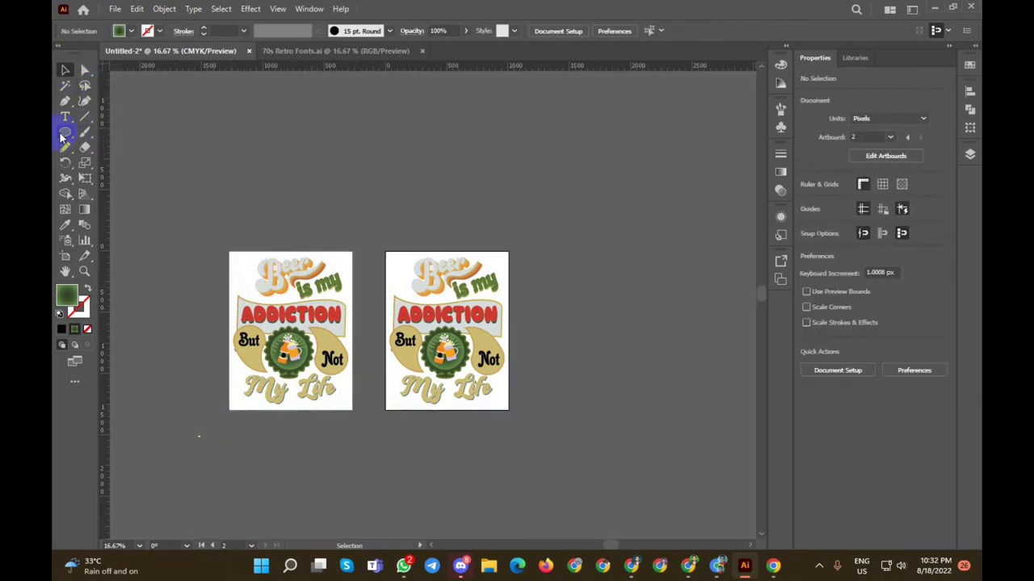
drag(65, 132, 131, 132)
click(426, 168)
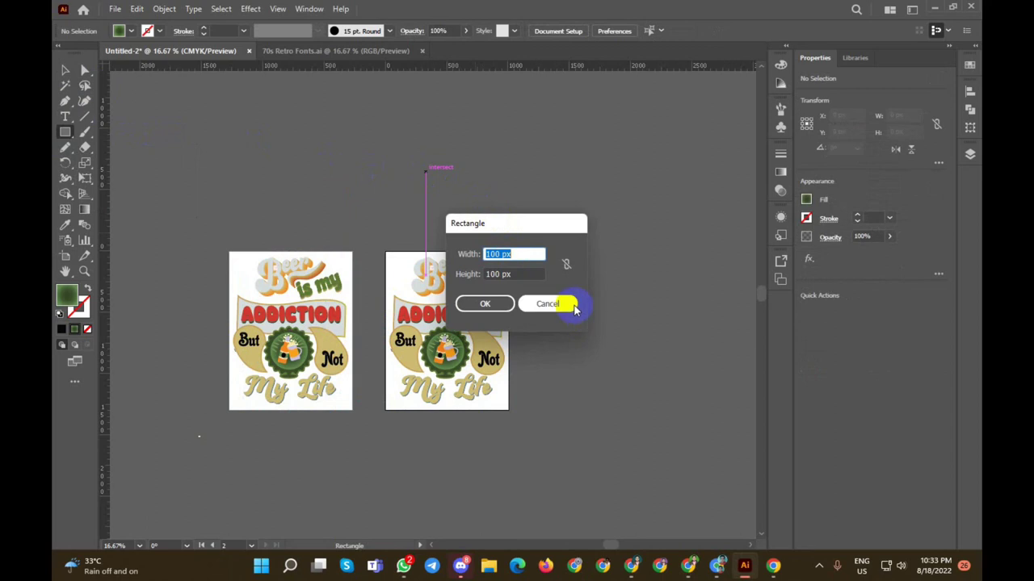
Step: Switch the rulers to inches and create a 14 × 18 in rectangle
click(548, 303)
right_click(410, 68)
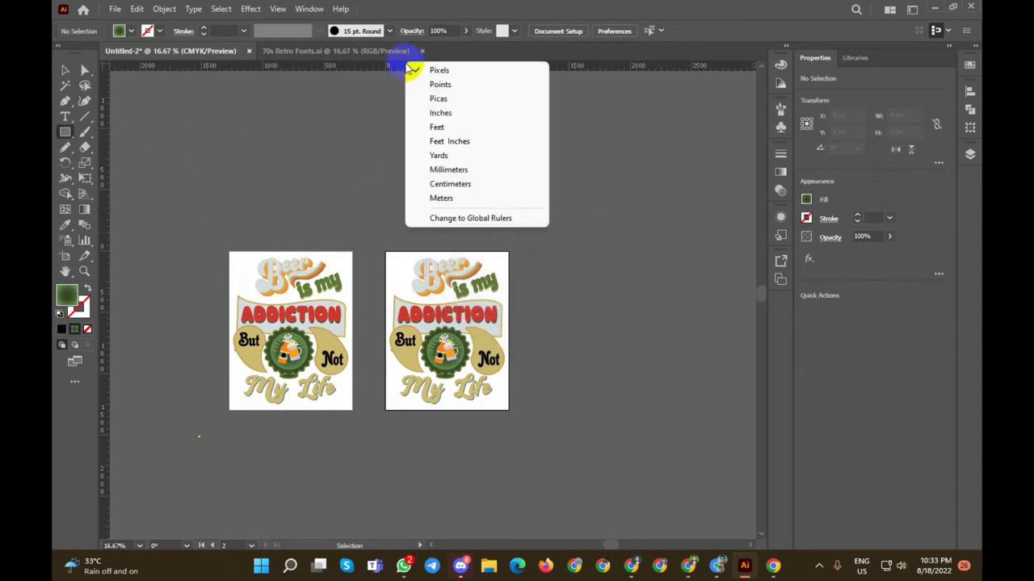
click(457, 112)
click(67, 136)
click(491, 220)
text(14)
key(Tab)
text(1)
key(Return)
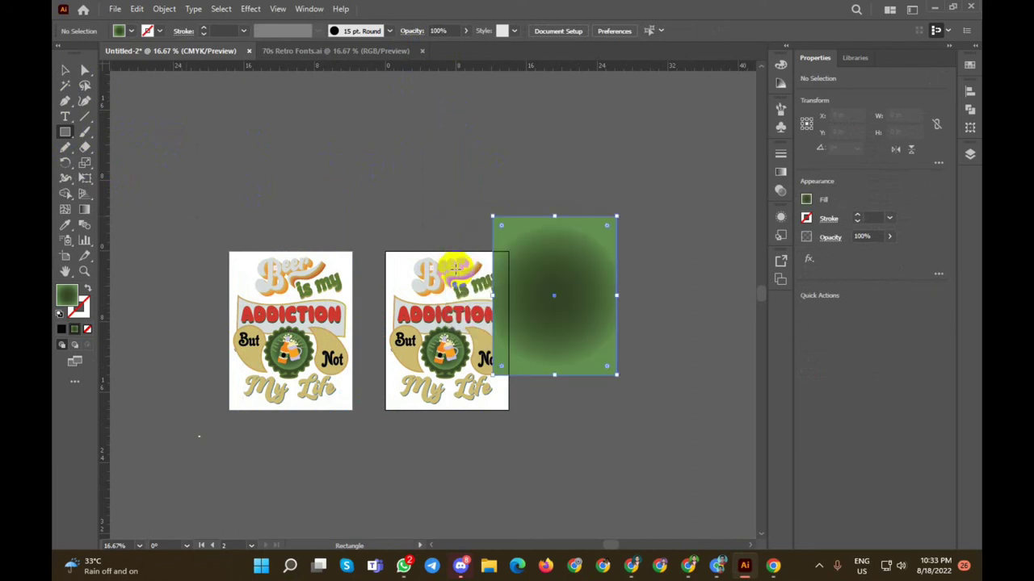
Step: Fill the new rectangle with solid black
click(129, 30)
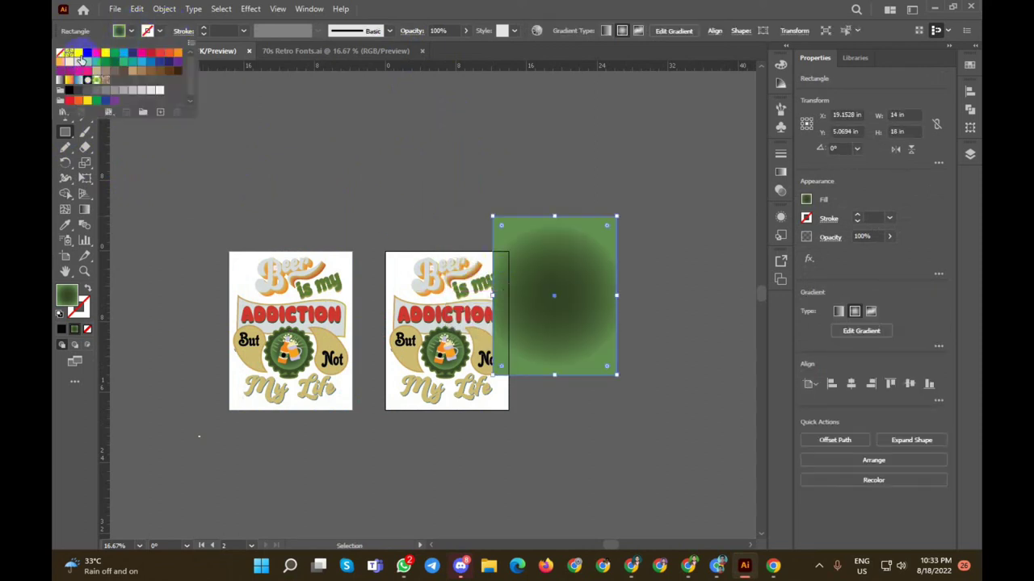
click(87, 52)
click(242, 134)
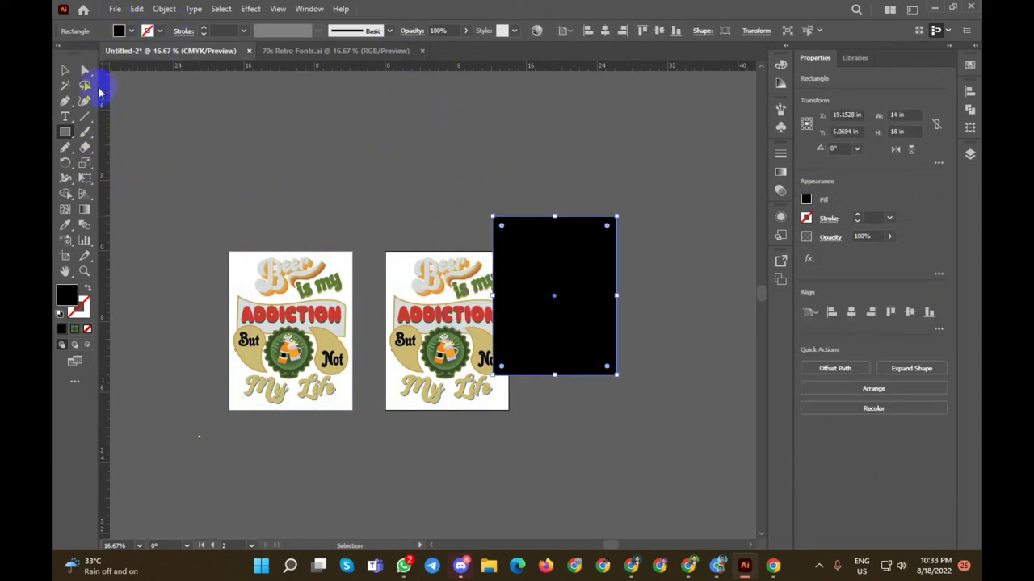
scroll(396, 228, up, 2)
scroll(362, 219, down, 2)
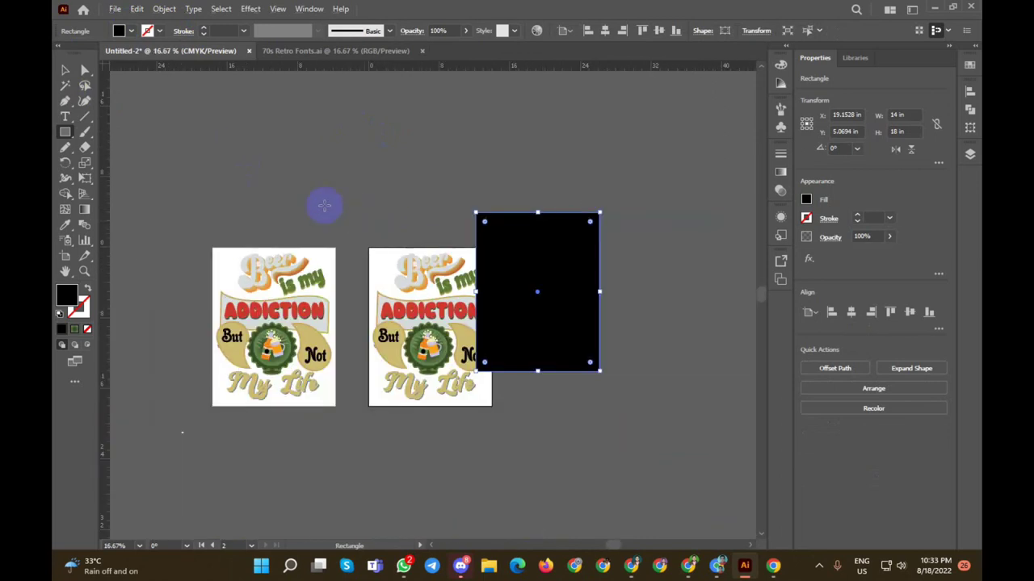
click(66, 70)
click(332, 168)
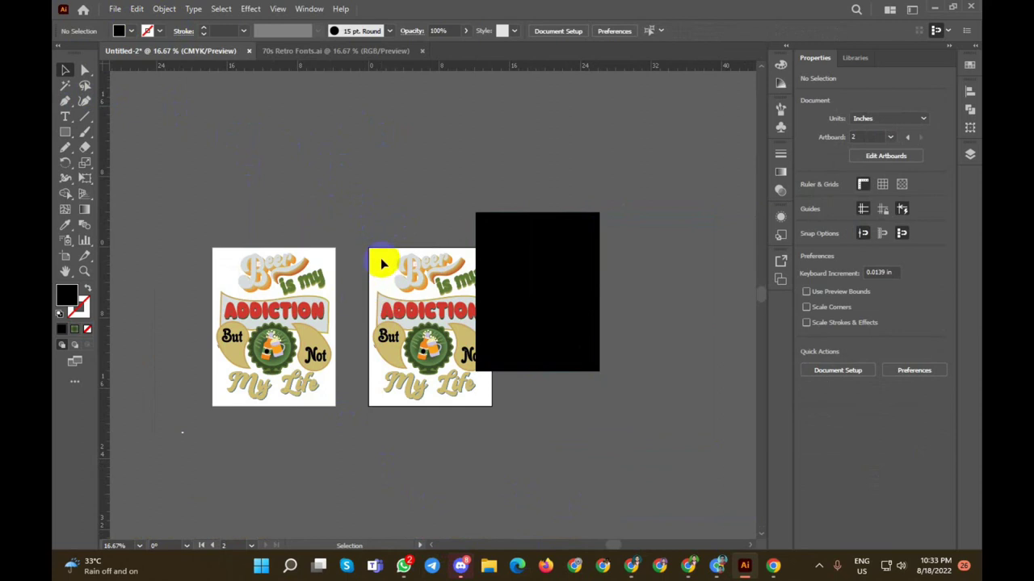
Step: Send the black rectangle to the back and center it horizontally and vertically on Artboard 1
right_click(549, 323)
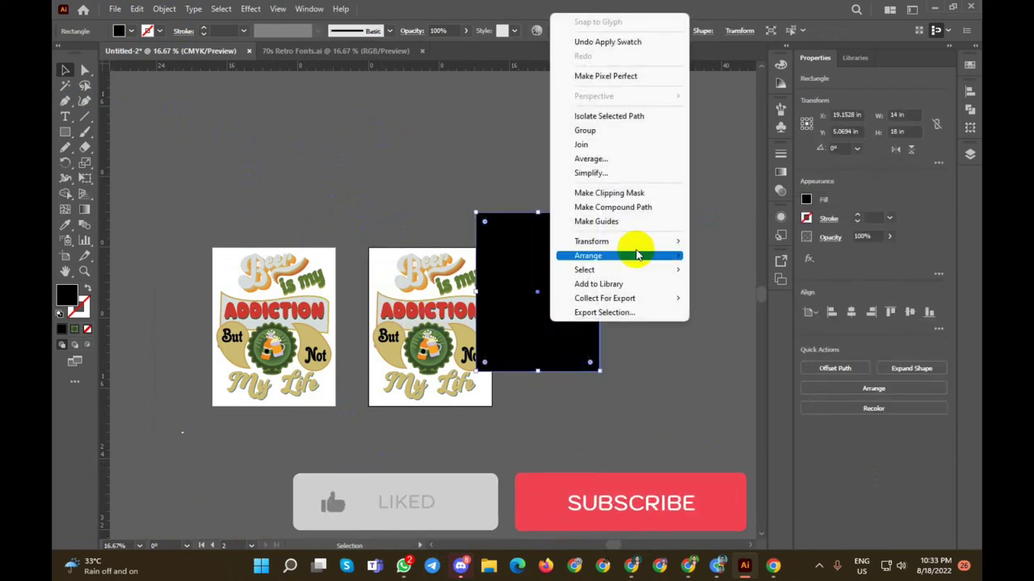
mouse_move(619, 255)
click(743, 295)
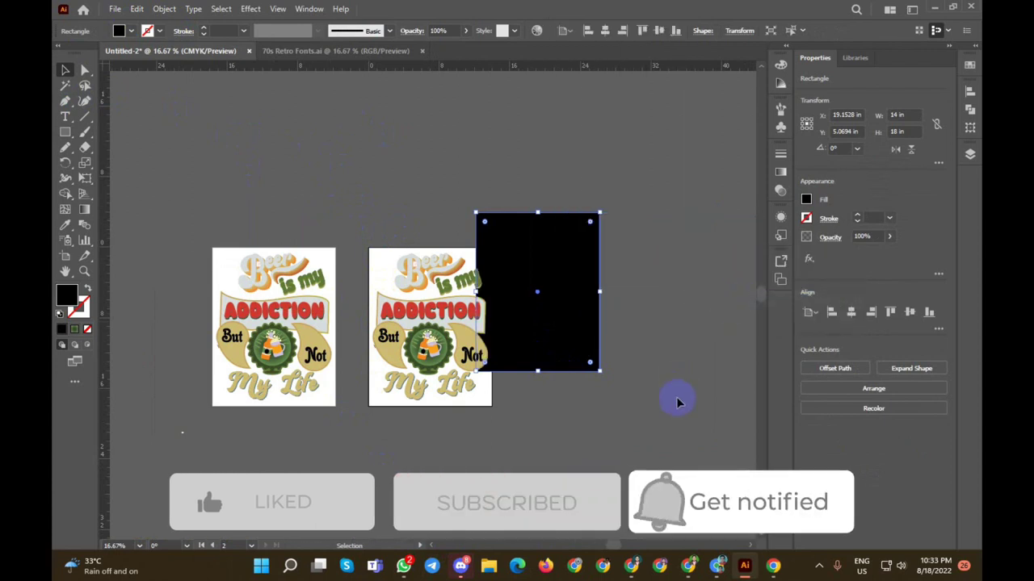
click(850, 312)
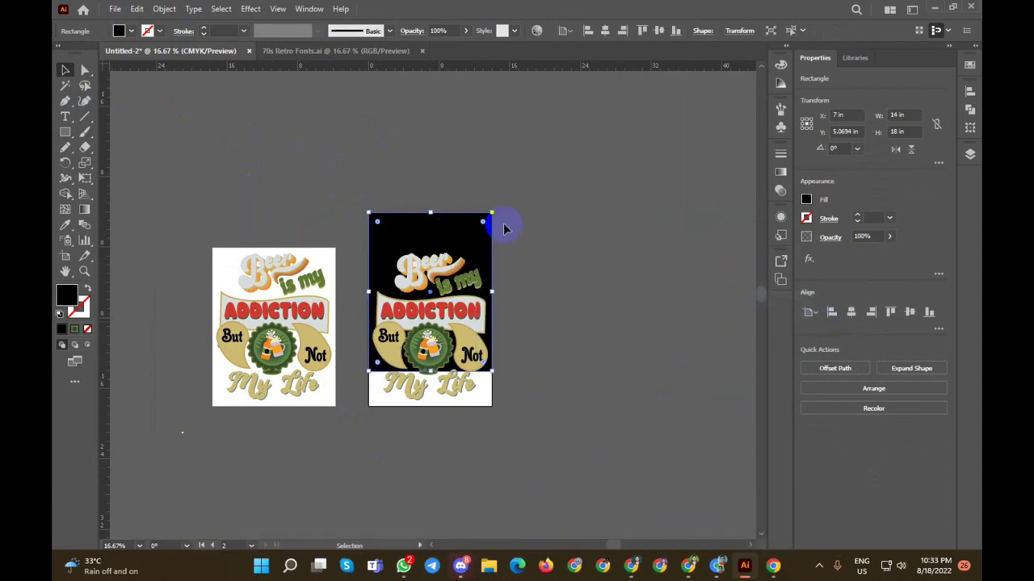
click(228, 272)
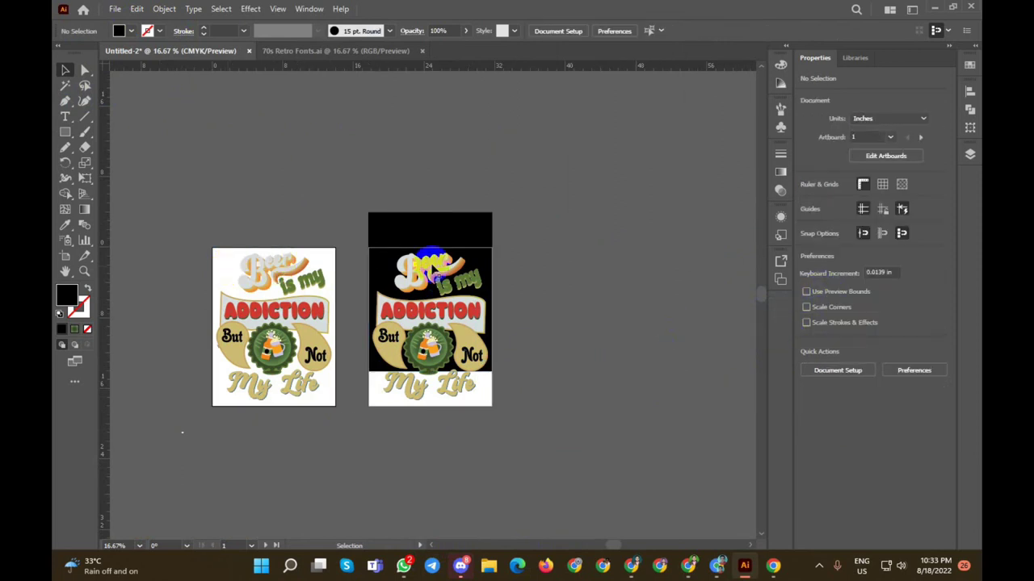
click(410, 226)
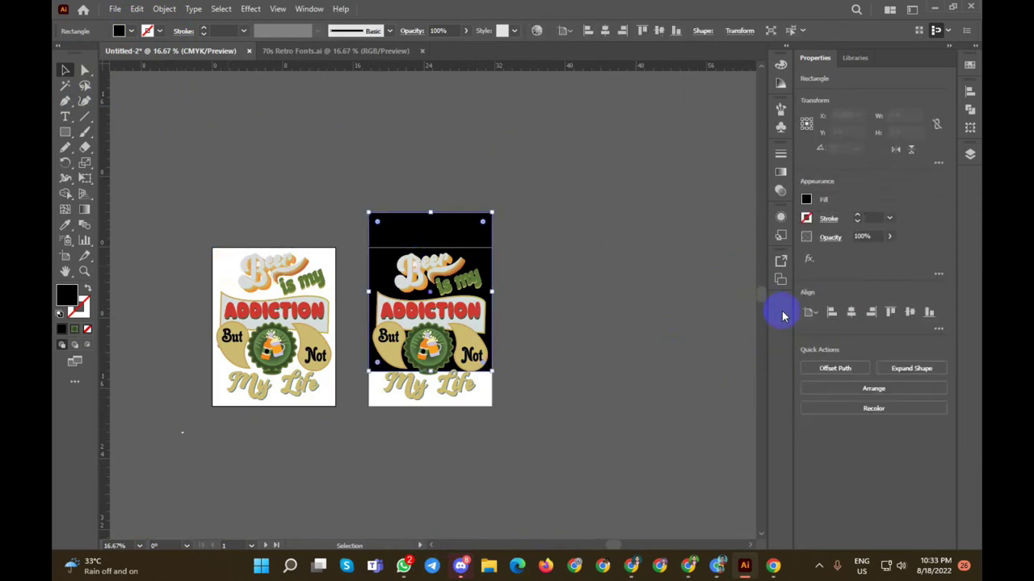
click(850, 315)
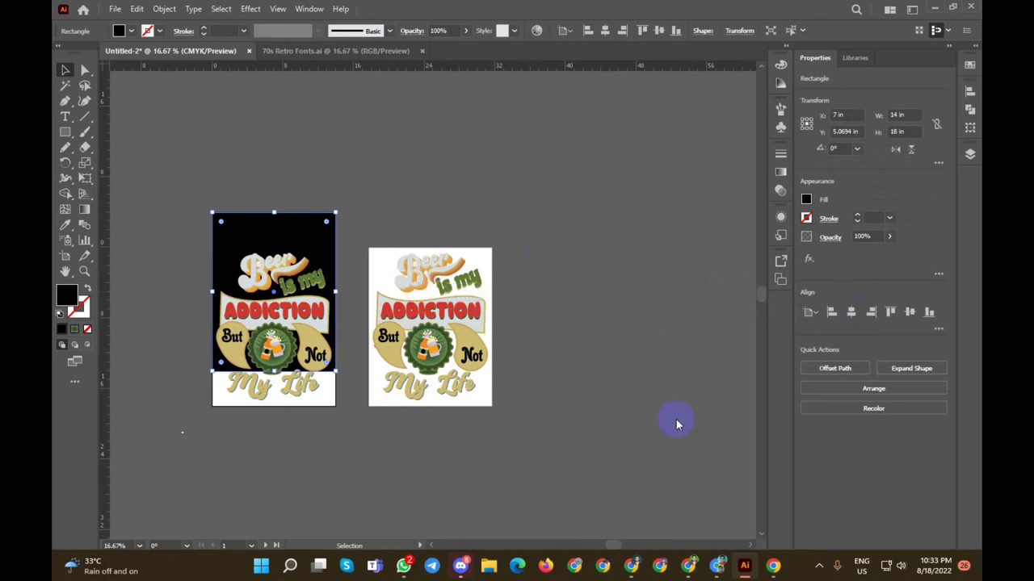
click(910, 313)
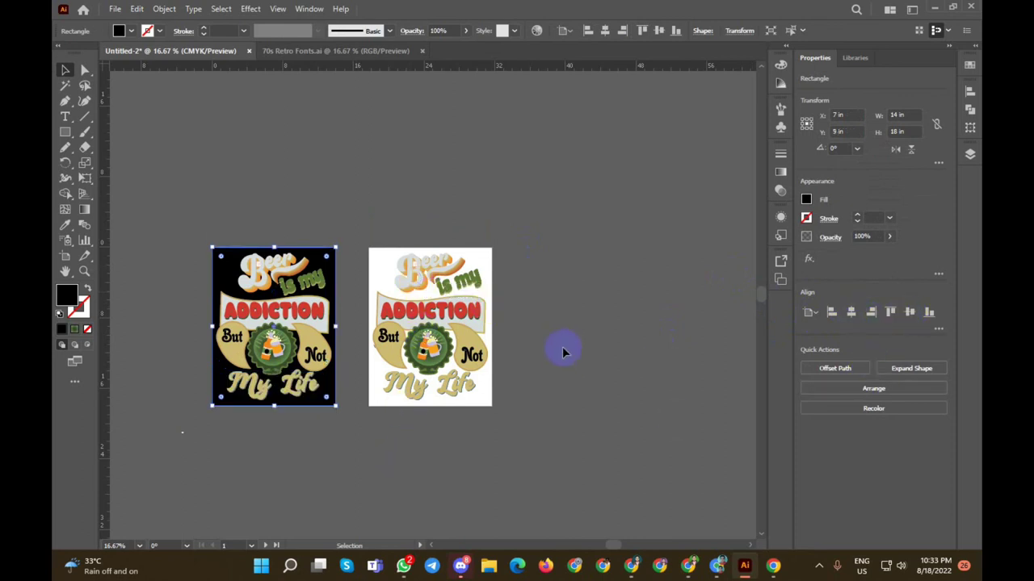
click(531, 348)
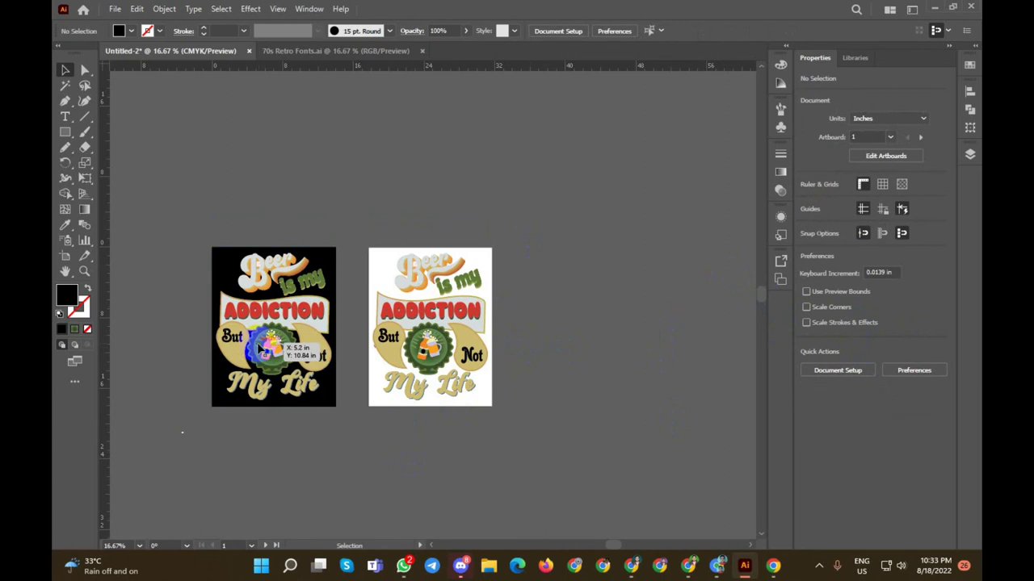
scroll(259, 347, up, 4)
scroll(256, 342, down, 2)
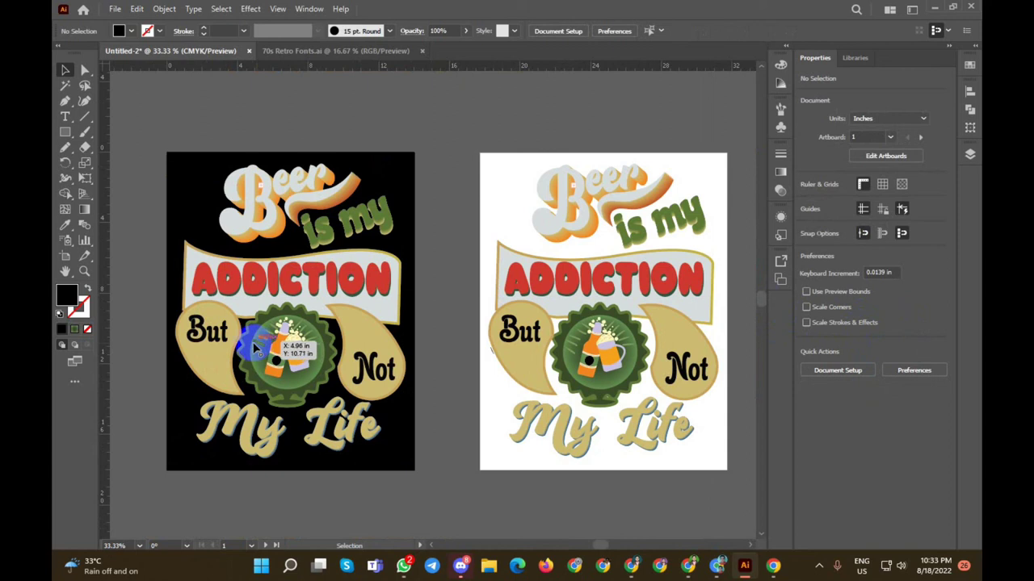
scroll(253, 344, down, 2)
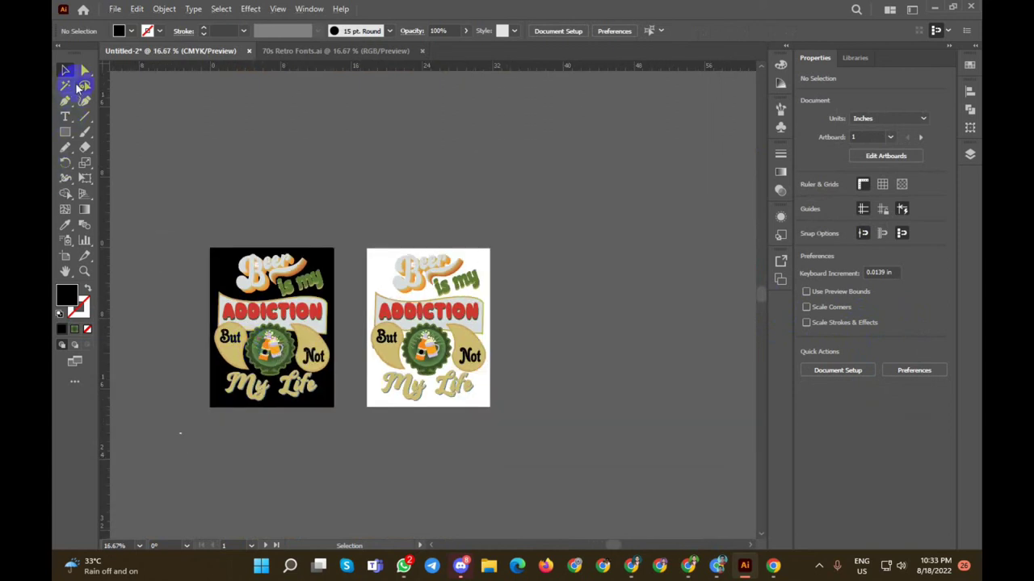
scroll(208, 272, up, 3)
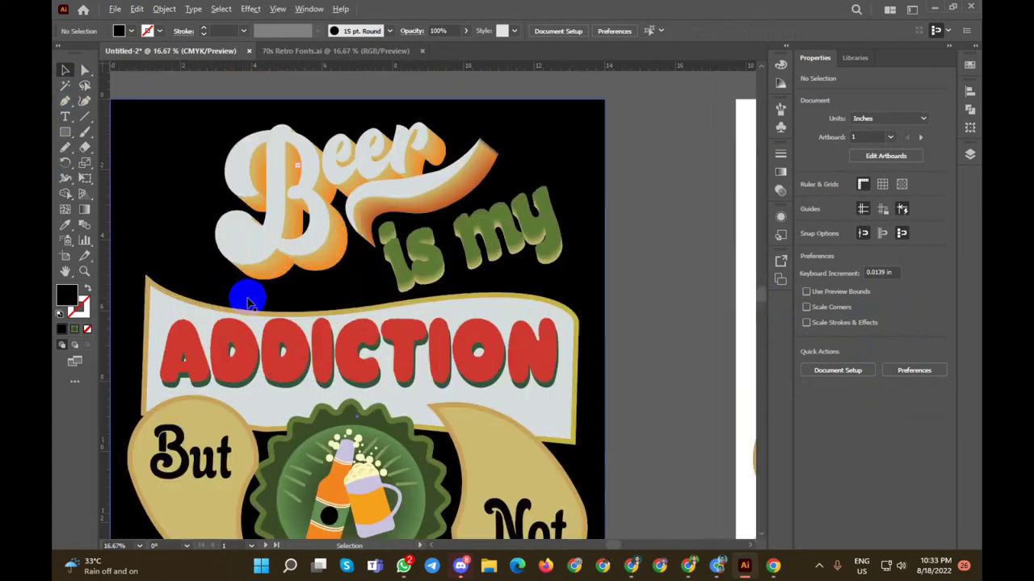
scroll(247, 293, up, 2)
scroll(284, 296, down, 2)
scroll(277, 411, down, 2)
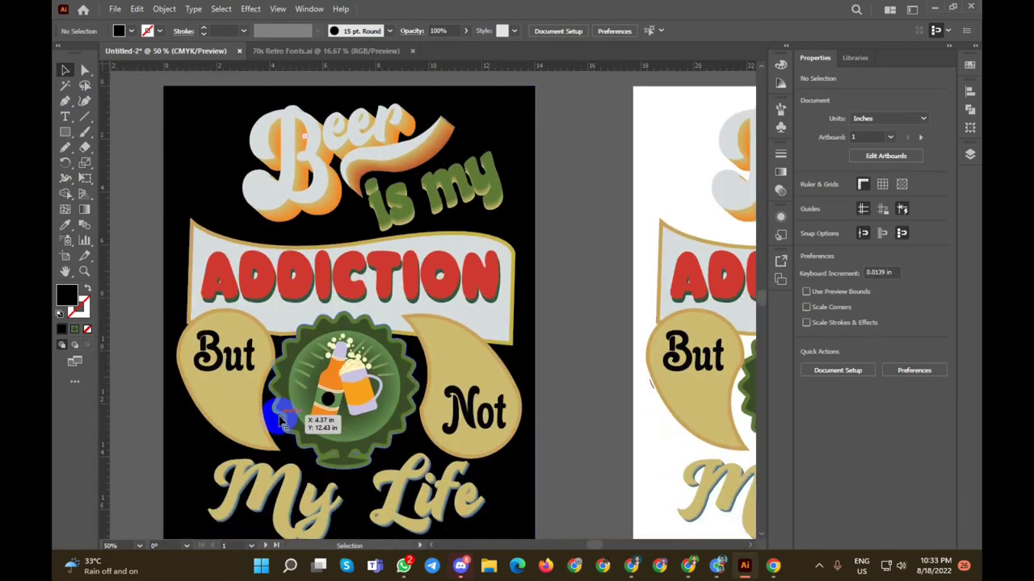
scroll(281, 420, down, 2)
scroll(279, 420, down, 1)
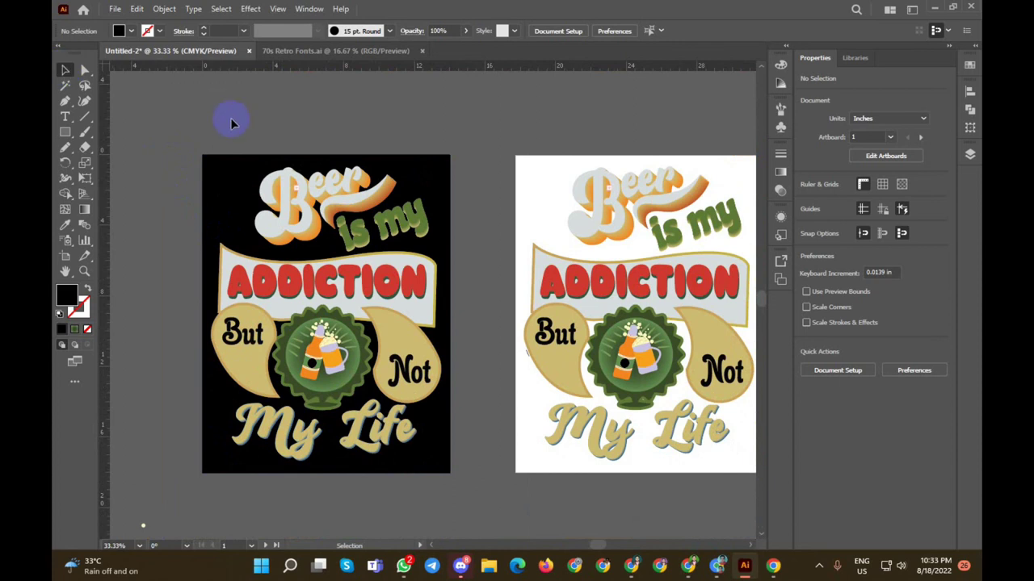
scroll(231, 123, down, 1)
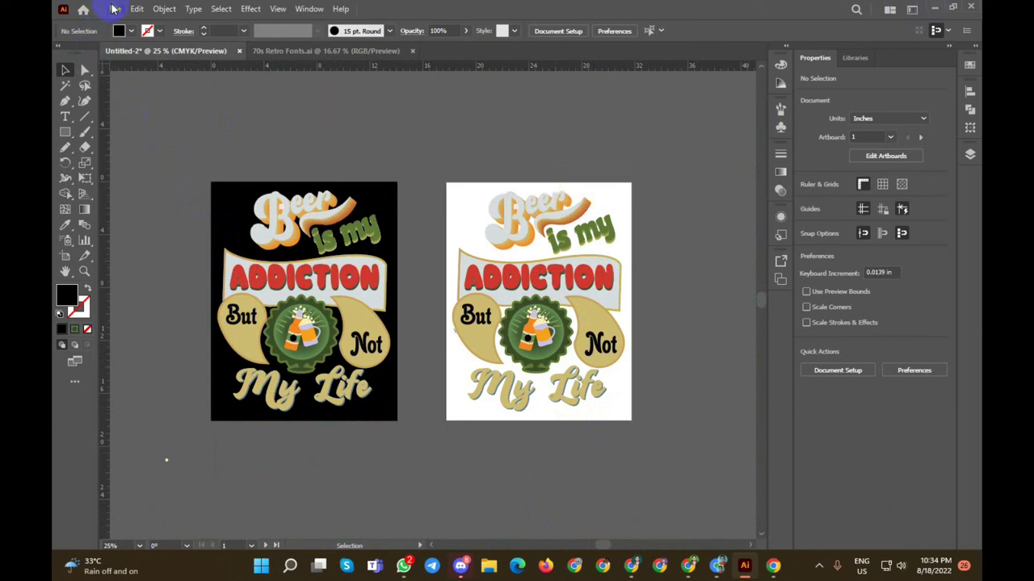
Step: In Save As, create and open a new folder 18-8-2022 inside Graphics Work > Boot Camp Practis > Day Work
click(115, 9)
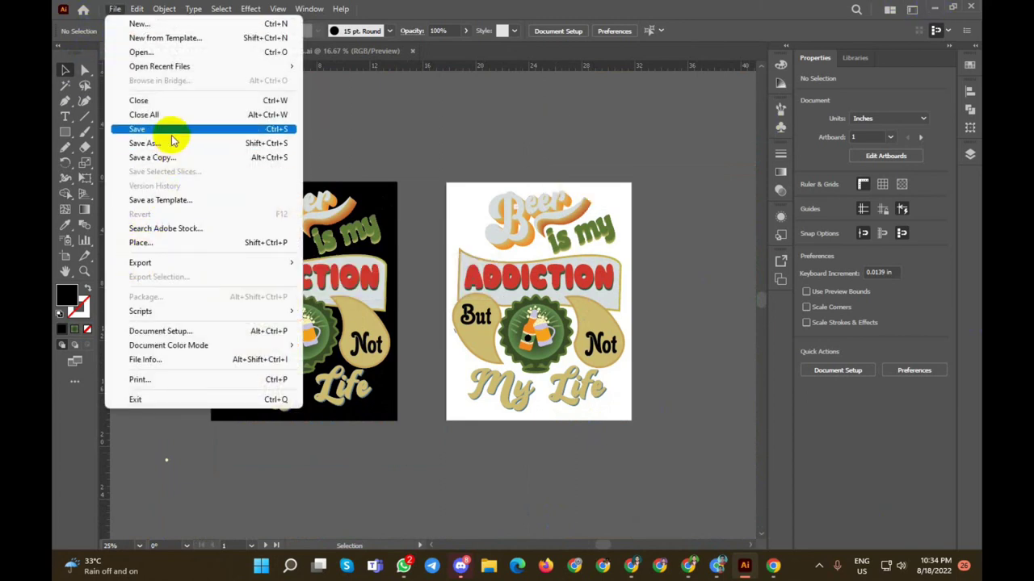
click(171, 133)
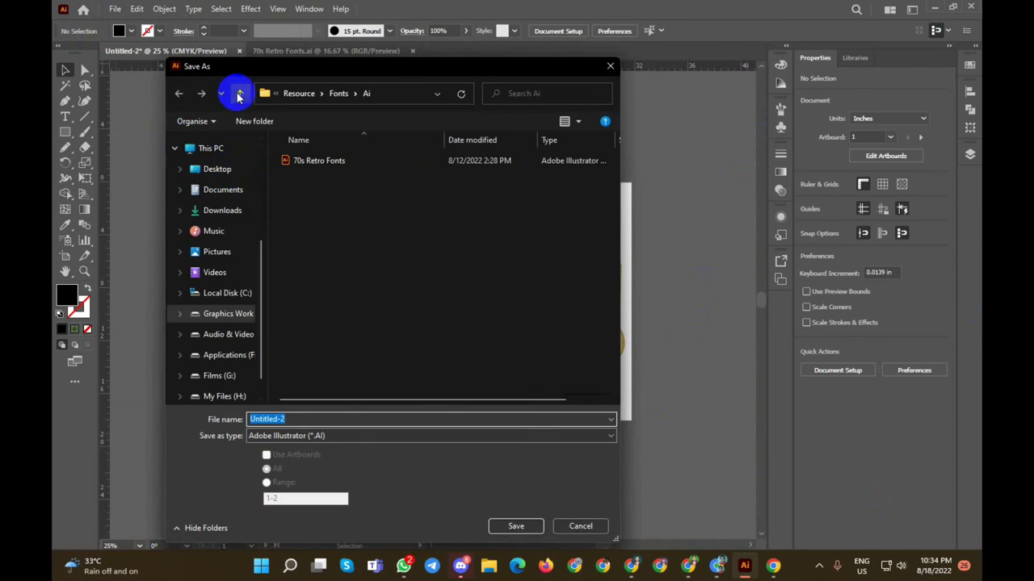
click(240, 94)
double_click(239, 94)
click(240, 95)
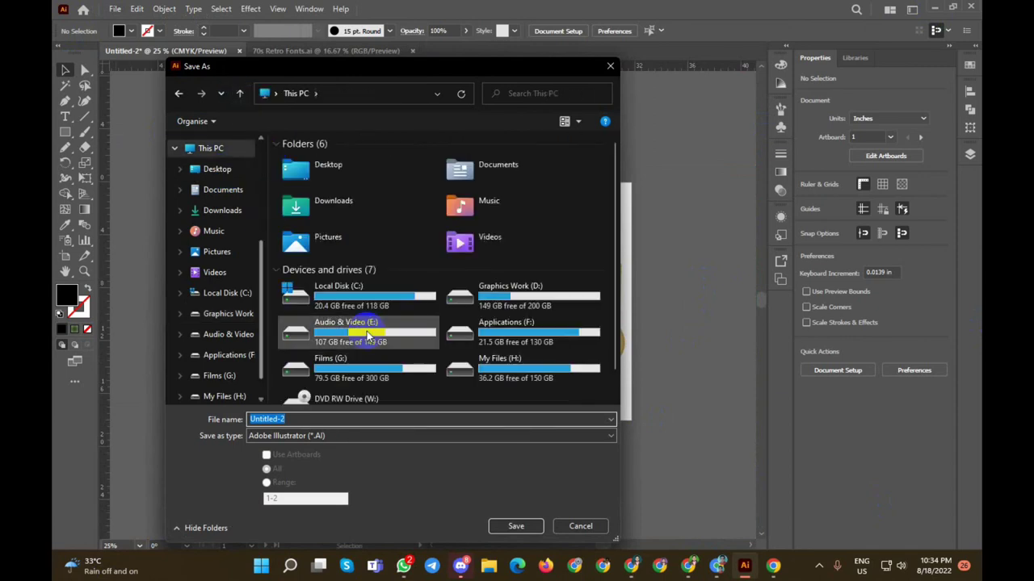
double_click(516, 297)
double_click(339, 161)
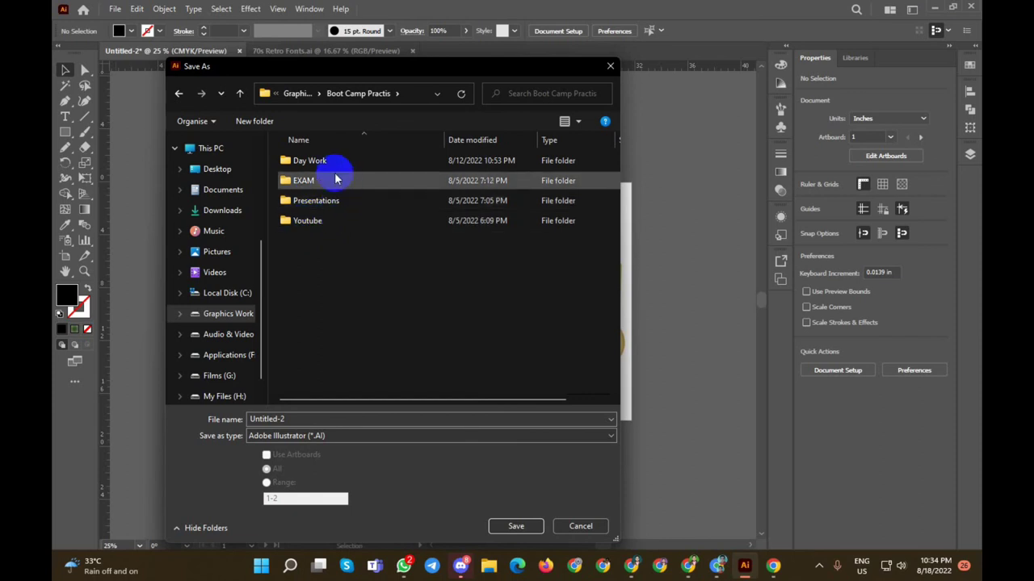
double_click(335, 161)
click(260, 120)
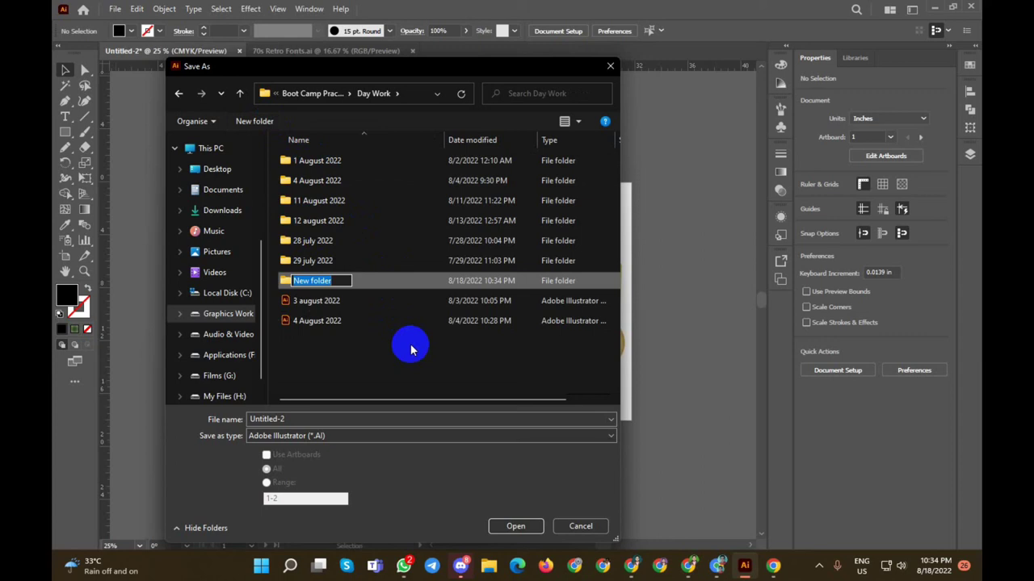
text(18)
click(410, 347)
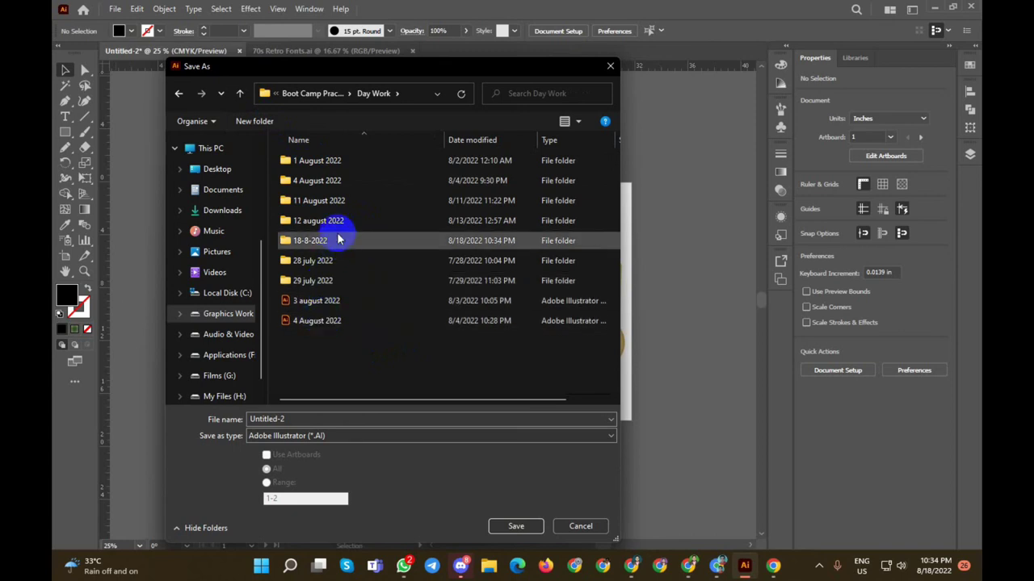
double_click(338, 239)
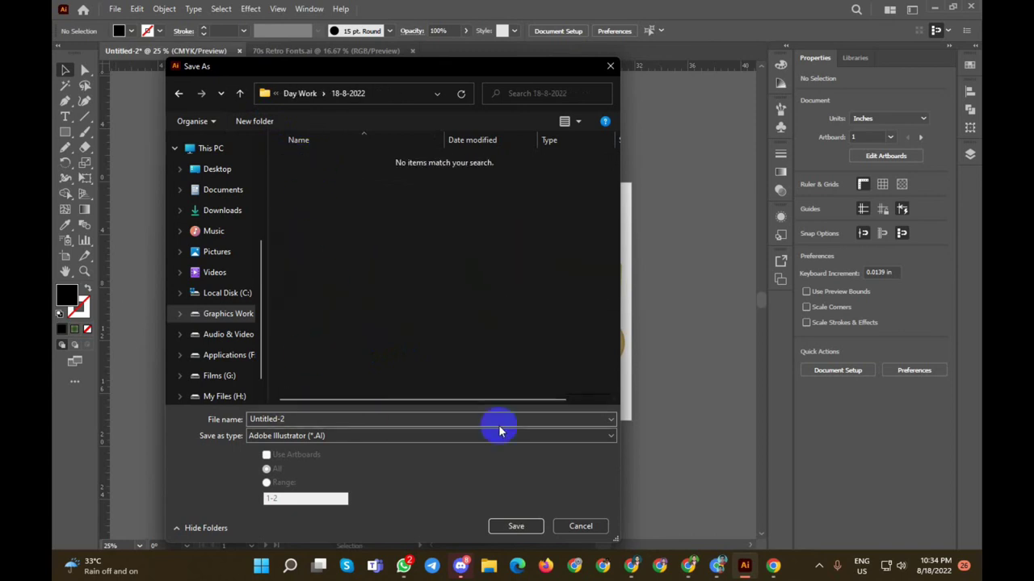
Step: Rename the file and save it there as an Illustrator file with default options
click(348, 418)
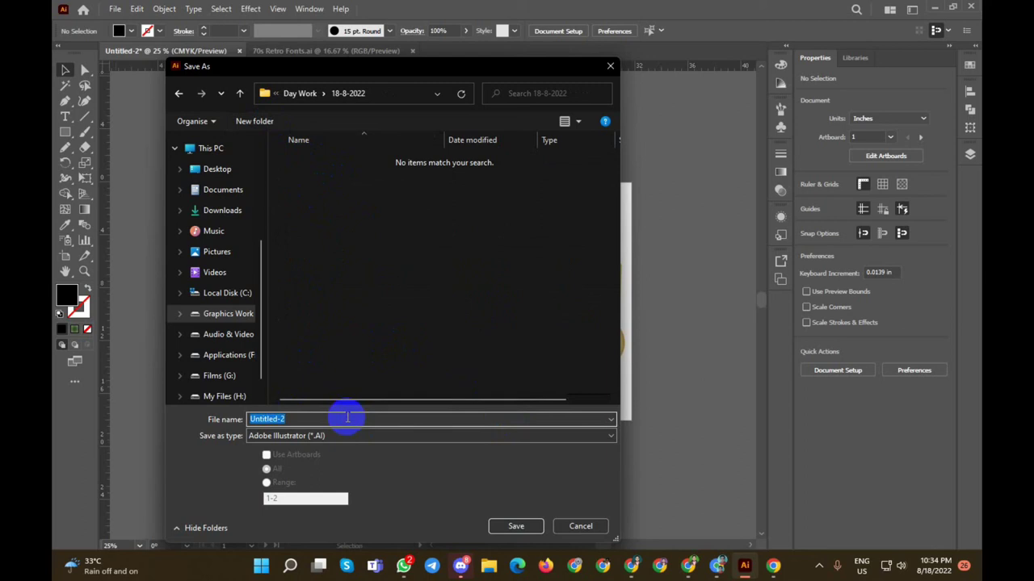
text(Beer)
click(517, 526)
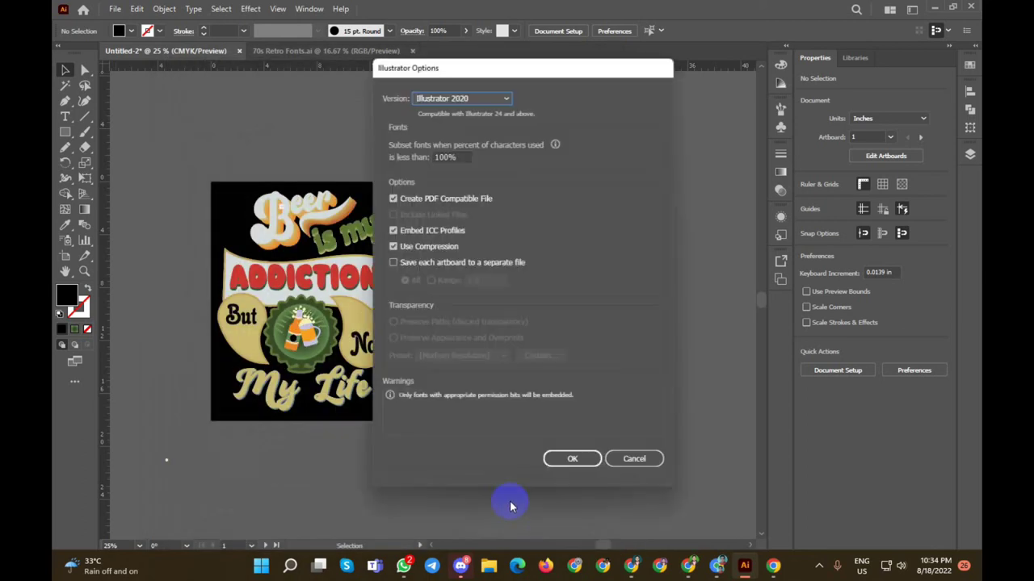
click(571, 459)
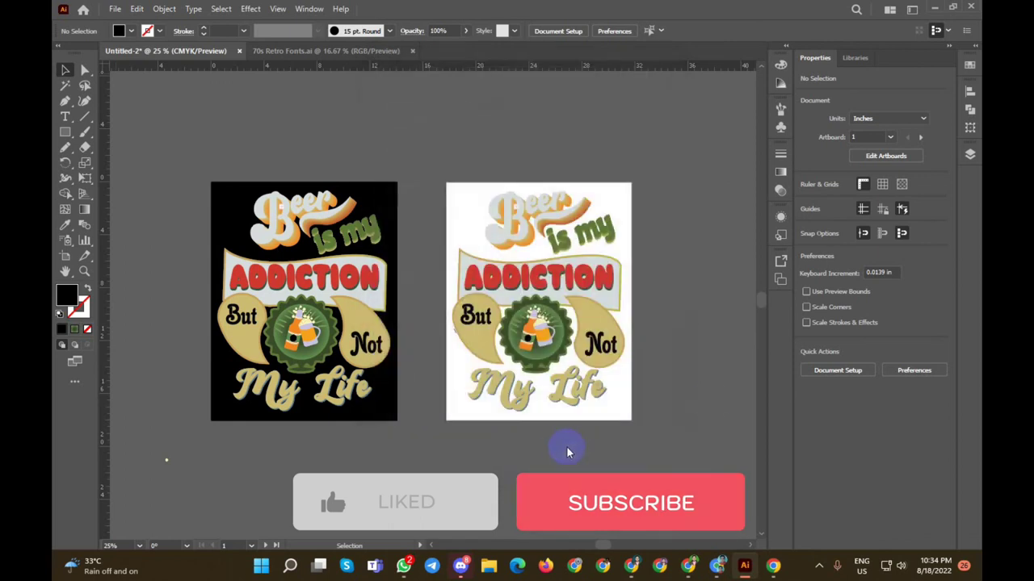
click(938, 10)
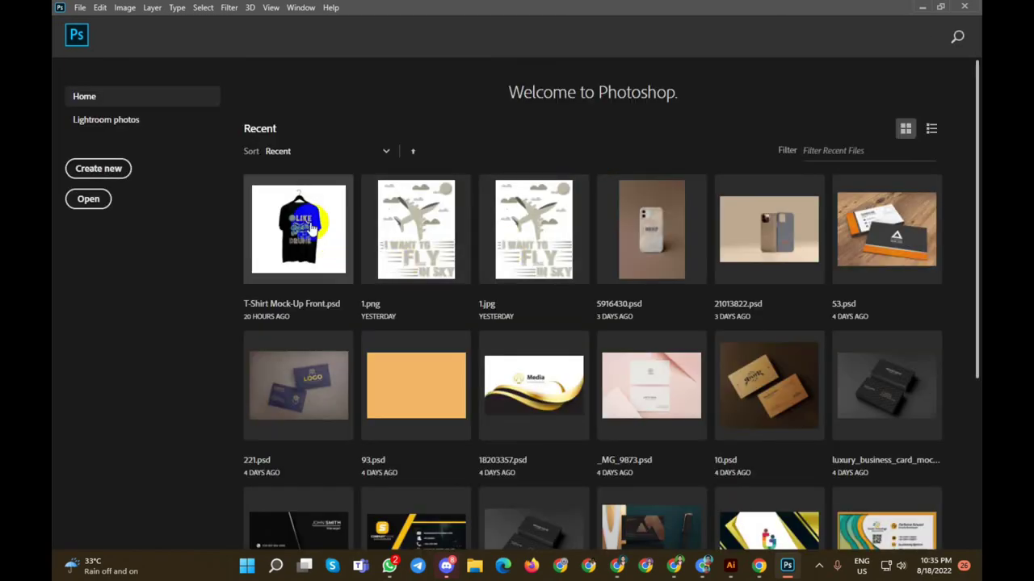
Step: Open T-Shirt Mock-Up Front.psd, edit its design smart object, and delete the old I LIKE Beer artwork
click(311, 228)
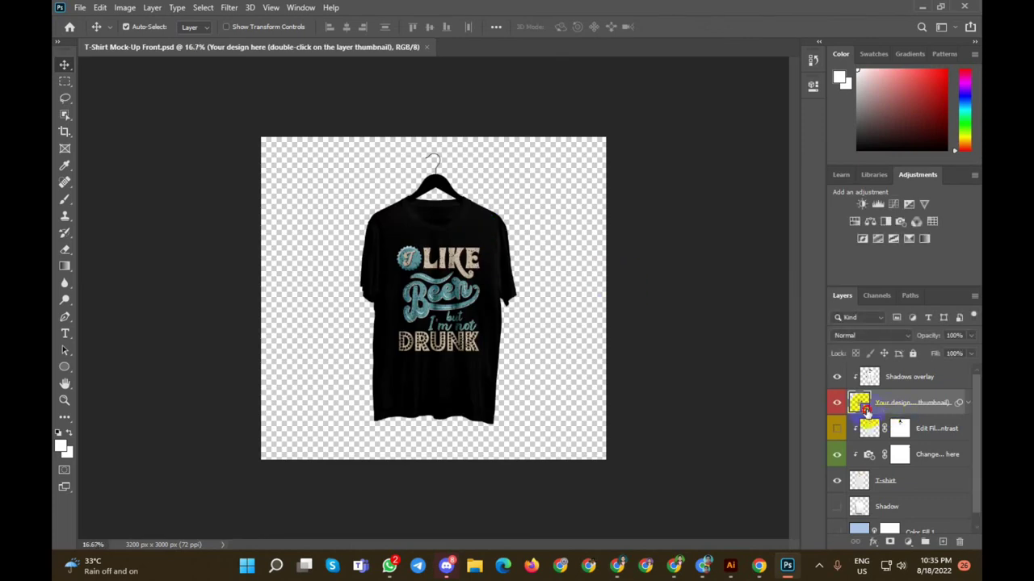
double_click(864, 407)
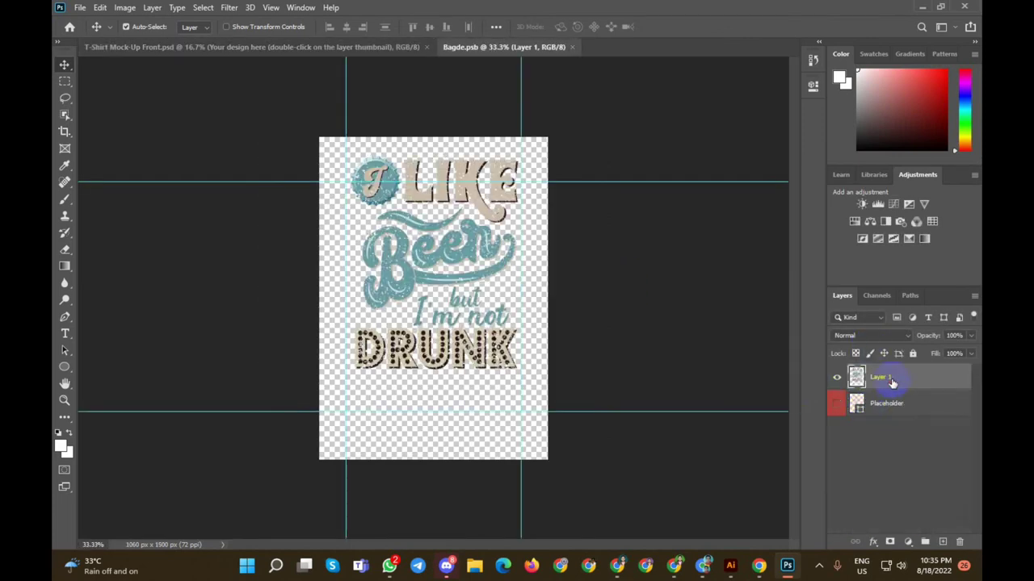
key(Delete)
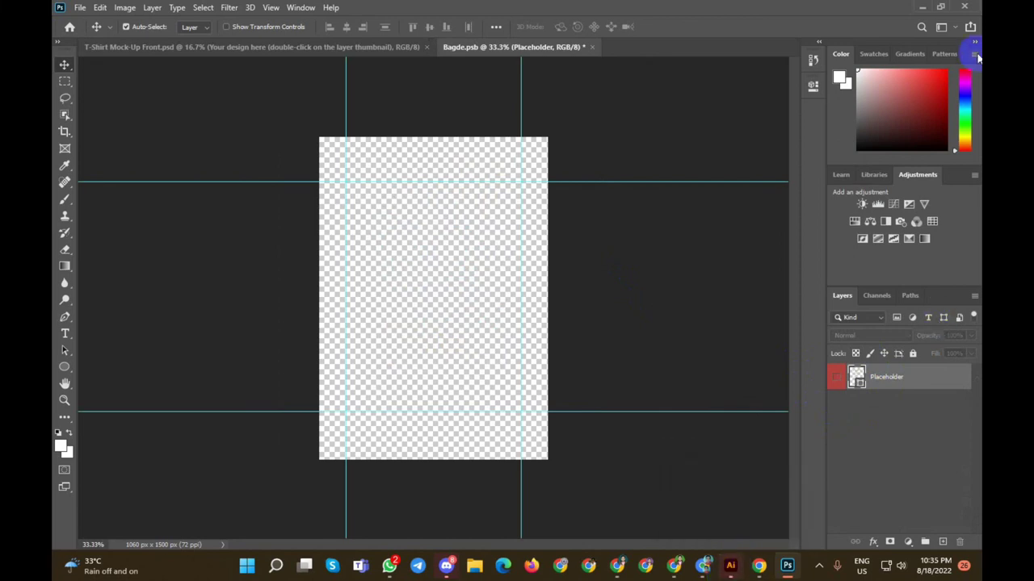
Step: Select the design on Illustrator's white artboard, then return to the empty Photoshop placeholder
click(922, 8)
click(513, 234)
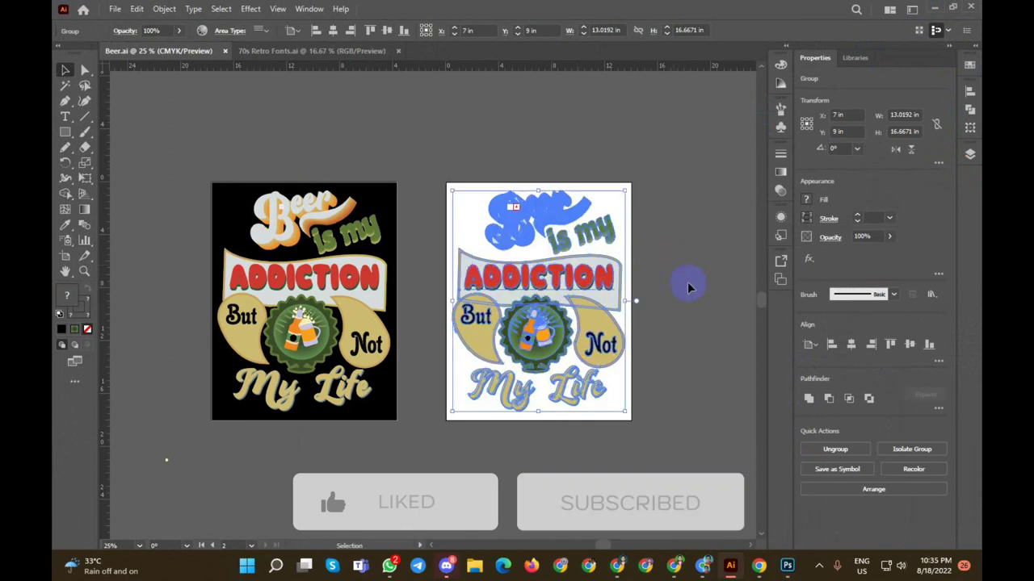
click(786, 566)
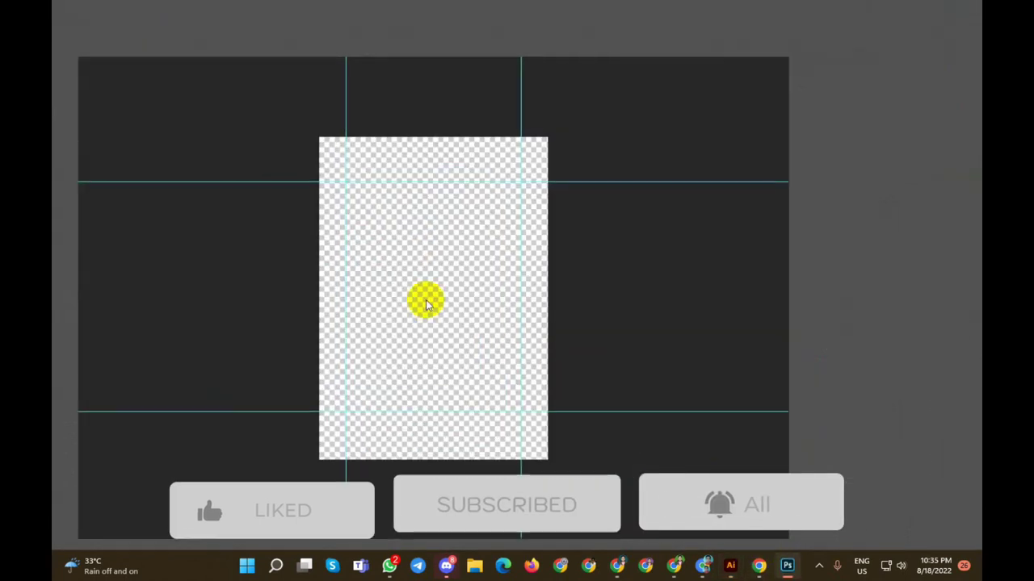
Step: Paste the design as pixels, then scale and position it to fit the placeholder
key(ctrl+v)
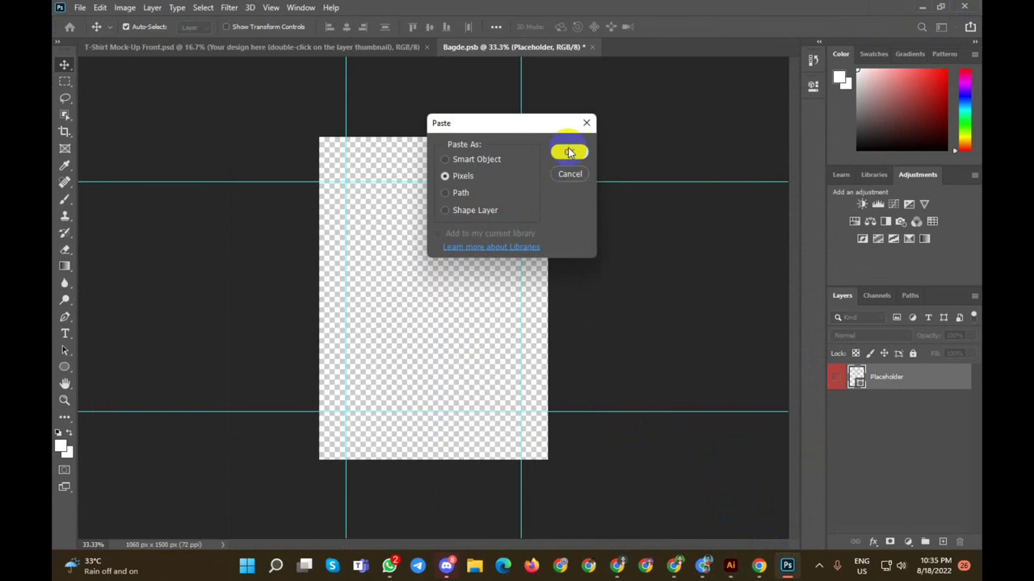
click(569, 152)
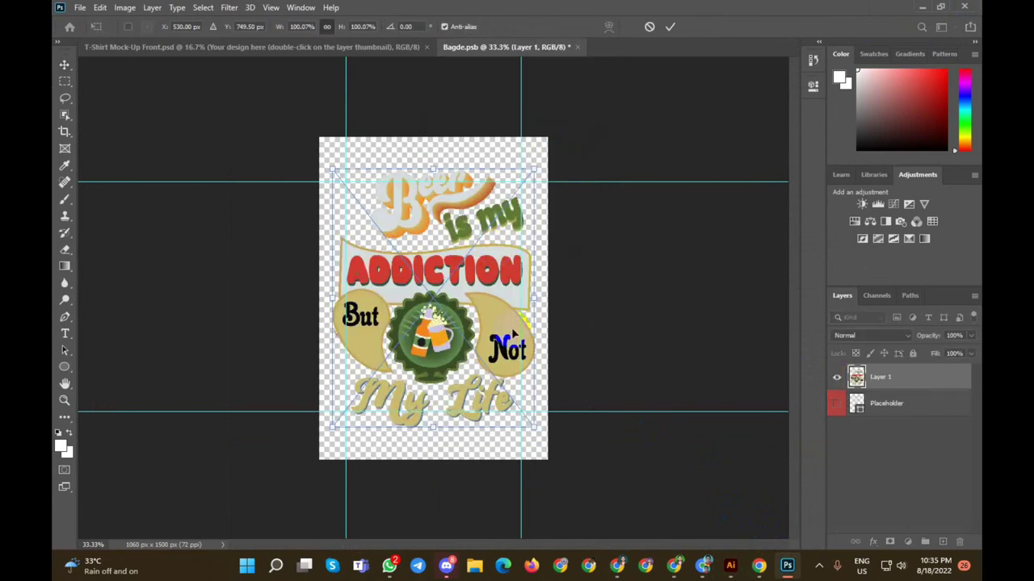
drag(532, 429, 491, 381)
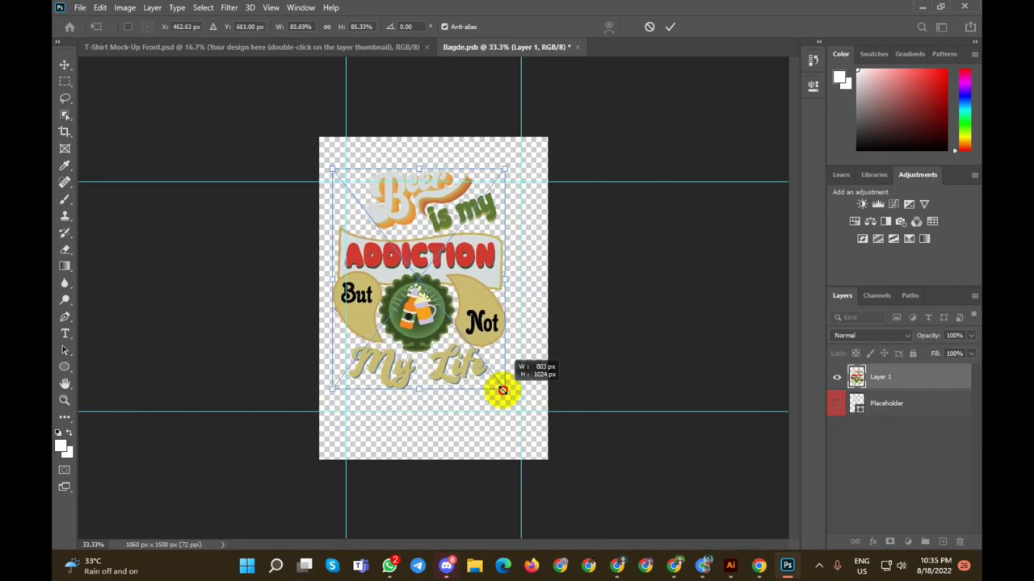
drag(464, 303, 483, 279)
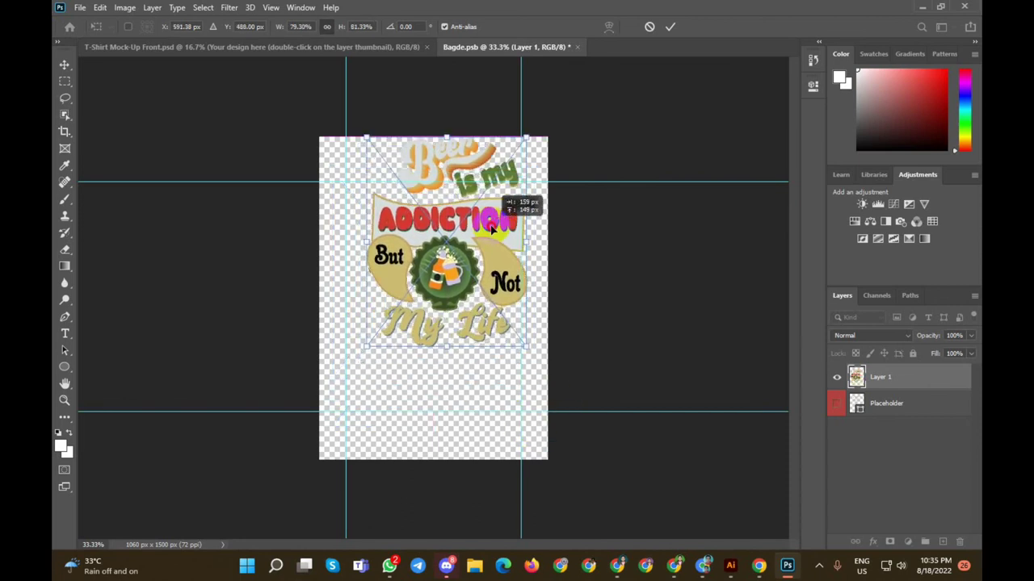
drag(359, 348, 353, 355)
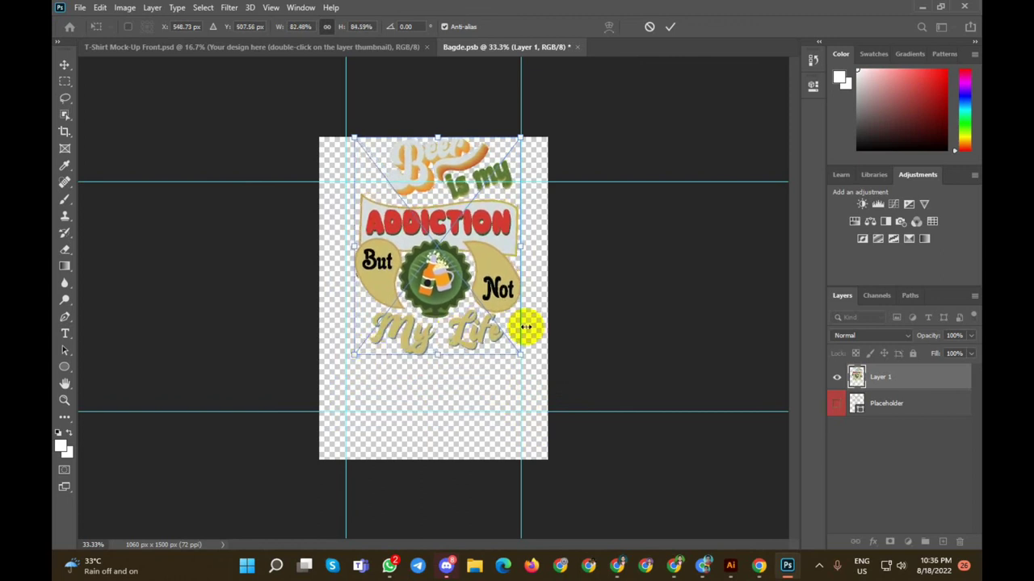
key(Left)
key(Left)
key(Left)
key(Left)
key(Left)
key(Left)
key(Left)
key(Left)
key(Left)
key(Down)
key(Down)
key(Down)
key(Down)
key(Down)
key(Down)
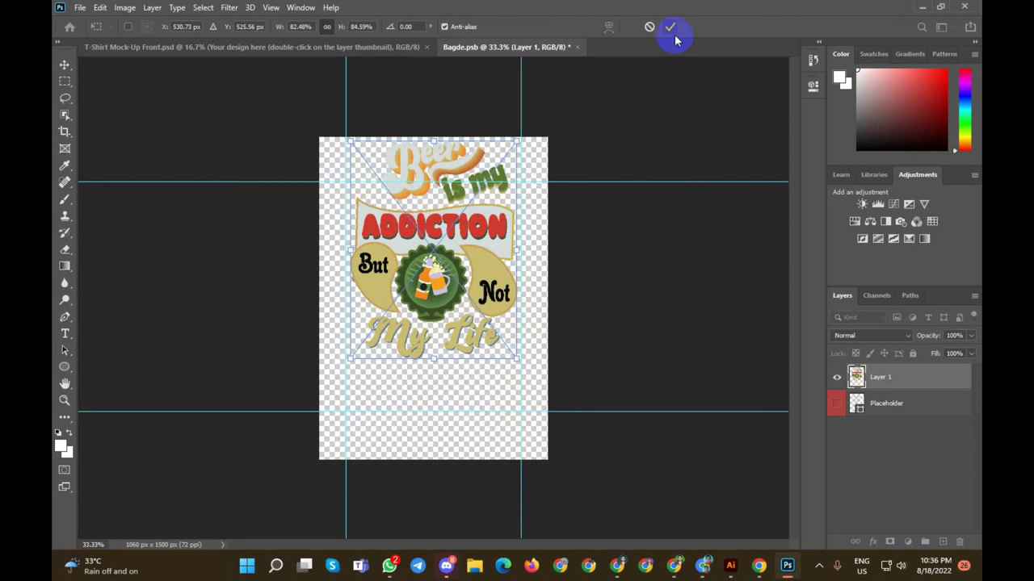
click(669, 30)
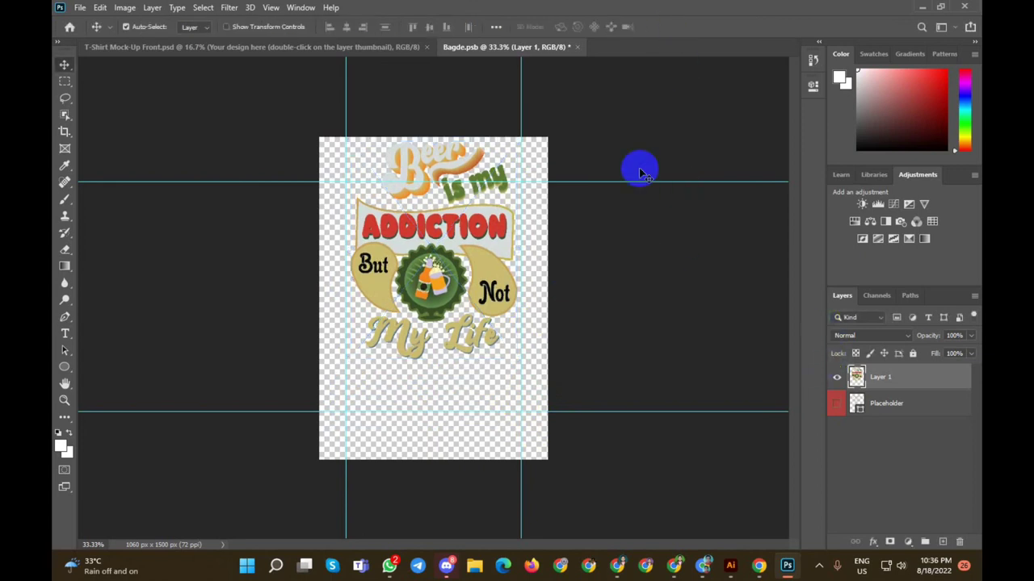
Step: Close Bagde.psb saving changes, and dismiss the update error to return to the mockup
click(576, 49)
click(464, 208)
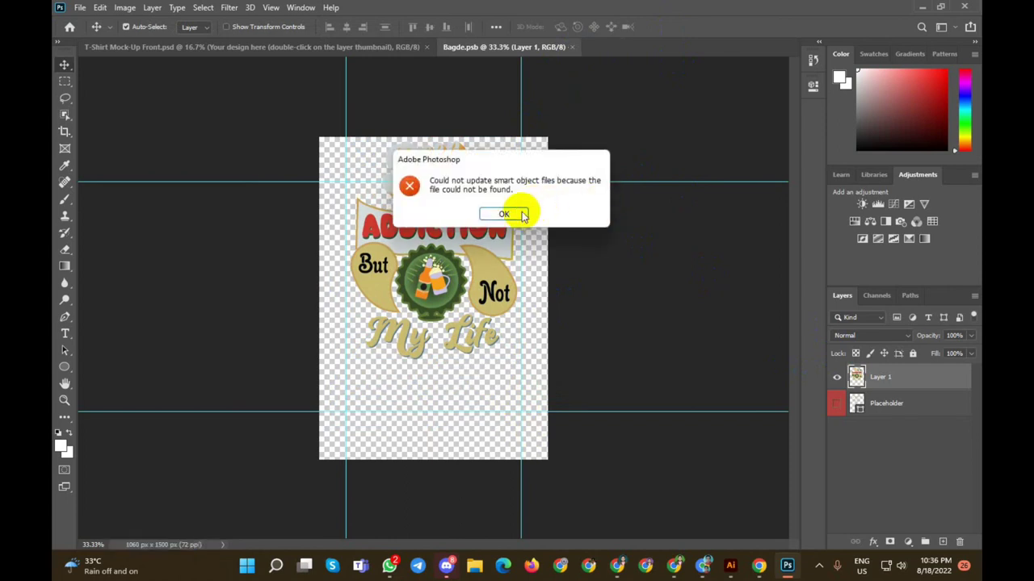
click(522, 214)
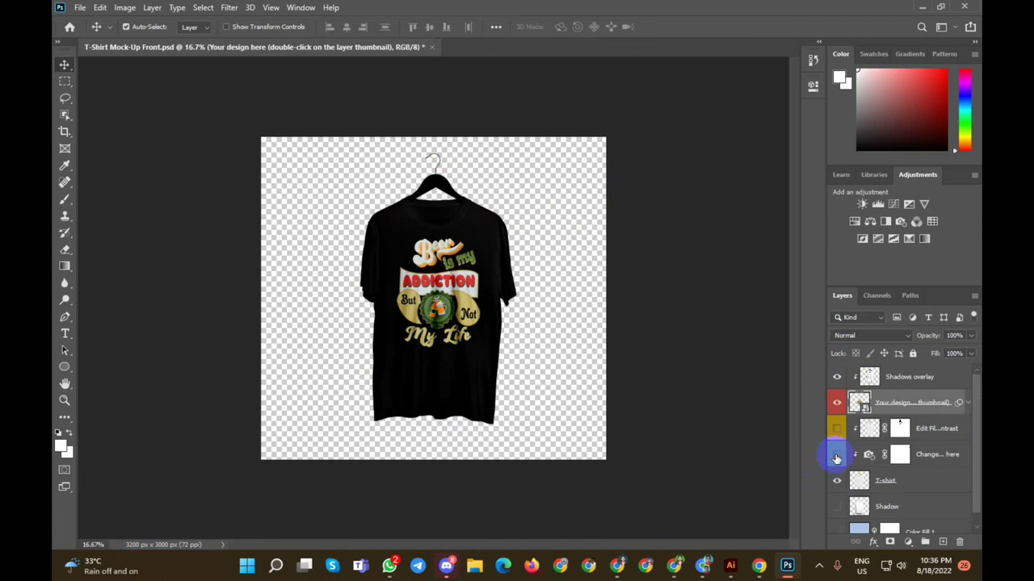
click(836, 457)
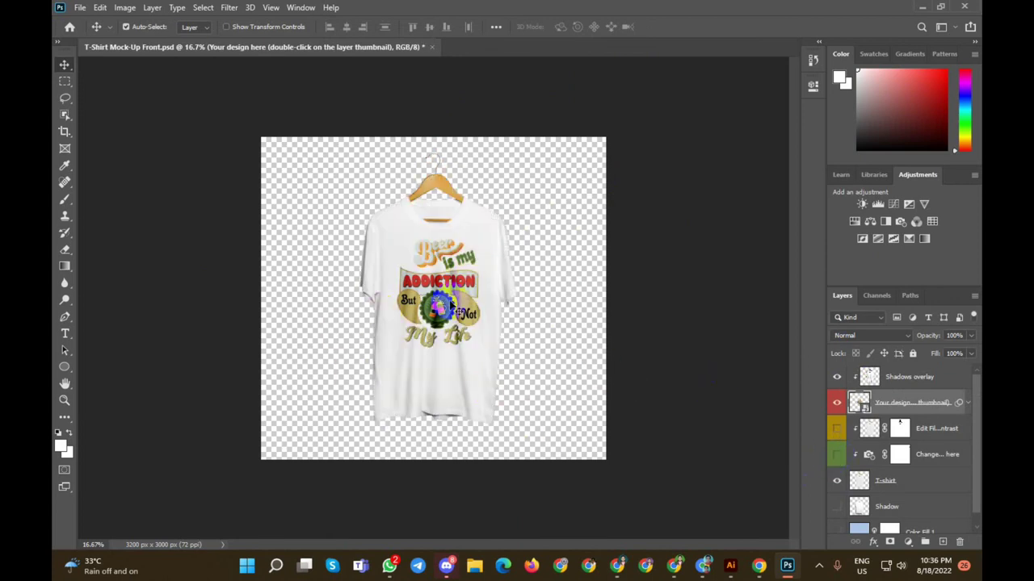
click(837, 456)
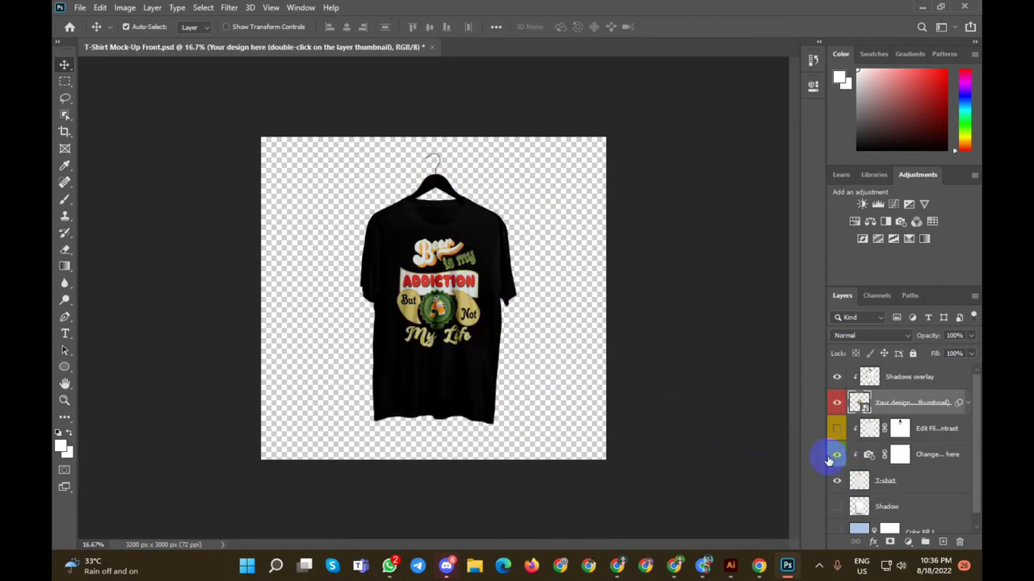
click(426, 374)
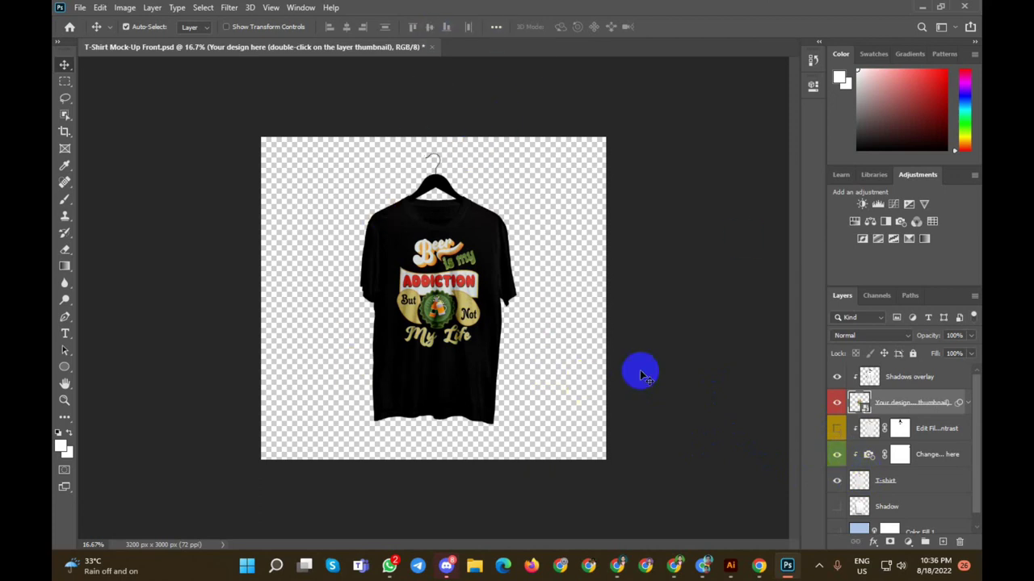
click(820, 566)
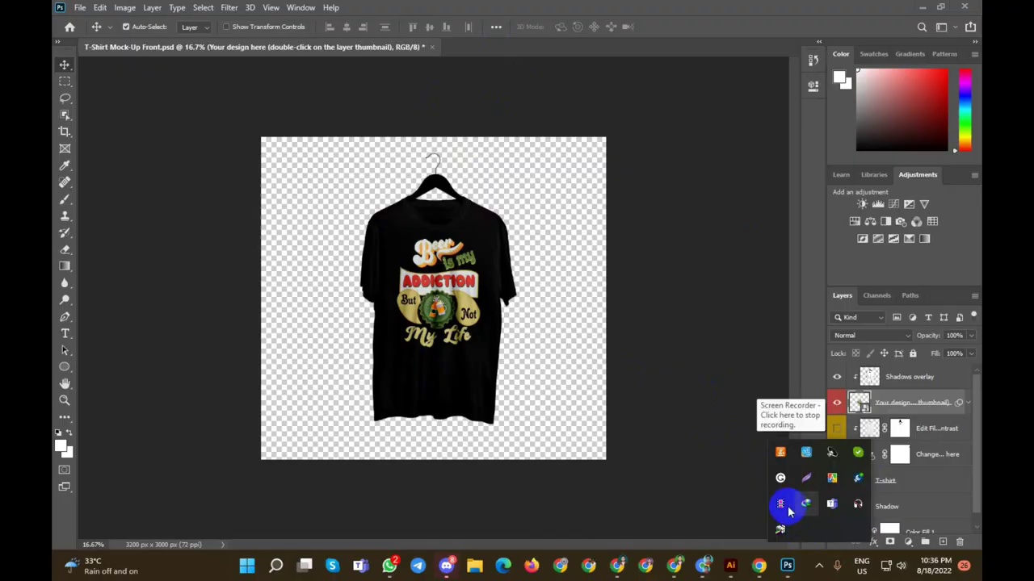
click(784, 502)
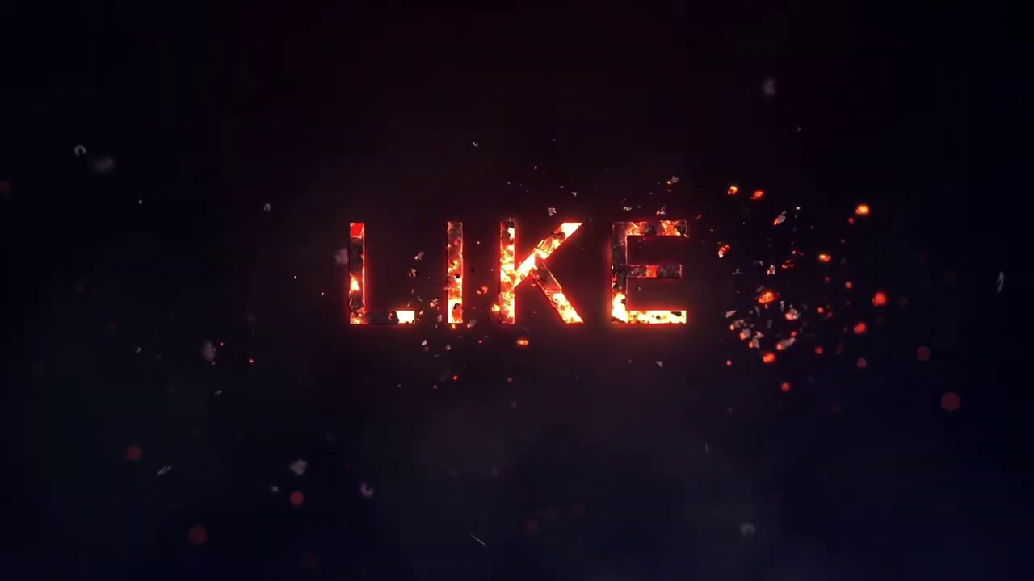